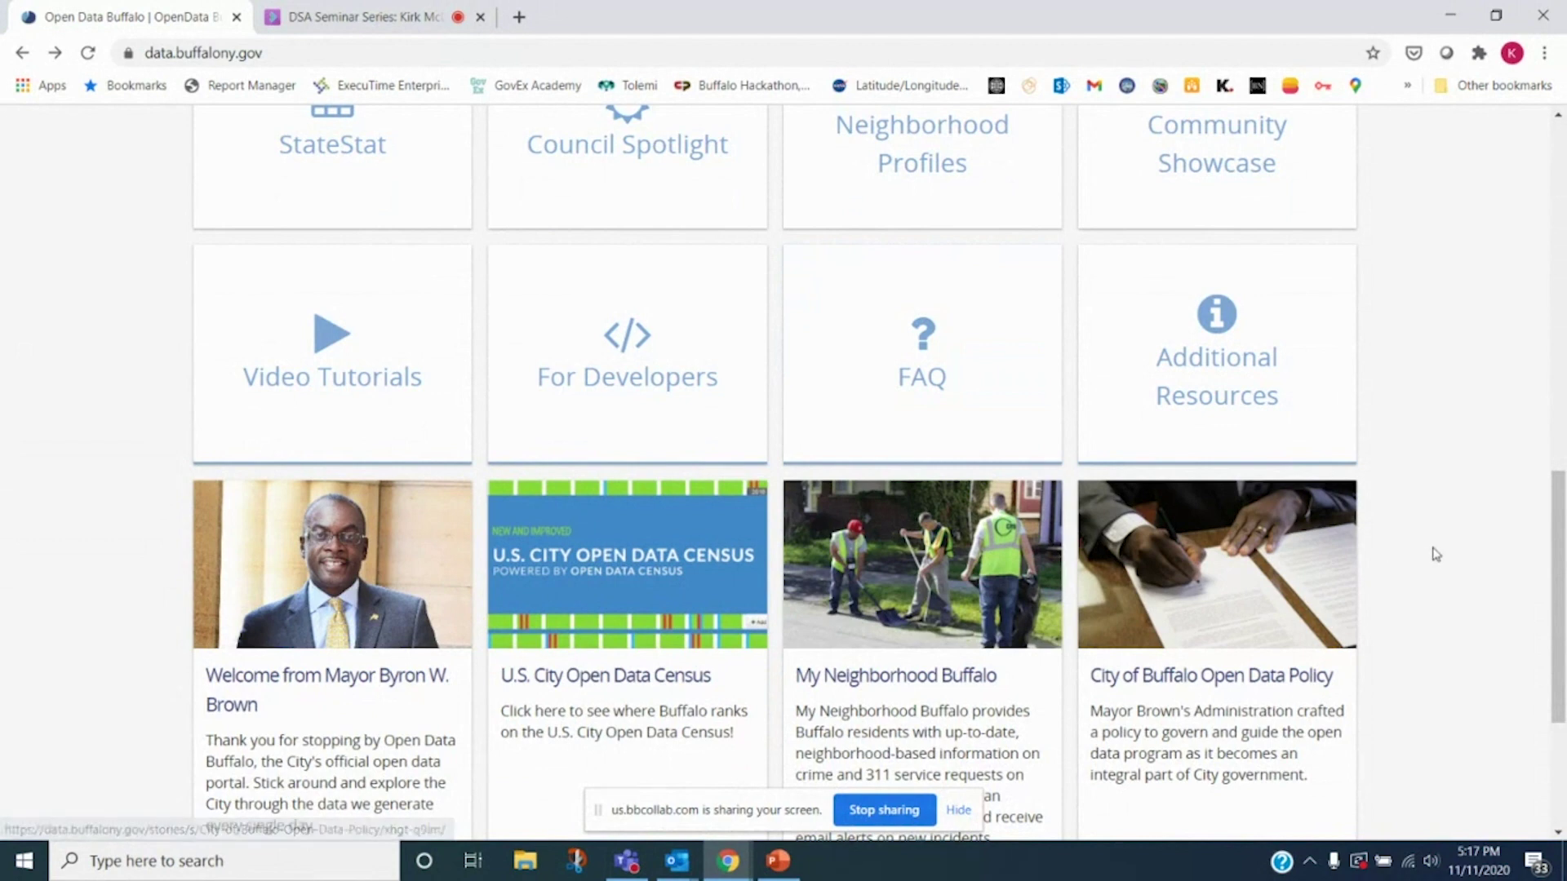
Open the portal's catalog of all data and look over its opening listing
scroll(1439, 551, up, 6)
scroll(1449, 551, up, 5)
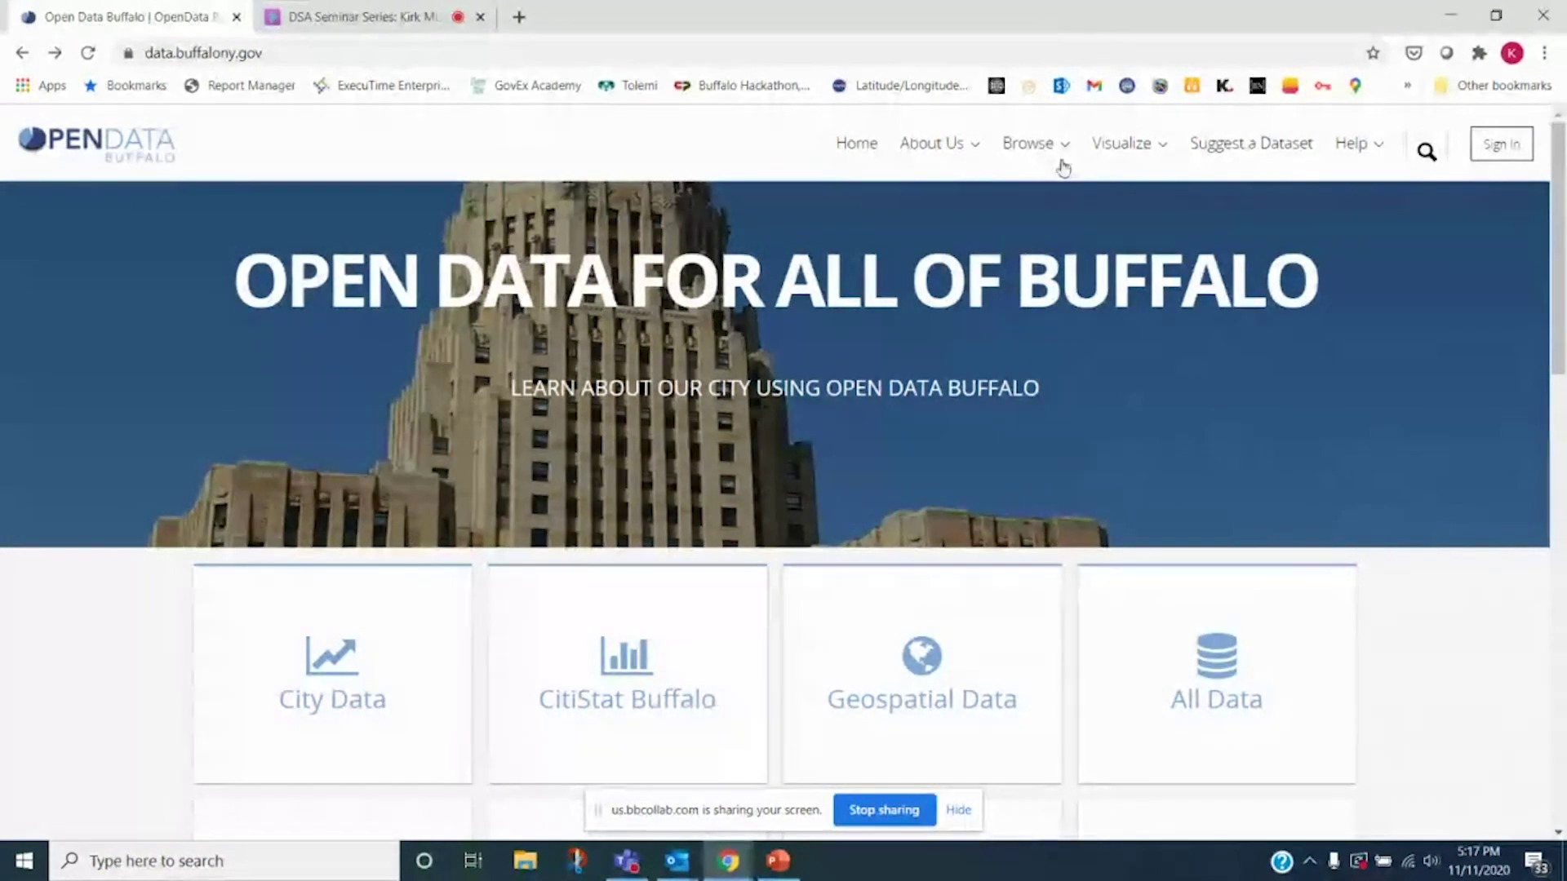
mouse_move(1042, 145)
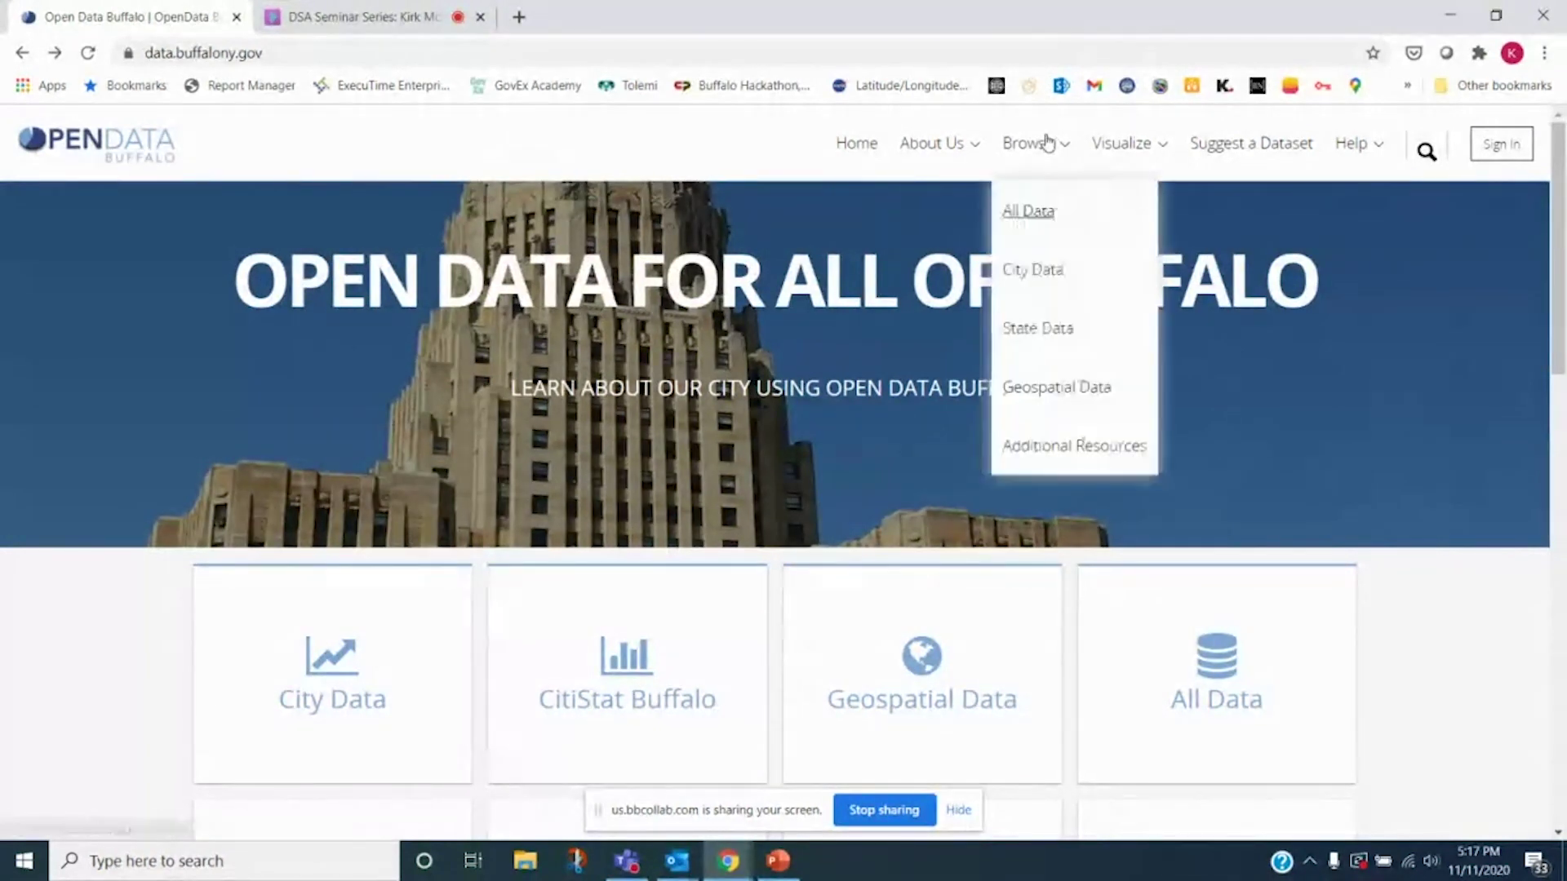
click(1029, 212)
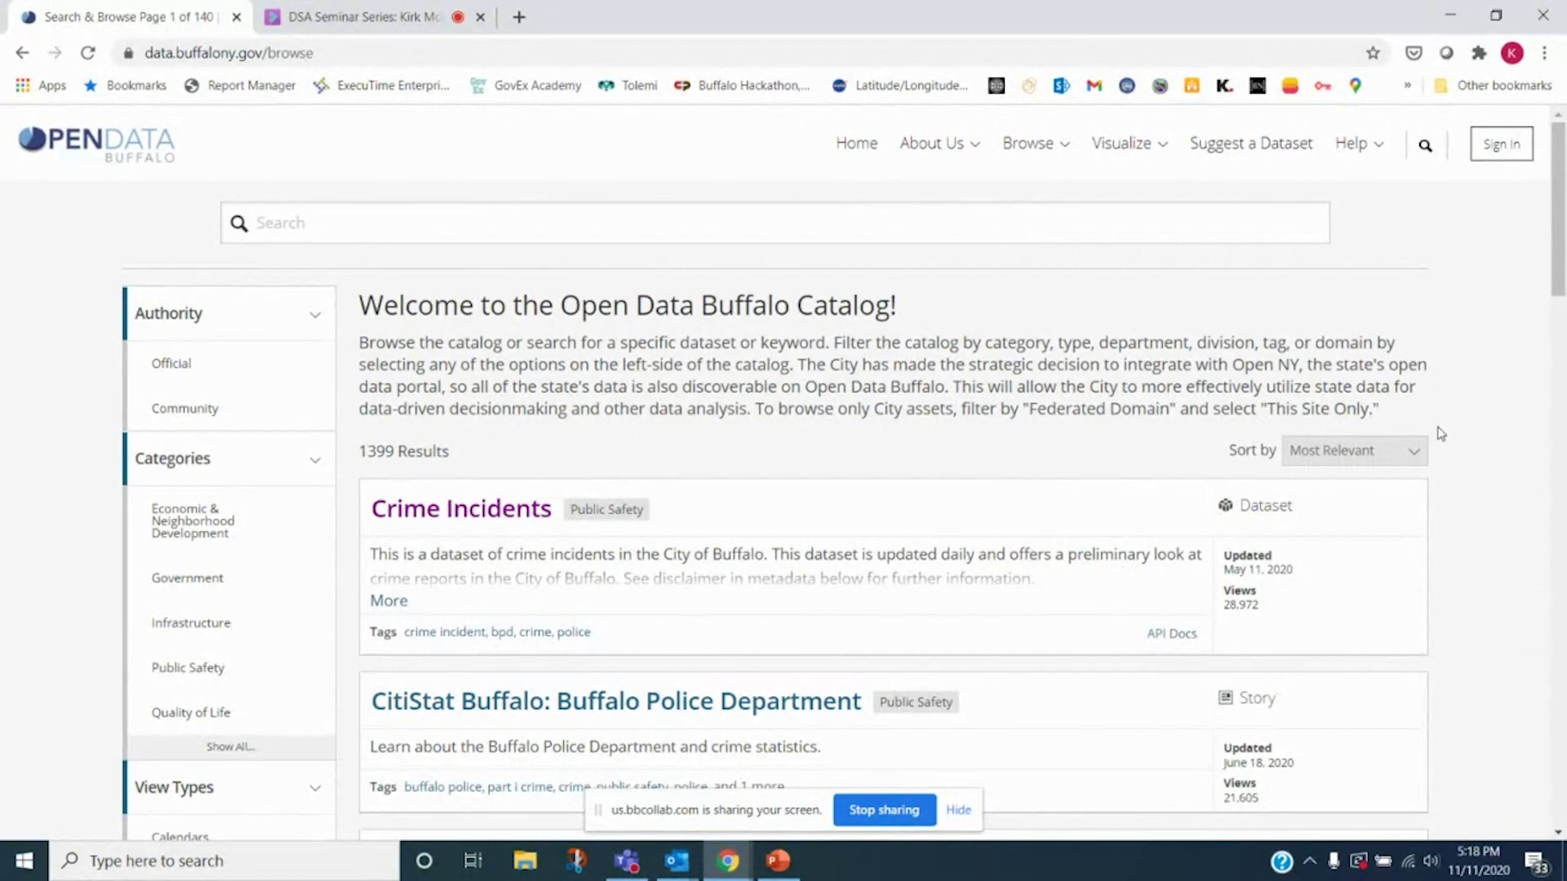
scroll(1486, 418, down, 1)
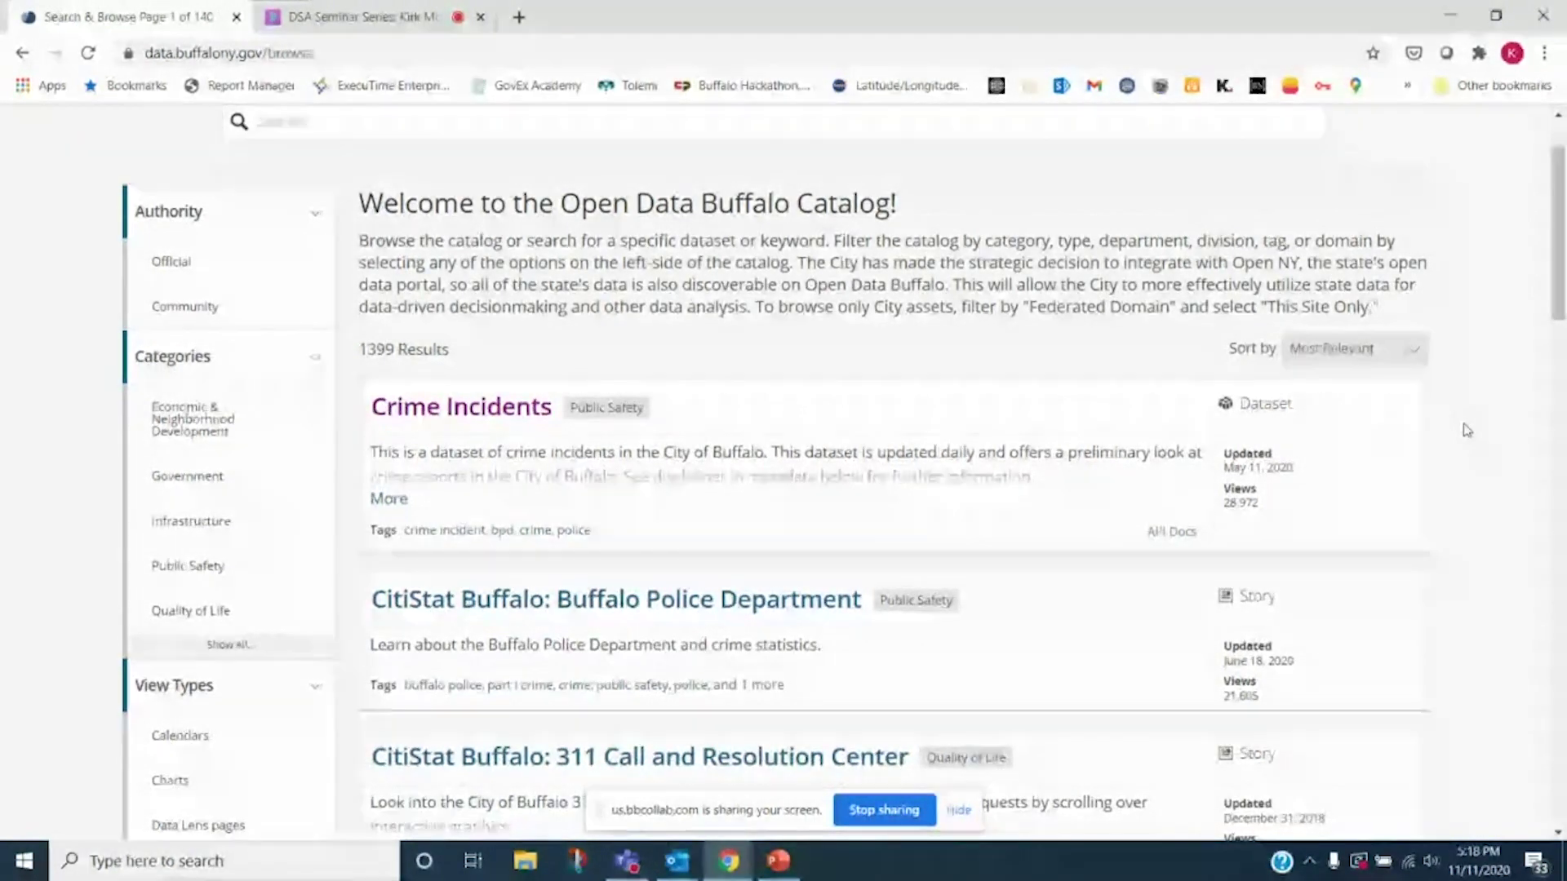
scroll(1081, 280, up, 2)
Search the data catalog for the suggested term "311 Service Requests"
click(1037, 228)
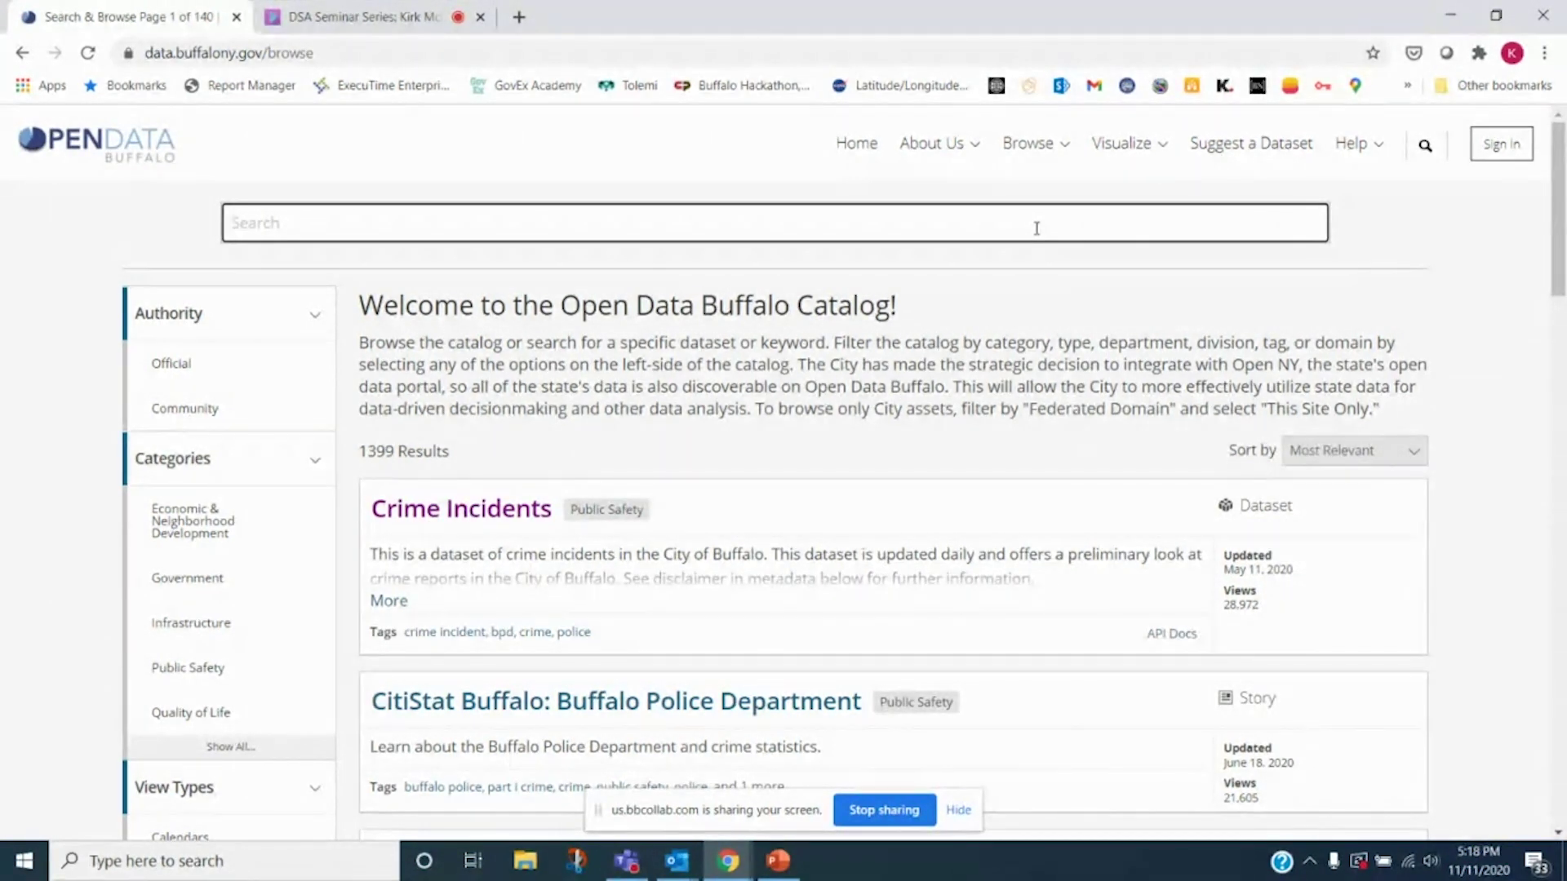
text(311)
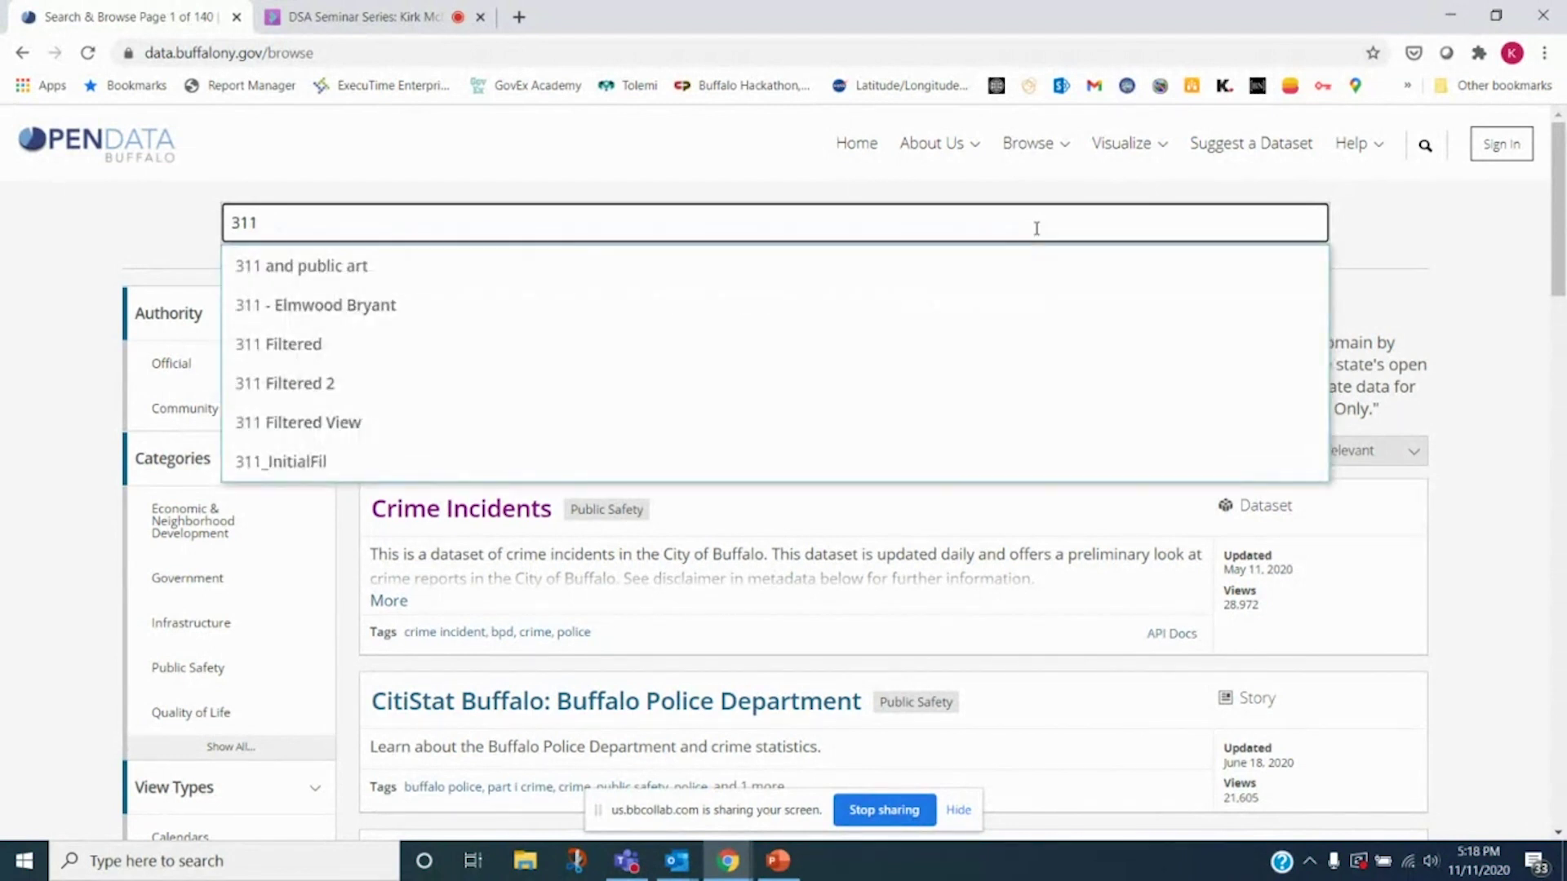
text( service)
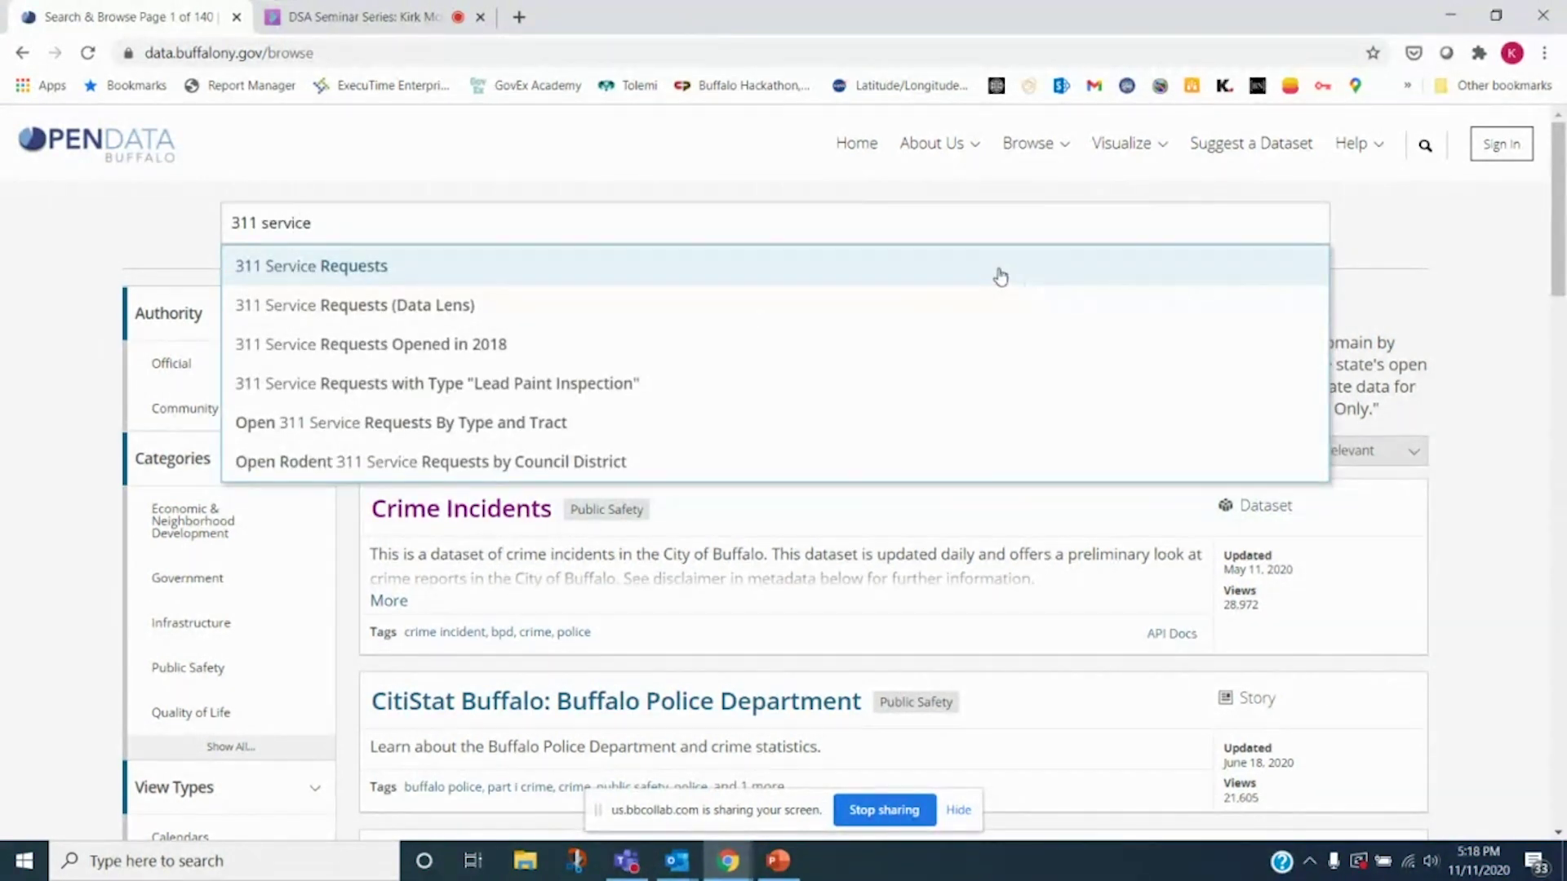
click(1056, 282)
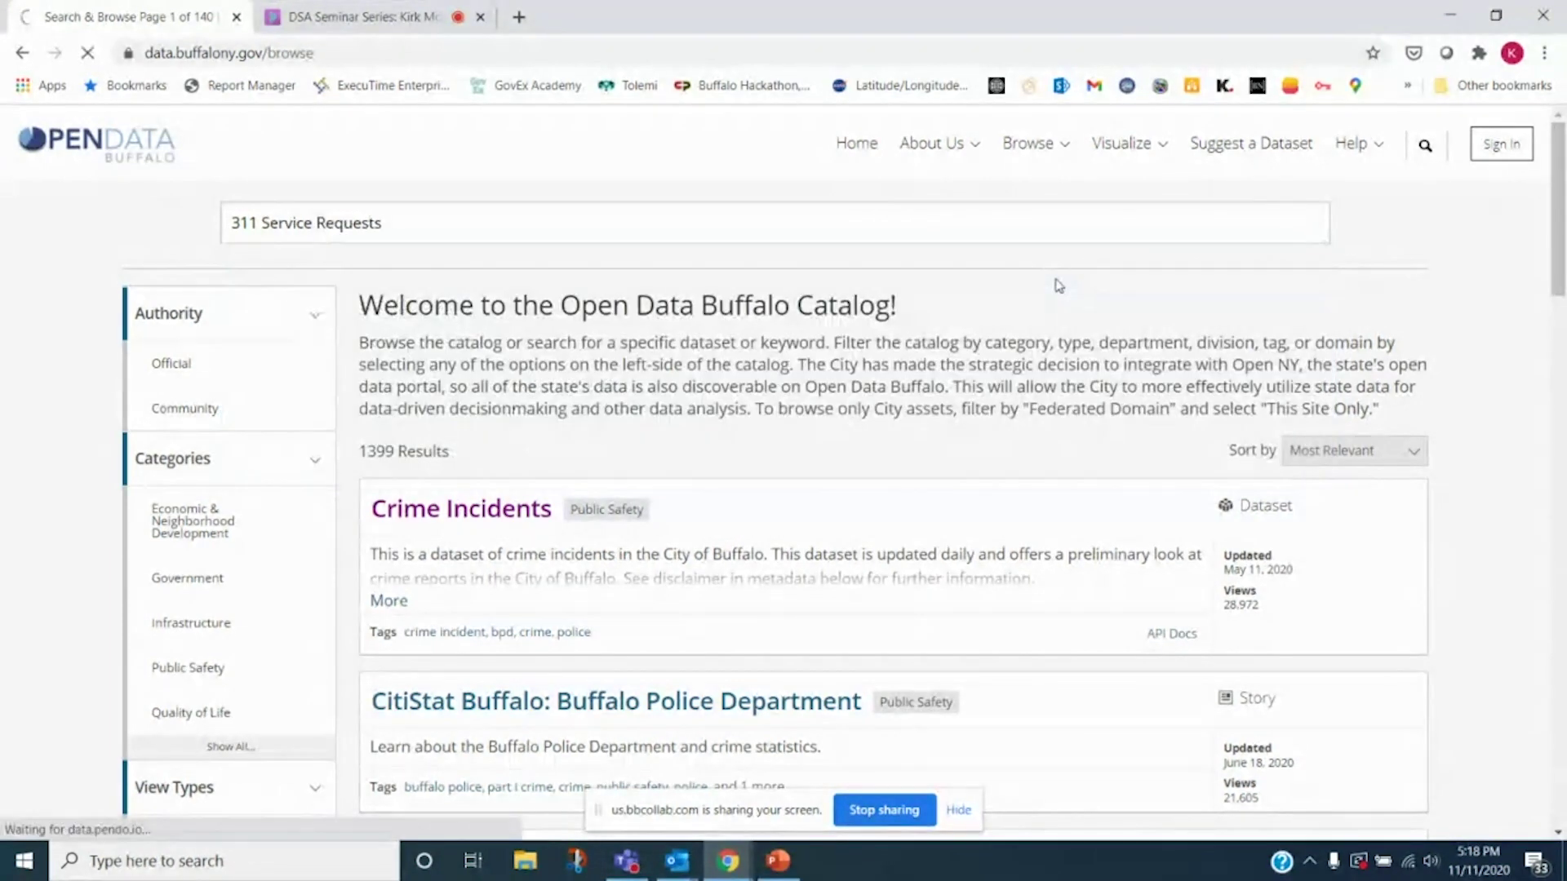
click(941, 223)
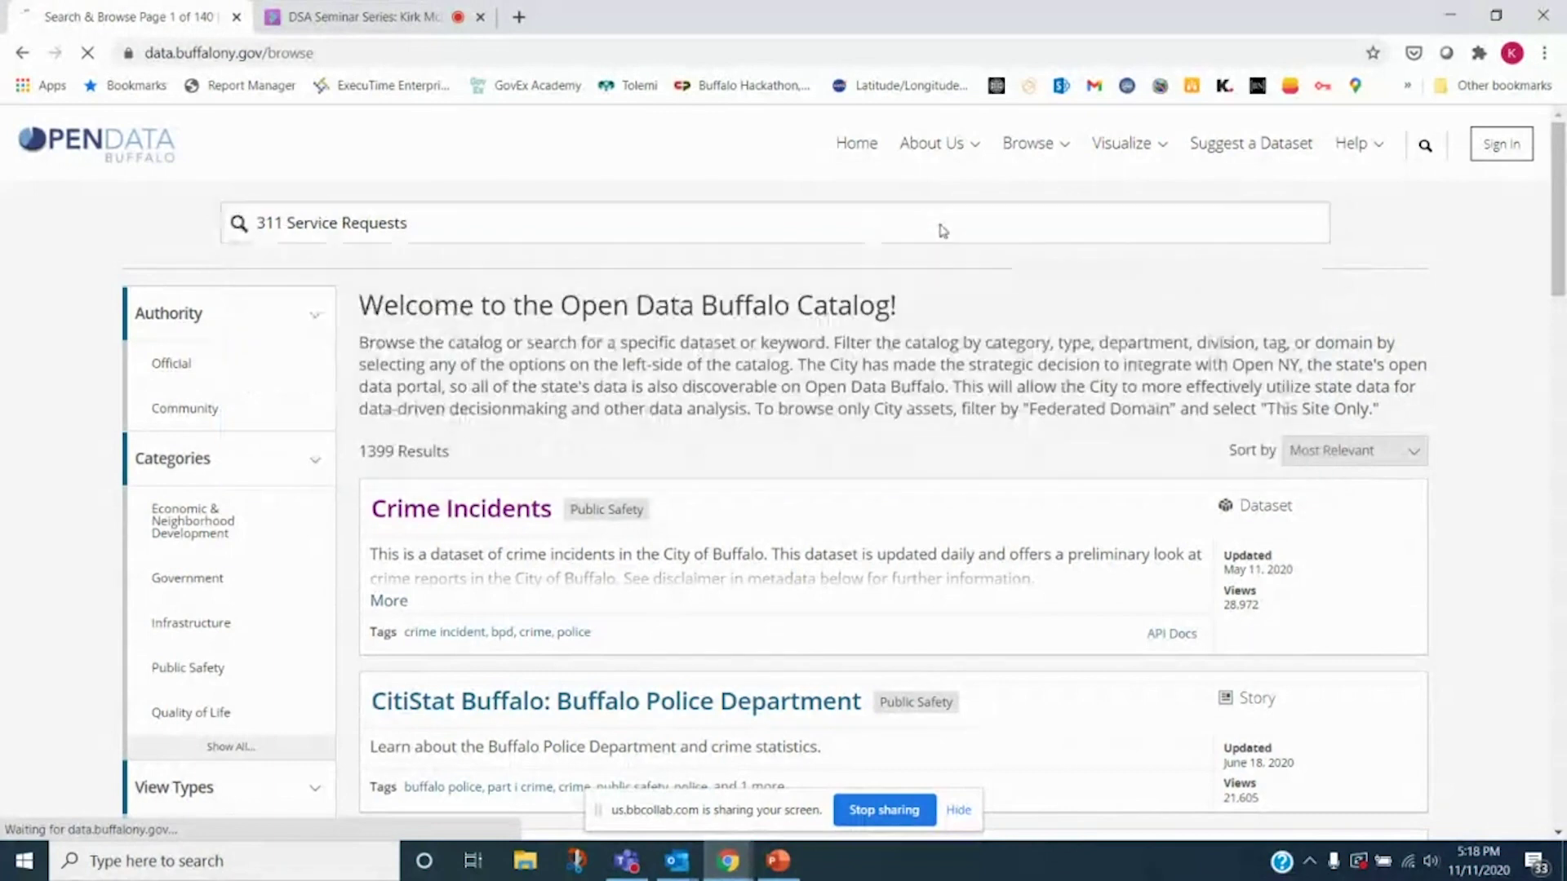
Look through the 311 Service Requests search results, checking each entry's type, such as dataset, Data Lens, map, filtered view or chart
drag(1560, 240, 1561, 274)
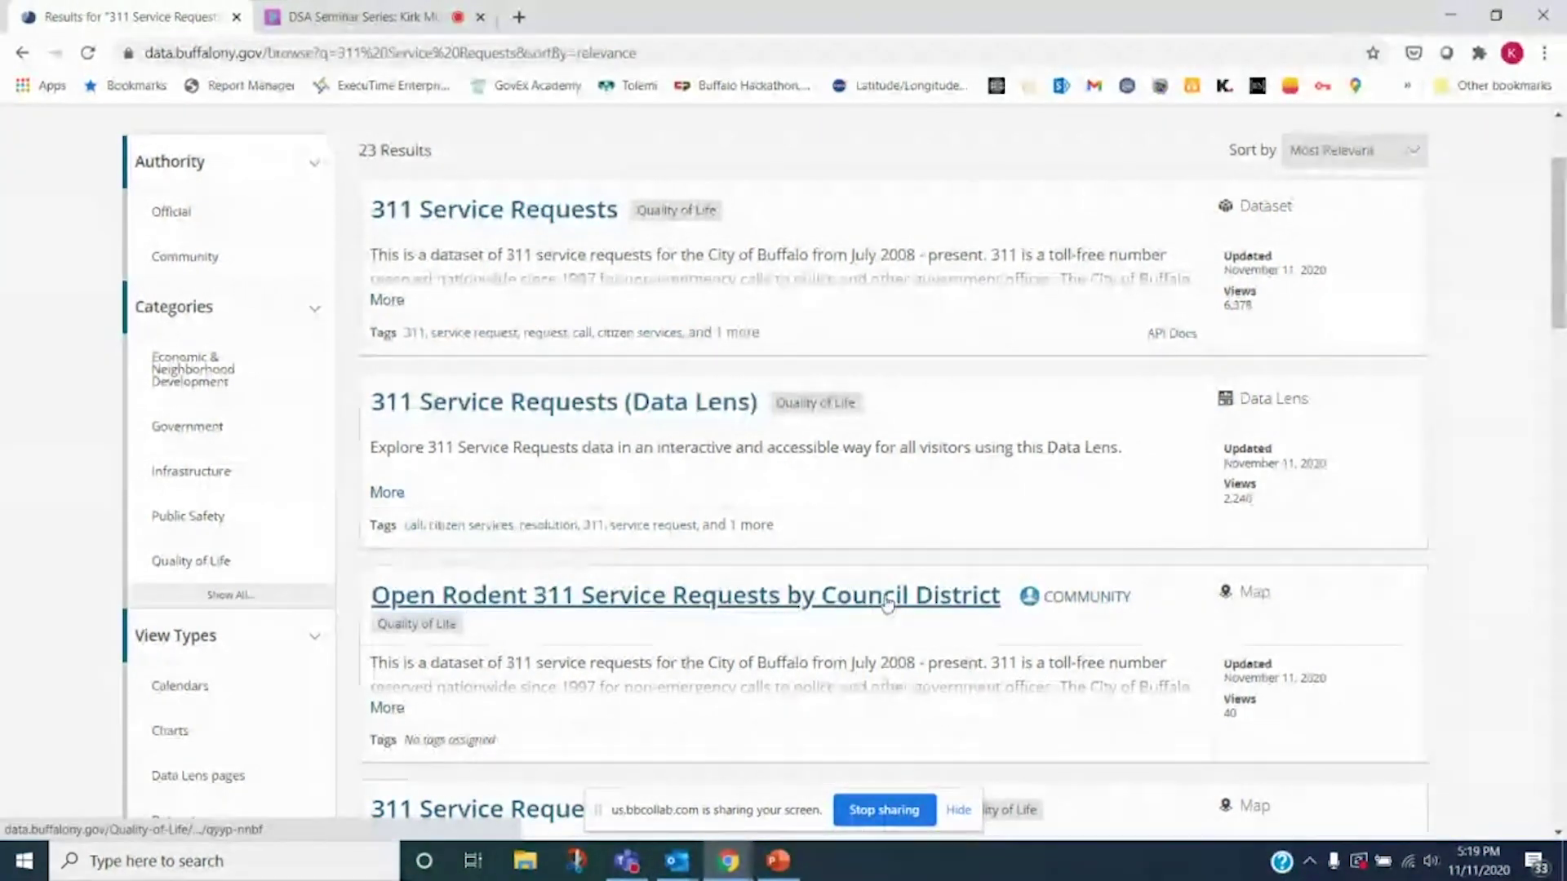
scroll(1440, 531, down, 5)
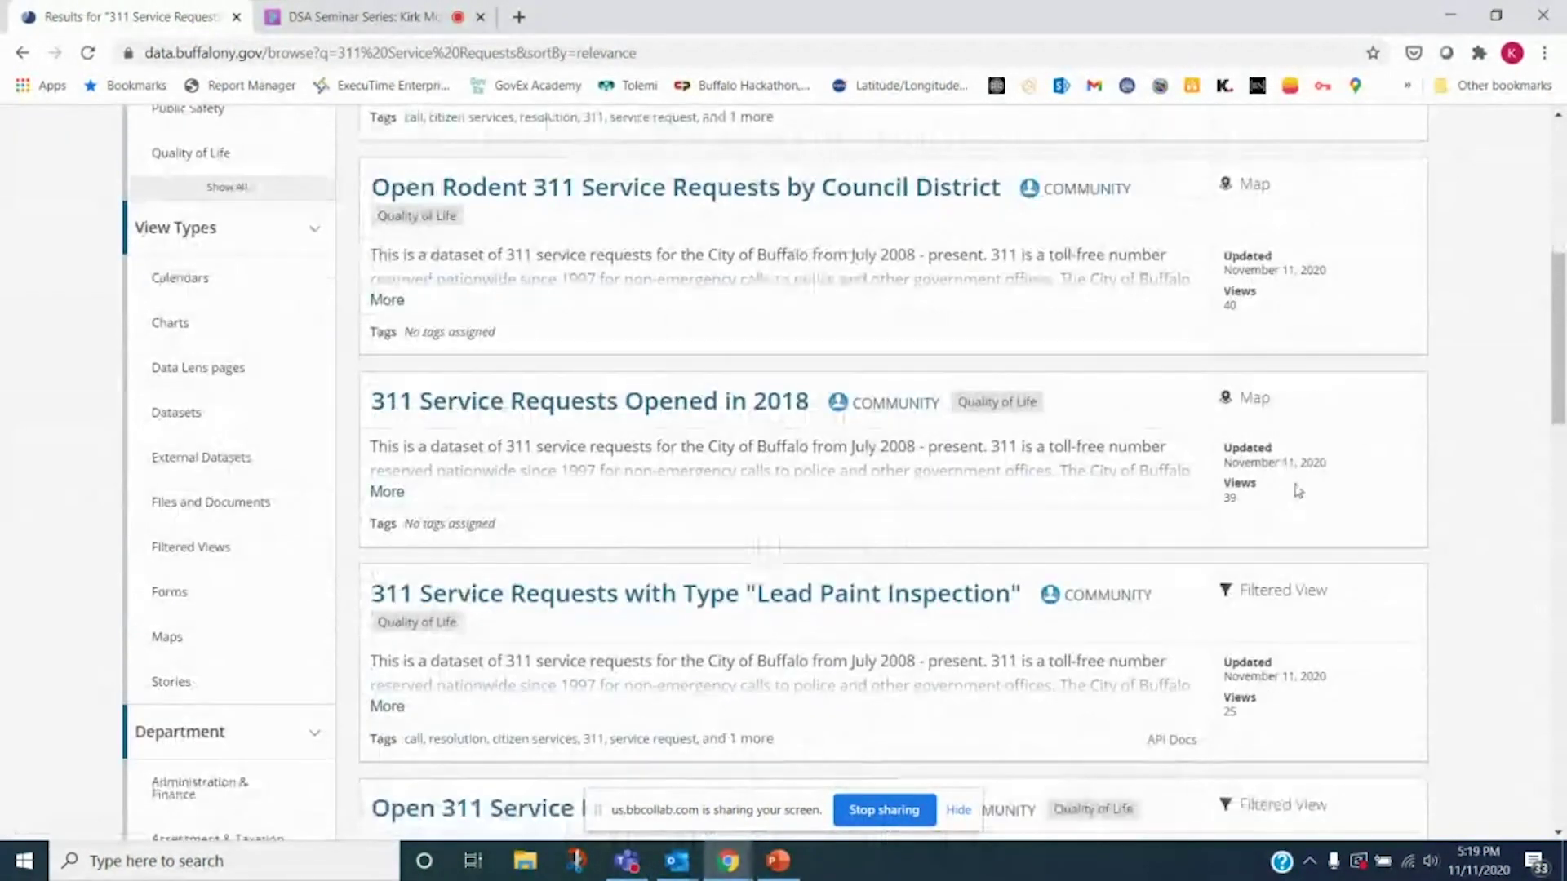
scroll(1298, 490, up, 1)
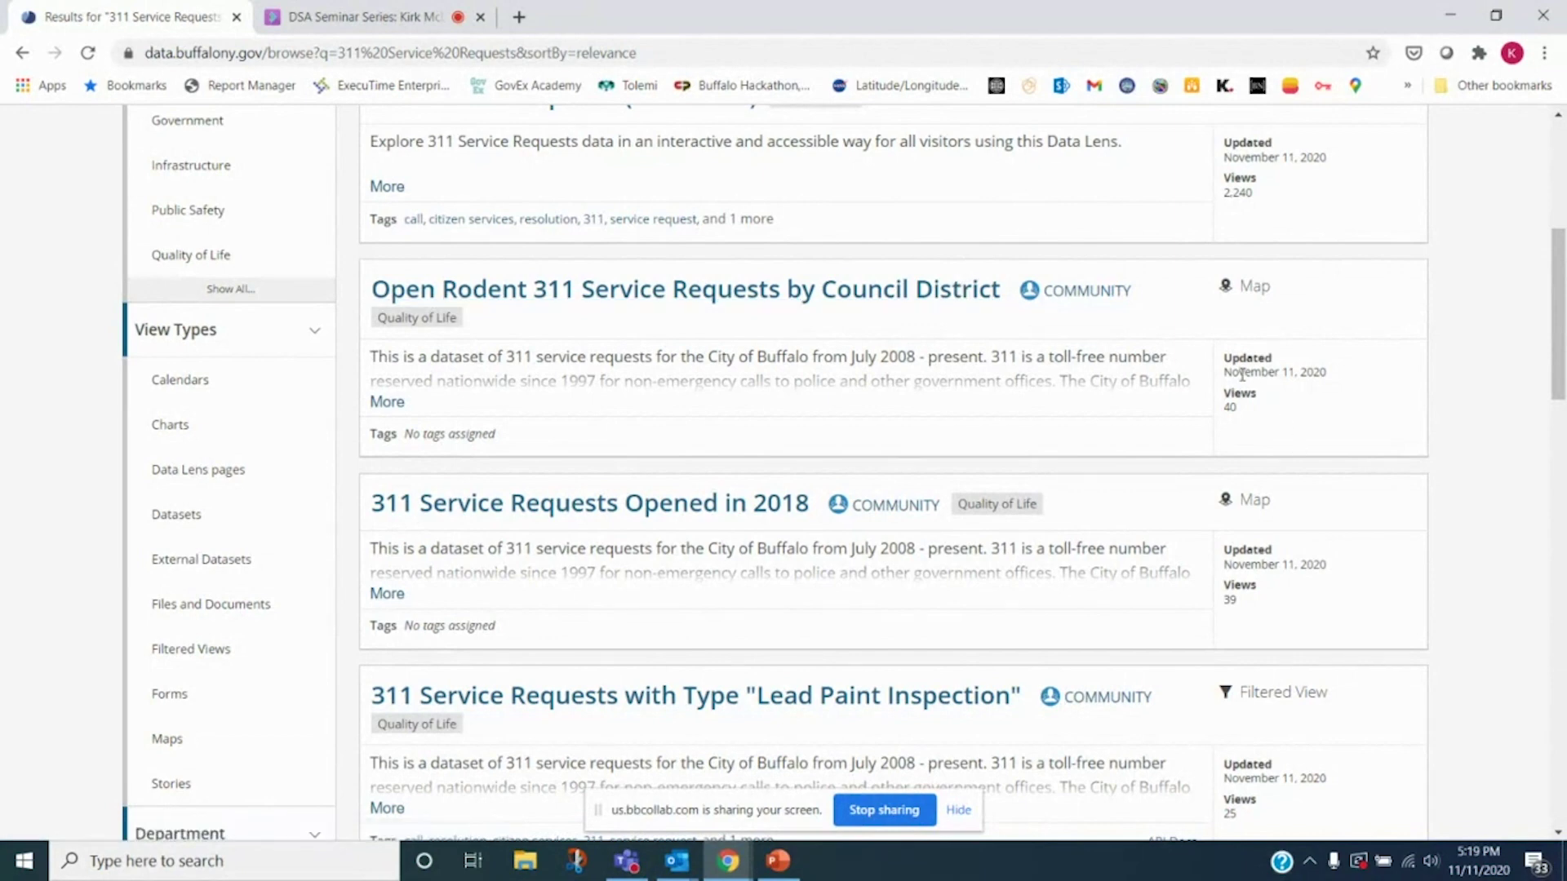
scroll(1241, 374, down, 4)
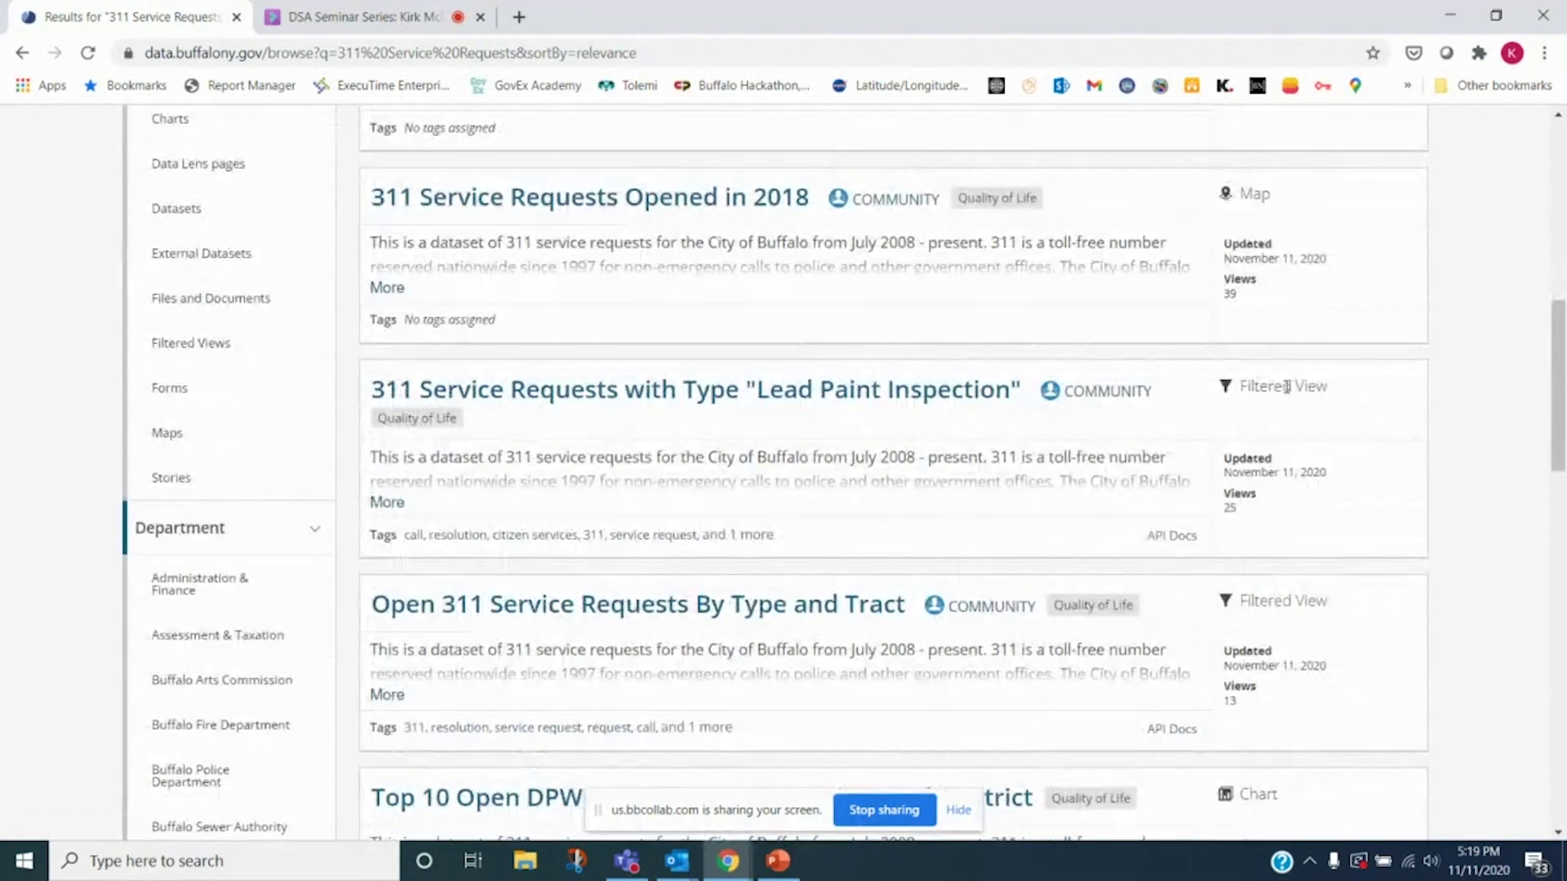
scroll(1287, 386, down, 1)
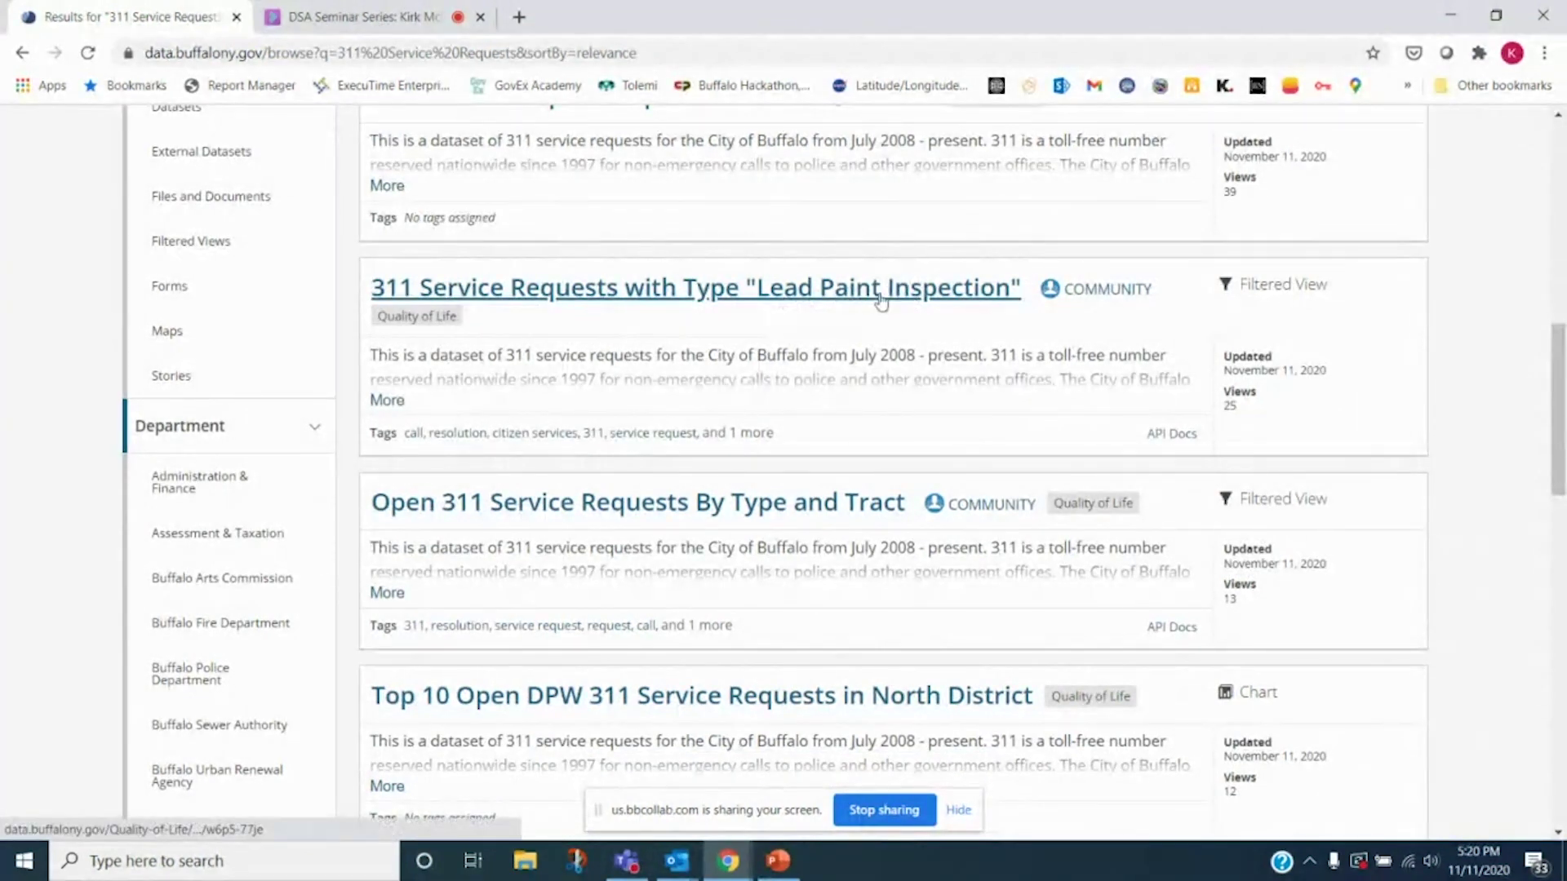
scroll(1099, 614, down, 4)
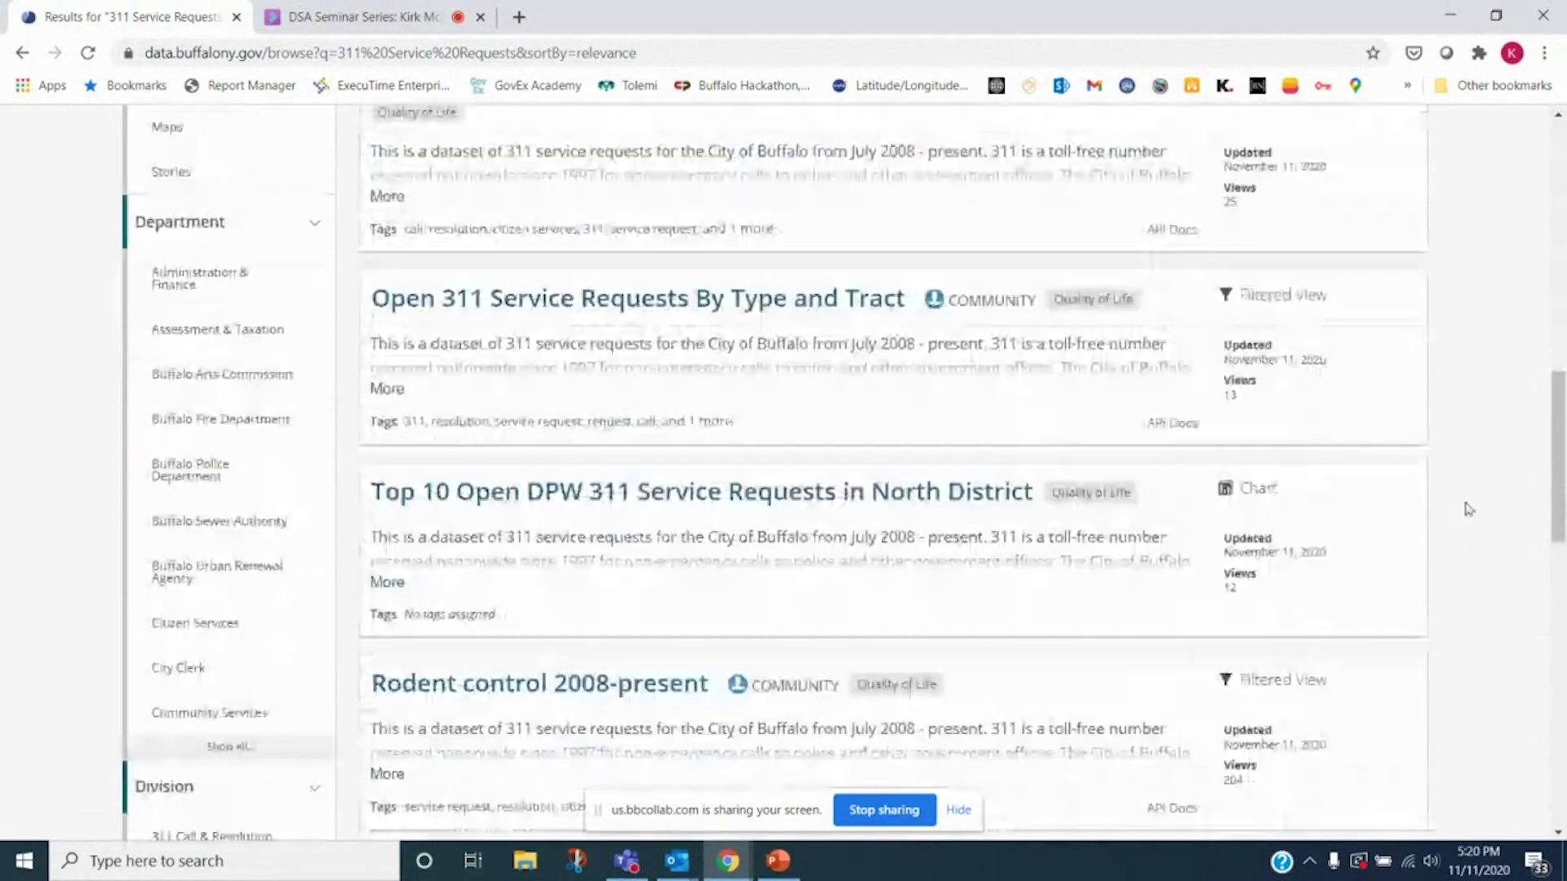
scroll(892, 581, up, 9)
scroll(153, 290, up, 6)
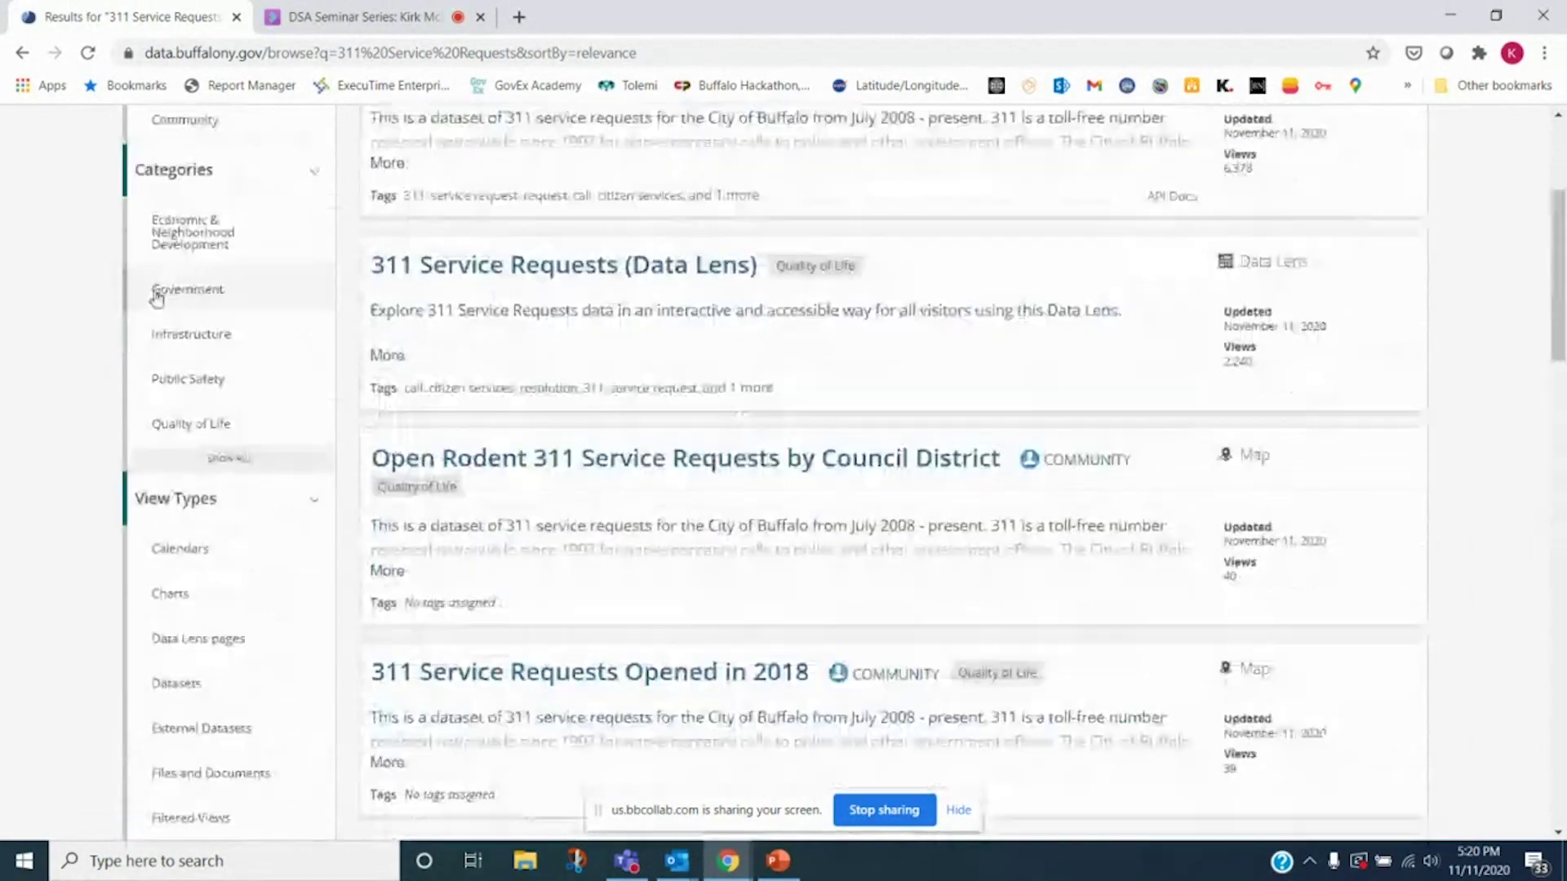
Examine the catalog's filter options, from categories and view types through department, division and tags to federated domains
scroll(167, 359, down, 3)
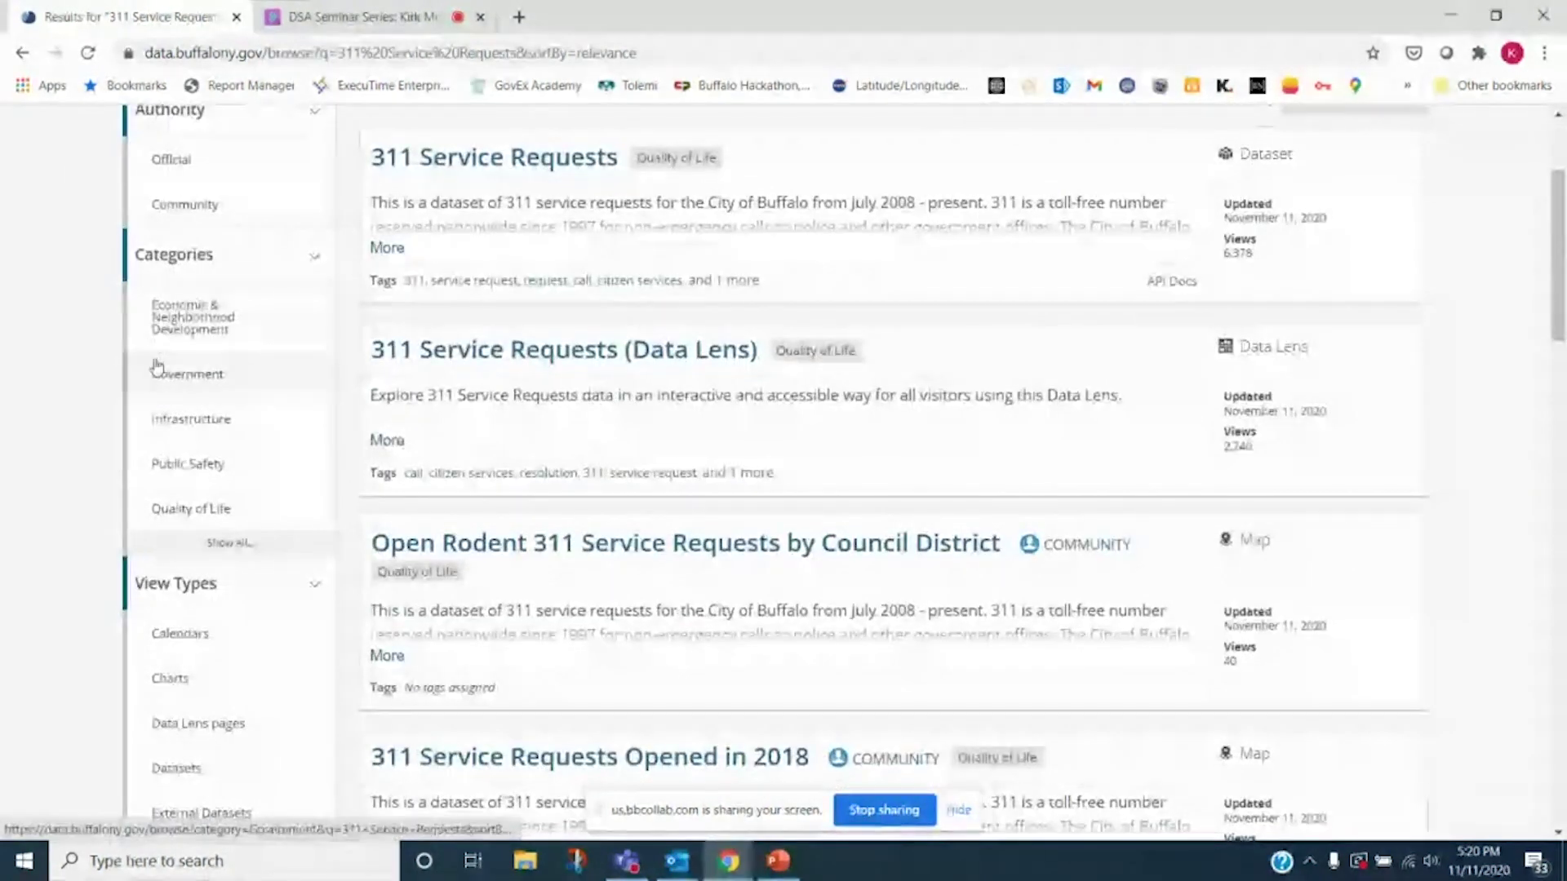
scroll(166, 410, down, 1)
scroll(165, 409, down, 4)
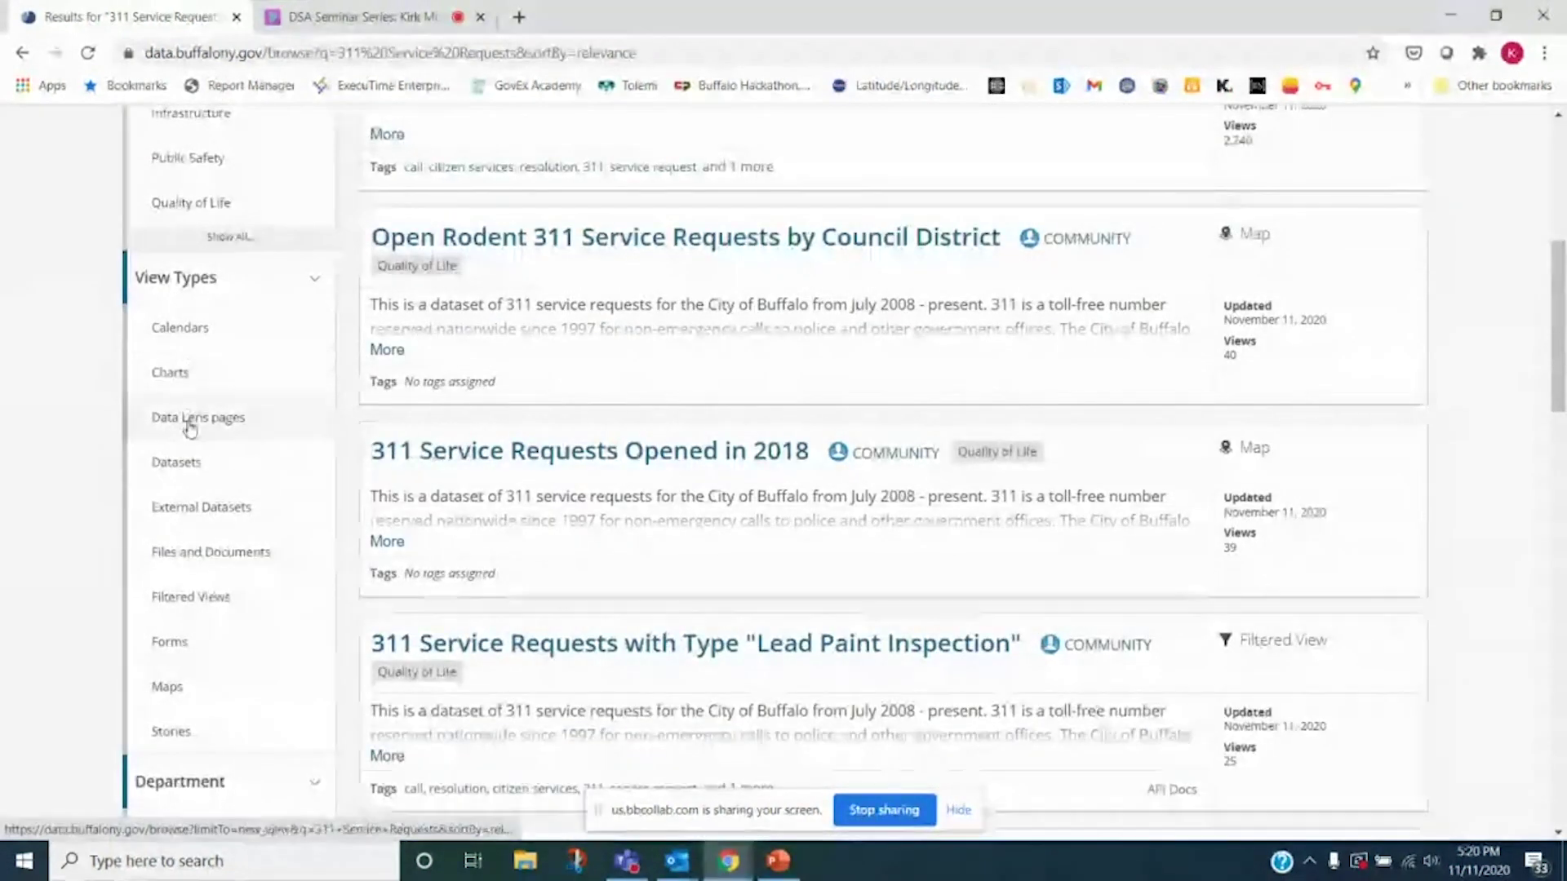
scroll(167, 490, down, 3)
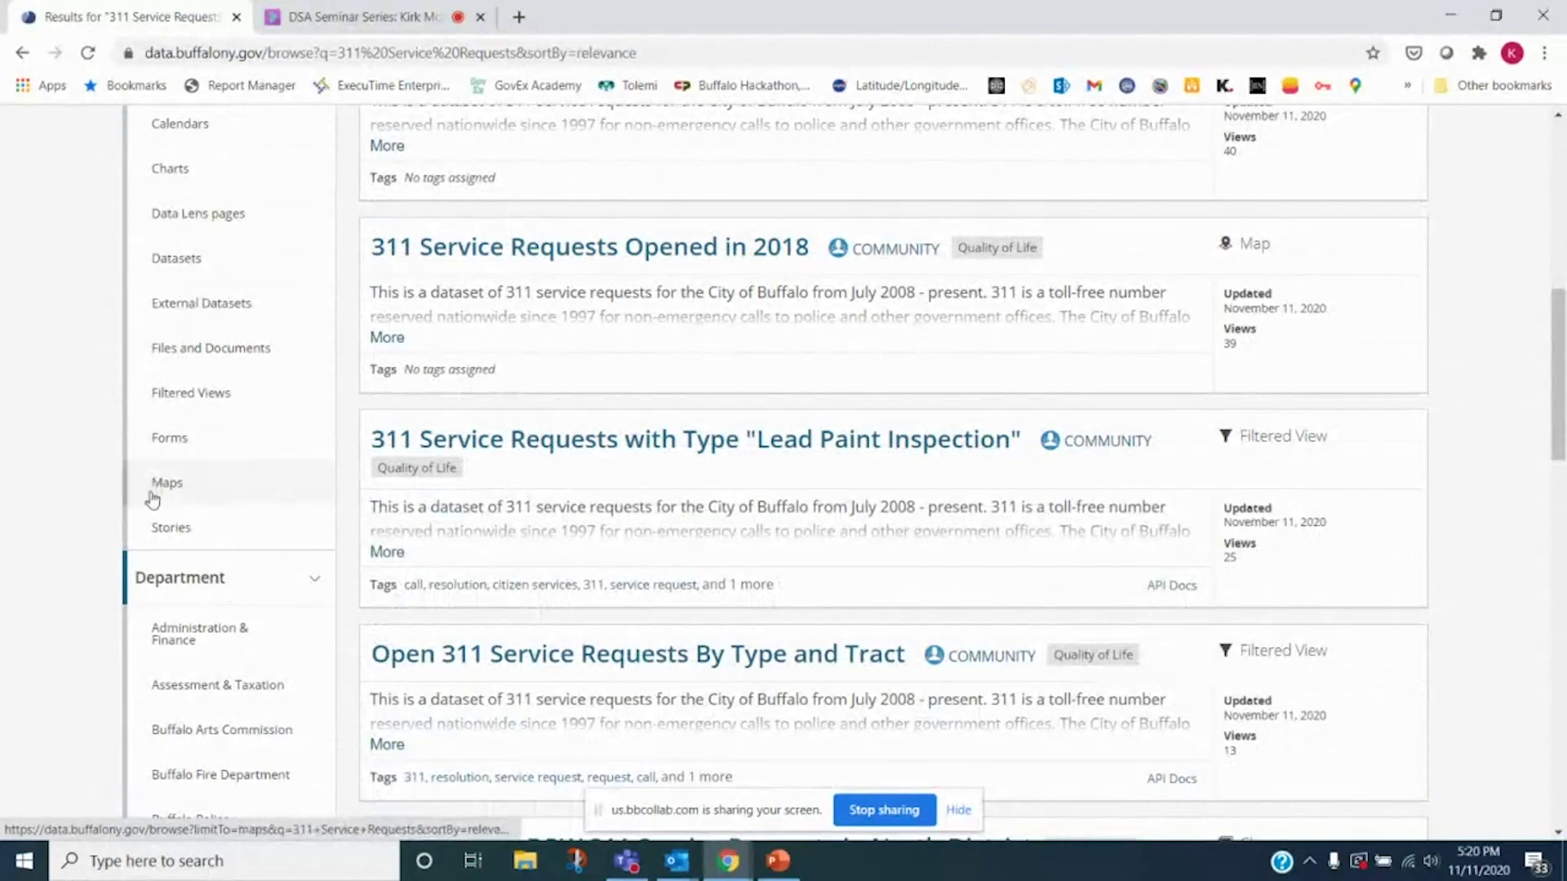
scroll(84, 493, down, 4)
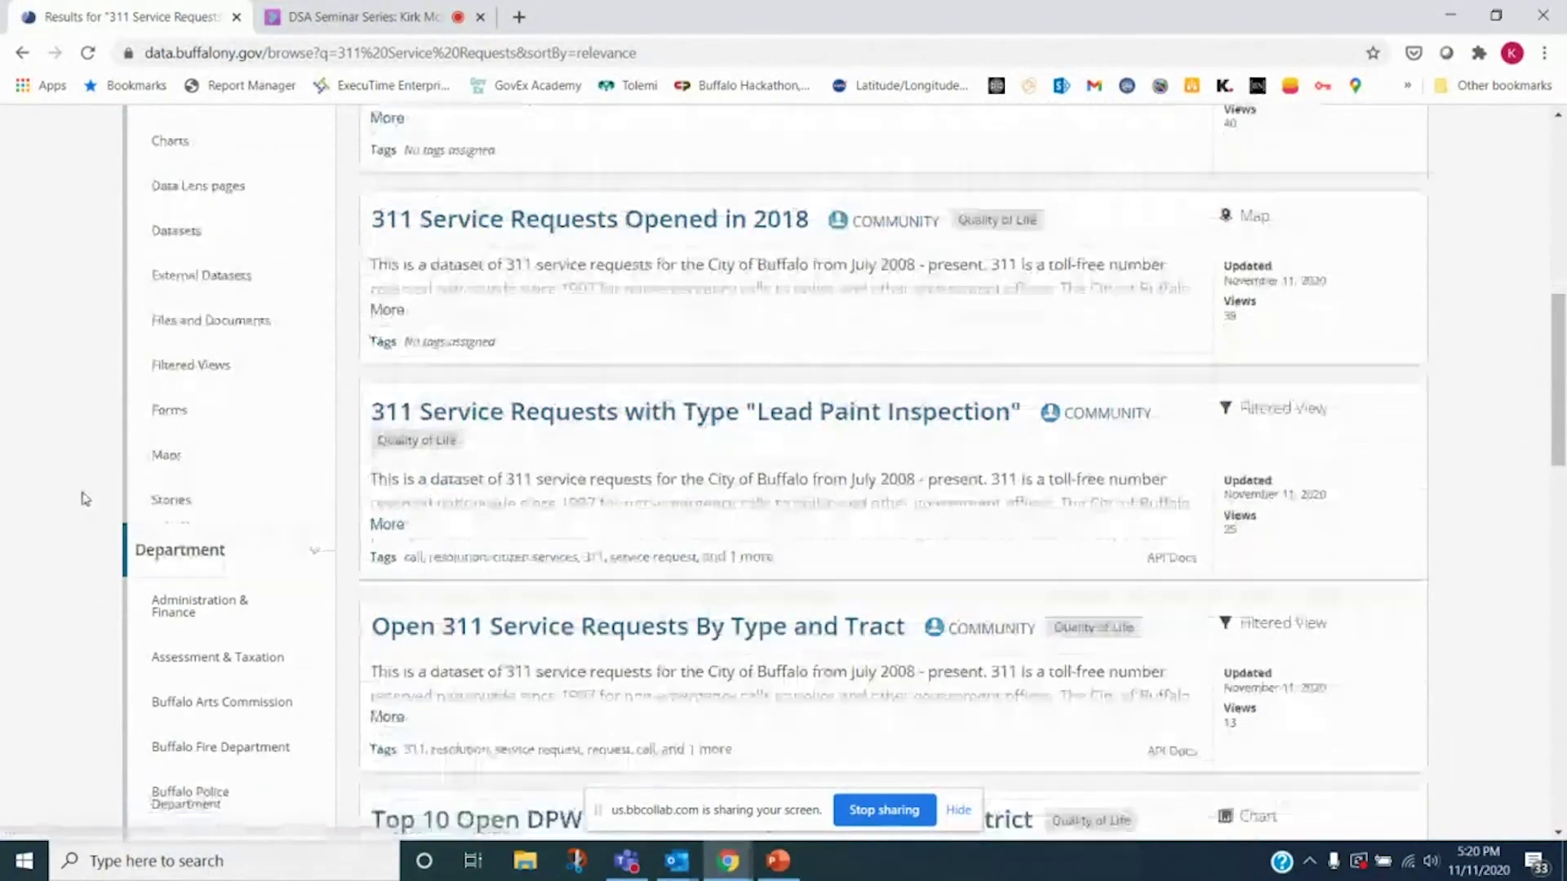
scroll(217, 331, down, 3)
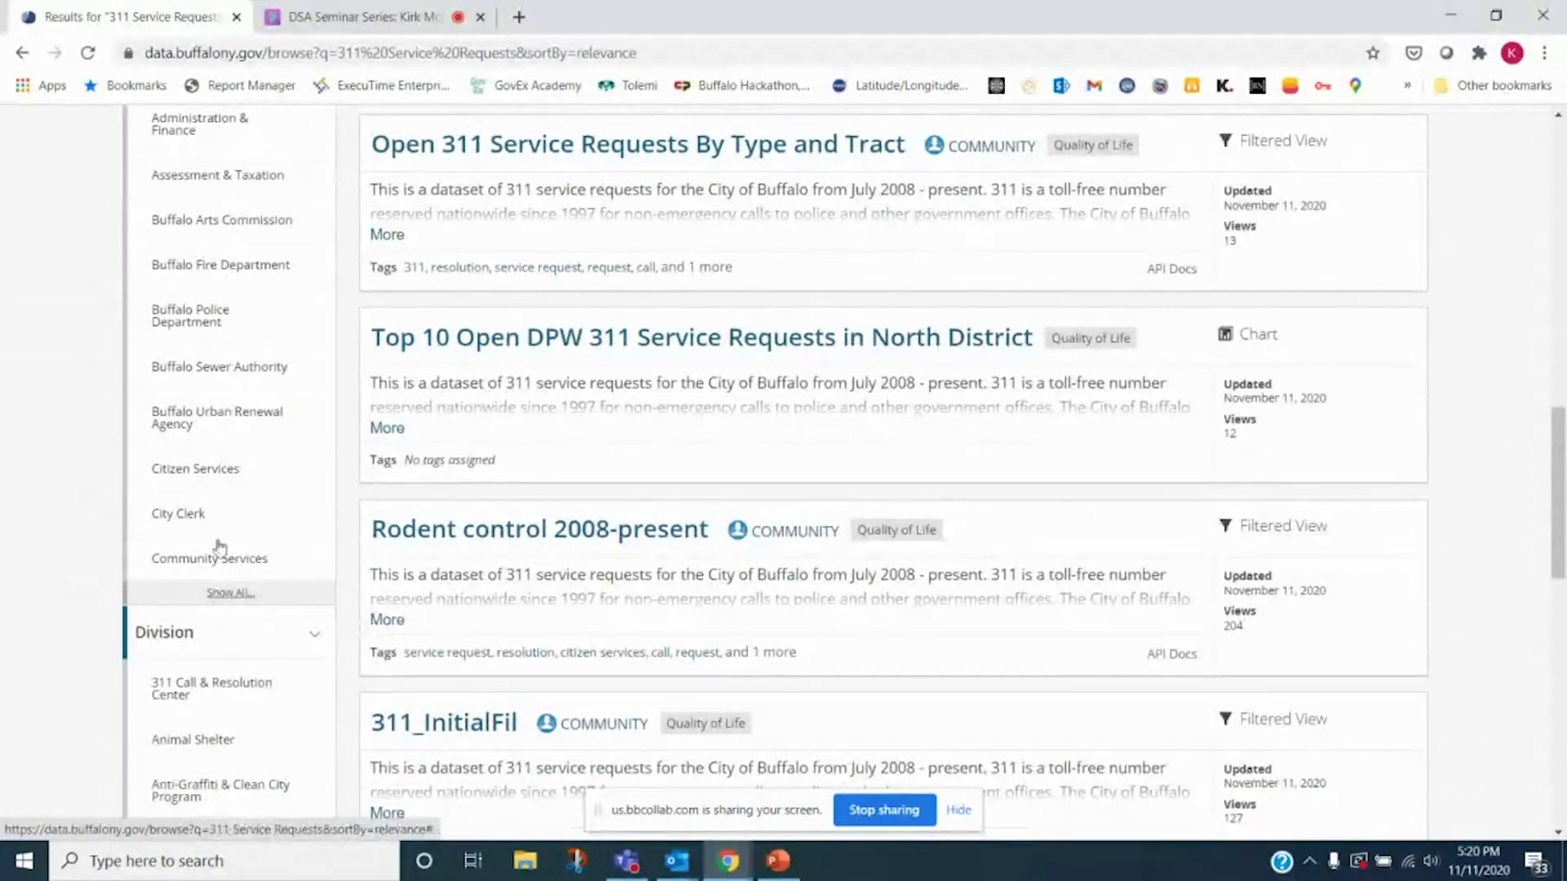
scroll(155, 406, down, 3)
scroll(155, 405, up, 4)
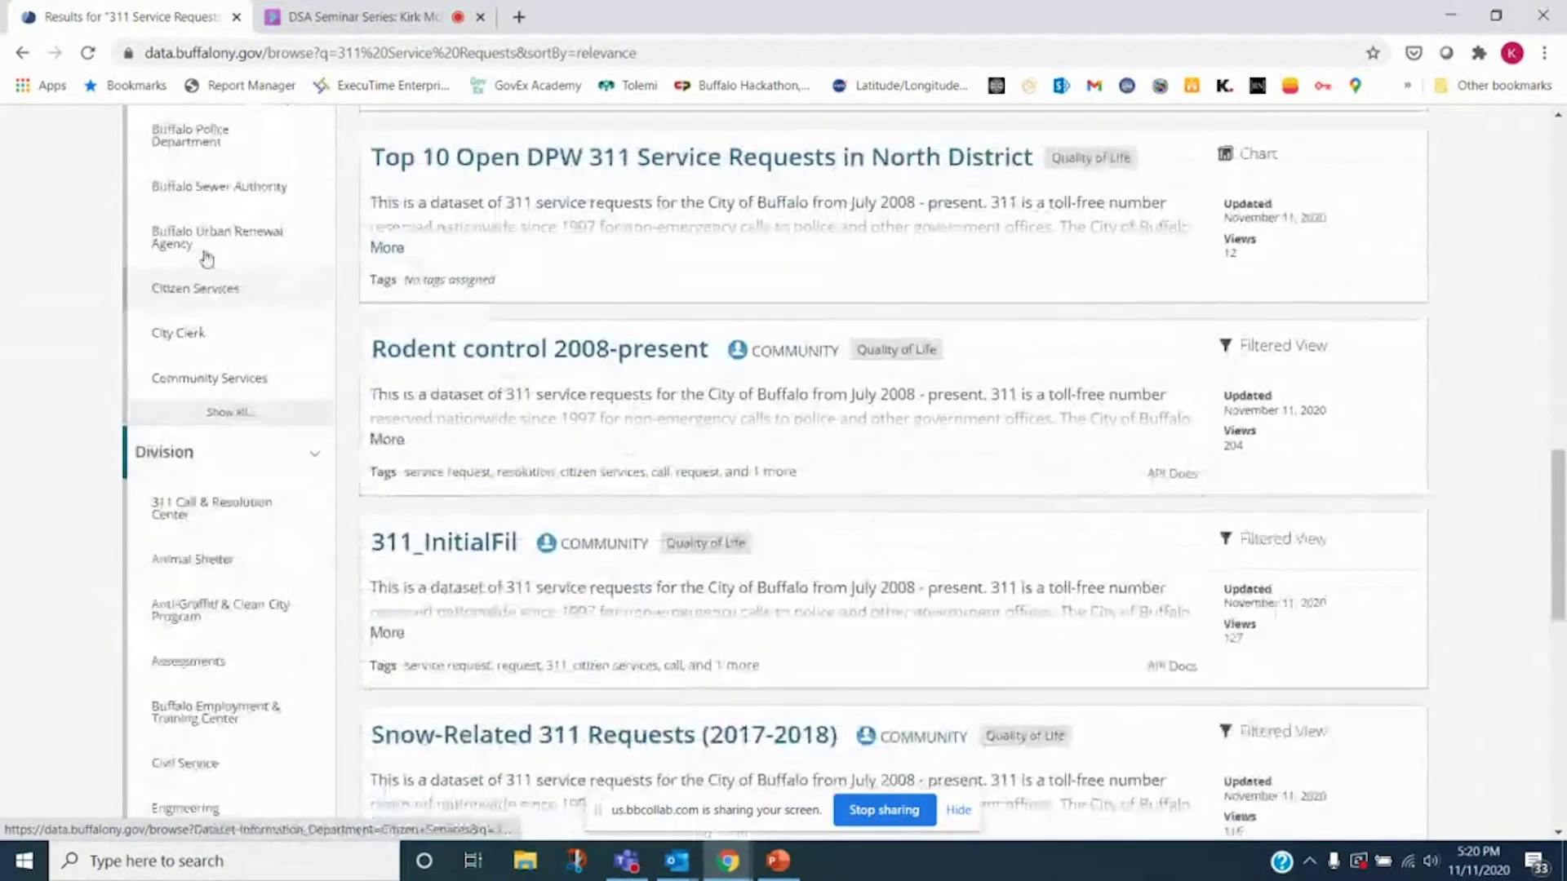
scroll(214, 307, down, 10)
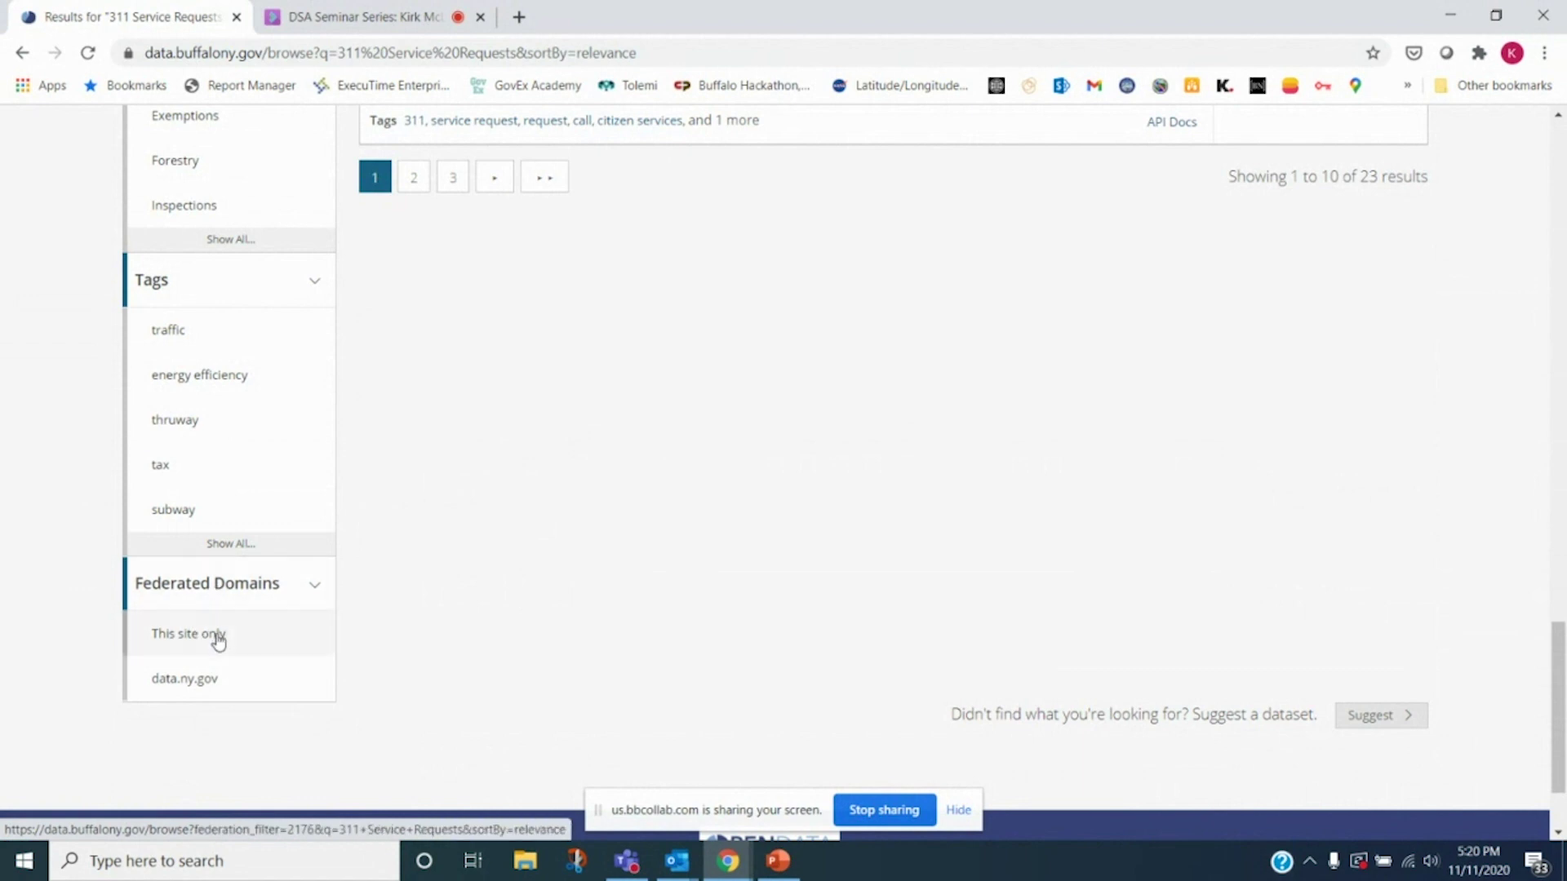
scroll(468, 557, up, 6)
scroll(467, 558, up, 15)
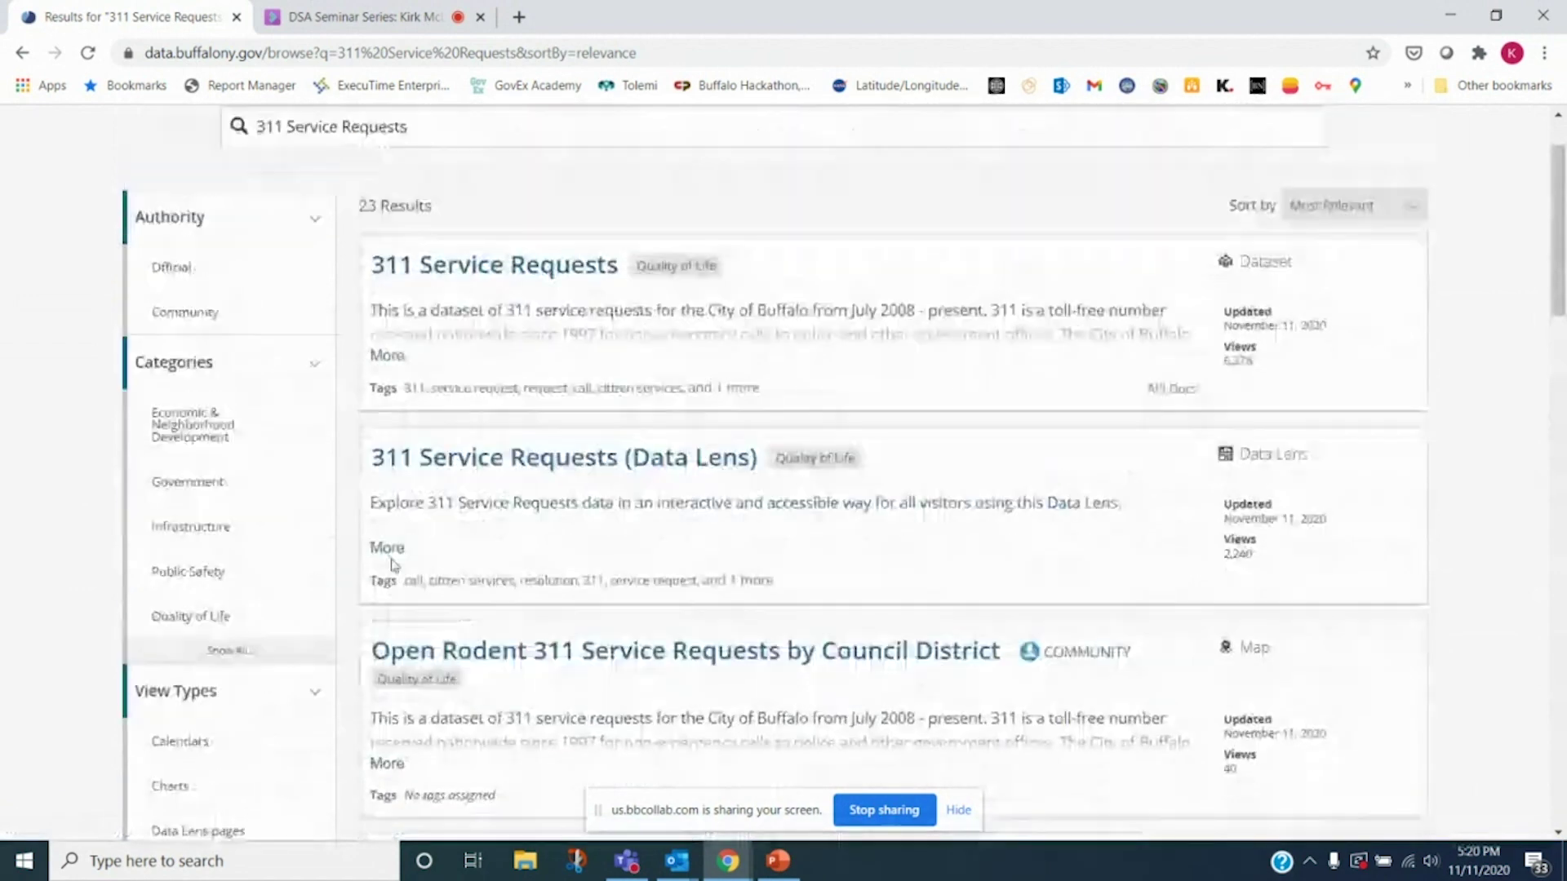
Read the full description of the 311 Service Requests result, and open that dataset's page with its description expanded
click(390, 451)
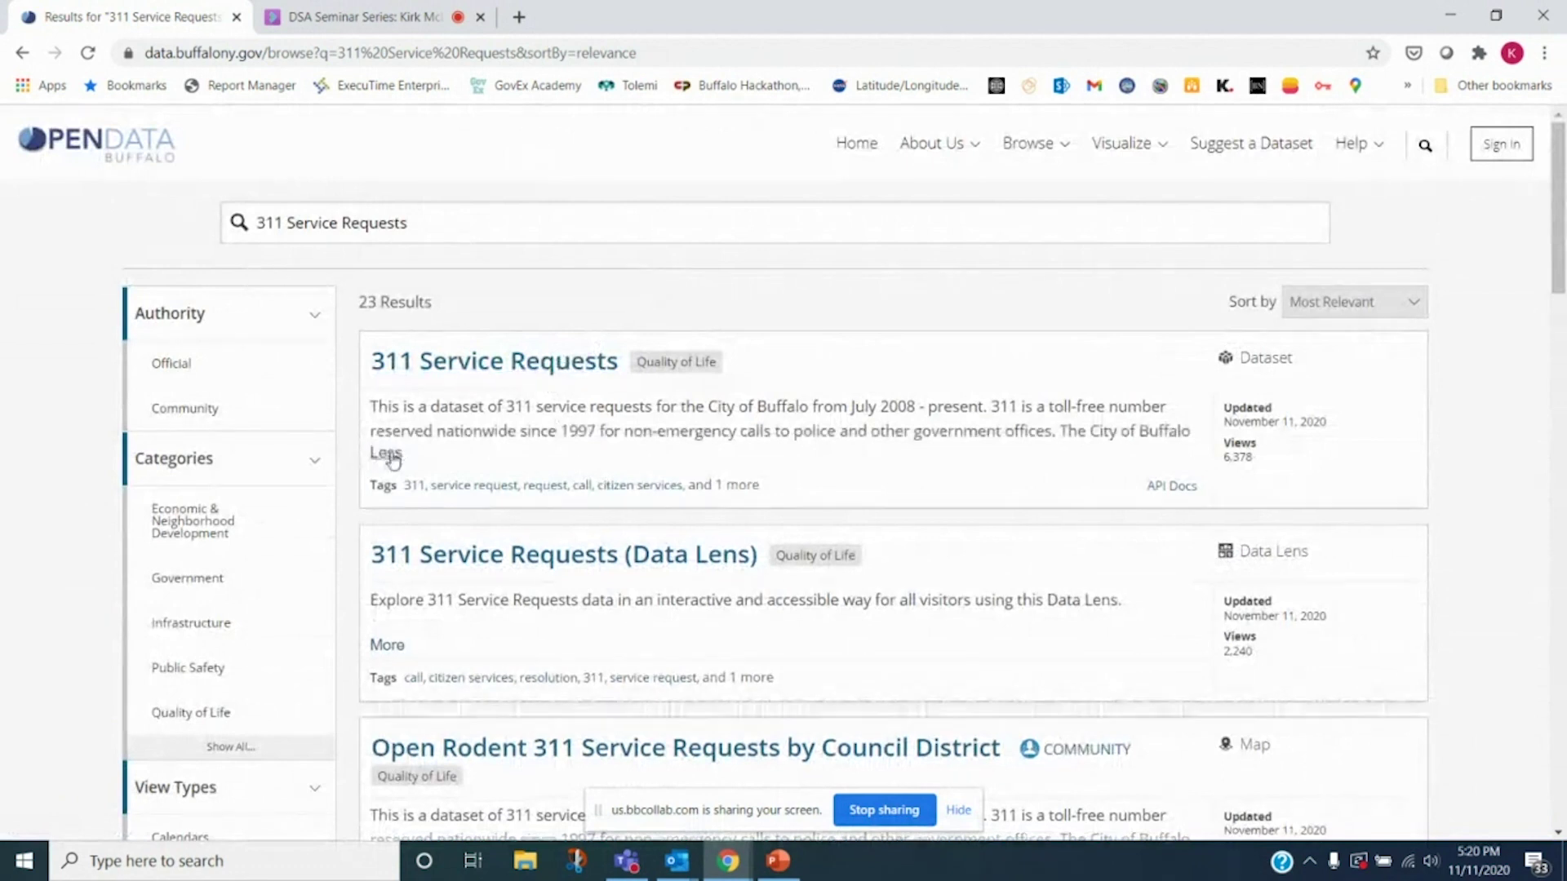
drag(370, 405, 851, 476)
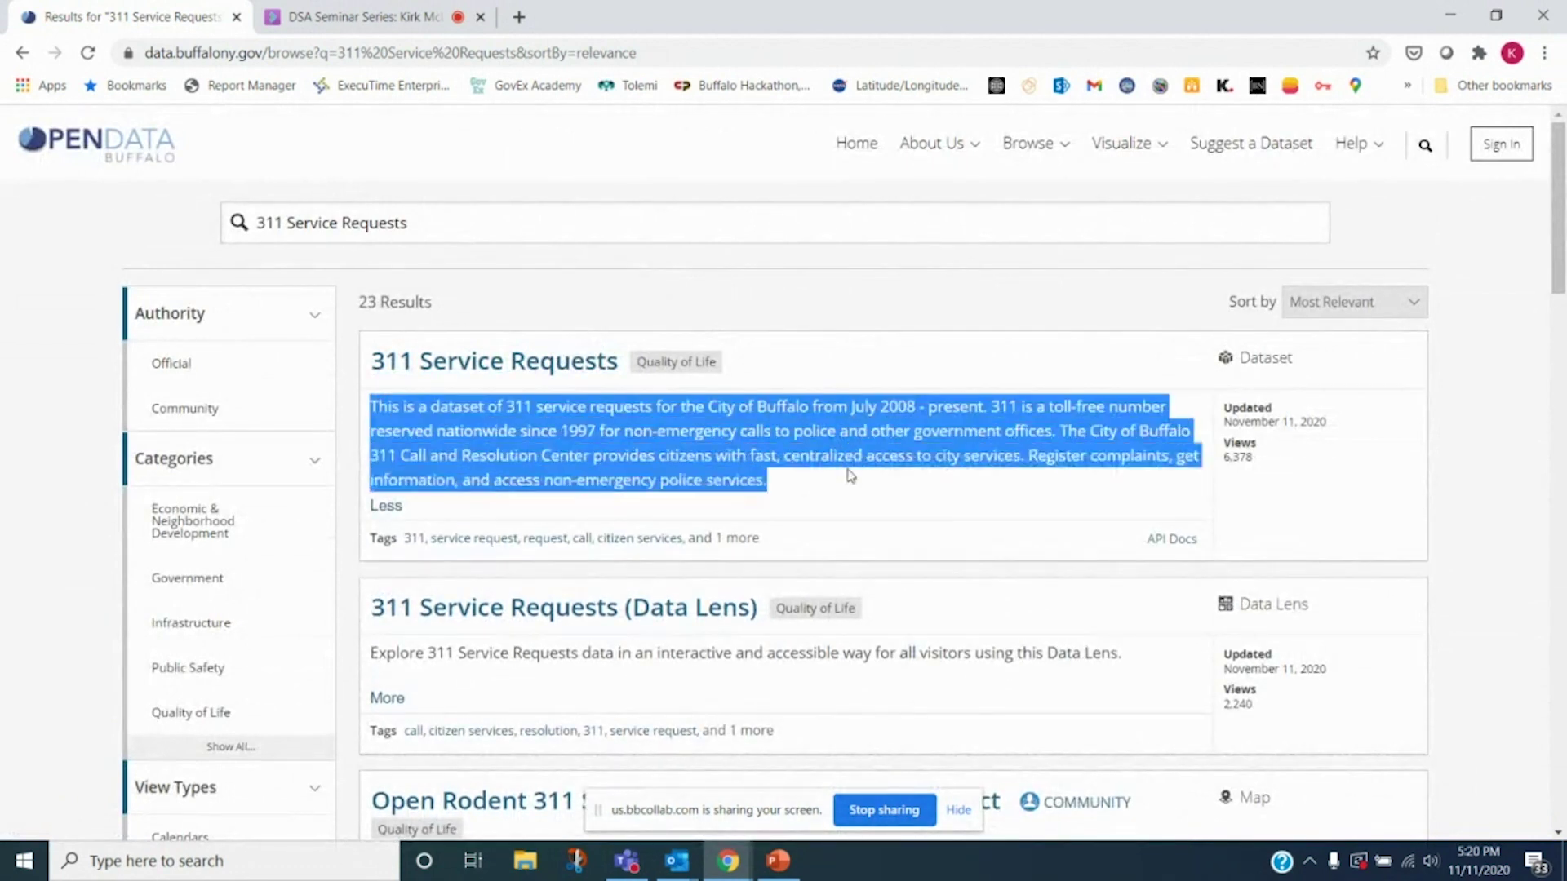
click(917, 495)
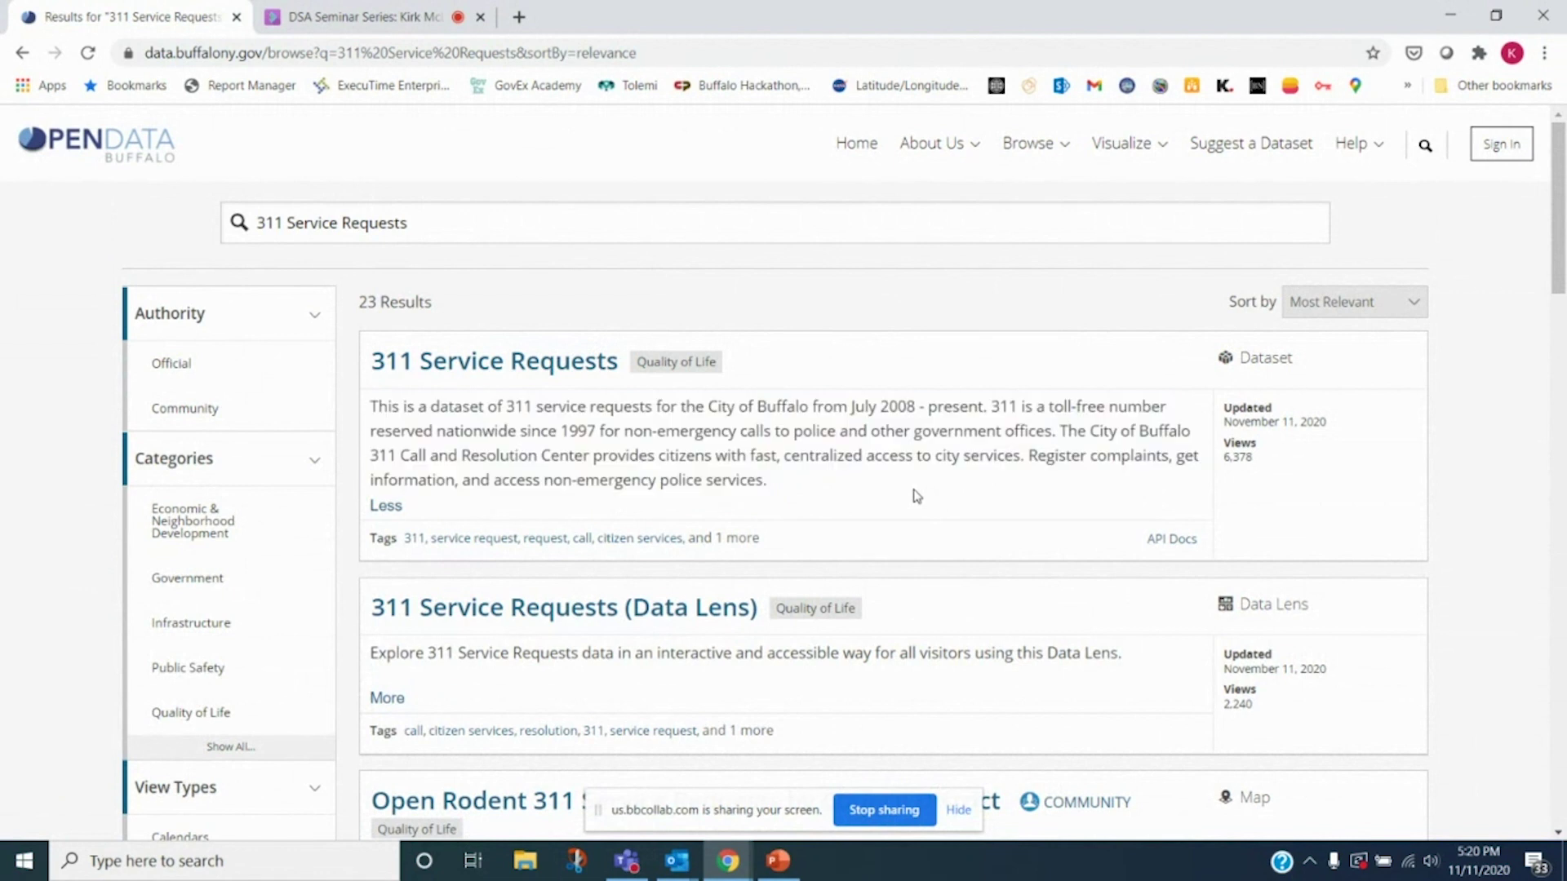
click(488, 363)
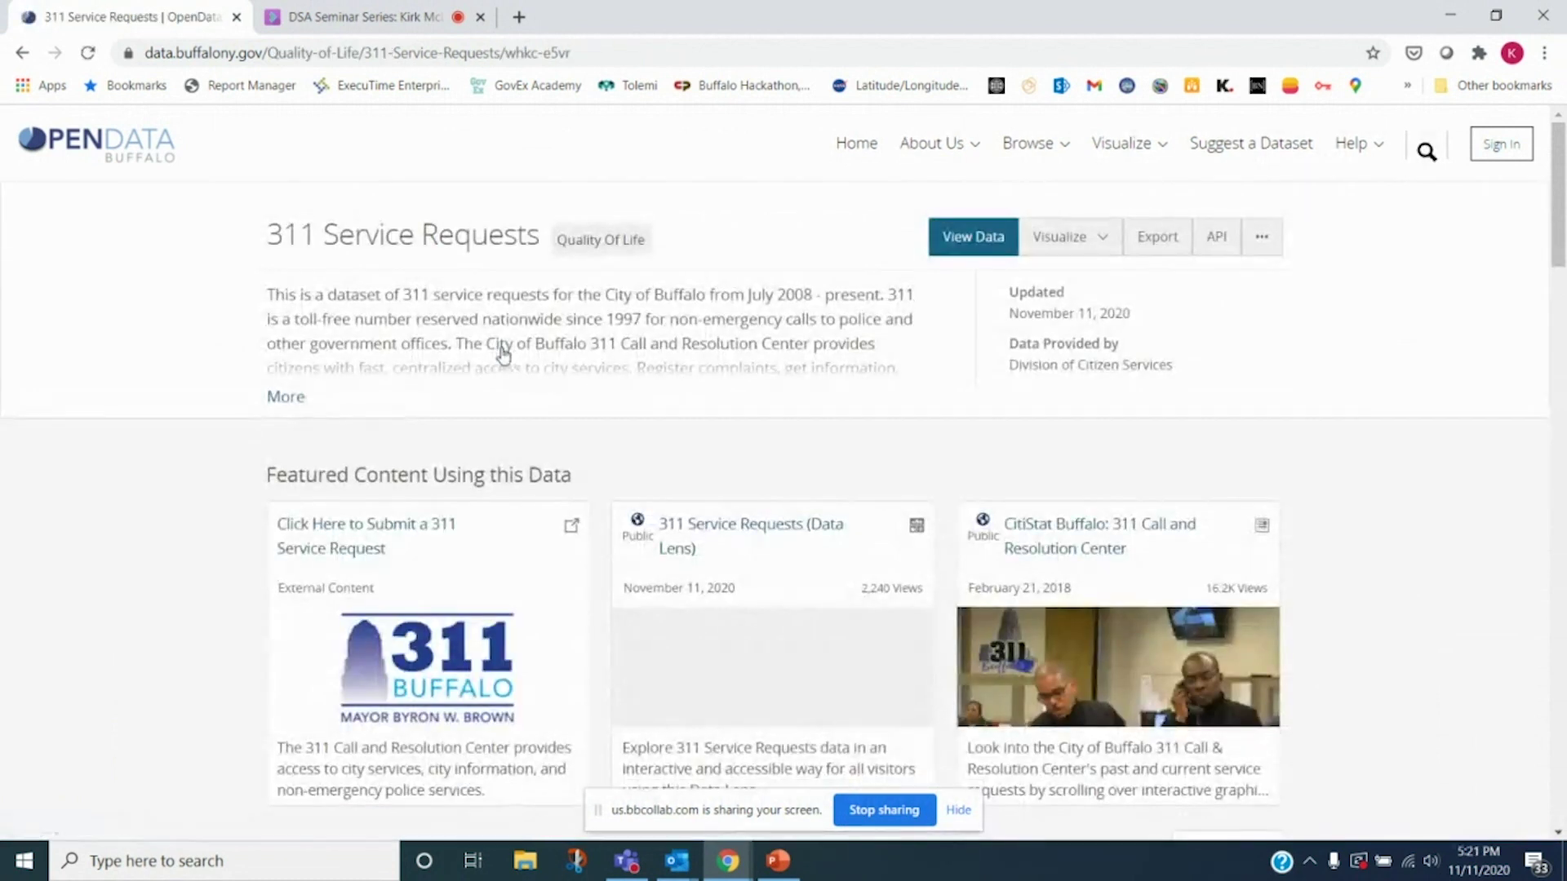
click(287, 397)
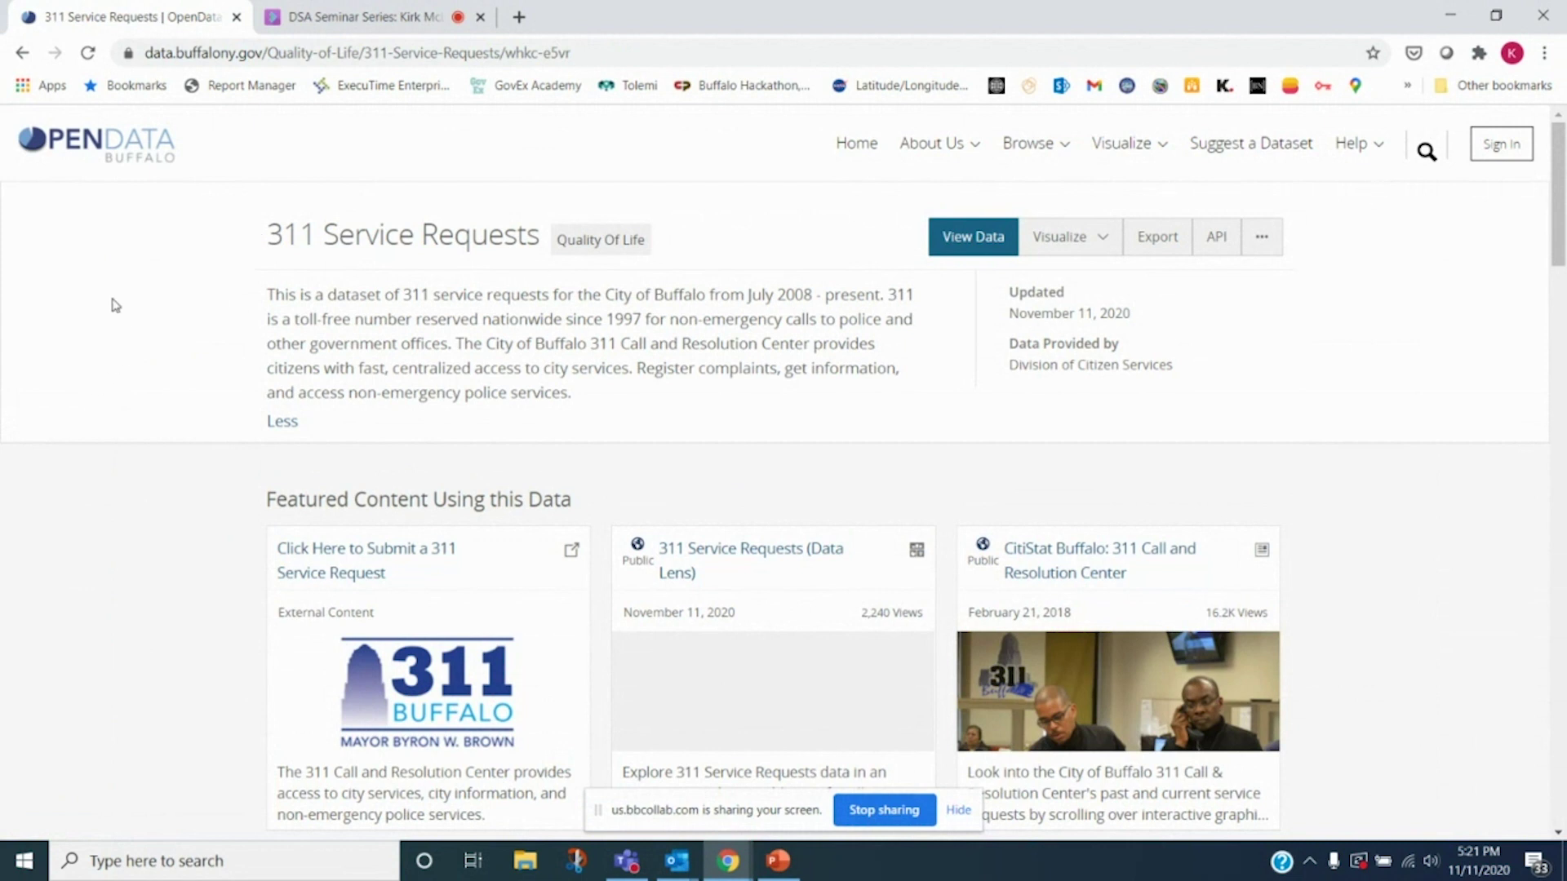
Check the external visualization tools offered for the dataset, and look at the support article about more of them
click(1072, 235)
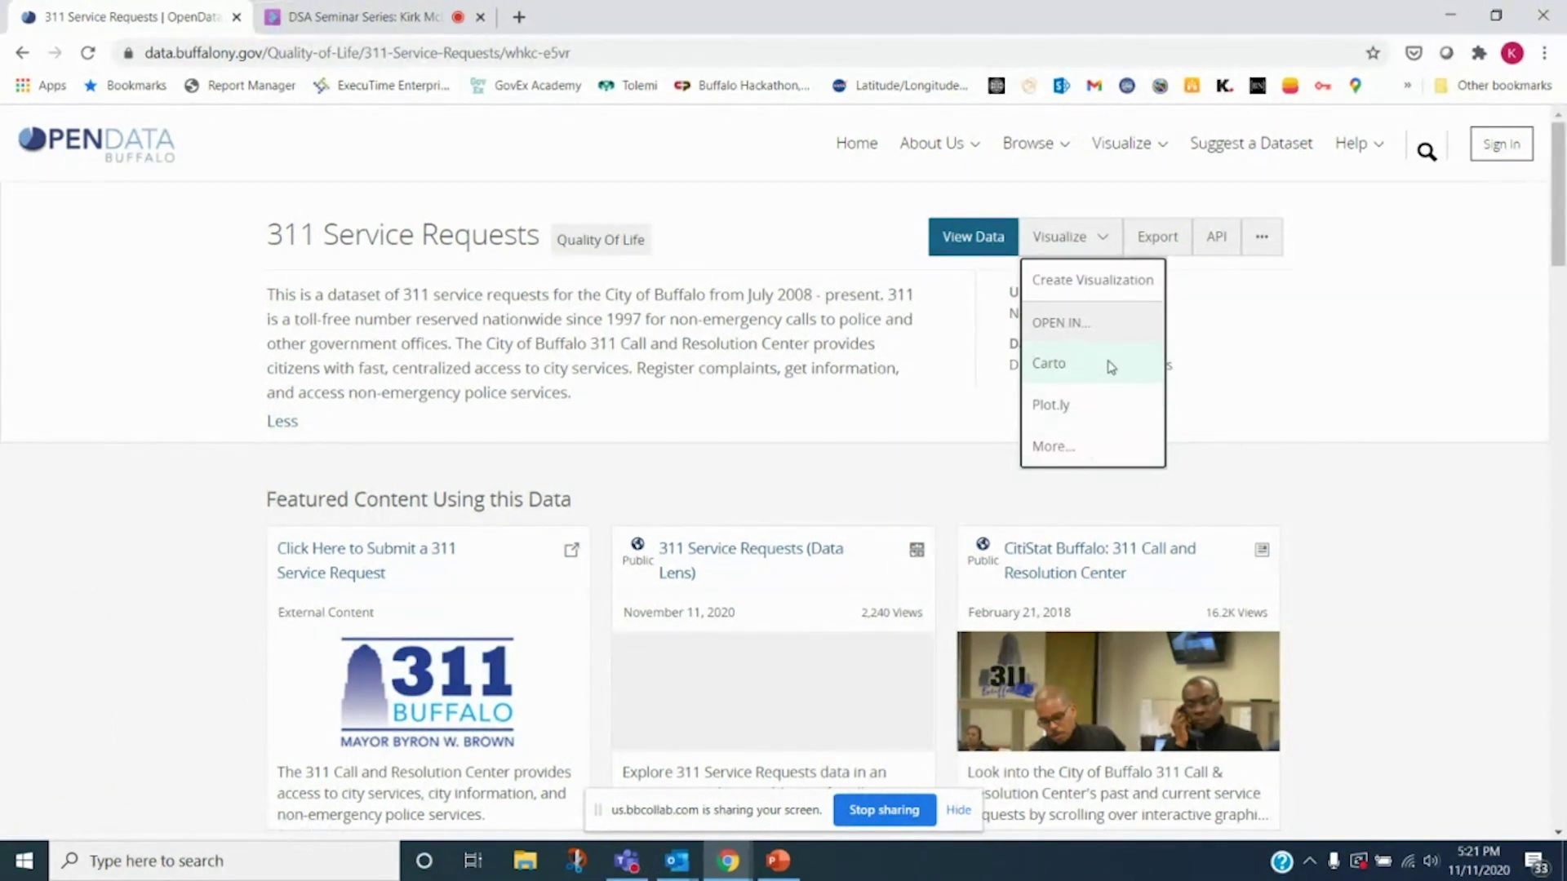
click(1068, 448)
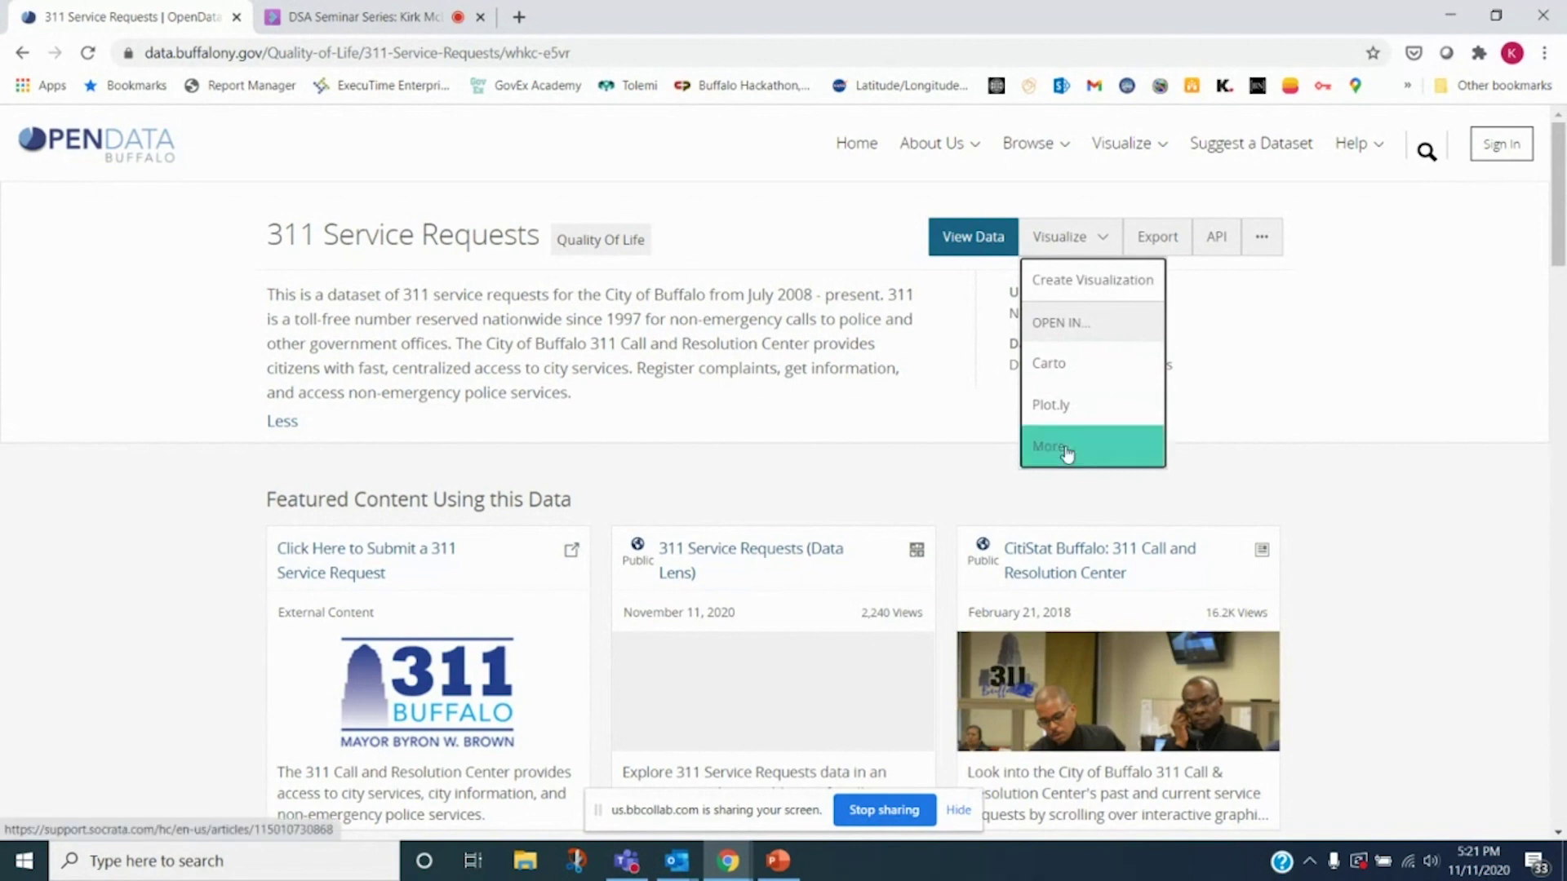
scroll(853, 485, down, 3)
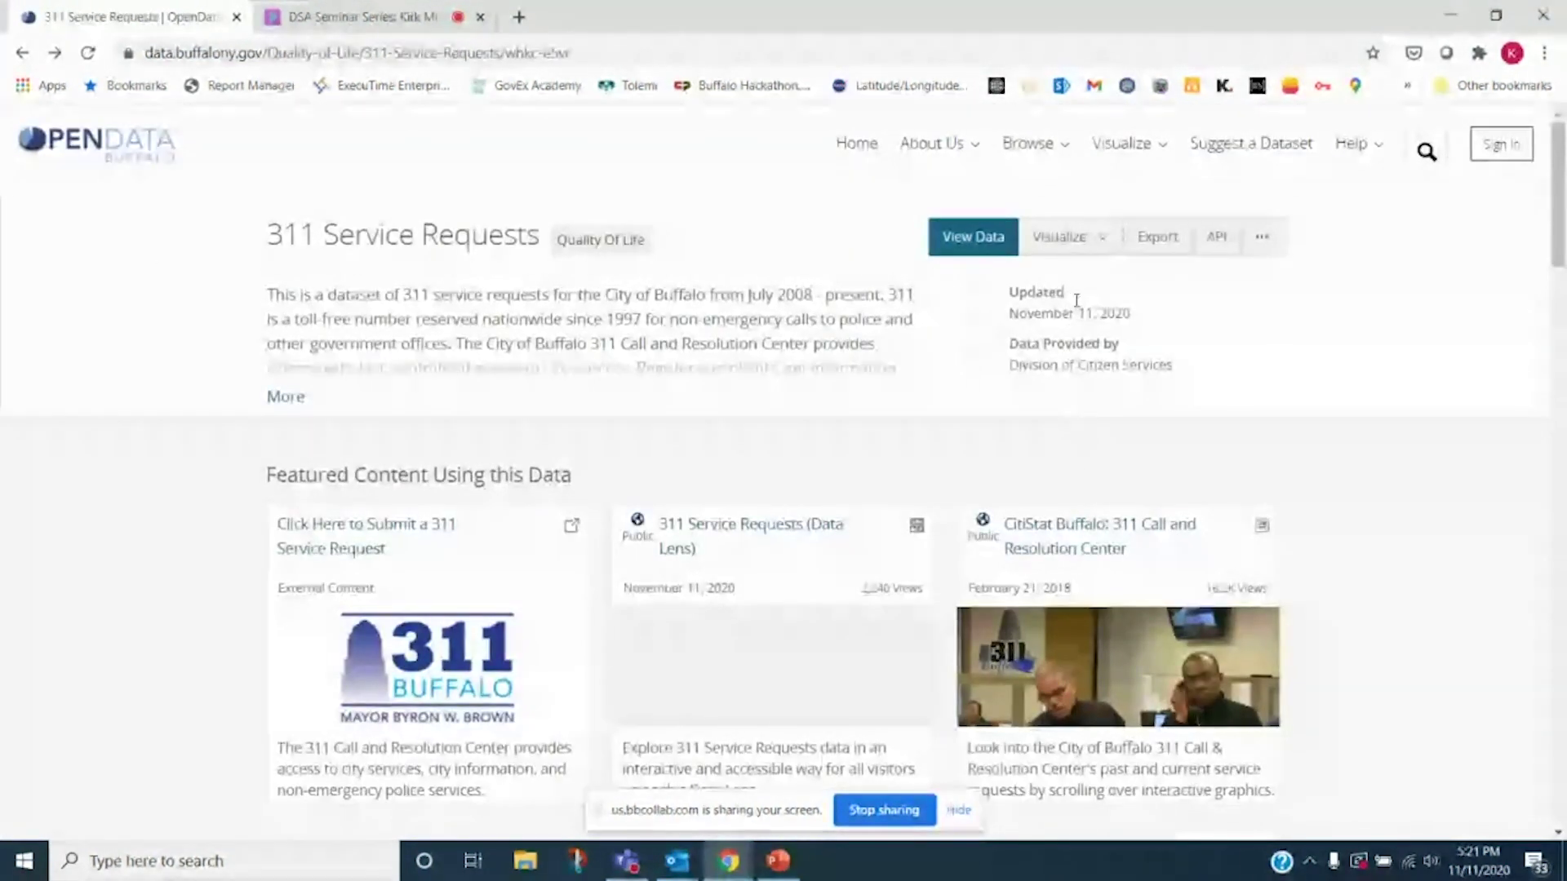
Review the dataset's download formats, and display its SODA API access details
click(1160, 248)
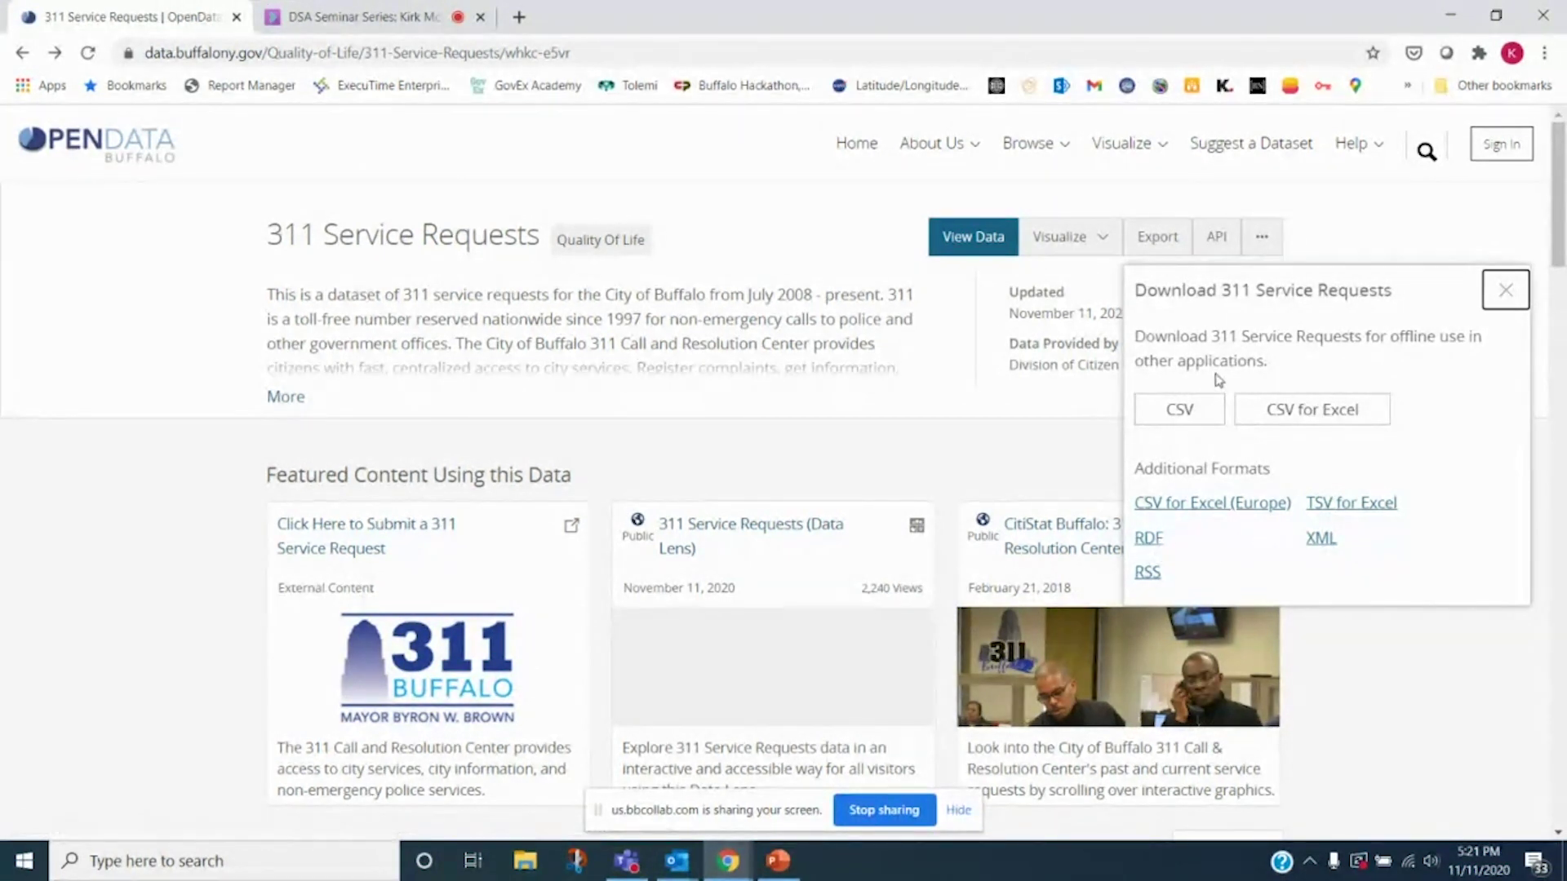
click(1496, 295)
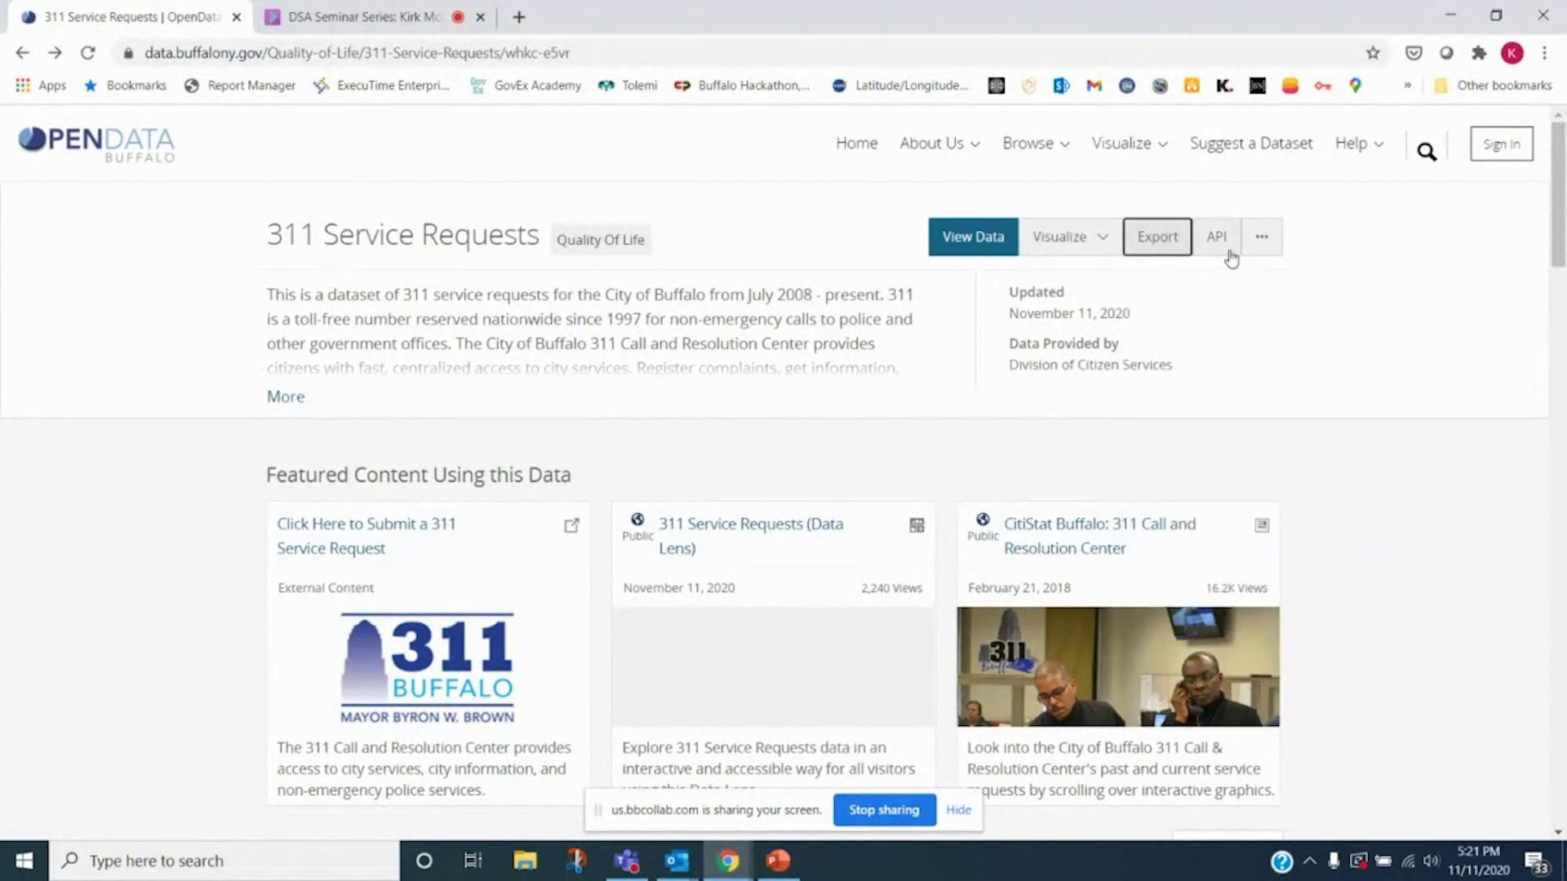
click(1214, 244)
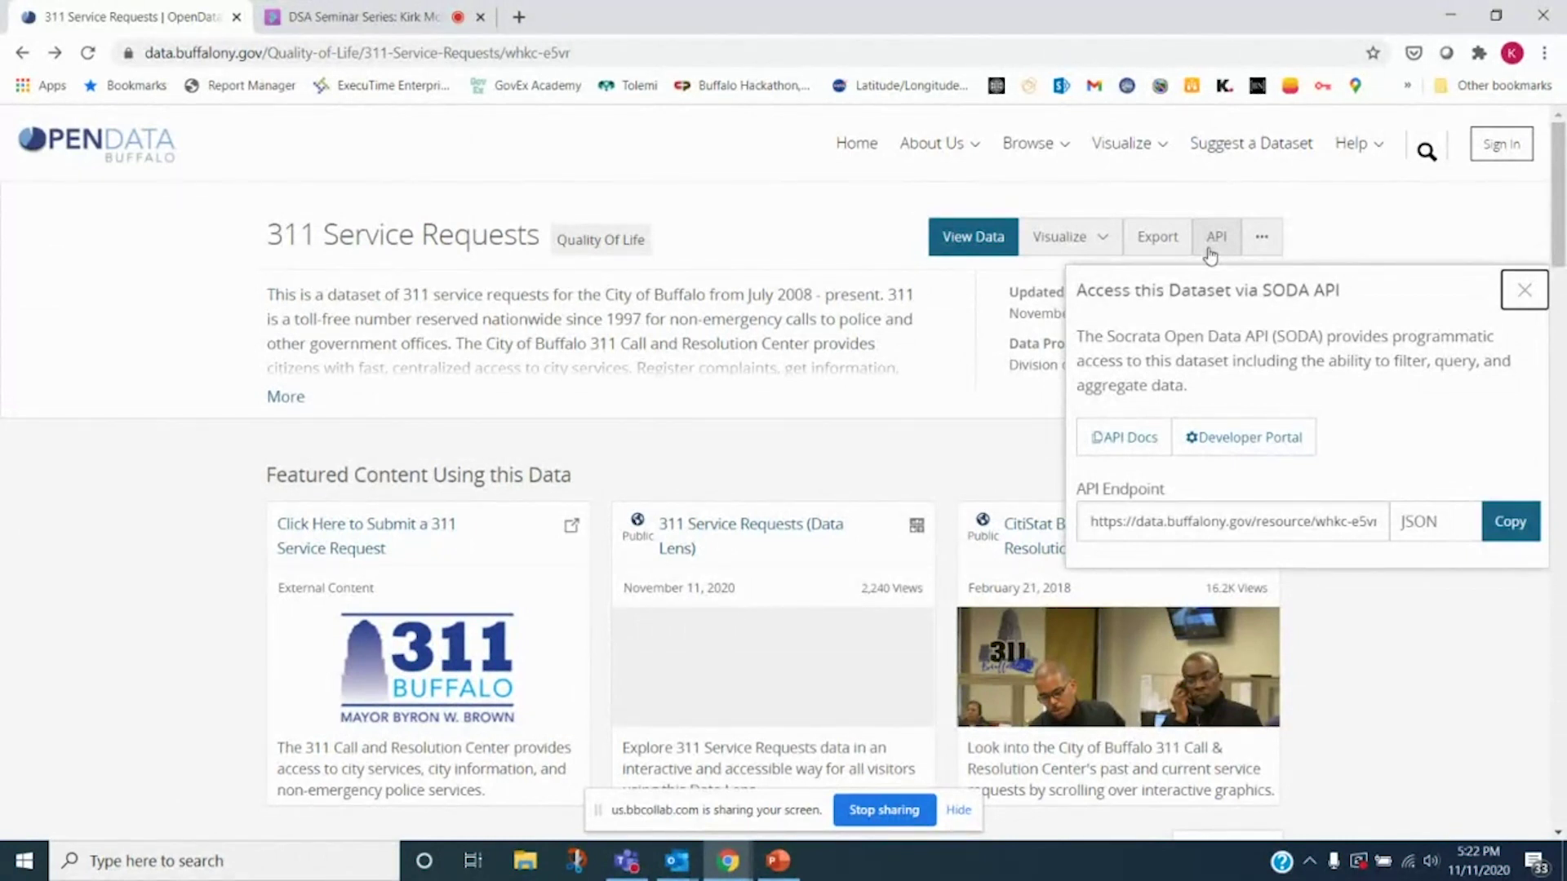
Close the SODA API details, check the dataset's additional actions, and expand its full description
click(1523, 292)
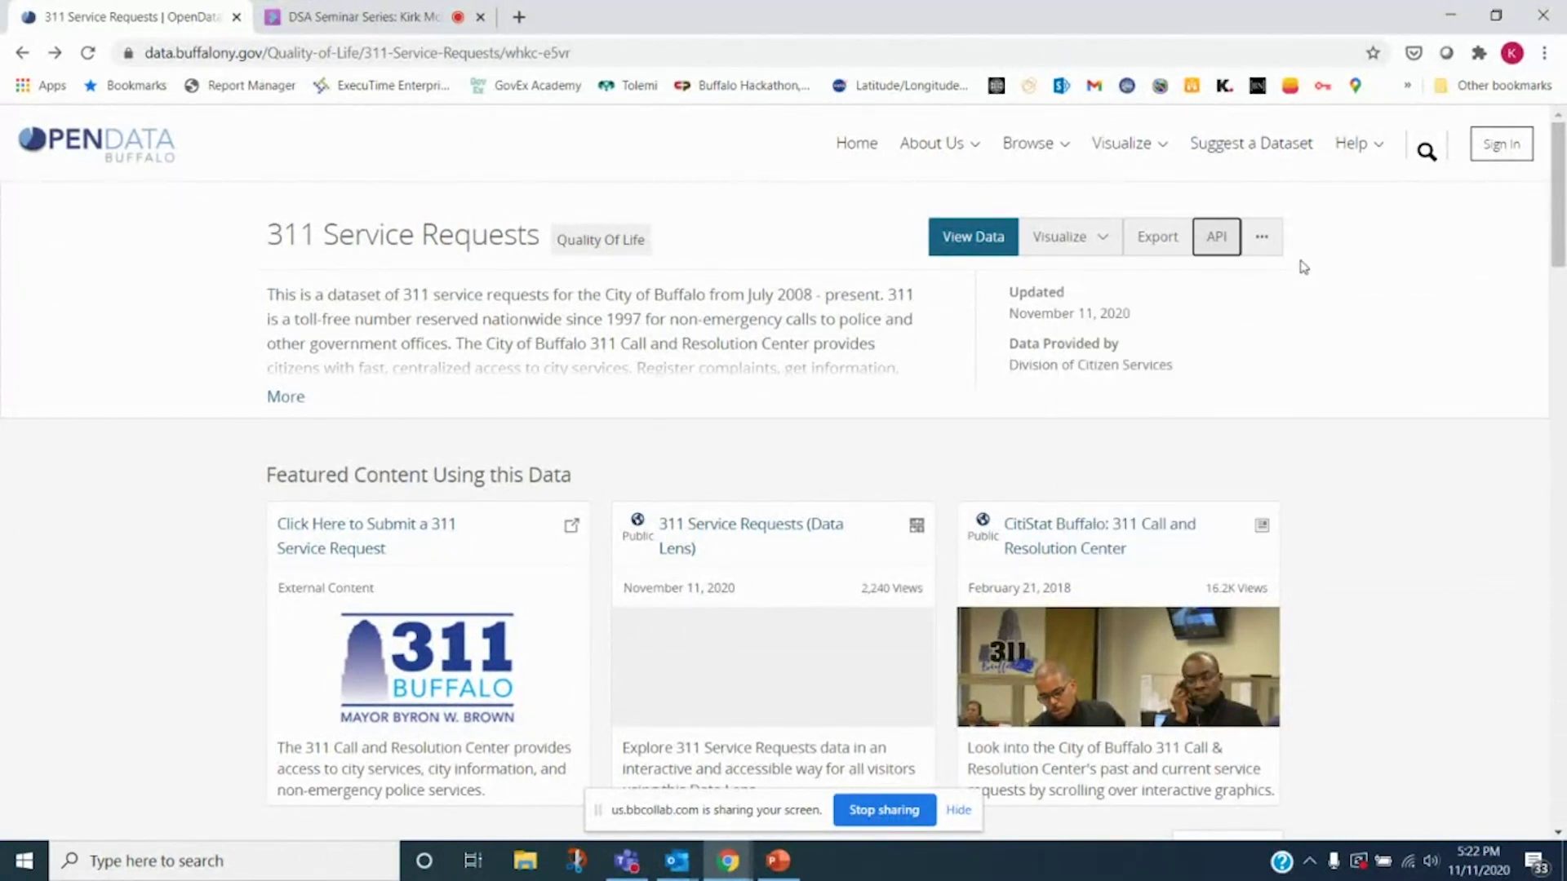
click(1269, 245)
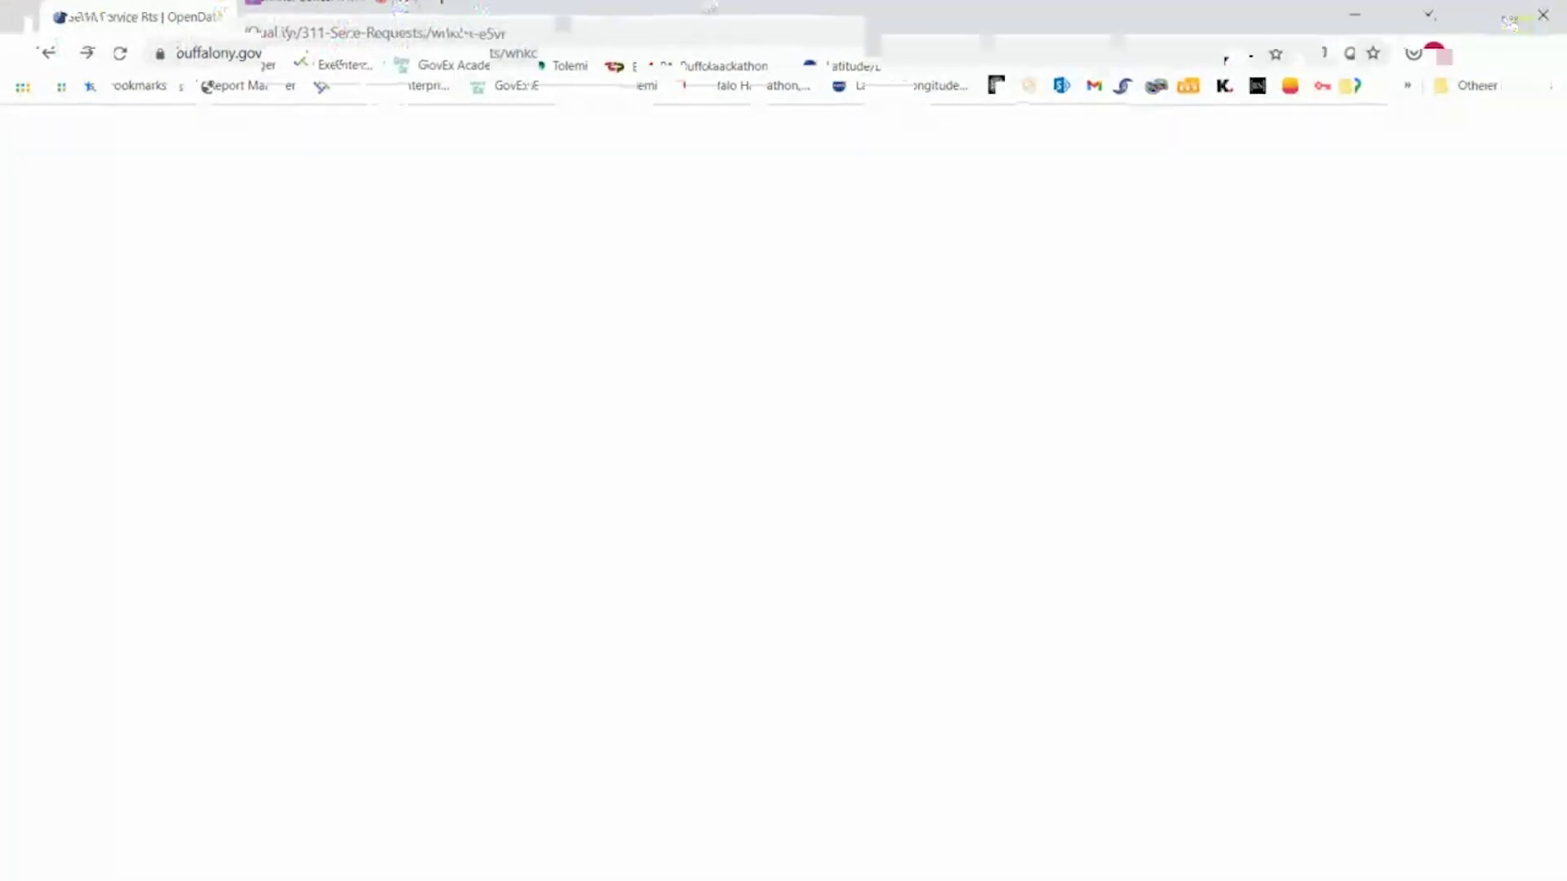
click(1146, 420)
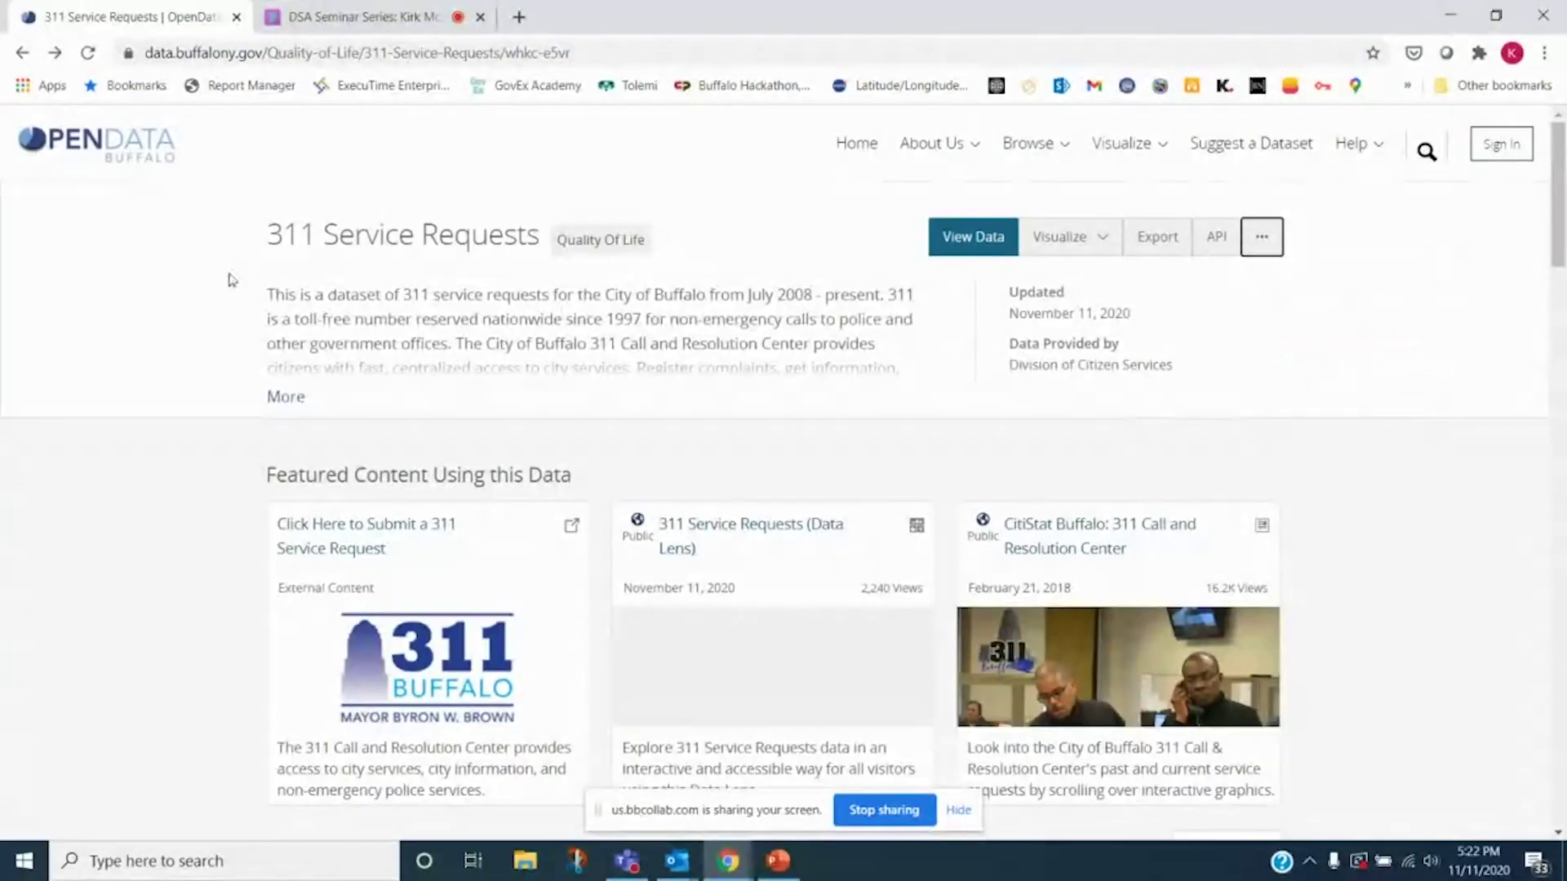
click(278, 396)
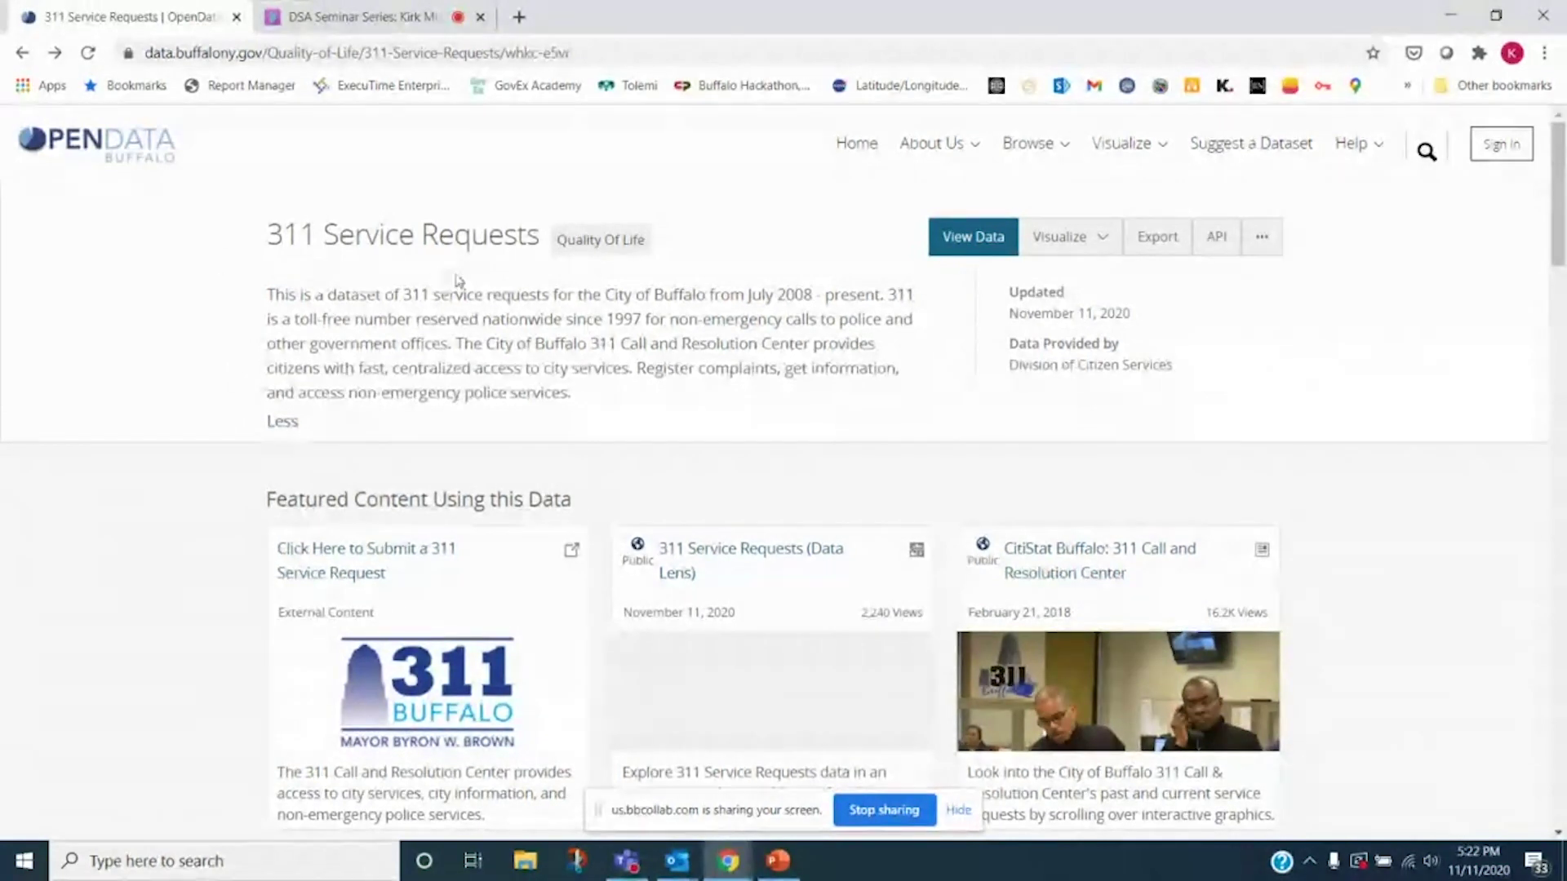
Open the featured 311 Service Requests (Data Lens) and CitiStat Buffalo: 311 Call and Resolution Center pages in separate new tabs
scroll(547, 310, down, 3)
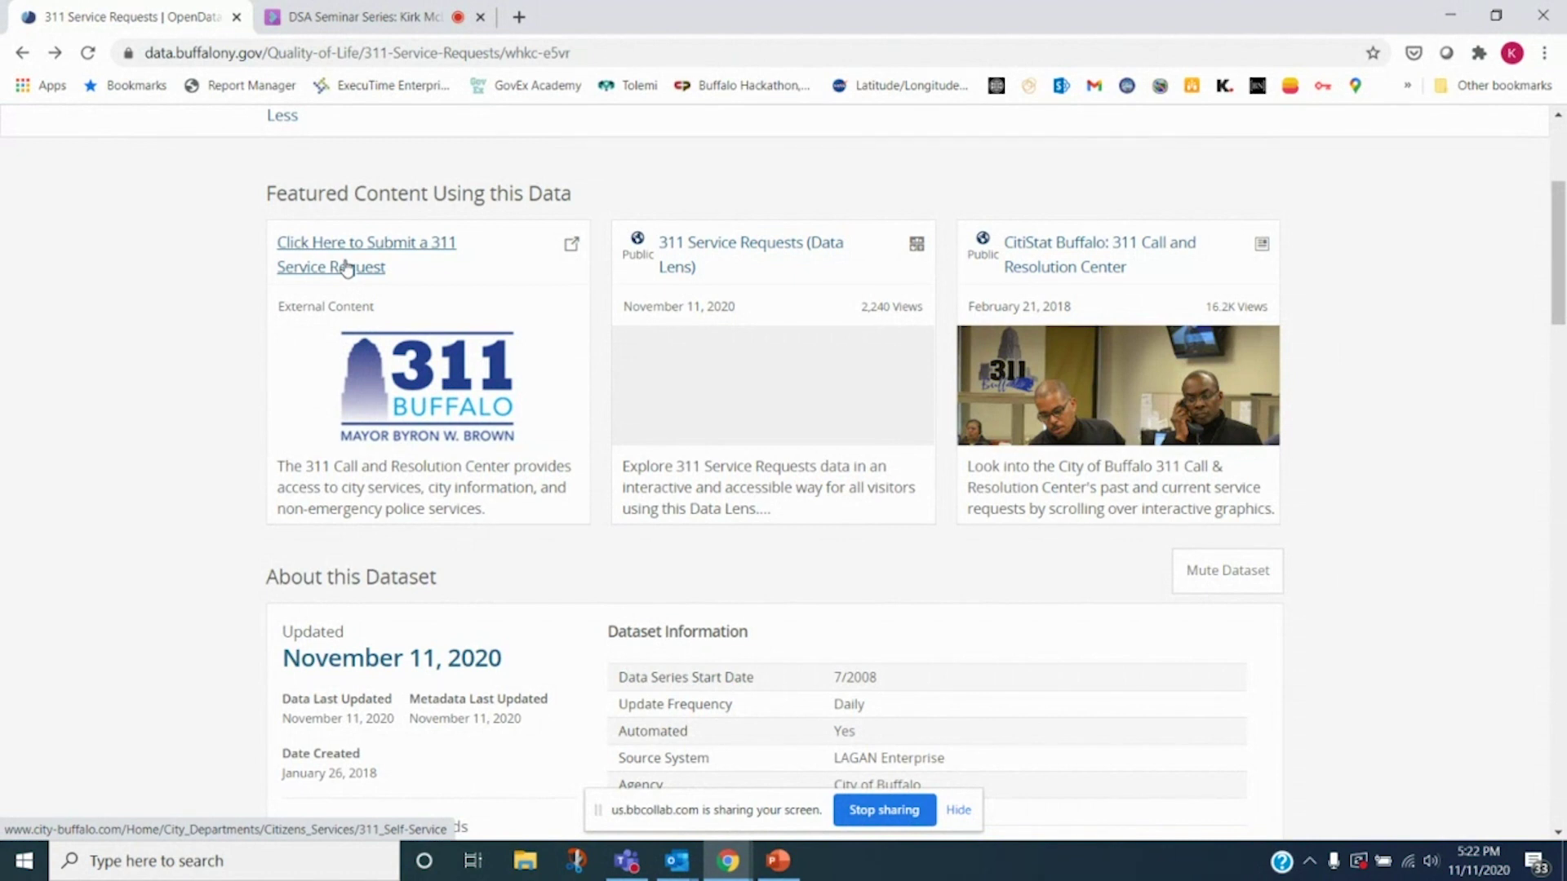
right_click(733, 253)
click(767, 259)
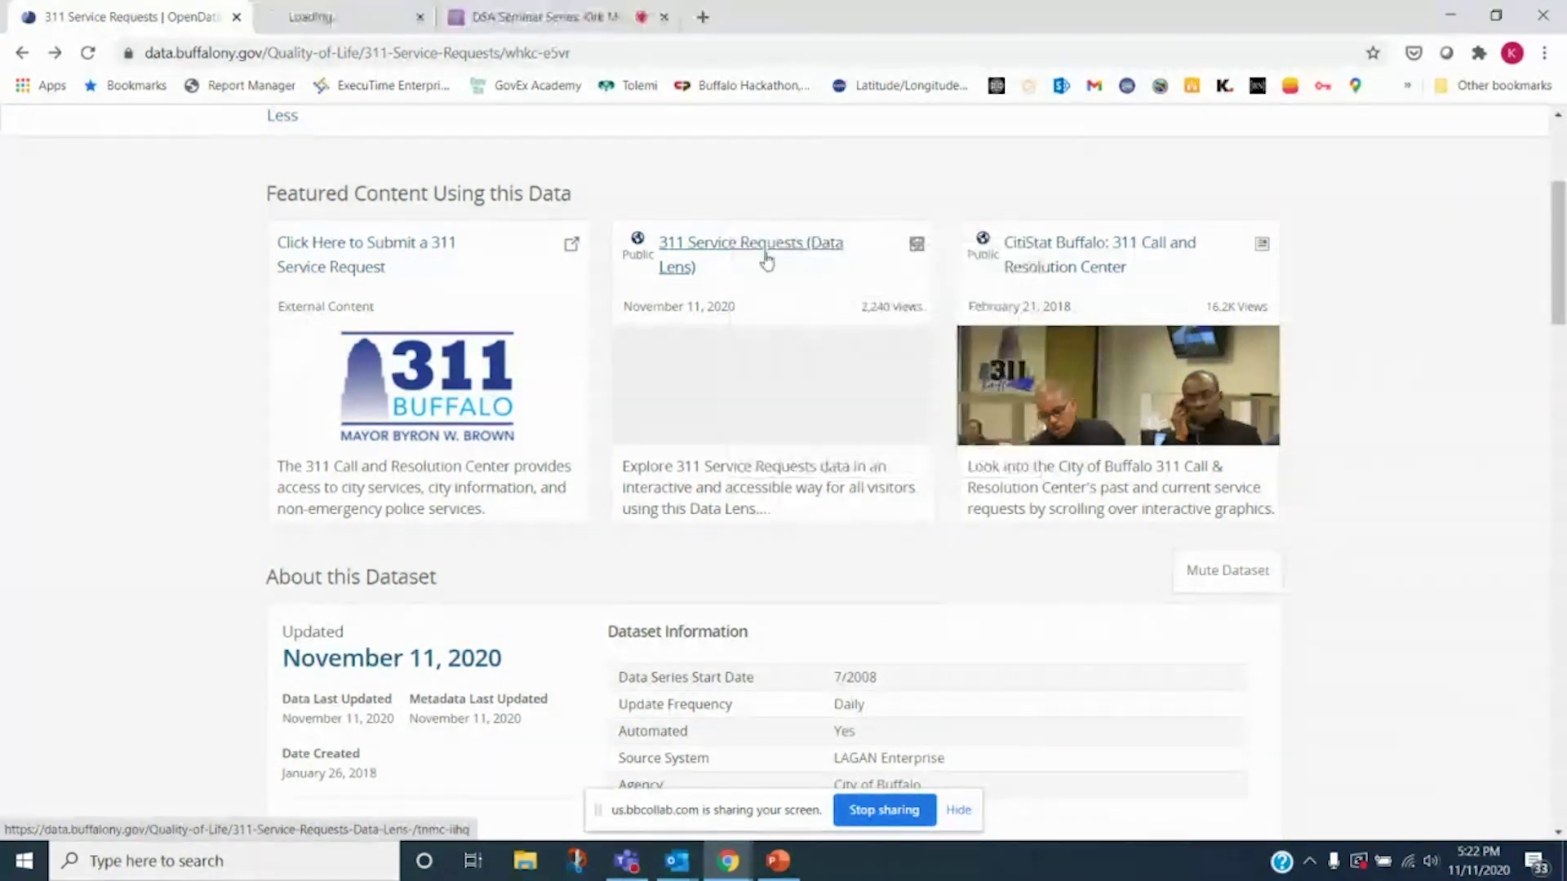
right_click(1099, 261)
click(1117, 268)
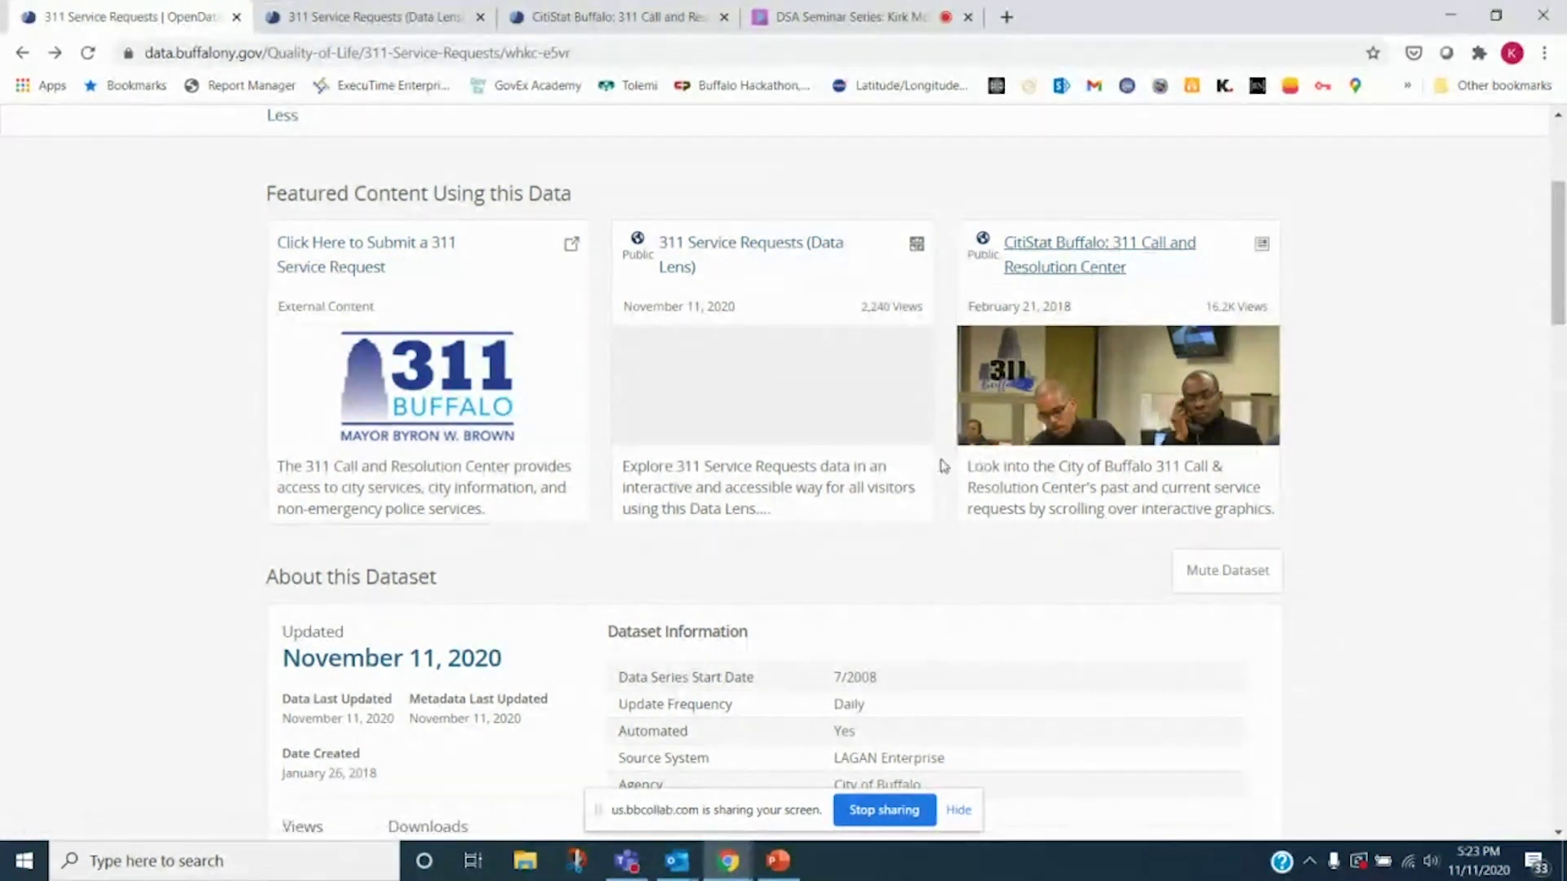
Review the dataset's update dates and its information on series start, update frequency, source system, agency and department
scroll(158, 256, down, 3)
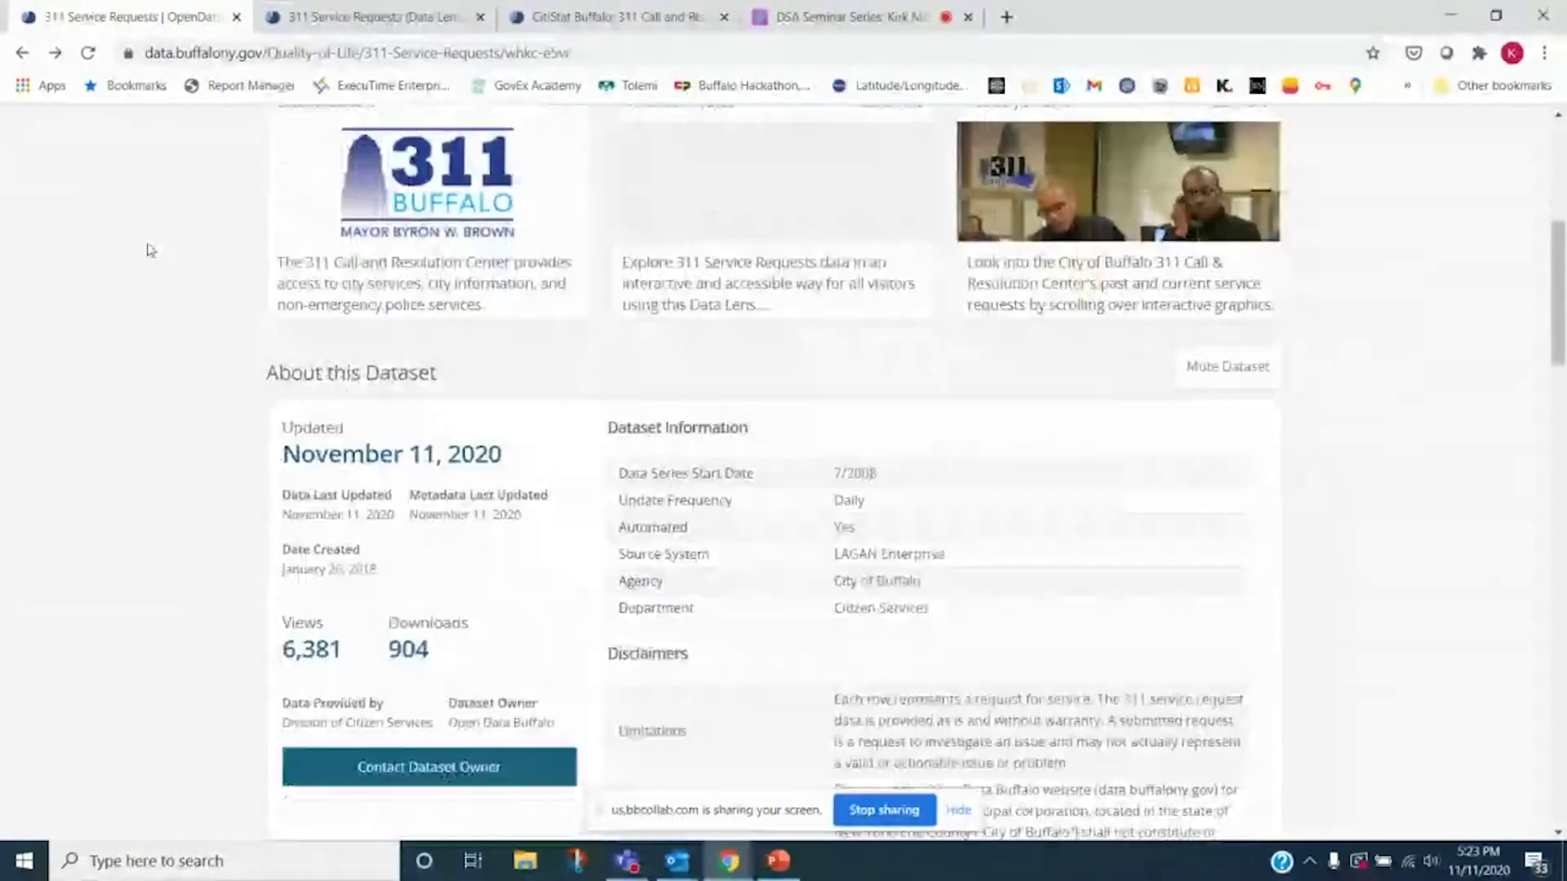
scroll(158, 256, down, 3)
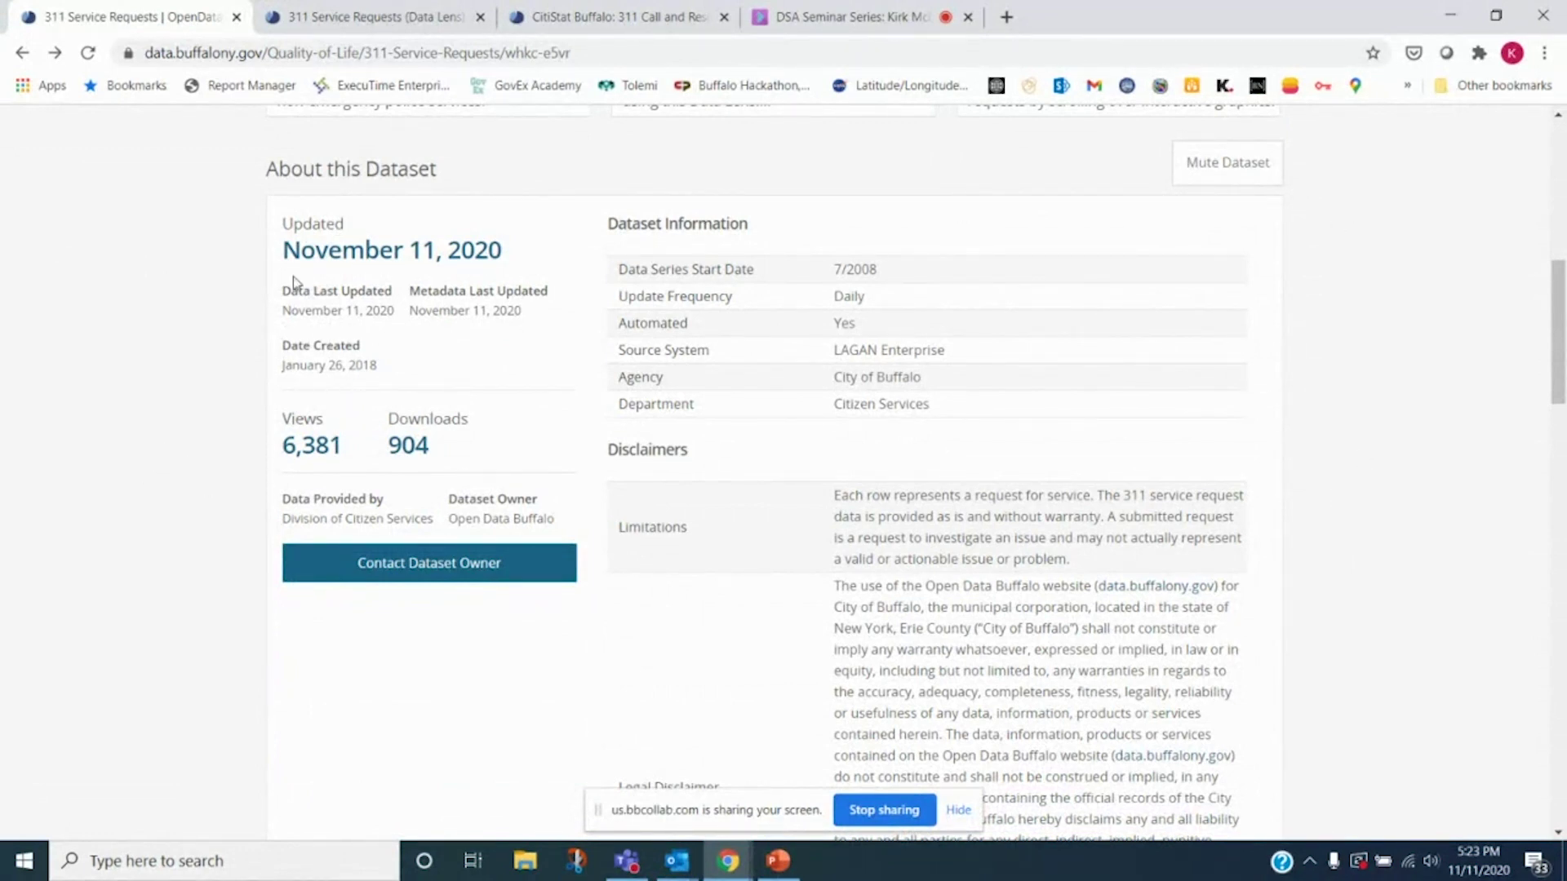
drag(320, 309, 395, 310)
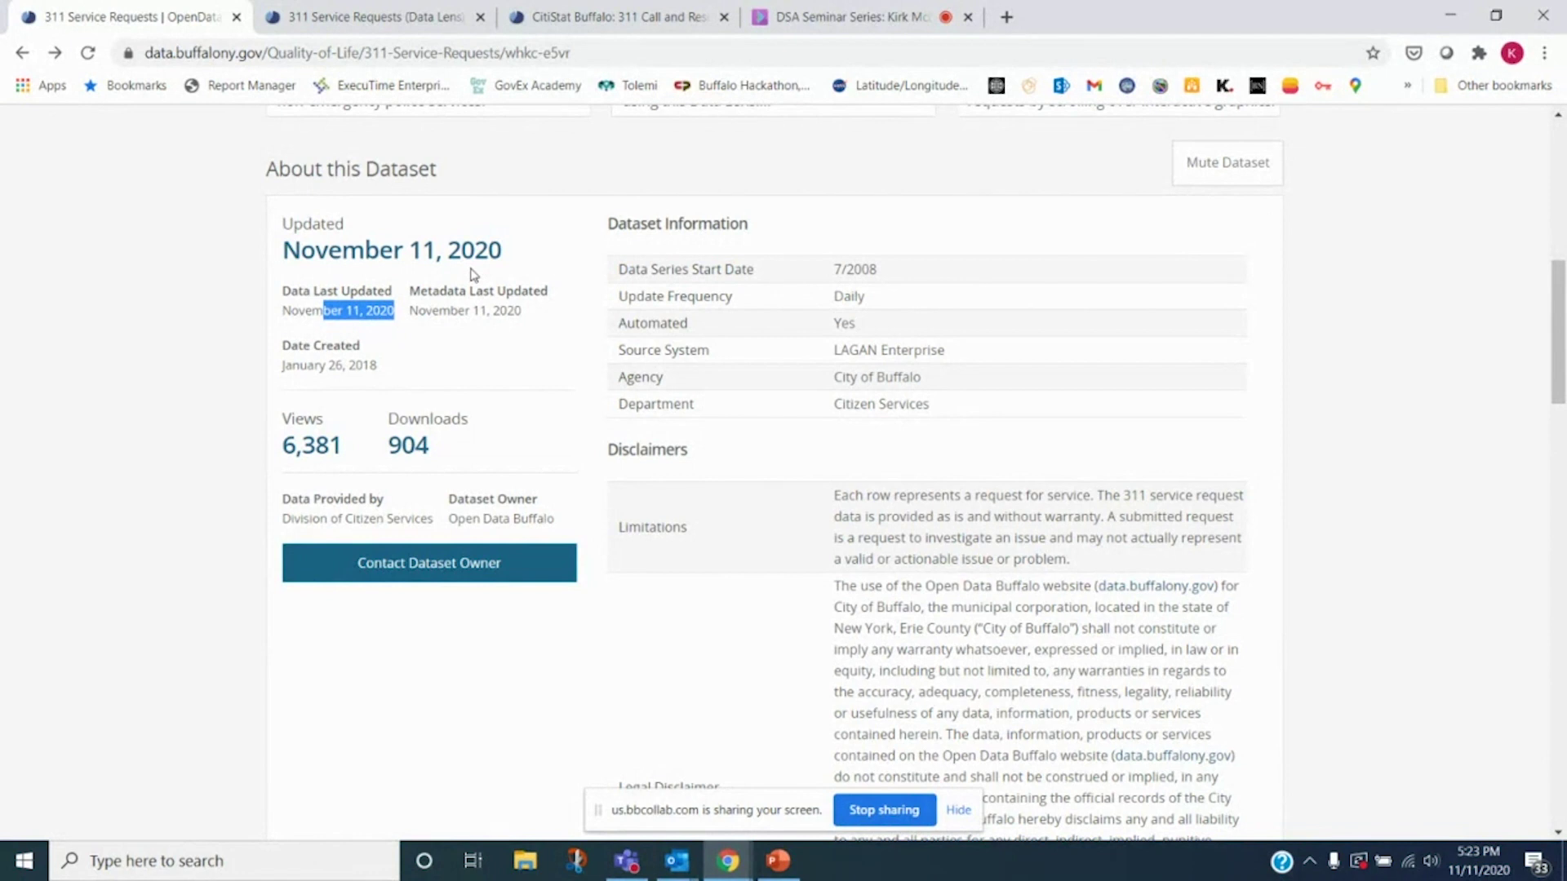
drag(689, 268, 885, 272)
click(867, 270)
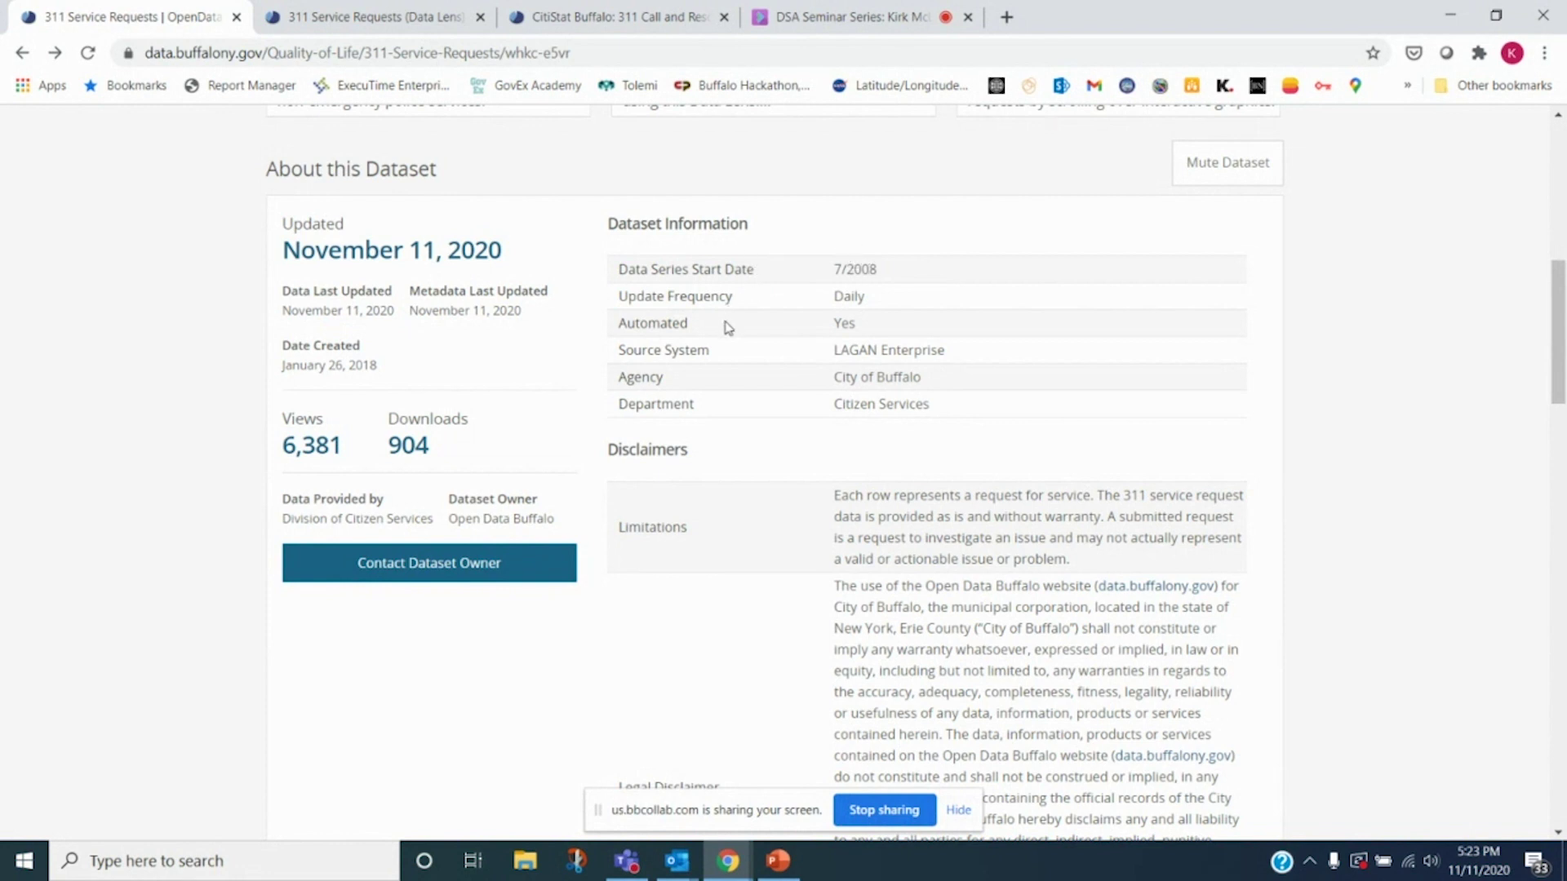
scroll(728, 322, down, 2)
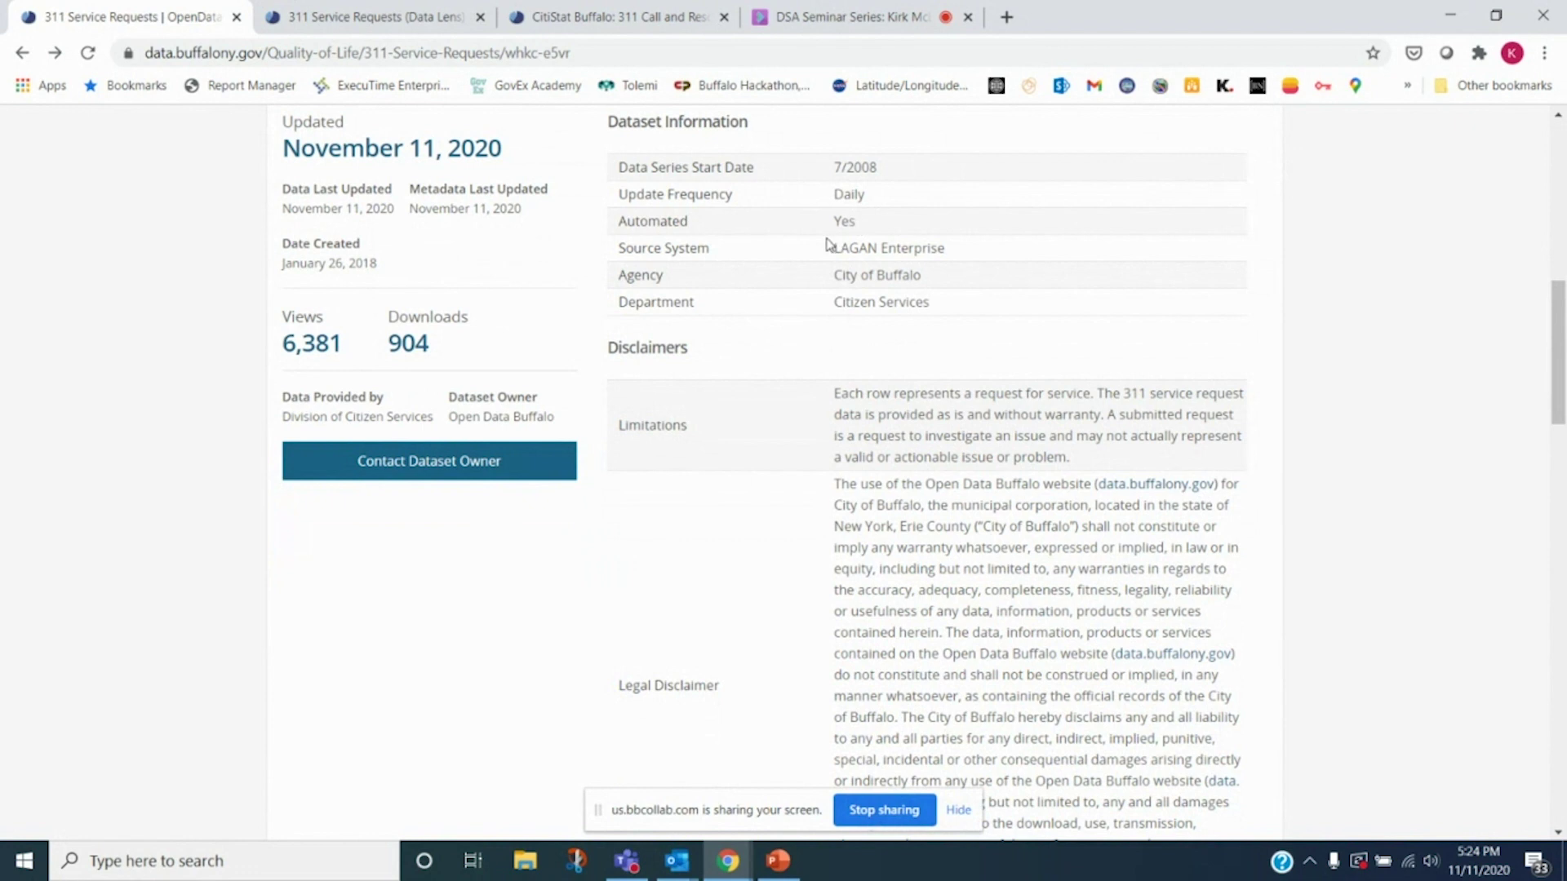
drag(830, 250, 957, 258)
drag(831, 277, 927, 305)
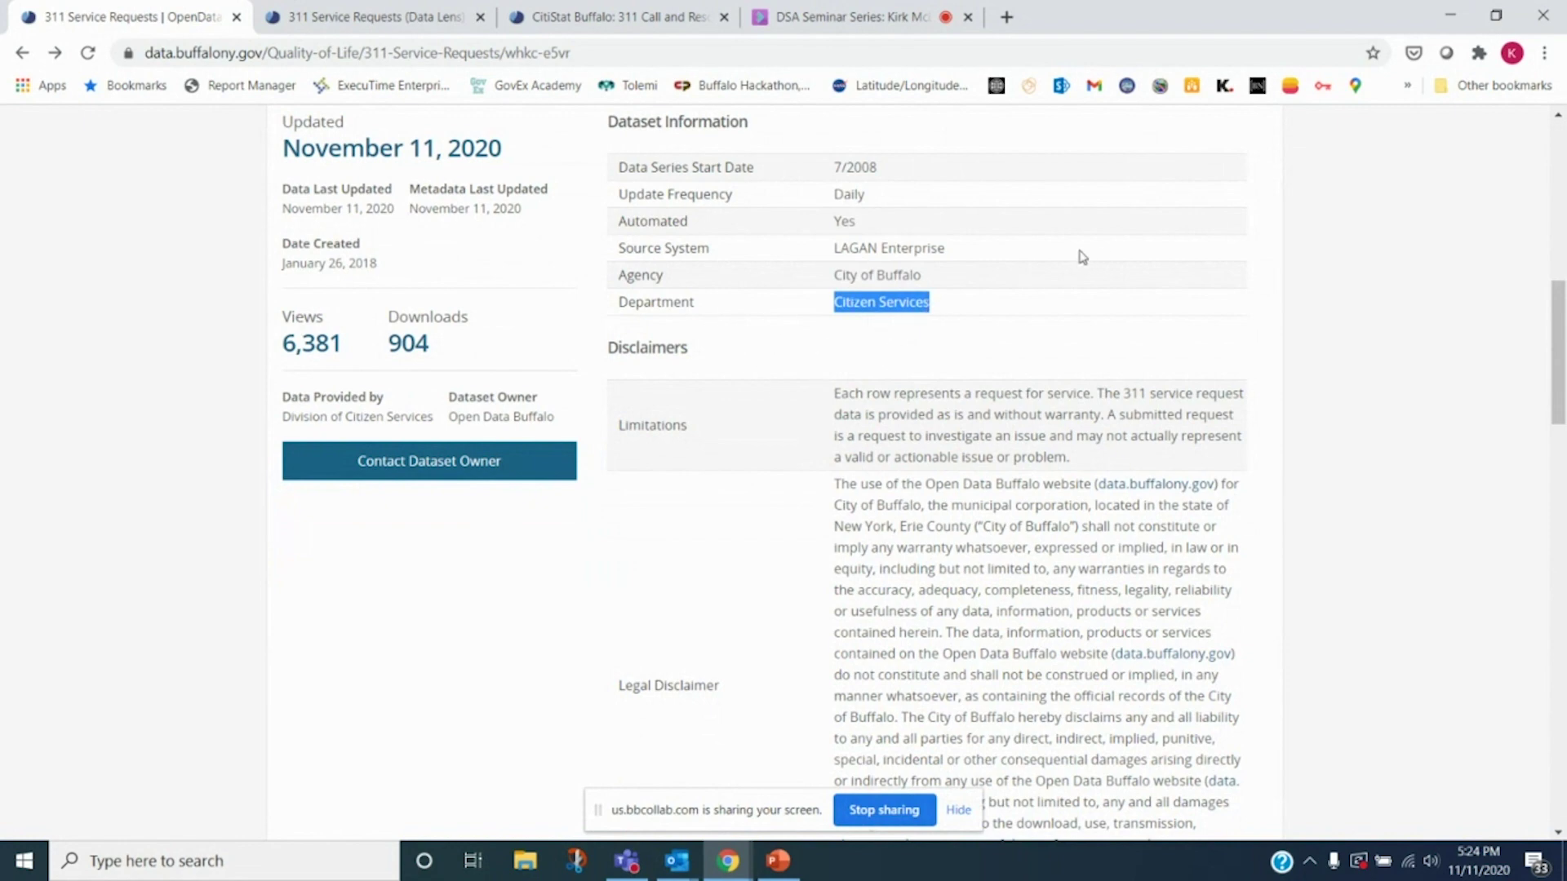
Expand the complete metadata under About this Dataset, and read the Limitations disclaimer
scroll(659, 452, down, 3)
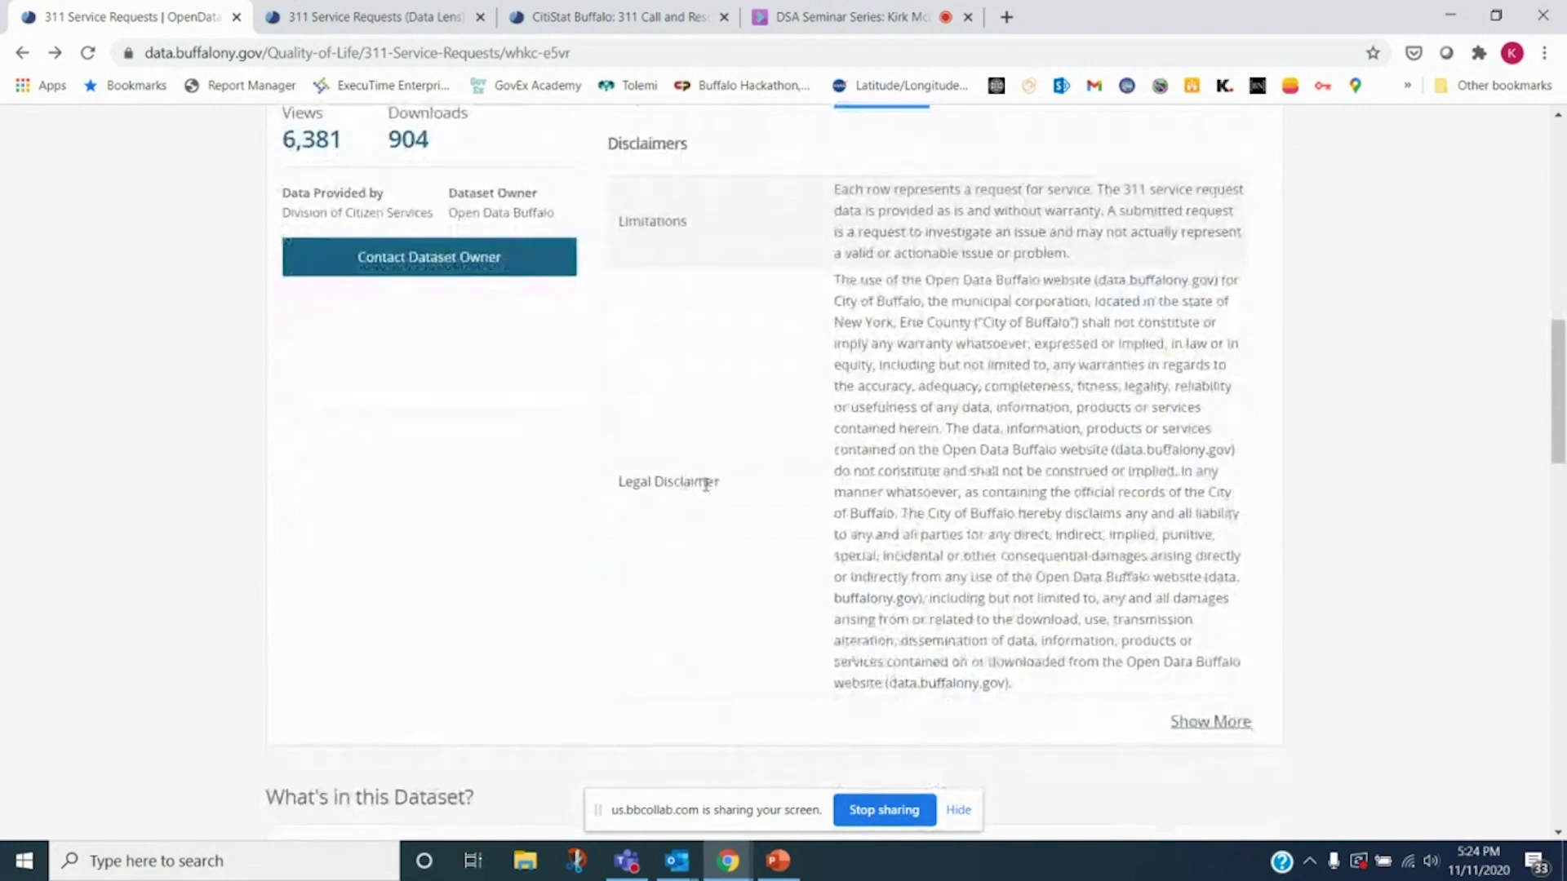
click(1191, 724)
scroll(1070, 623, up, 3)
scroll(1071, 623, up, 5)
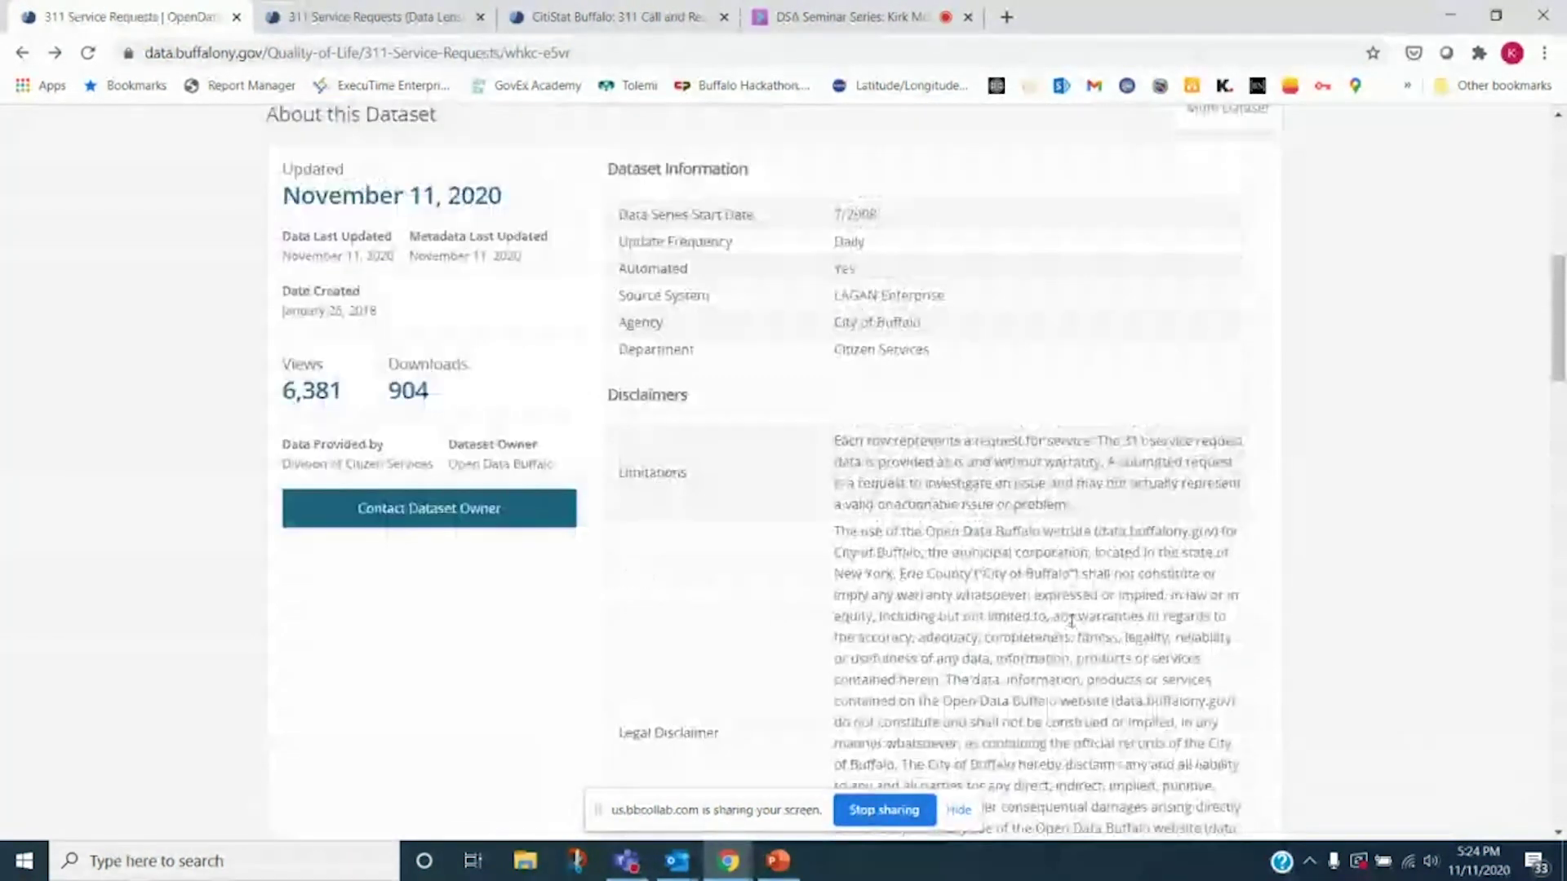
drag(832, 442, 1131, 510)
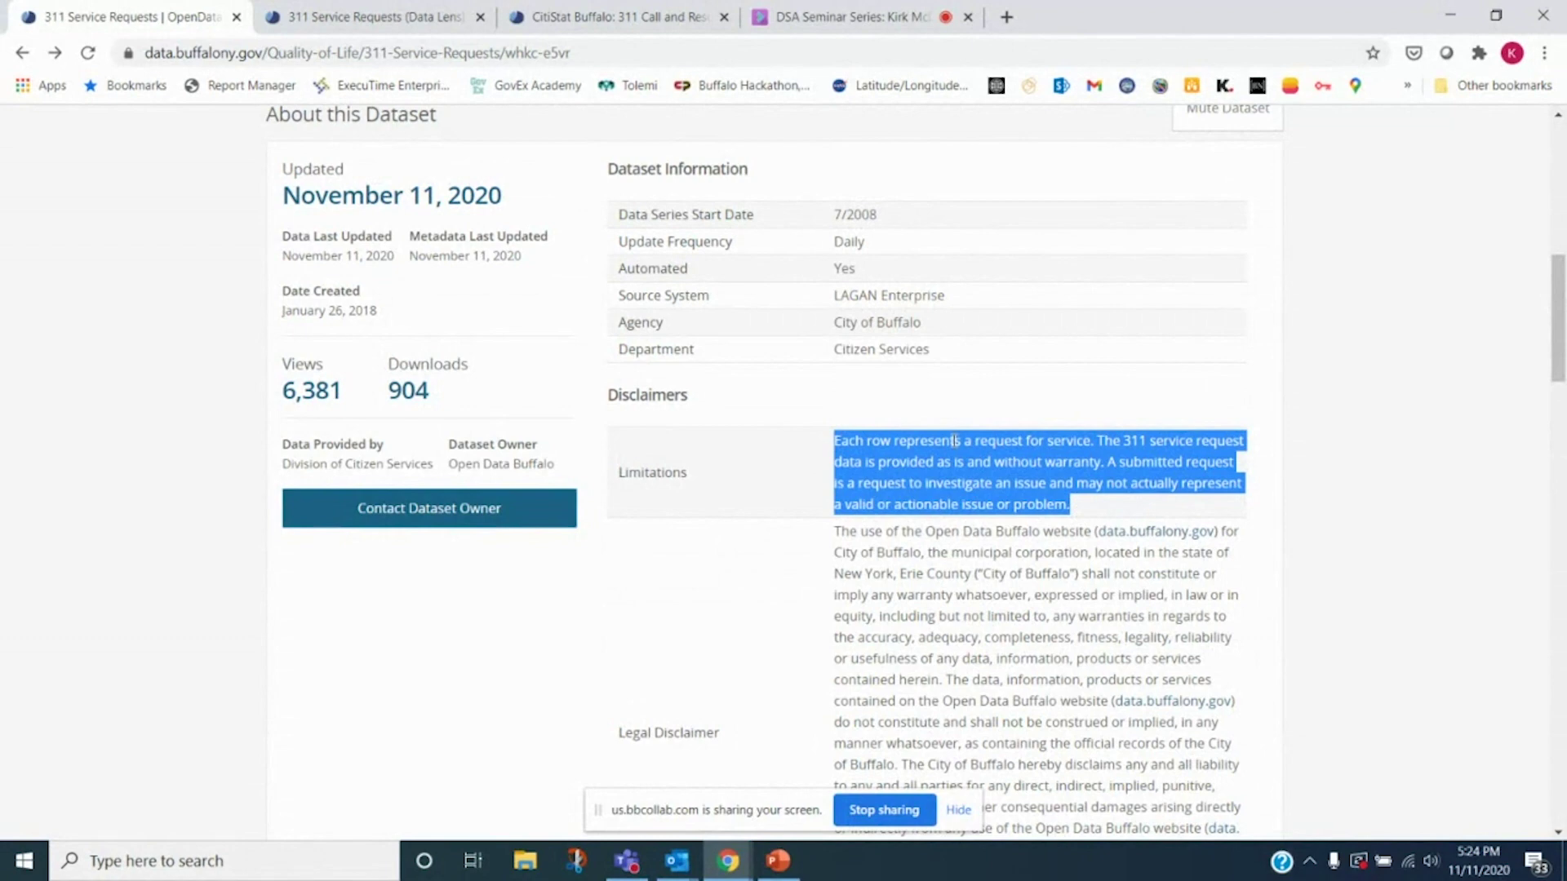
scroll(934, 453, up, 1)
scroll(1186, 472, down, 1)
click(1251, 476)
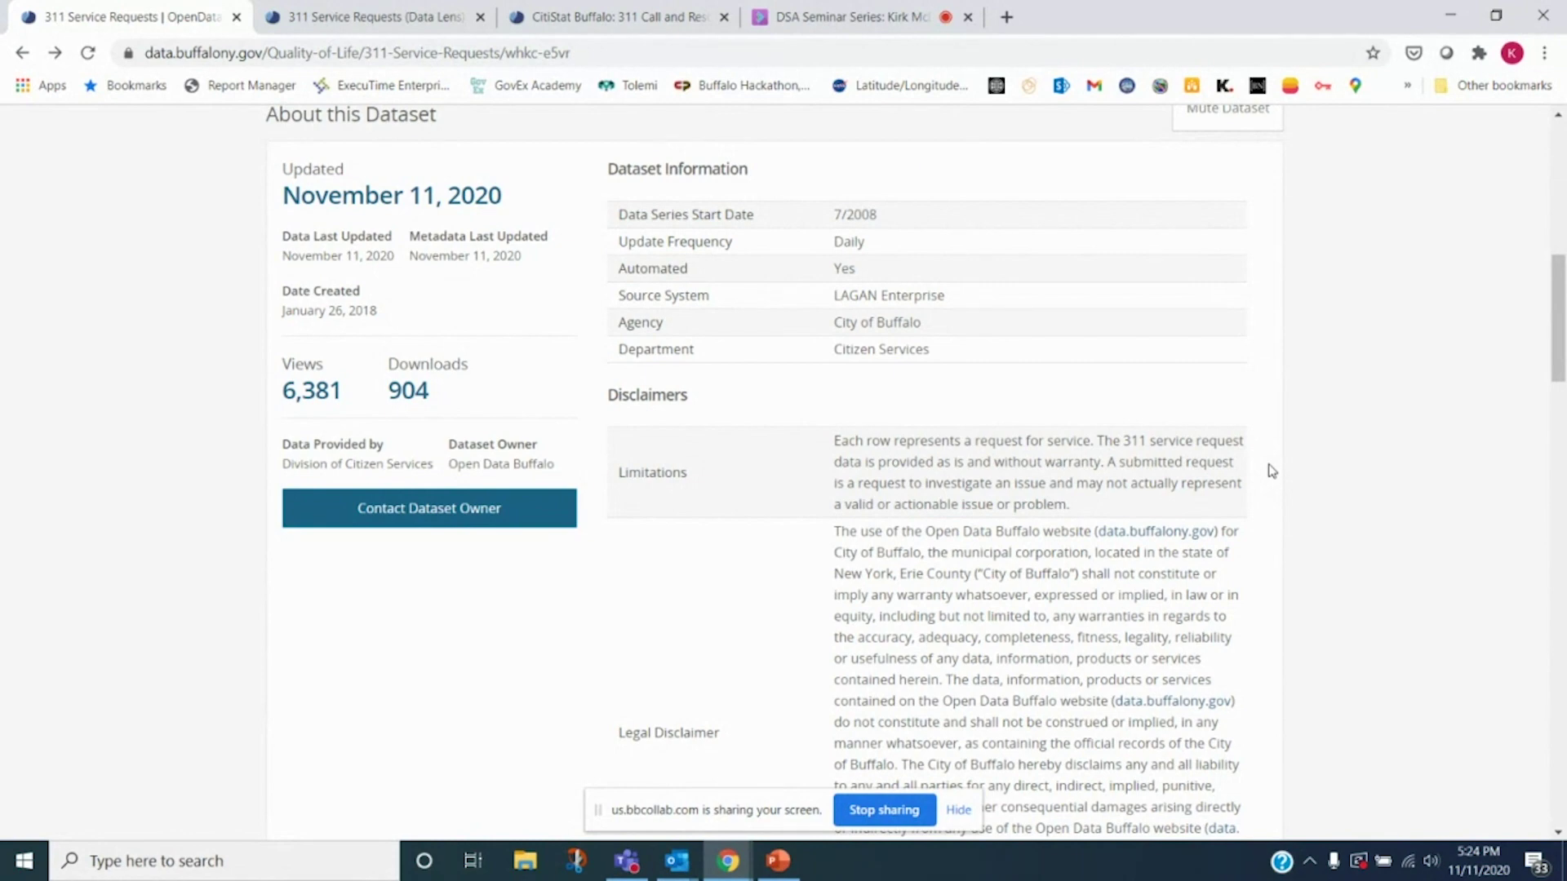
Look over the Legal Disclaimer section of the dataset's metadata
scroll(1317, 487, down, 3)
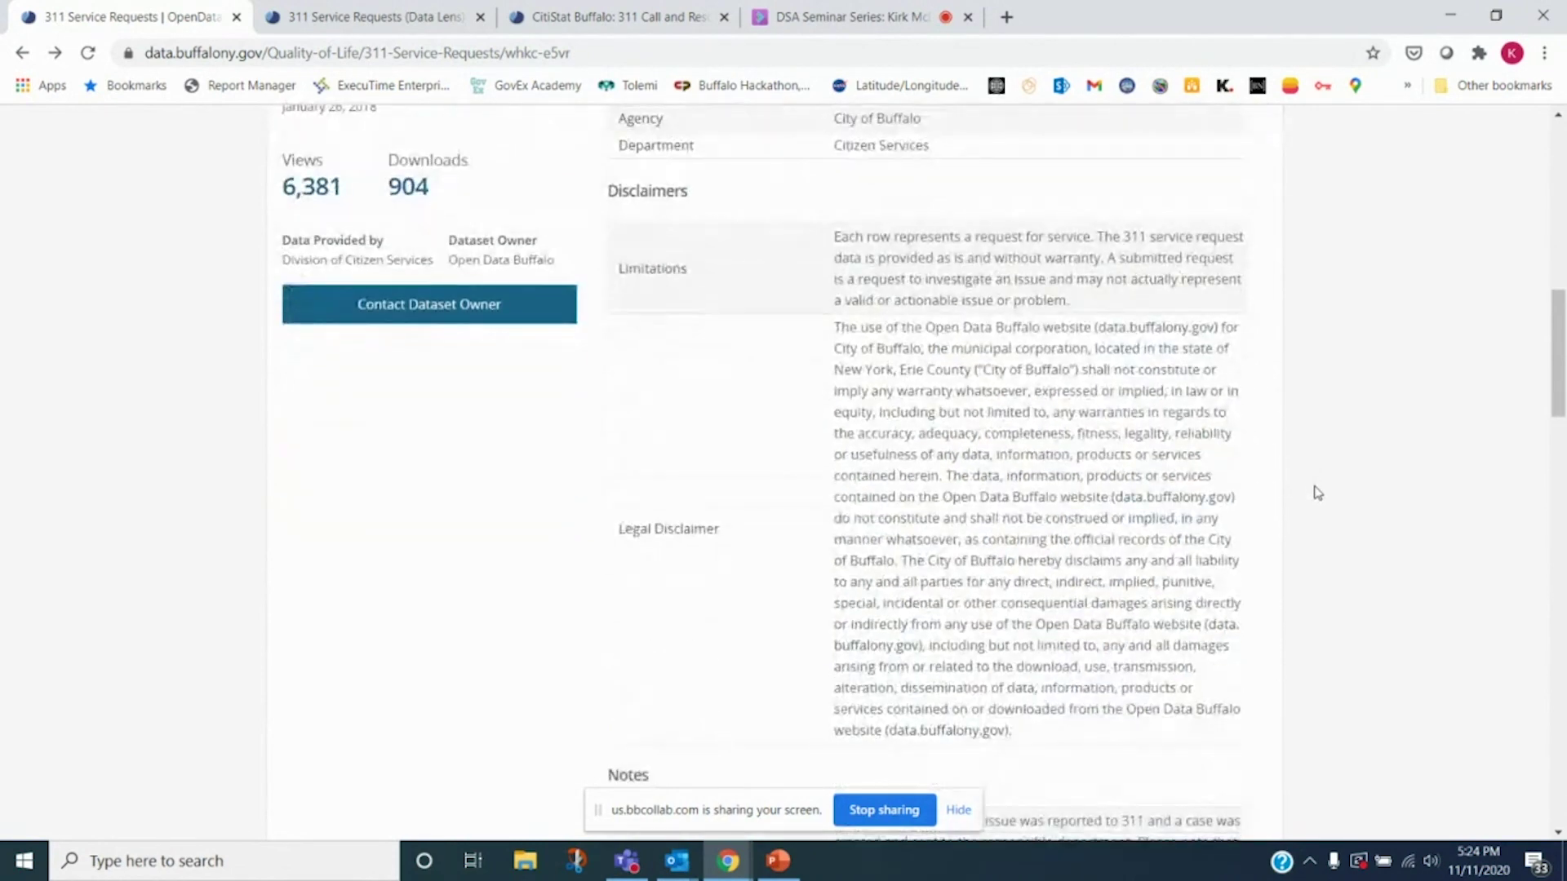
scroll(1316, 491, down, 1)
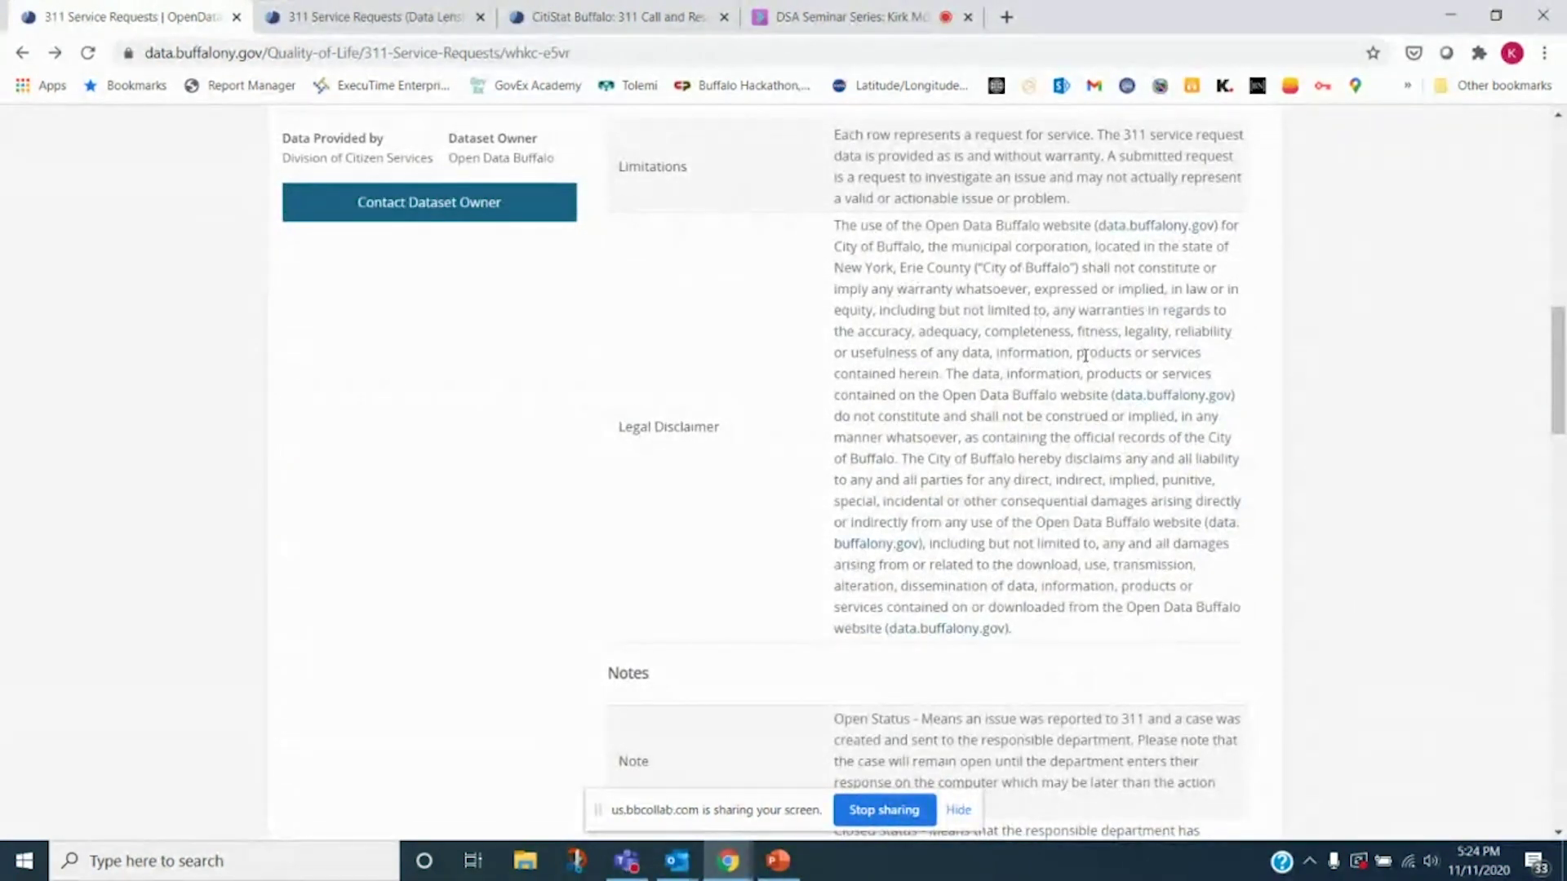
drag(886, 156, 1098, 202)
click(1128, 182)
drag(618, 424, 716, 426)
click(649, 480)
scroll(649, 480, down, 3)
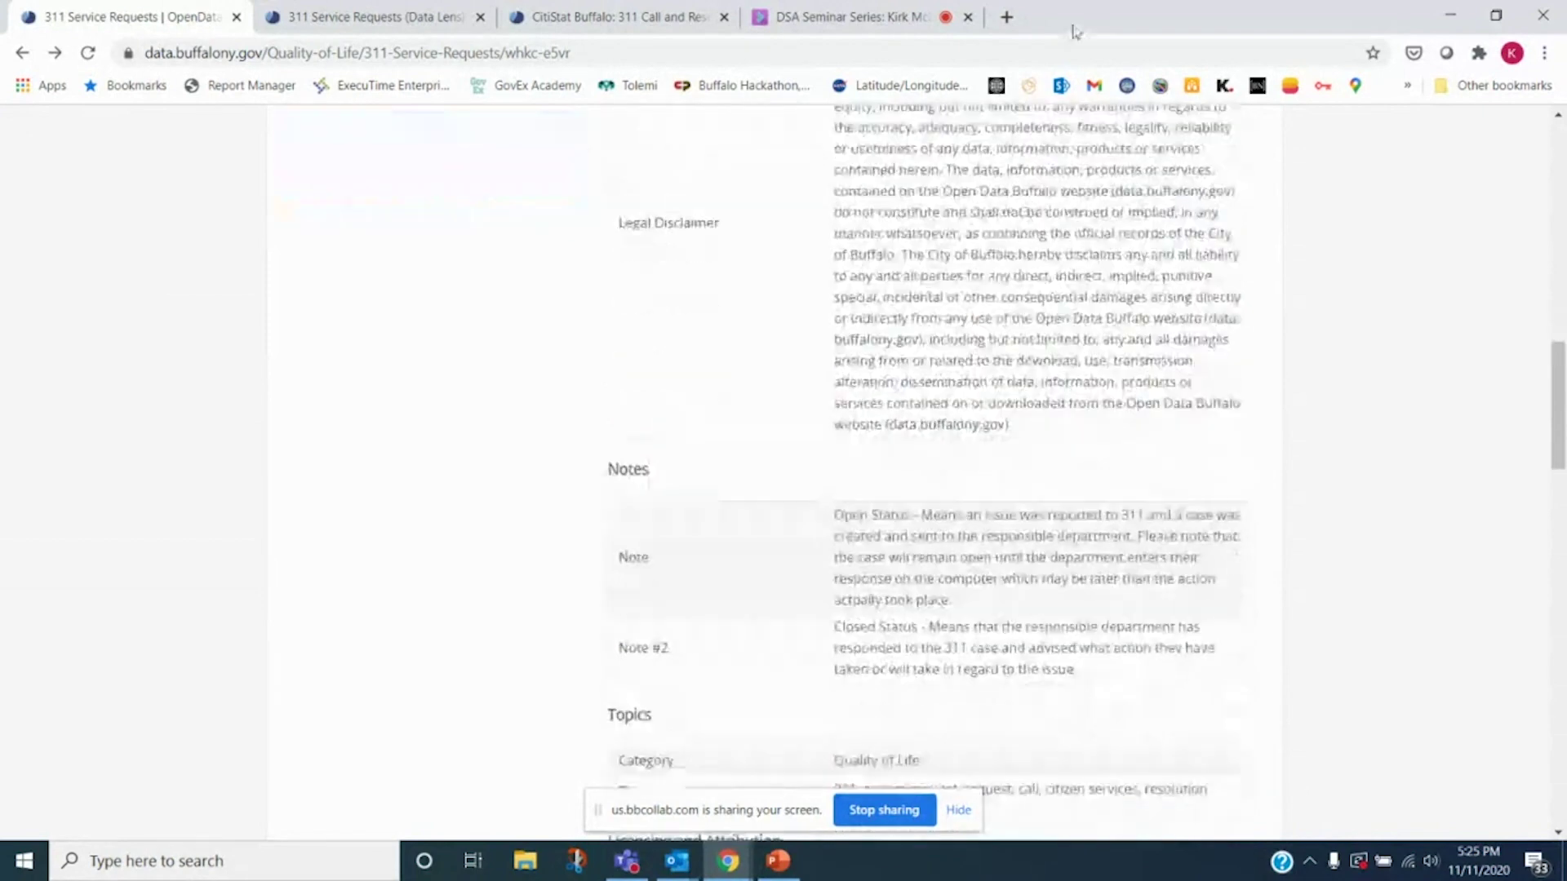
scroll(759, 258, up, 3)
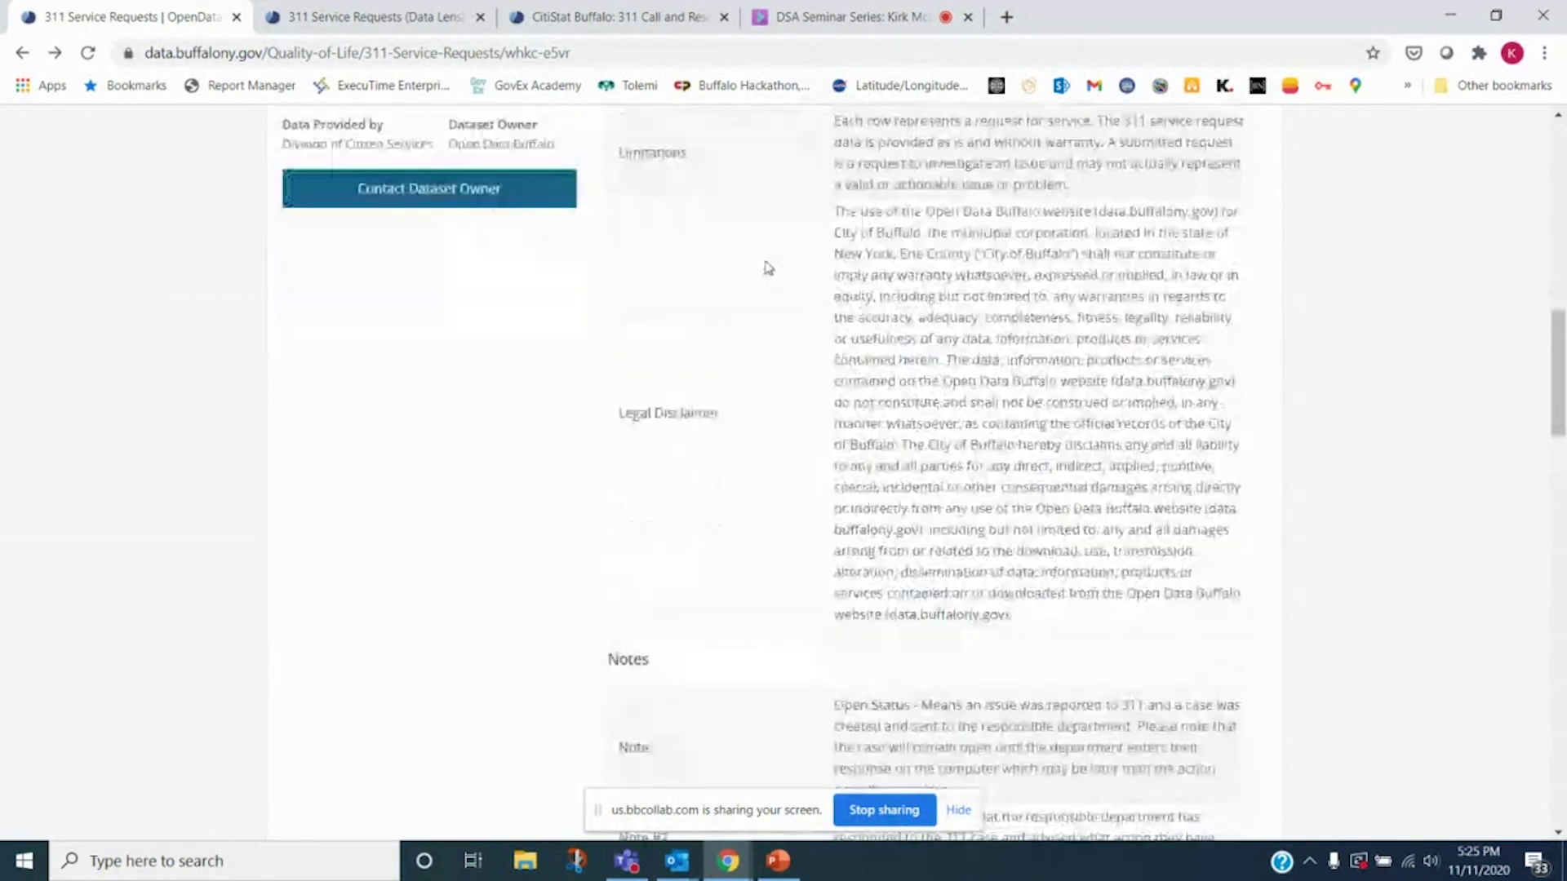
Read the notes defining Open Status and Closed Status, and check the dataset's topics and license
scroll(767, 268, down, 5)
drag(833, 311, 902, 308)
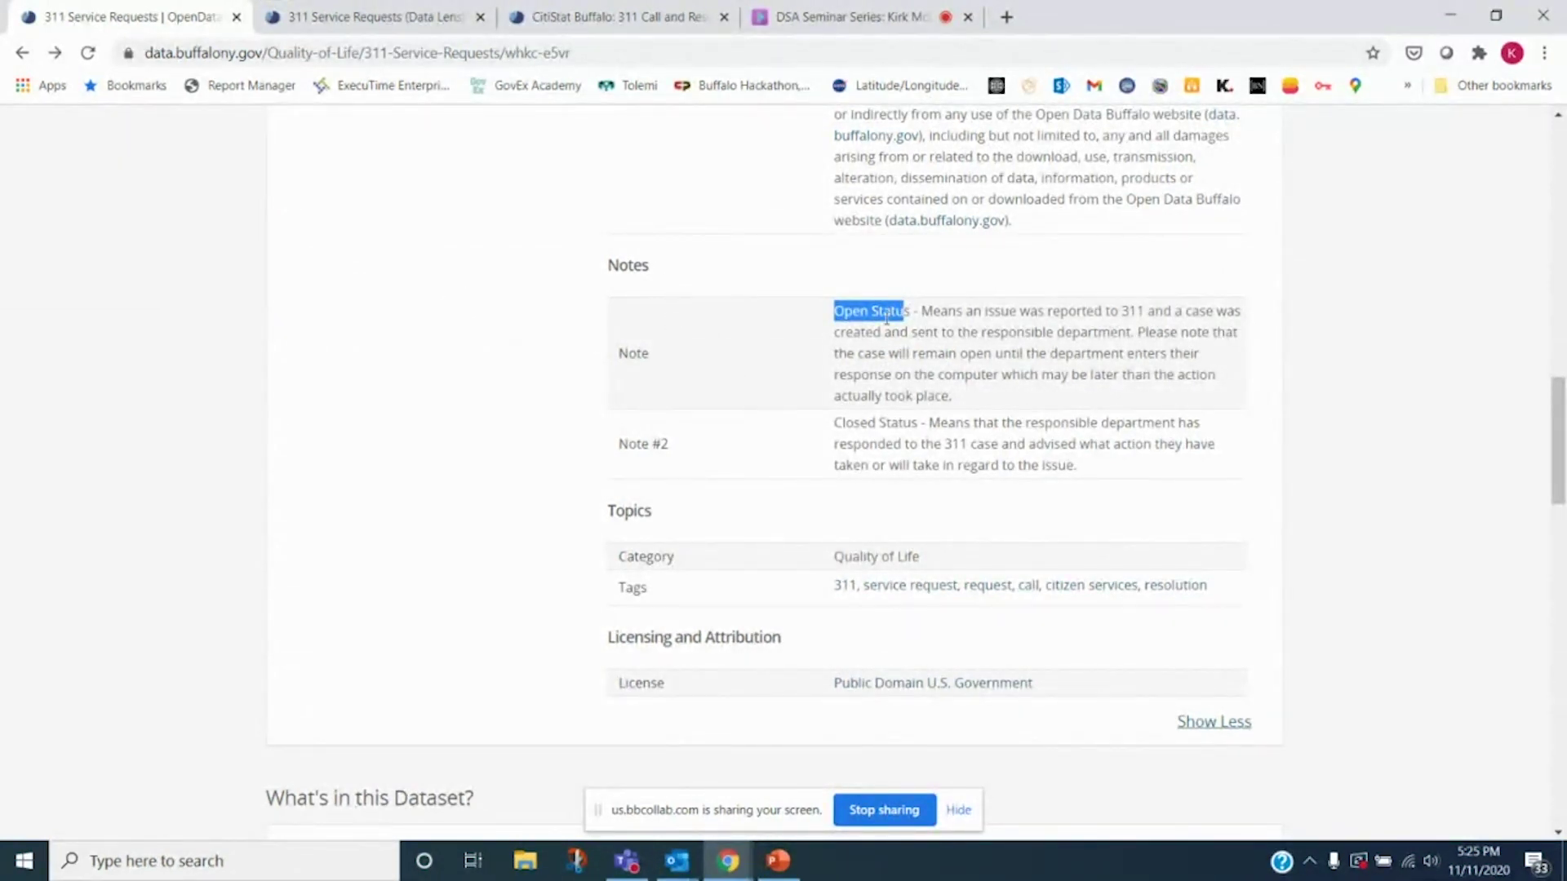
click(887, 318)
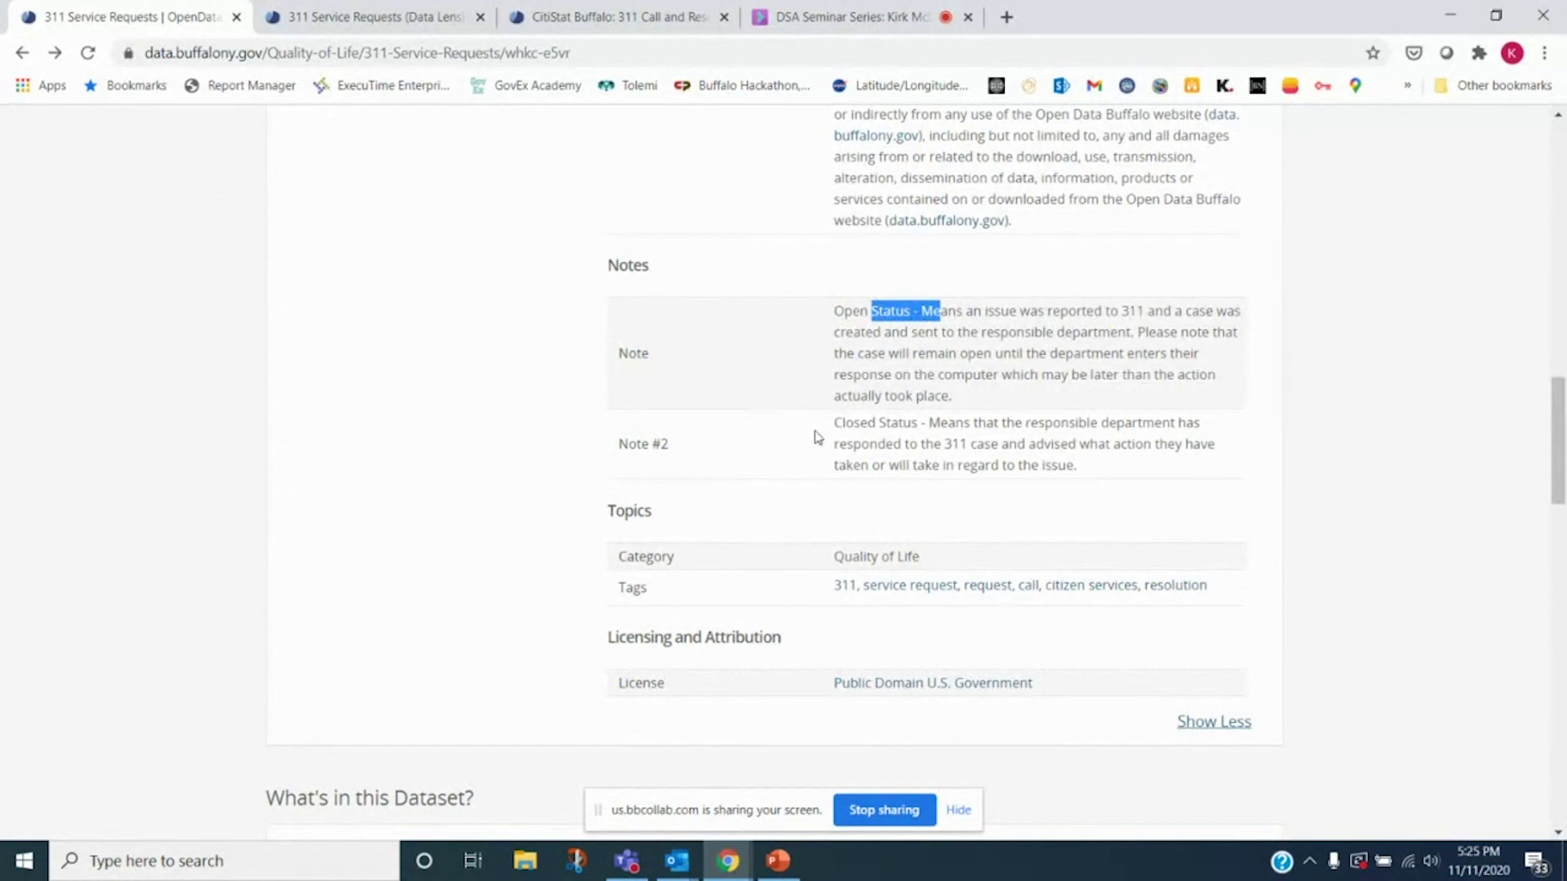
drag(831, 424, 917, 423)
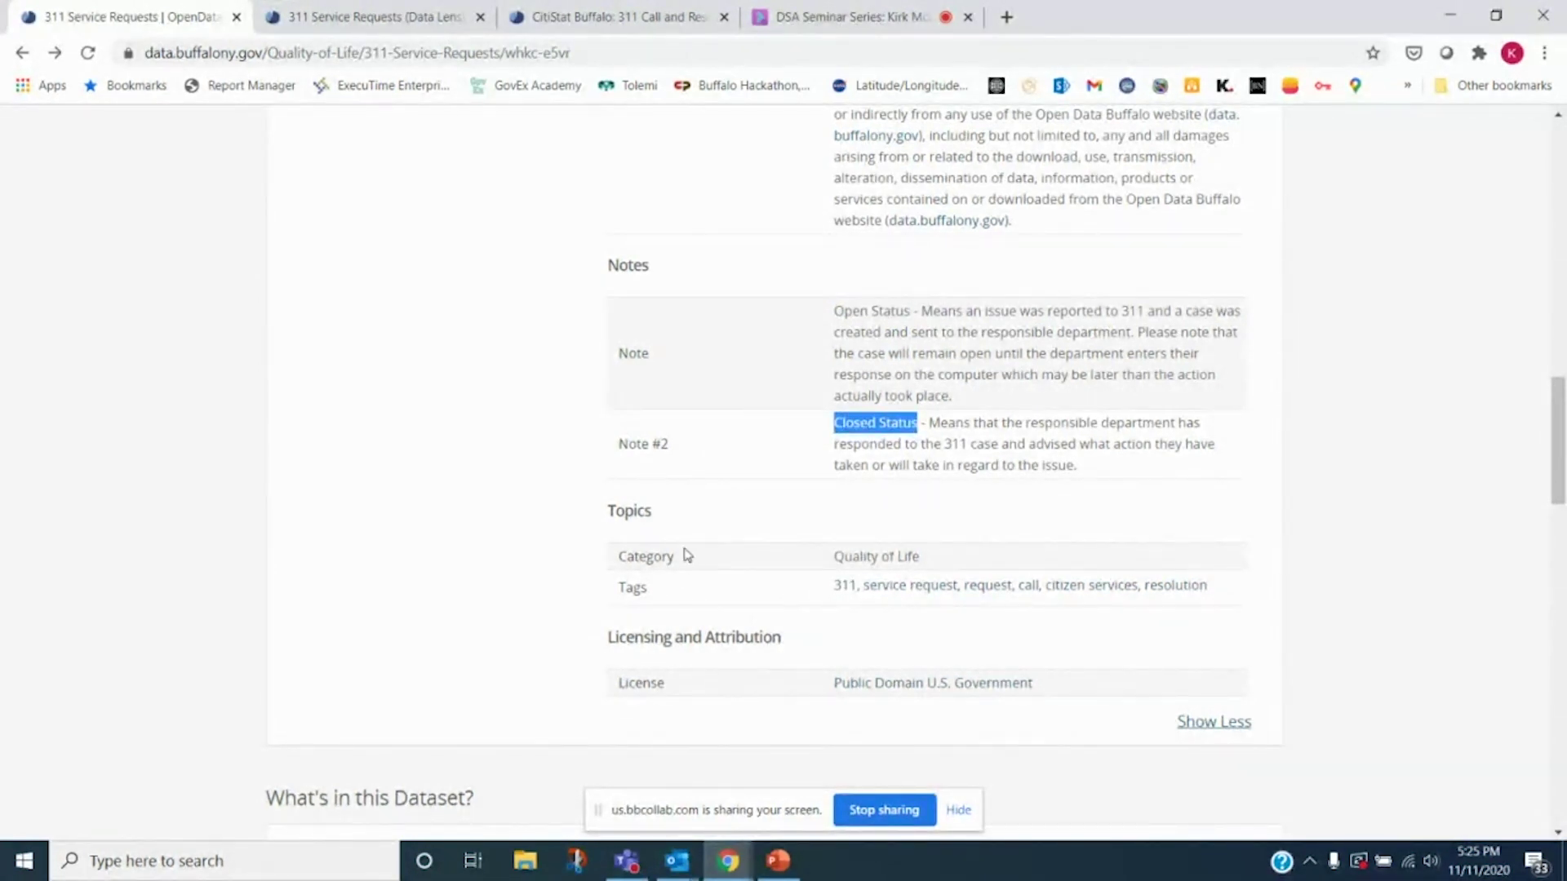
scroll(822, 542, down, 1)
triple_click(857, 594)
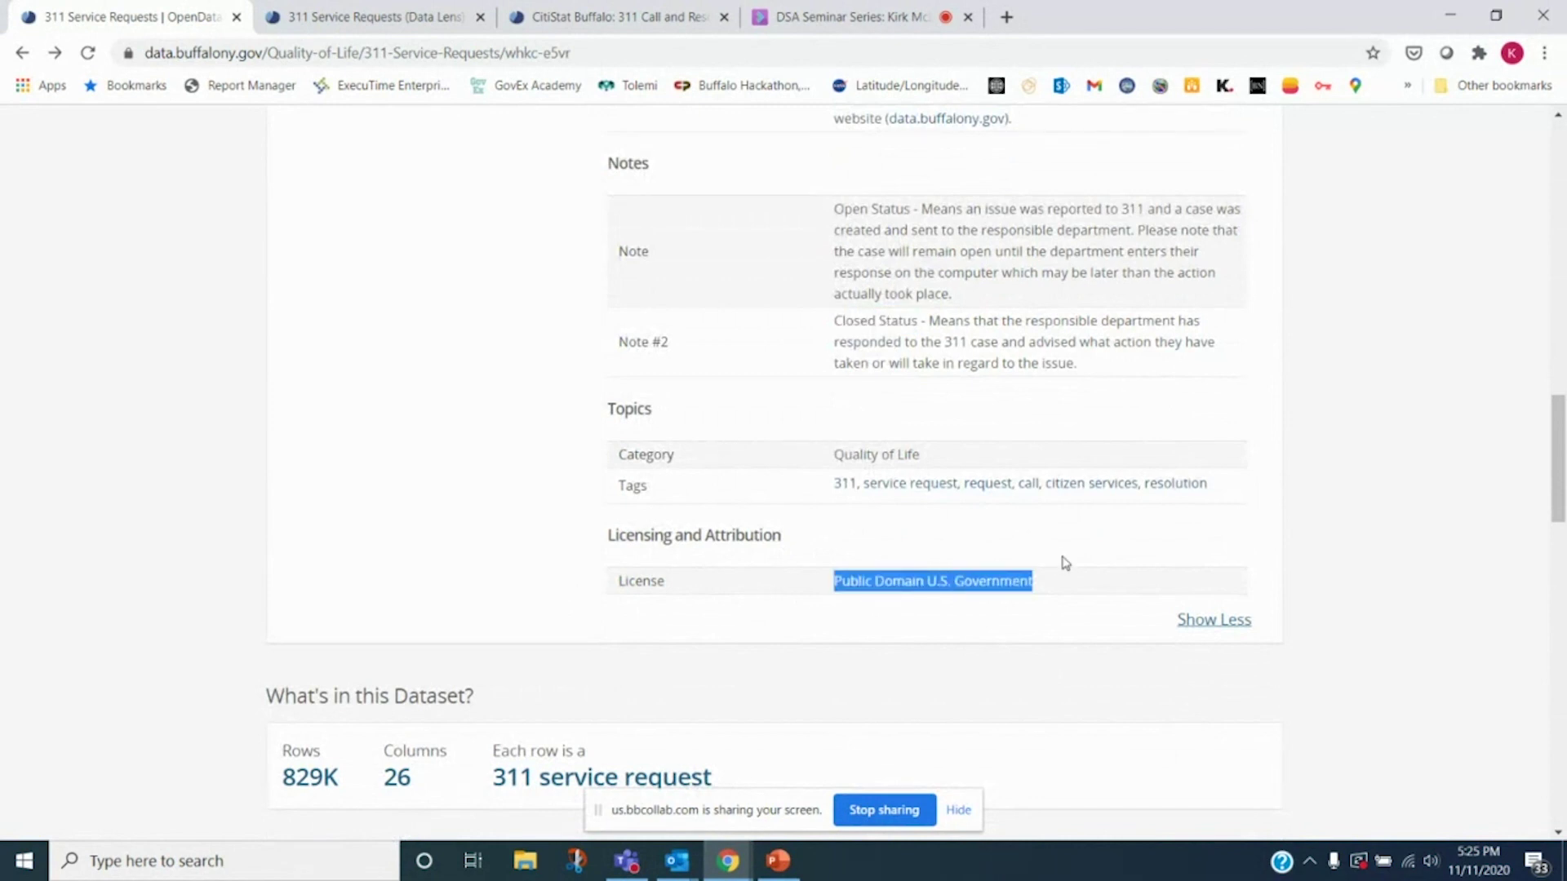
click(1088, 577)
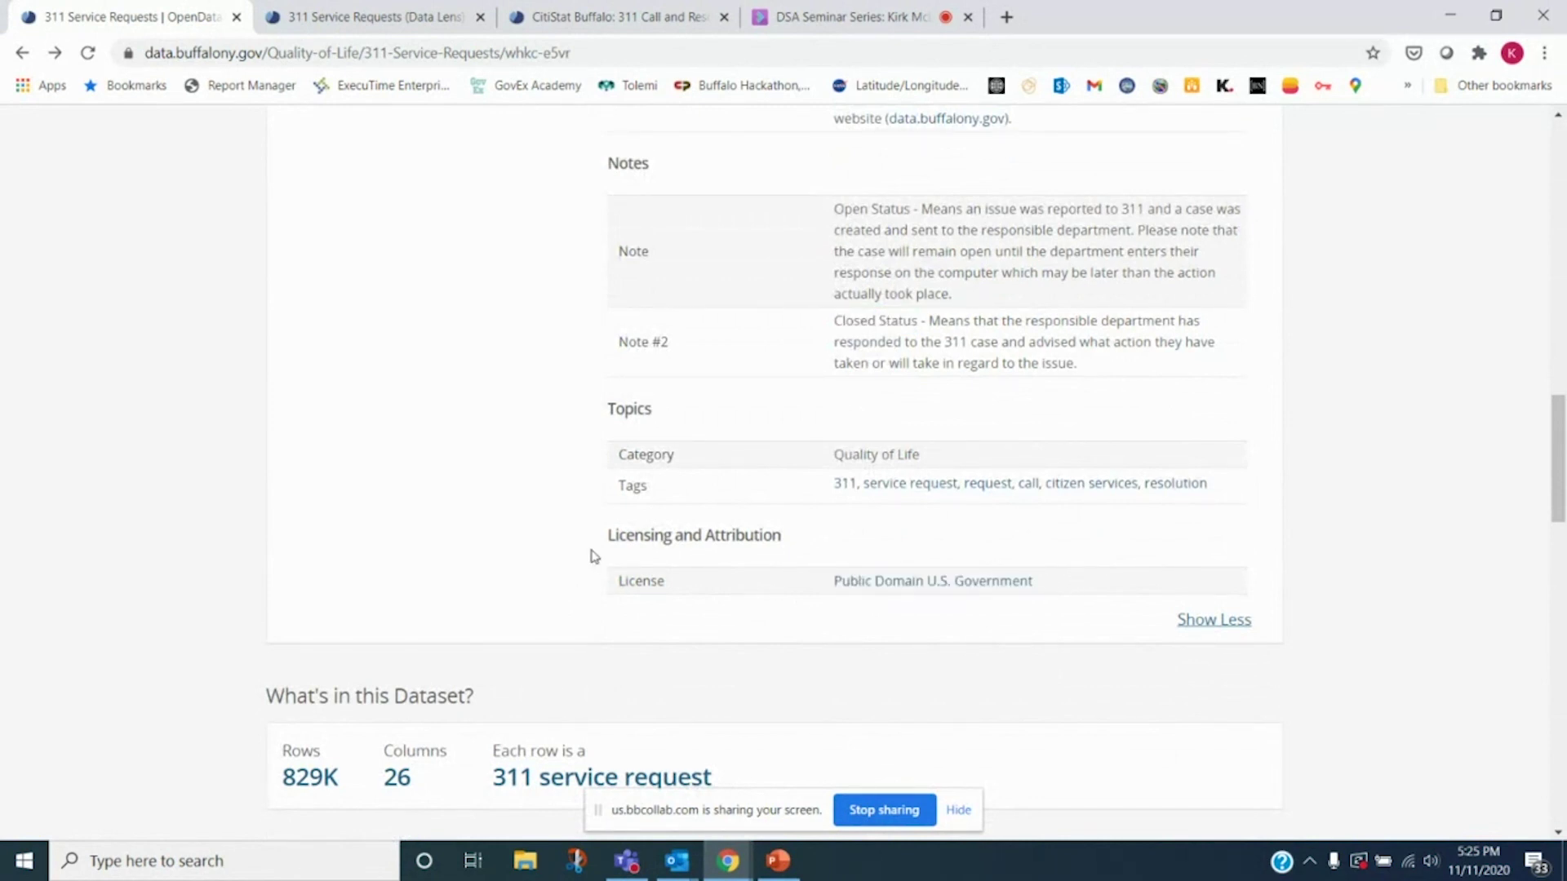
Check the dataset's row count, column count and what each row represents in the What's in this Dataset summary
scroll(594, 556, up, 8)
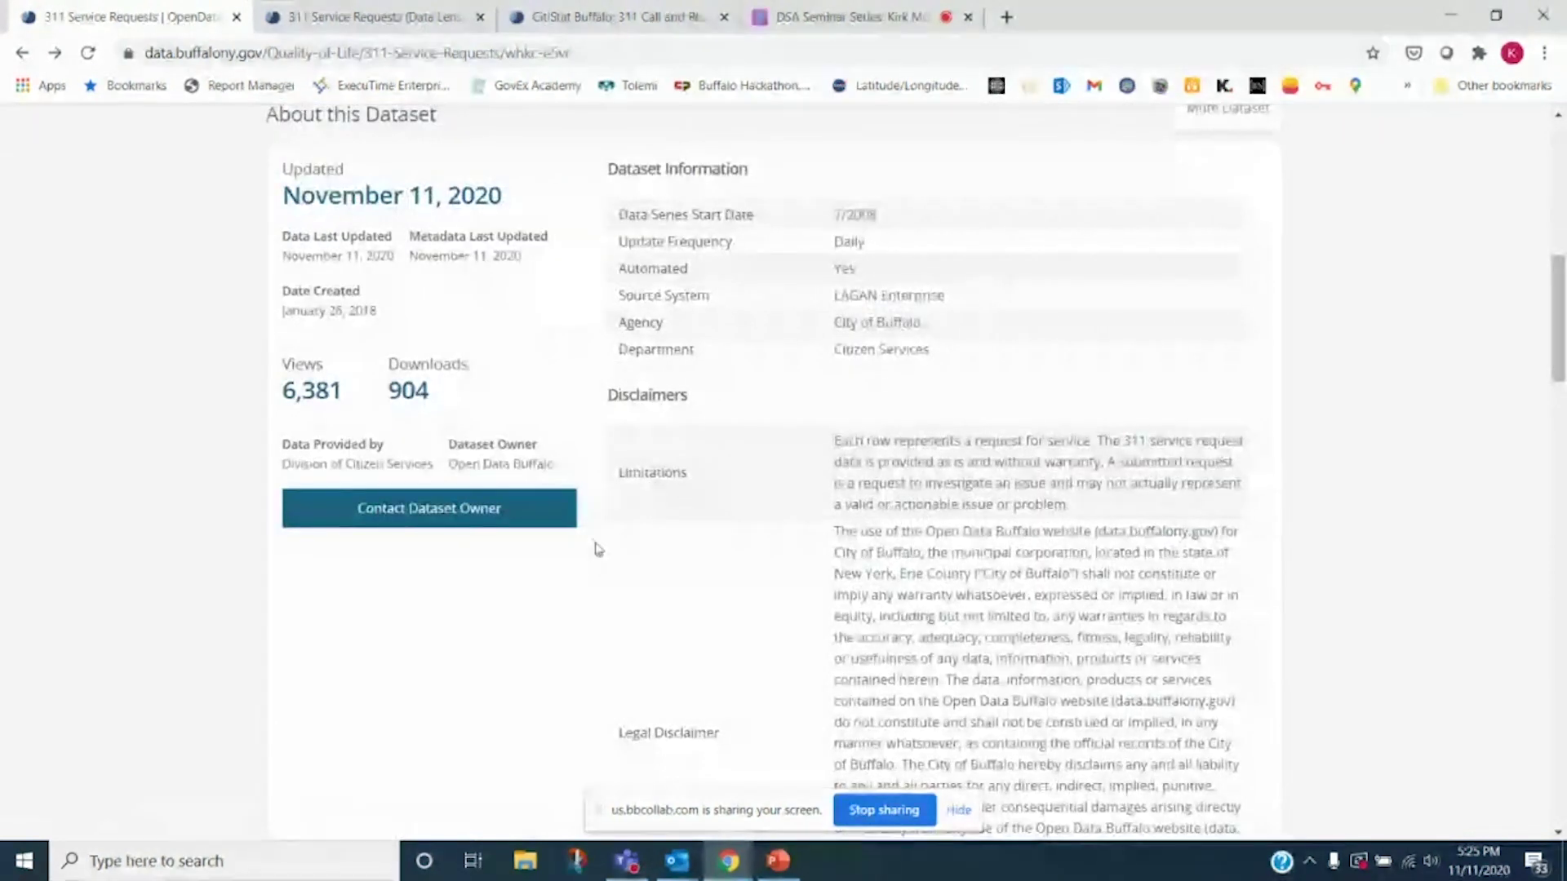
scroll(597, 551, up, 1)
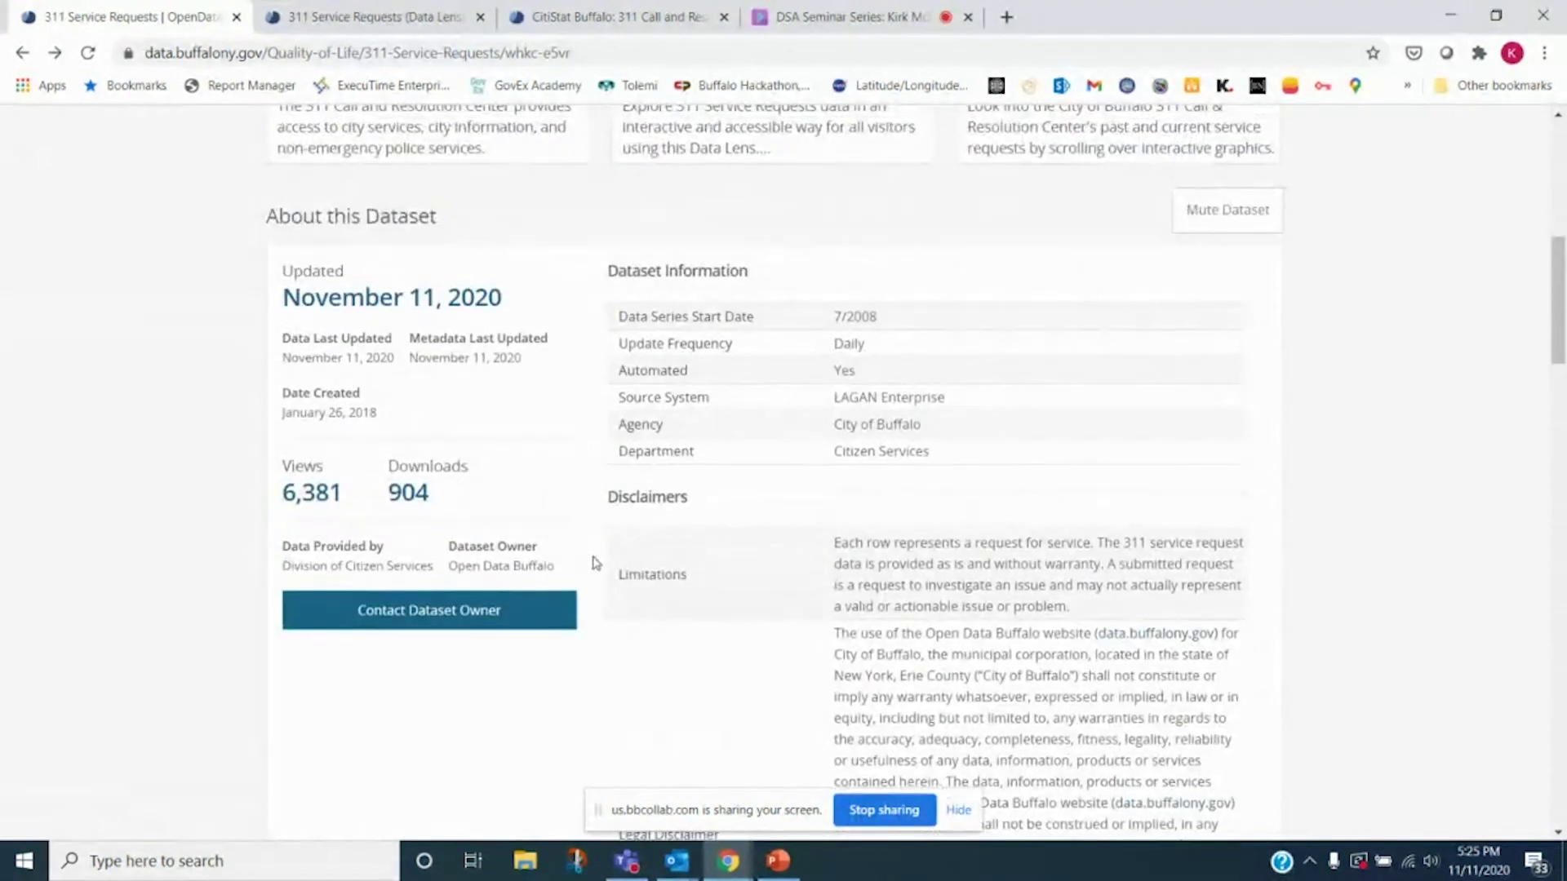
scroll(595, 560, up, 1)
scroll(595, 560, down, 13)
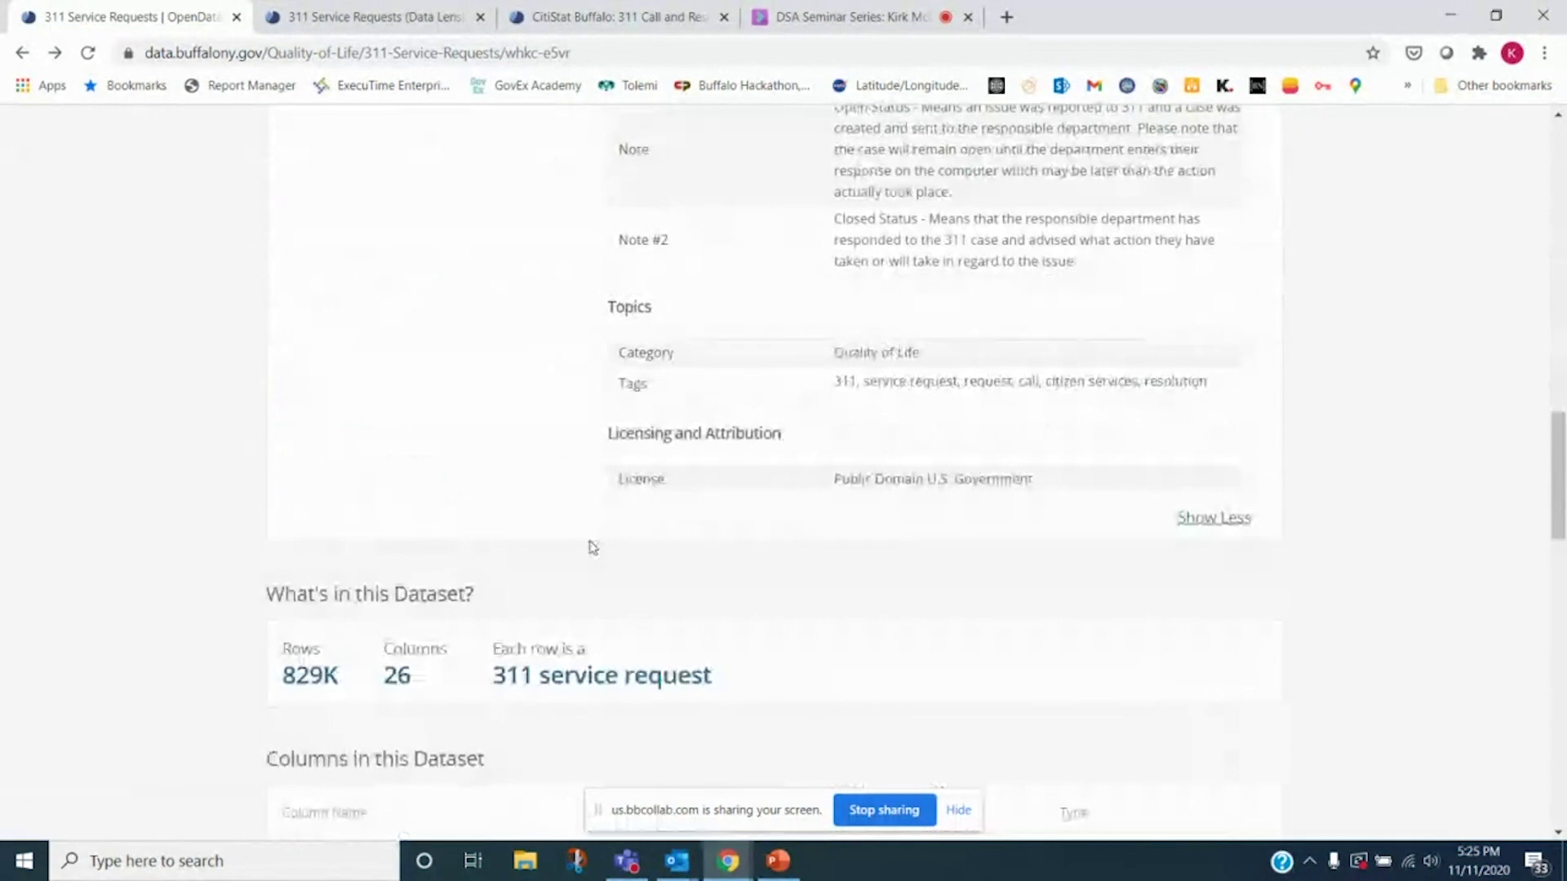
drag(280, 540, 342, 581)
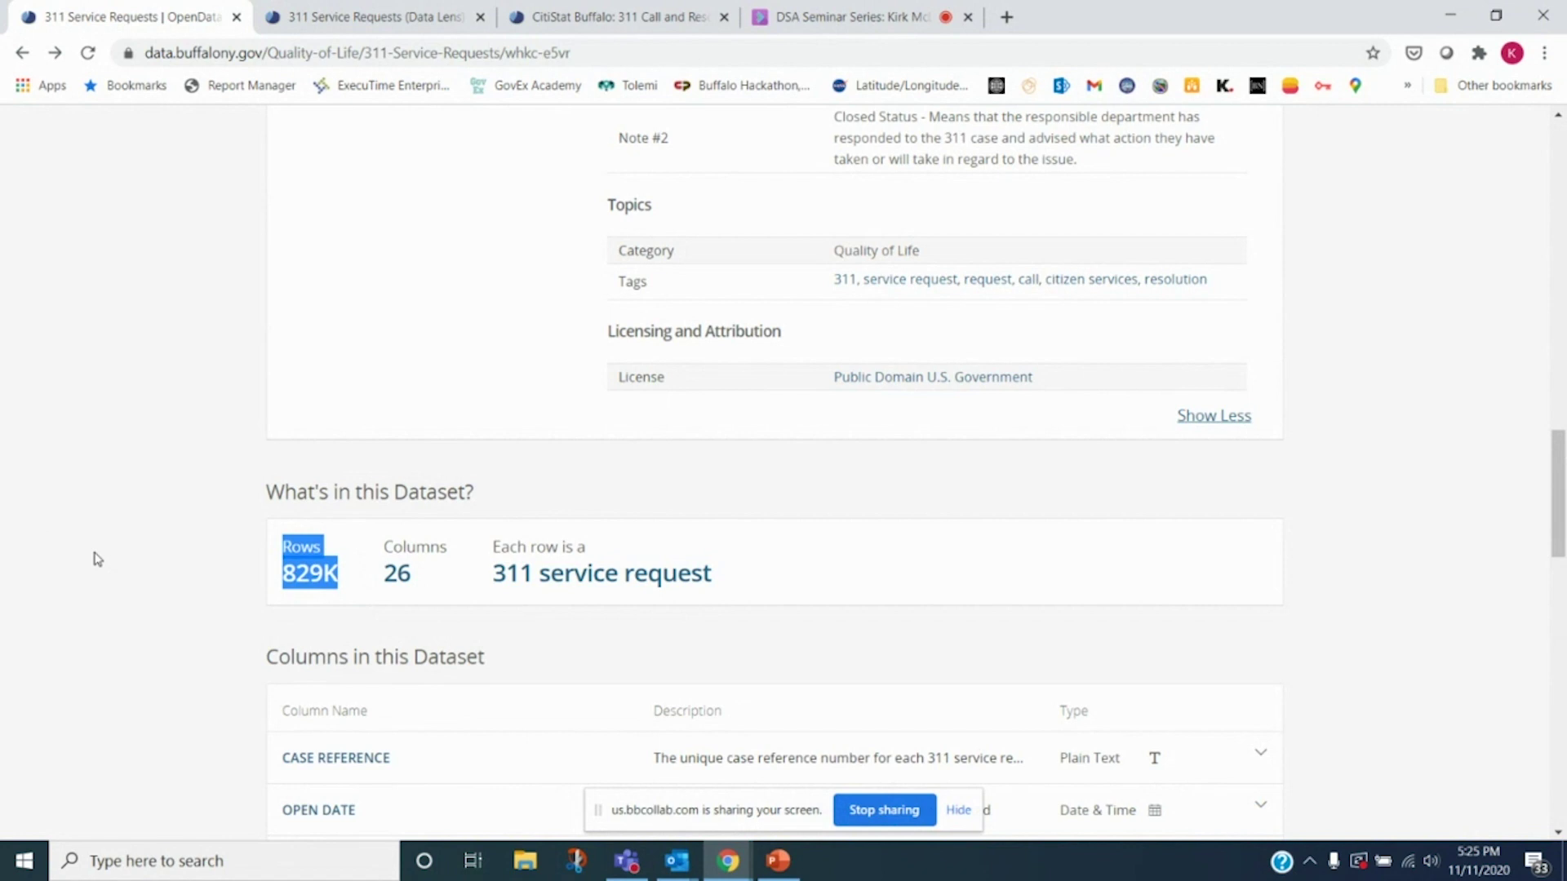
scroll(347, 329, down, 3)
drag(322, 369, 396, 369)
double_click(396, 369)
scroll(470, 343, down, 2)
scroll(470, 343, down, 1)
scroll(458, 294, up, 2)
drag(492, 237, 711, 276)
scroll(402, 339, down, 3)
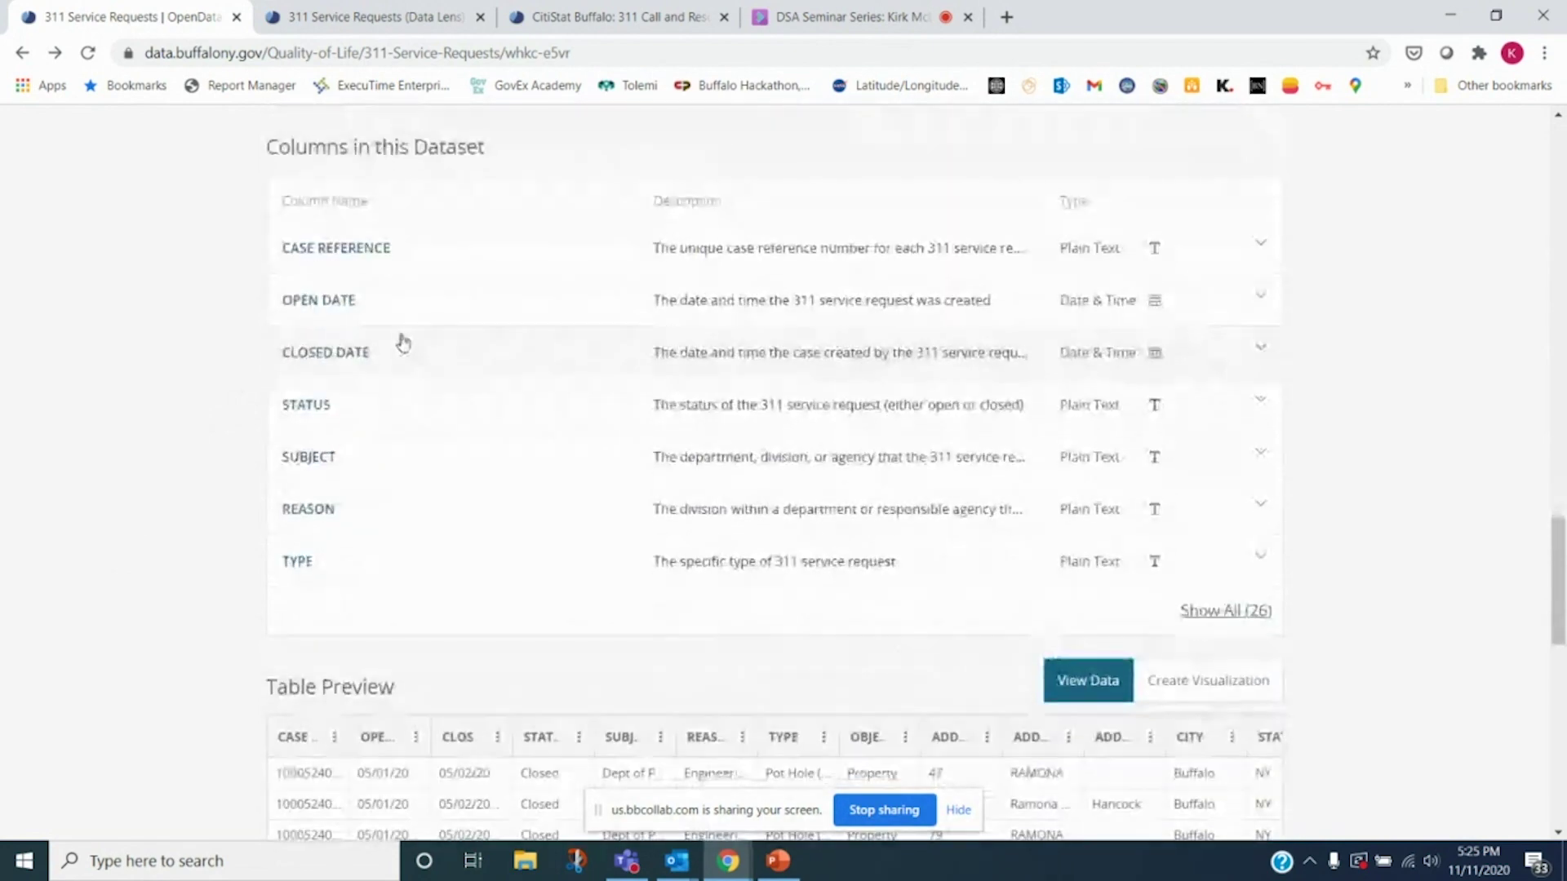
Show all columns in the dataset's column list, and look through their names, descriptions and types
click(1213, 624)
scroll(357, 305, up, 3)
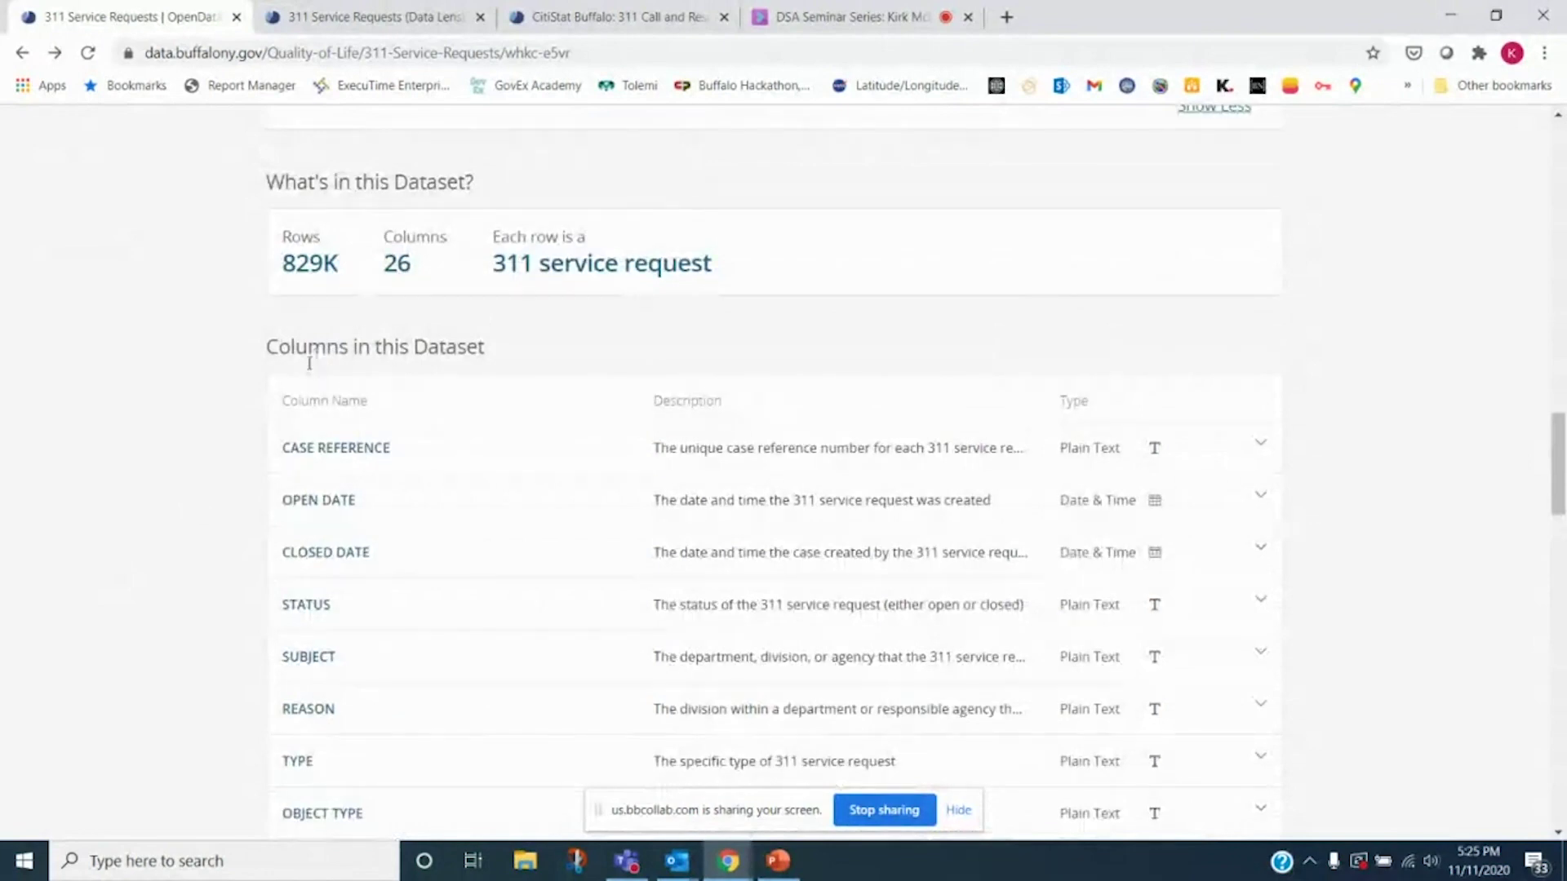
scroll(317, 353, down, 1)
drag(295, 244, 488, 244)
scroll(333, 331, down, 1)
scroll(334, 330, up, 2)
scroll(343, 262, down, 3)
scroll(334, 258, down, 10)
scroll(308, 441, up, 10)
scroll(353, 481, up, 1)
scroll(482, 382, down, 3)
Expand the CASE REFERENCE and OPEN DATE column entries to show their data types and API field names
click(978, 249)
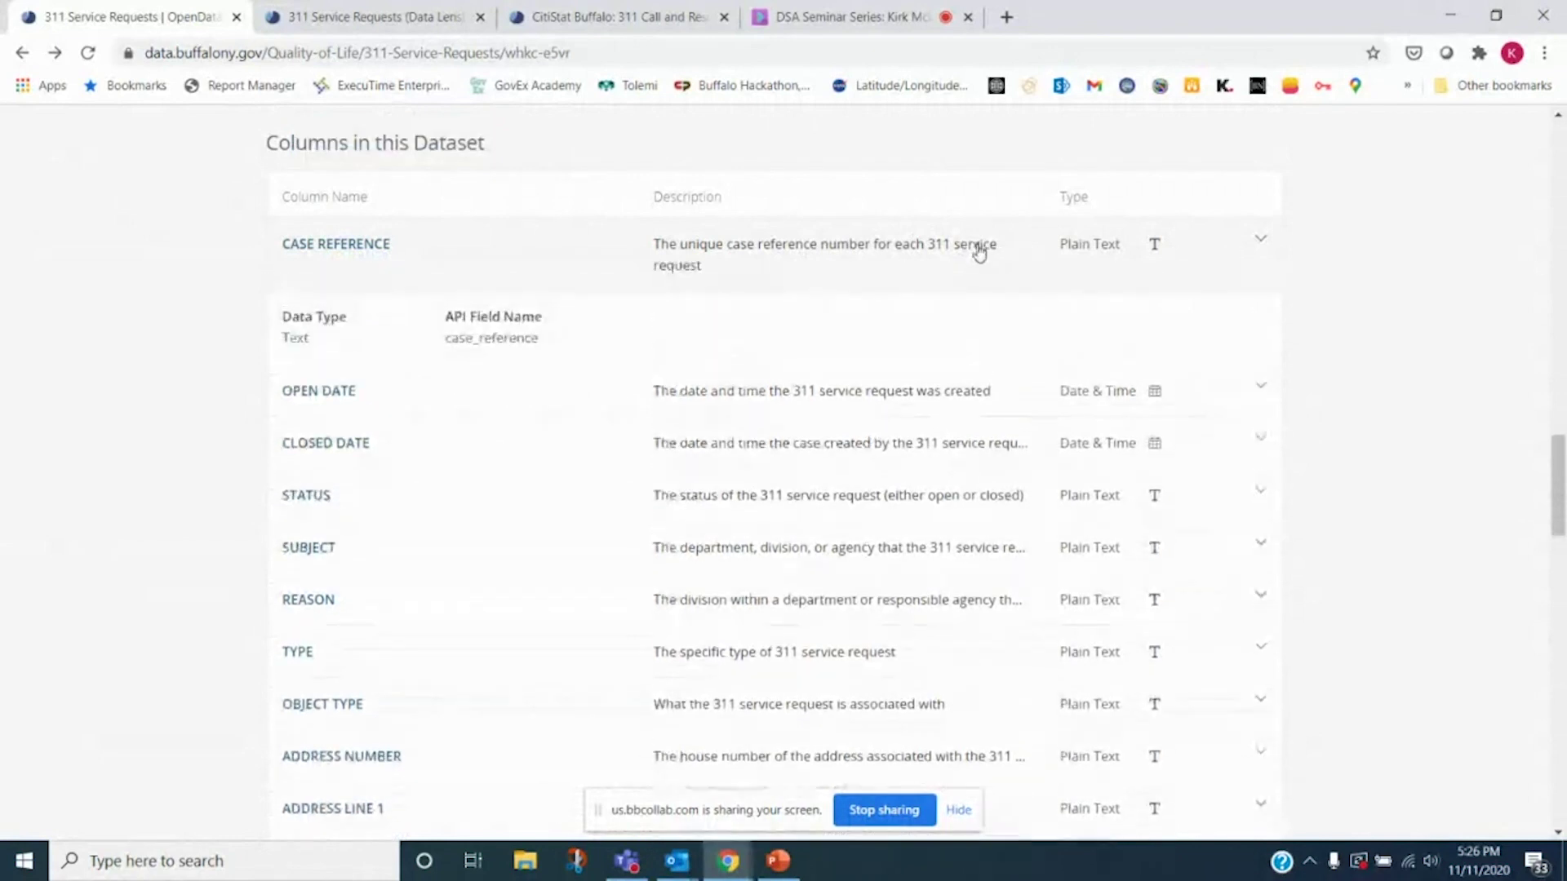
click(857, 402)
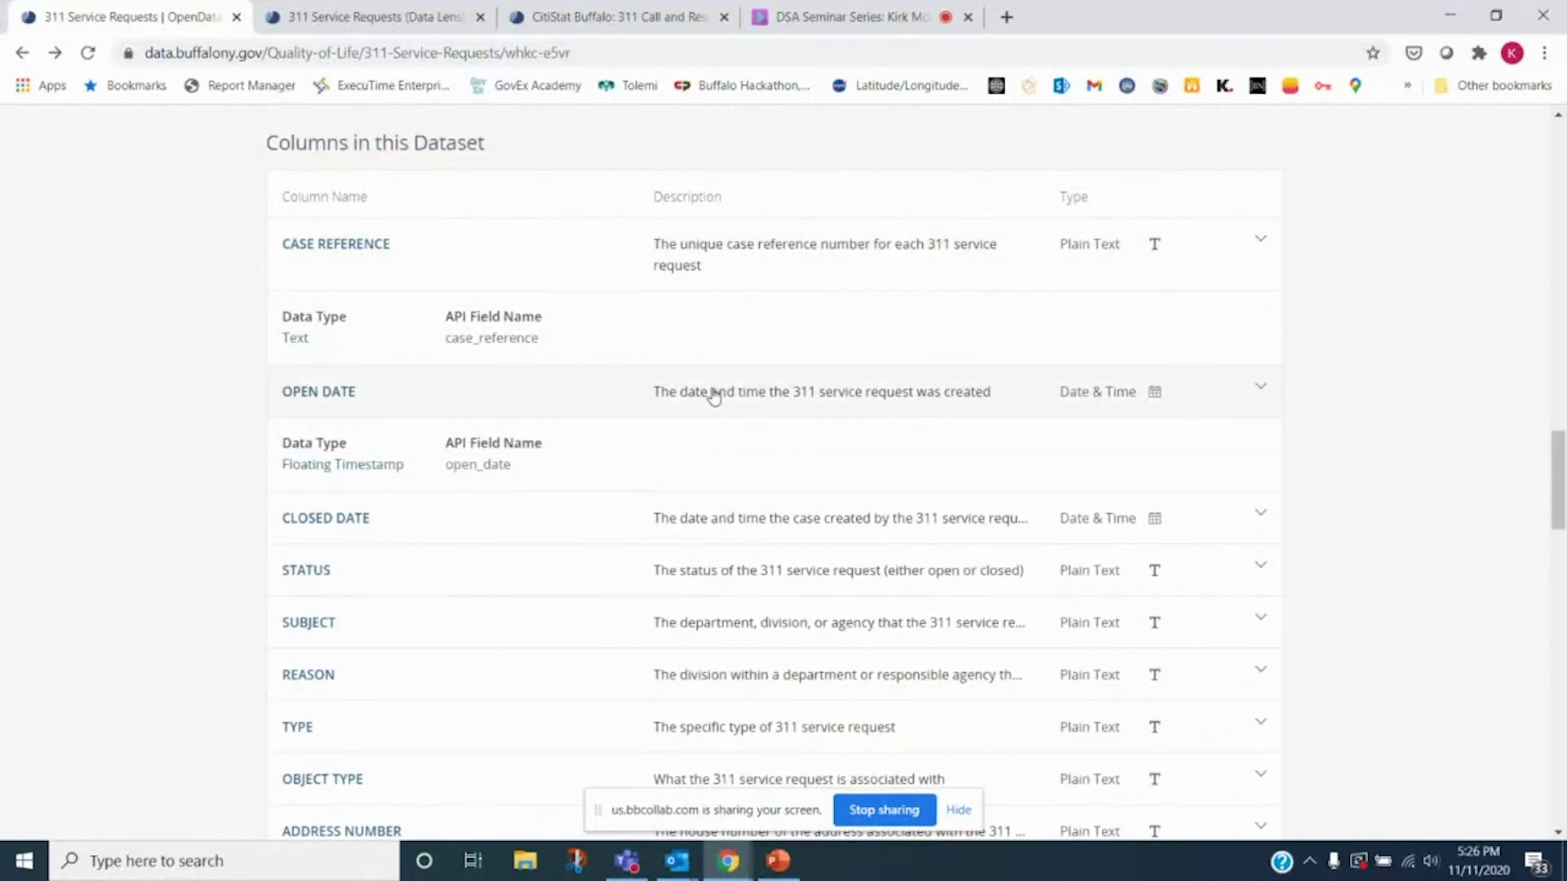
scroll(697, 493, down, 1)
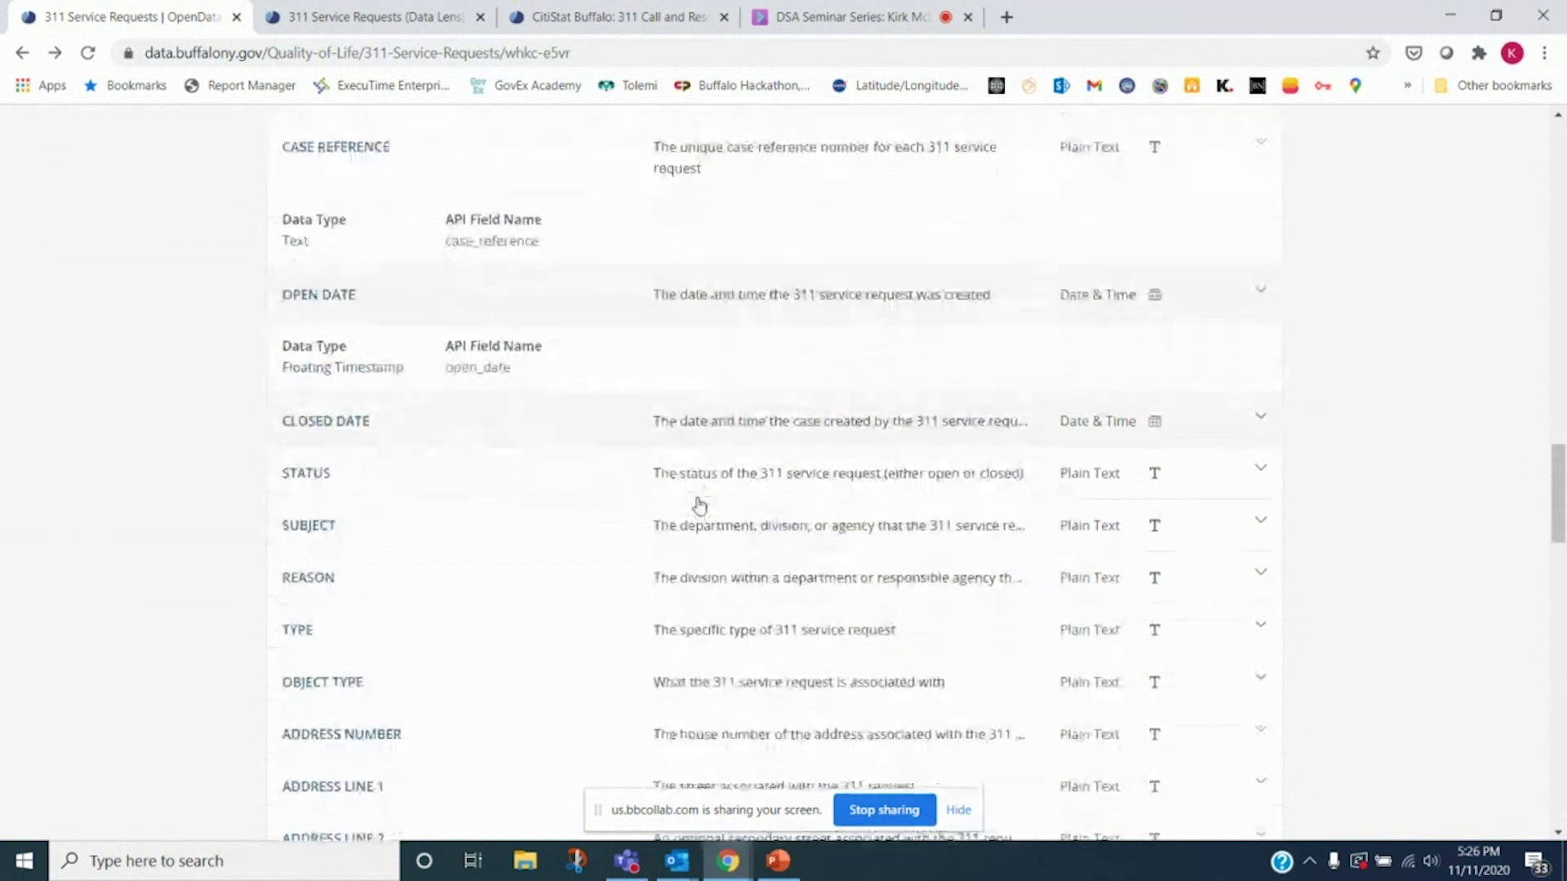
Expand the CLOSED DATE column entry to show its details, and collapse the full column list after reviewing the remaining columns
click(720, 433)
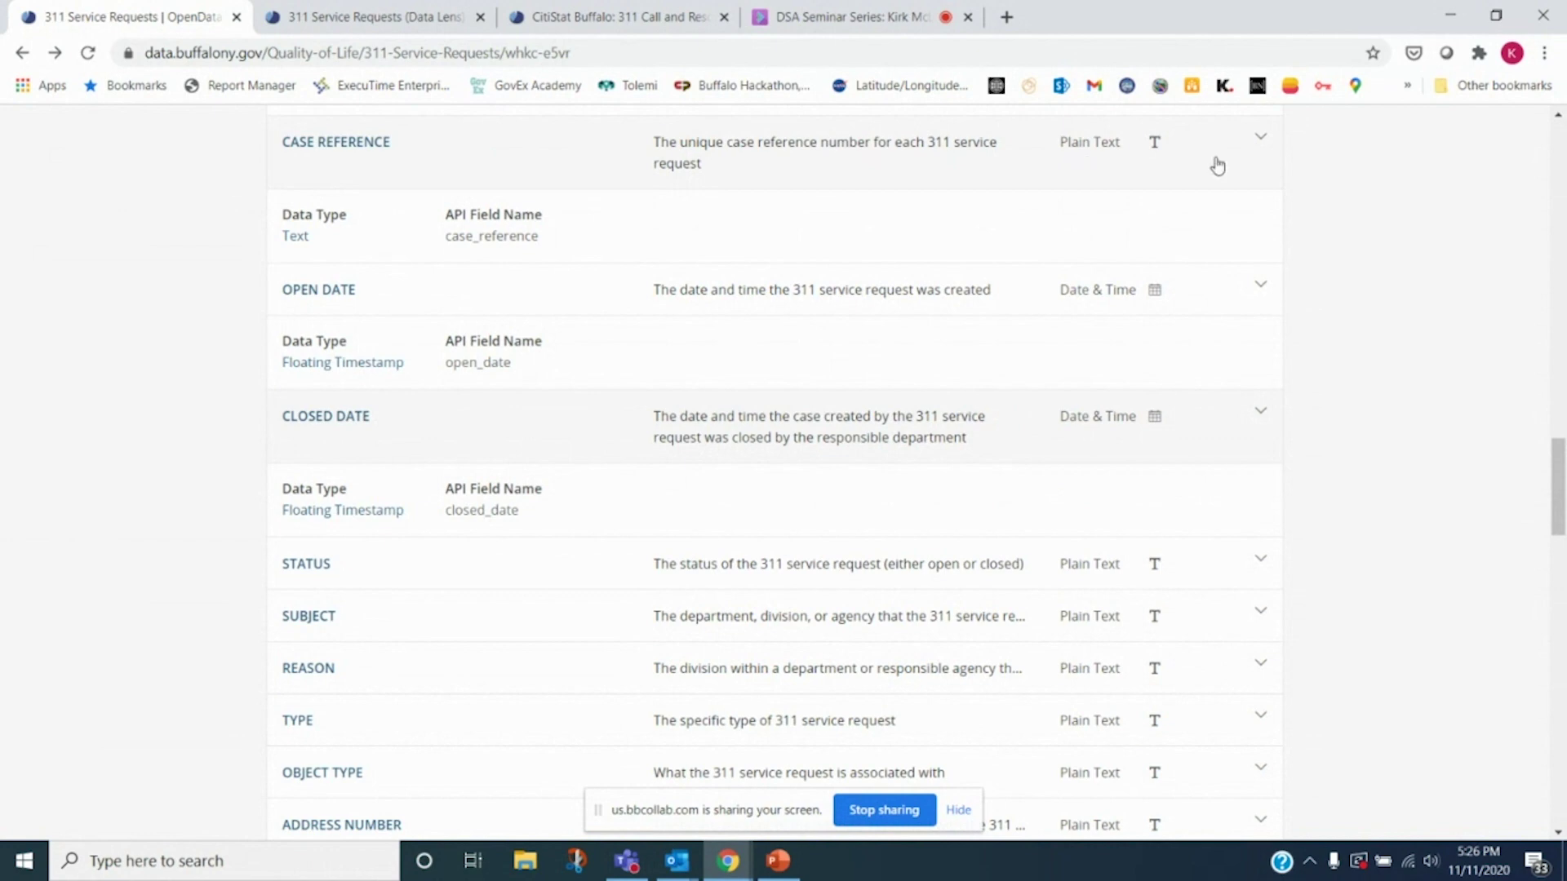
scroll(777, 539, down, 5)
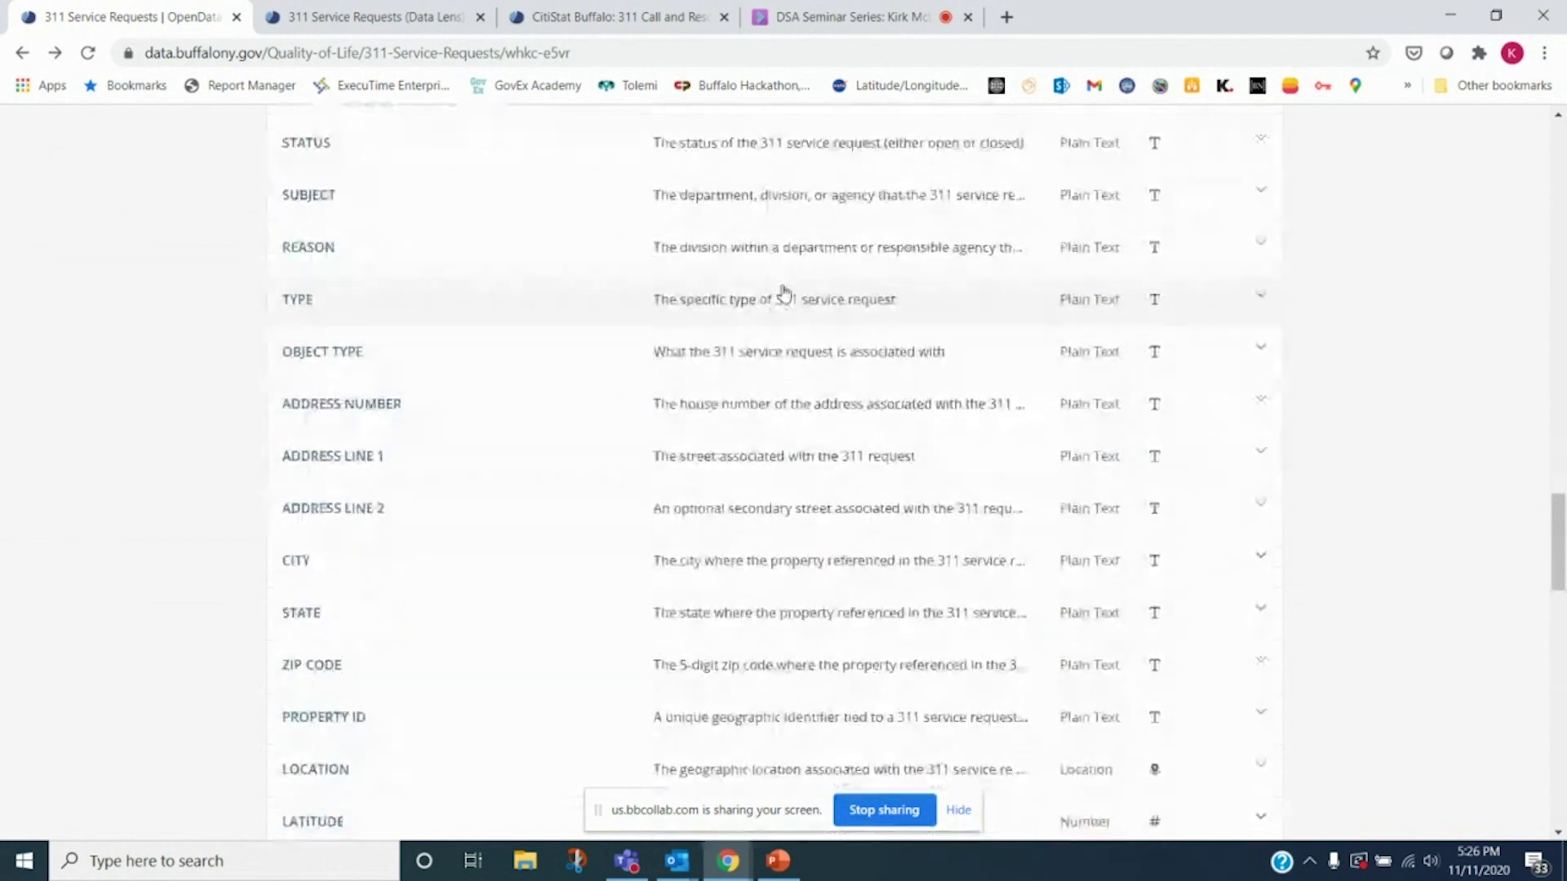
scroll(784, 292, down, 10)
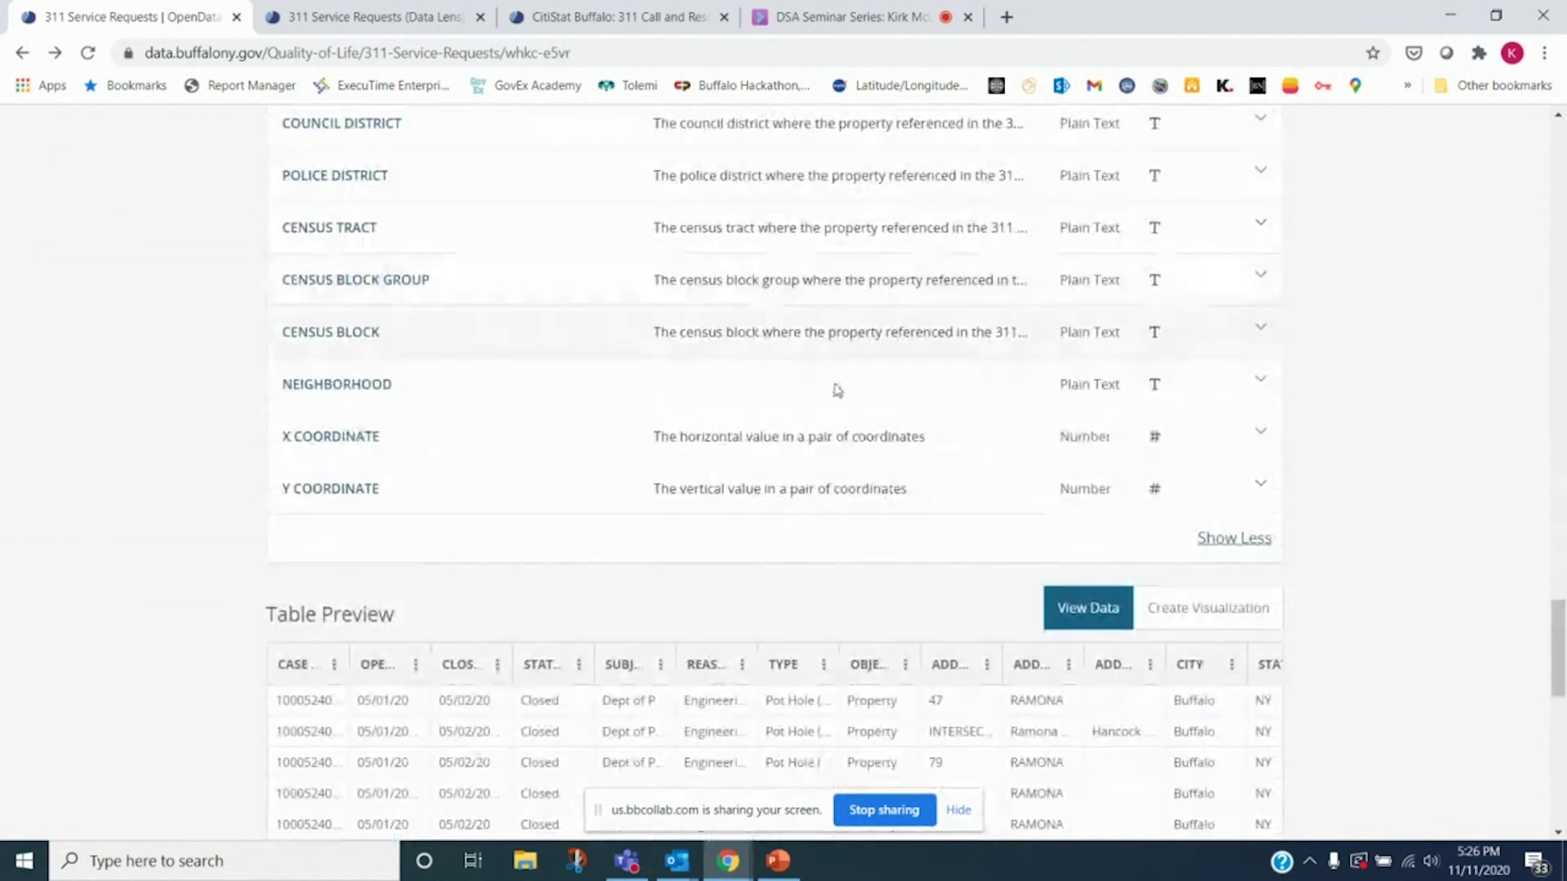
click(1234, 539)
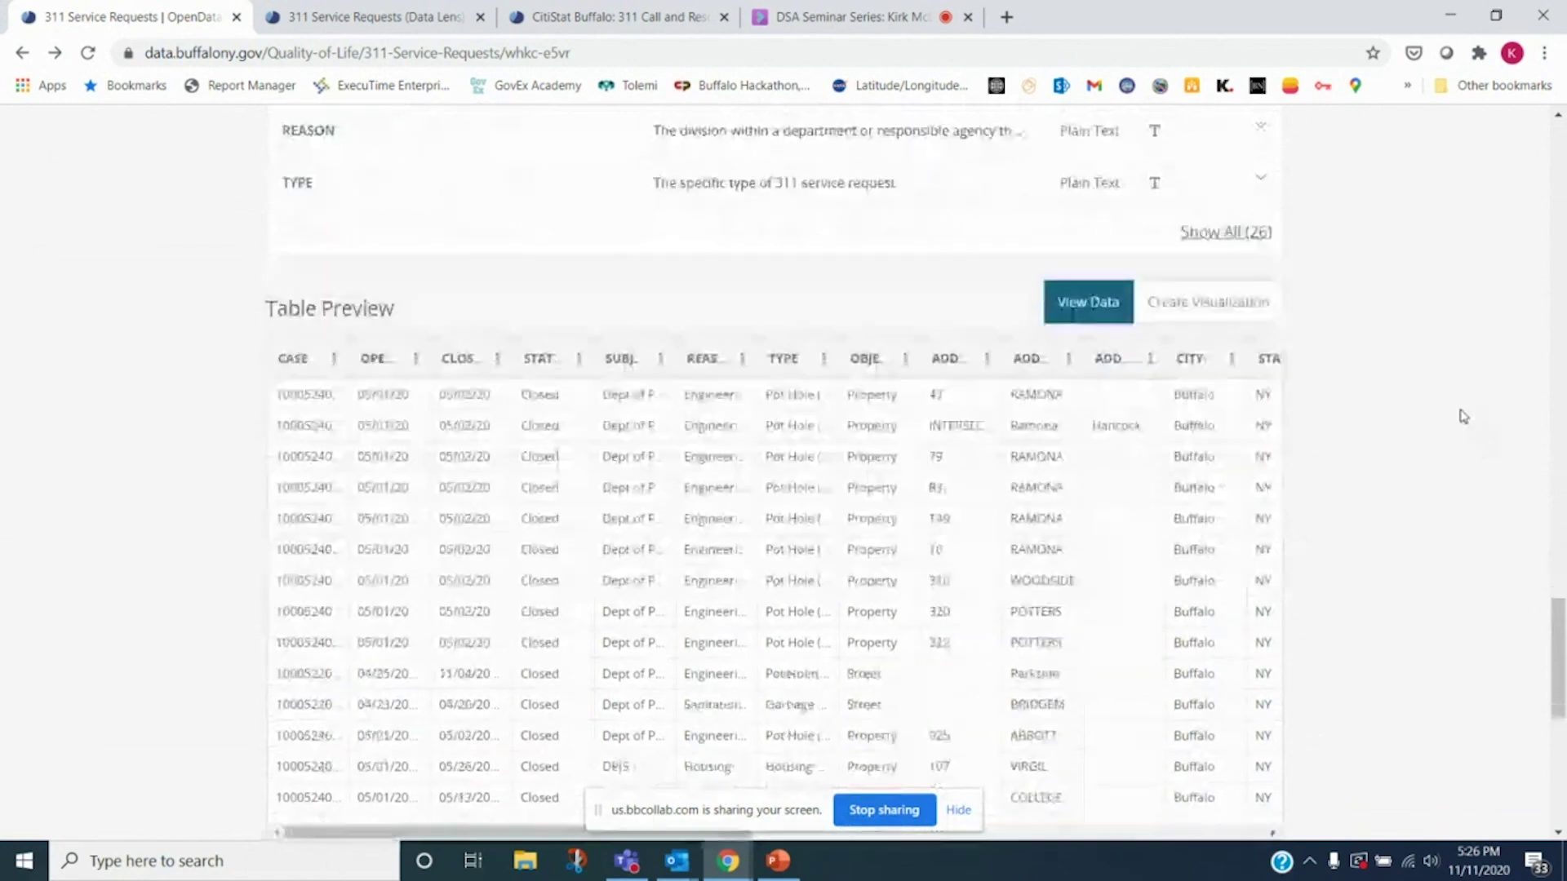
Look over the dataset's Table Preview and the related content that uses this data
scroll(1478, 424, down, 3)
scroll(393, 216, up, 1)
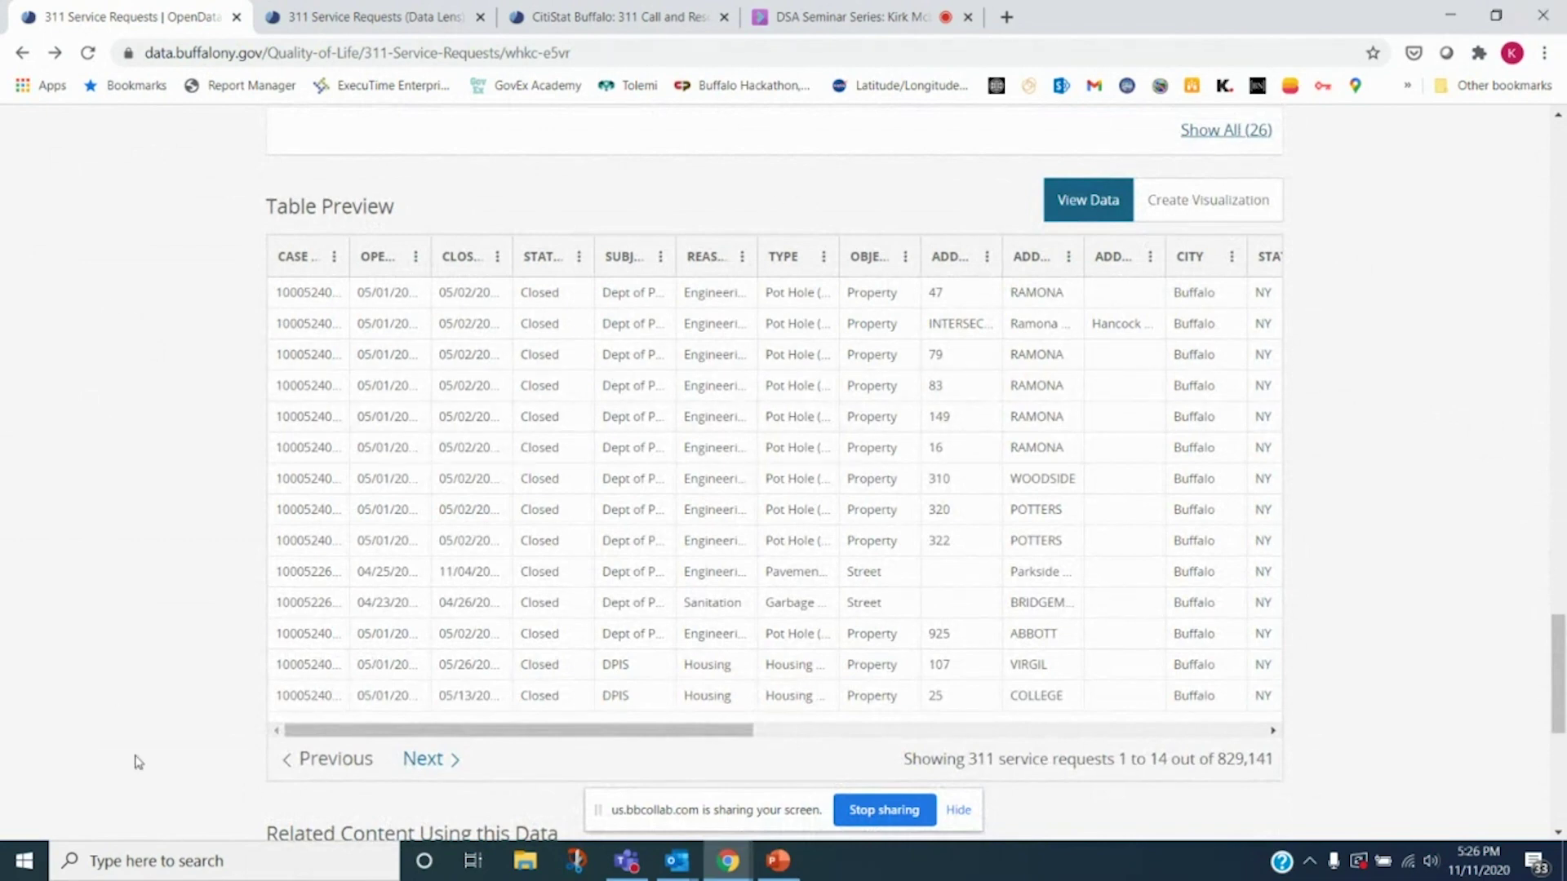
mouse_move(372, 731)
mouse_down()
mouse_move(884, 731)
mouse_move(384, 710)
mouse_up()
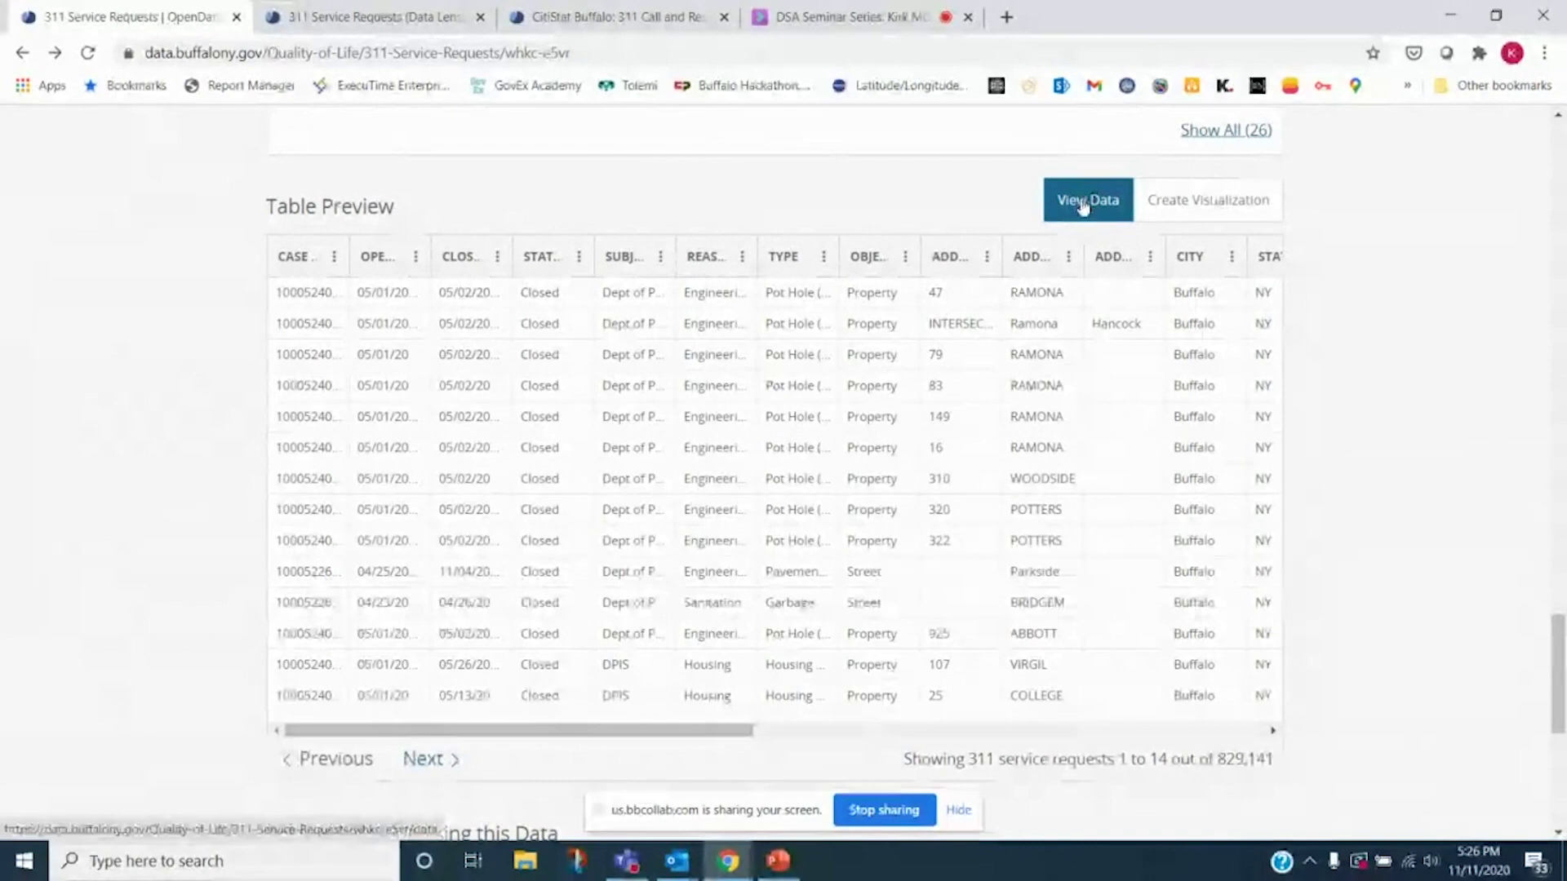
scroll(1083, 204, down, 5)
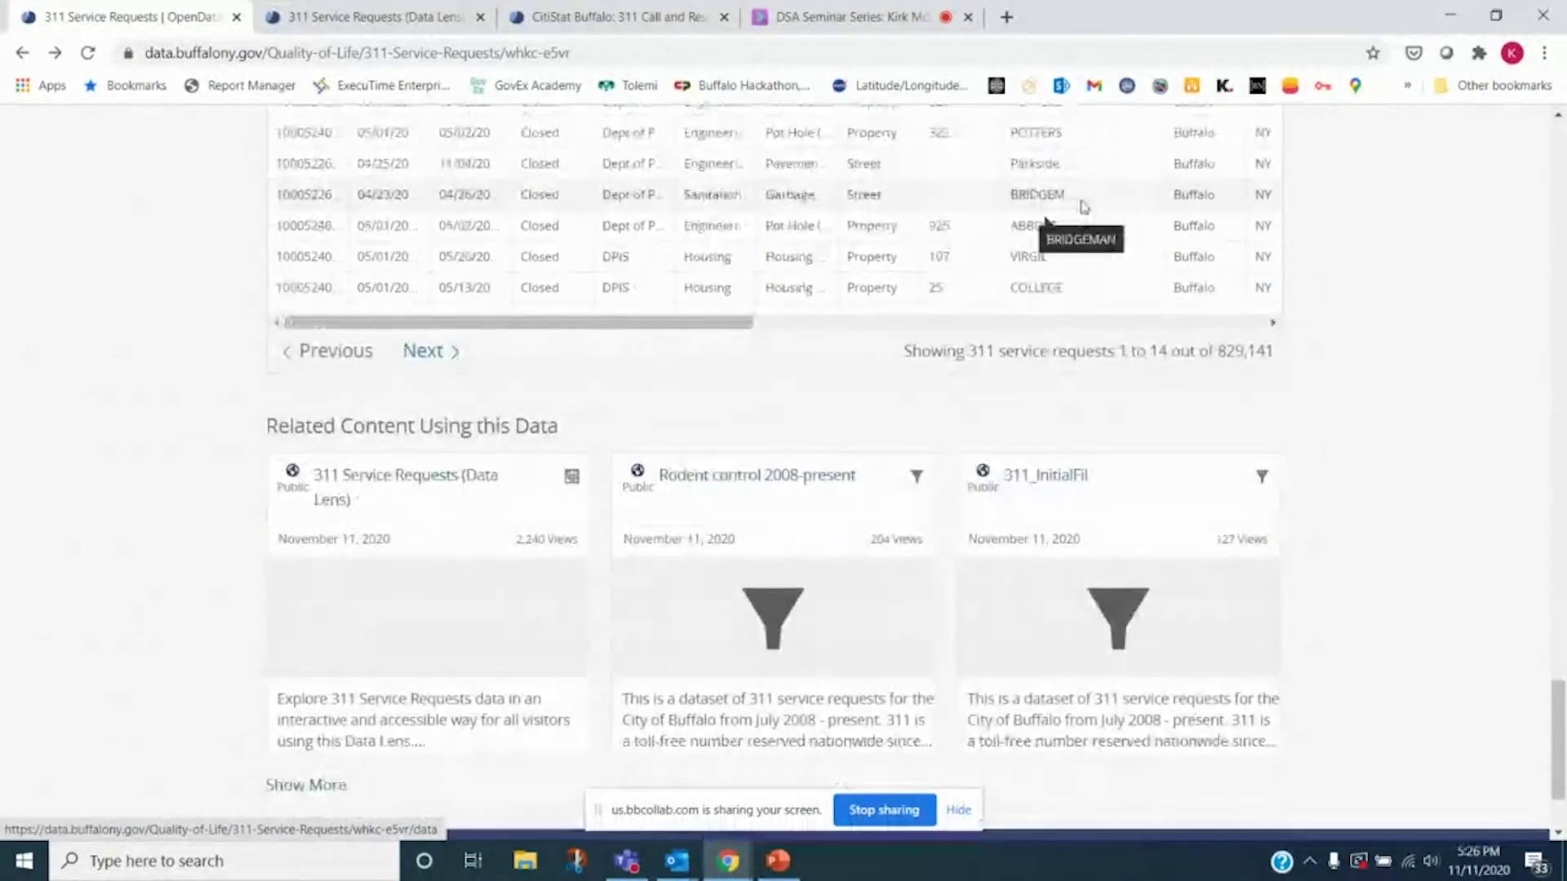
scroll(1084, 205, up, 5)
Open the full data table of the 311 Service Requests and check its export and download formats
click(1084, 209)
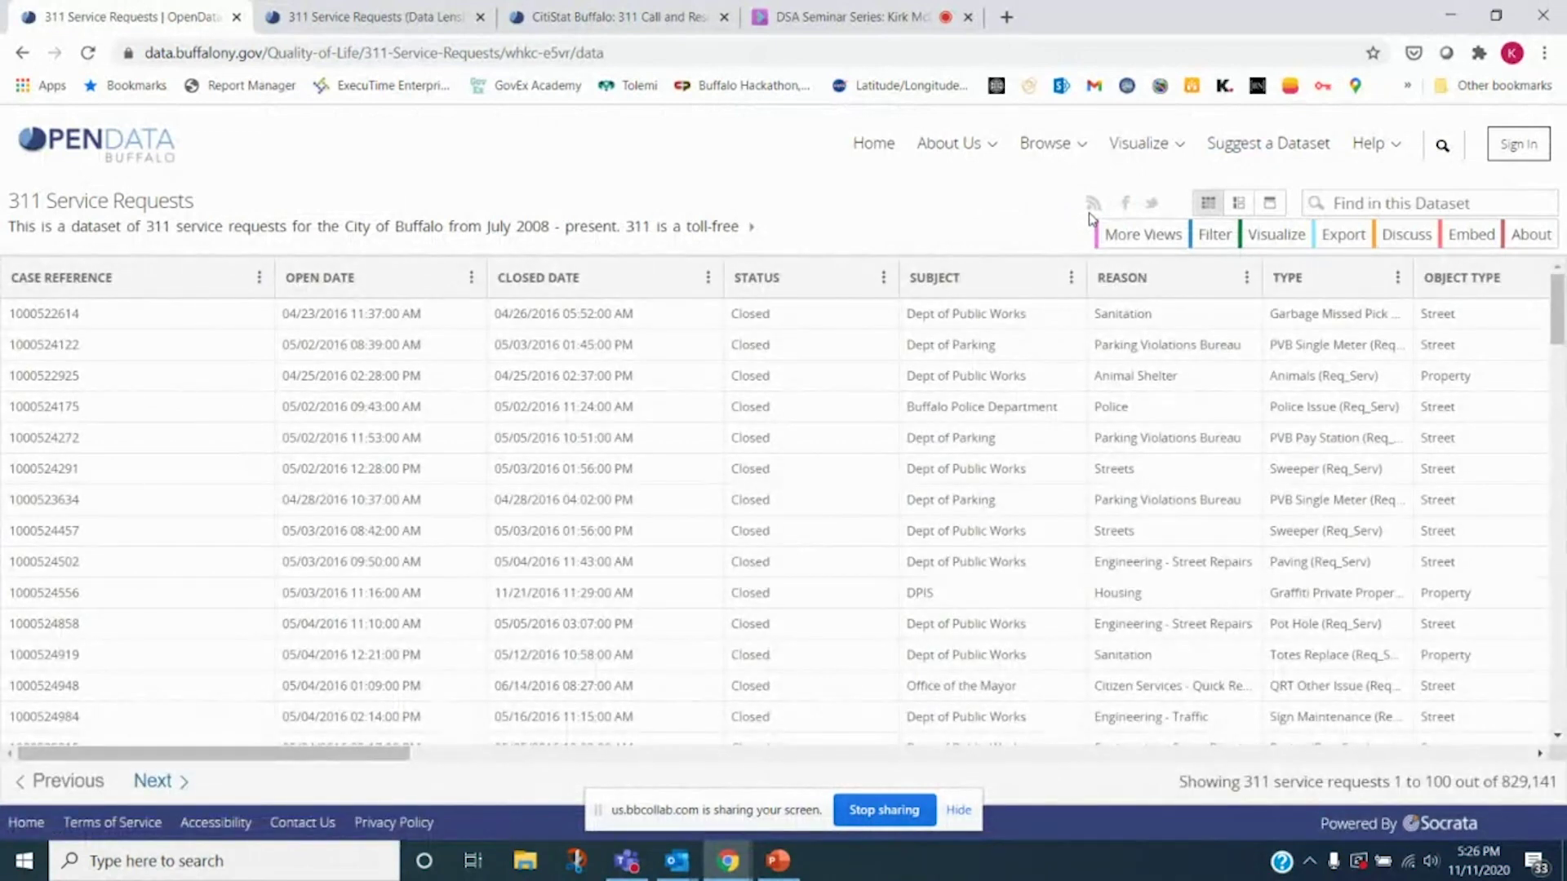
click(1343, 245)
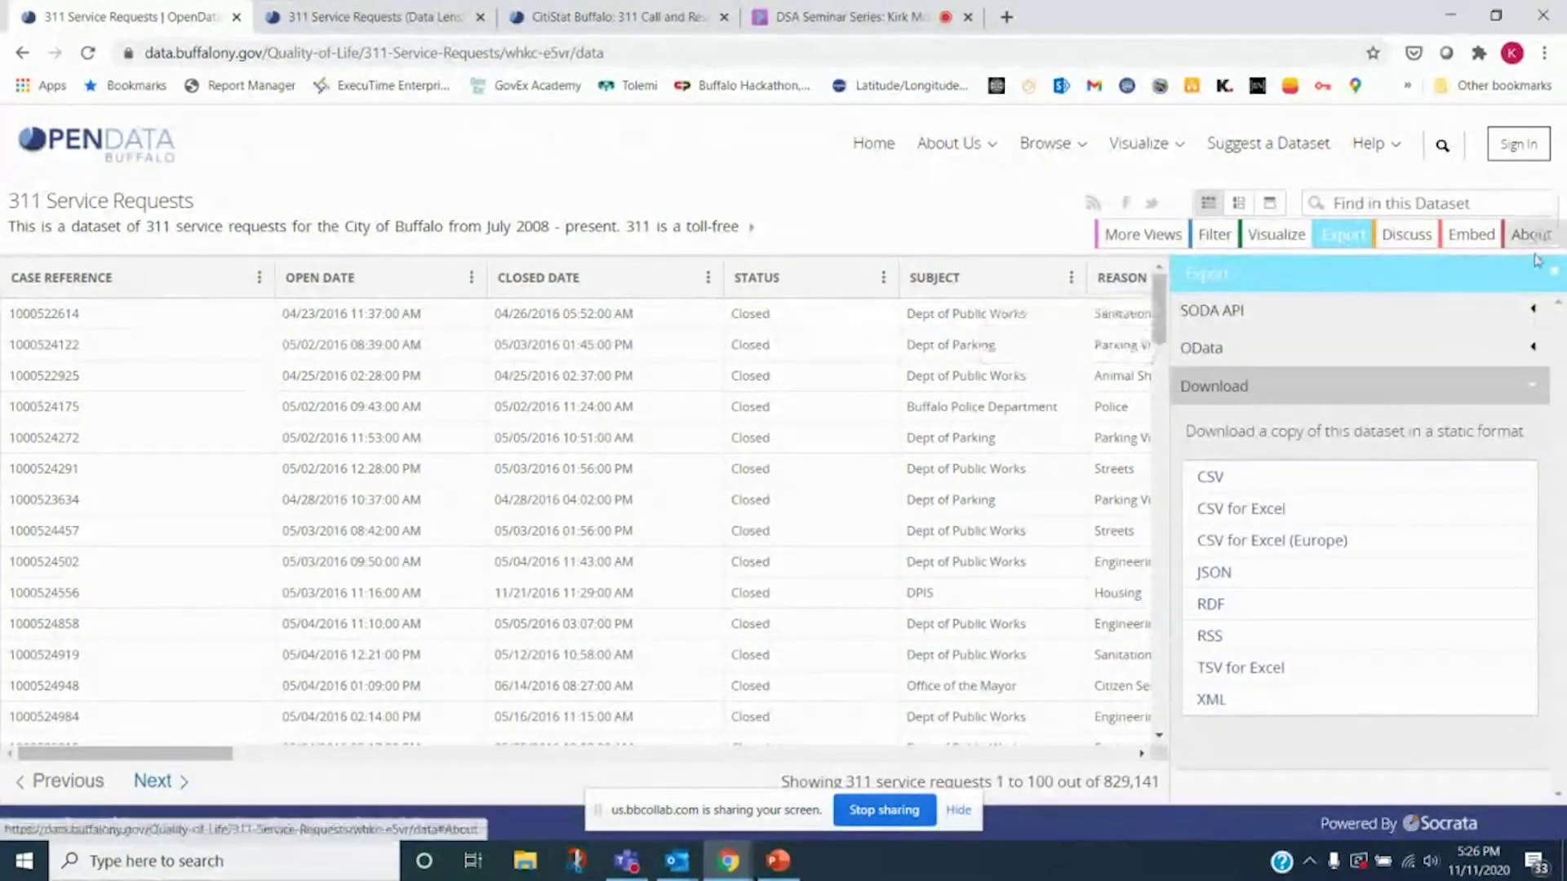
click(1556, 279)
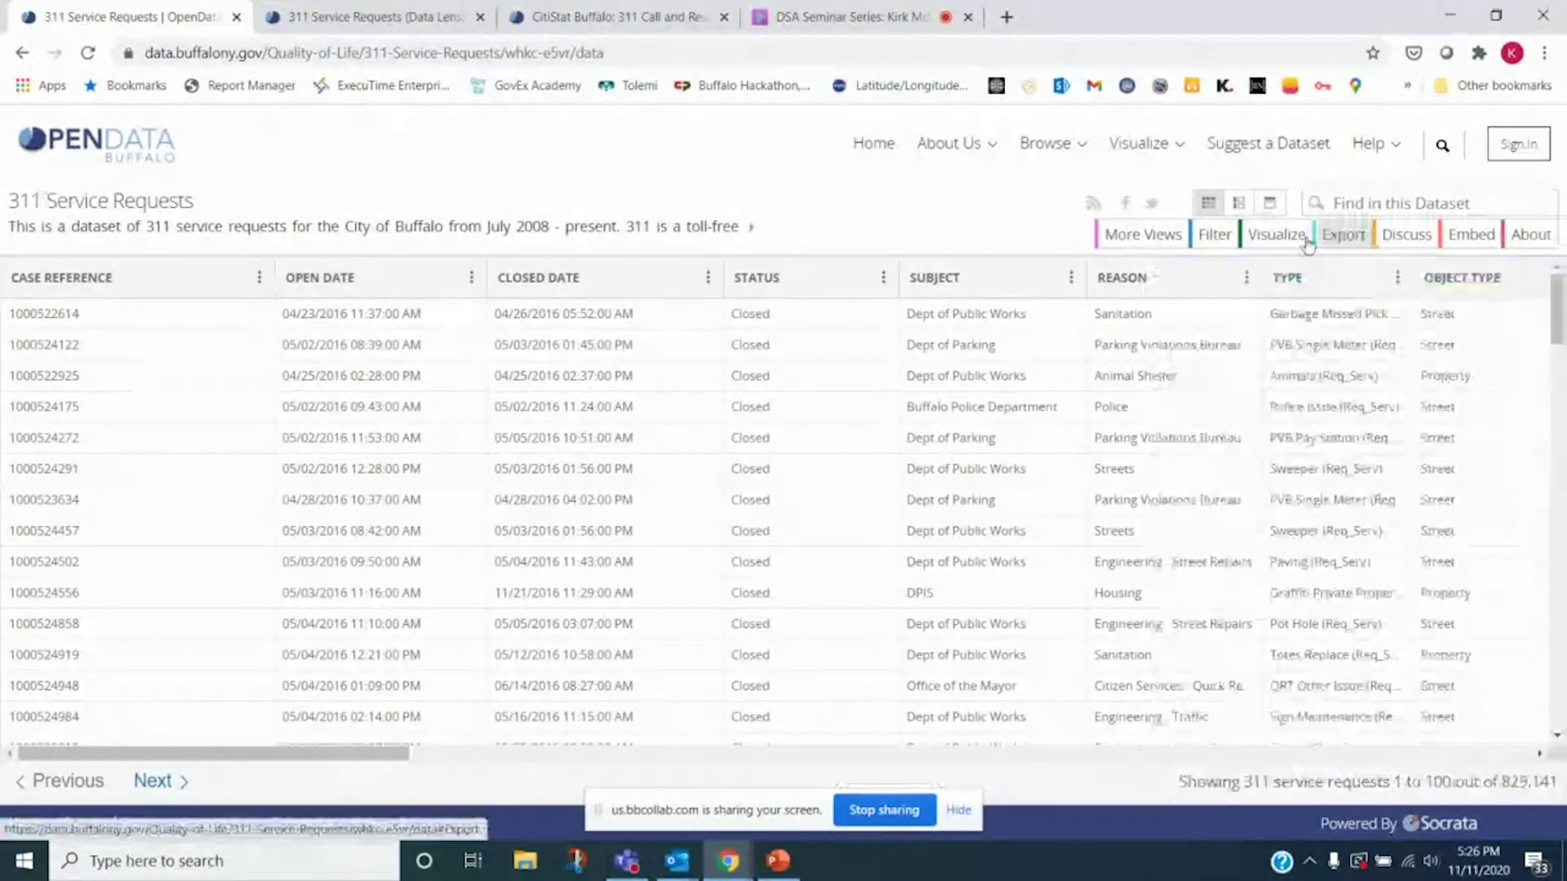
Add a filter condition where STATUS is Open, and check the number of matching requests
click(1212, 243)
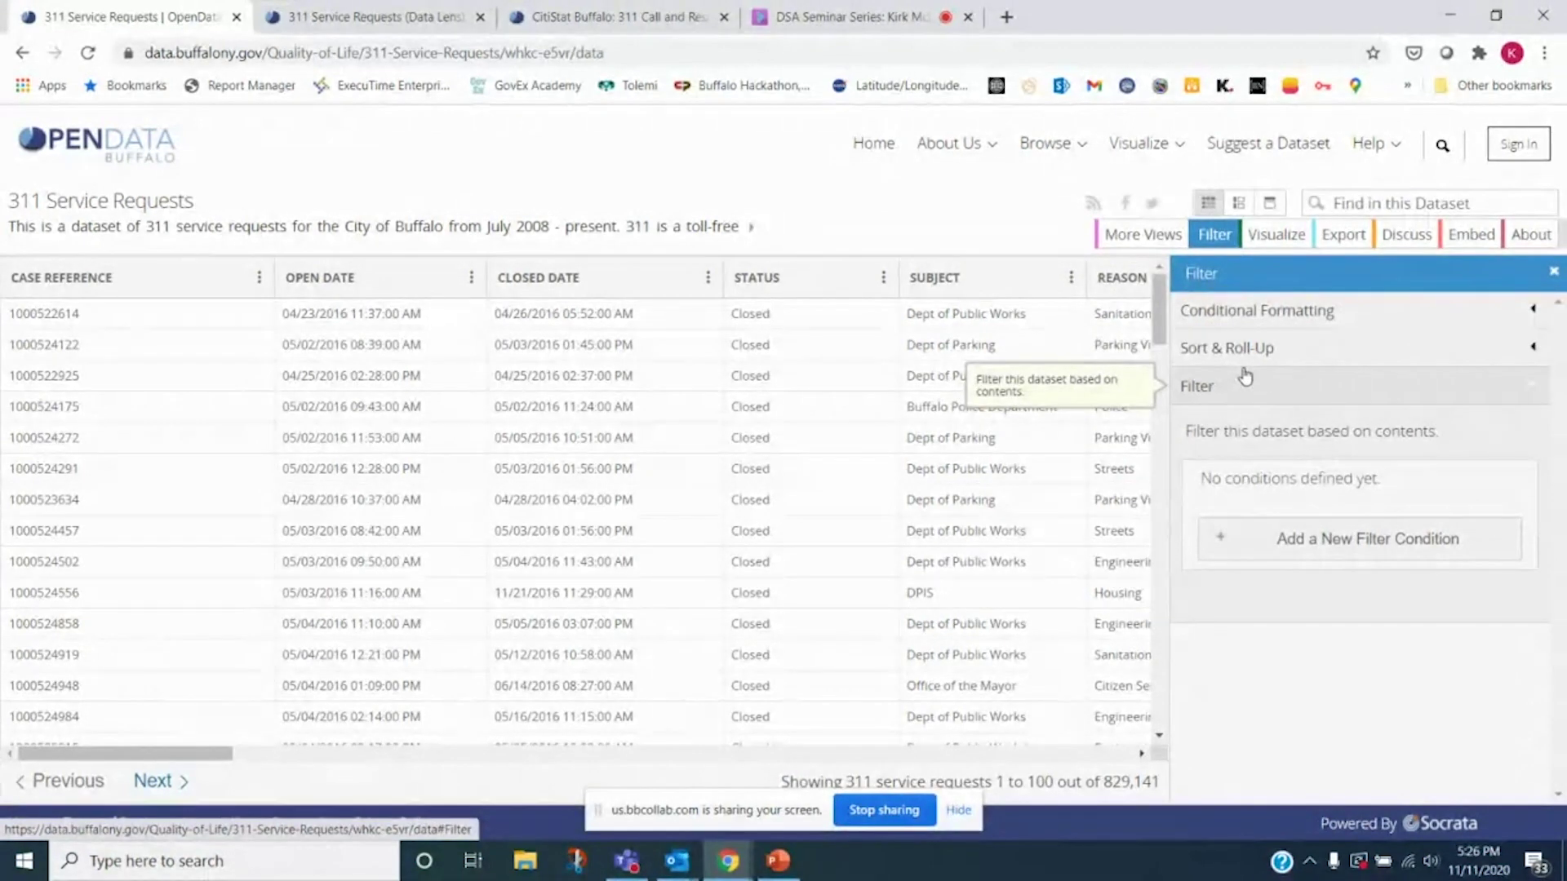
click(1328, 540)
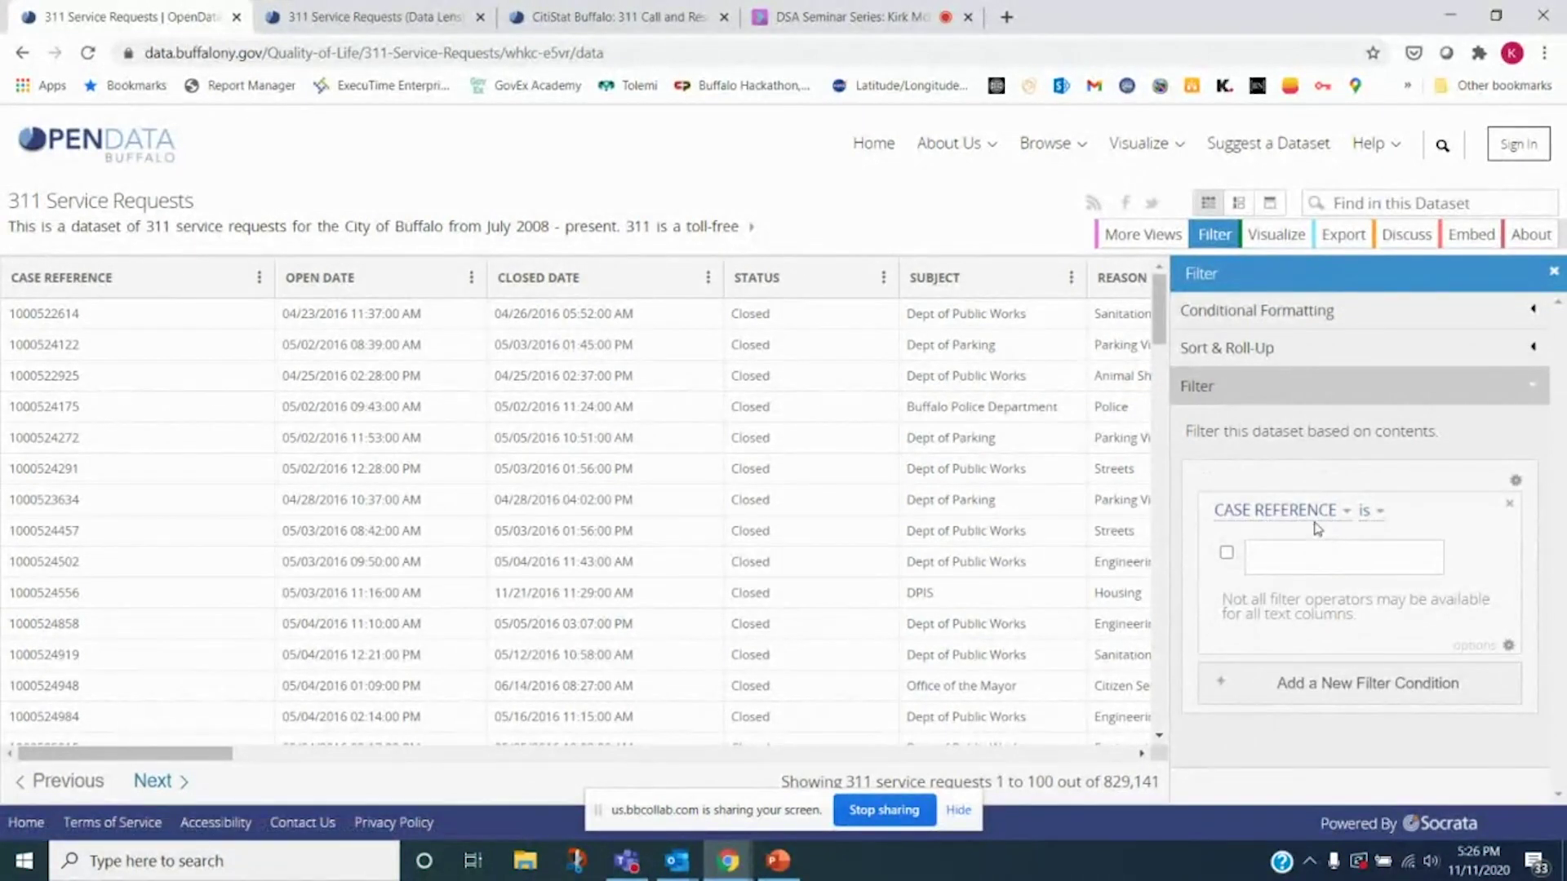
click(1310, 513)
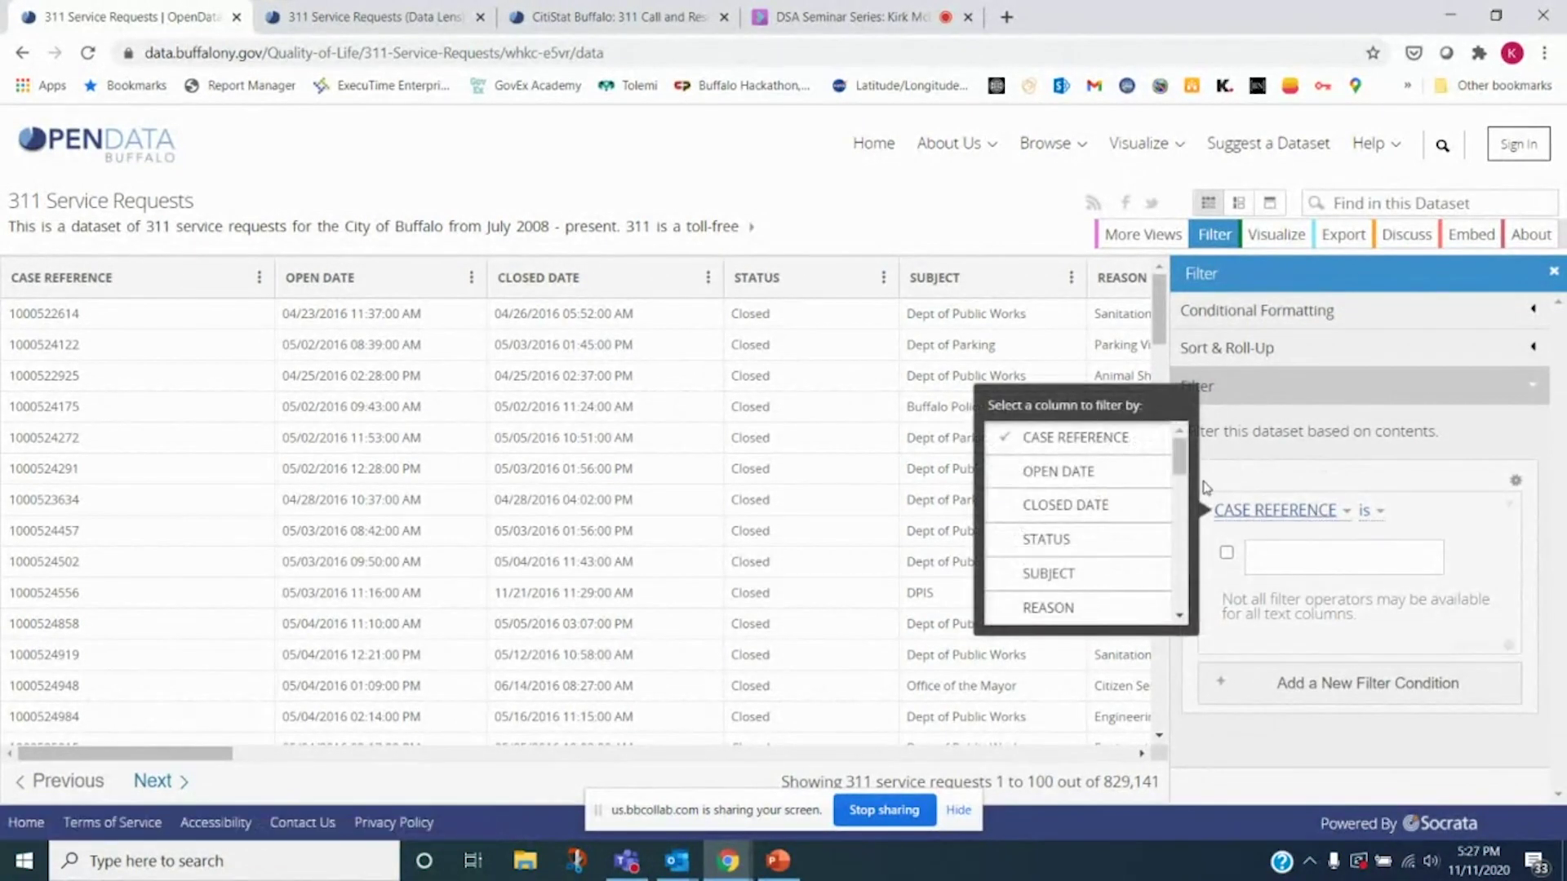
mouse_move(1180, 457)
mouse_down()
mouse_move(1178, 516)
mouse_move(1179, 480)
mouse_up()
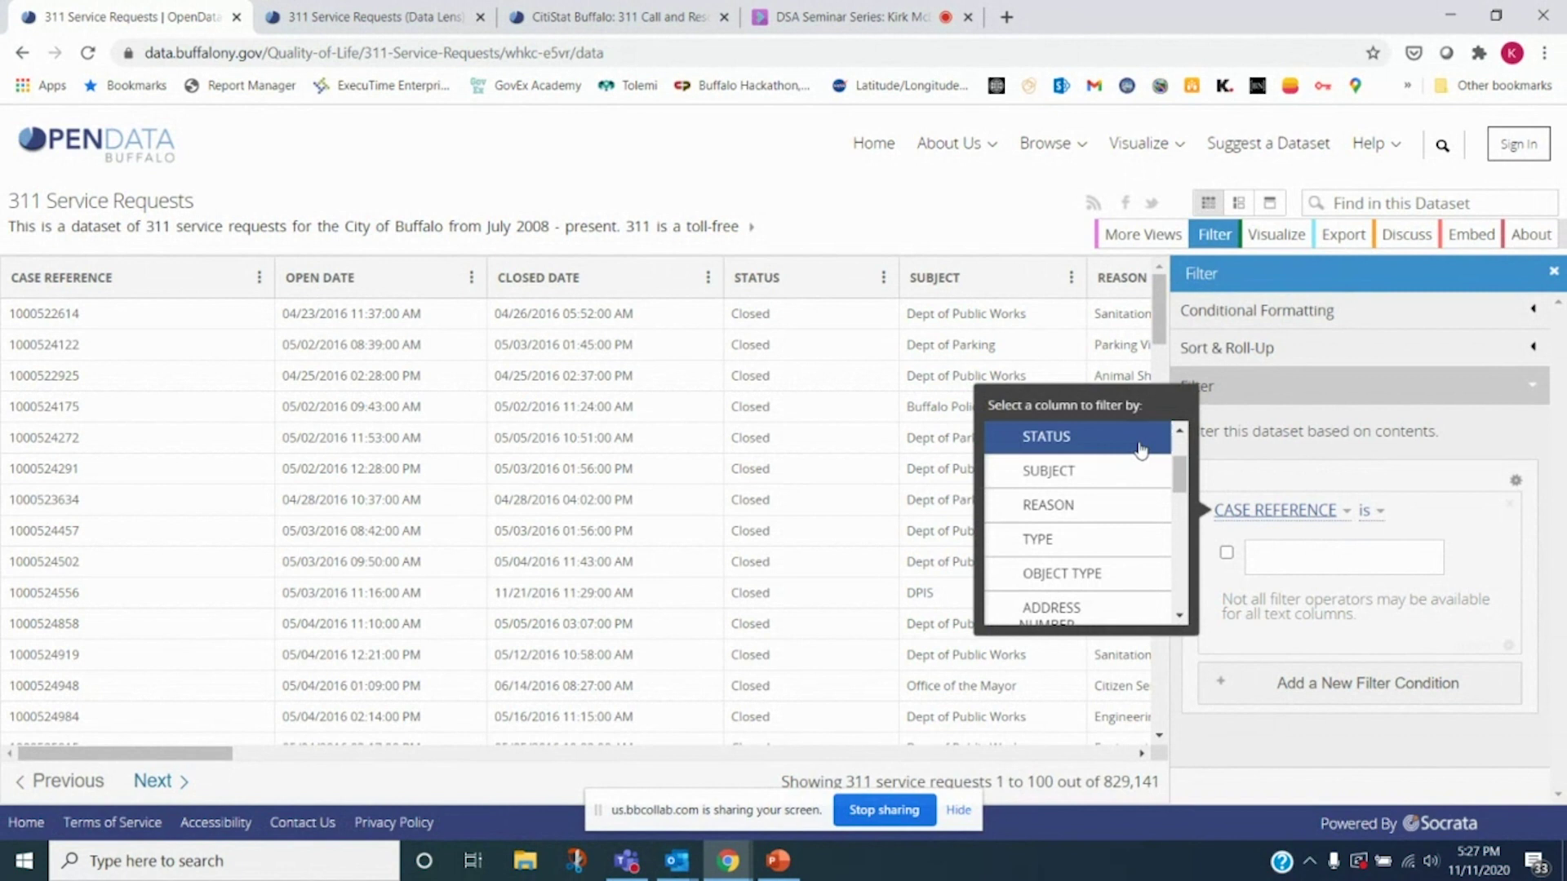
click(1047, 433)
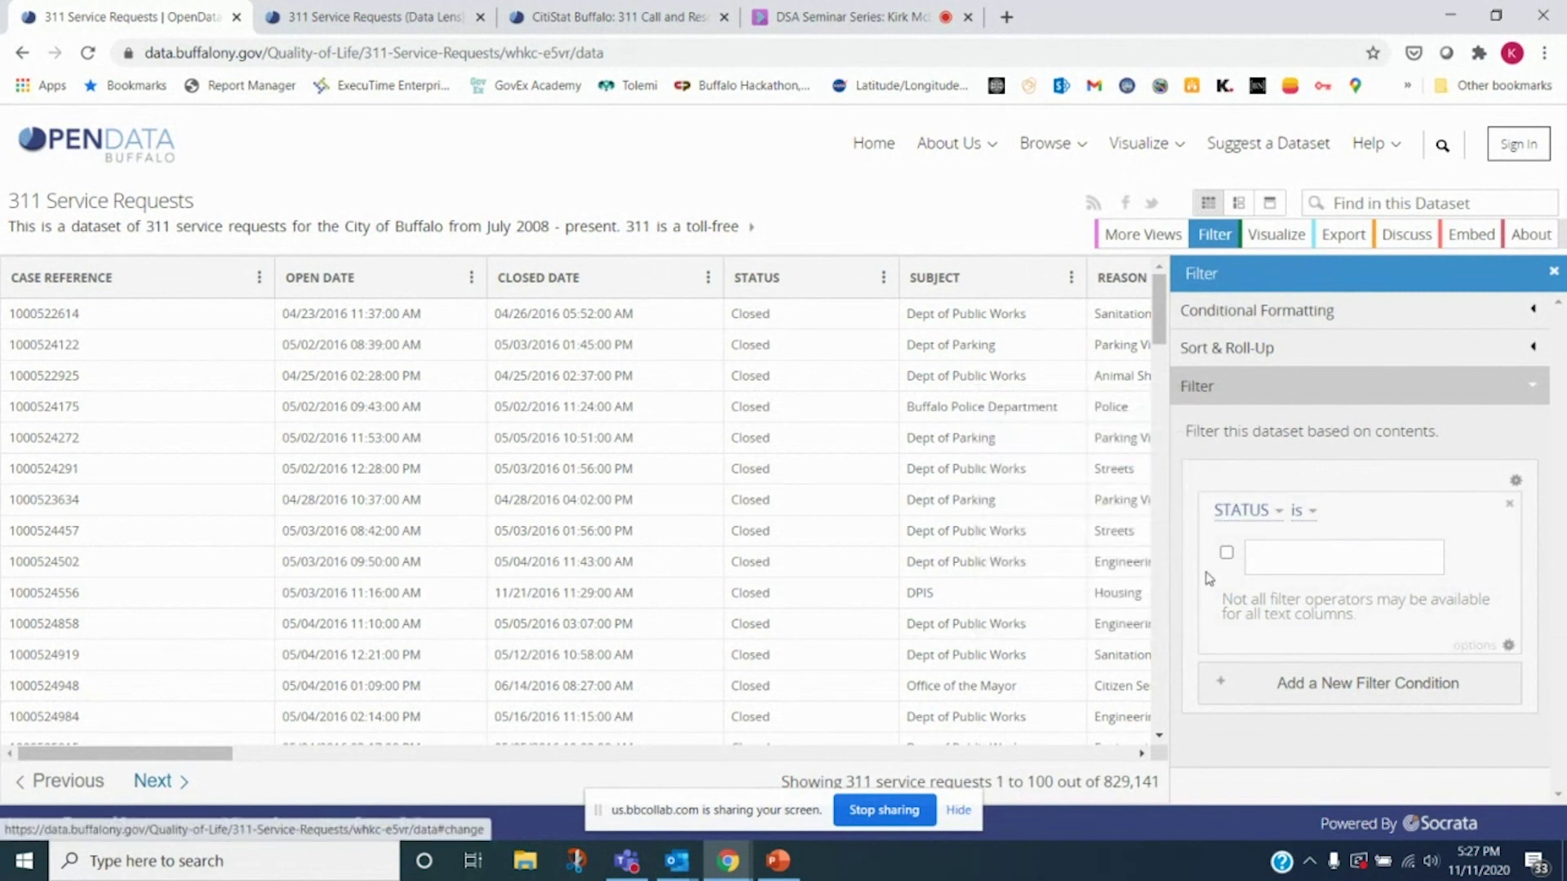
click(1262, 555)
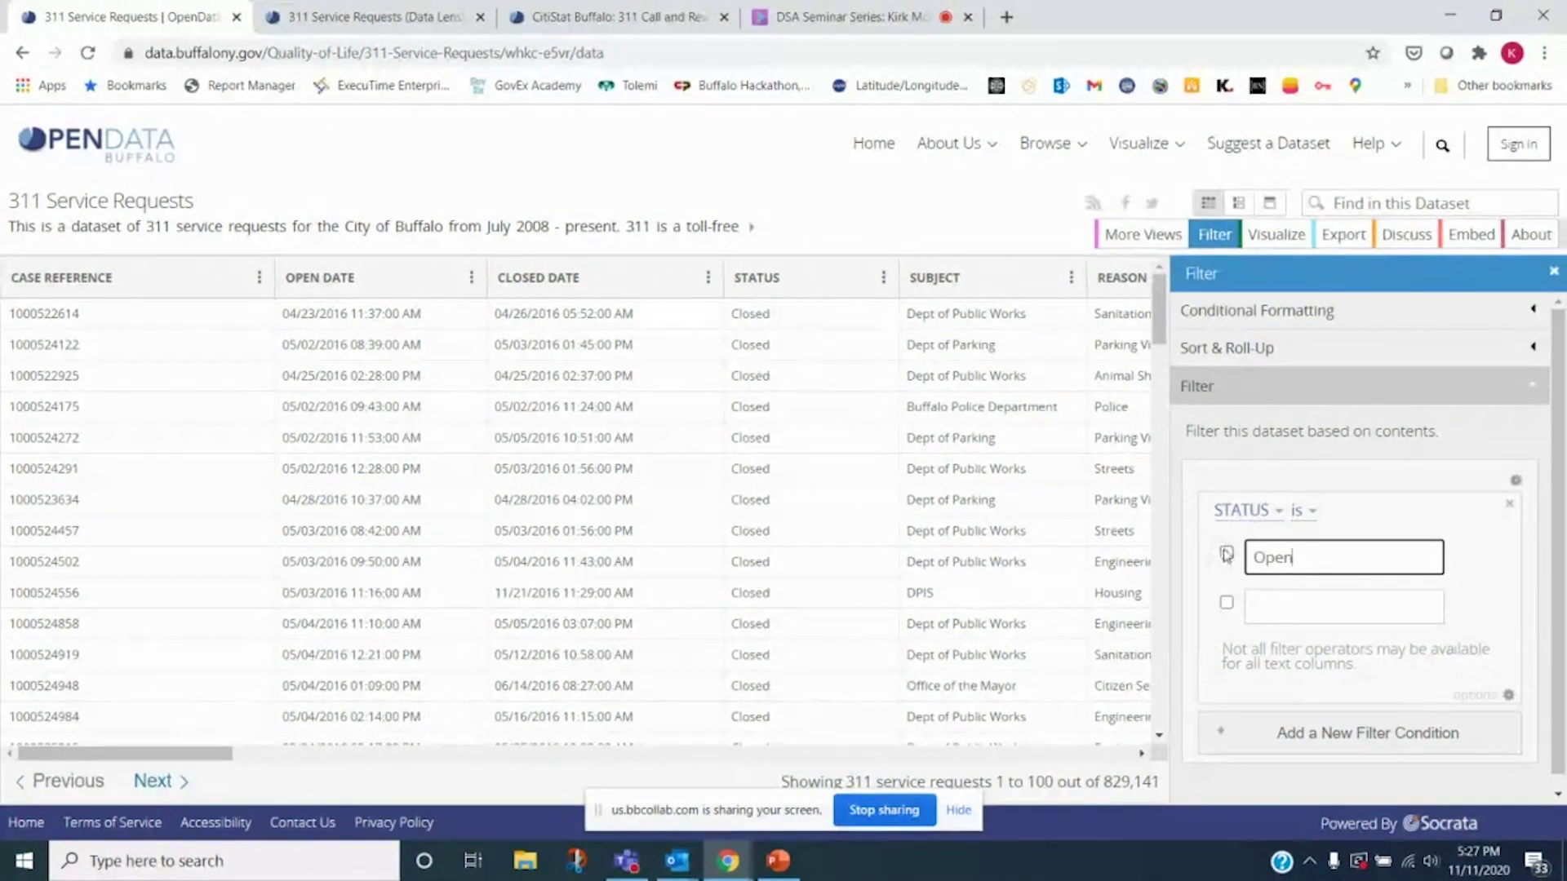
click(1226, 553)
scroll(1129, 538, down, 3)
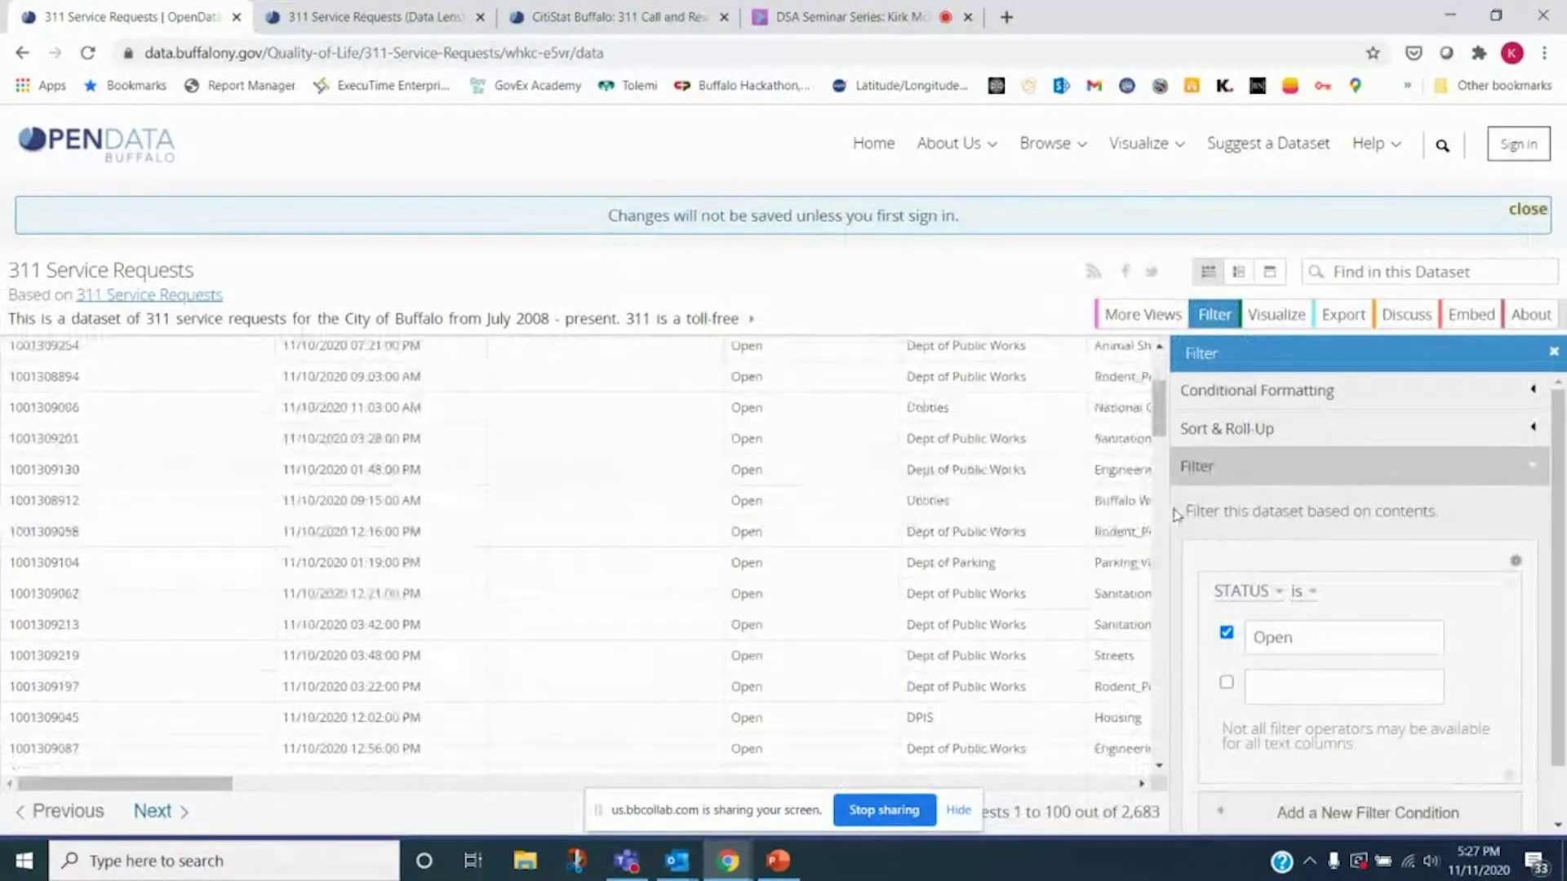
scroll(1175, 514, down, 1)
drag(1128, 818, 1162, 818)
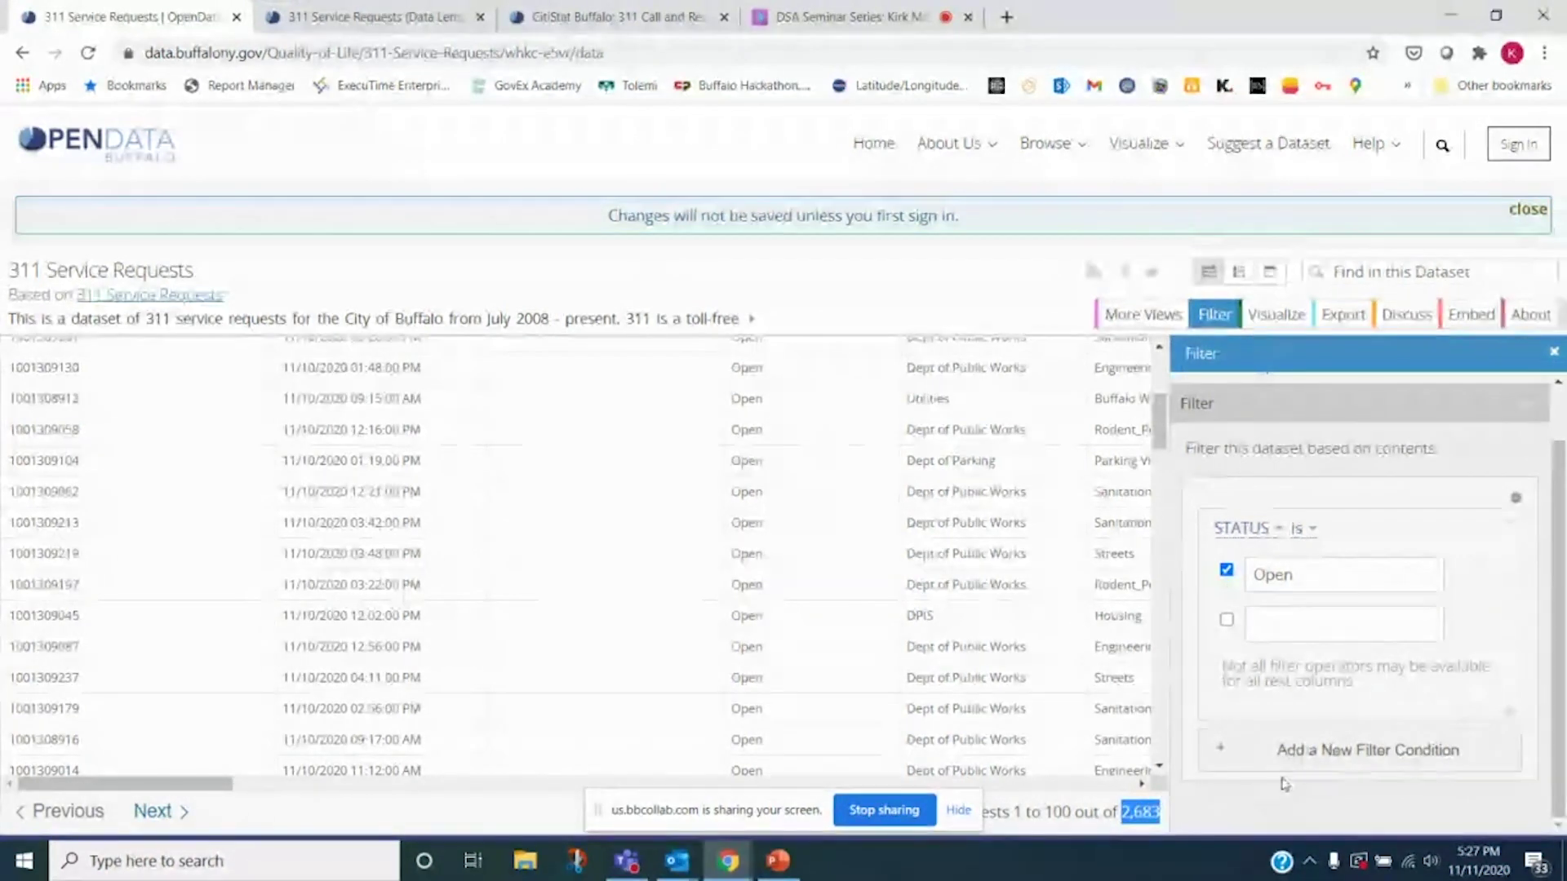
Add a second filter condition where SUBJECT contains "public works"
click(1277, 749)
scroll(1284, 657, down, 1)
click(1298, 646)
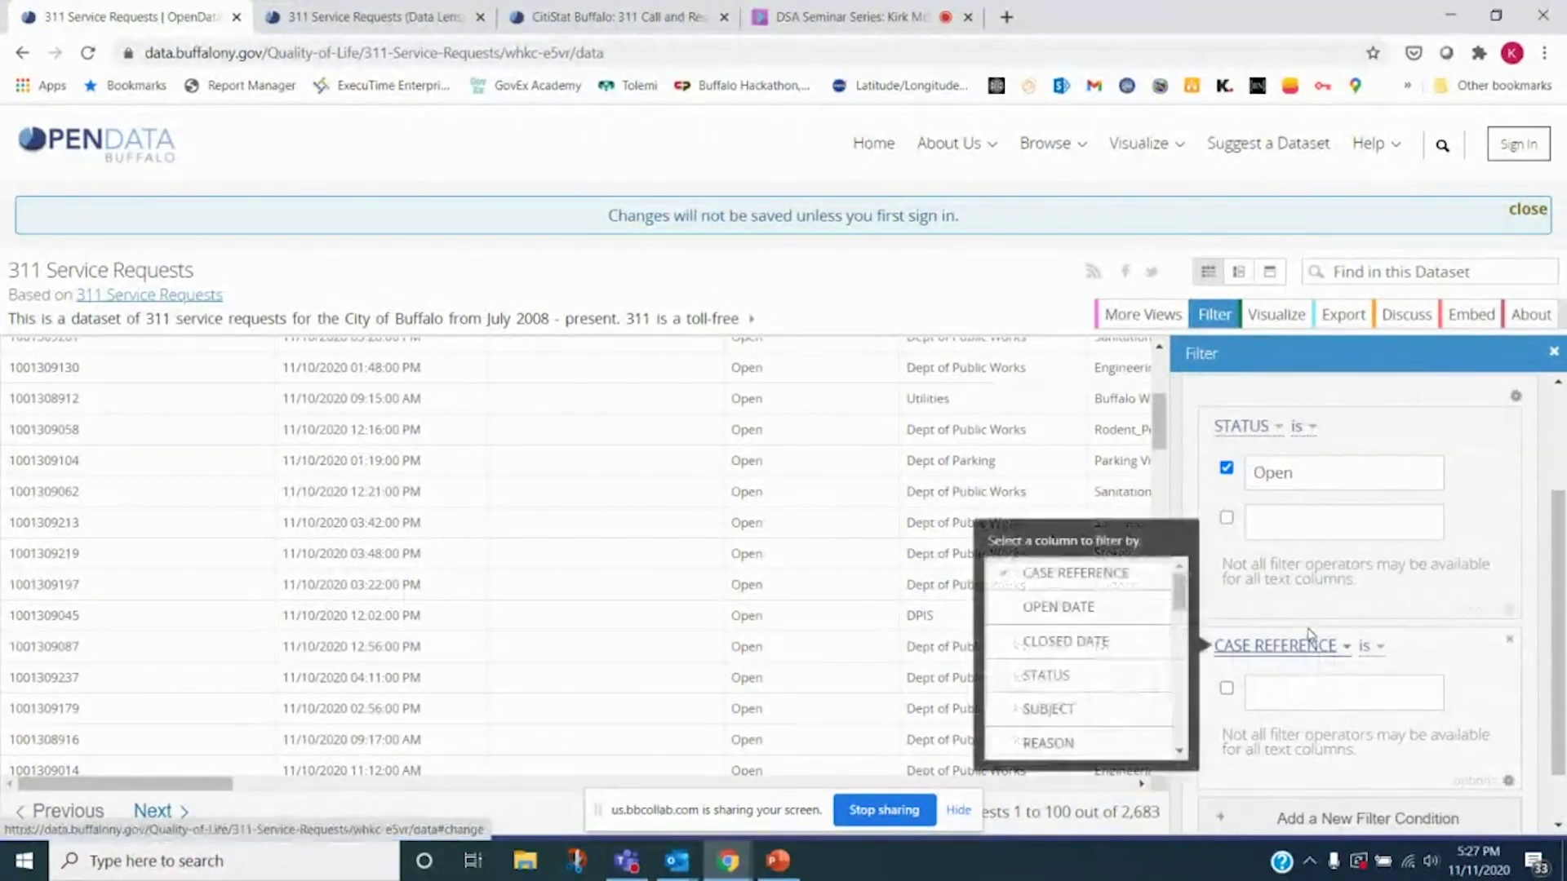
scroll(1127, 658, down, 3)
scroll(1185, 621, up, 3)
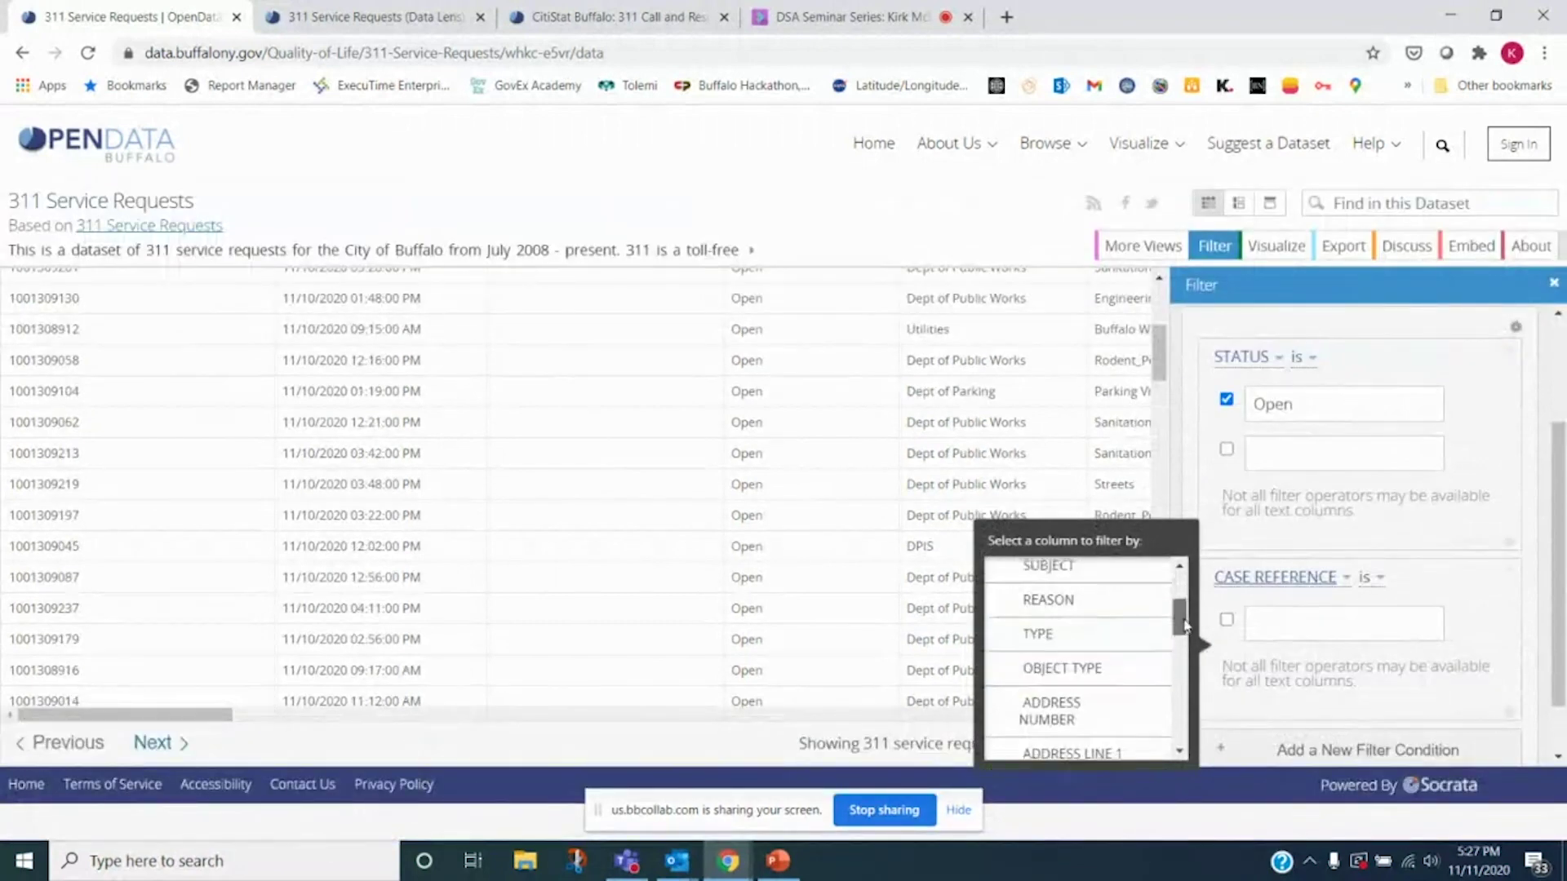
scroll(914, 551, up, 3)
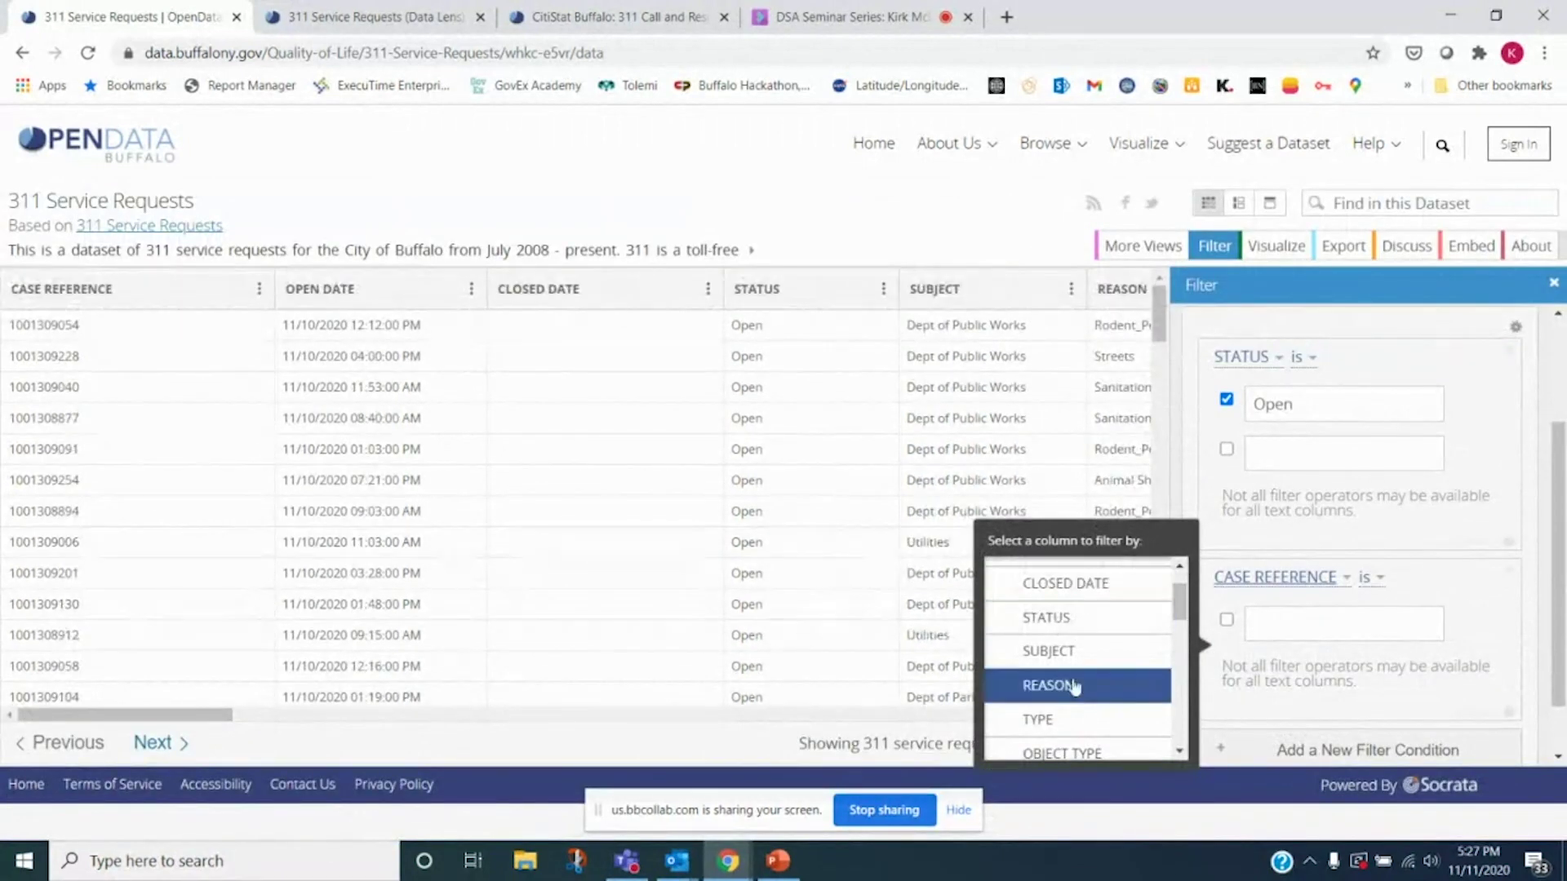
click(1123, 650)
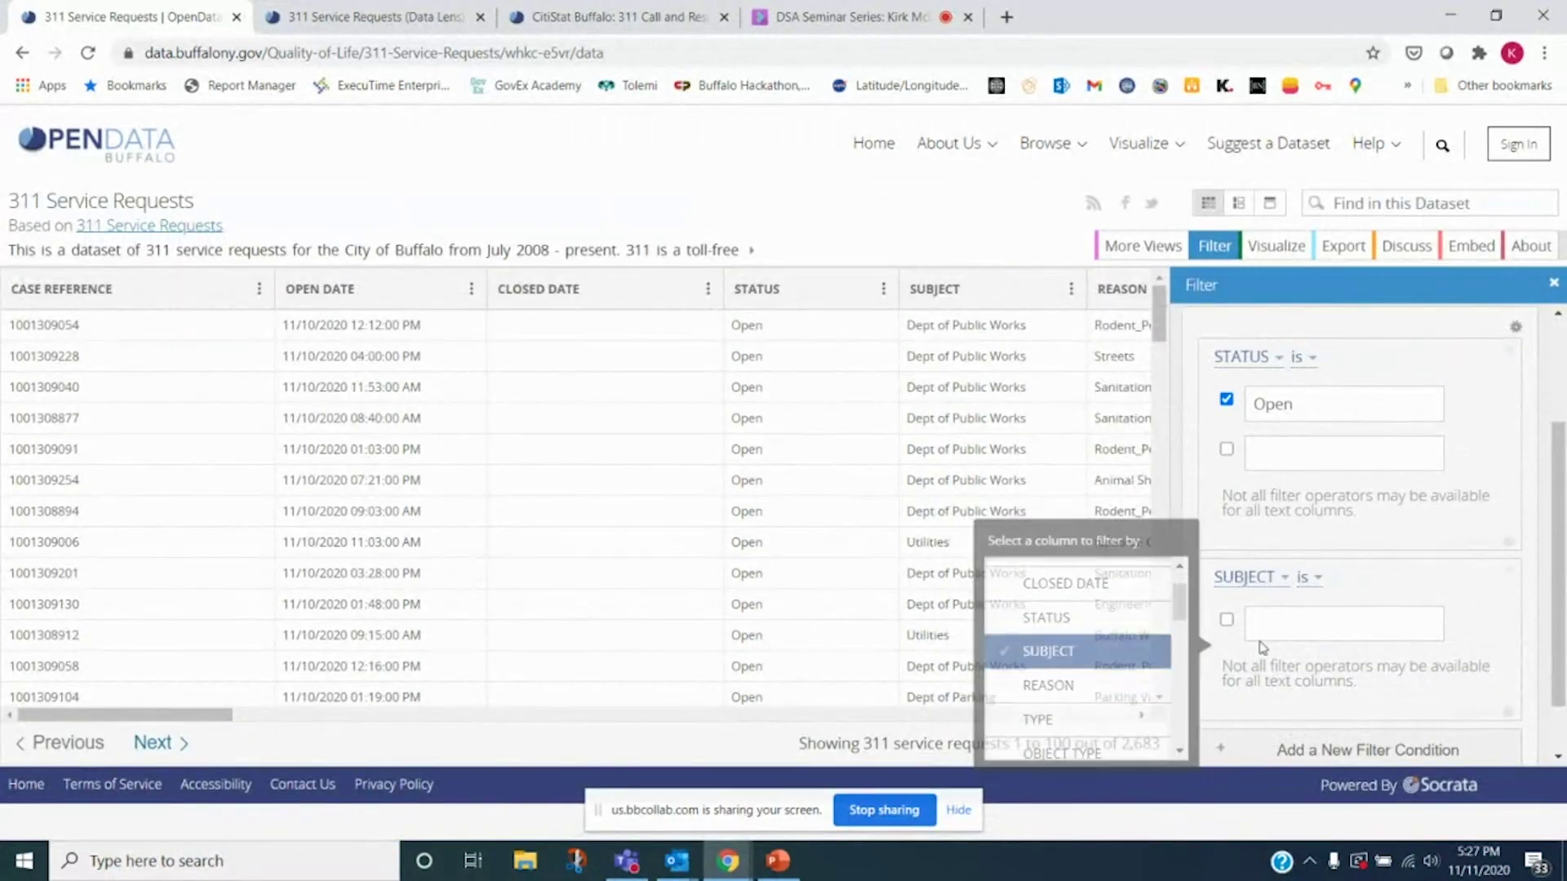
click(1310, 581)
click(1240, 608)
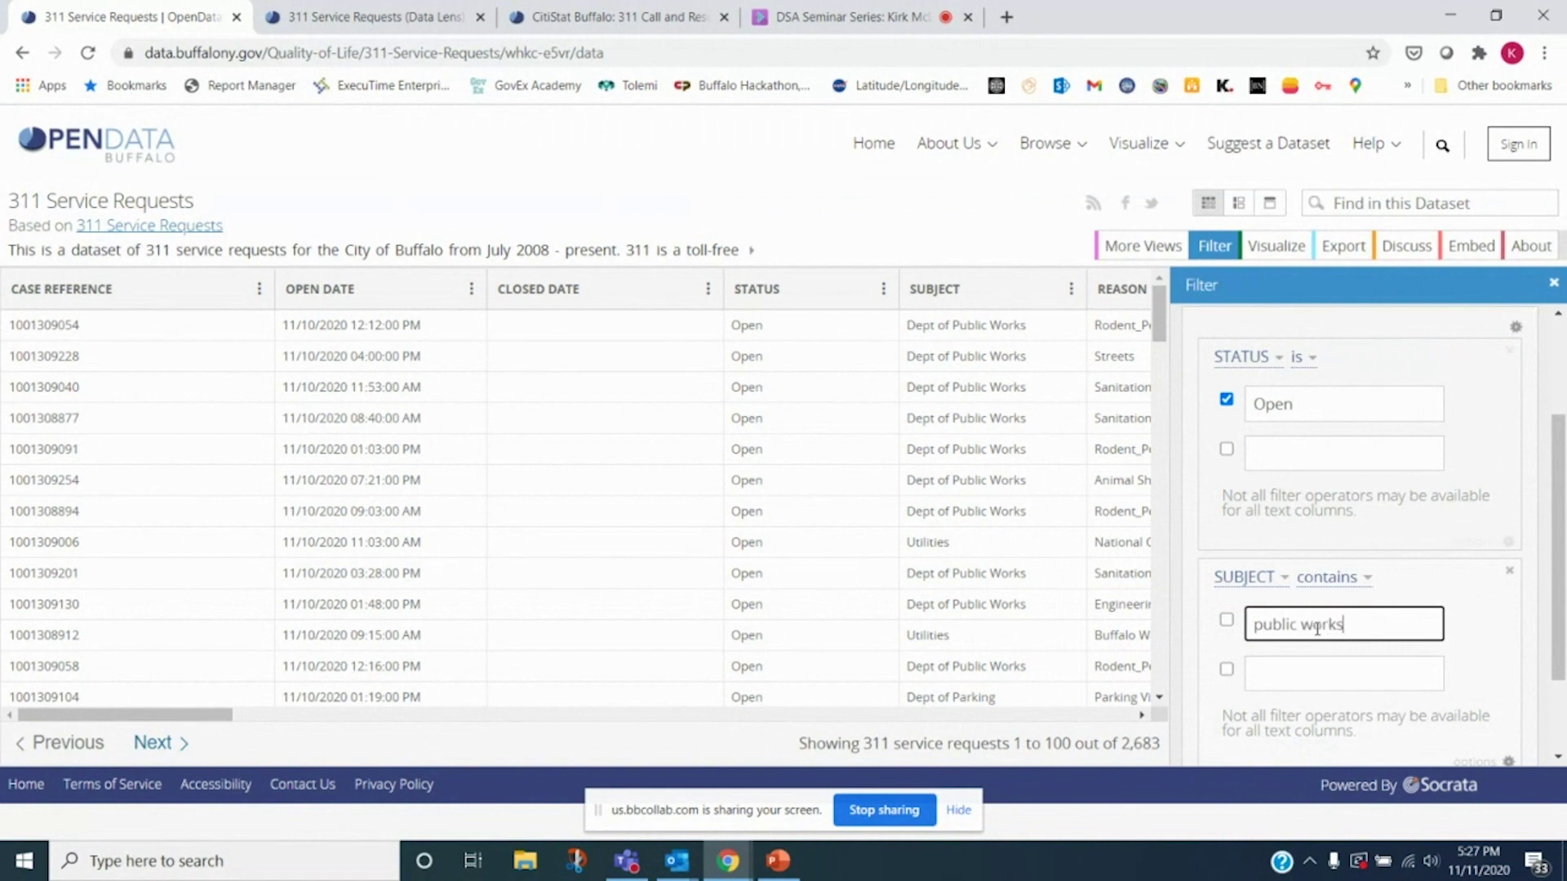
click(1330, 580)
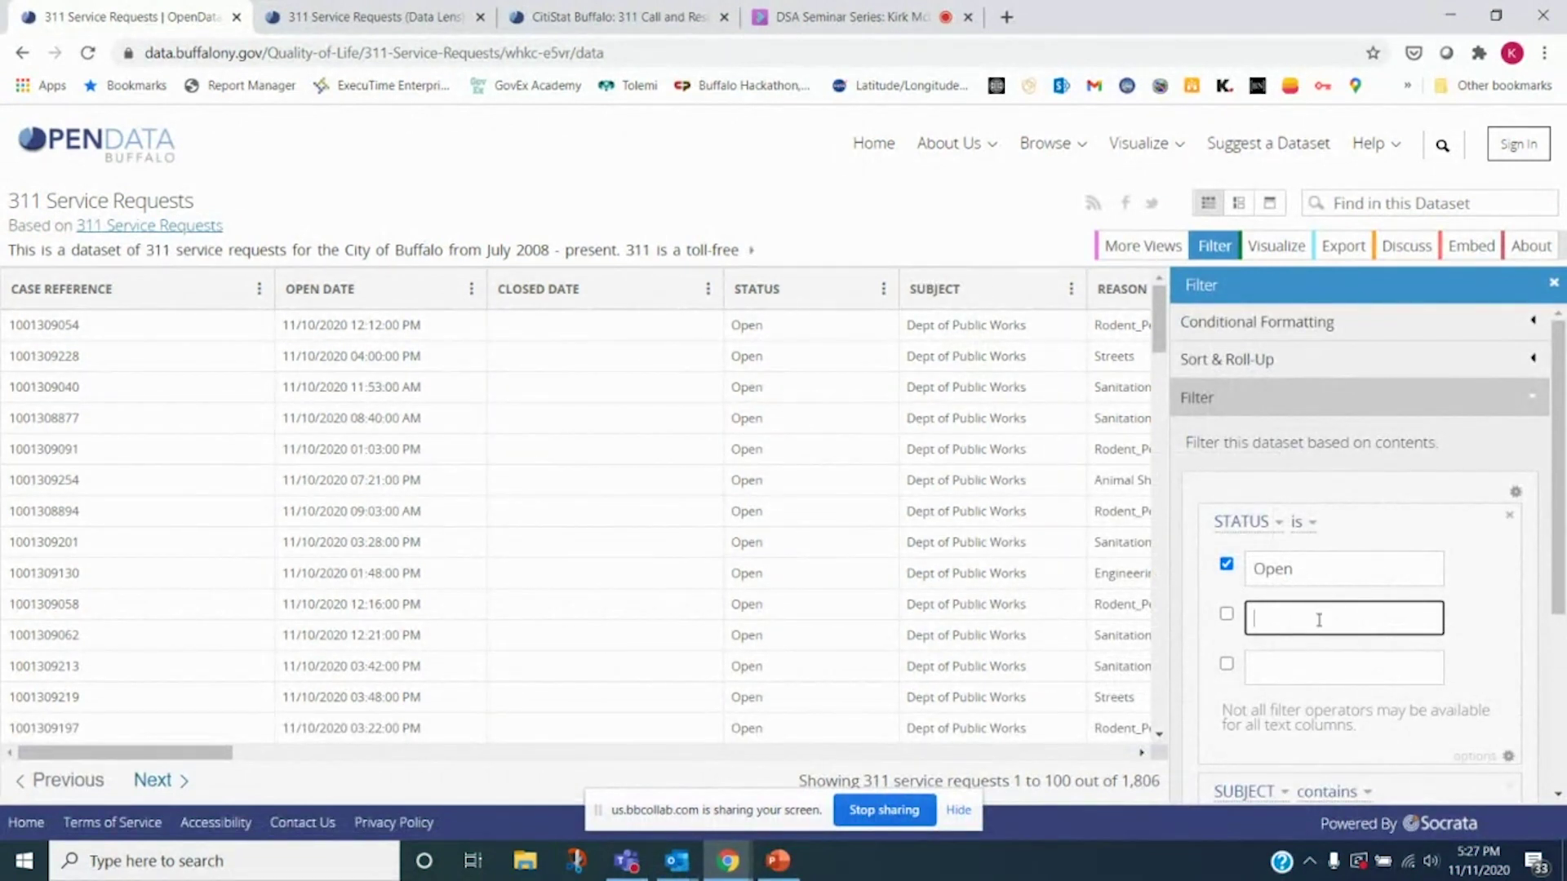
Check how many service requests match both the STATUS and SUBJECT conditions
scroll(1388, 604, down, 3)
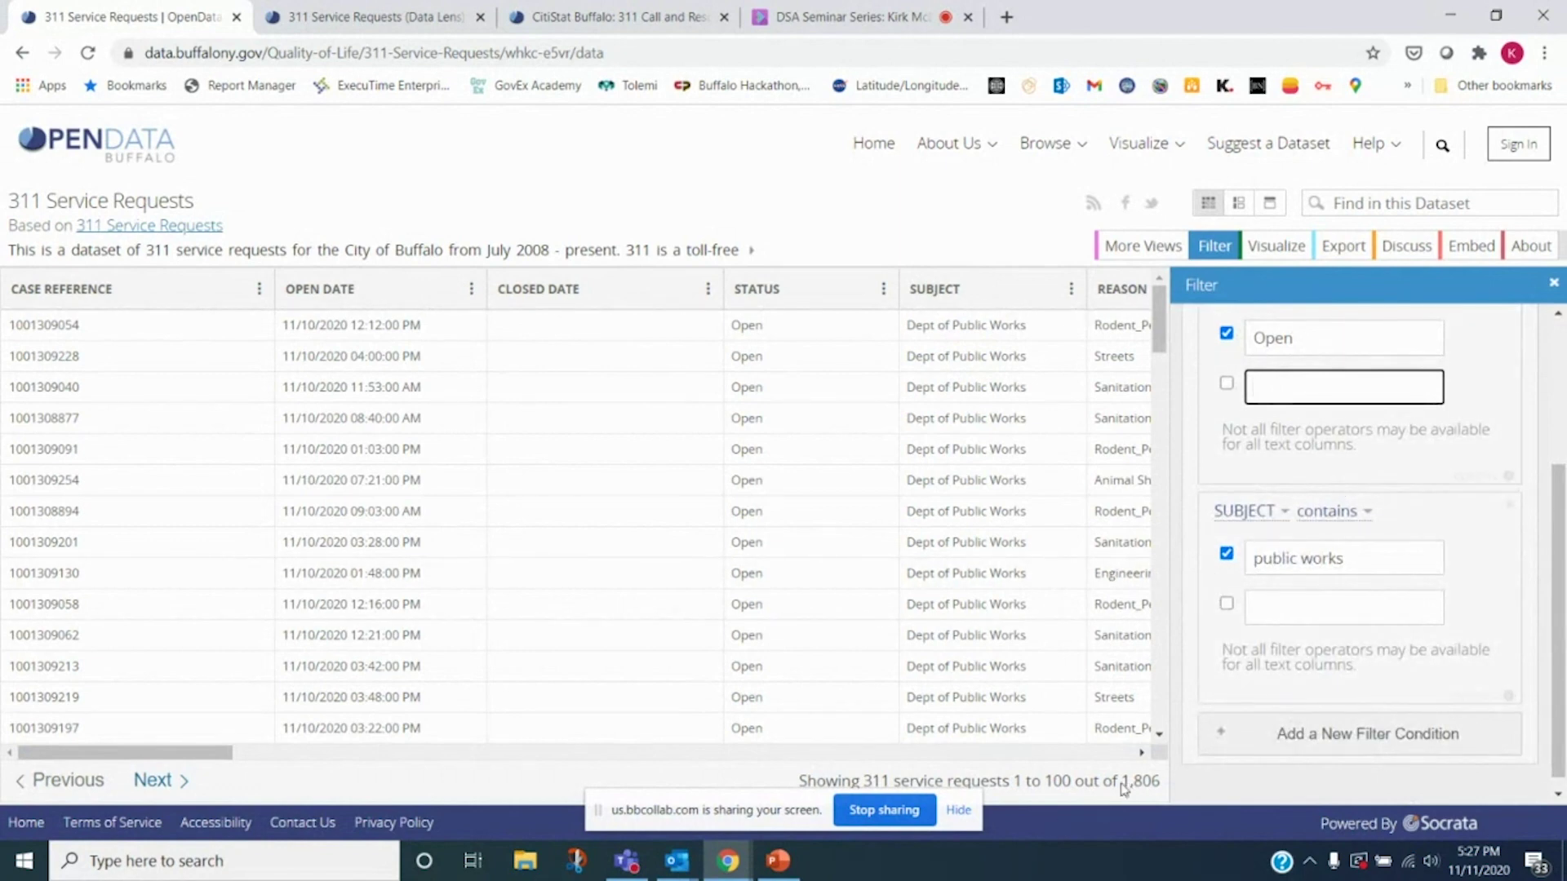
drag(1123, 782, 1160, 782)
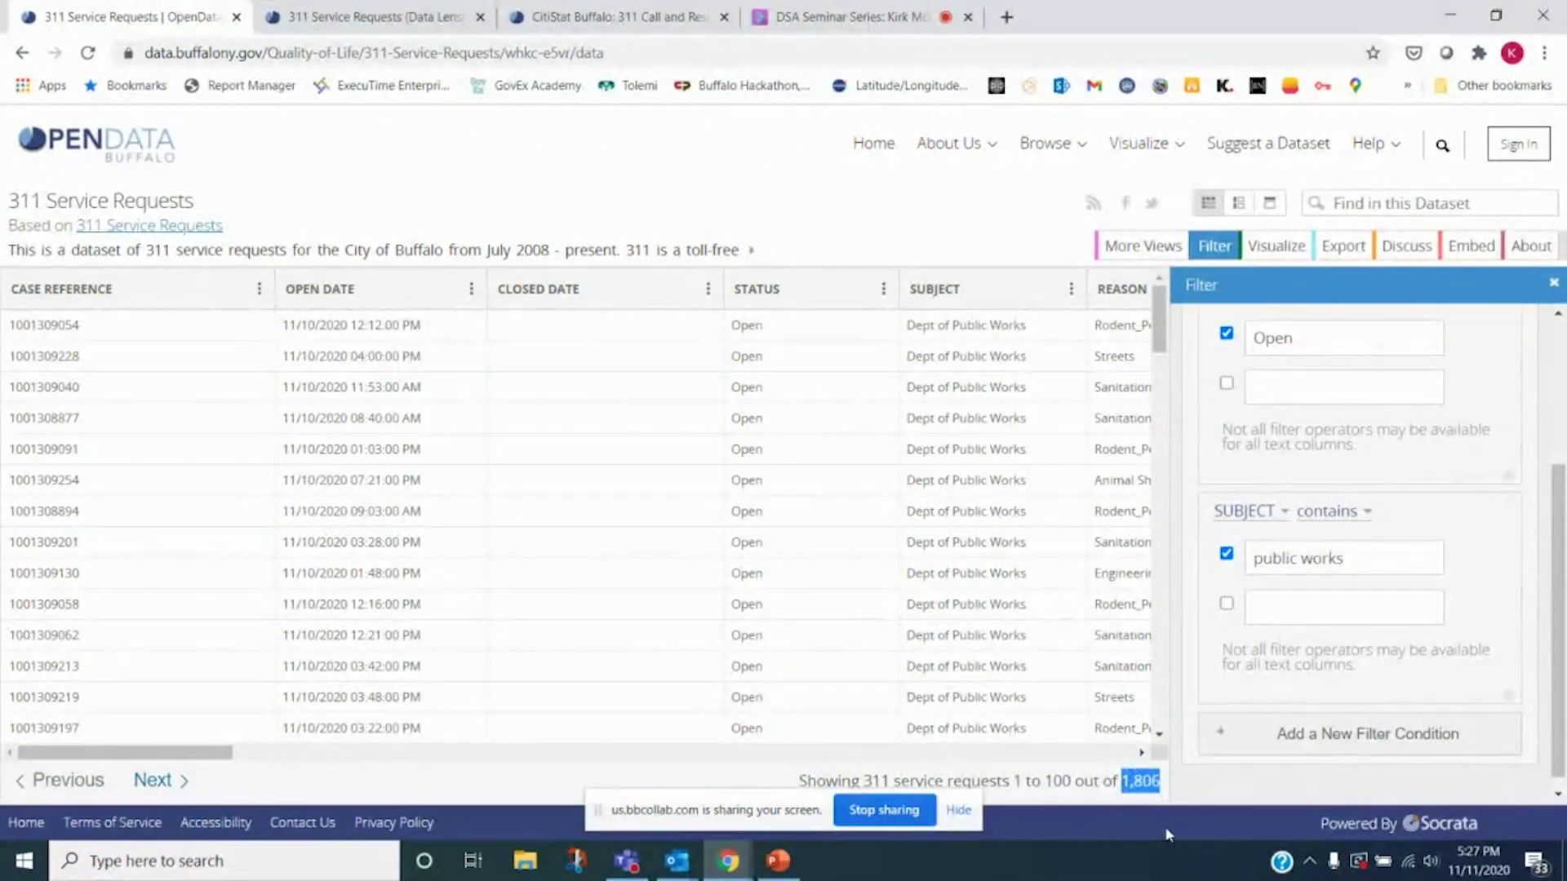
click(1136, 783)
drag(1124, 782, 1160, 784)
scroll(1564, 611, down, 1)
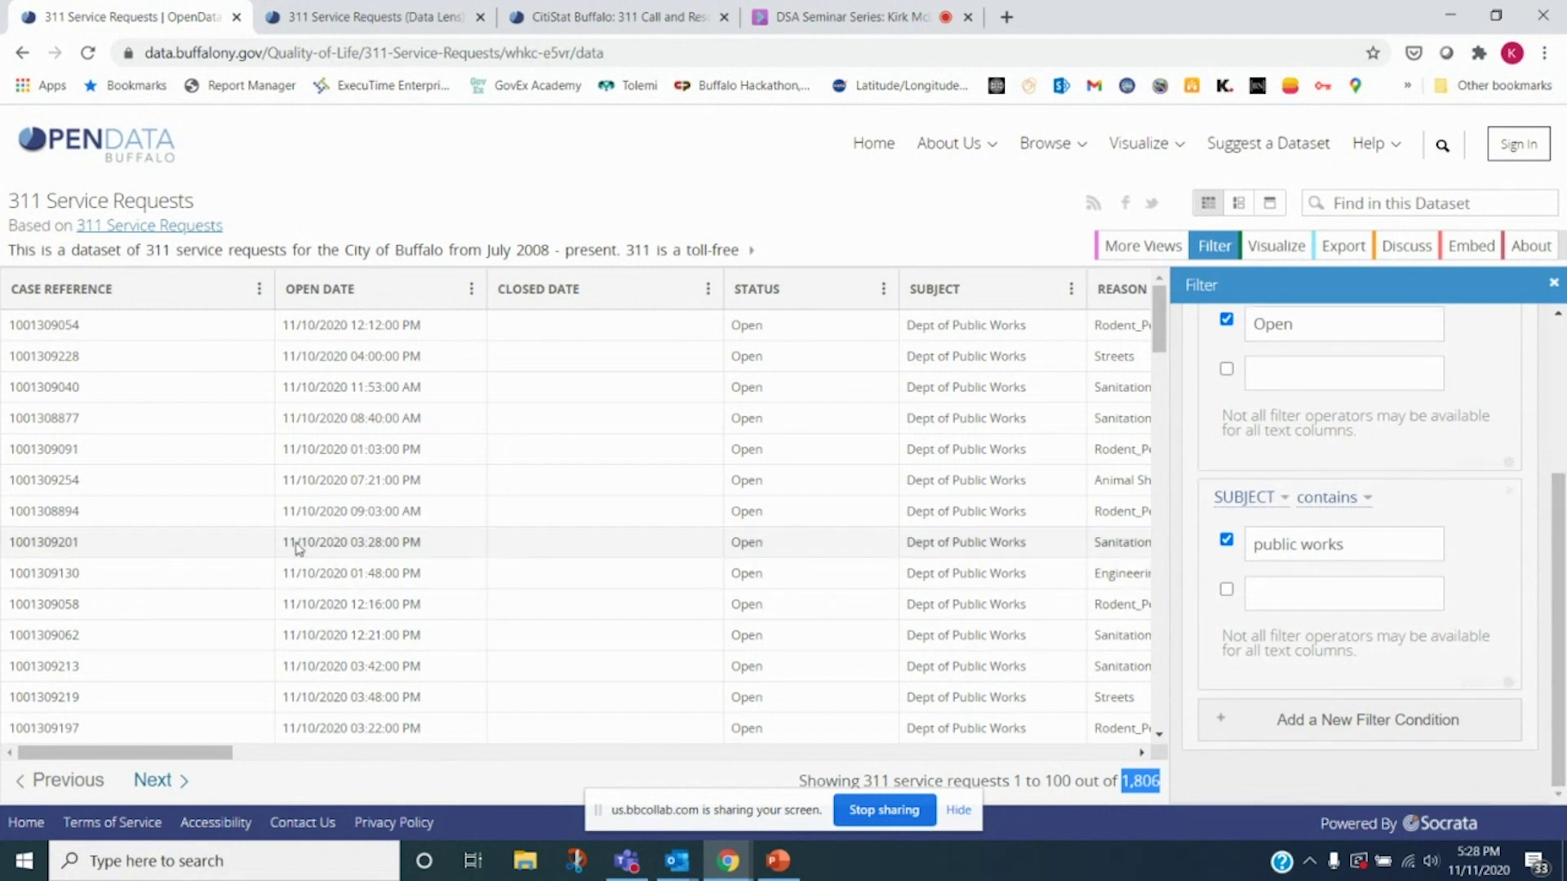
Review the export options and download formats available for the filtered requests
click(1347, 236)
click(1345, 396)
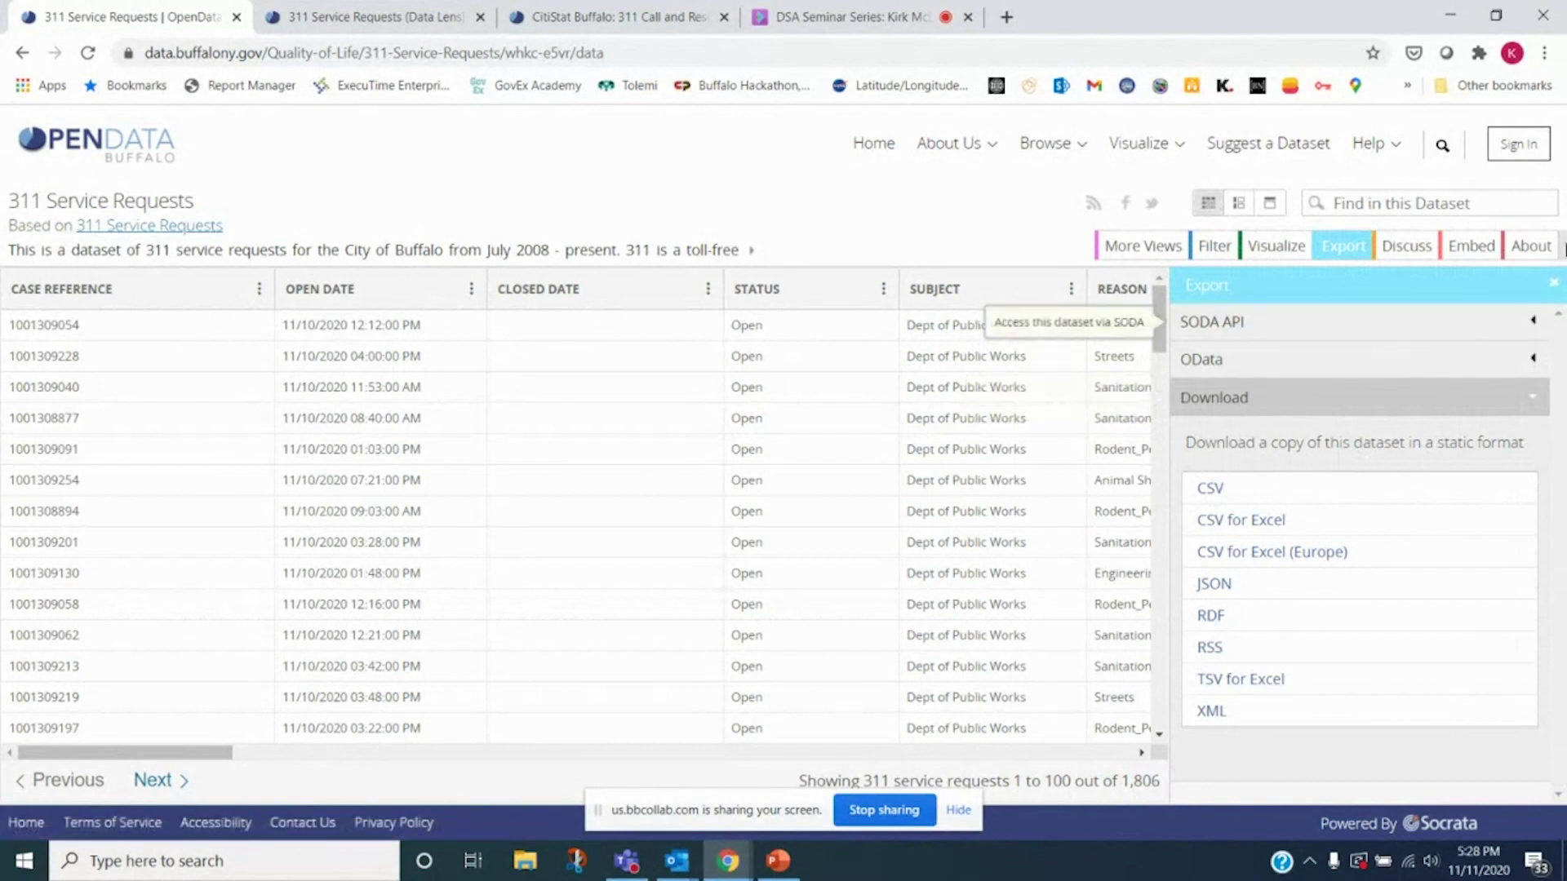
click(1554, 284)
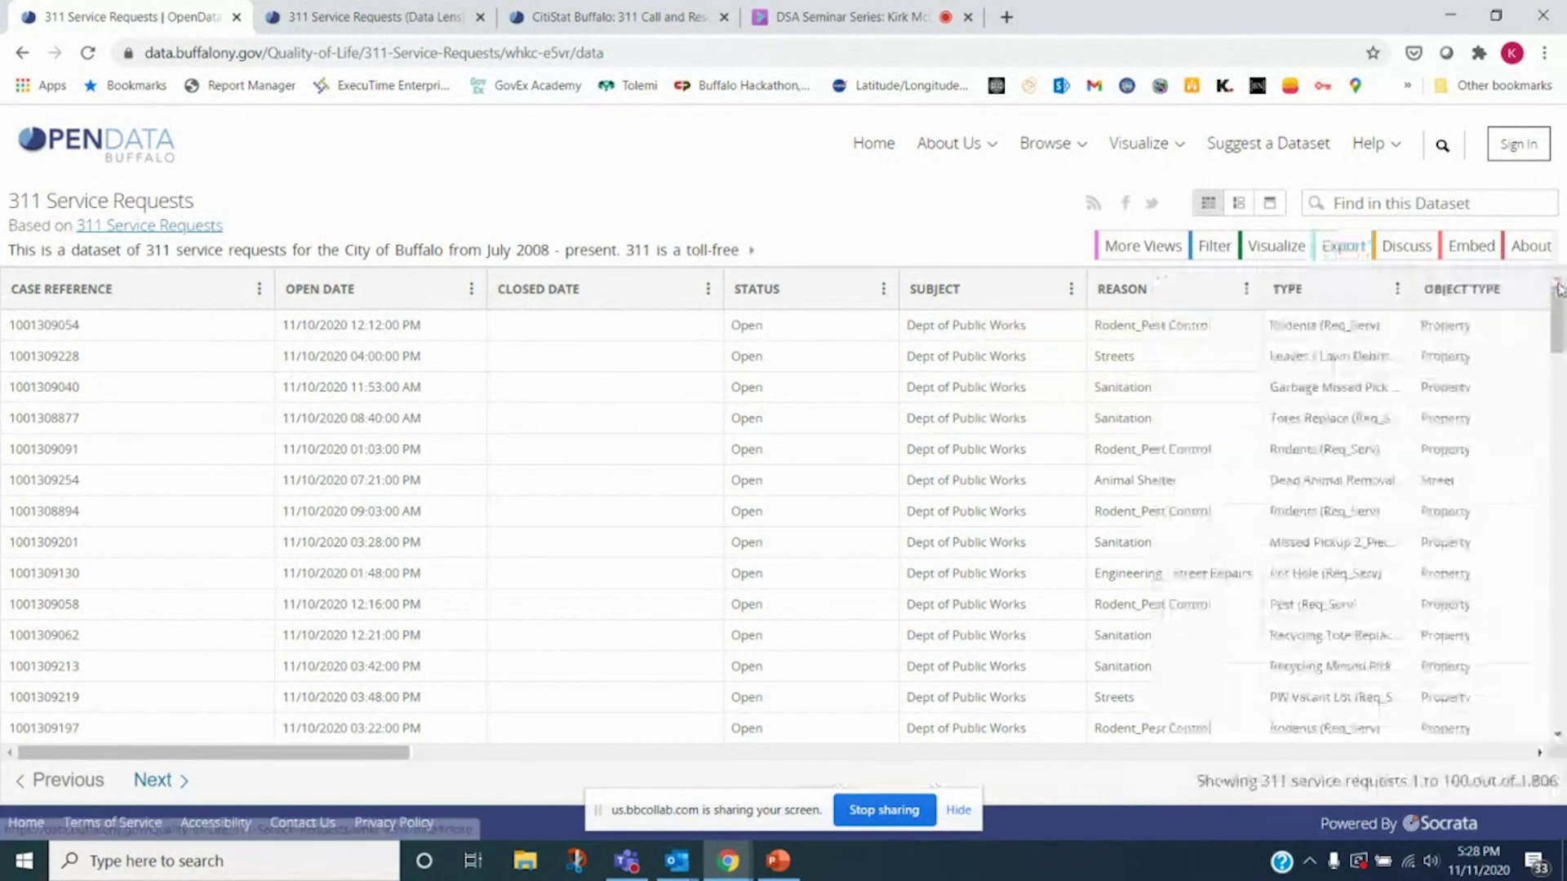
Look at the Visualize, Discuss and Embed options for the filtered view
click(1277, 246)
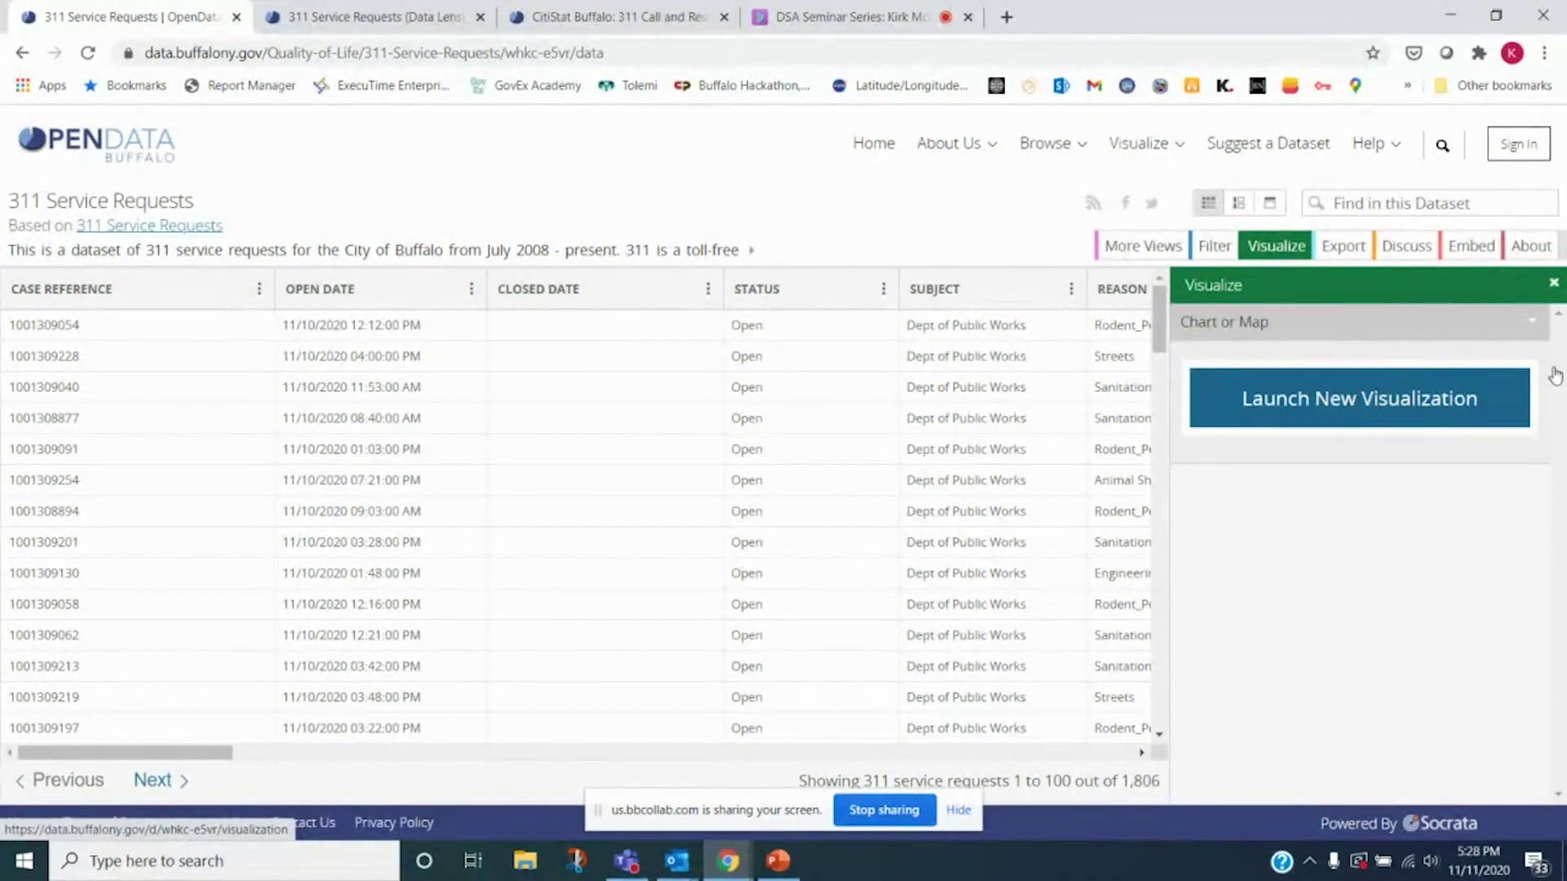
click(1555, 285)
click(1390, 255)
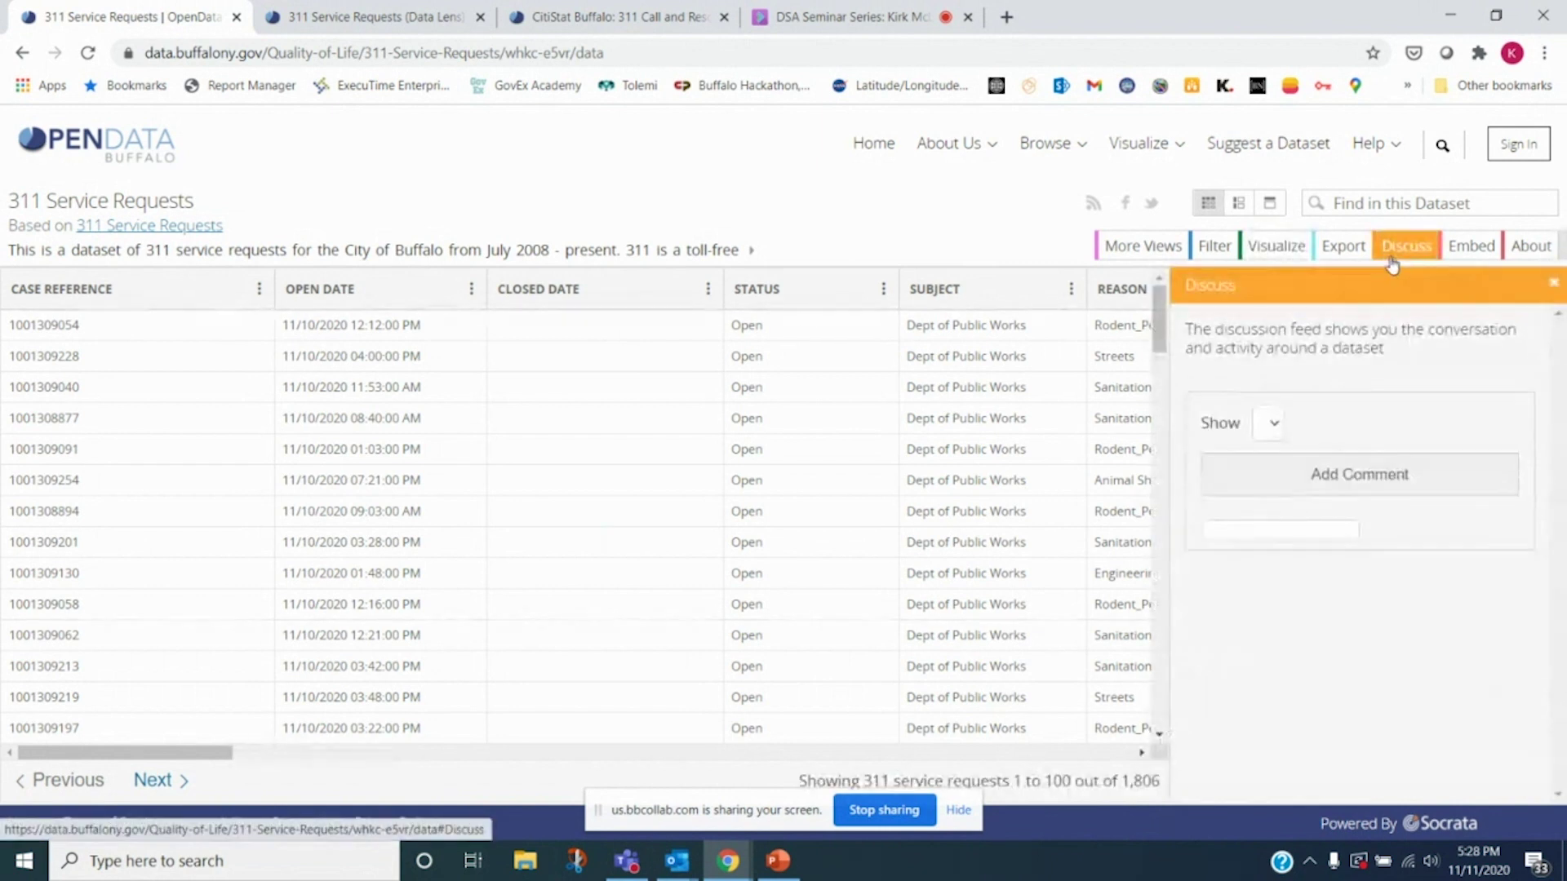
click(1553, 284)
click(1471, 246)
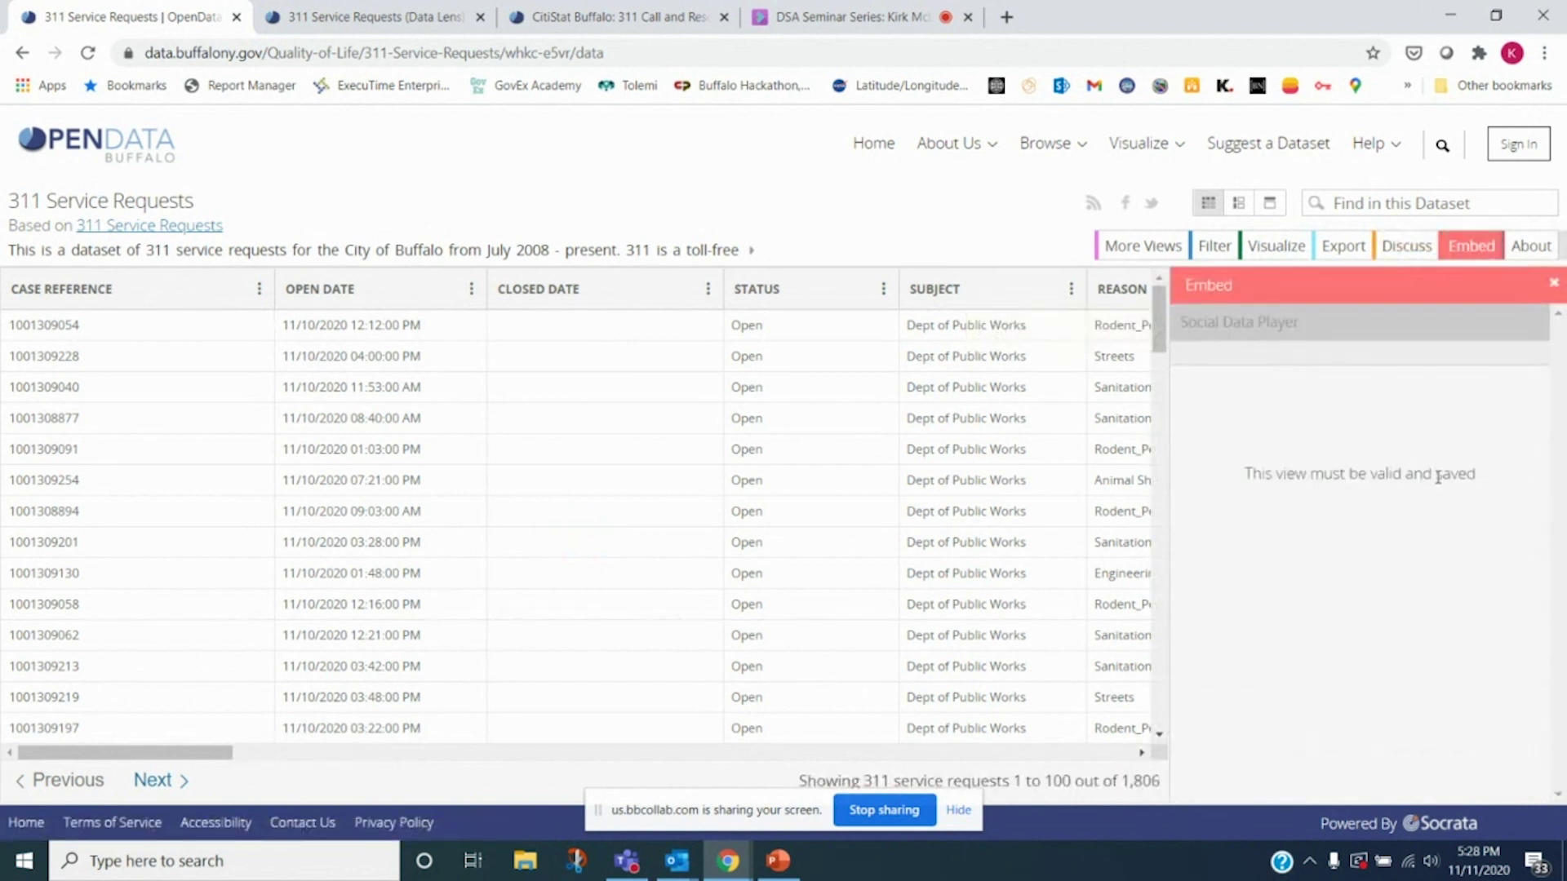
click(1553, 283)
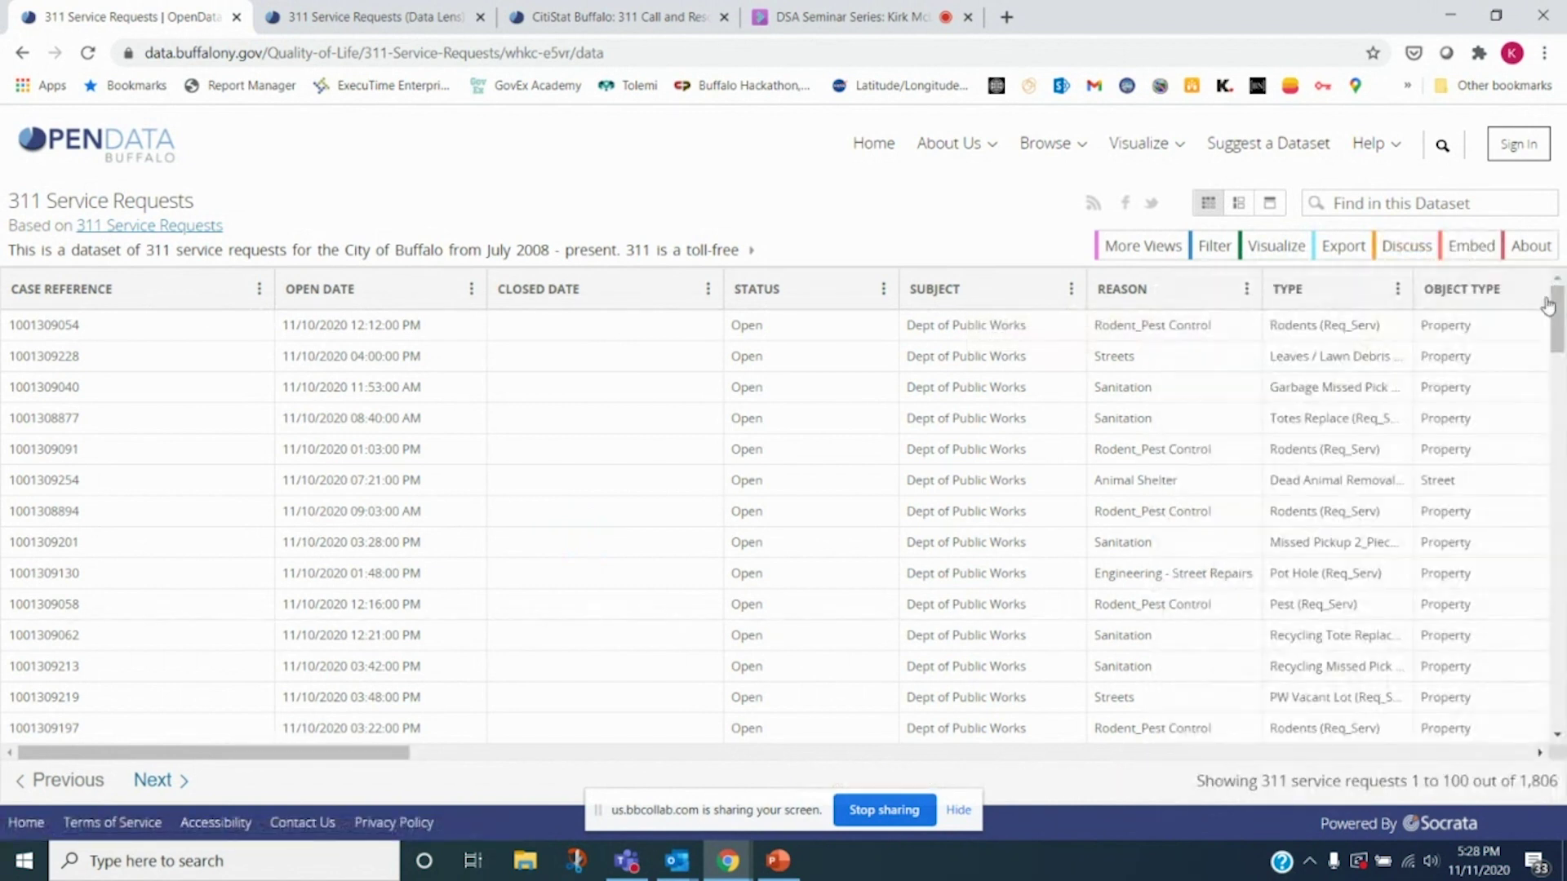
Launch a new visualization of the 311 Service Requests data
scroll(1561, 330, down, 1)
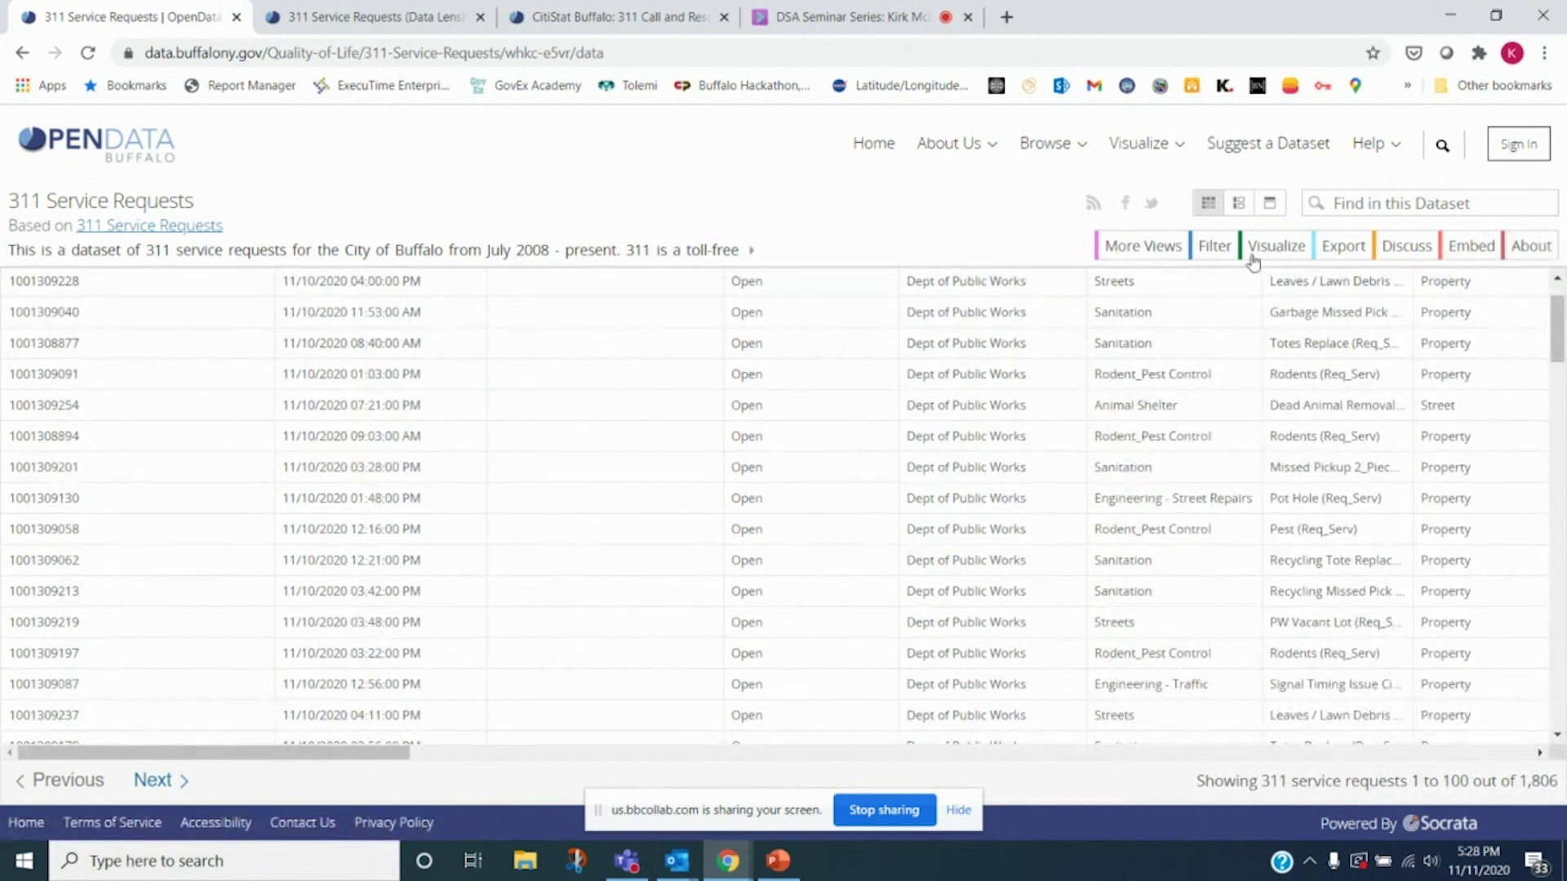
click(1287, 247)
click(1291, 410)
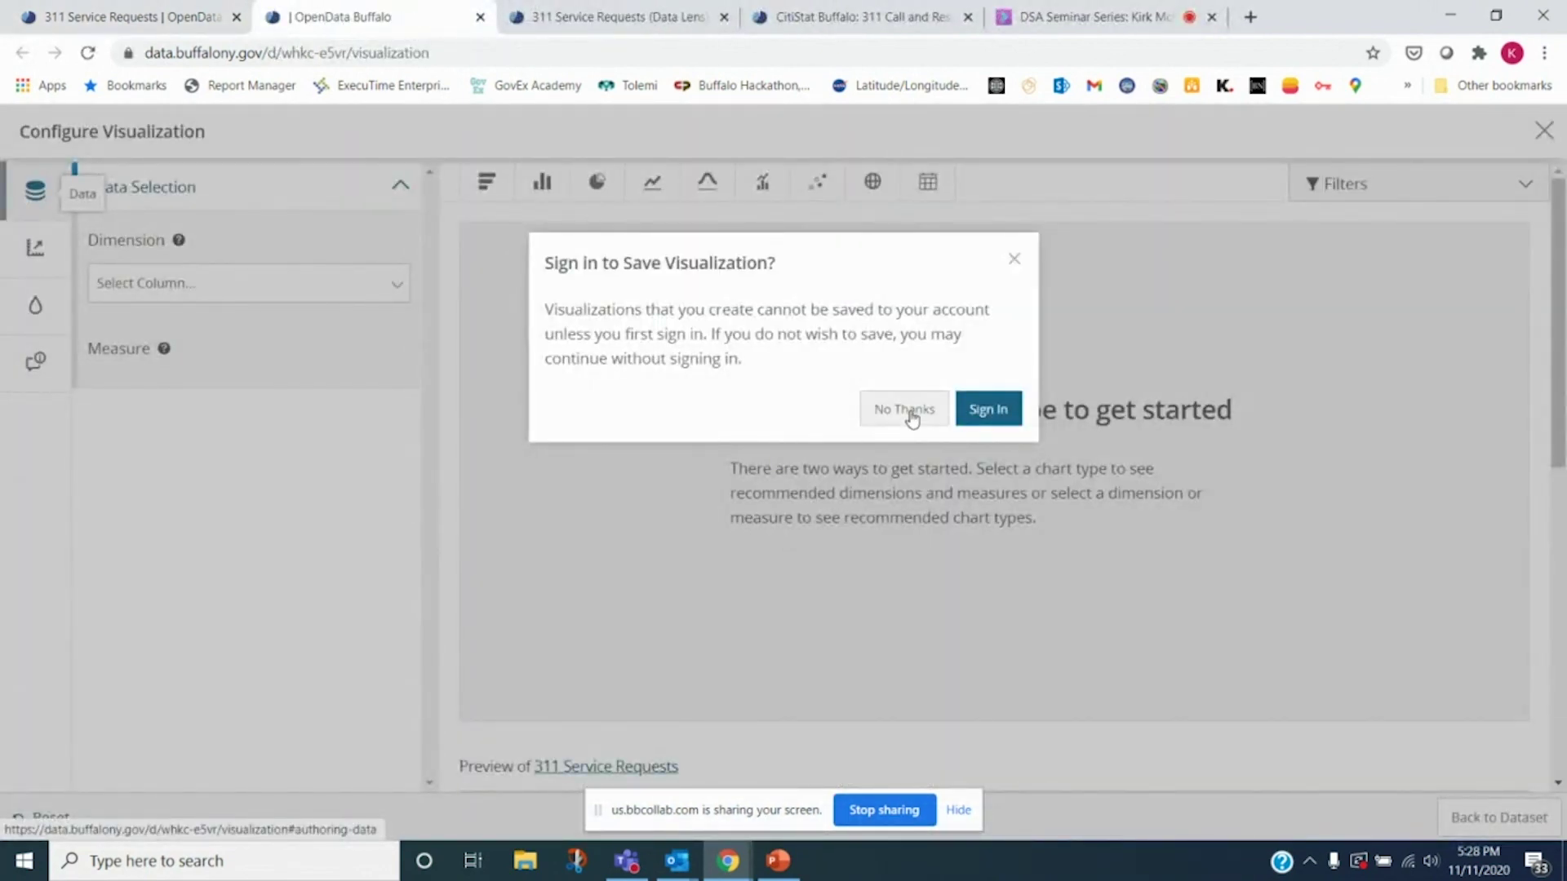
Look at the sign-in page and the new account registration form, and return to the visualization setup
click(986, 415)
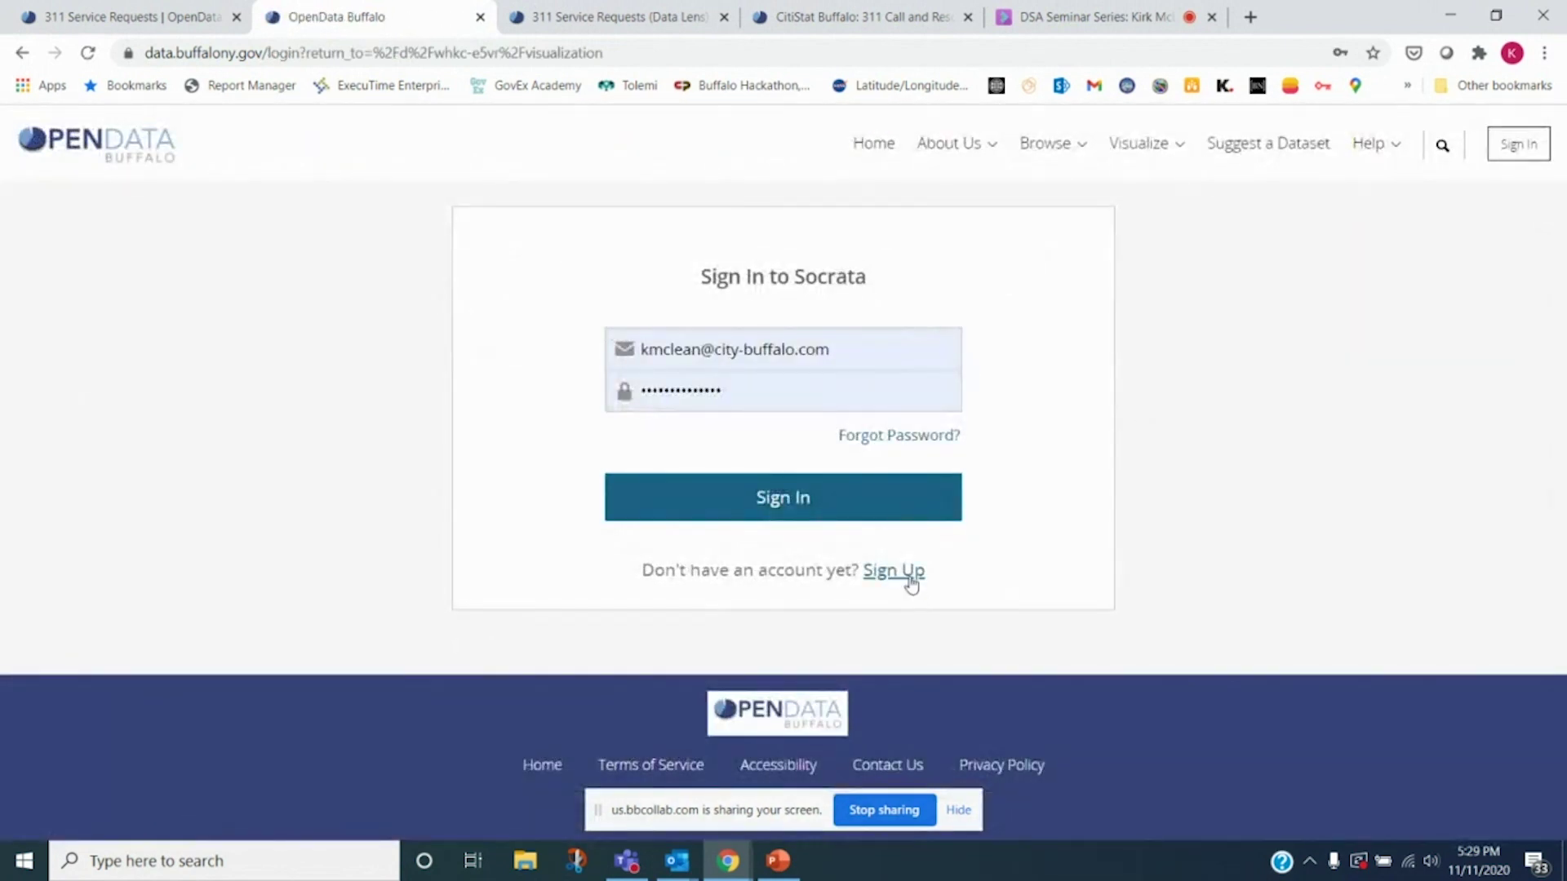
click(897, 572)
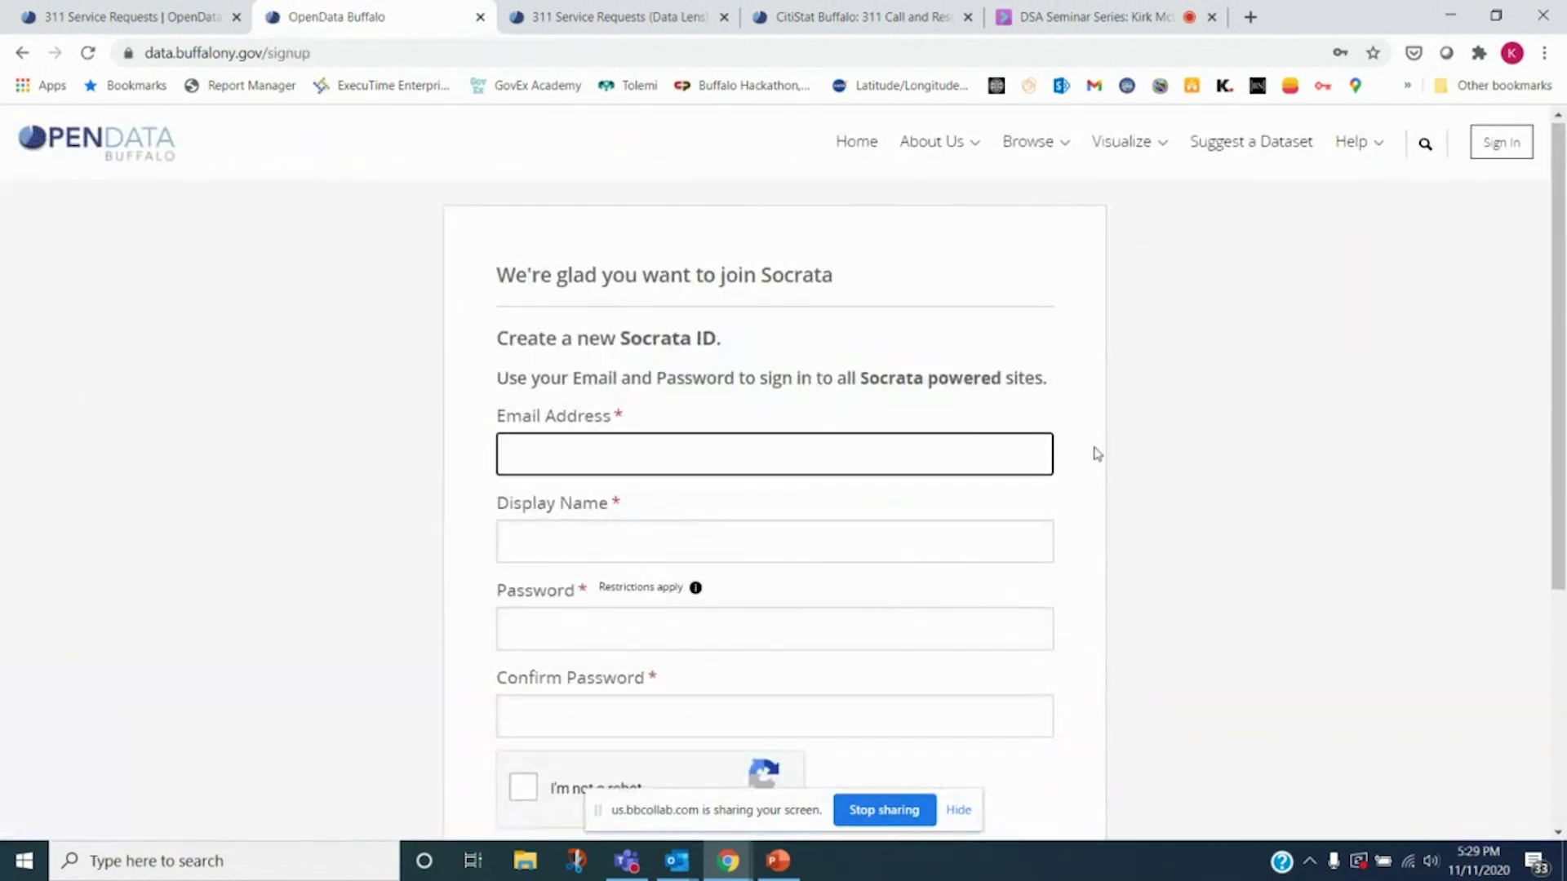
scroll(1068, 444, down, 3)
scroll(1070, 457, up, 1)
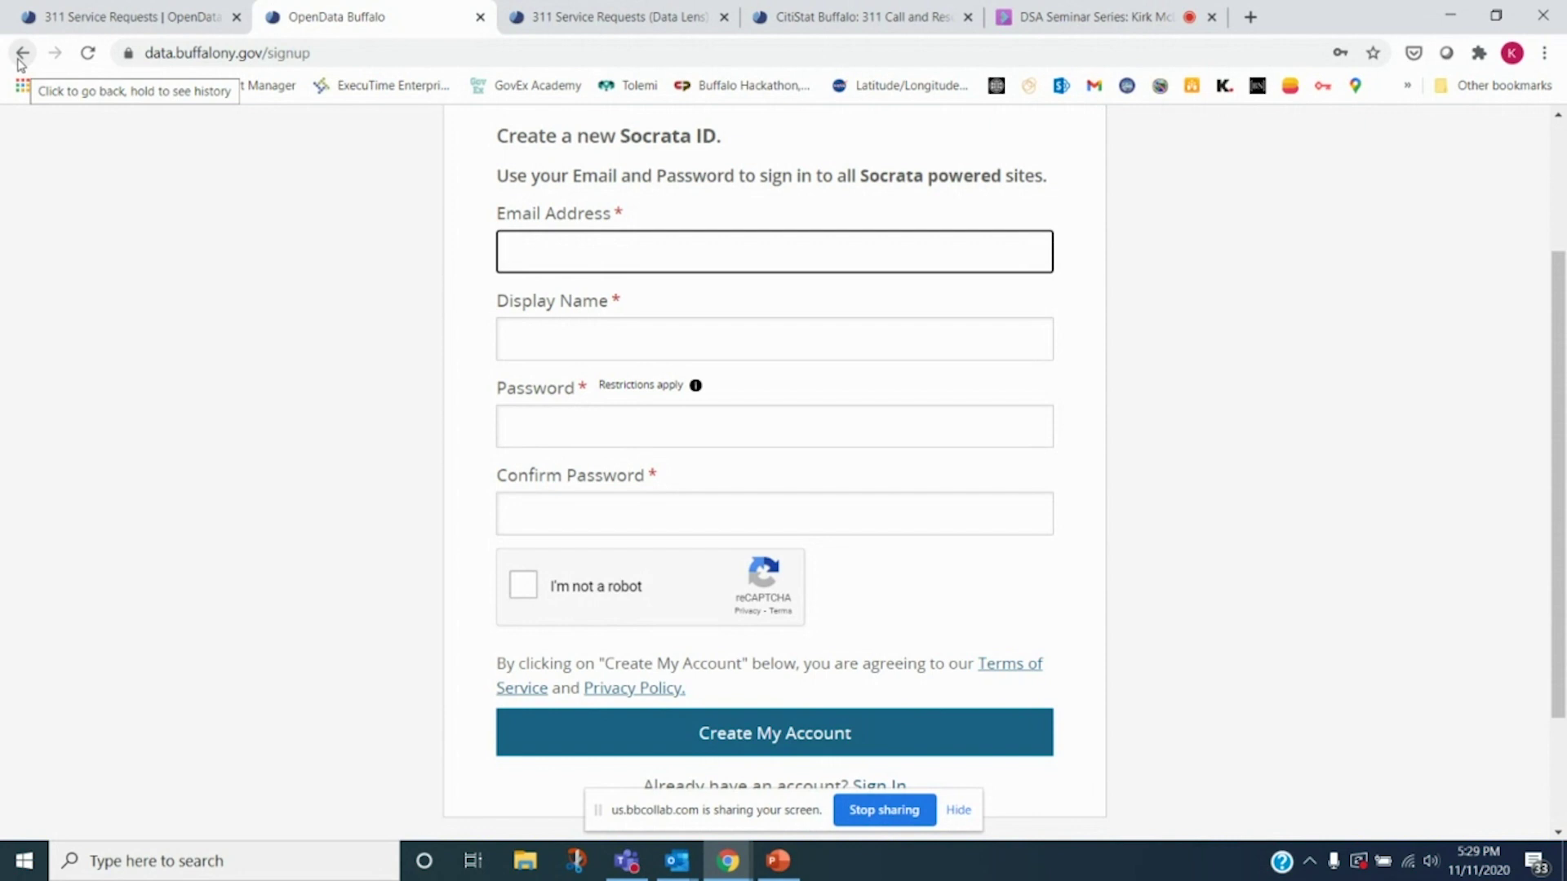
click(22, 55)
click(24, 57)
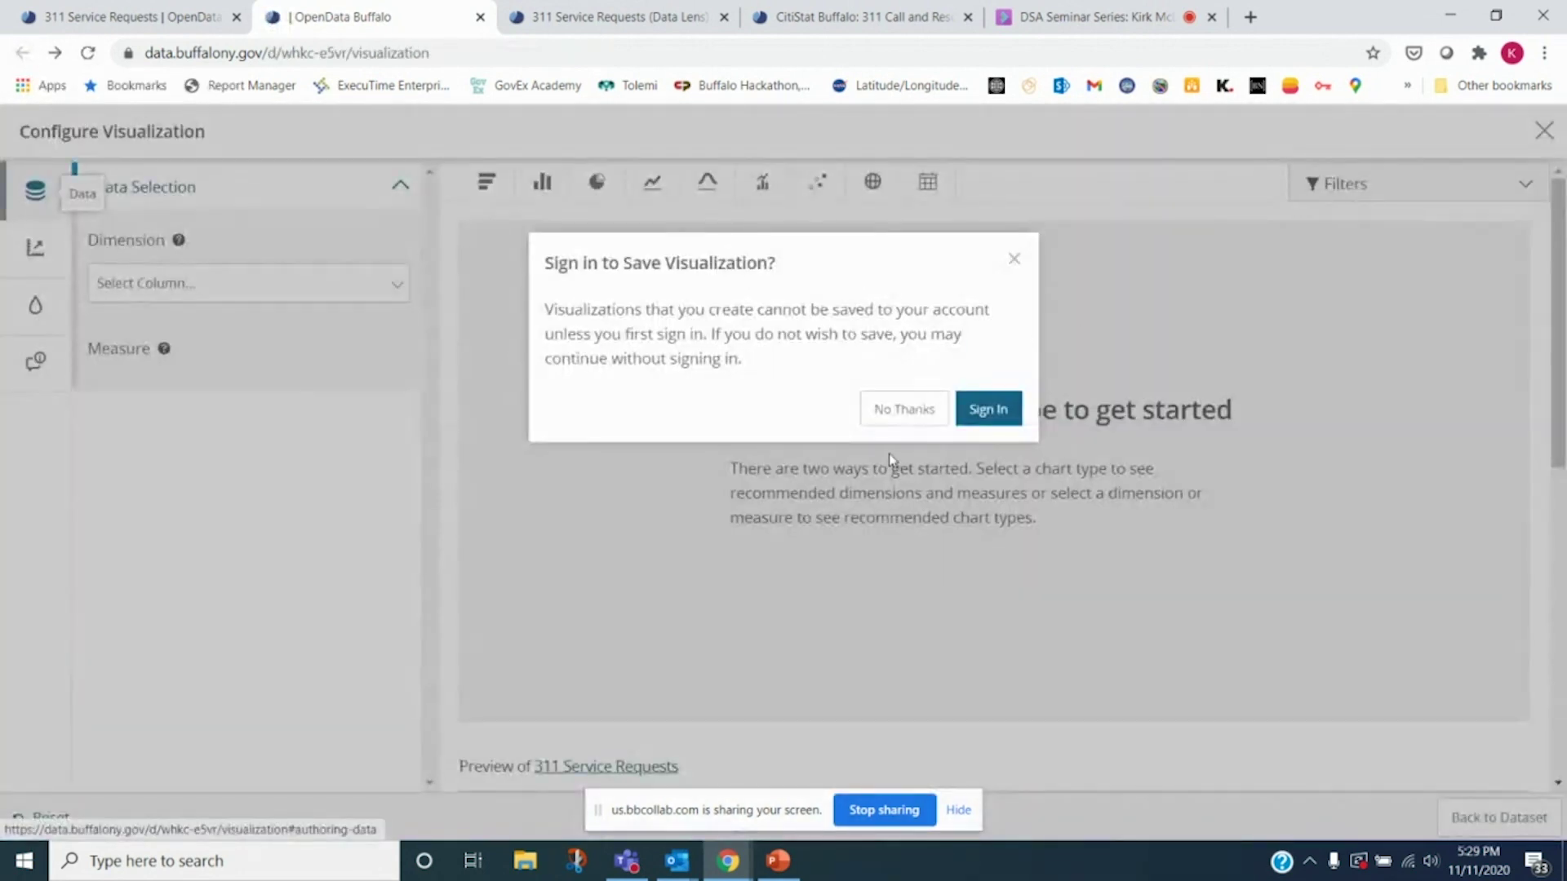
Continue without signing in and build a pie chart of the service requests with STATUS as the dimension
click(904, 410)
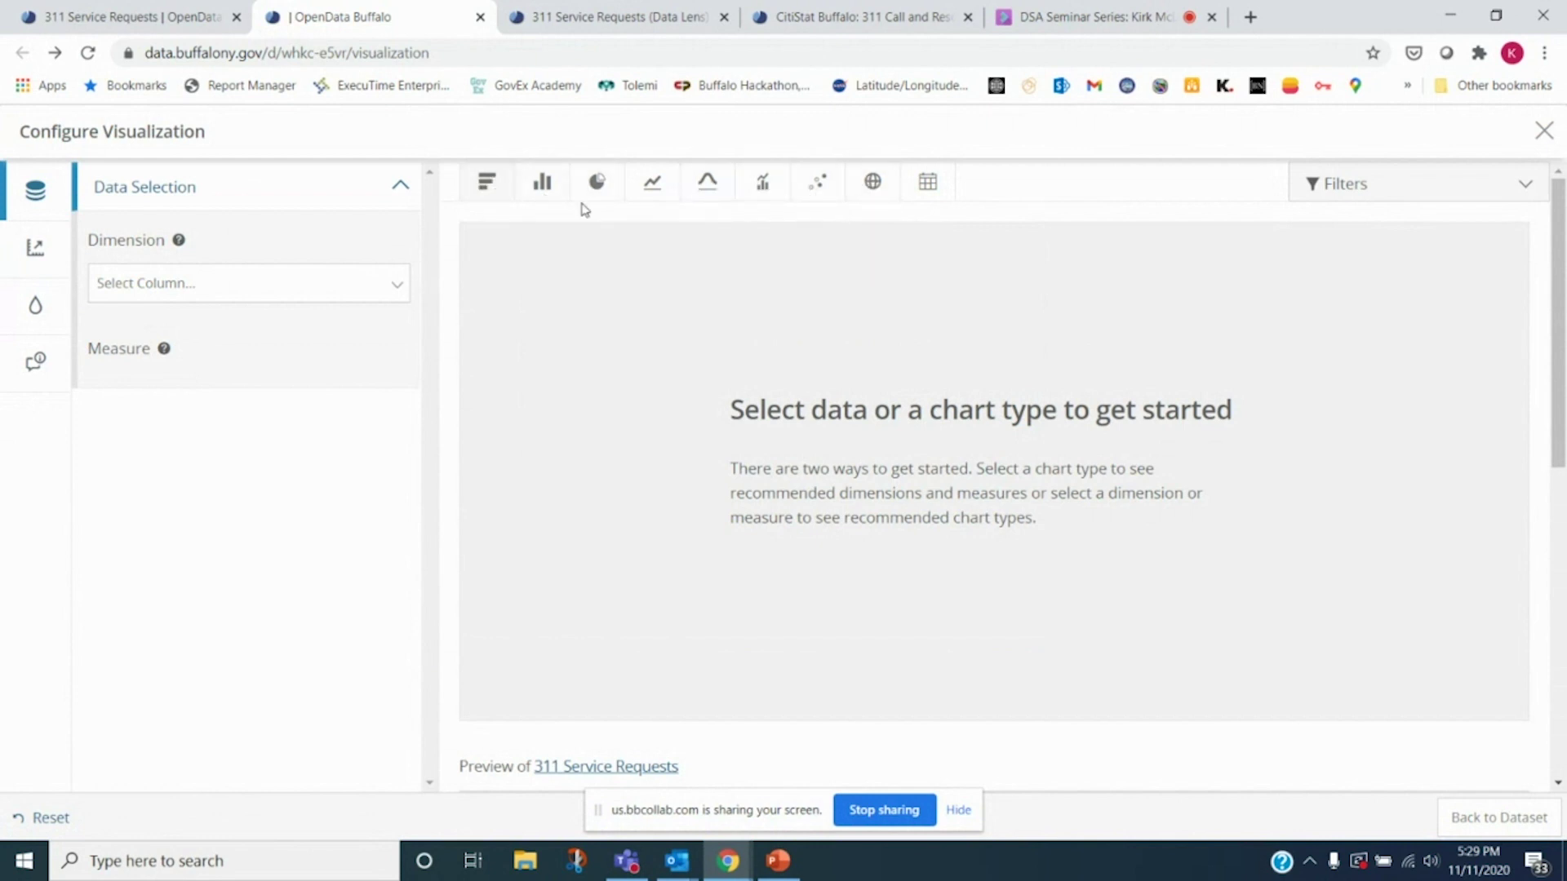
click(598, 183)
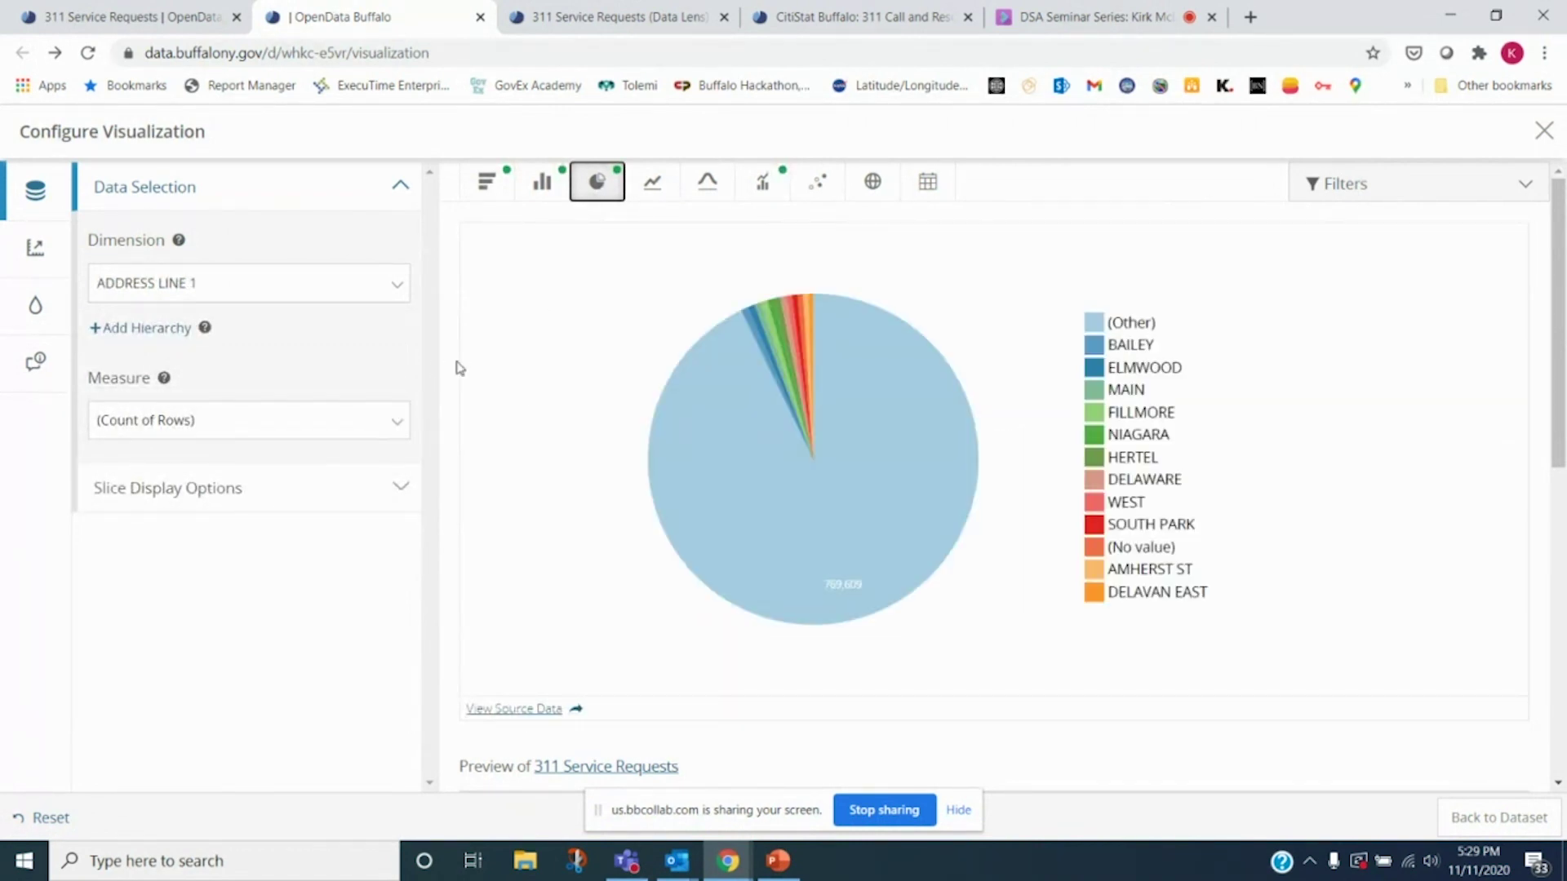
click(393, 287)
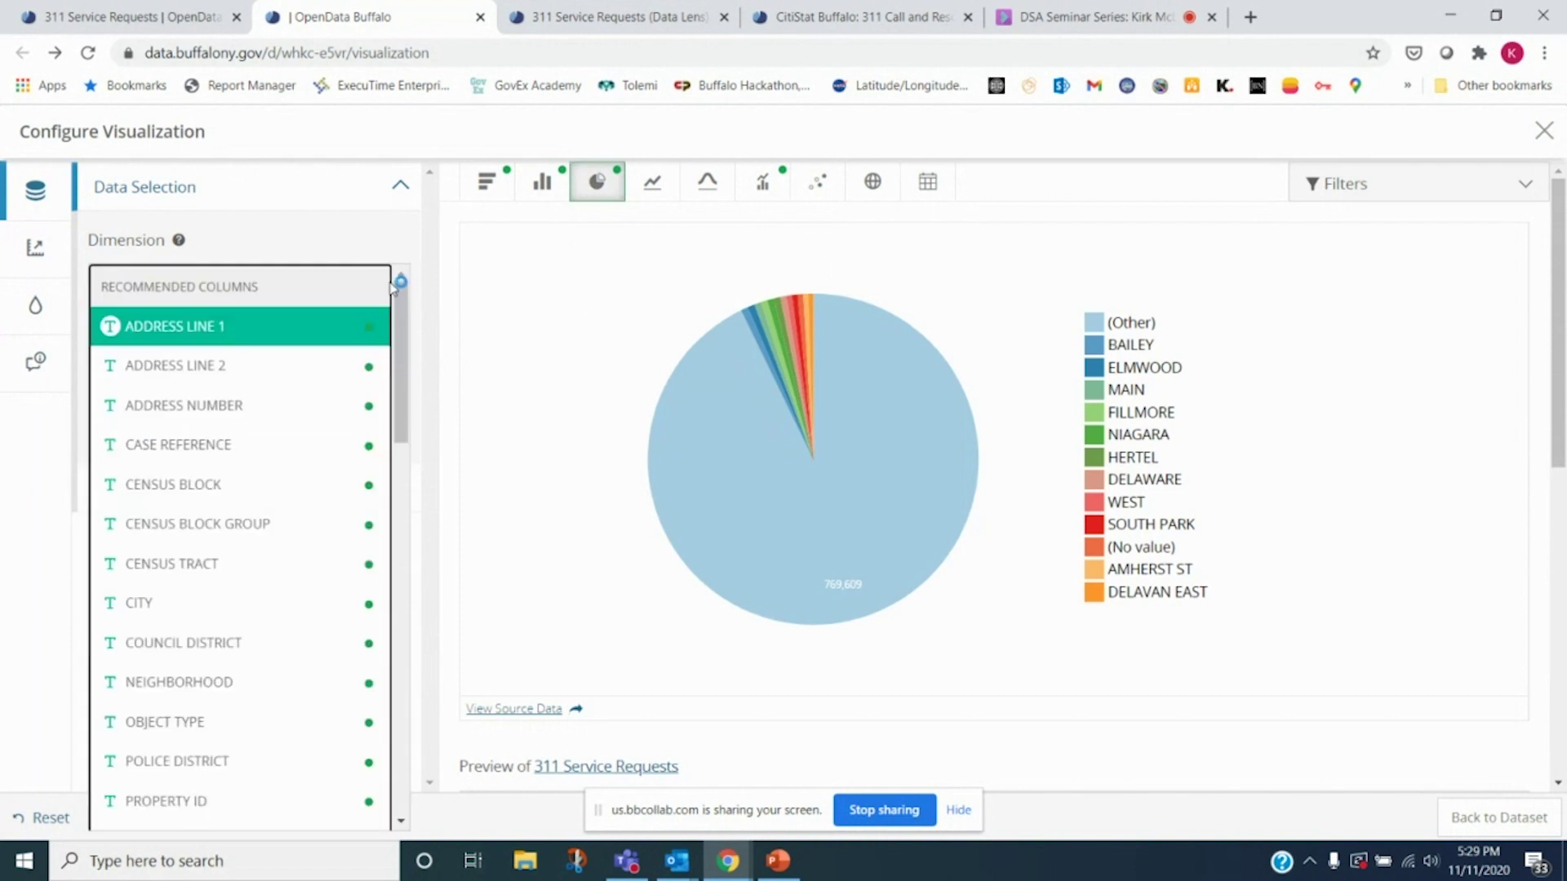
scroll(332, 441, down, 3)
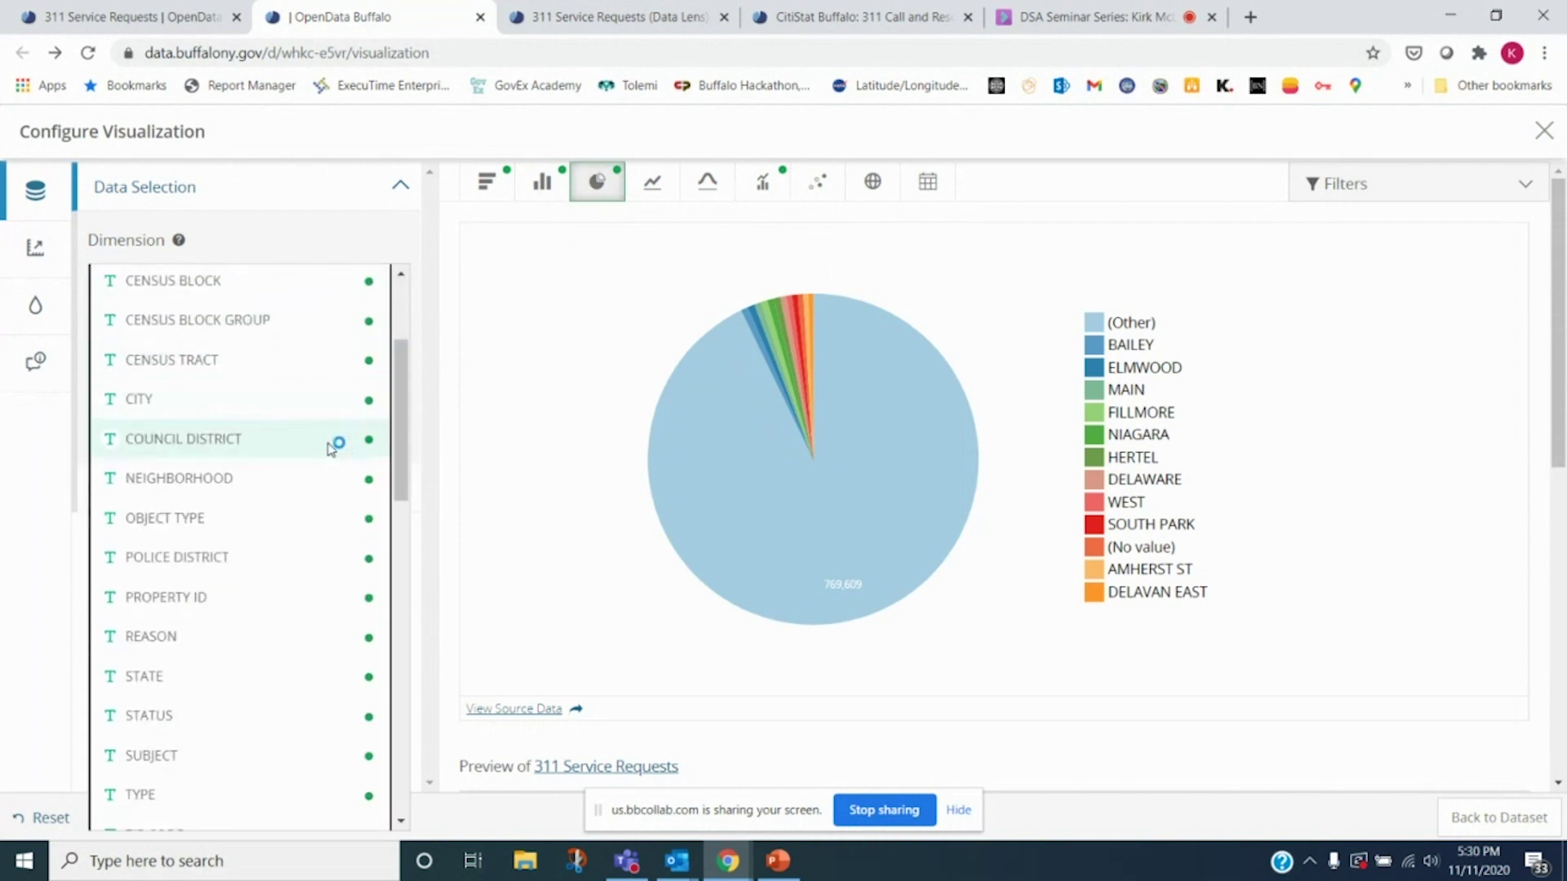
click(273, 715)
mouse_move(797, 528)
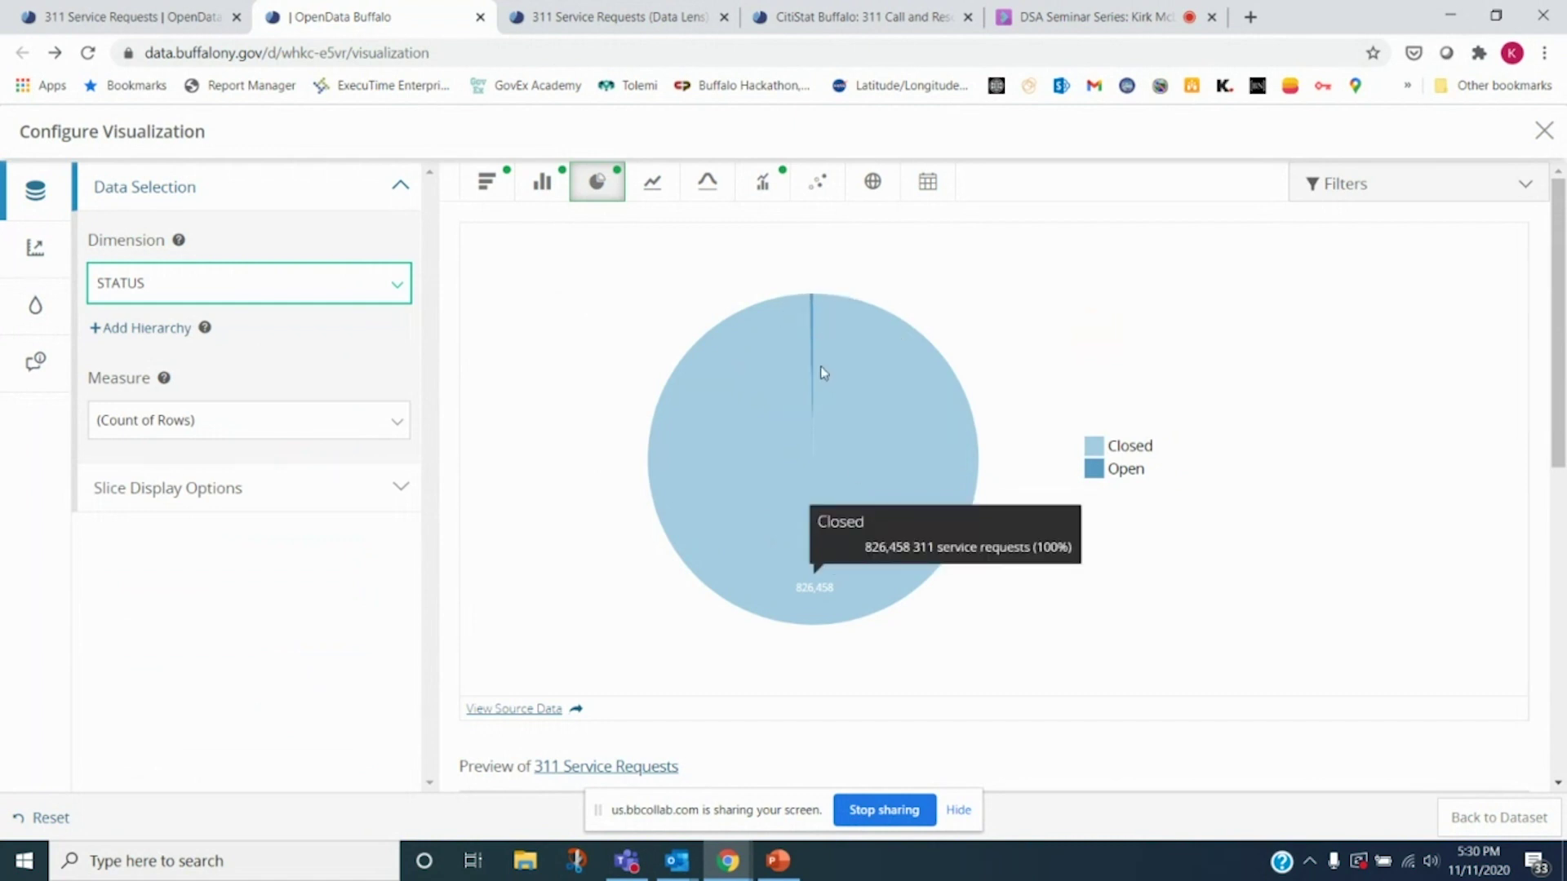
mouse_move(814, 345)
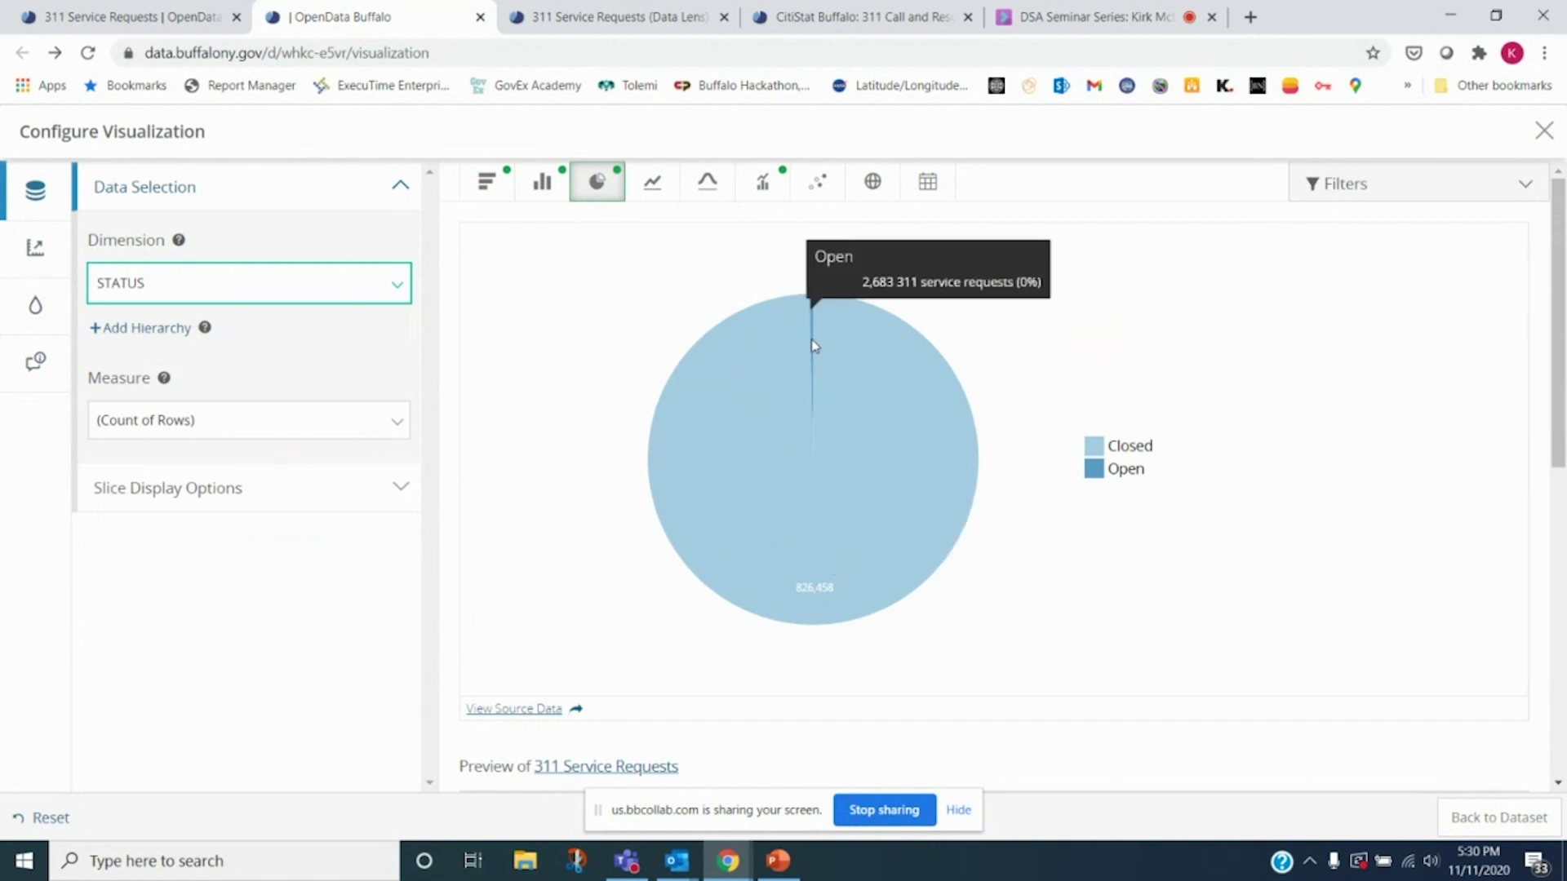
Add a filter on the OPEN DATE column to the pie chart
click(1467, 187)
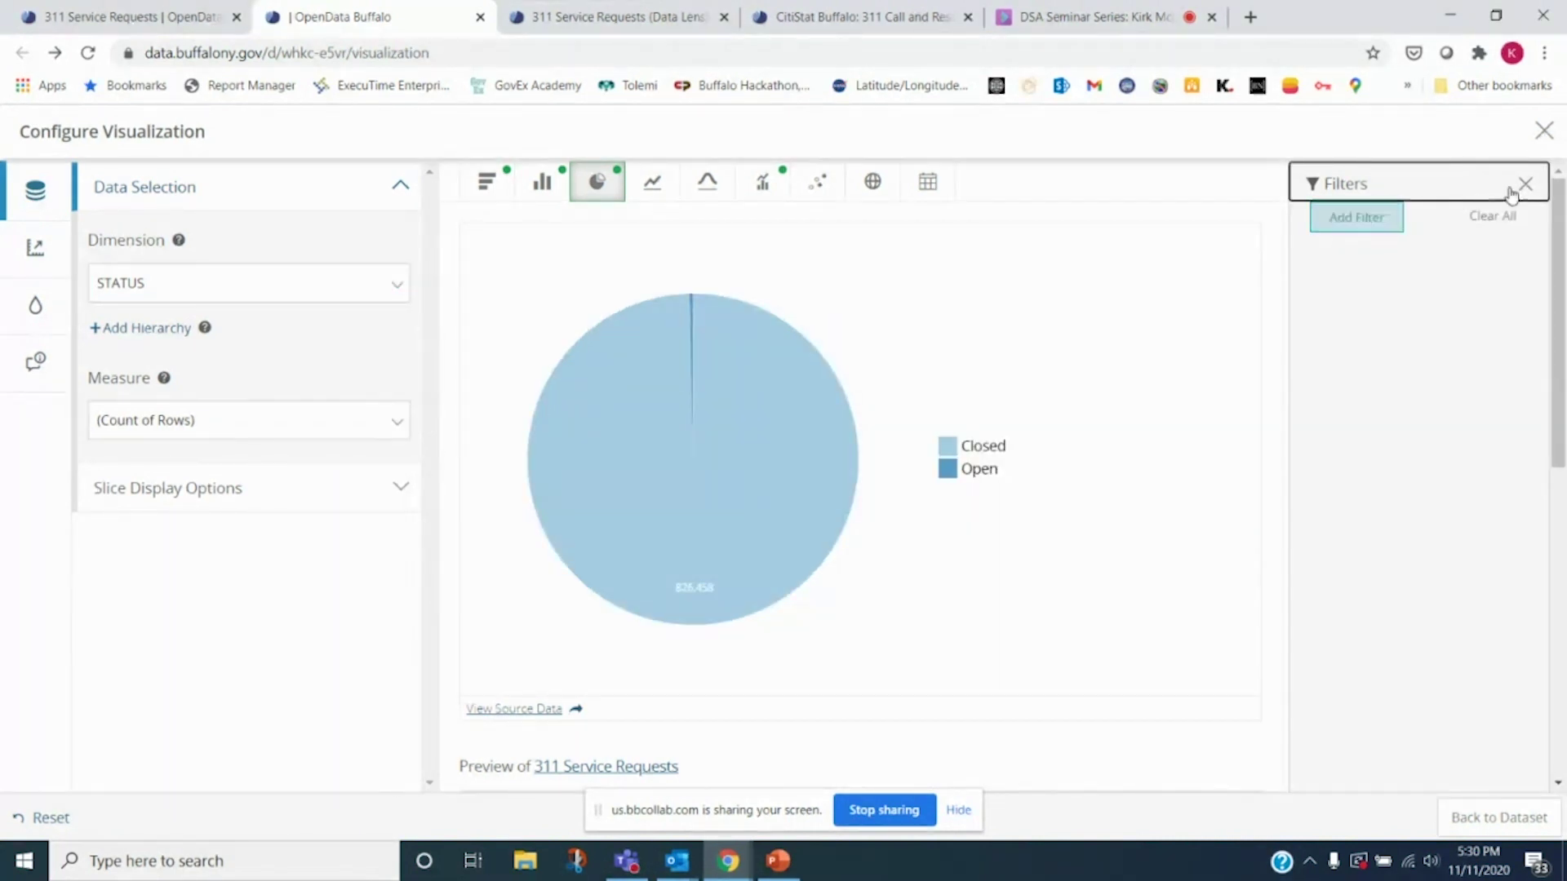
click(1375, 222)
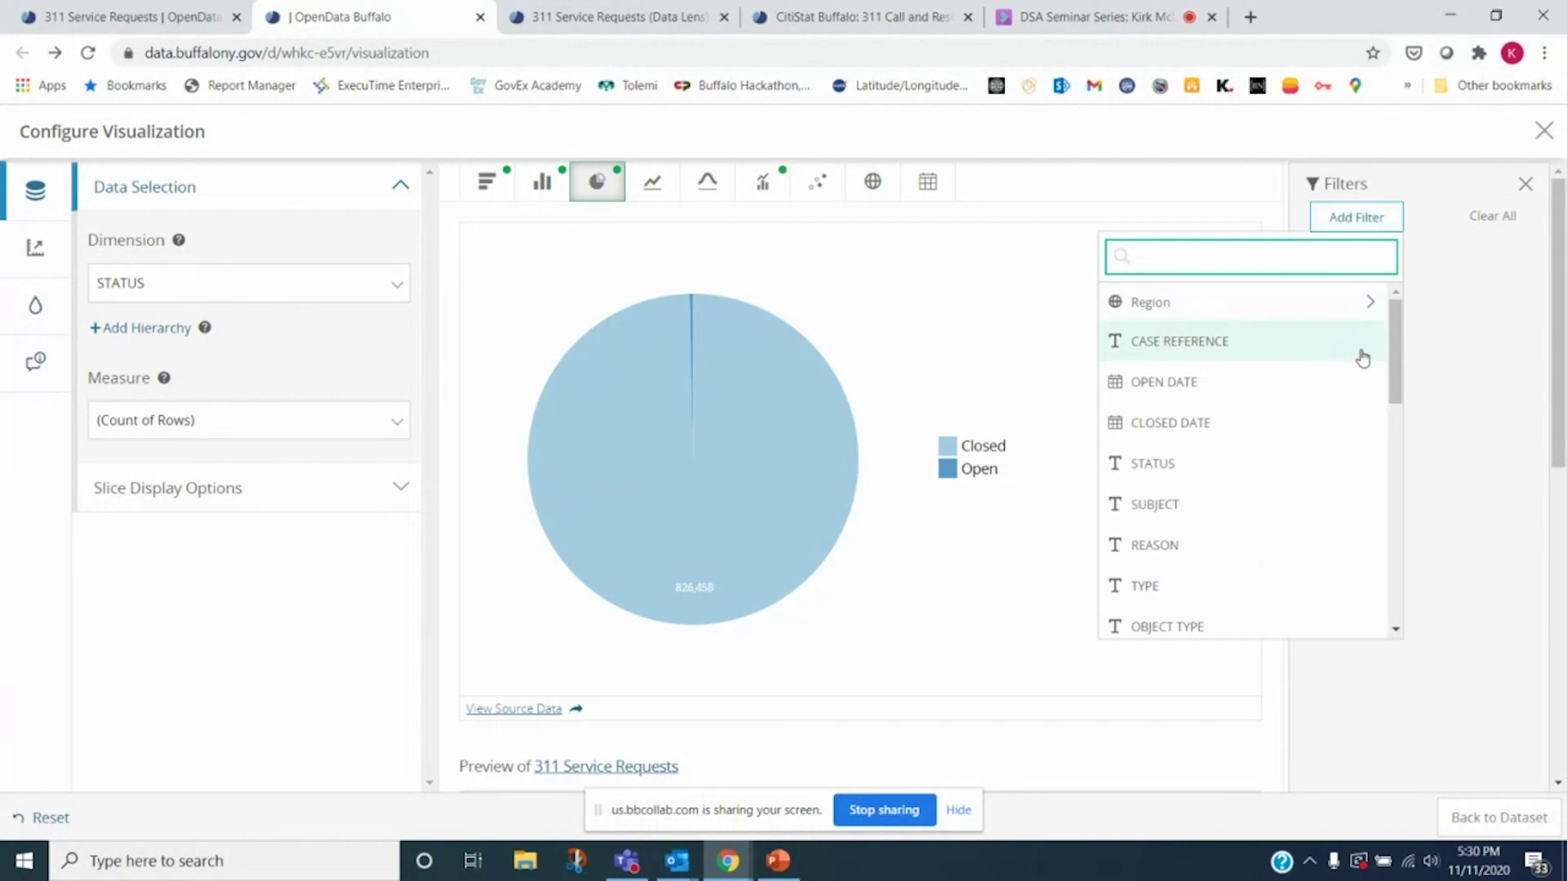
click(1237, 402)
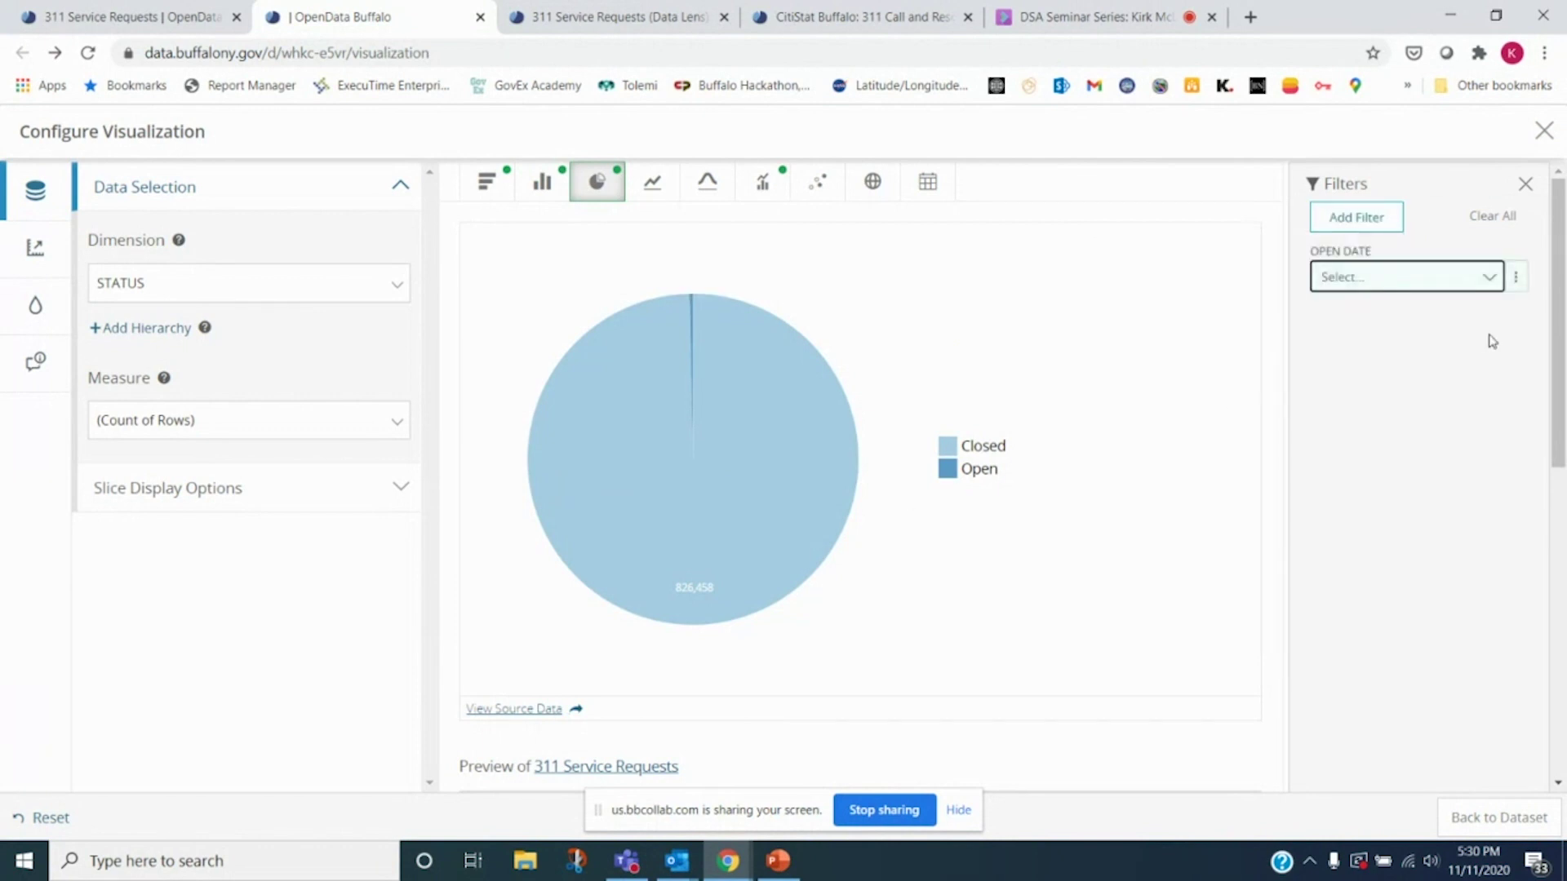
click(1441, 287)
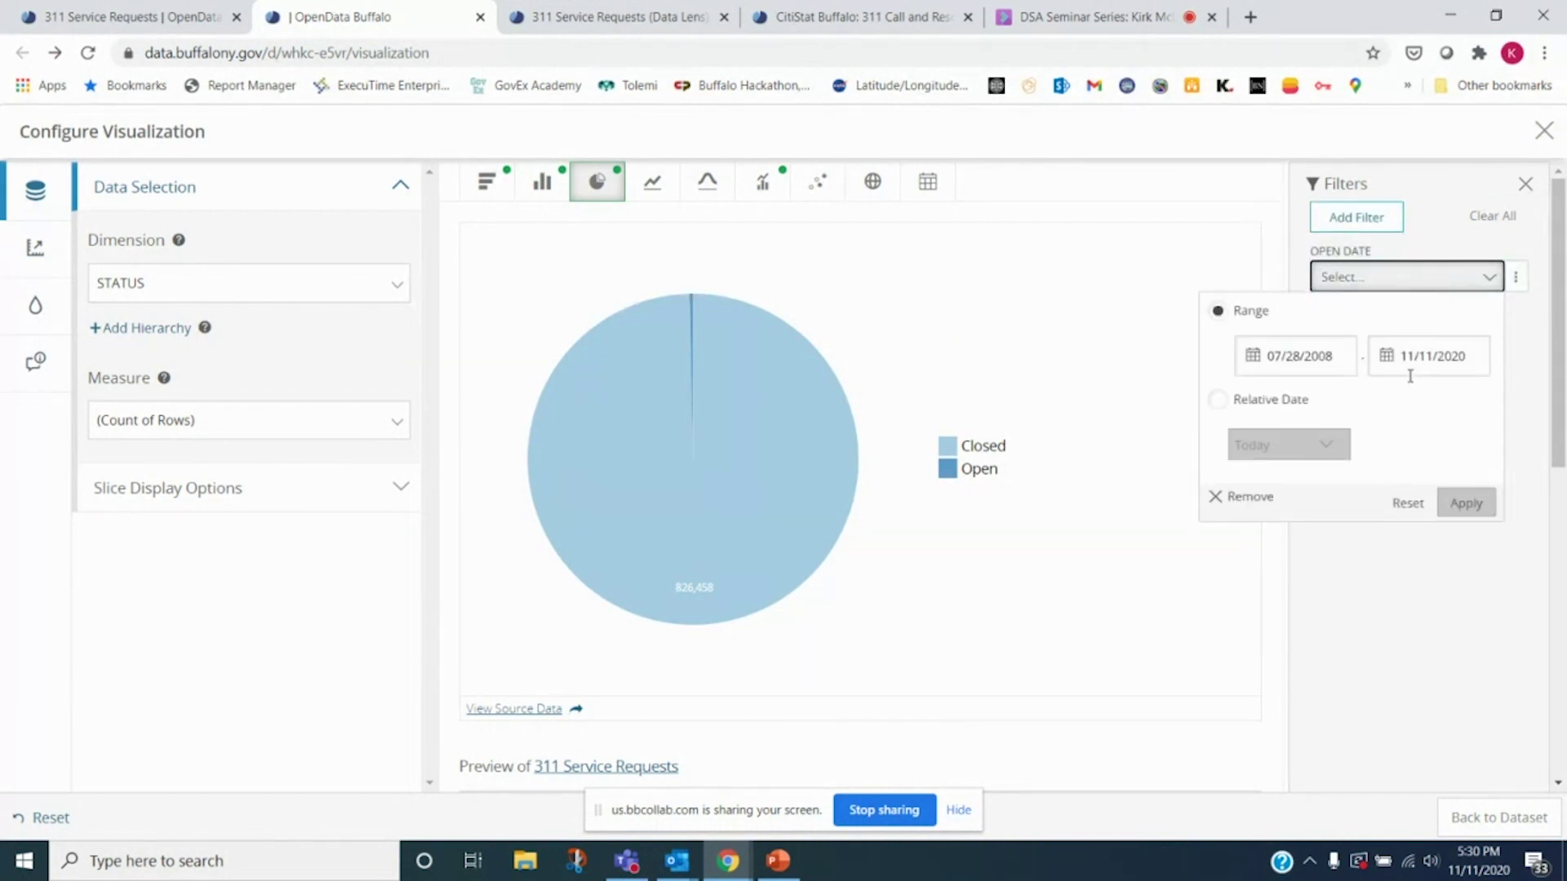
click(1339, 356)
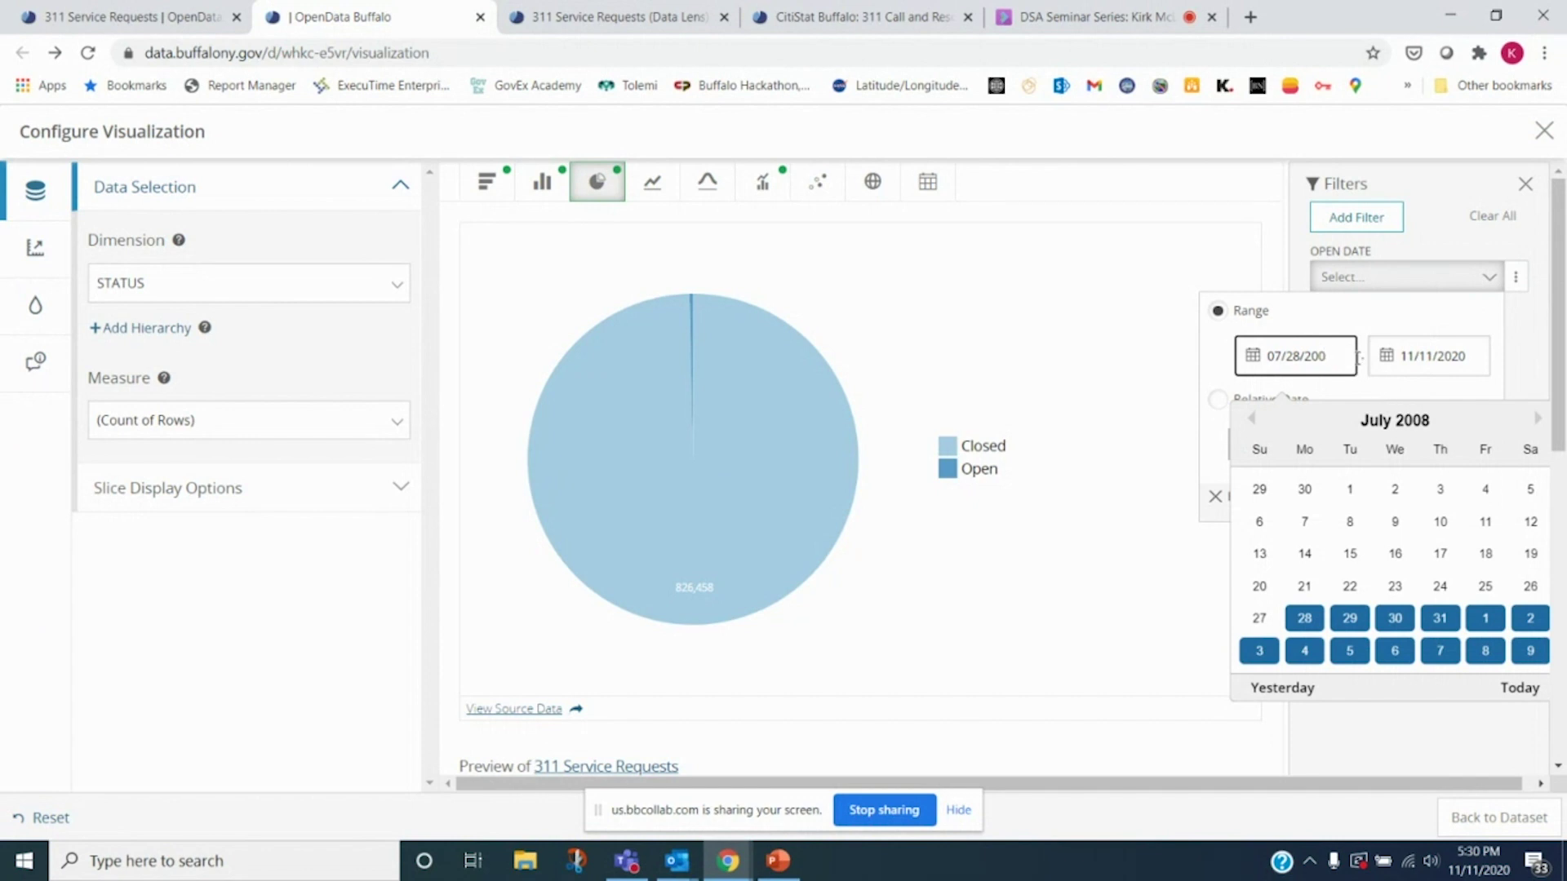
key(BackSpace)
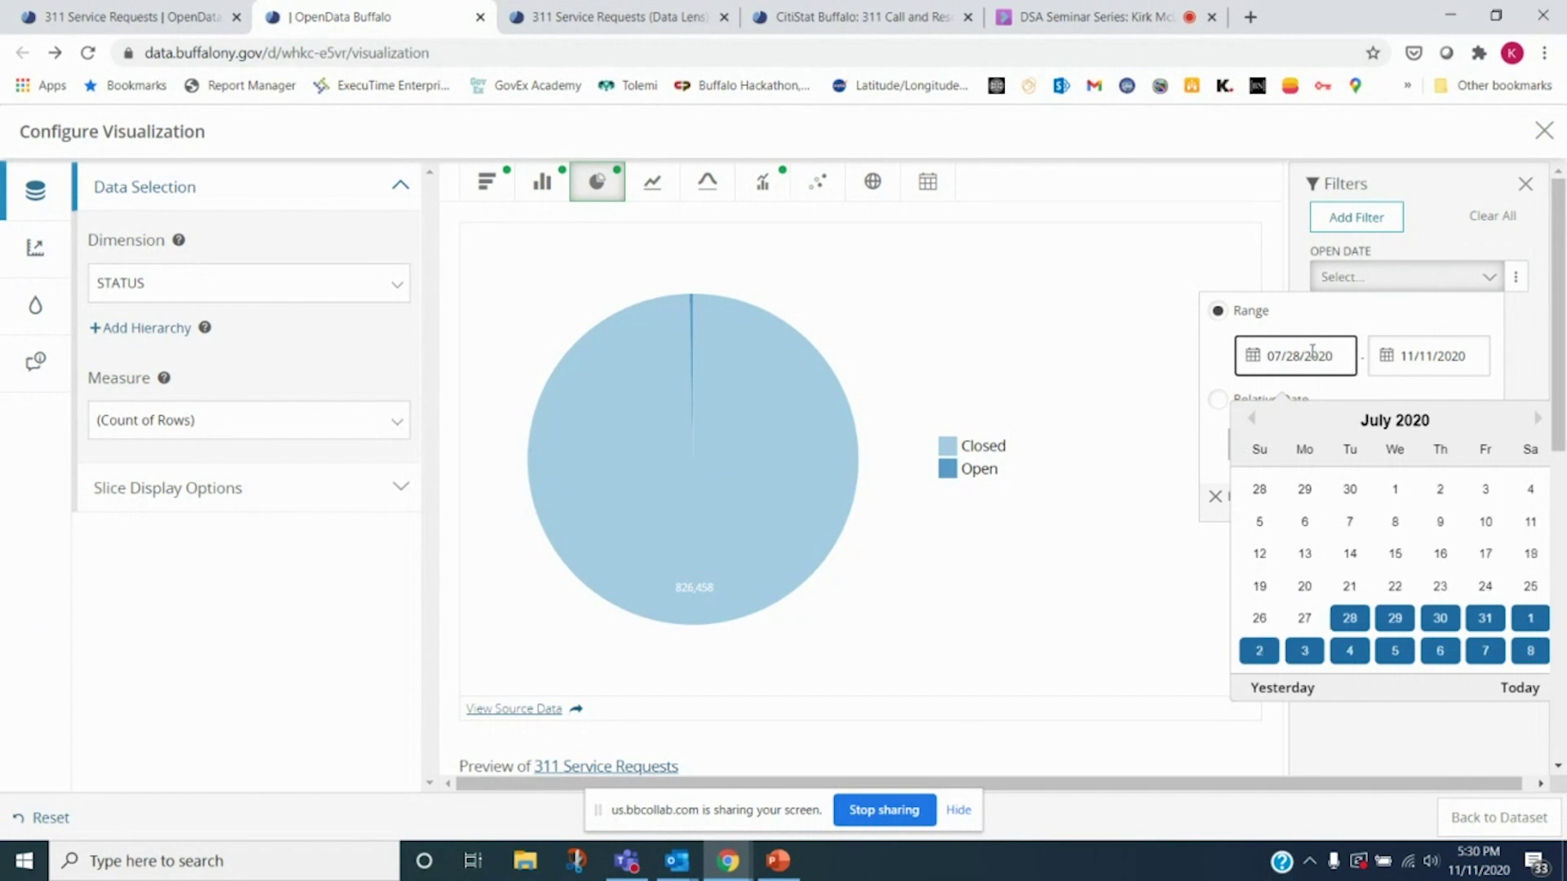
text(01/)
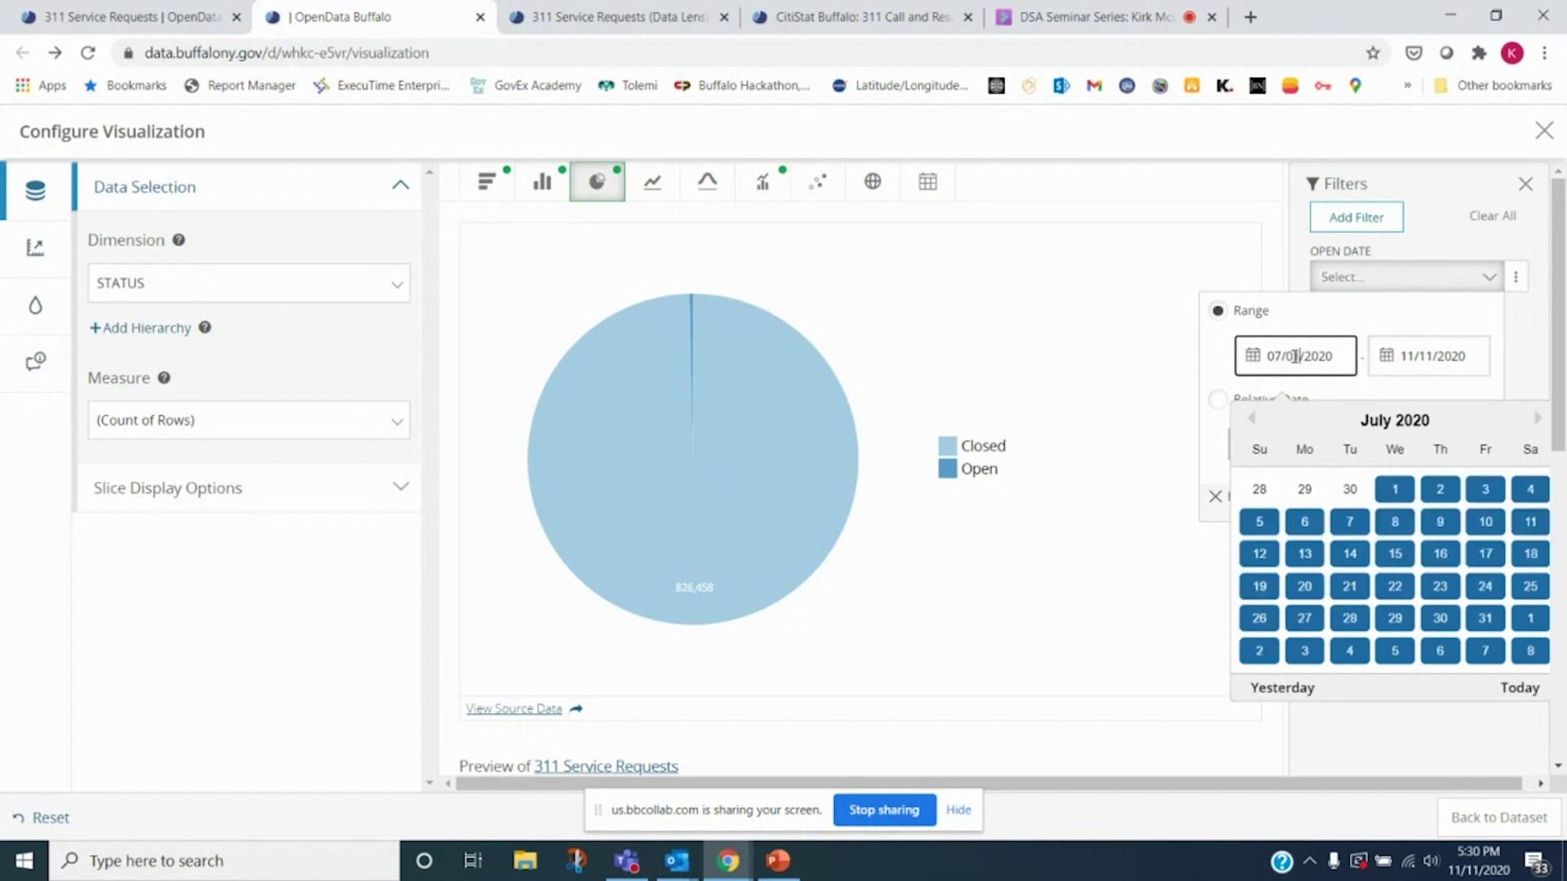
text(01)
click(1133, 570)
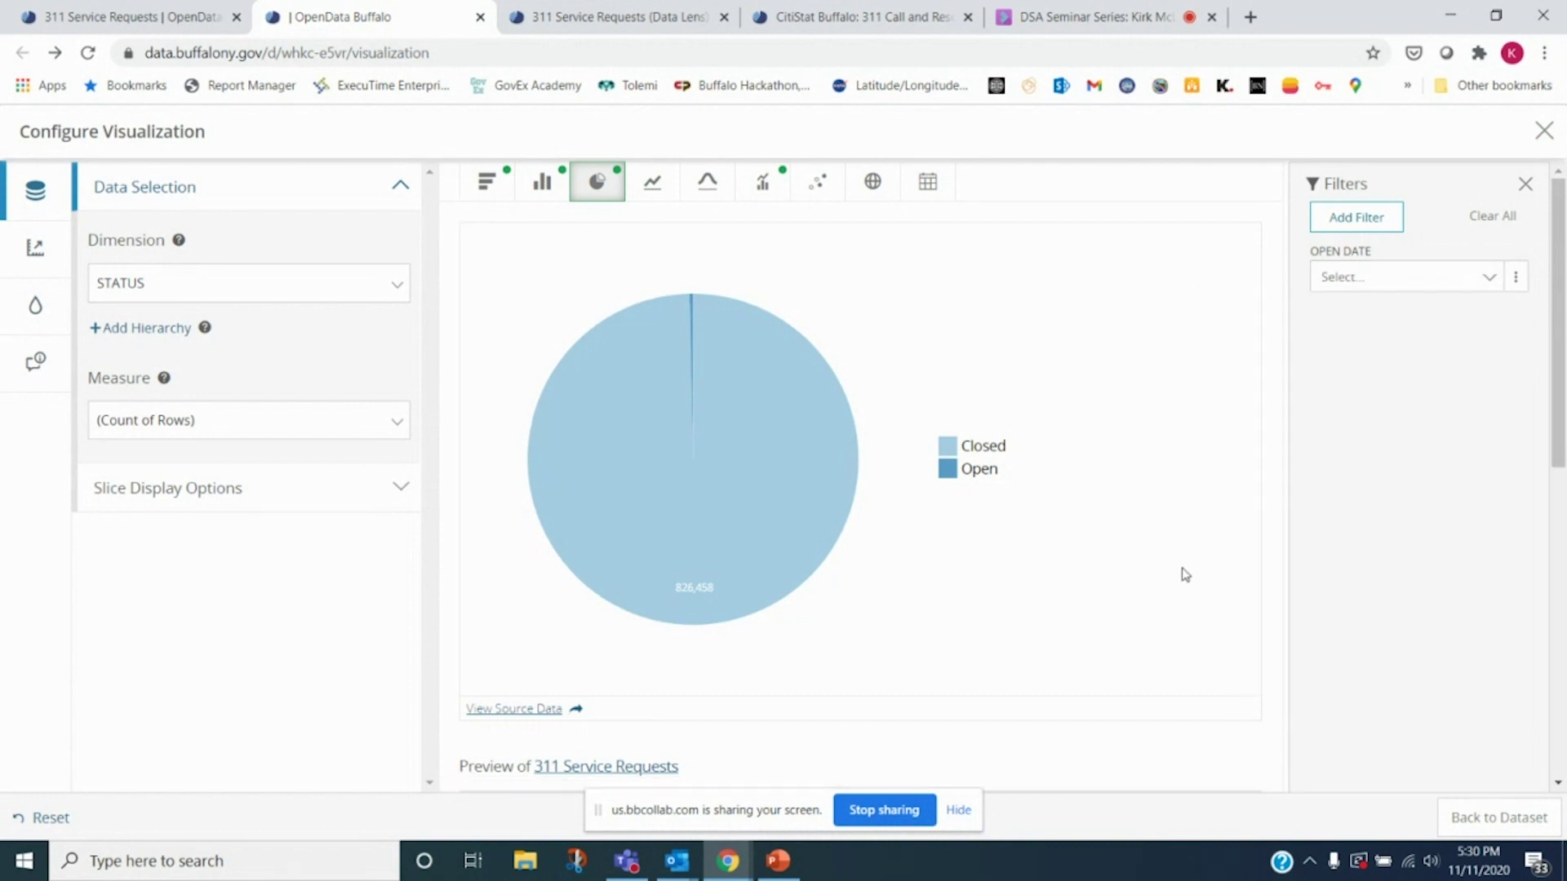
Set the start of the OPEN DATE filter range to 01/01/2020 and apply it to the pie chart
click(1432, 278)
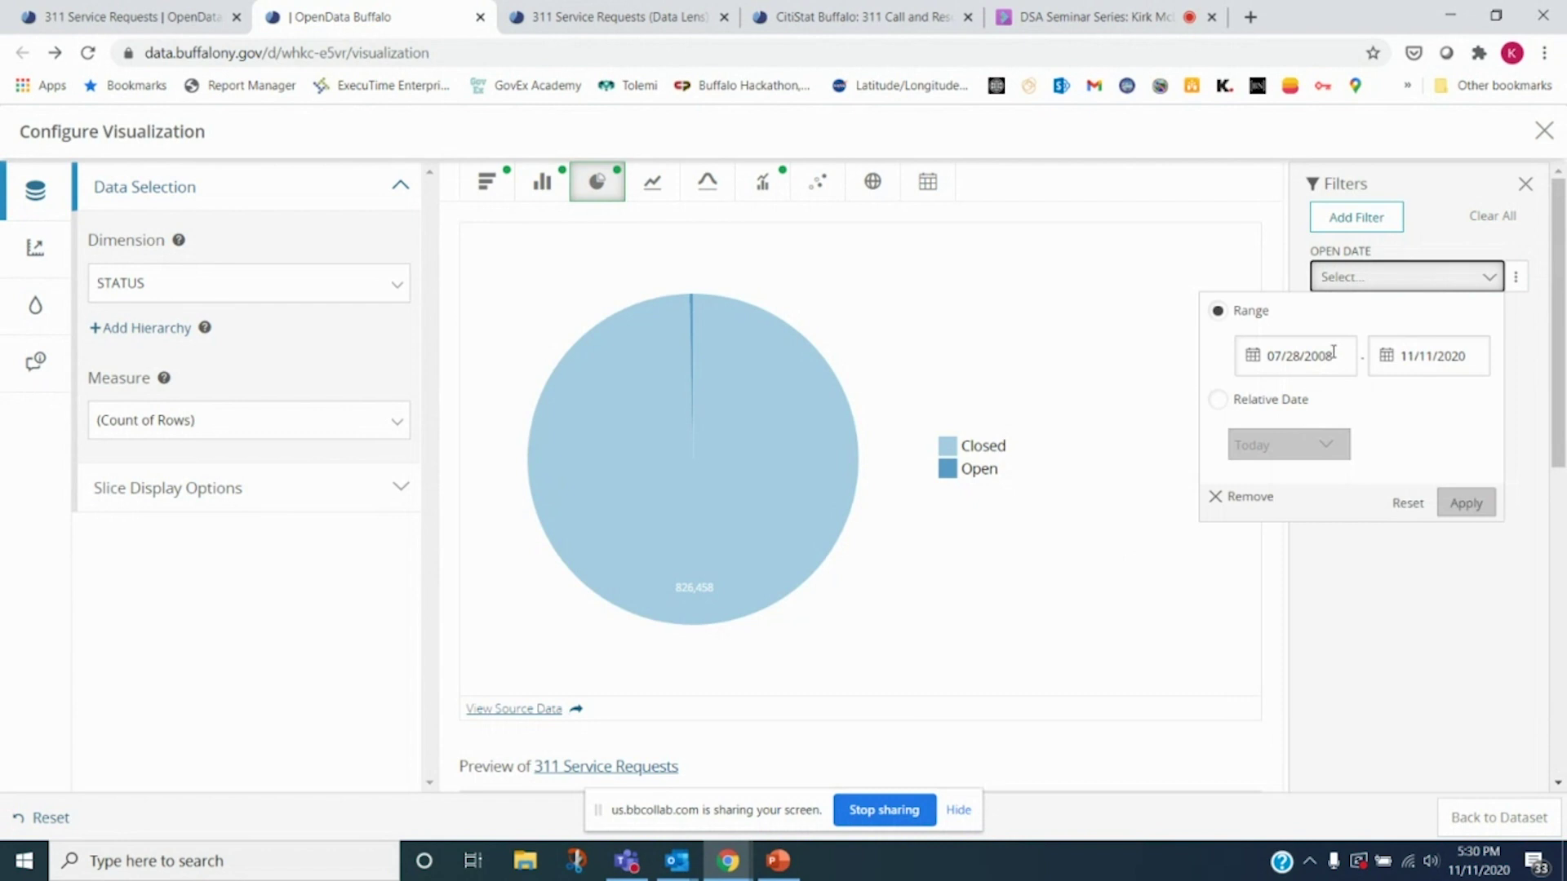
drag(1332, 356, 1322, 356)
text(2)
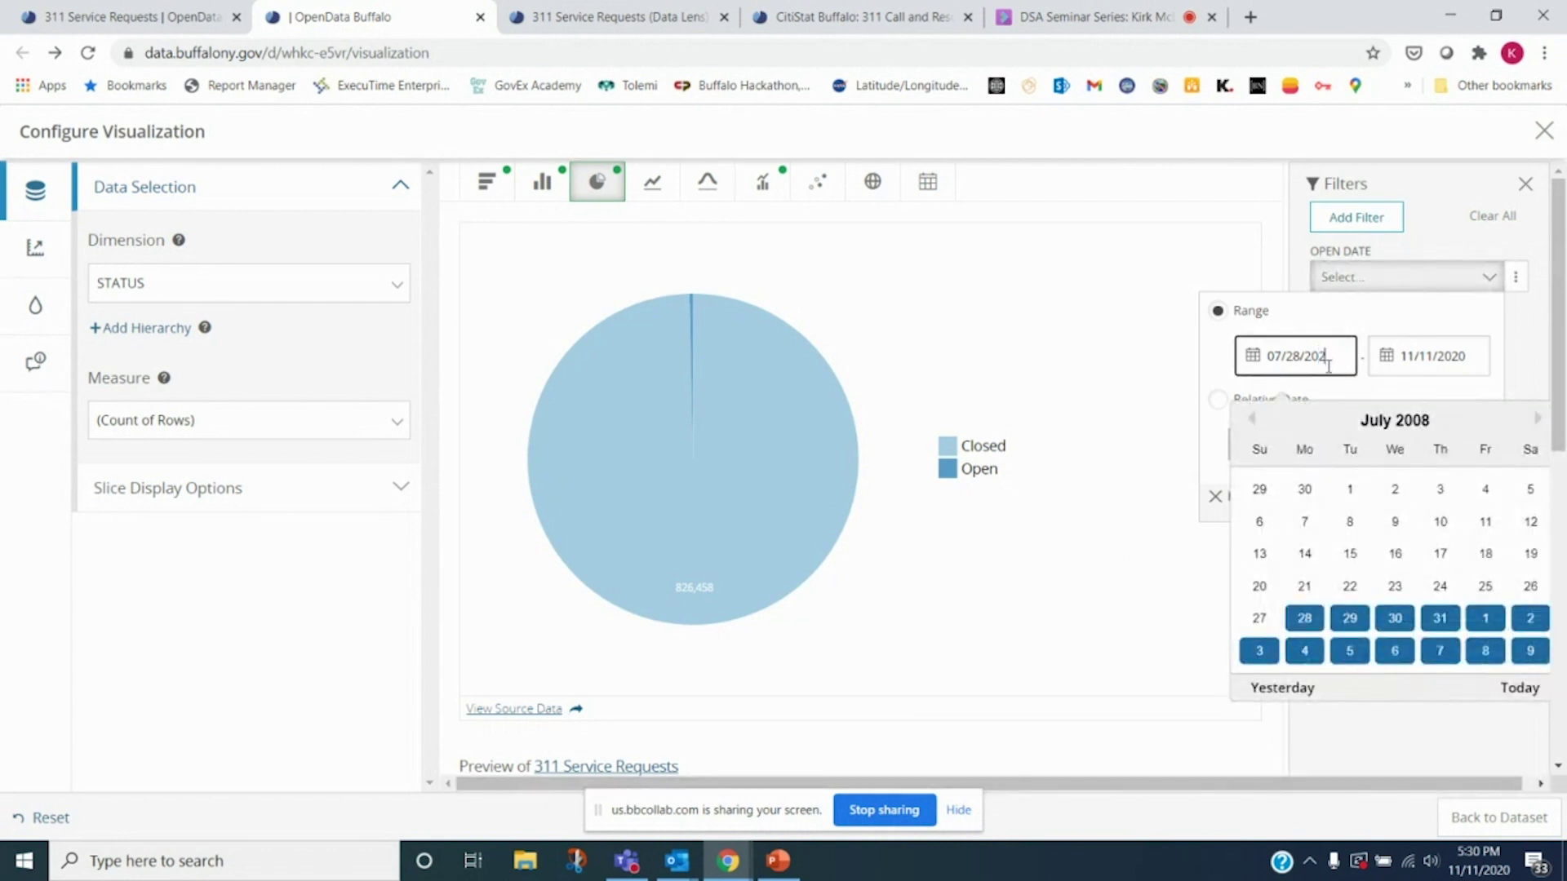
text(0)
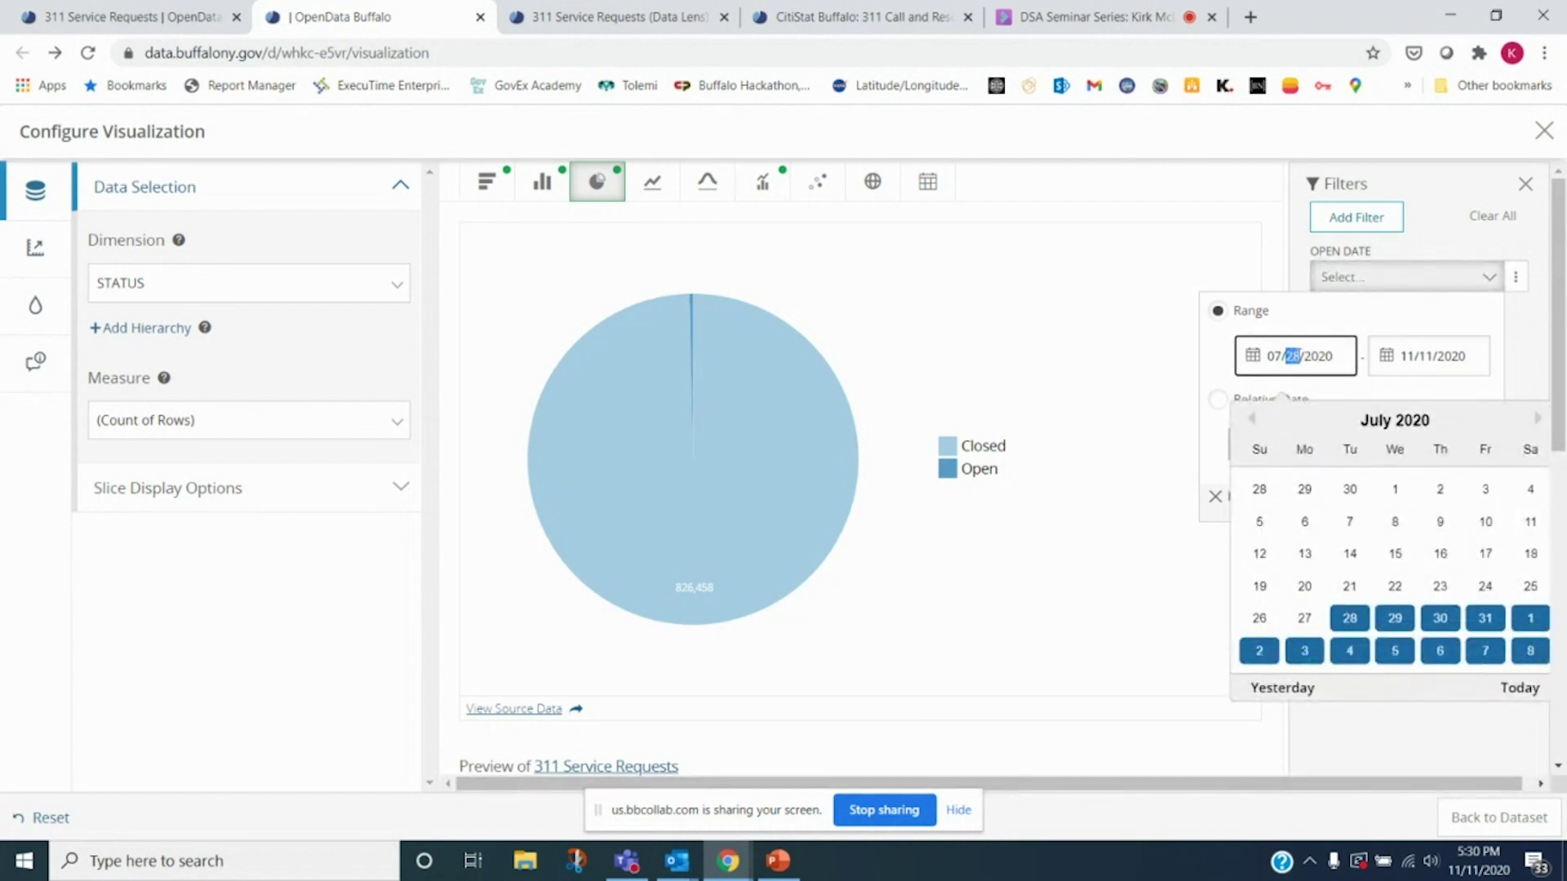
text(01)
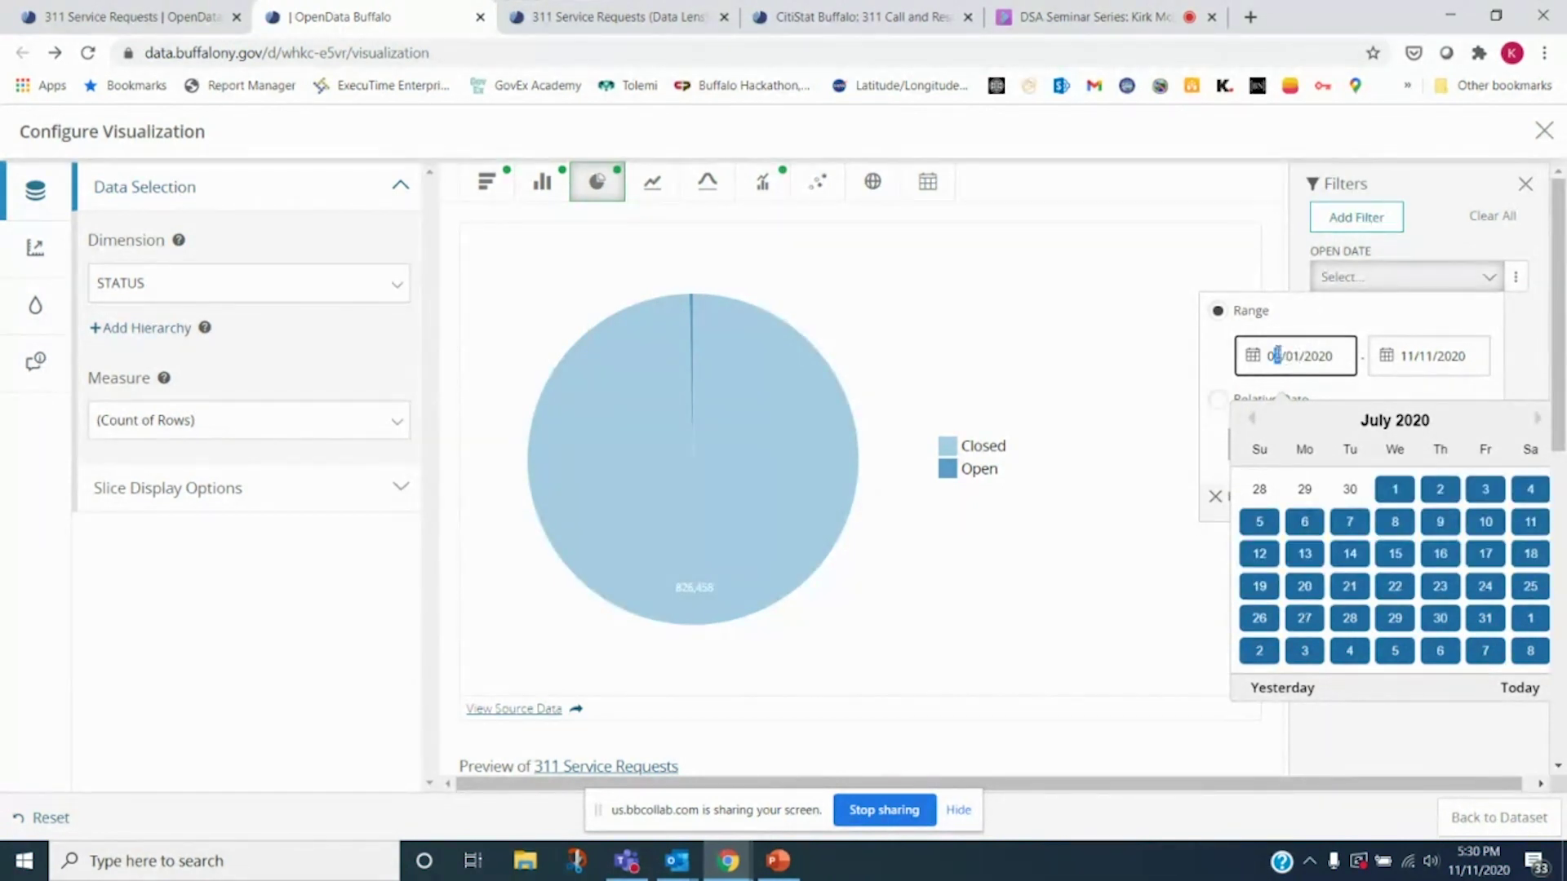
text(1)
click(1395, 490)
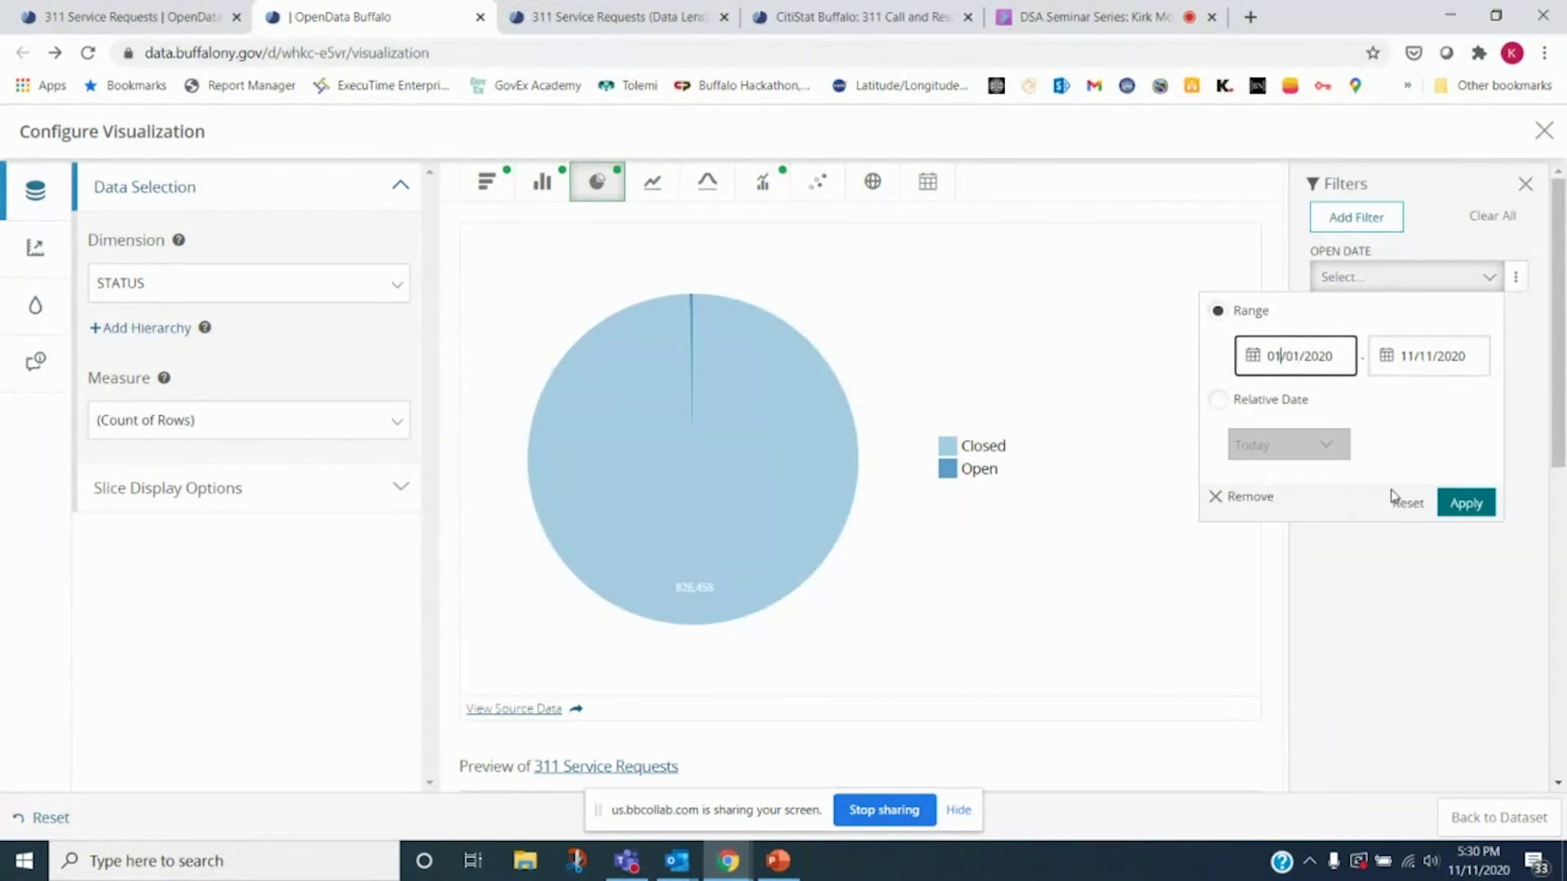
click(1442, 505)
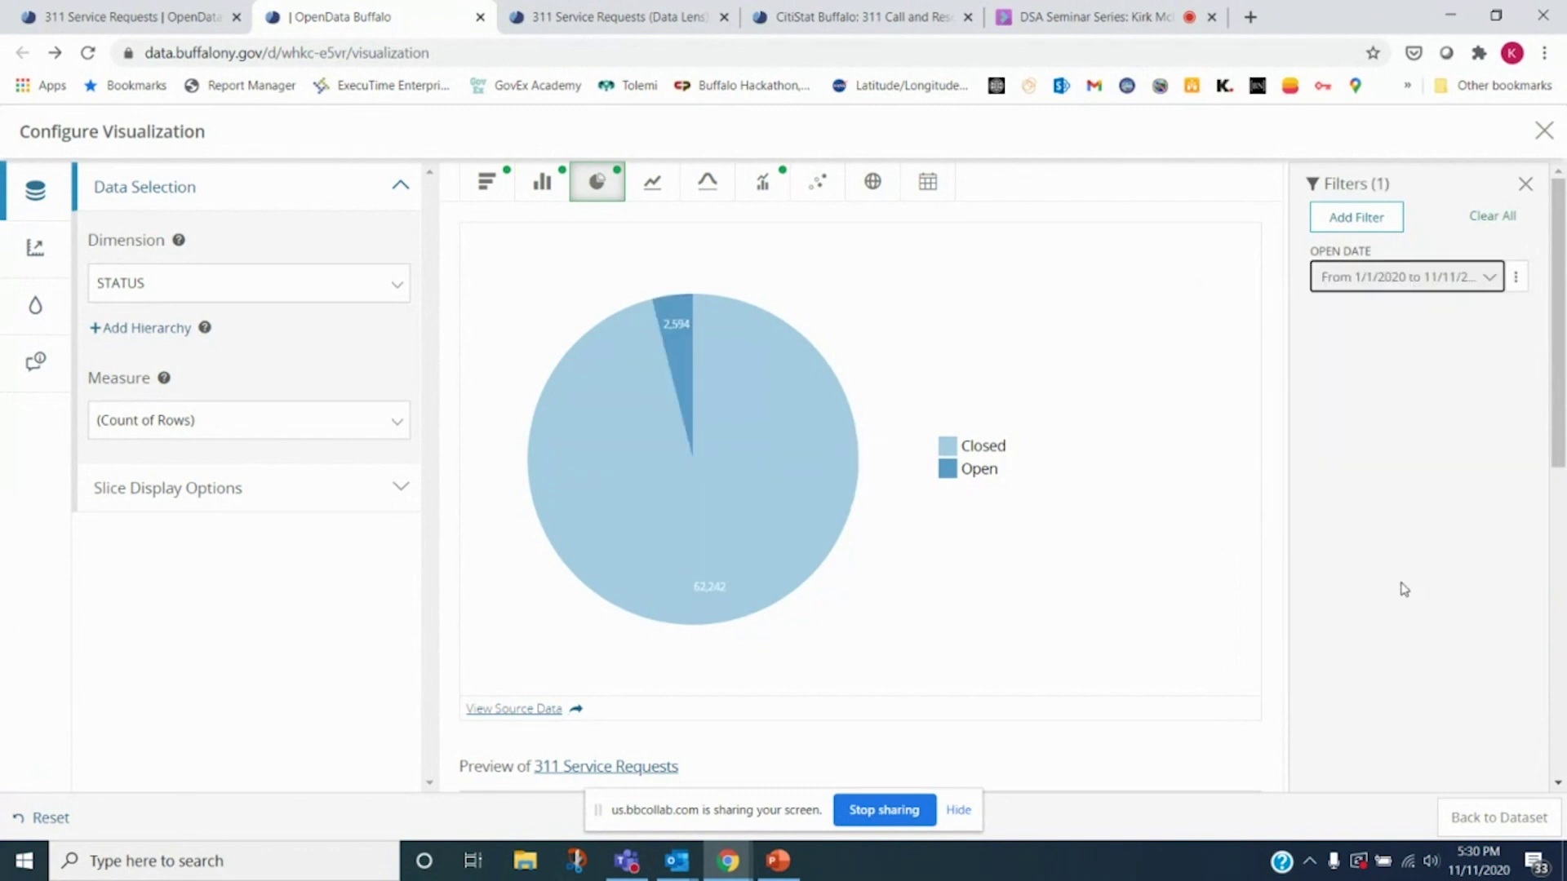
mouse_move(775, 584)
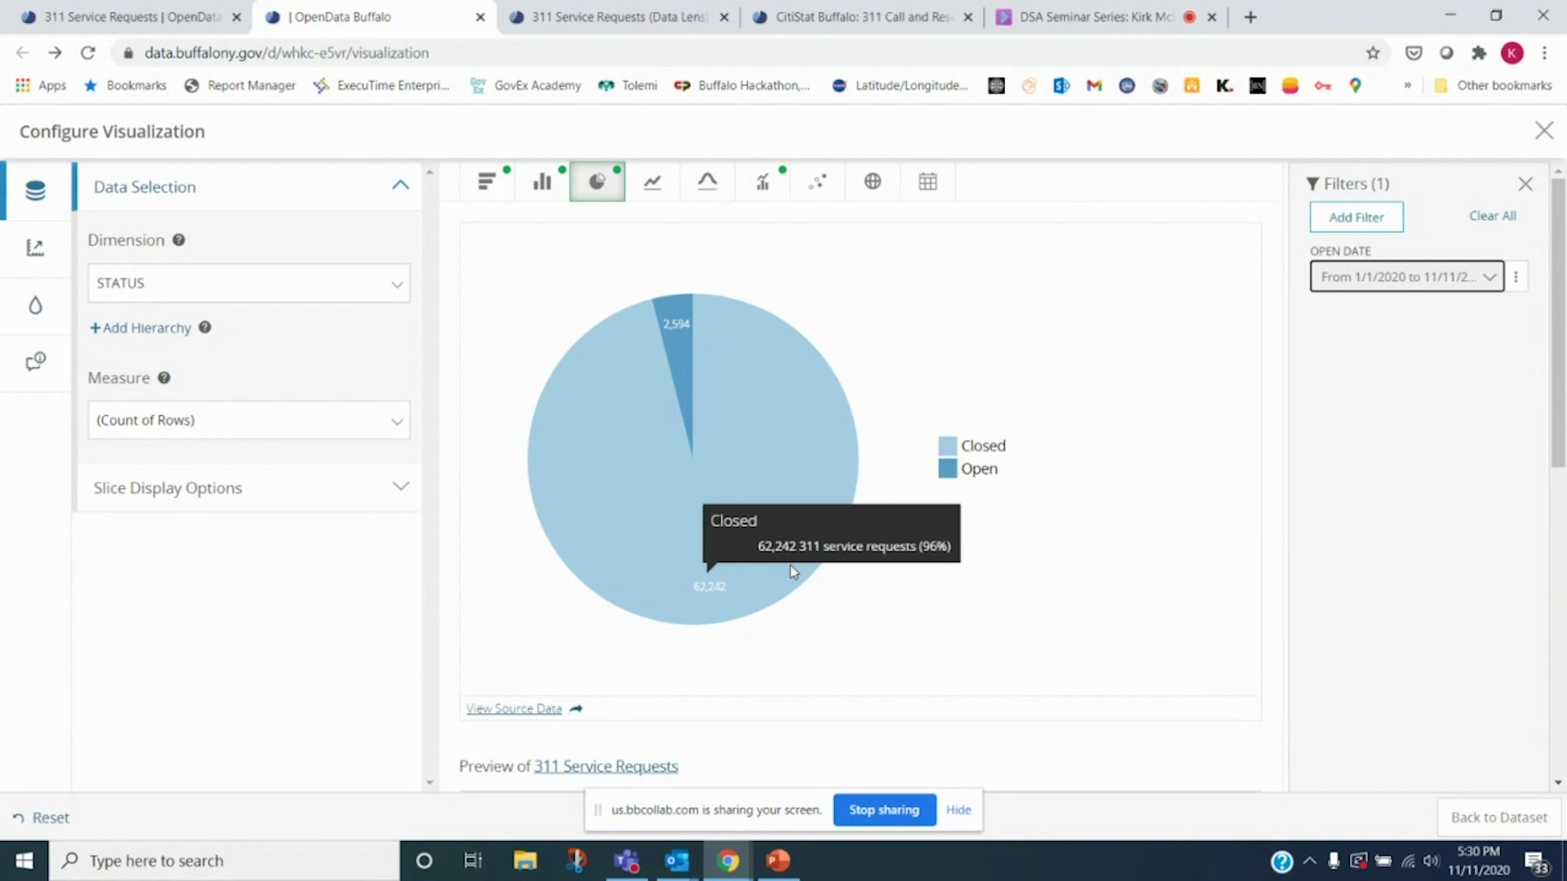
mouse_move(669, 357)
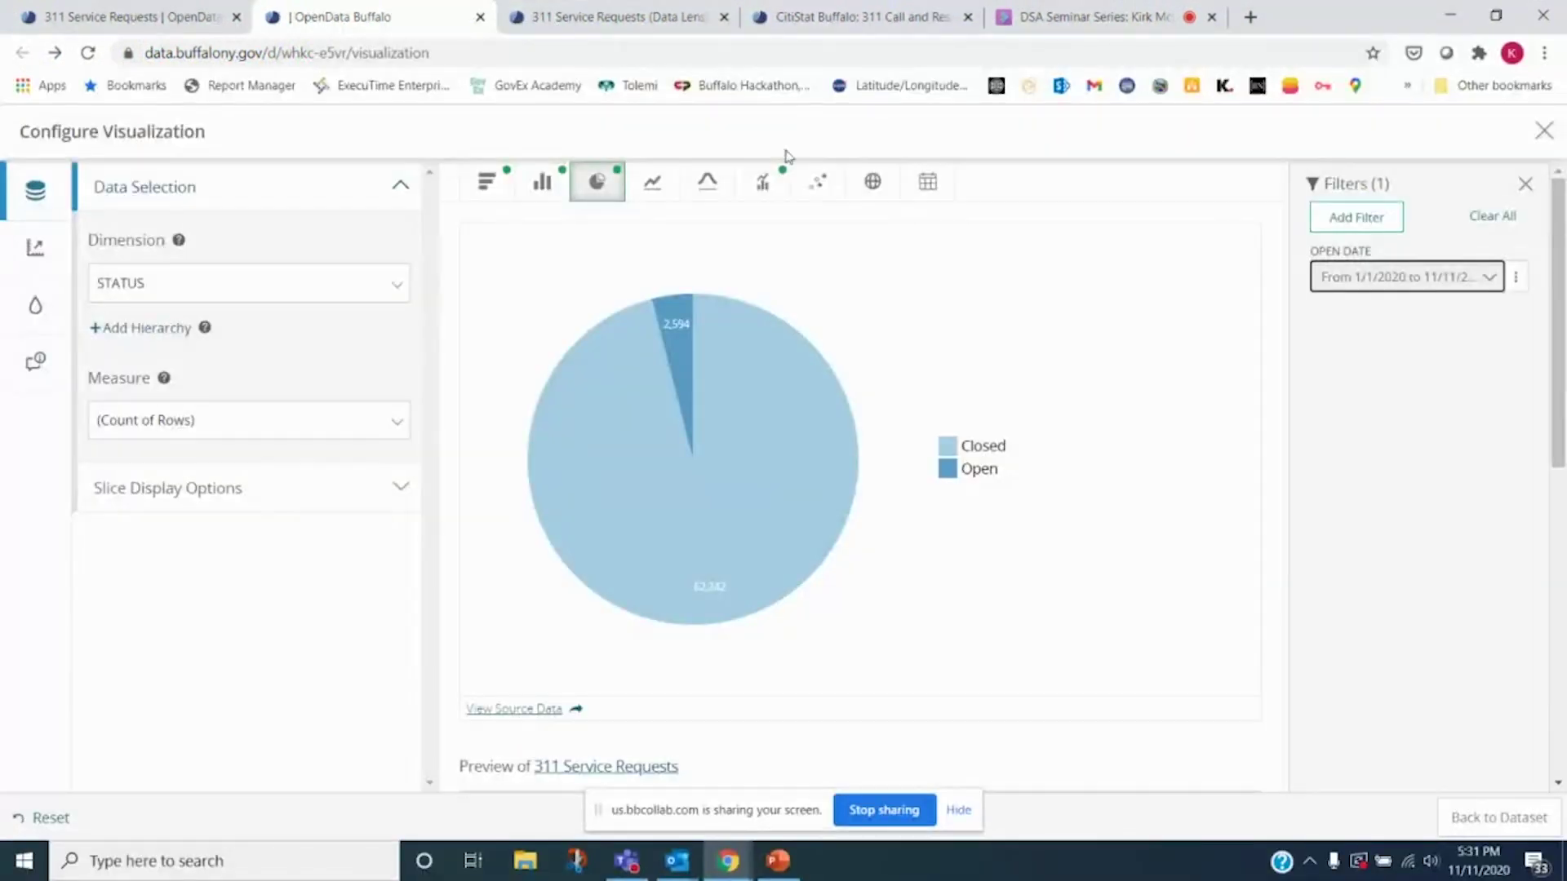
Change the visualization to a map and filter it to requests whose STATUS is Open
click(873, 182)
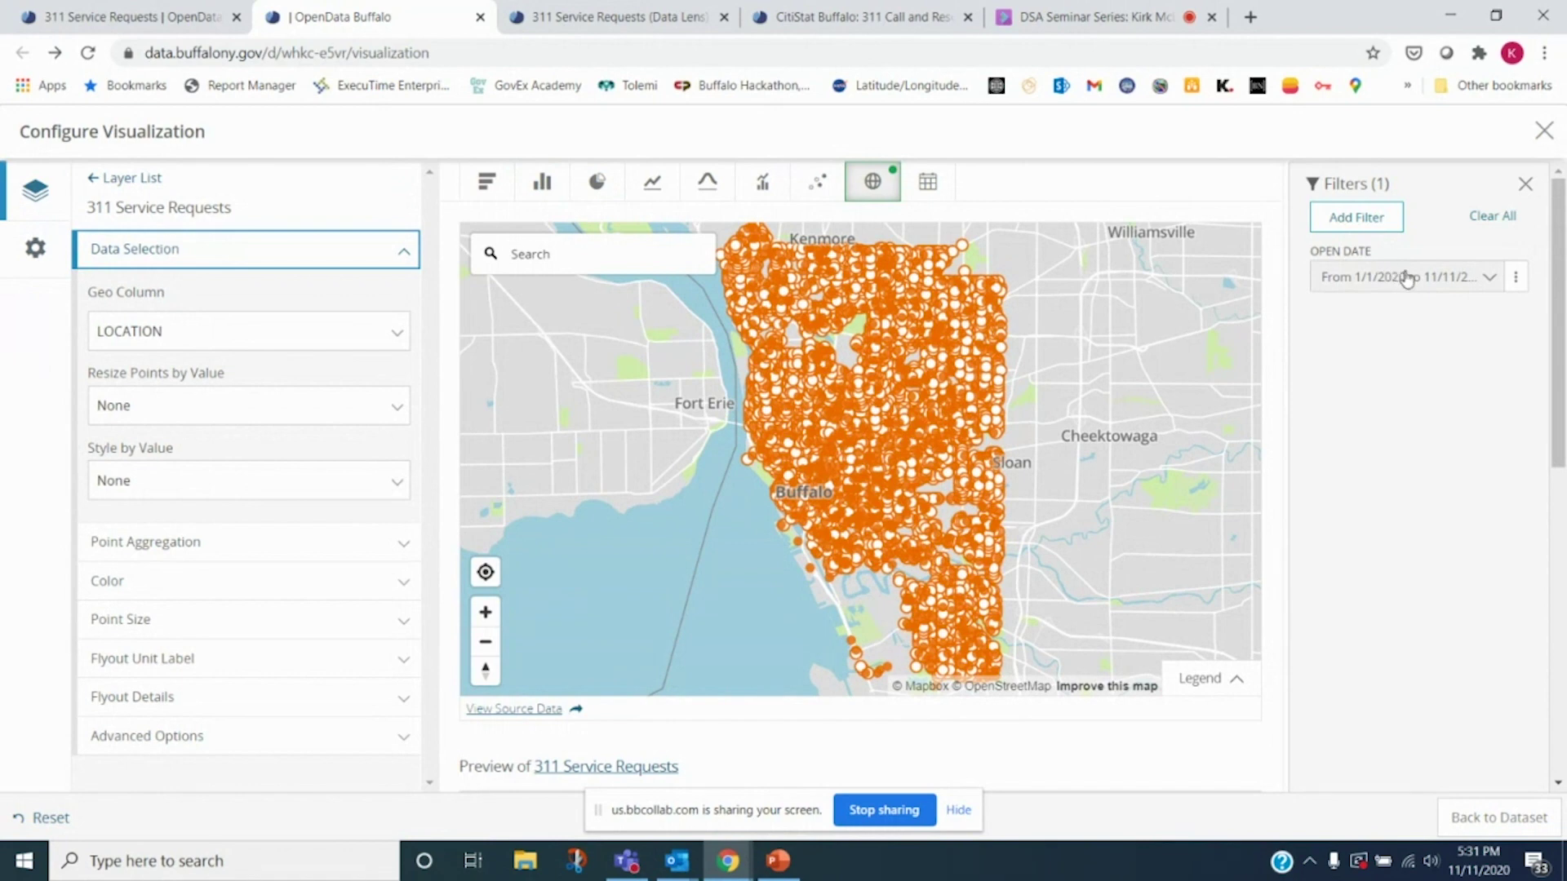
click(1354, 217)
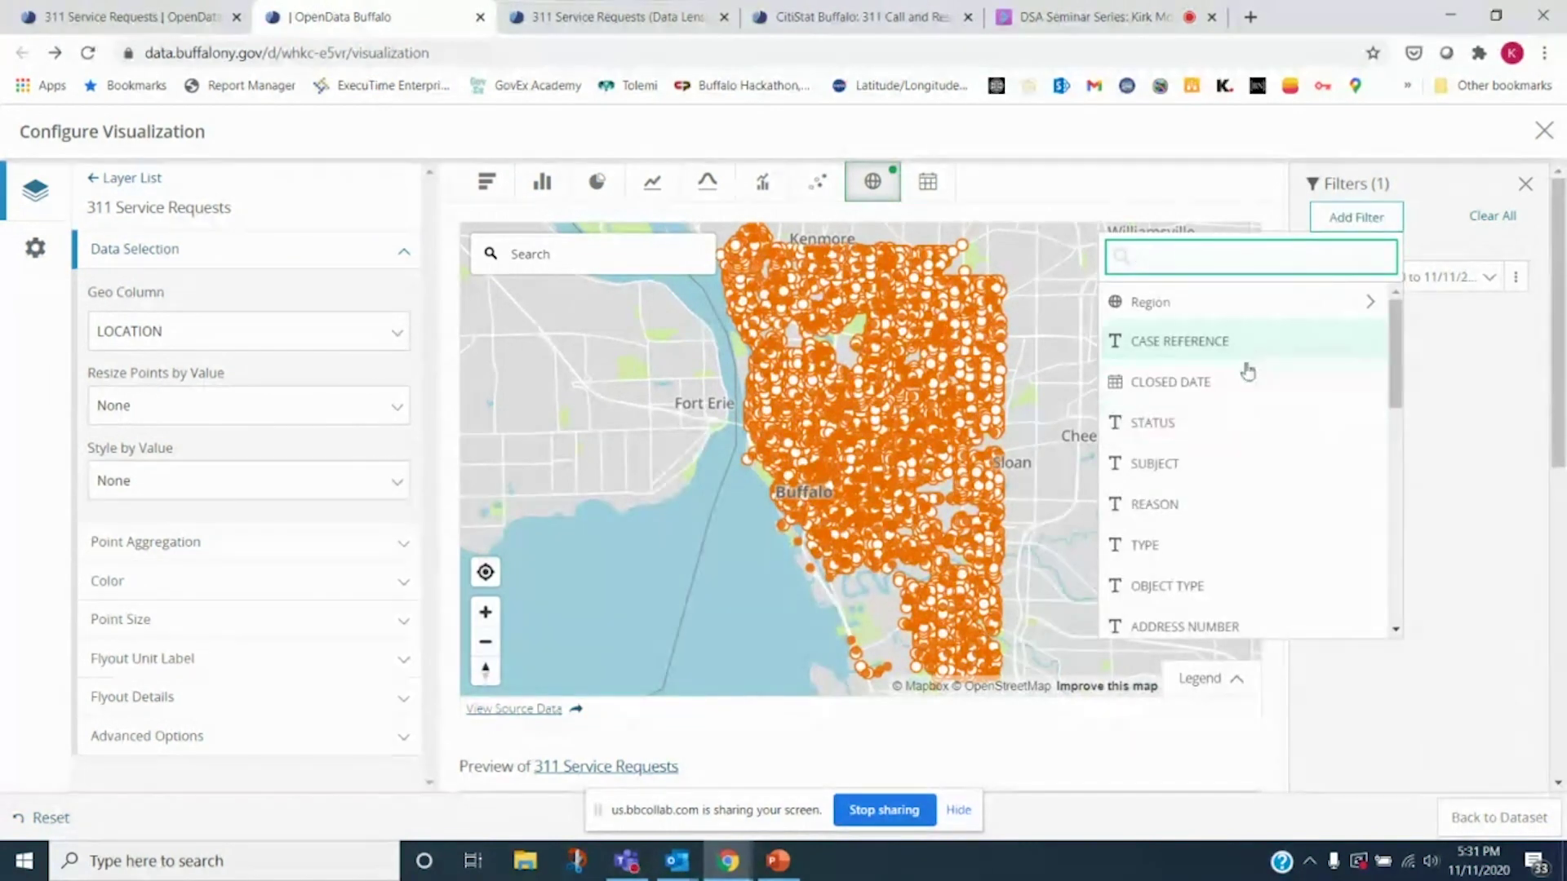
click(1231, 426)
click(1469, 329)
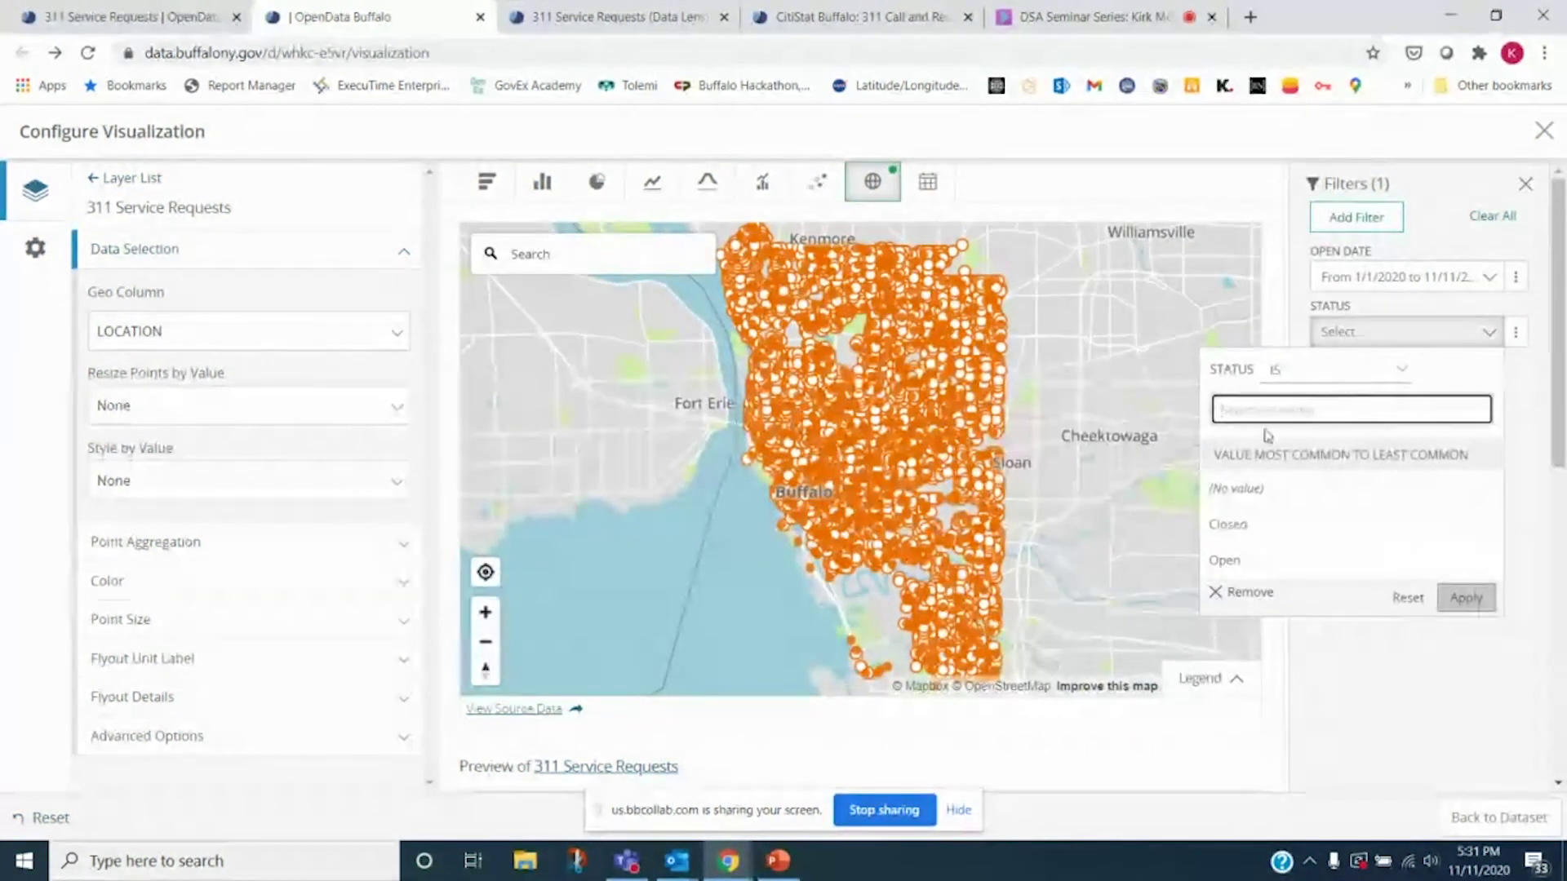
click(1228, 560)
click(1466, 630)
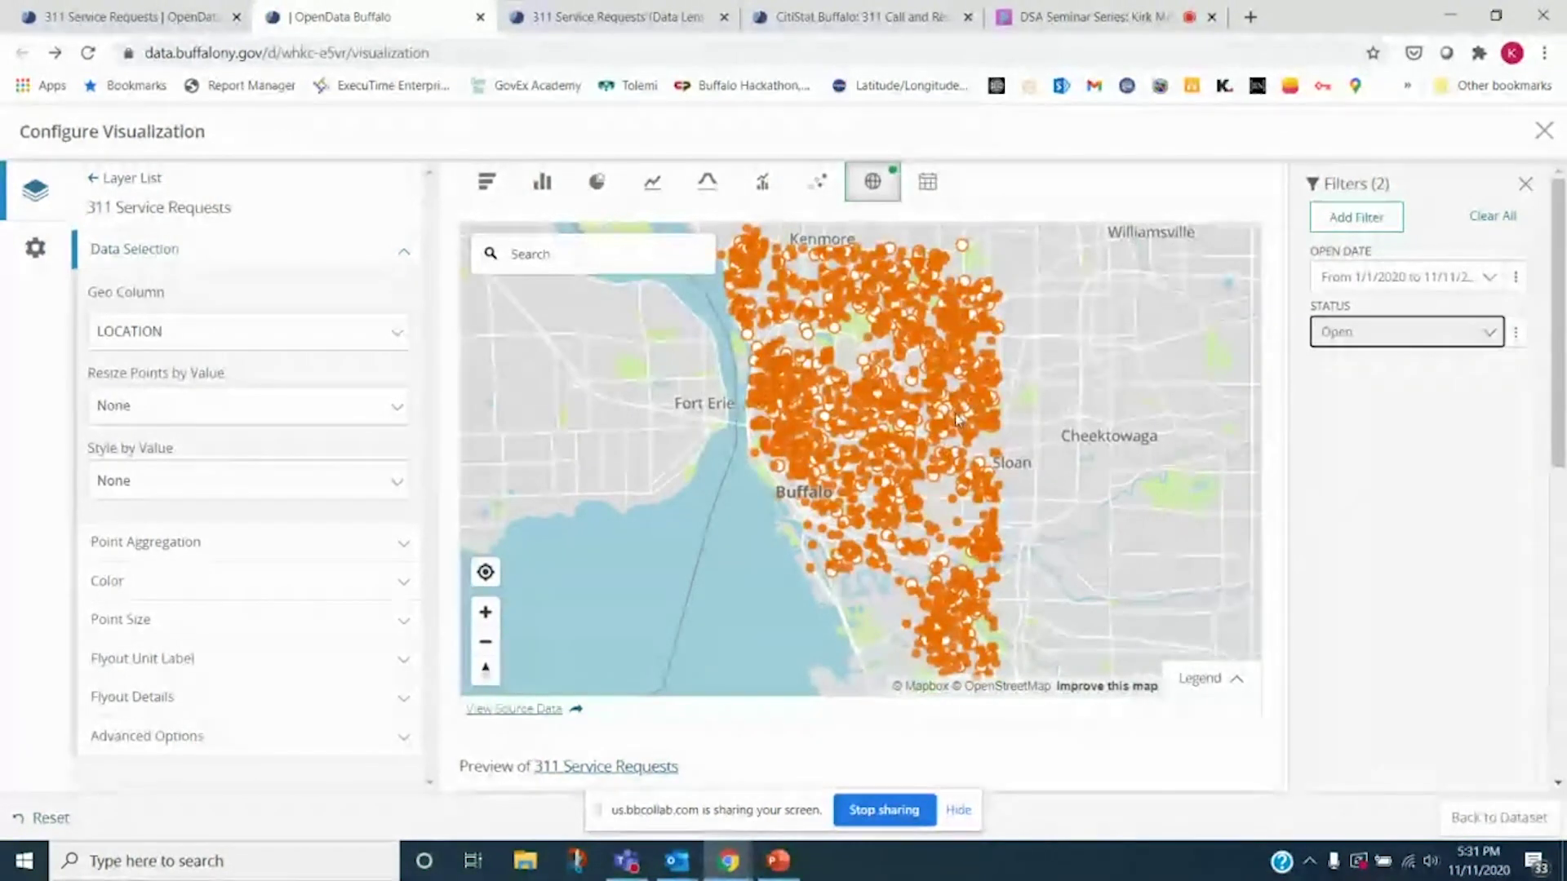
Add a ZIP CODE filter to the map and limit the requests to 14215
click(1382, 227)
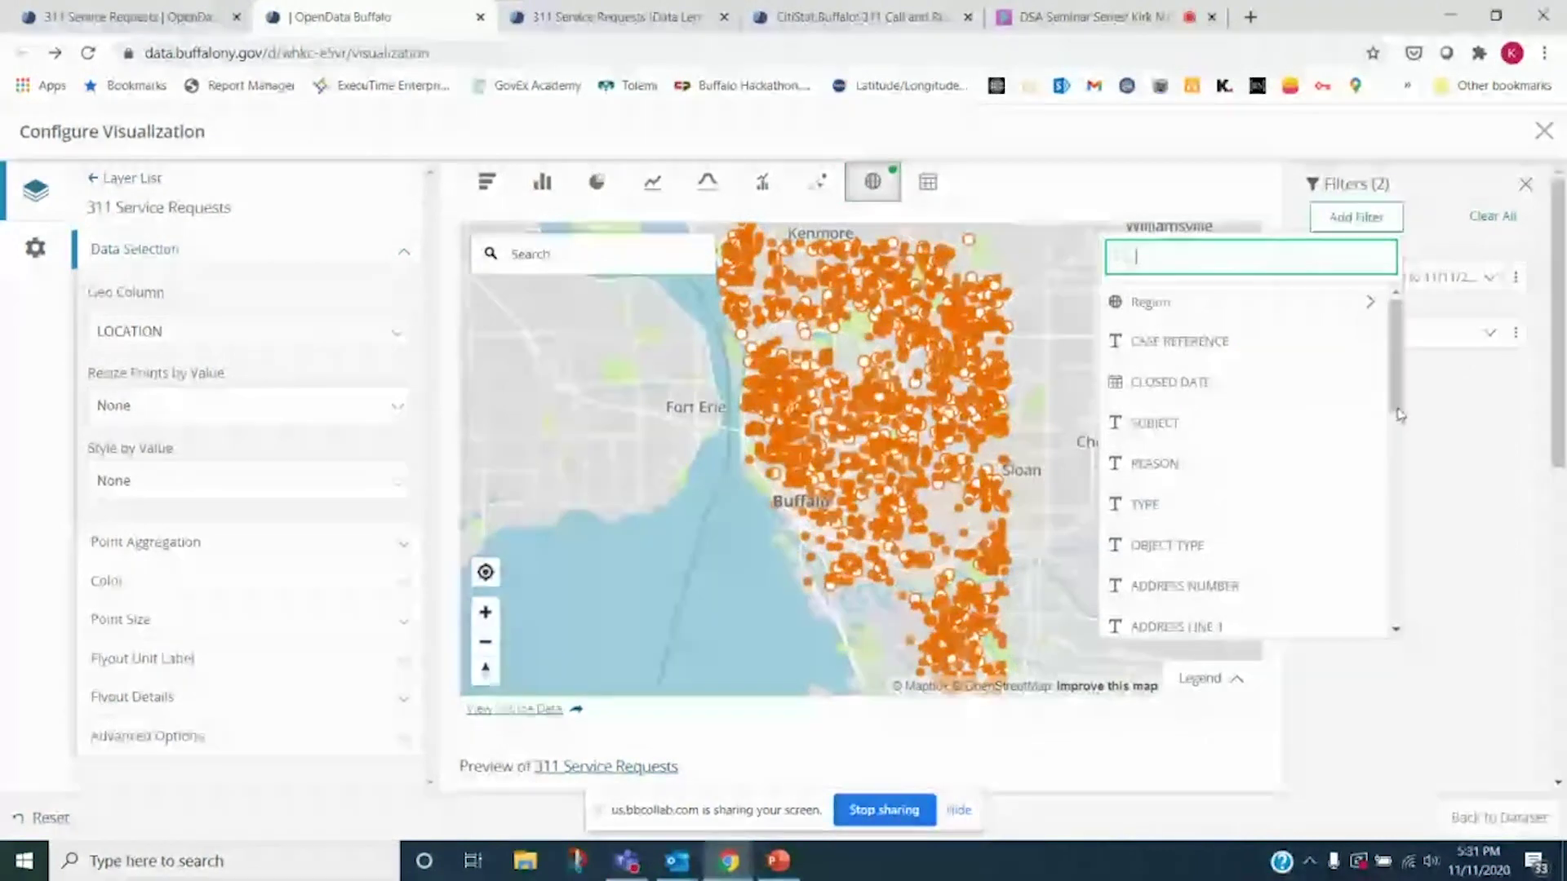
scroll(1378, 532, down, 5)
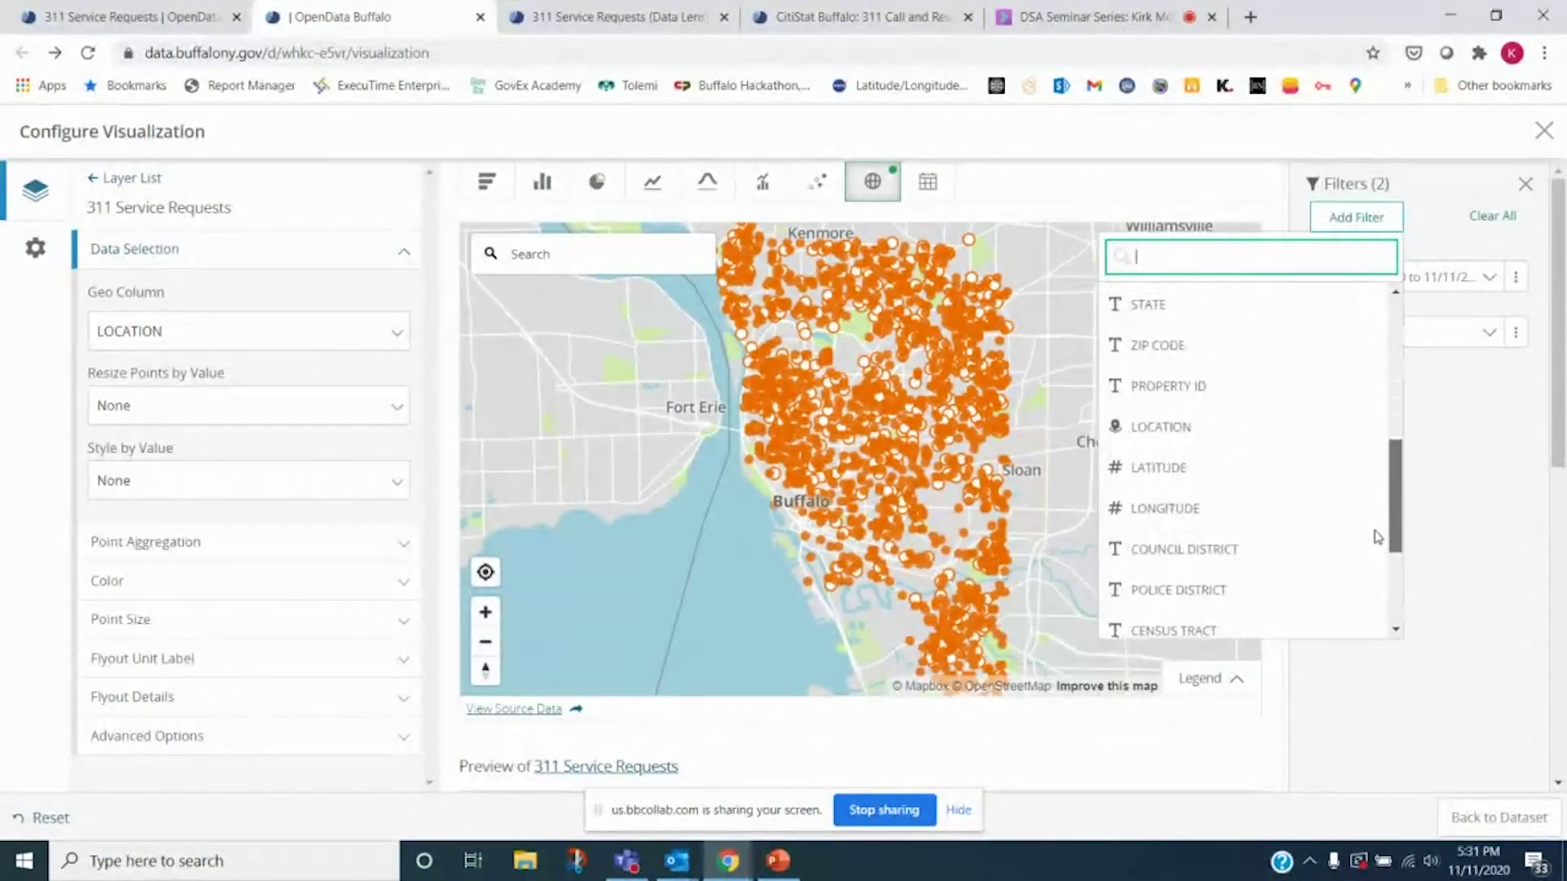
scroll(1339, 490, up, 1)
click(1278, 400)
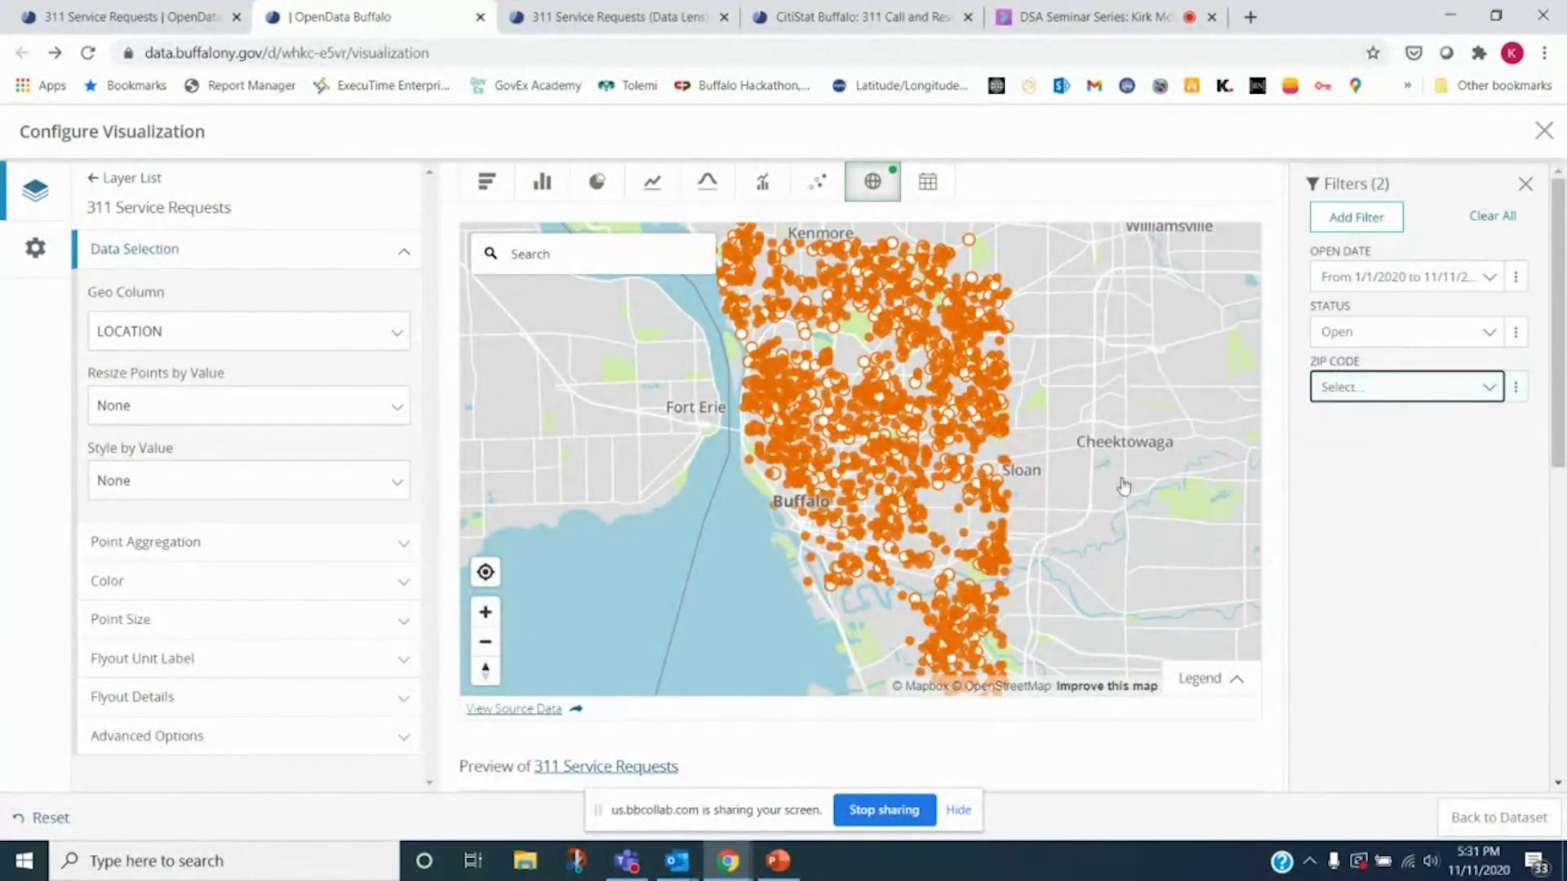
click(1490, 386)
click(1370, 598)
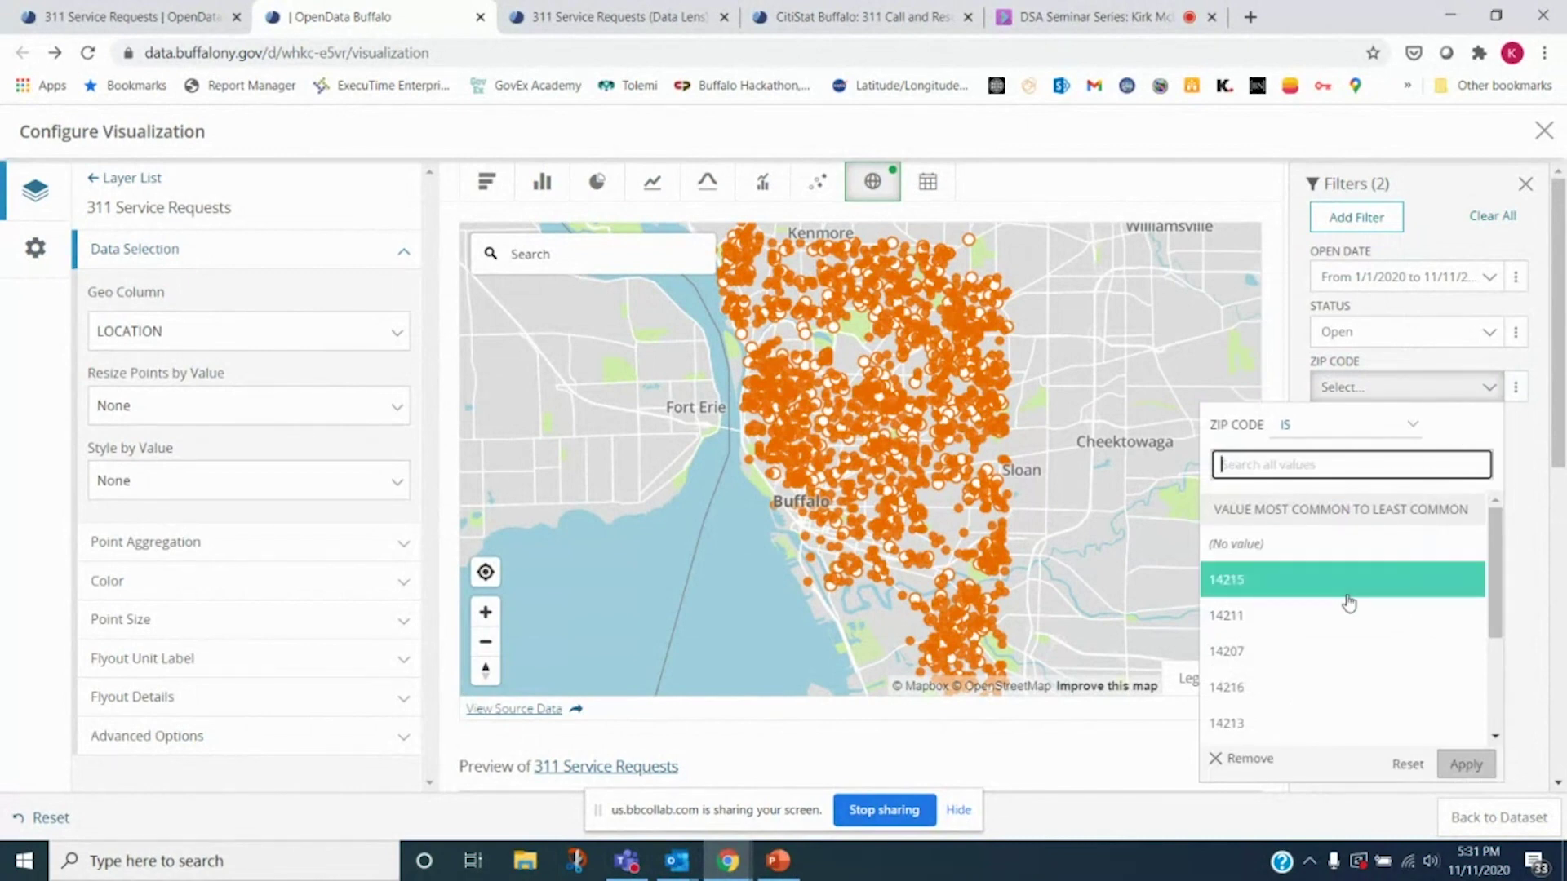
click(1465, 767)
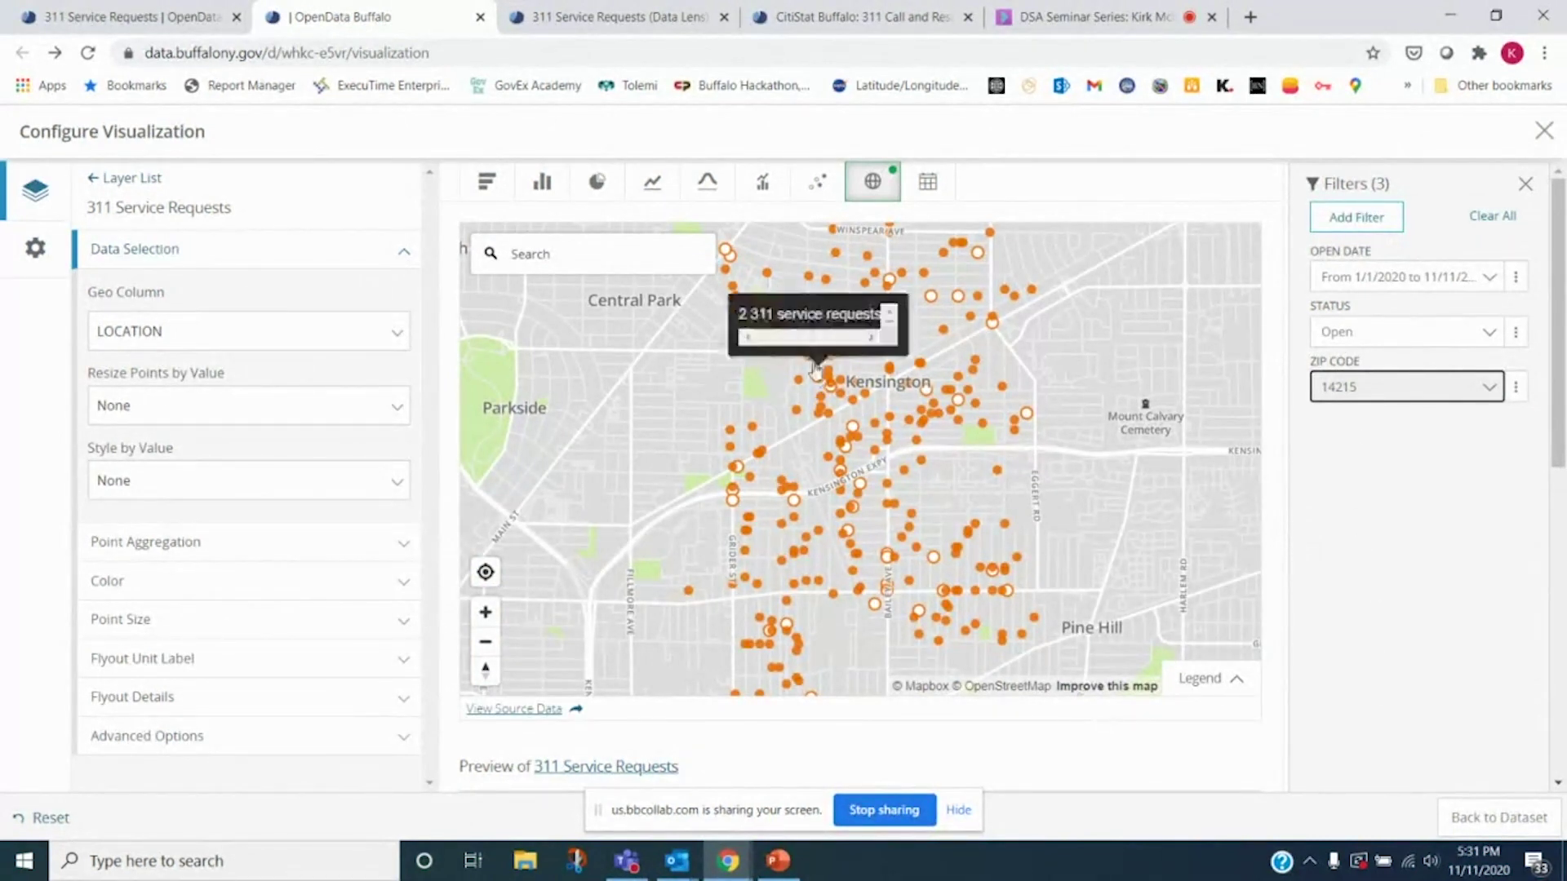
Set the point aggregation of the map's 311 Service Requests layer to Heat Map
scroll(806, 382, down, 1)
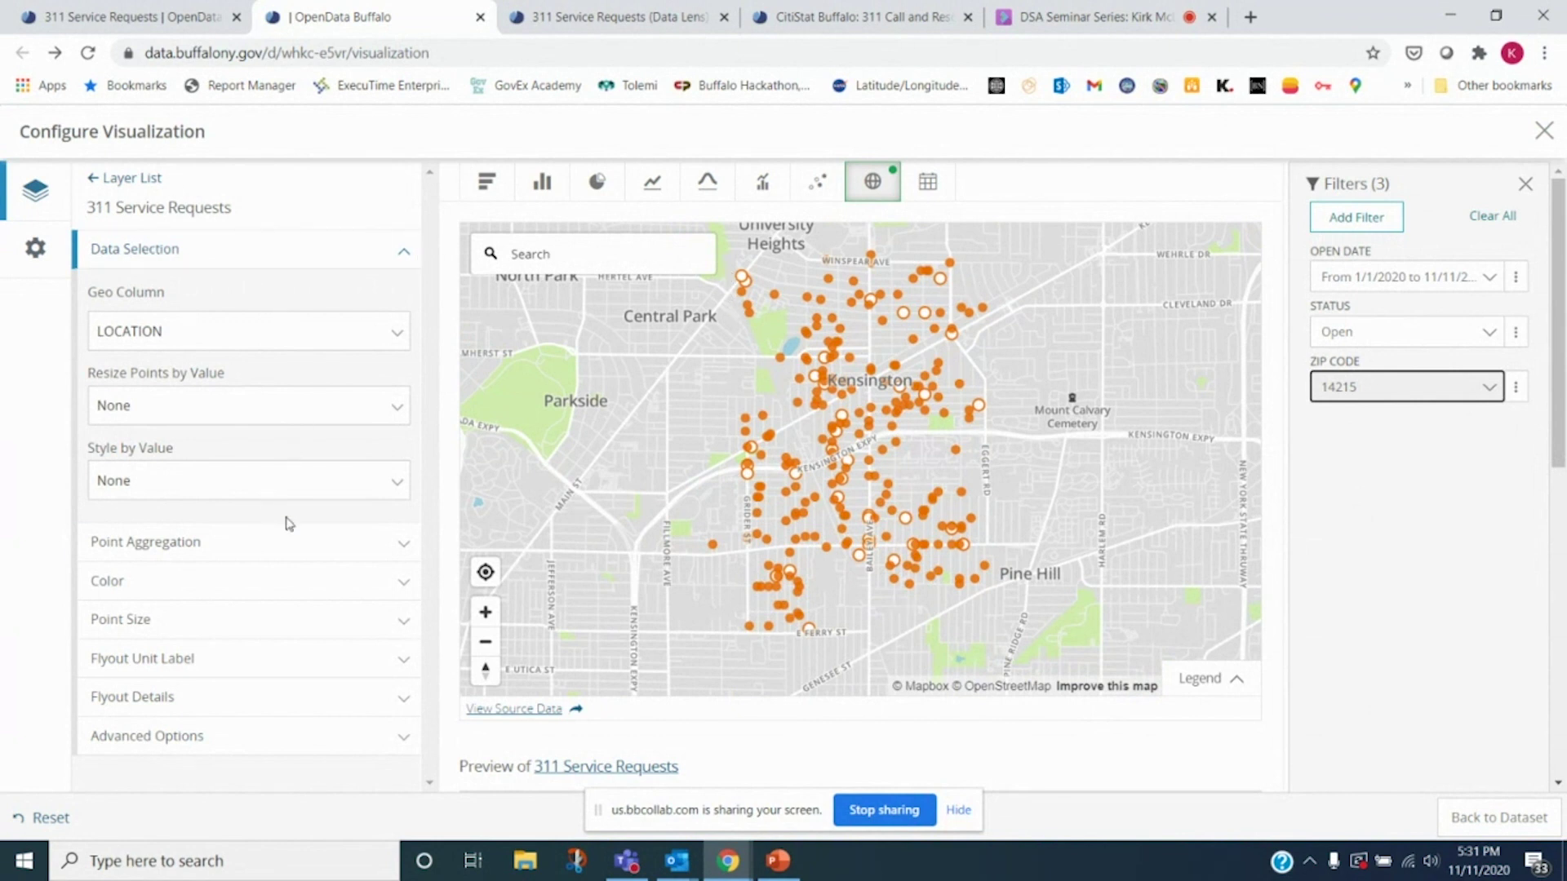
click(46, 181)
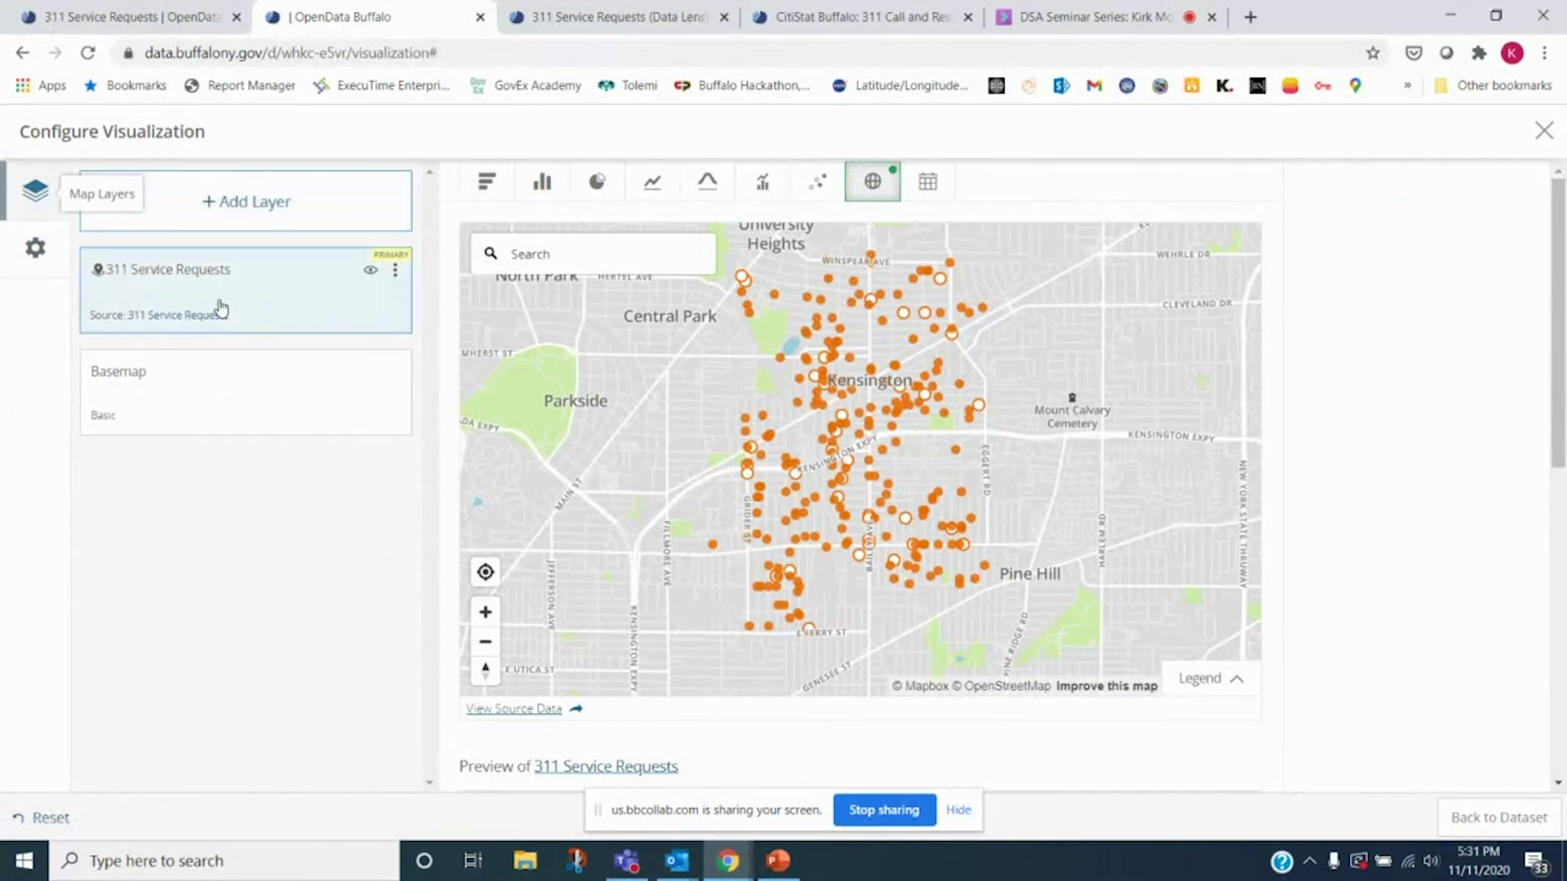
click(13, 250)
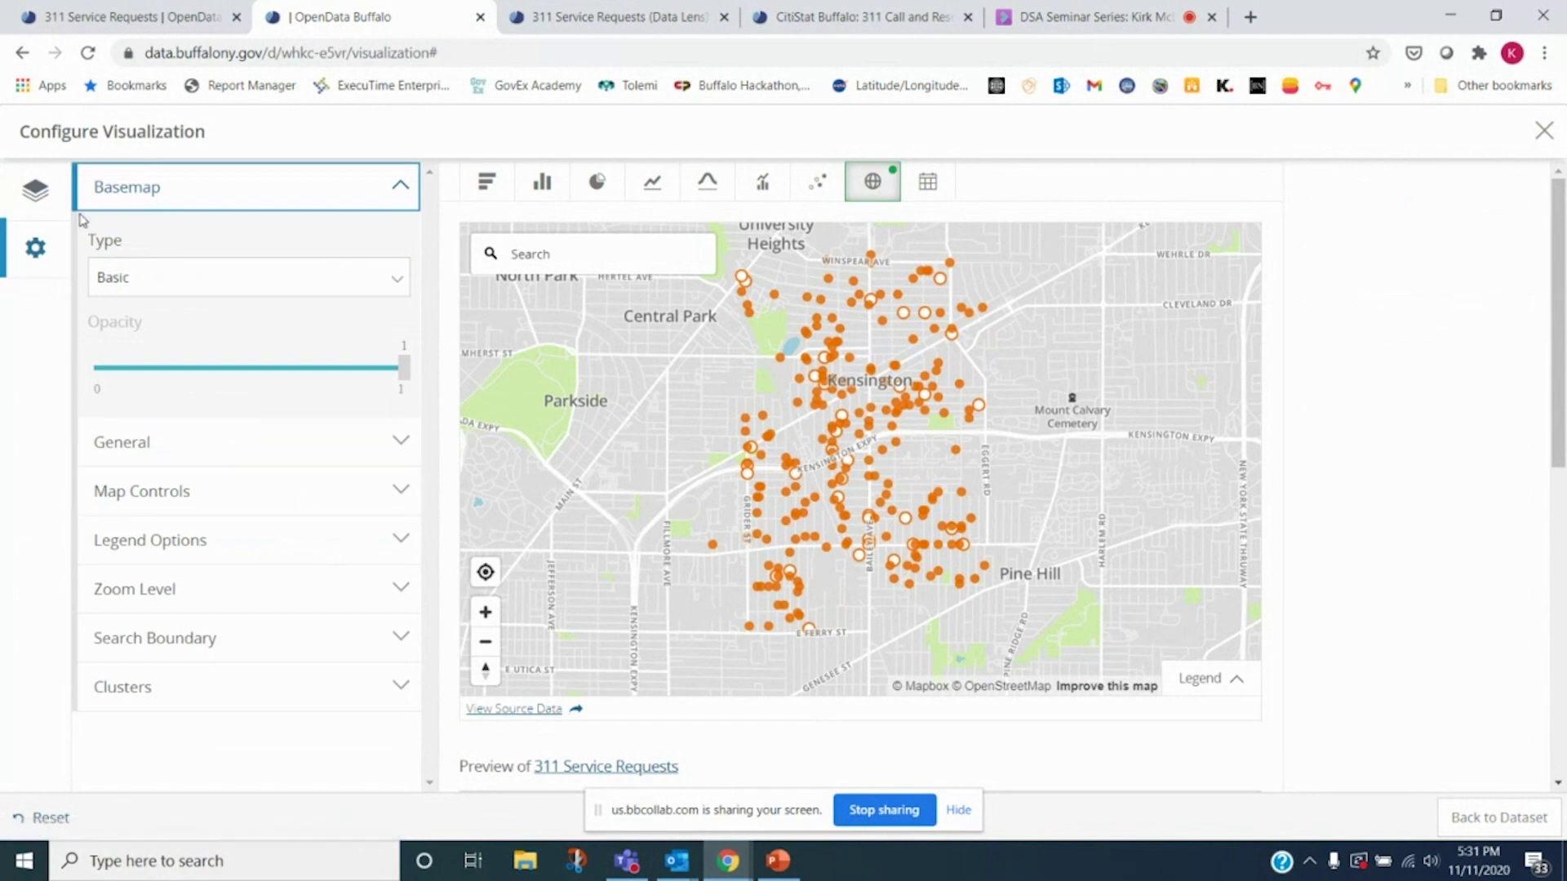
click(41, 204)
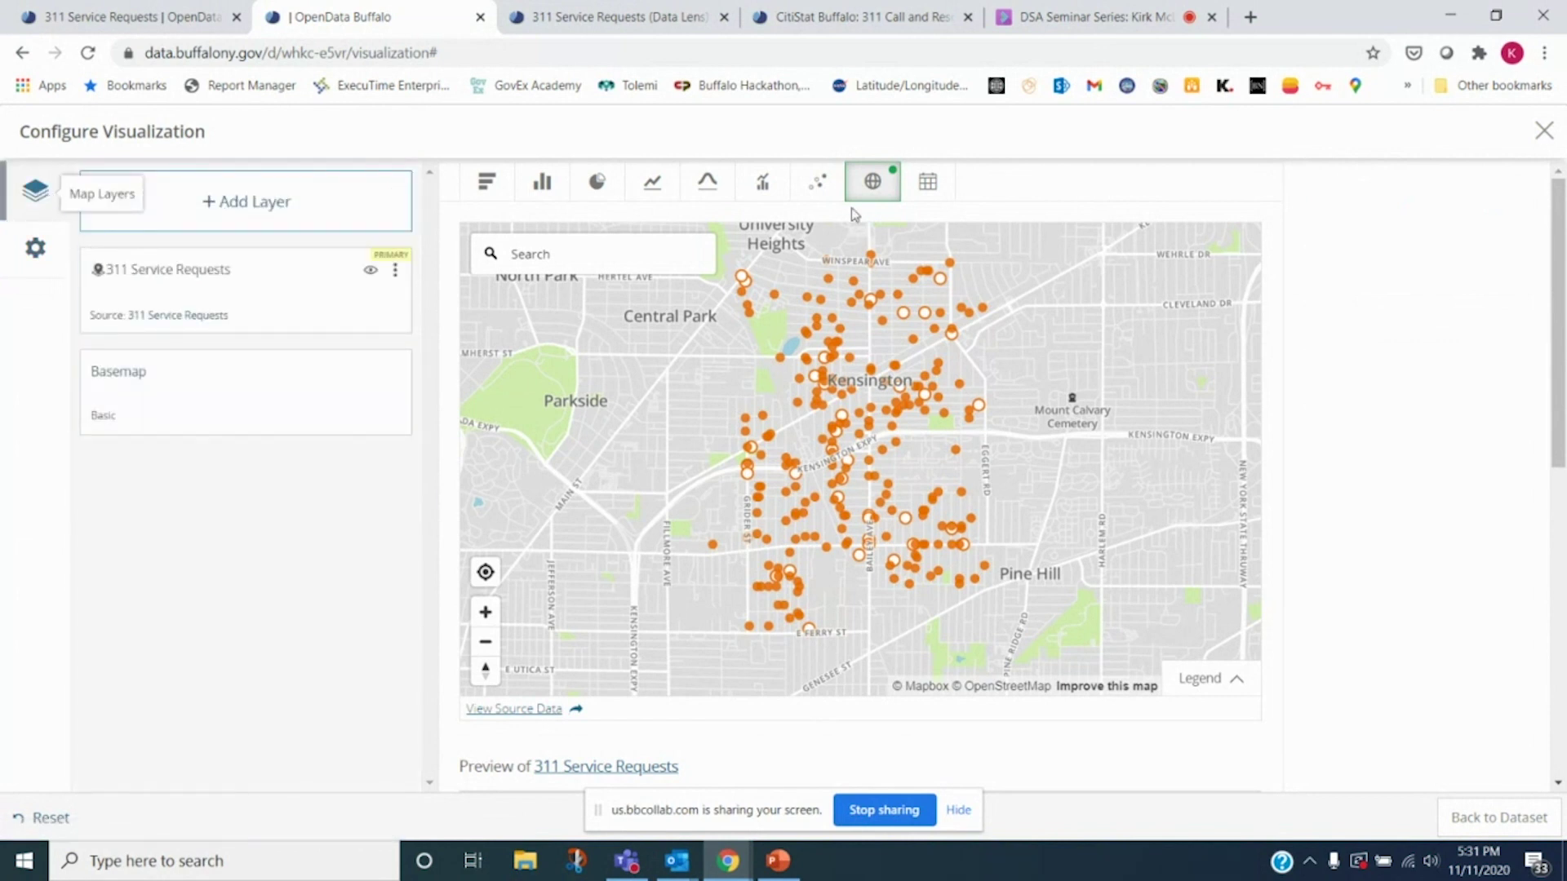
click(174, 300)
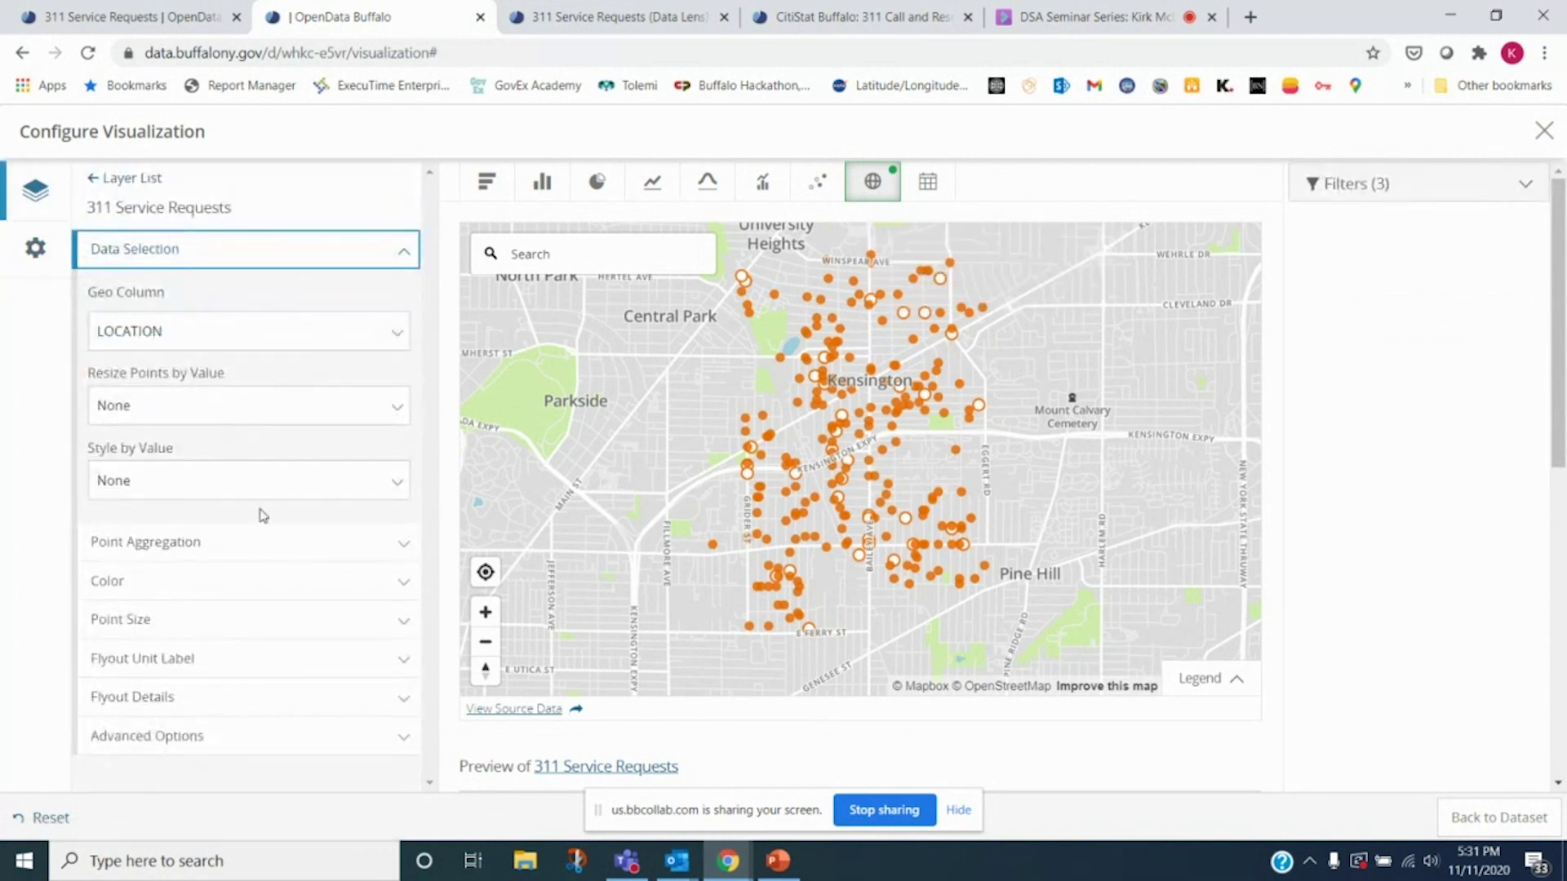
click(269, 541)
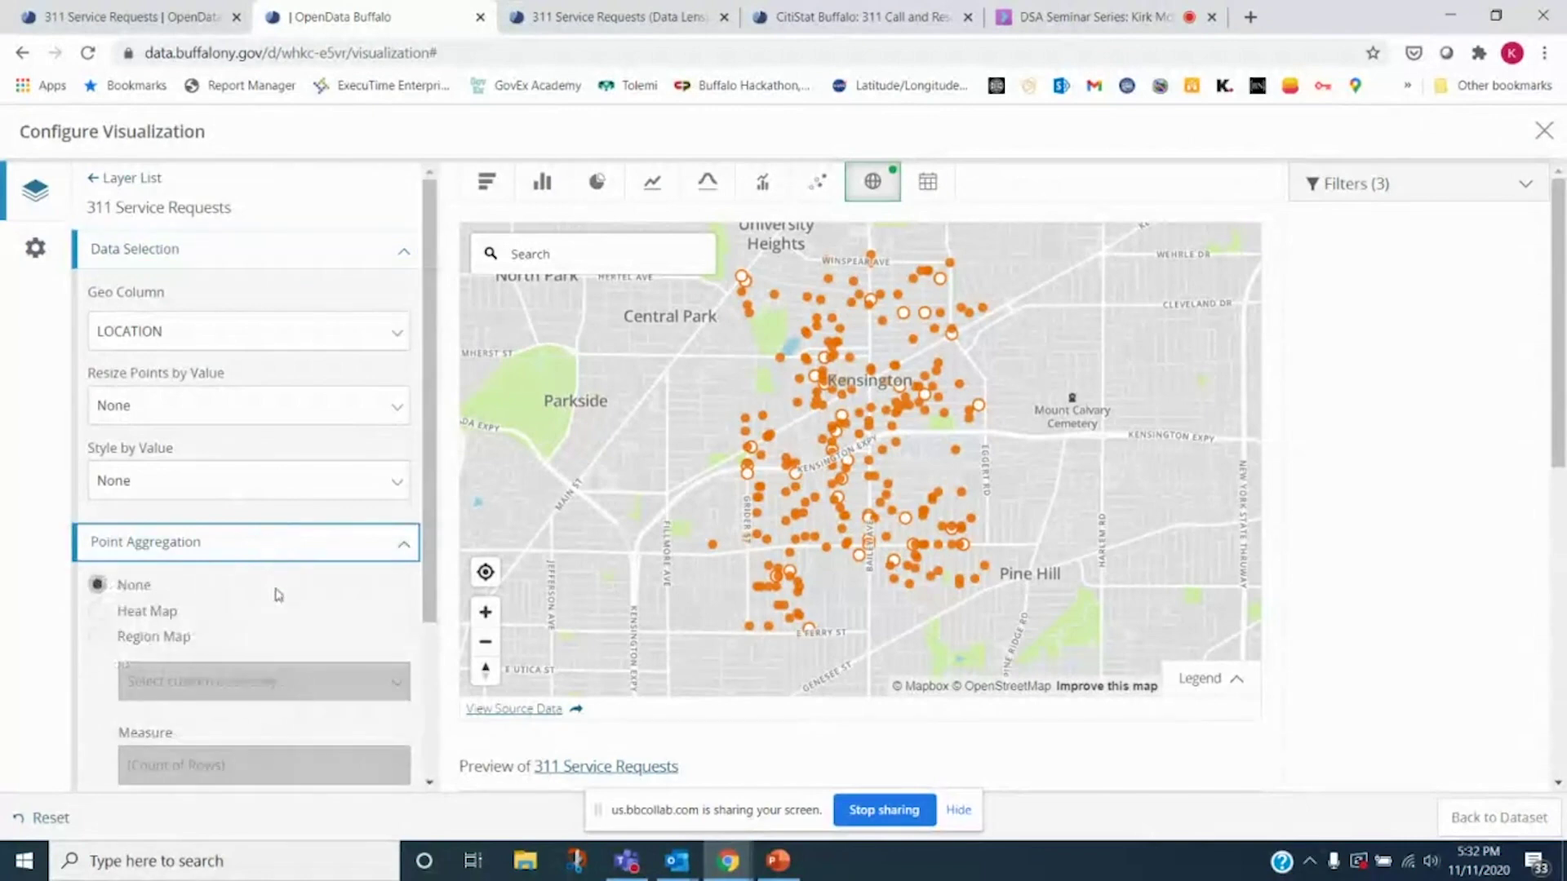
click(97, 611)
Examine the heat map's concentrations of open requests around Kensington at several levels of detail
scroll(930, 351, up, 5)
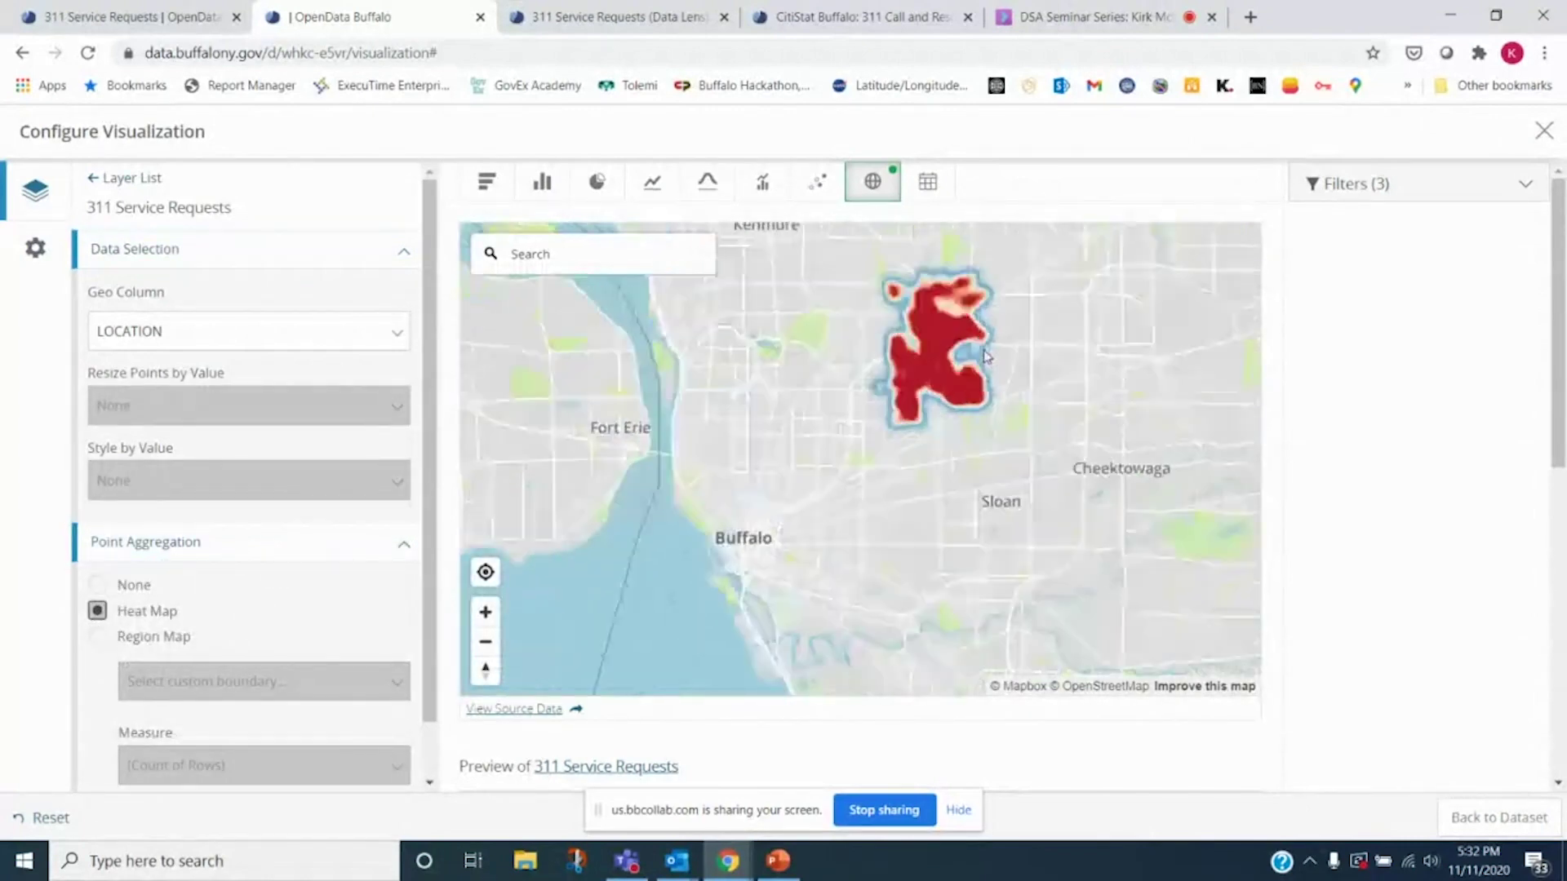
scroll(947, 355, up, 2)
drag(947, 355, 727, 522)
drag(913, 609, 857, 432)
scroll(859, 432, down, 1)
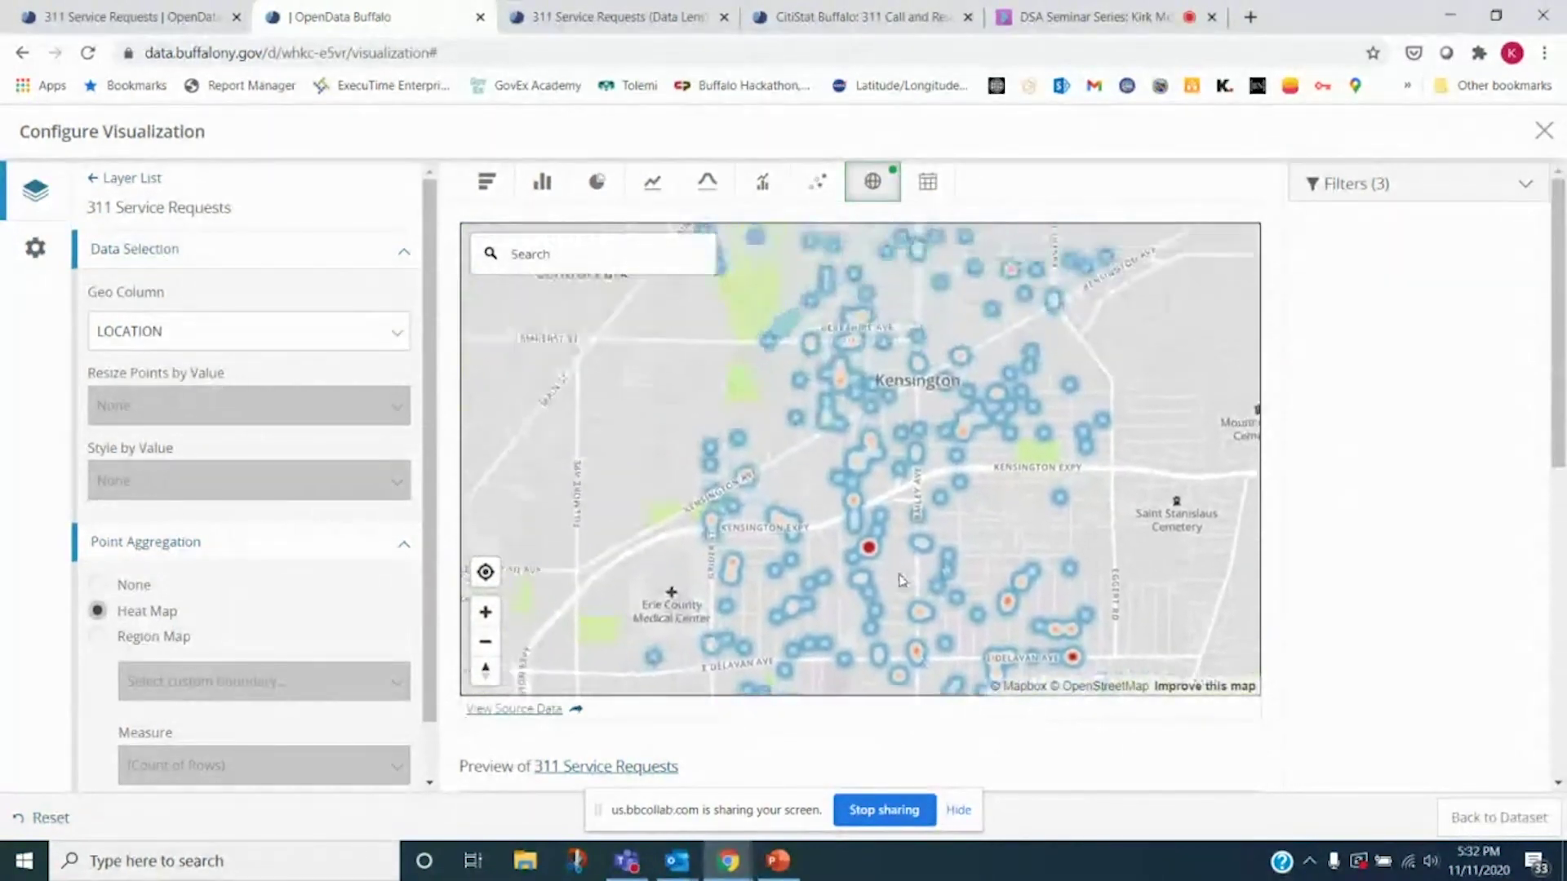
drag(949, 367, 1102, 307)
scroll(951, 406, up, 1)
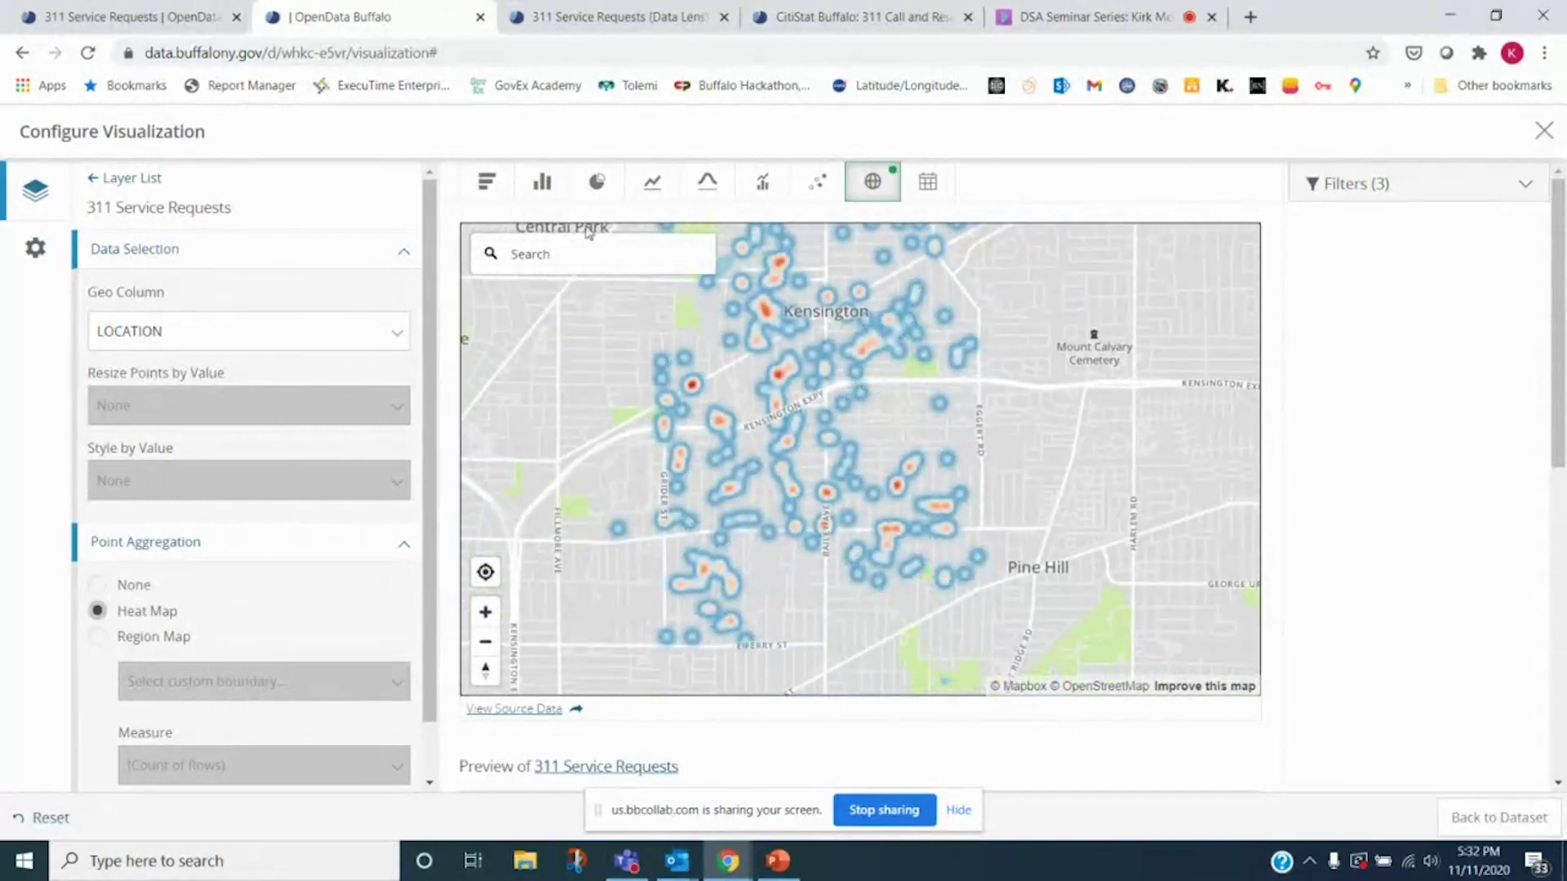
scroll(771, 412, down, 1)
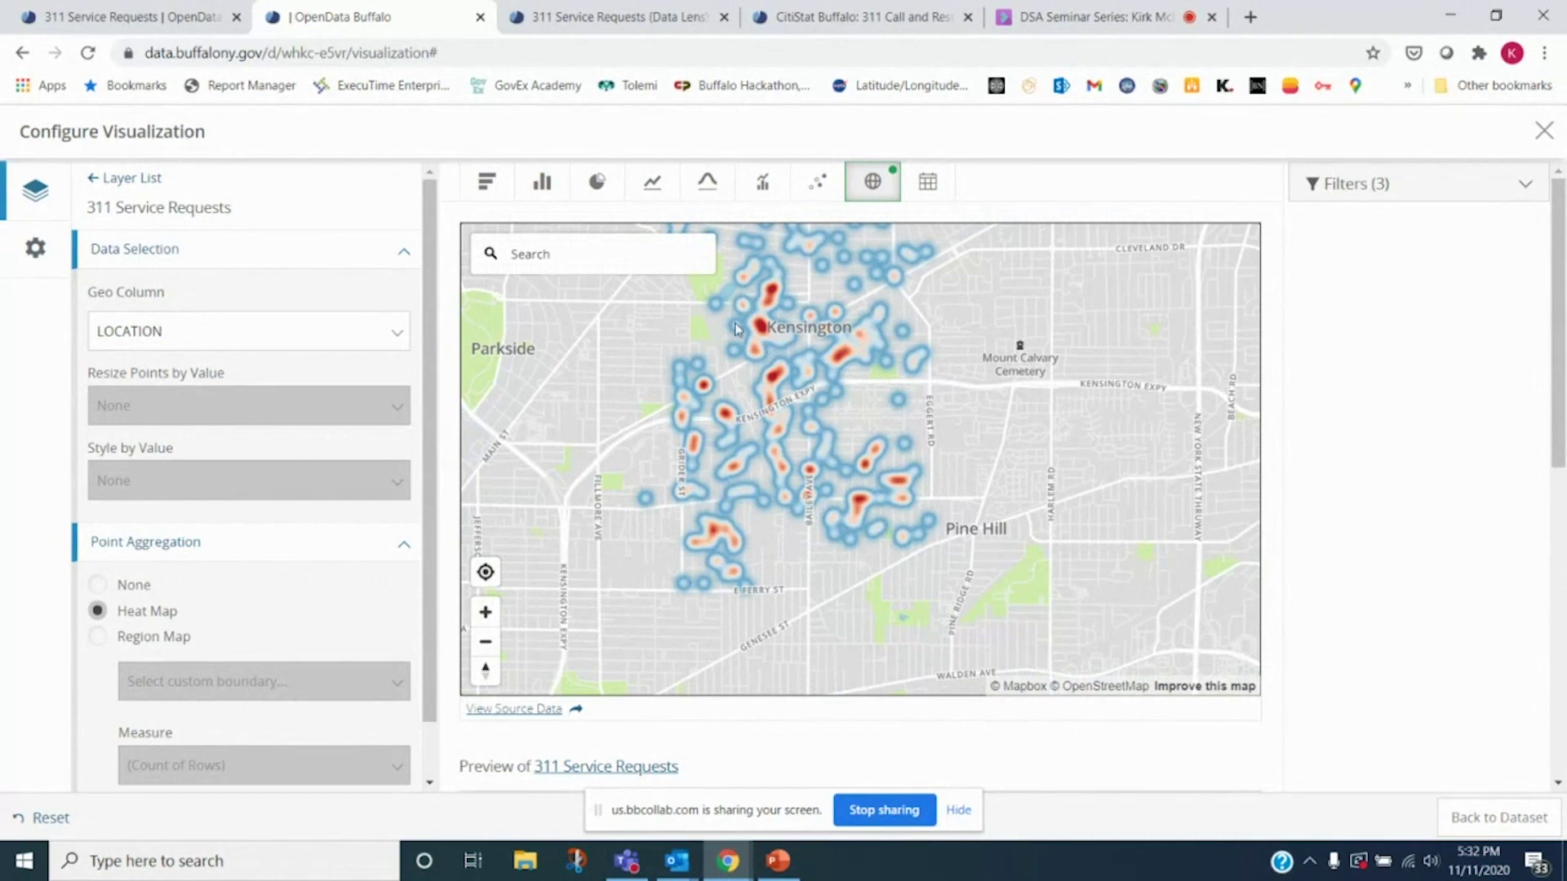
scroll(795, 339, up, 2)
drag(768, 280, 814, 329)
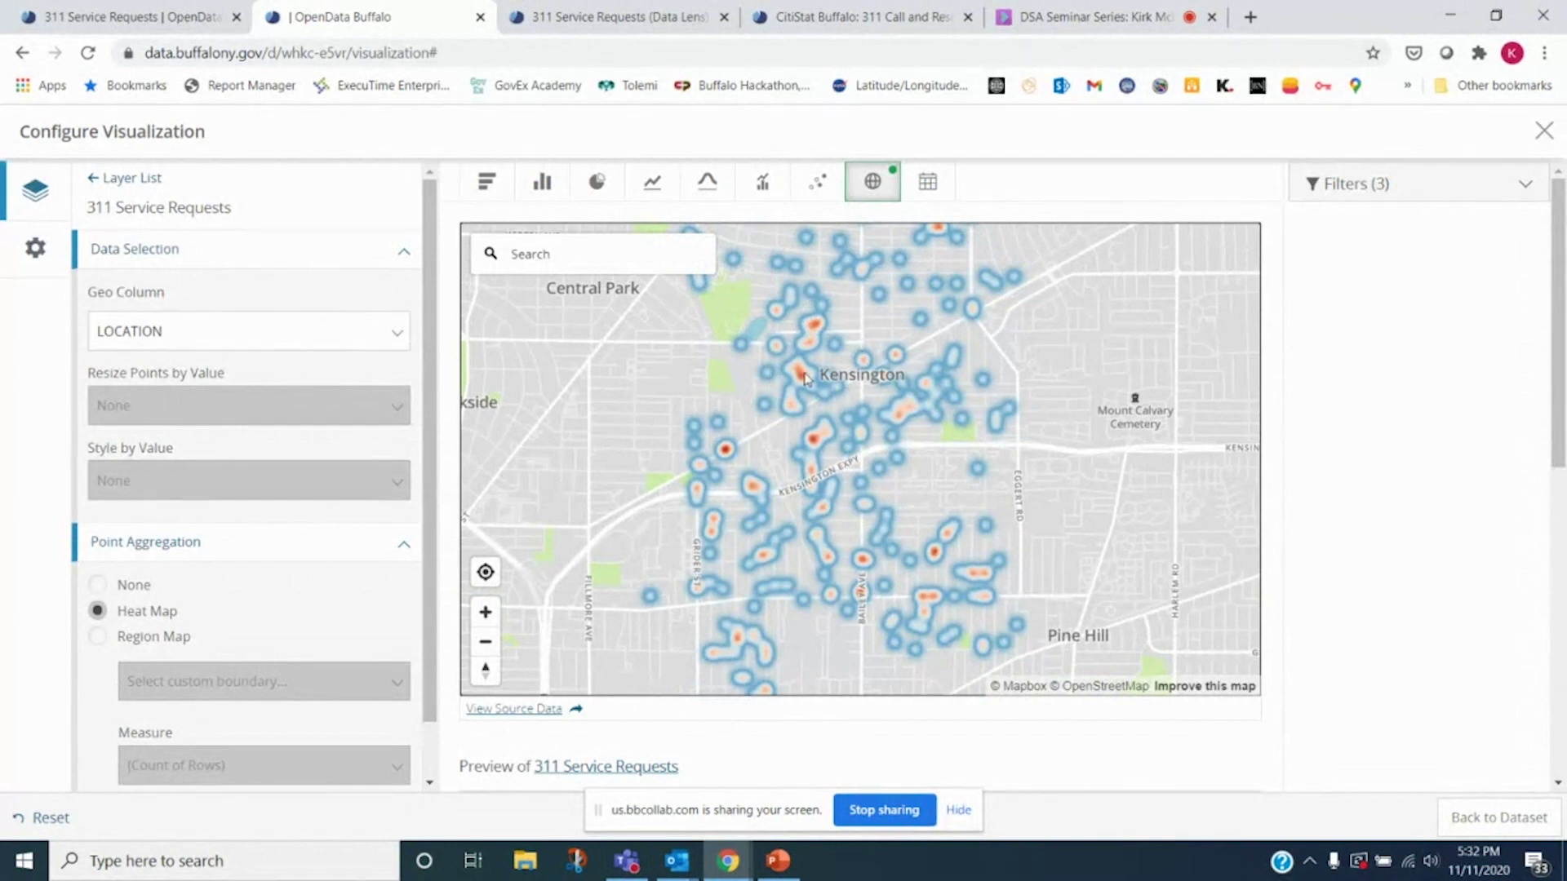
scroll(804, 377, up, 3)
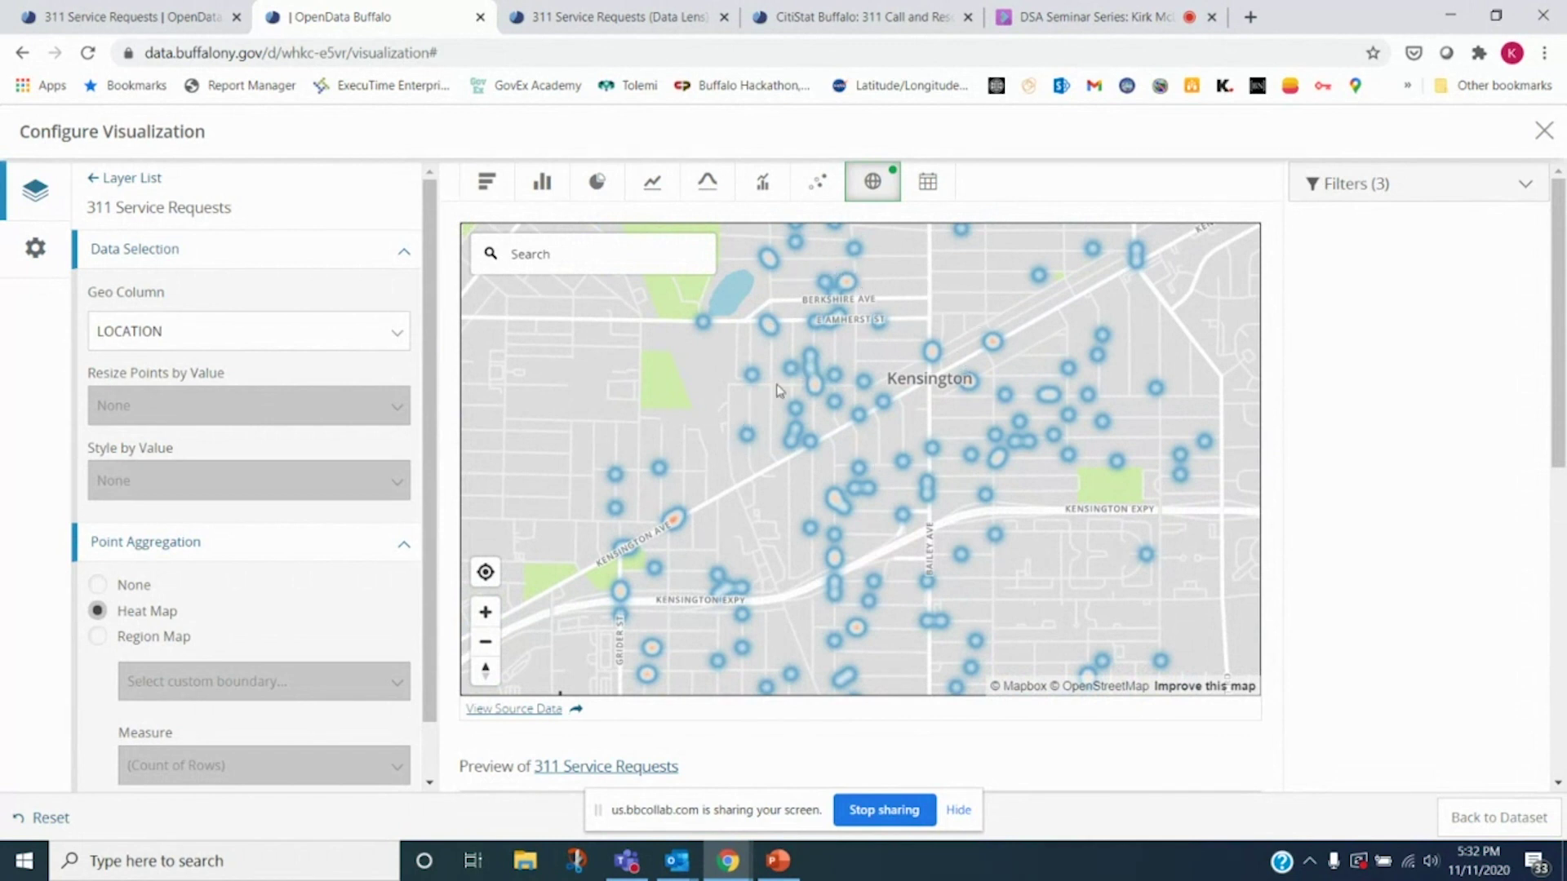
Switch to the 311 Service Requests (Data Lens) page and filter it to the UNIVERSITY council district on the map
click(628, 8)
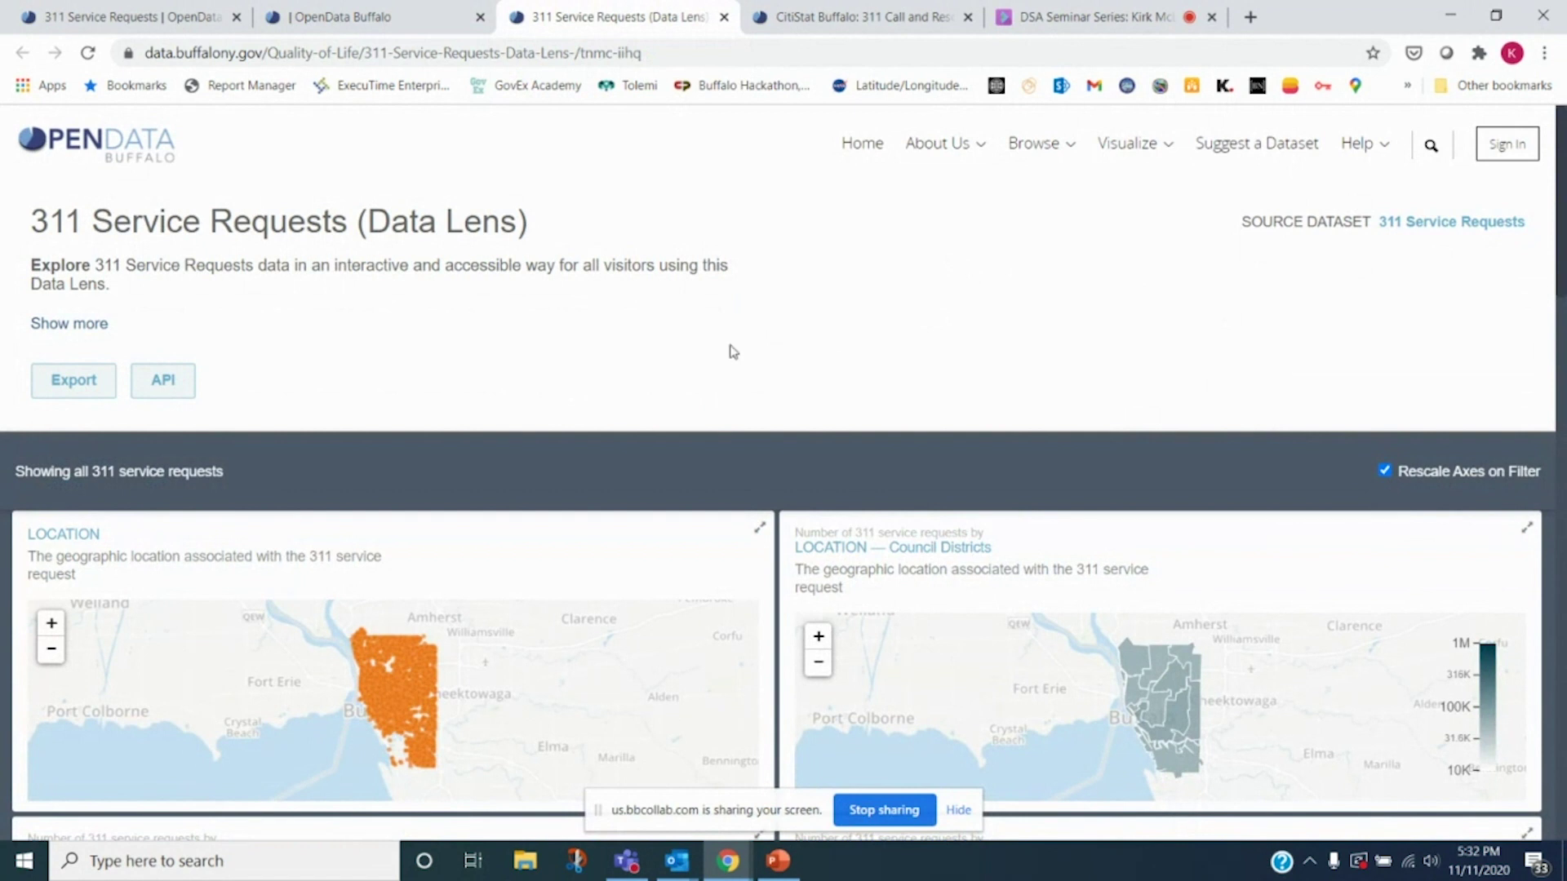
scroll(1555, 240, down, 2)
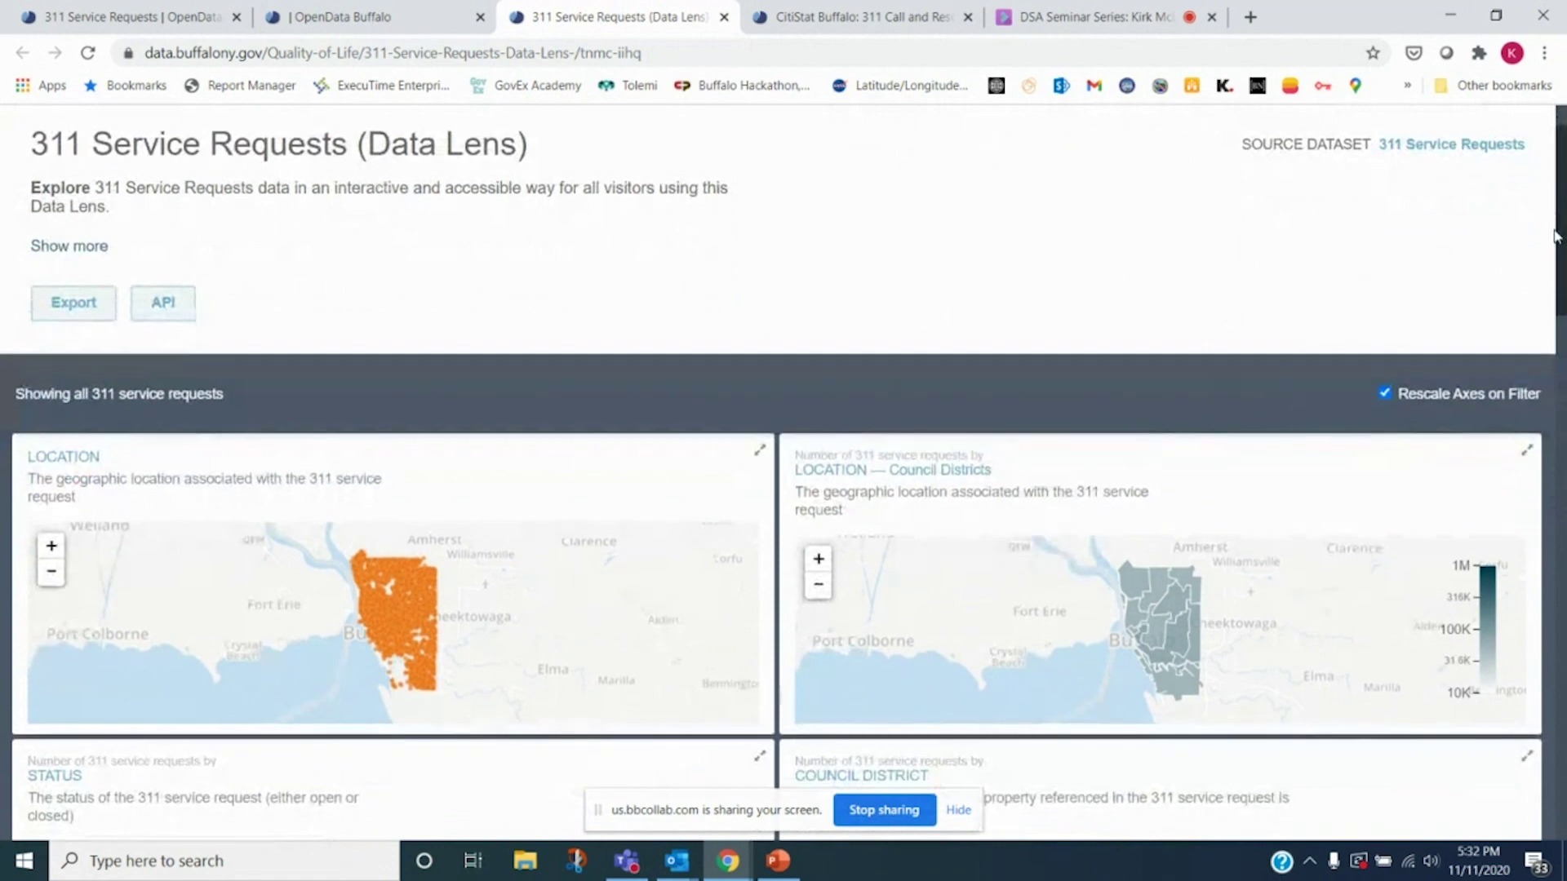
scroll(1550, 243, up, 1)
scroll(1551, 249, down, 1)
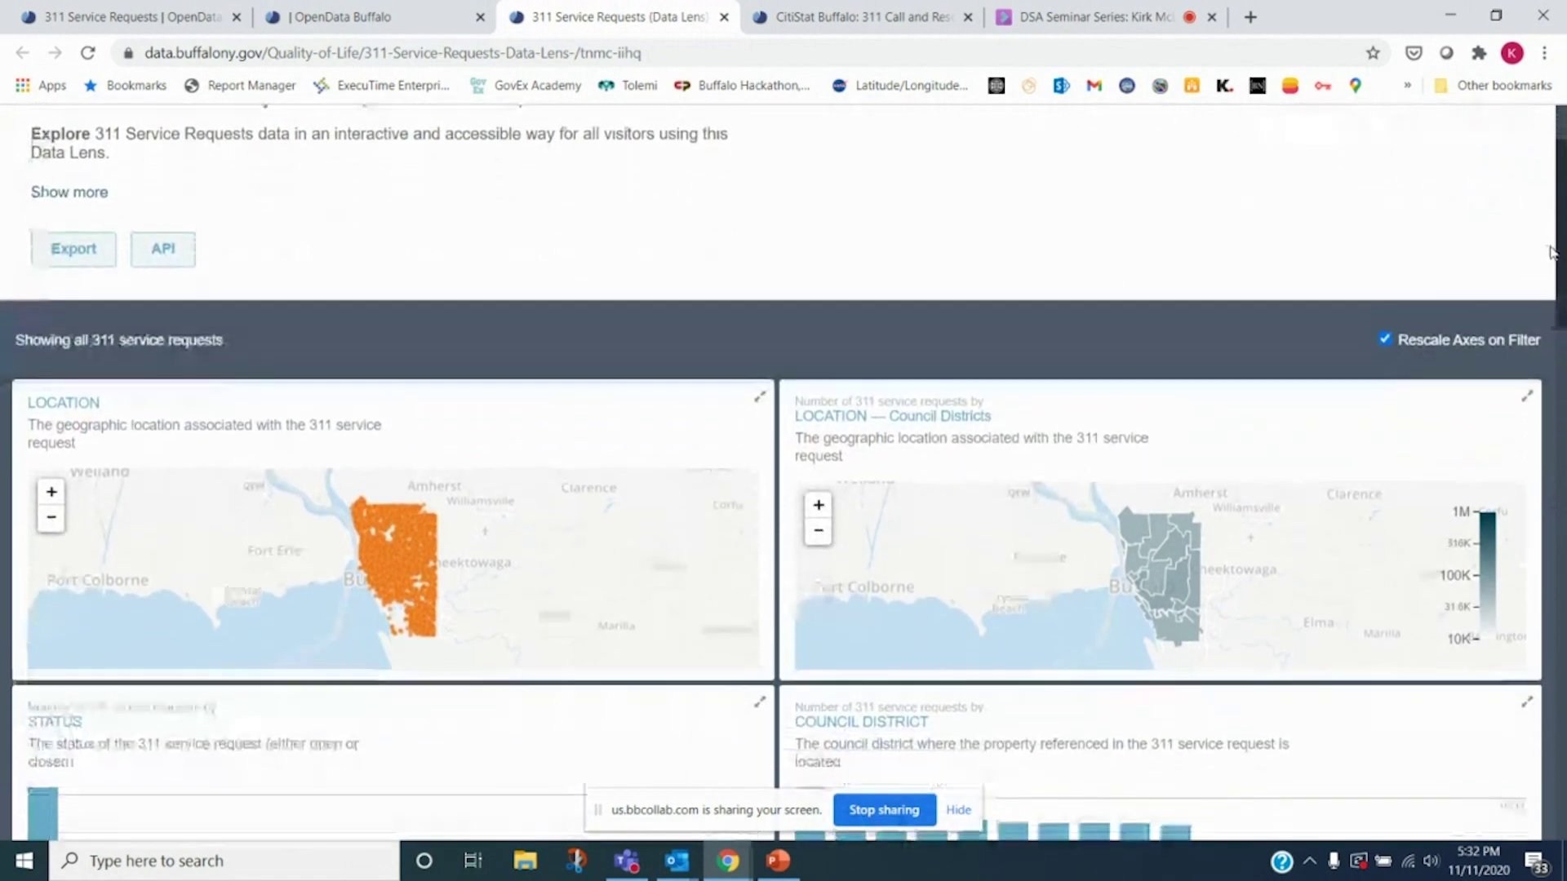
scroll(1551, 253, down, 3)
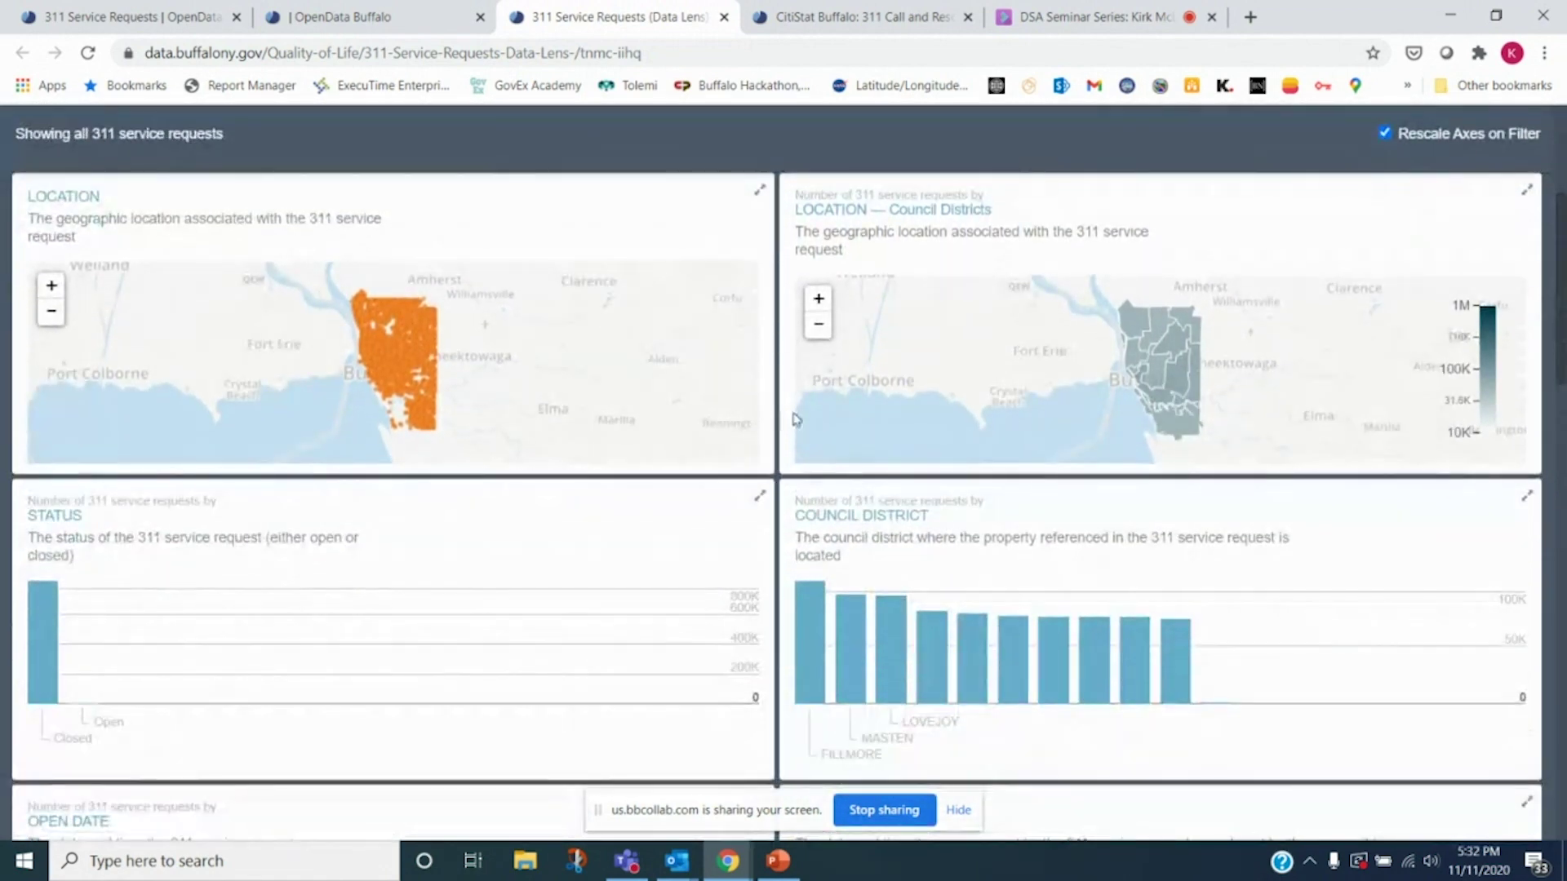
click(1190, 326)
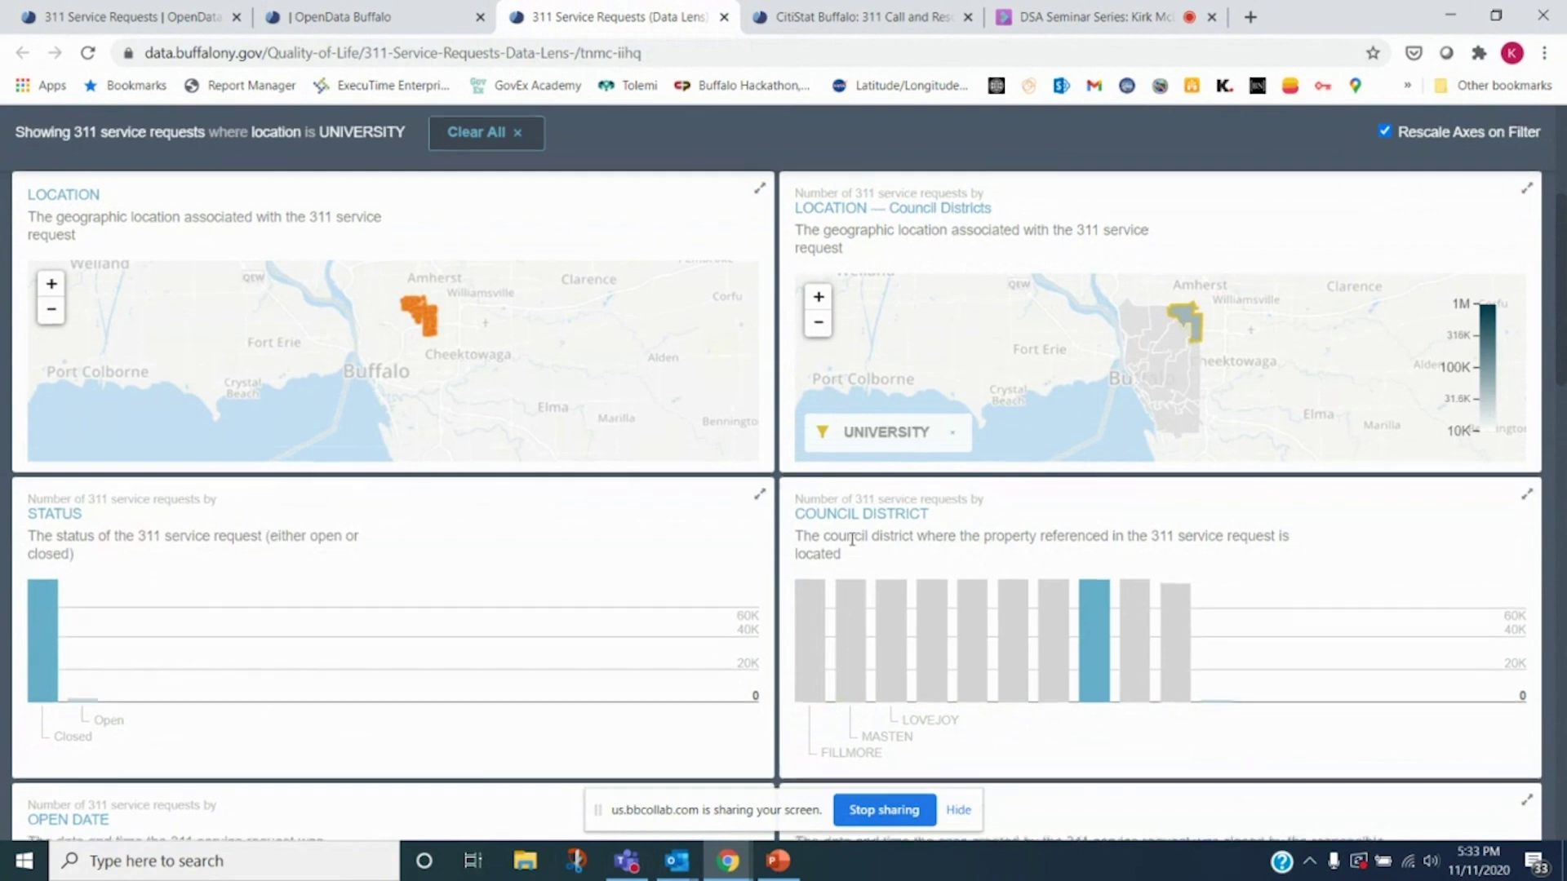
Review the Data Lens charts for the district and limit the requests to those with STATUS Open
scroll(849, 543, down, 12)
scroll(843, 538, down, 3)
scroll(822, 493, up, 6)
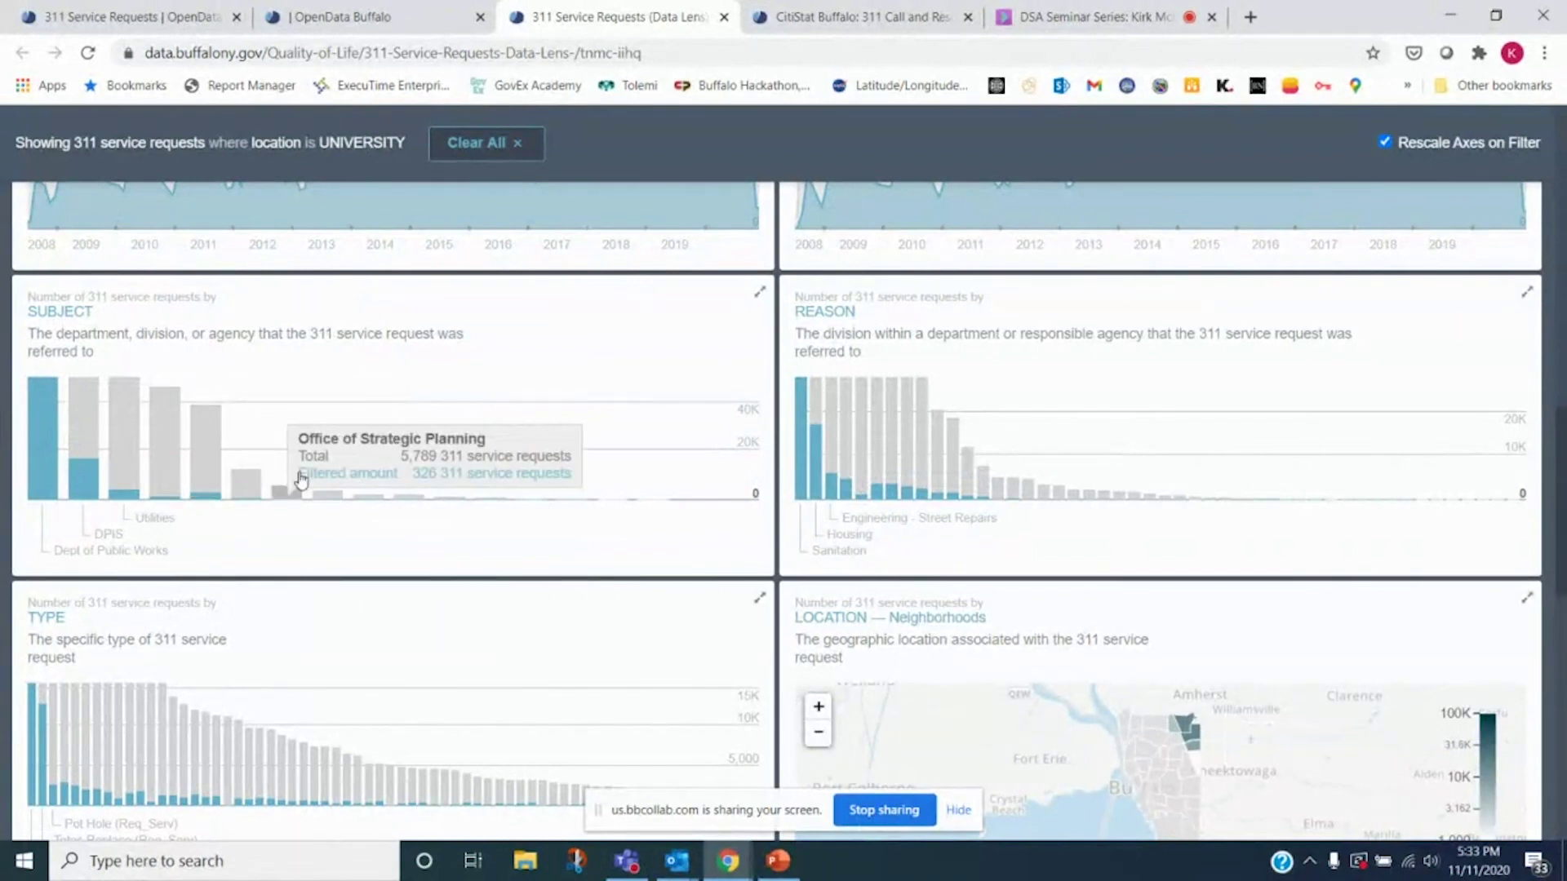
scroll(657, 368, down, 5)
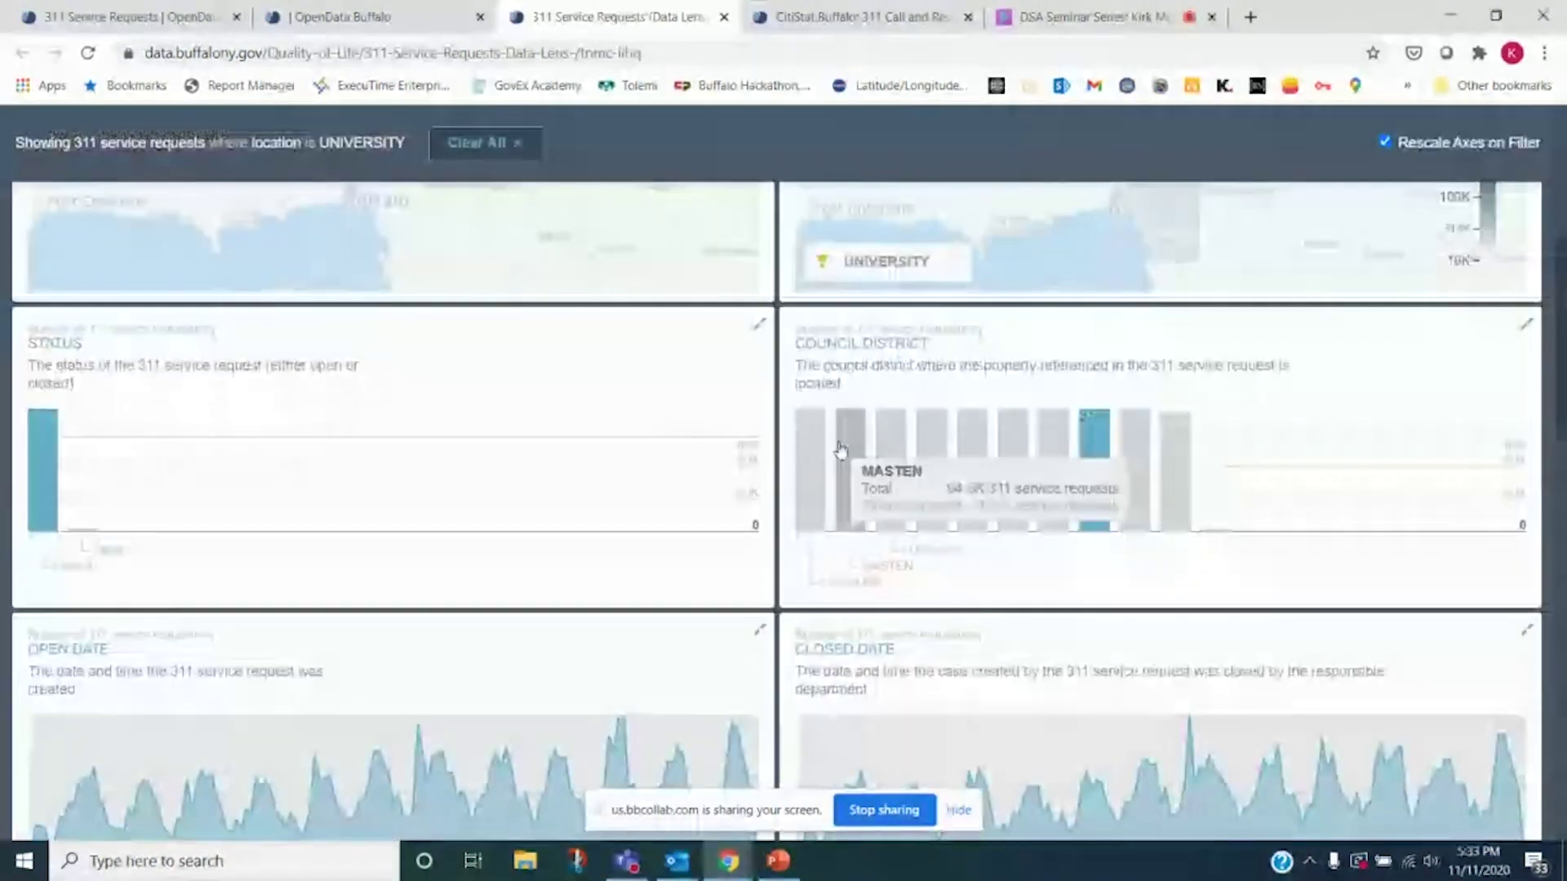
click(84, 522)
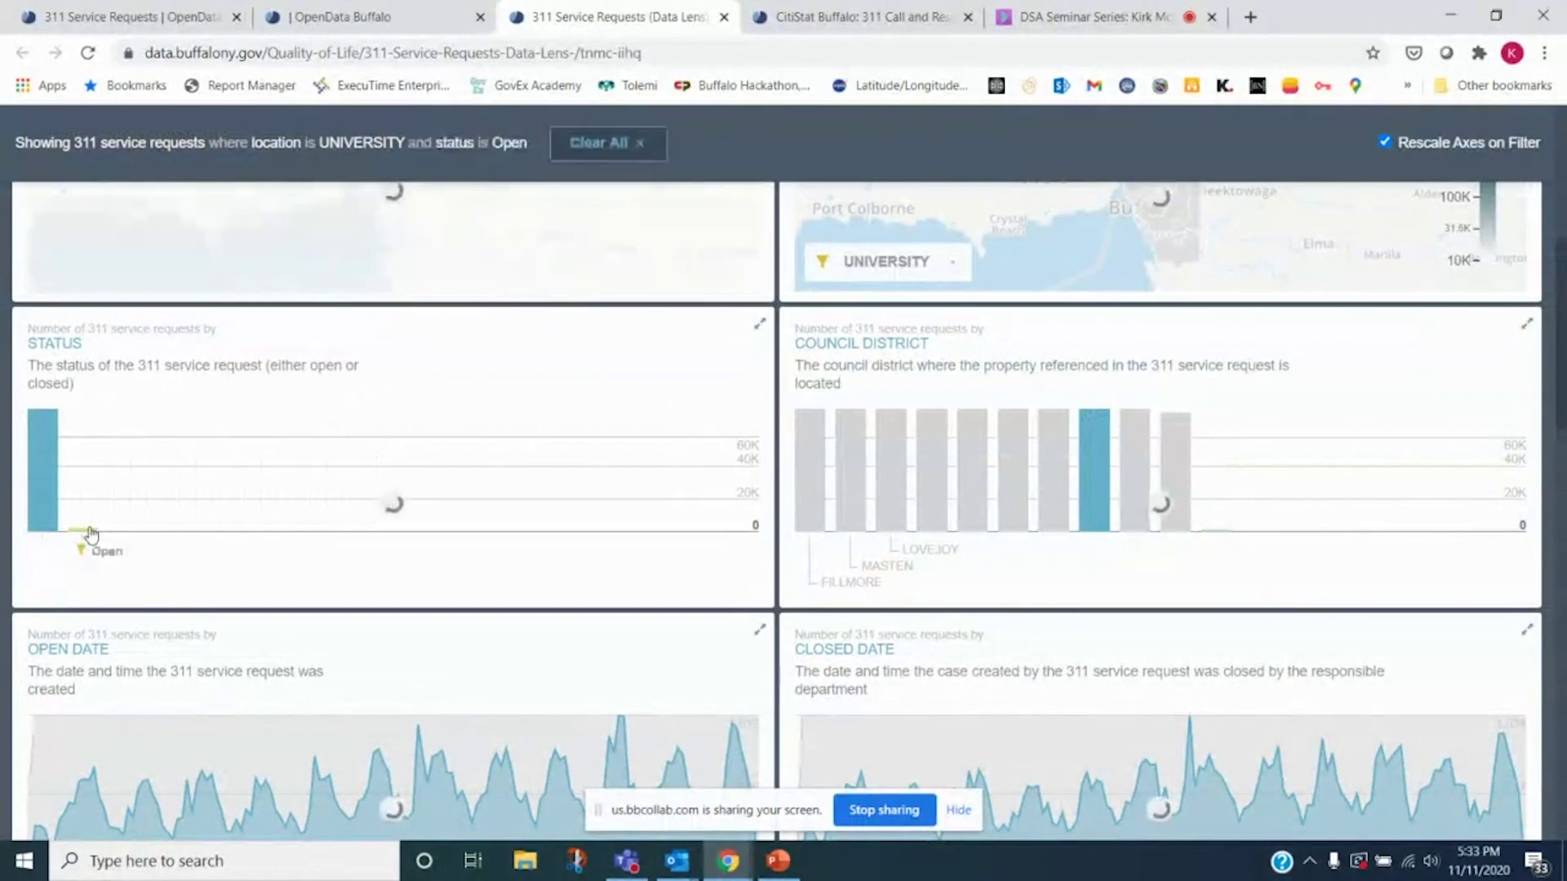
Examine the open University district requests up close on the LOCATION map
scroll(497, 511, up, 3)
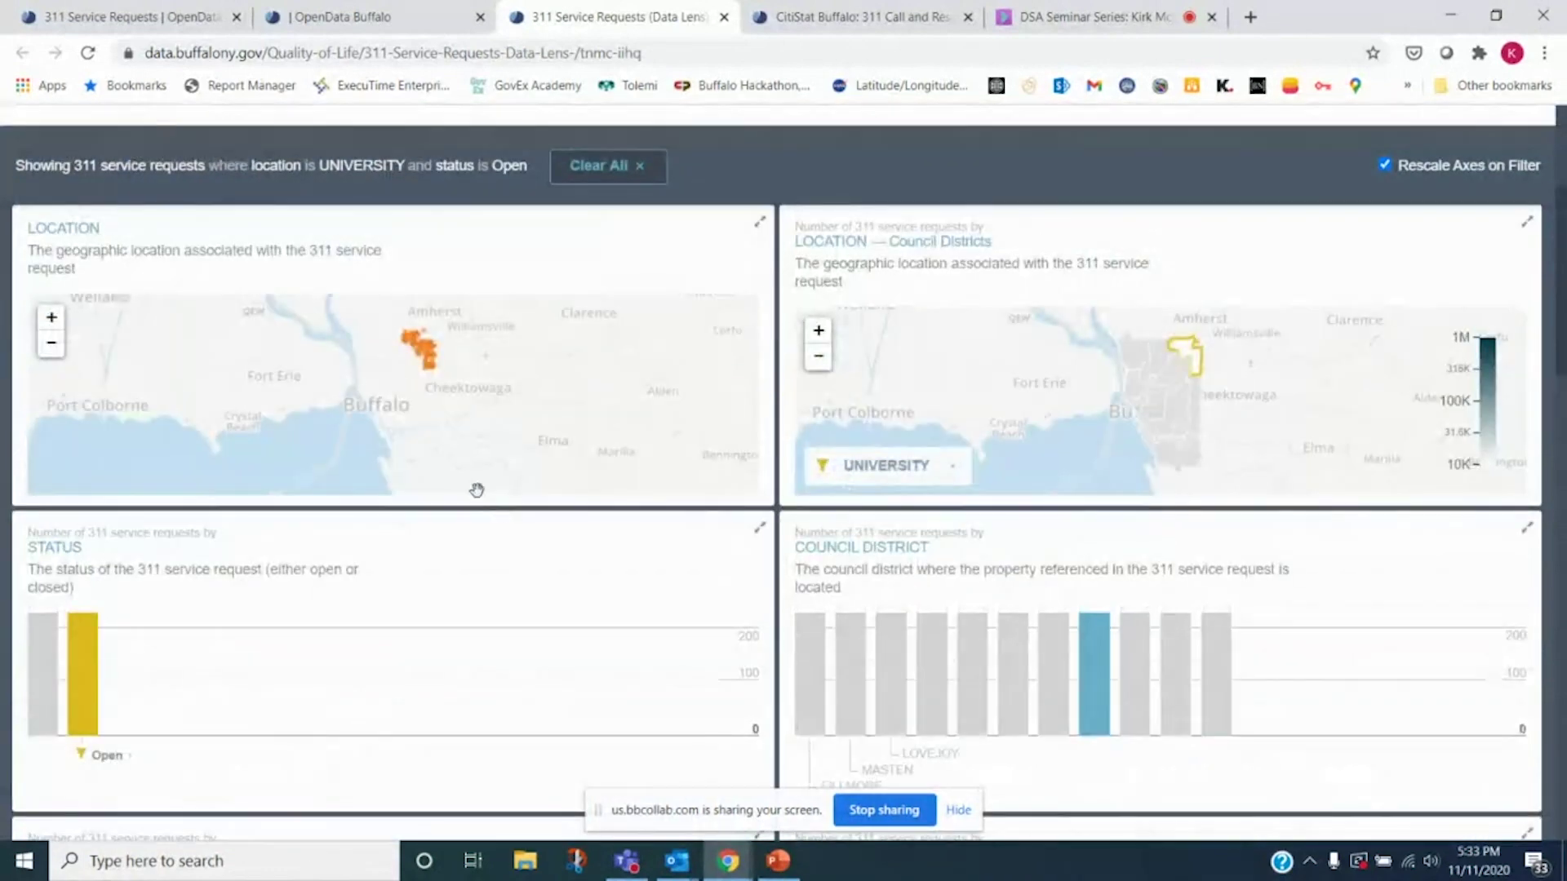
click(51, 317)
click(51, 317)
scroll(472, 353, up, 2)
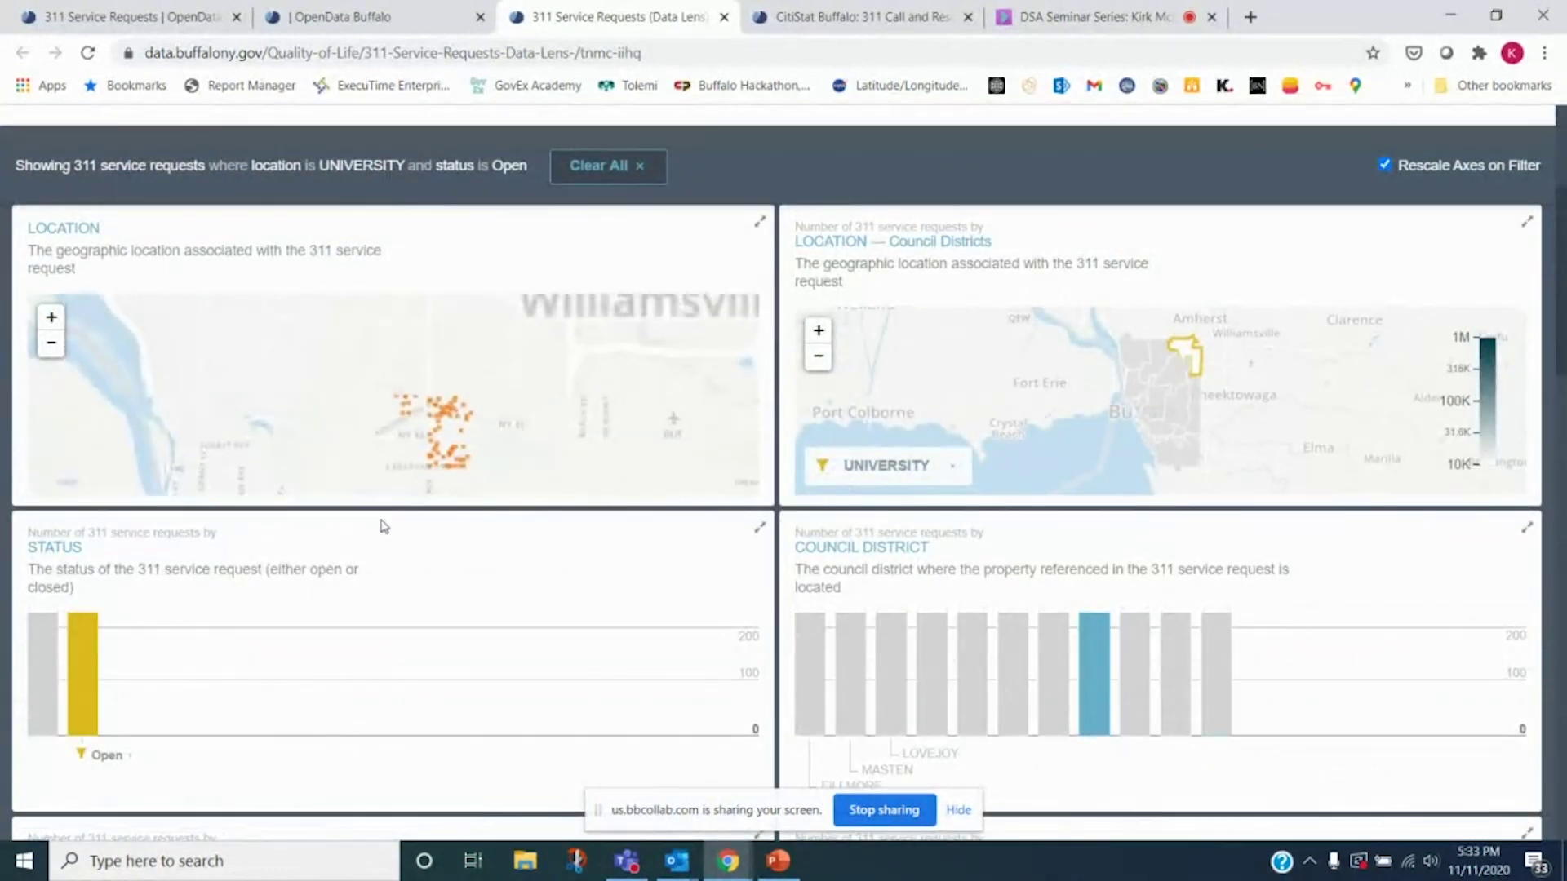
drag(660, 411, 664, 393)
scroll(1190, 576, down, 1)
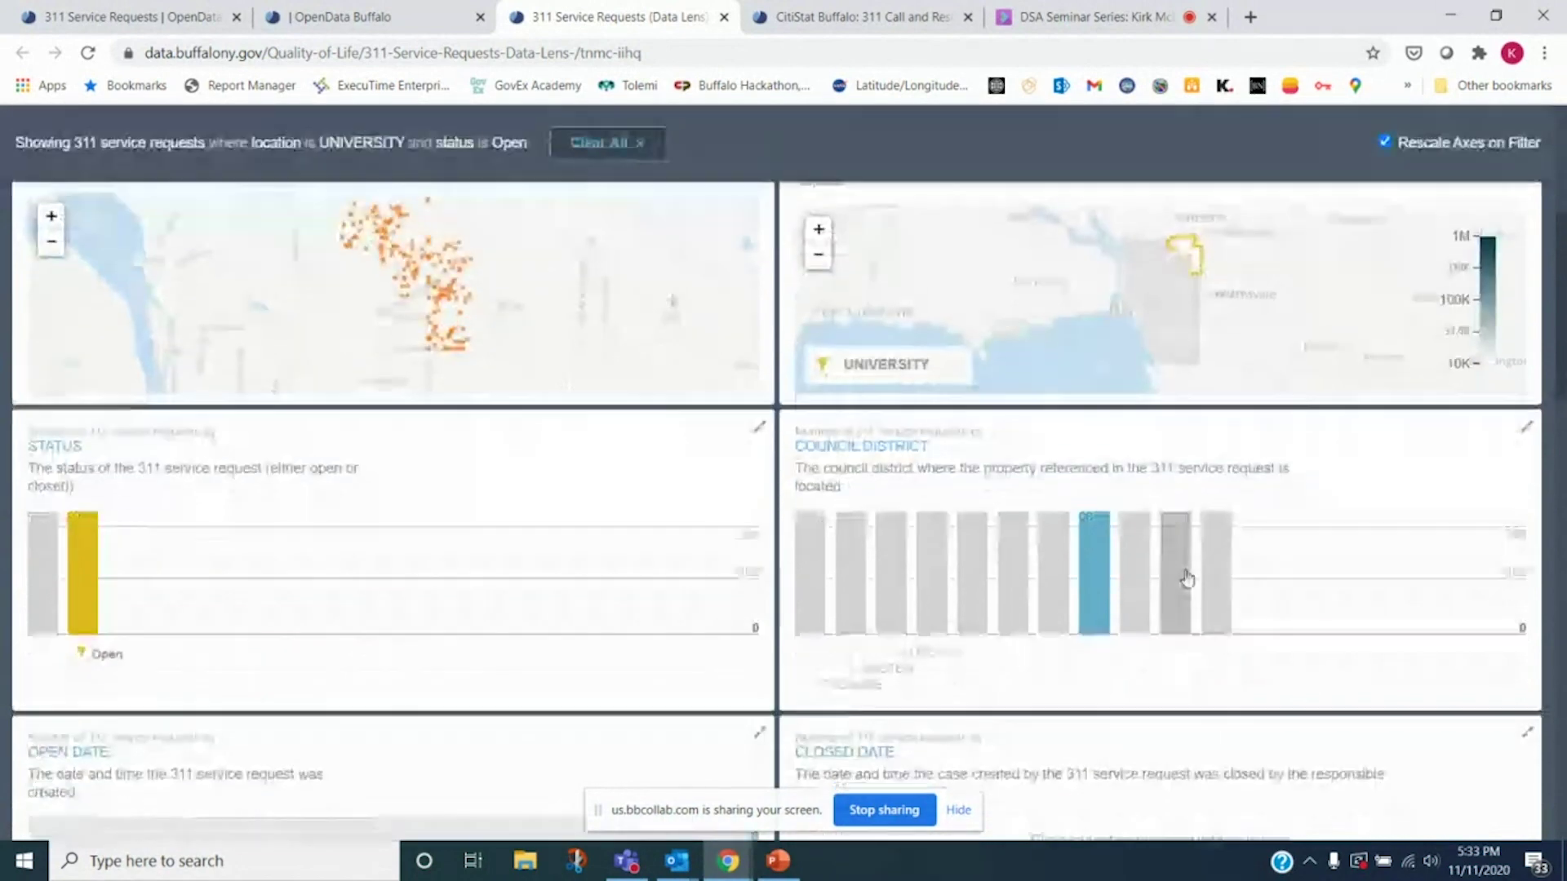
scroll(403, 497, up, 4)
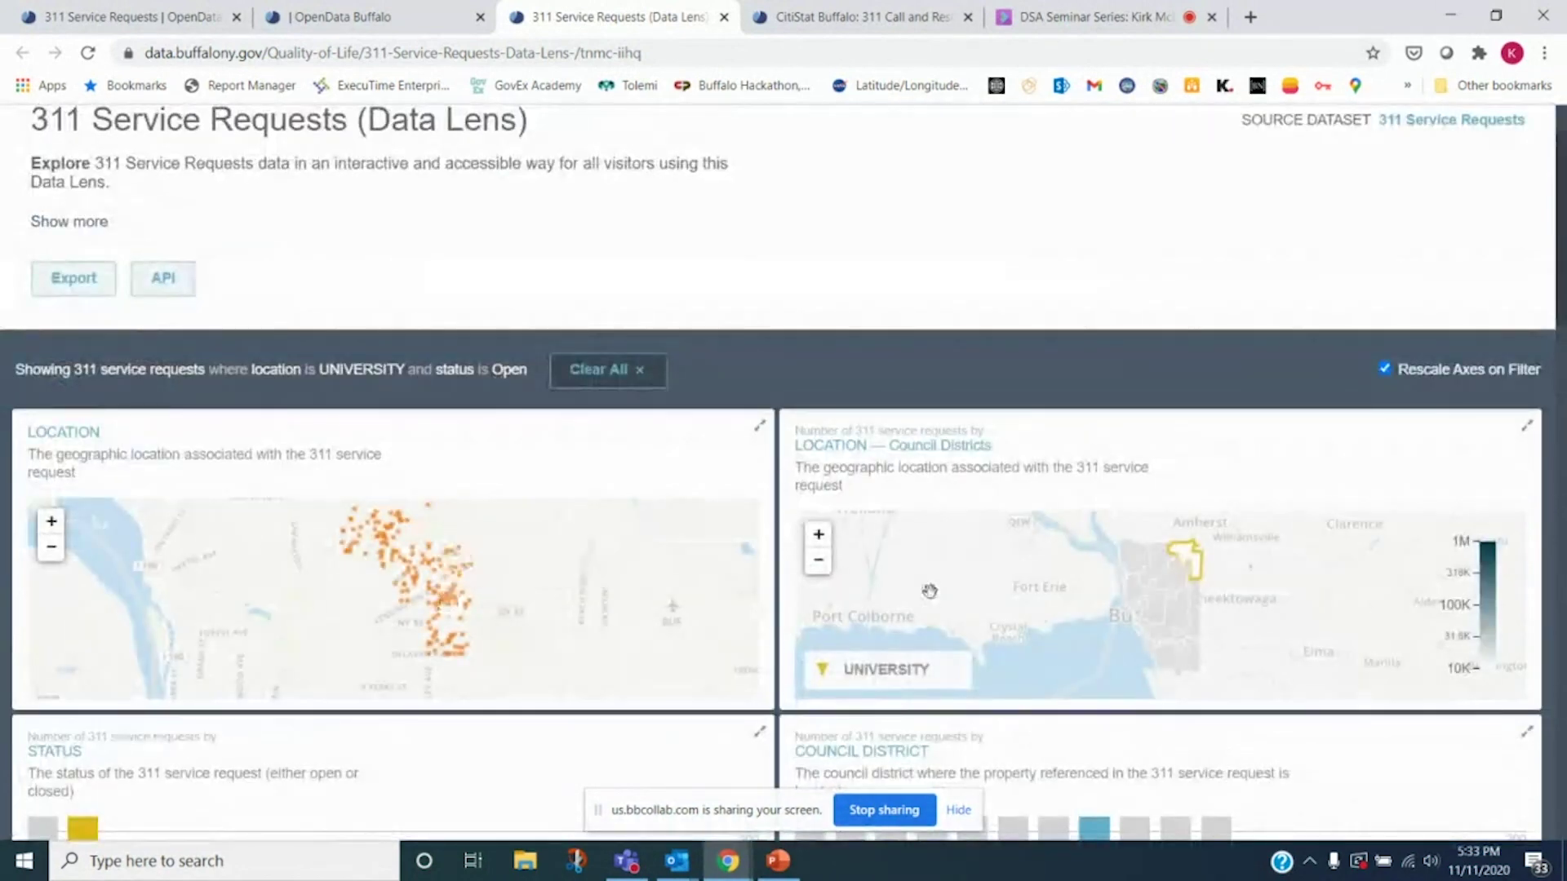
Filter the Data Lens by TYPE to Housing Violations (Req_Serv)
scroll(584, 465, down, 10)
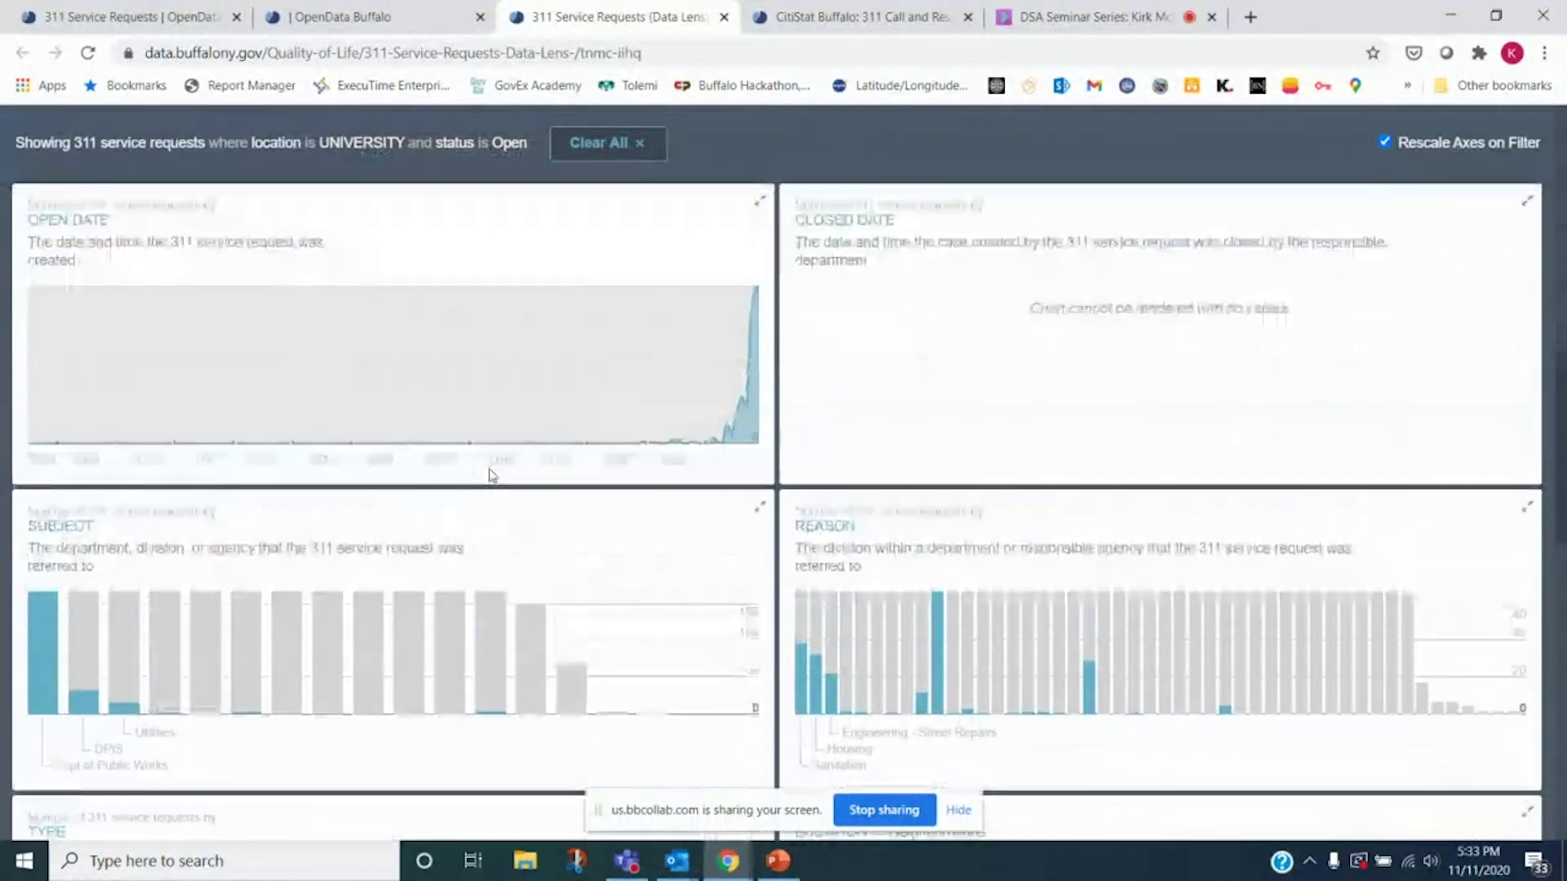
scroll(676, 518, down, 3)
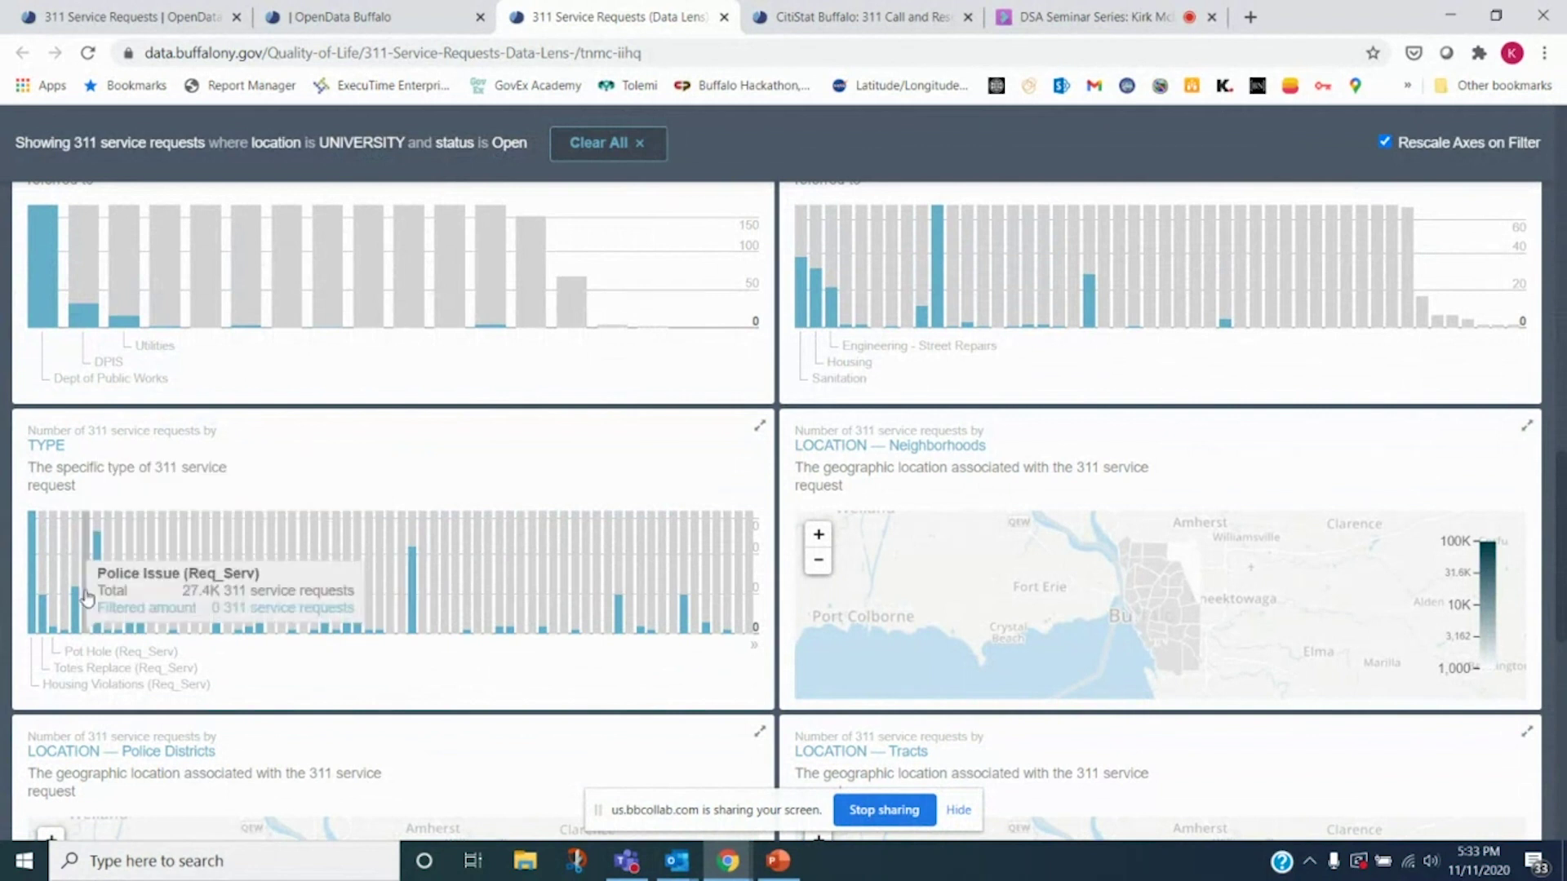
mouse_move(33, 604)
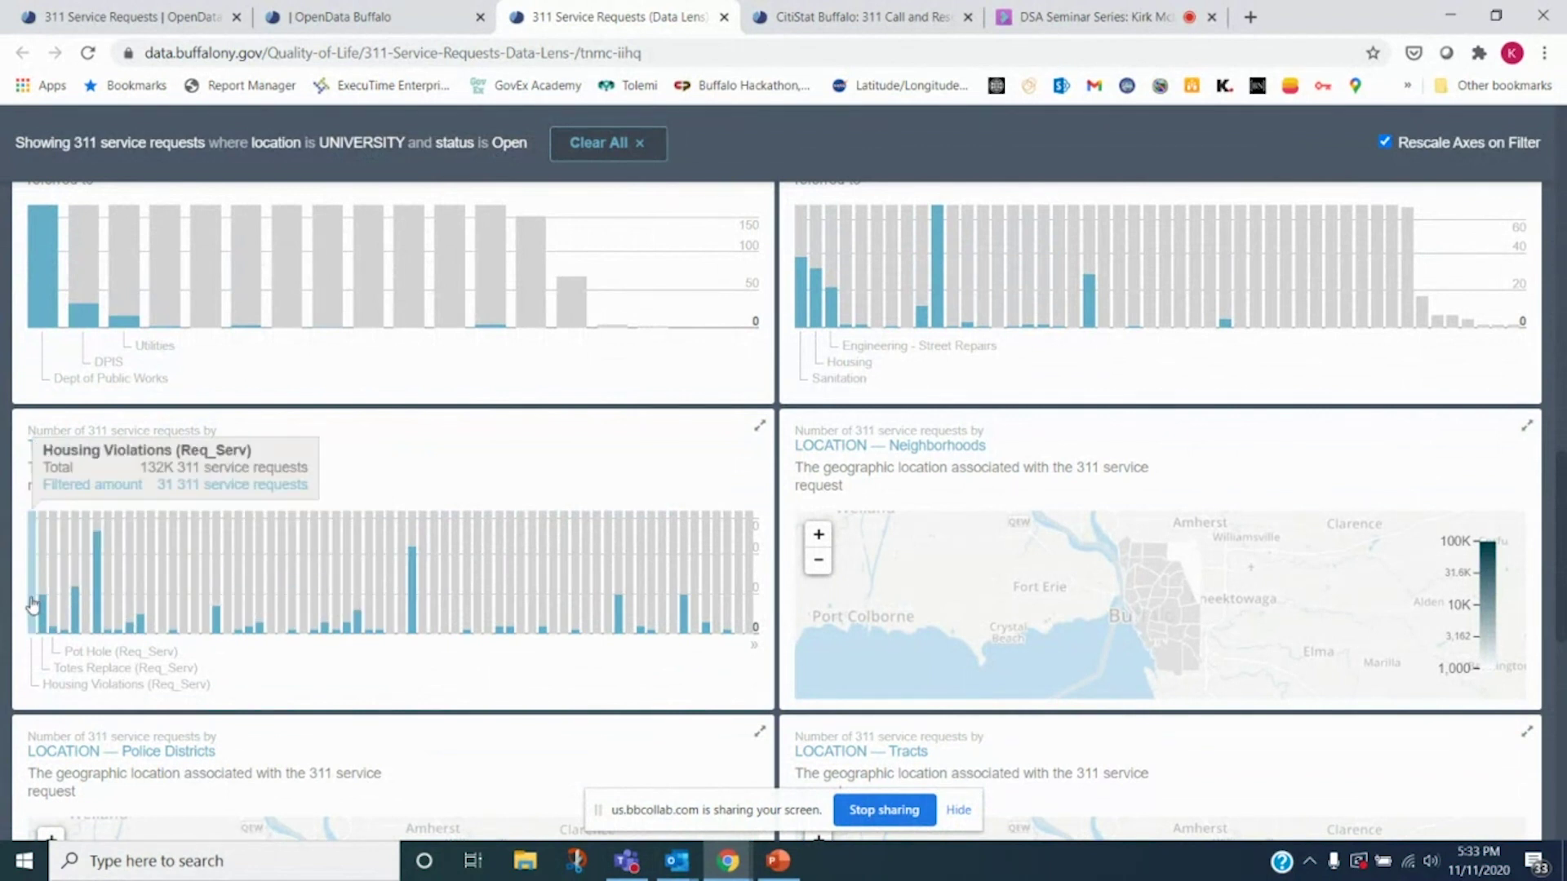
click(34, 604)
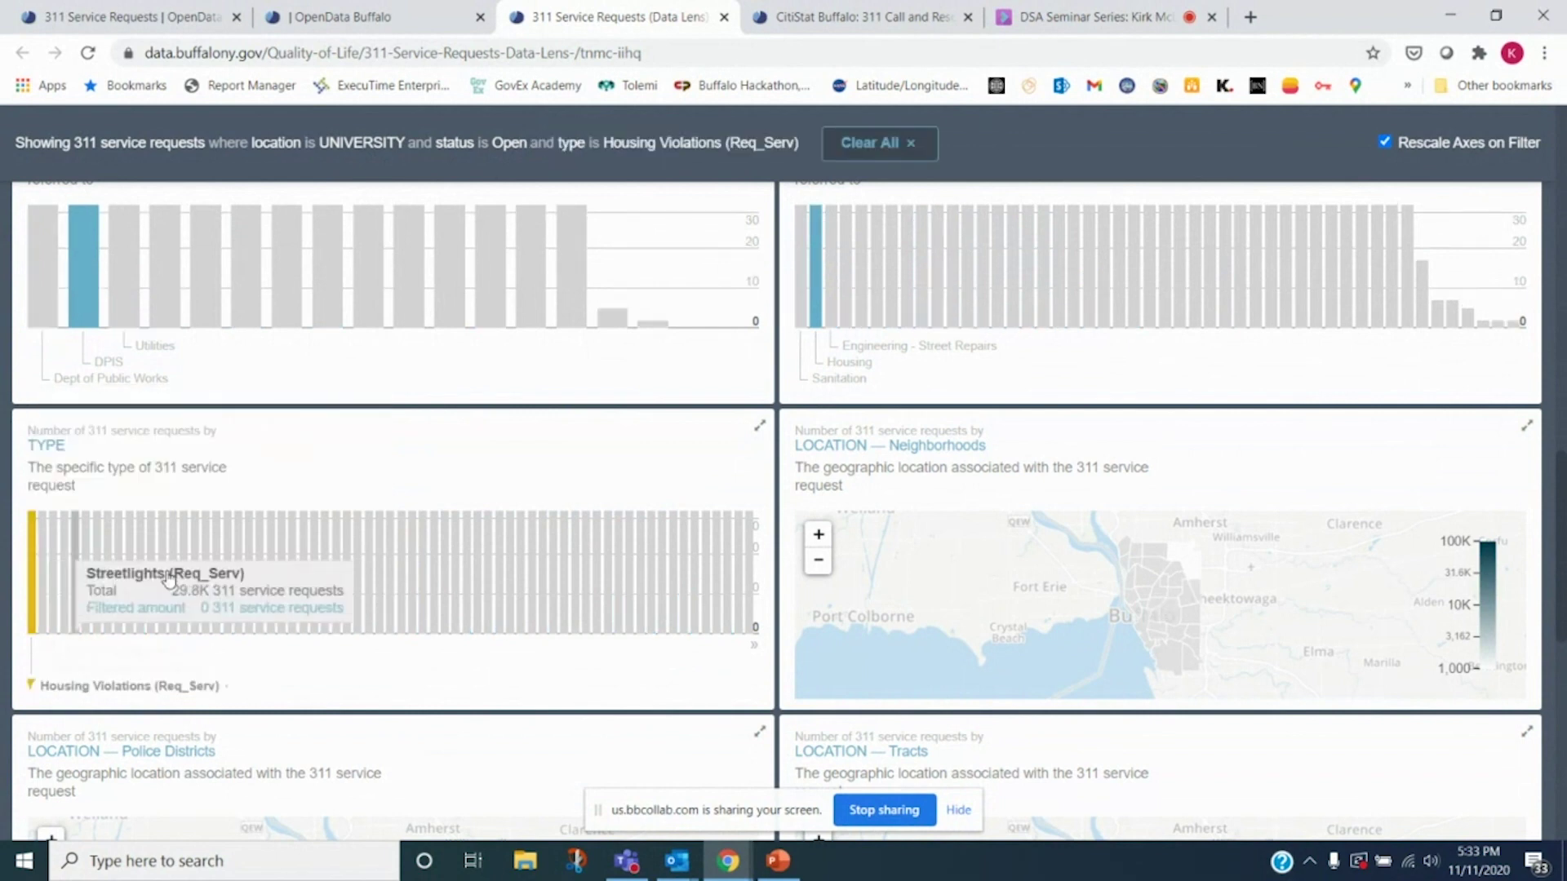
Review the charts and request table for housing violations, and limit OPEN DATE to November 2020
scroll(371, 508, up, 2)
scroll(372, 507, up, 10)
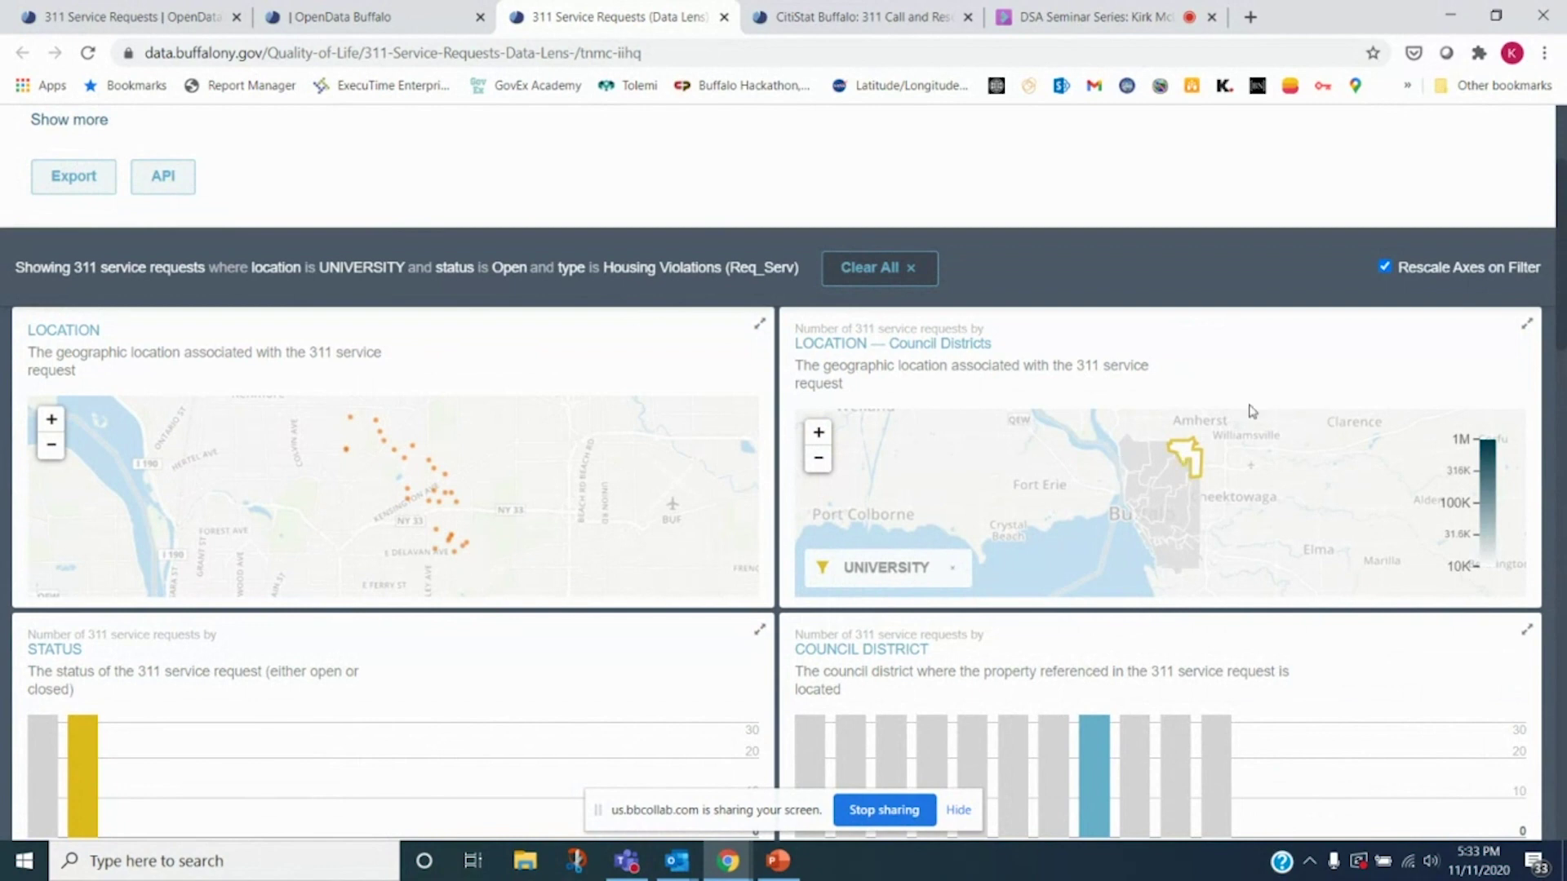
scroll(1333, 419, down, 8)
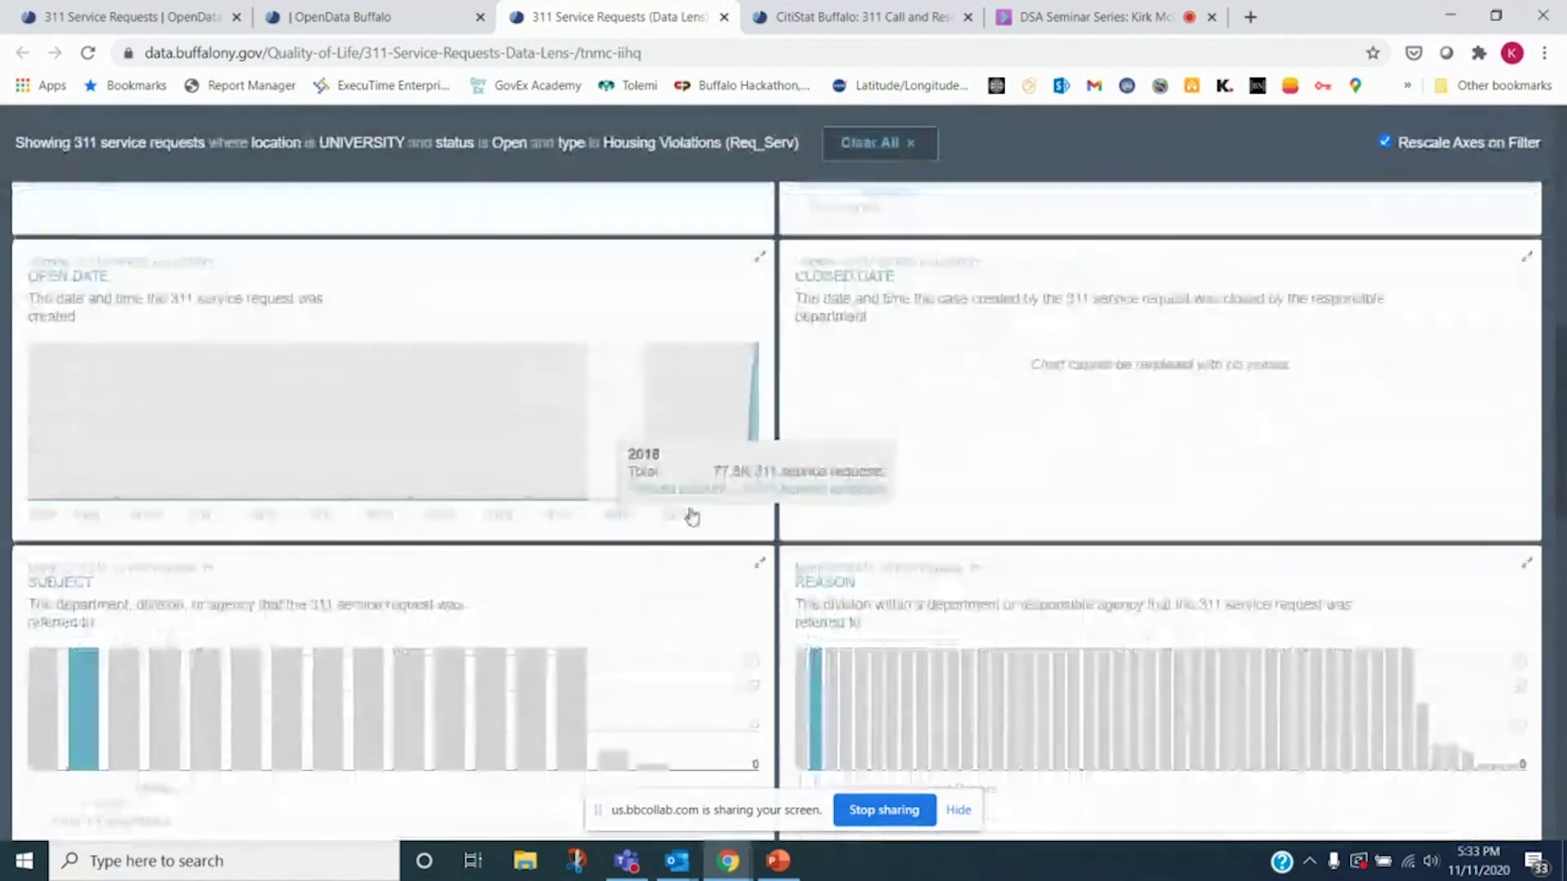
scroll(620, 539, down, 10)
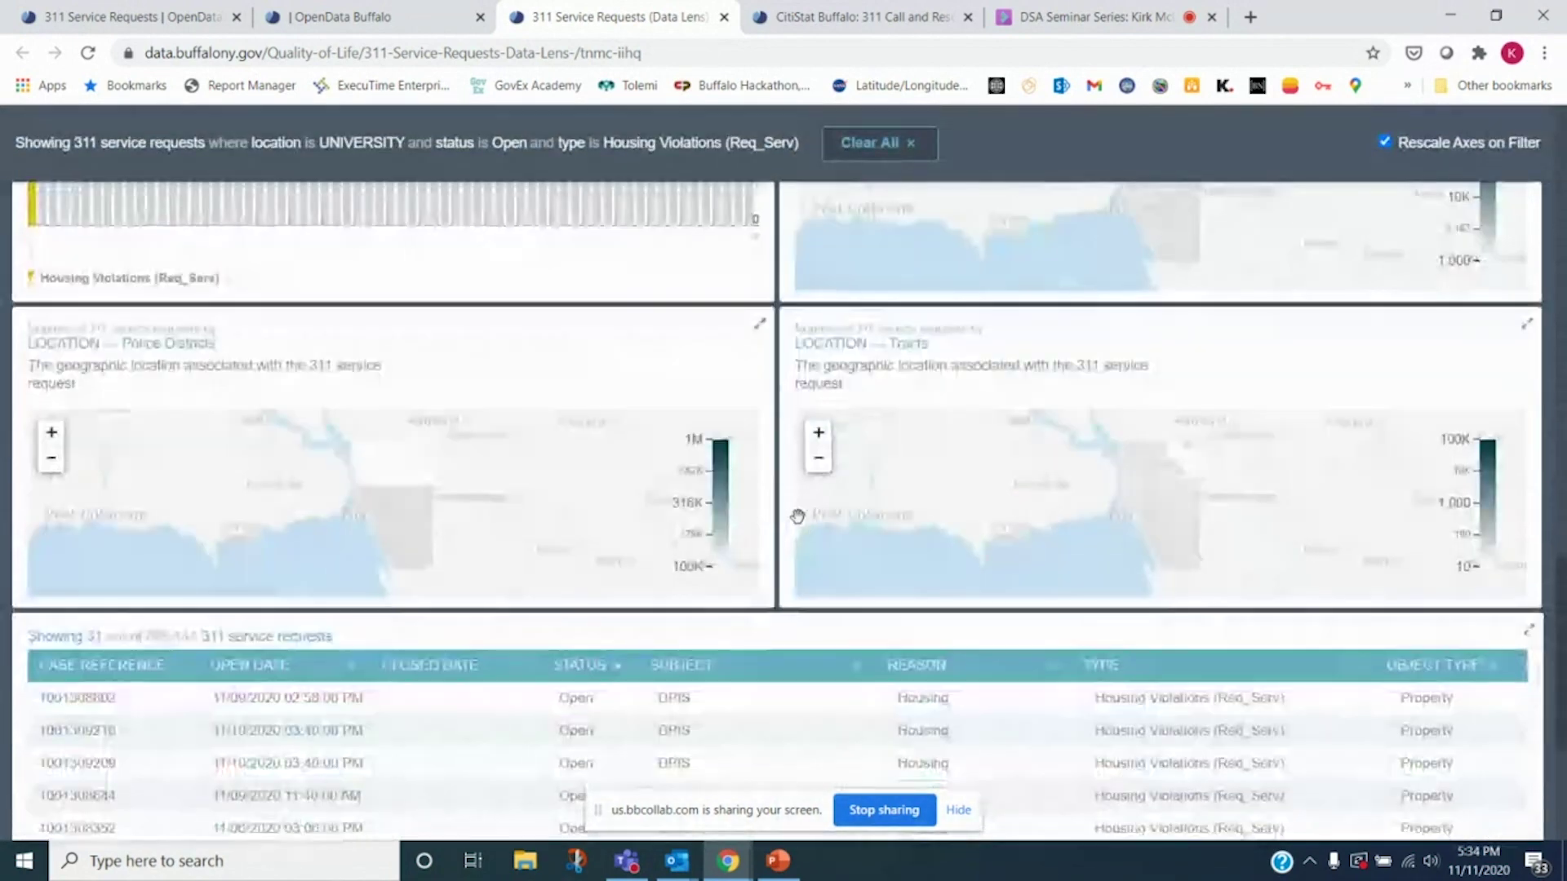
scroll(798, 516, up, 10)
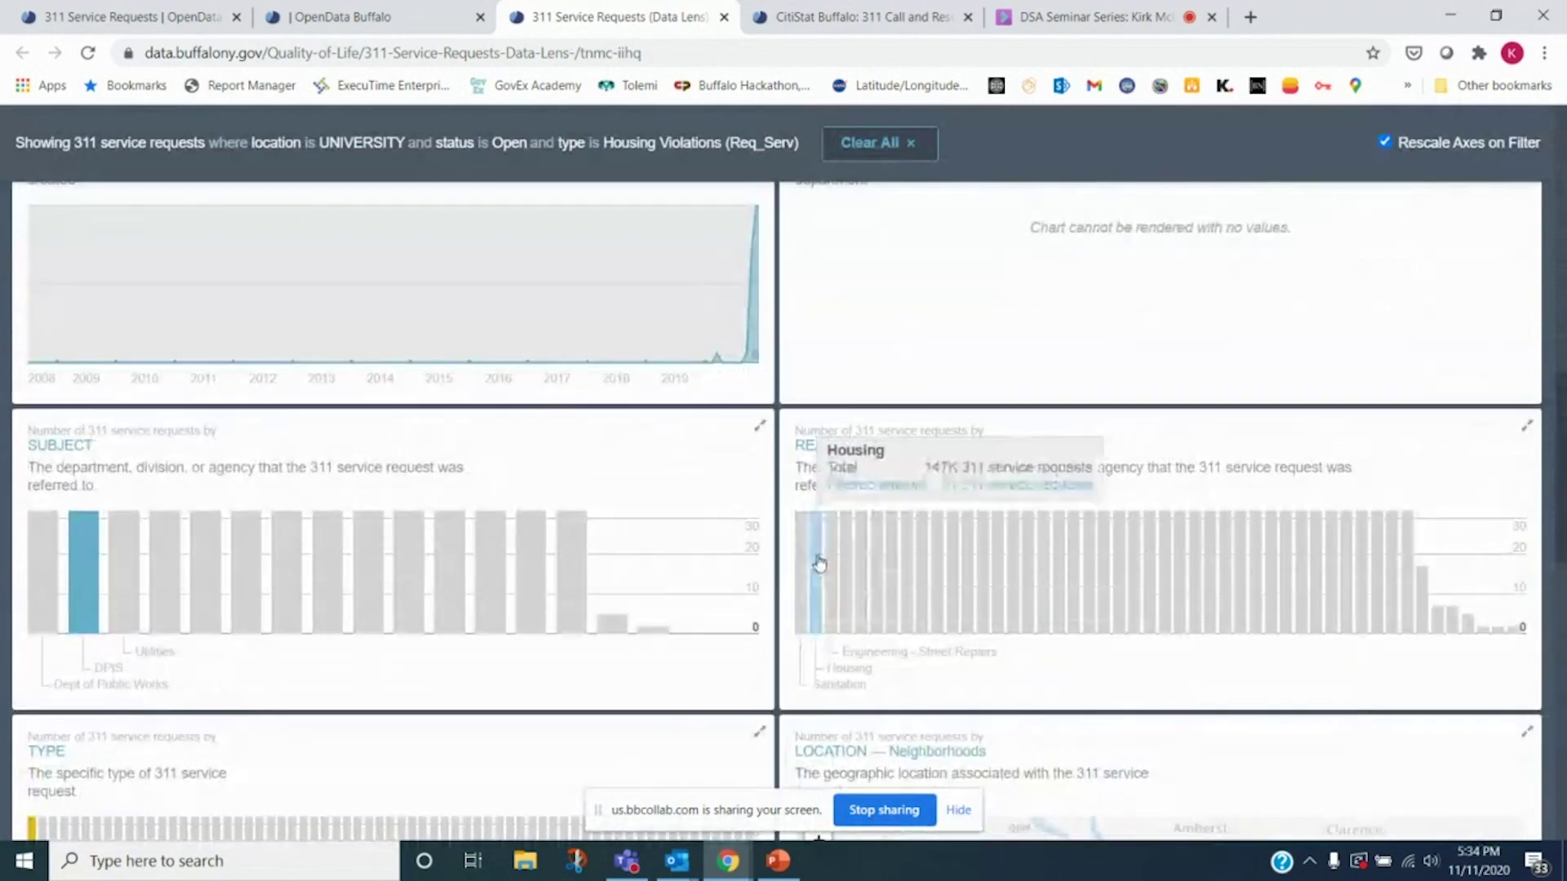
scroll(817, 562, up, 3)
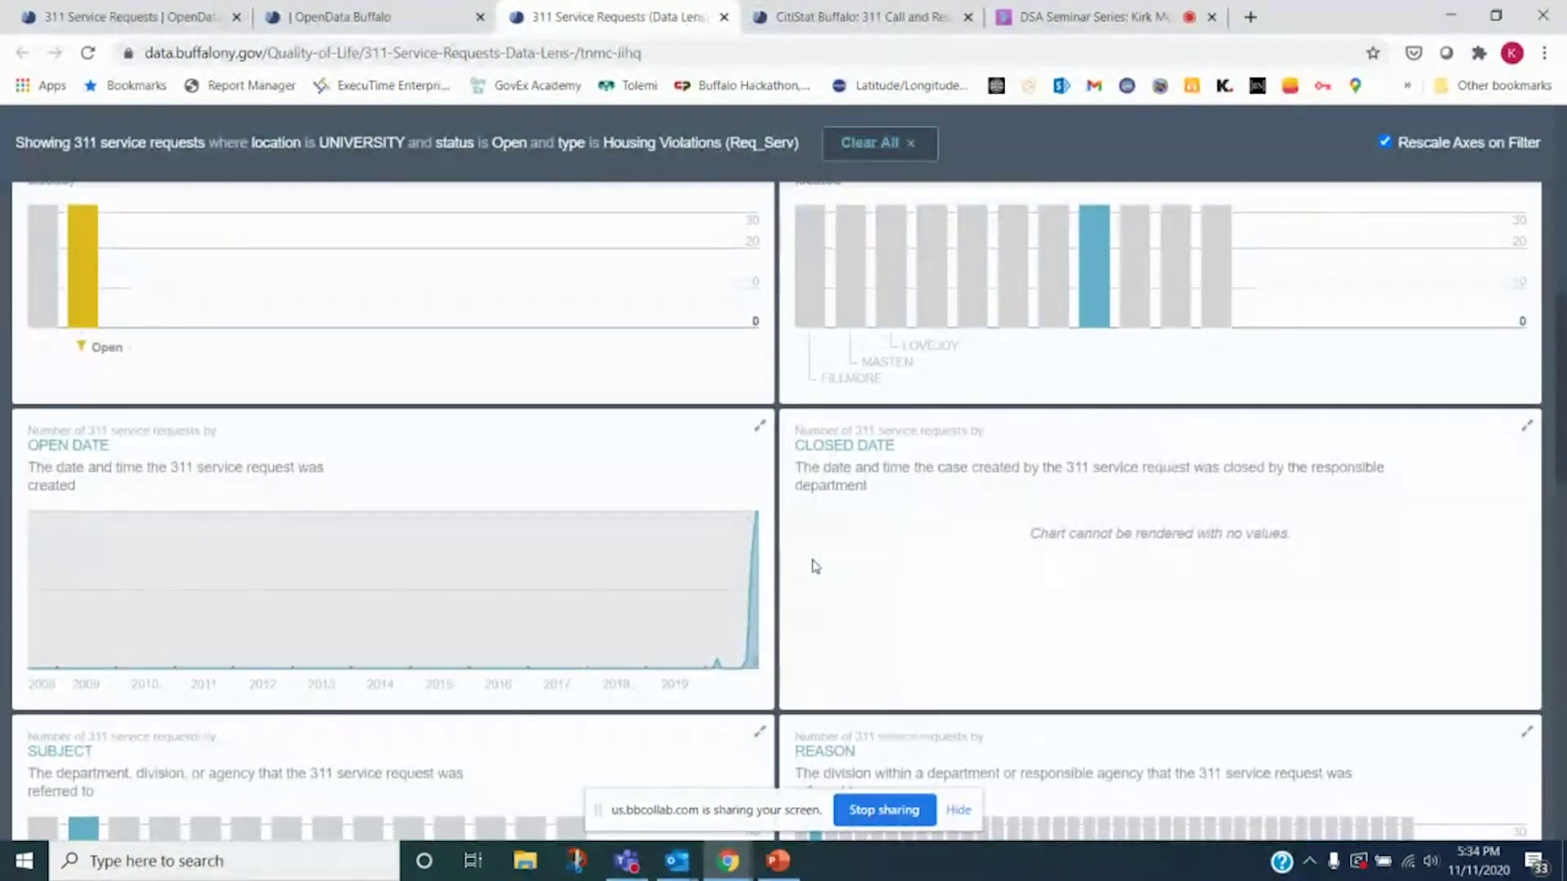
scroll(814, 566, up, 1)
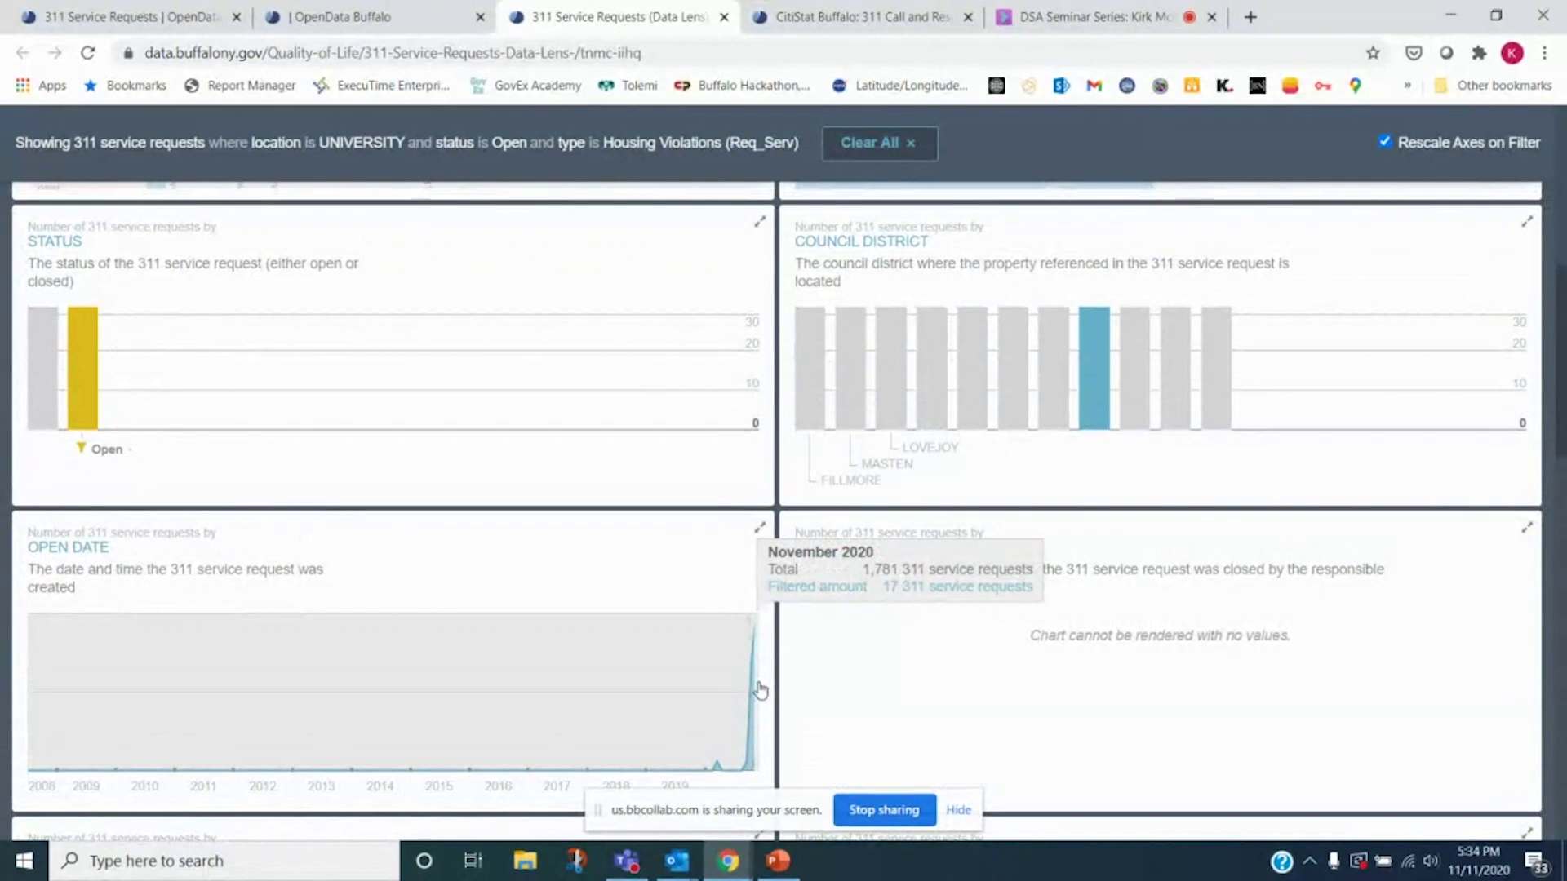
click(759, 767)
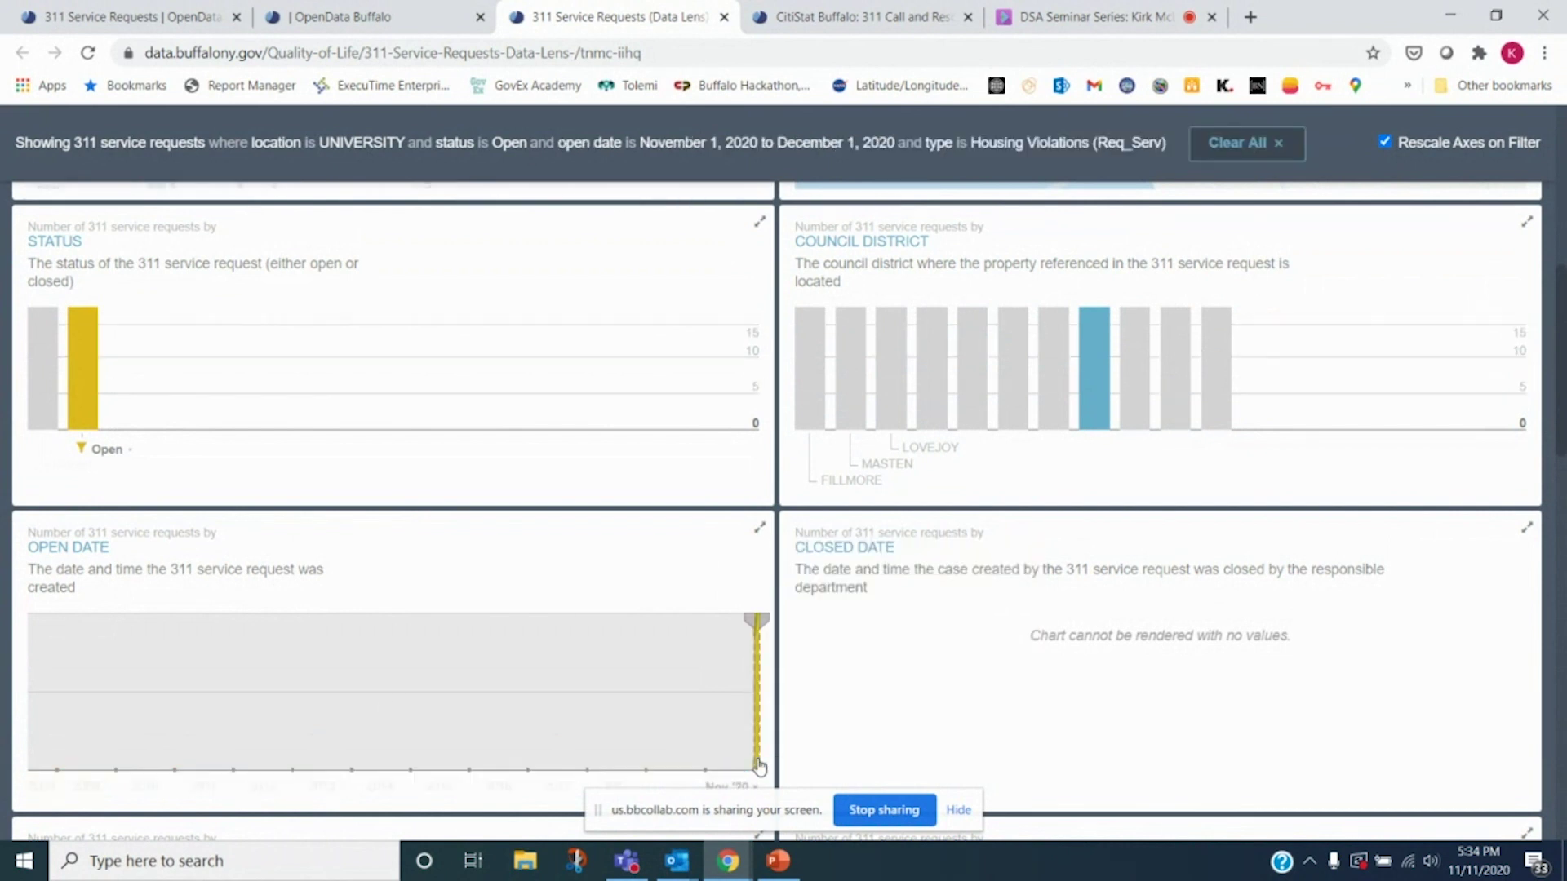
Examine the Data Lens export options and its API access details
scroll(764, 514, up, 7)
scroll(514, 518, down, 4)
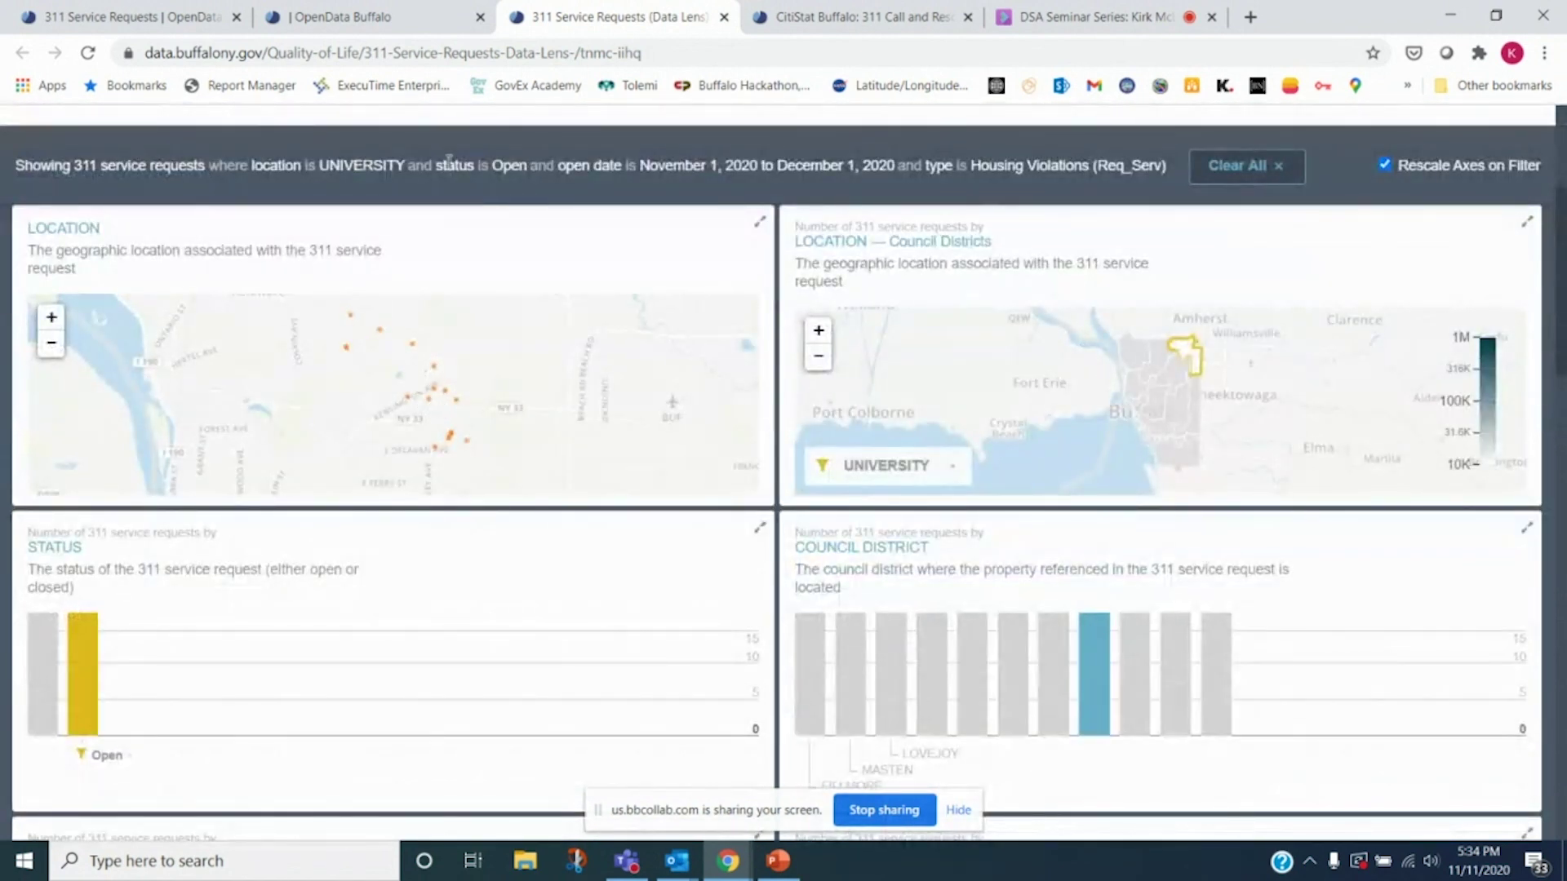
scroll(449, 161, up, 4)
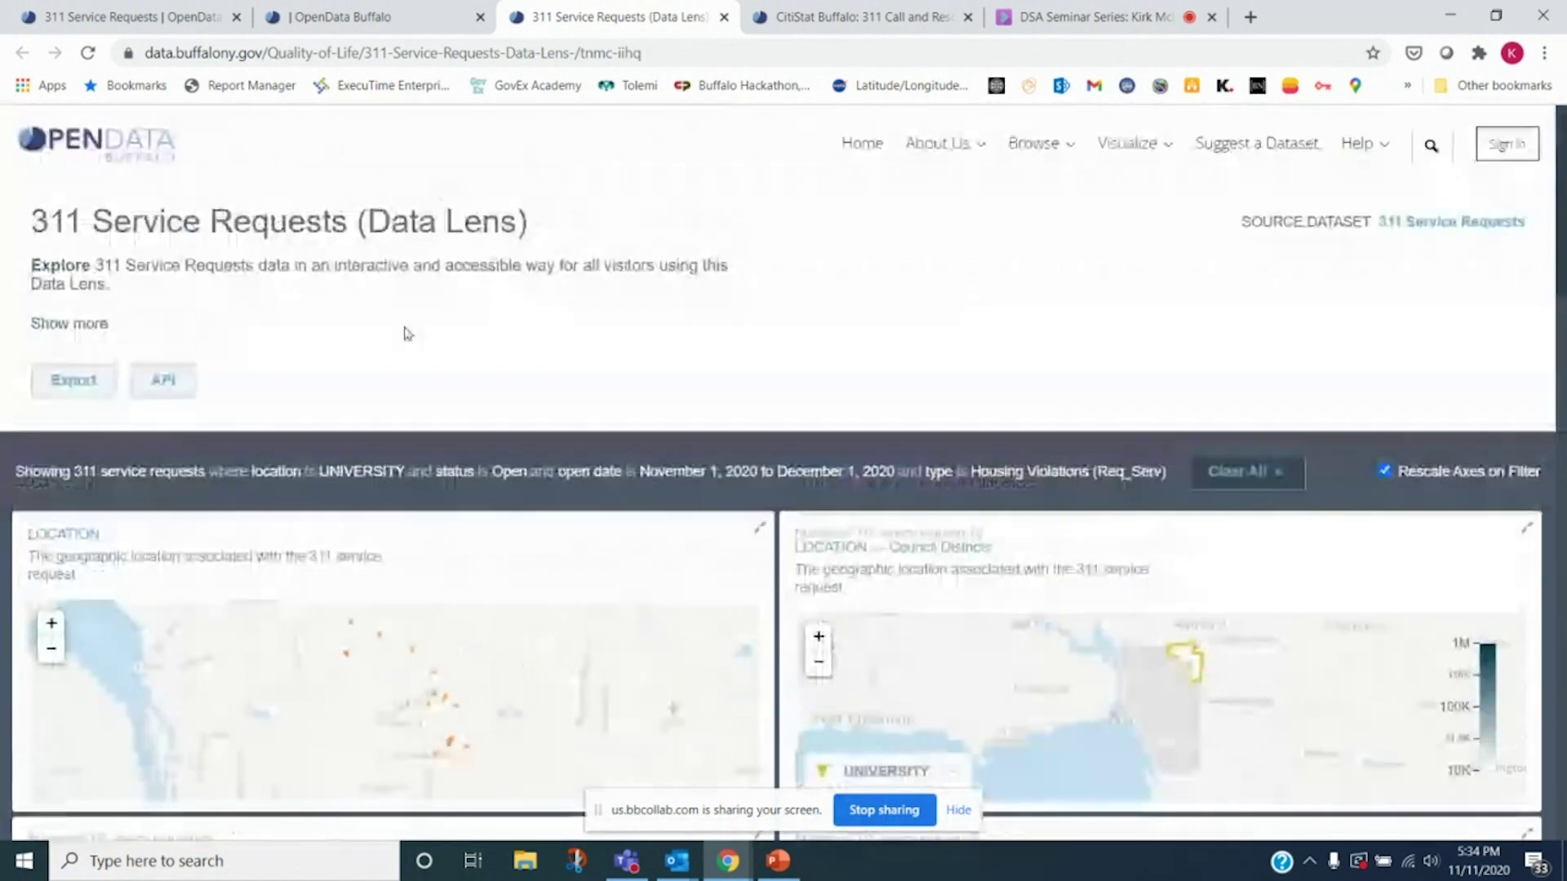
click(83, 390)
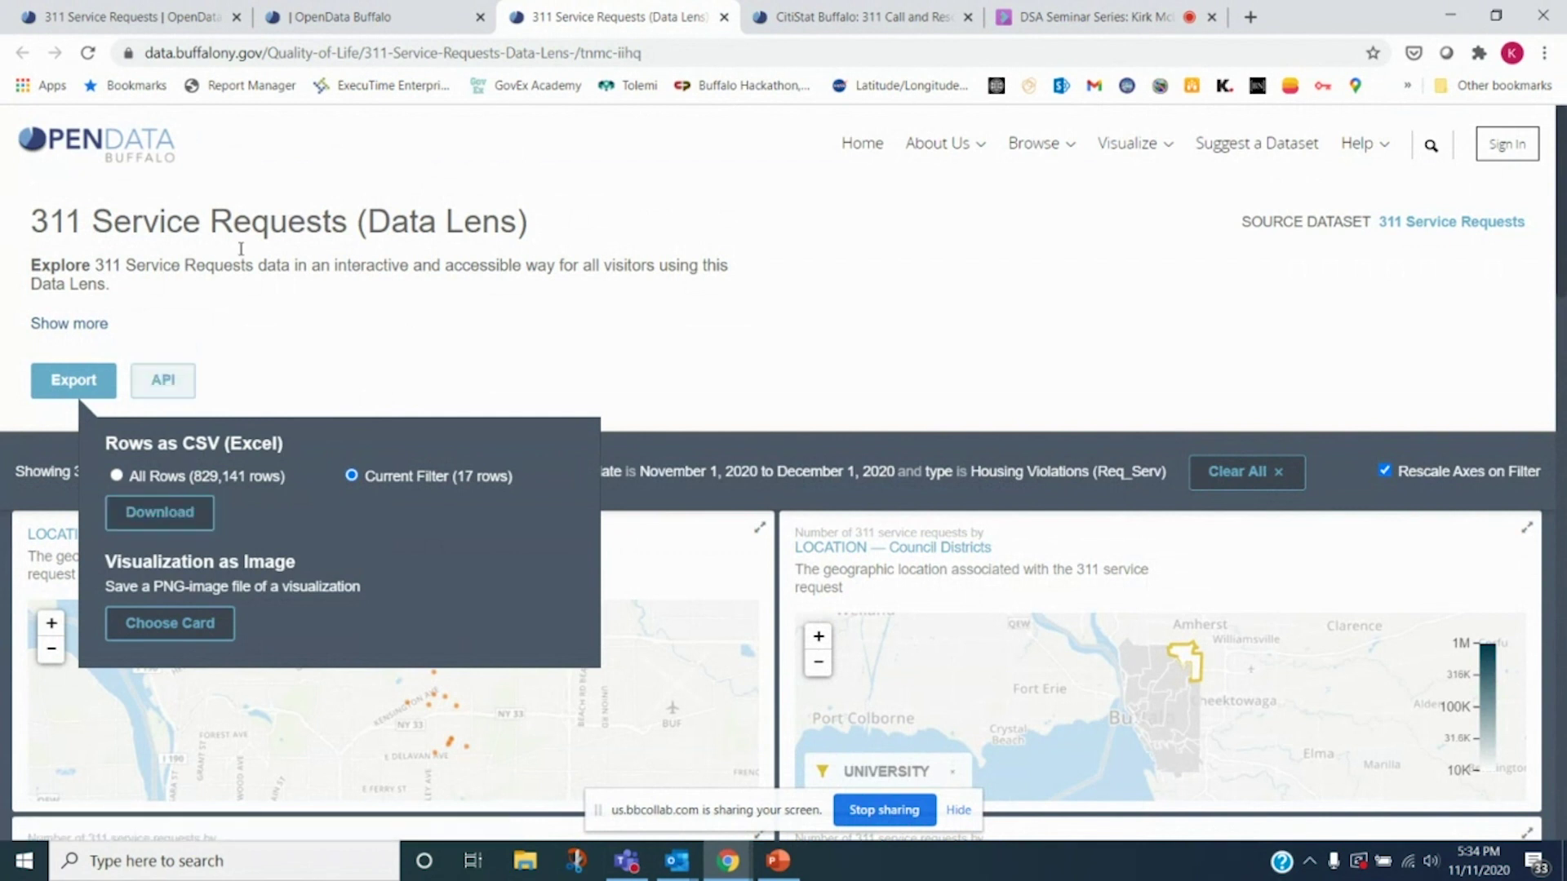
click(242, 302)
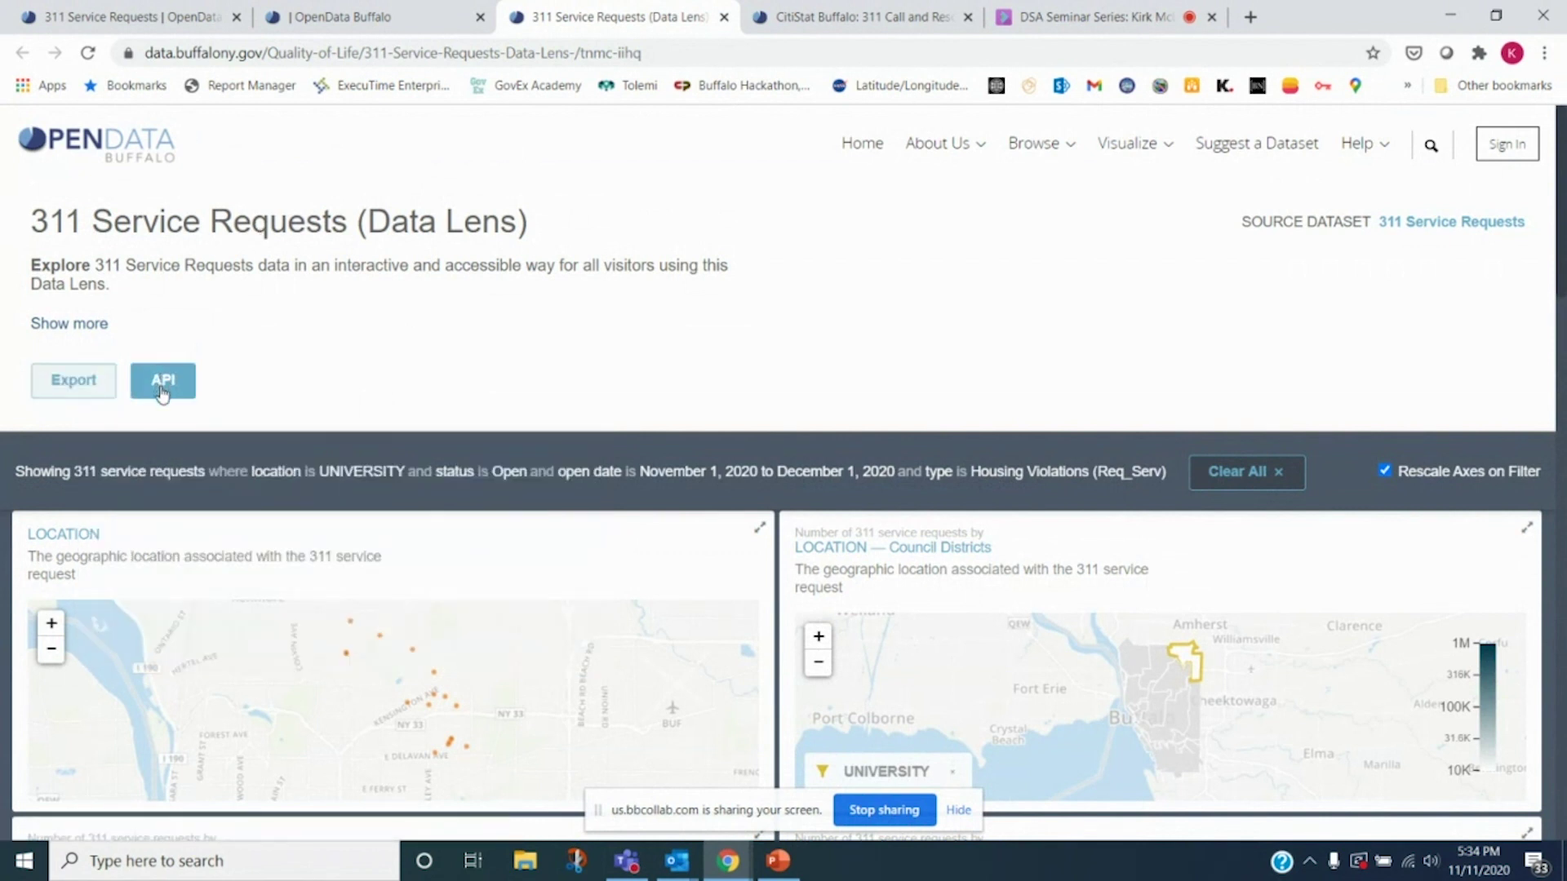
click(165, 396)
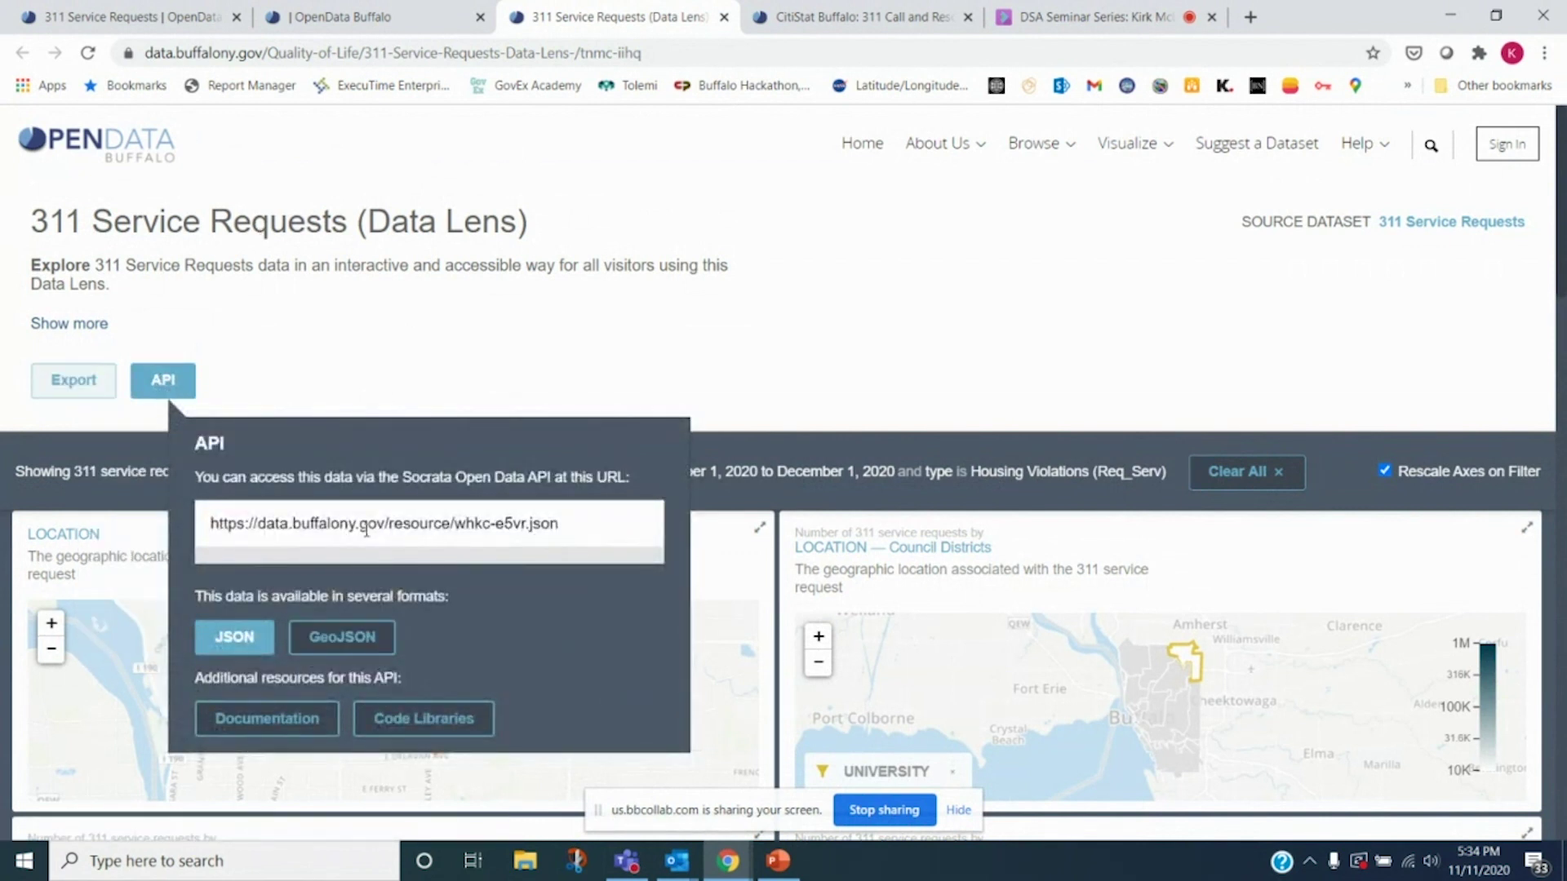
click(585, 342)
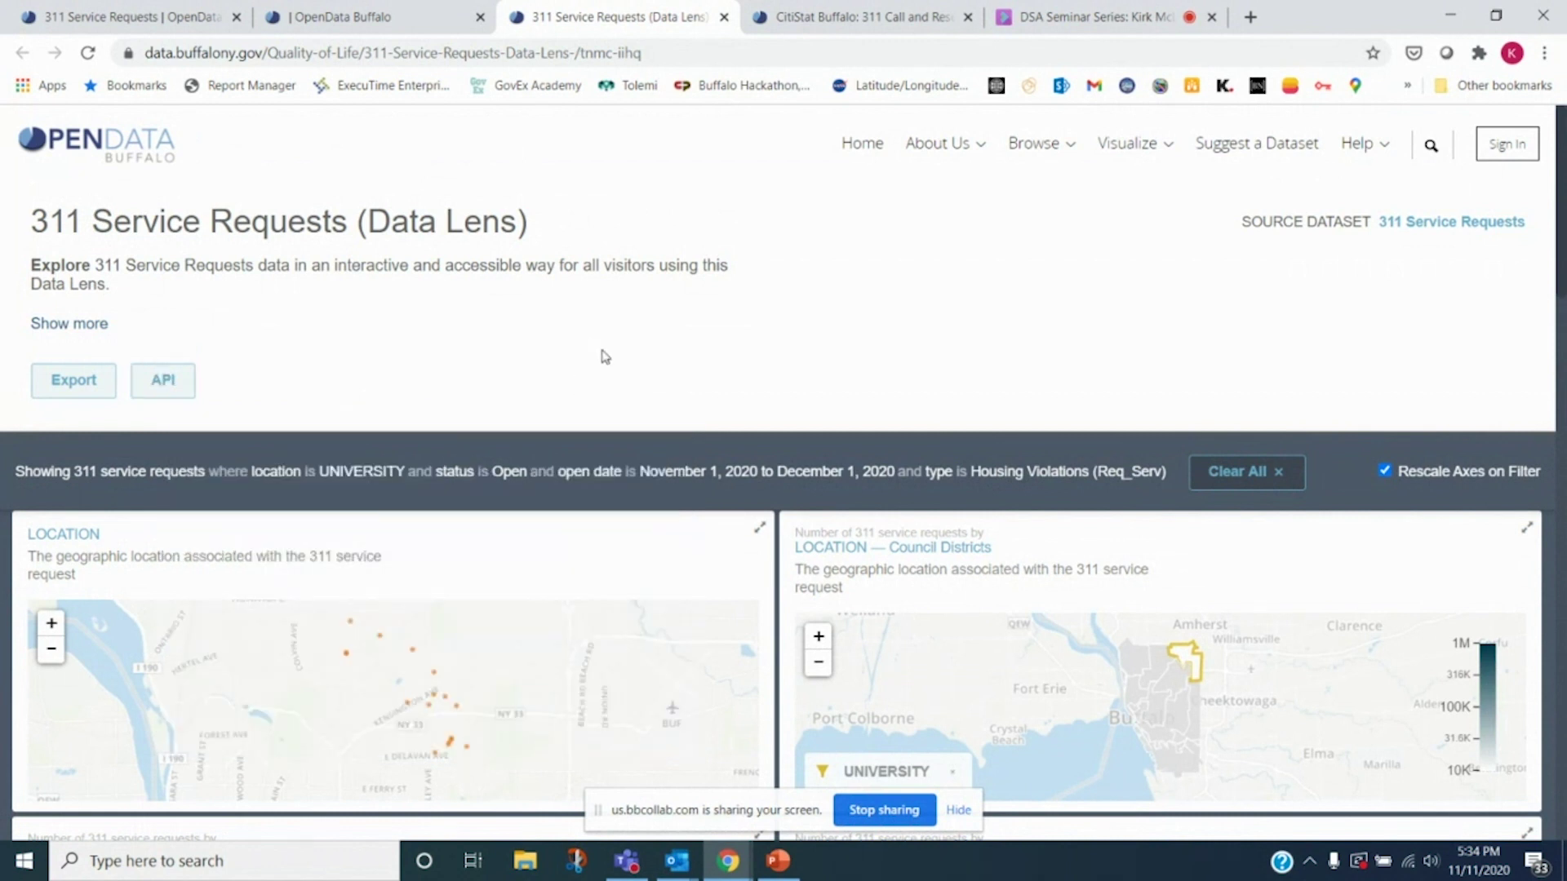
Close the Data Lens page and review the CitiStat Buffalo 311 Call & Resolution Center introduction and Open Service Requests map
click(726, 18)
scroll(984, 176, down, 10)
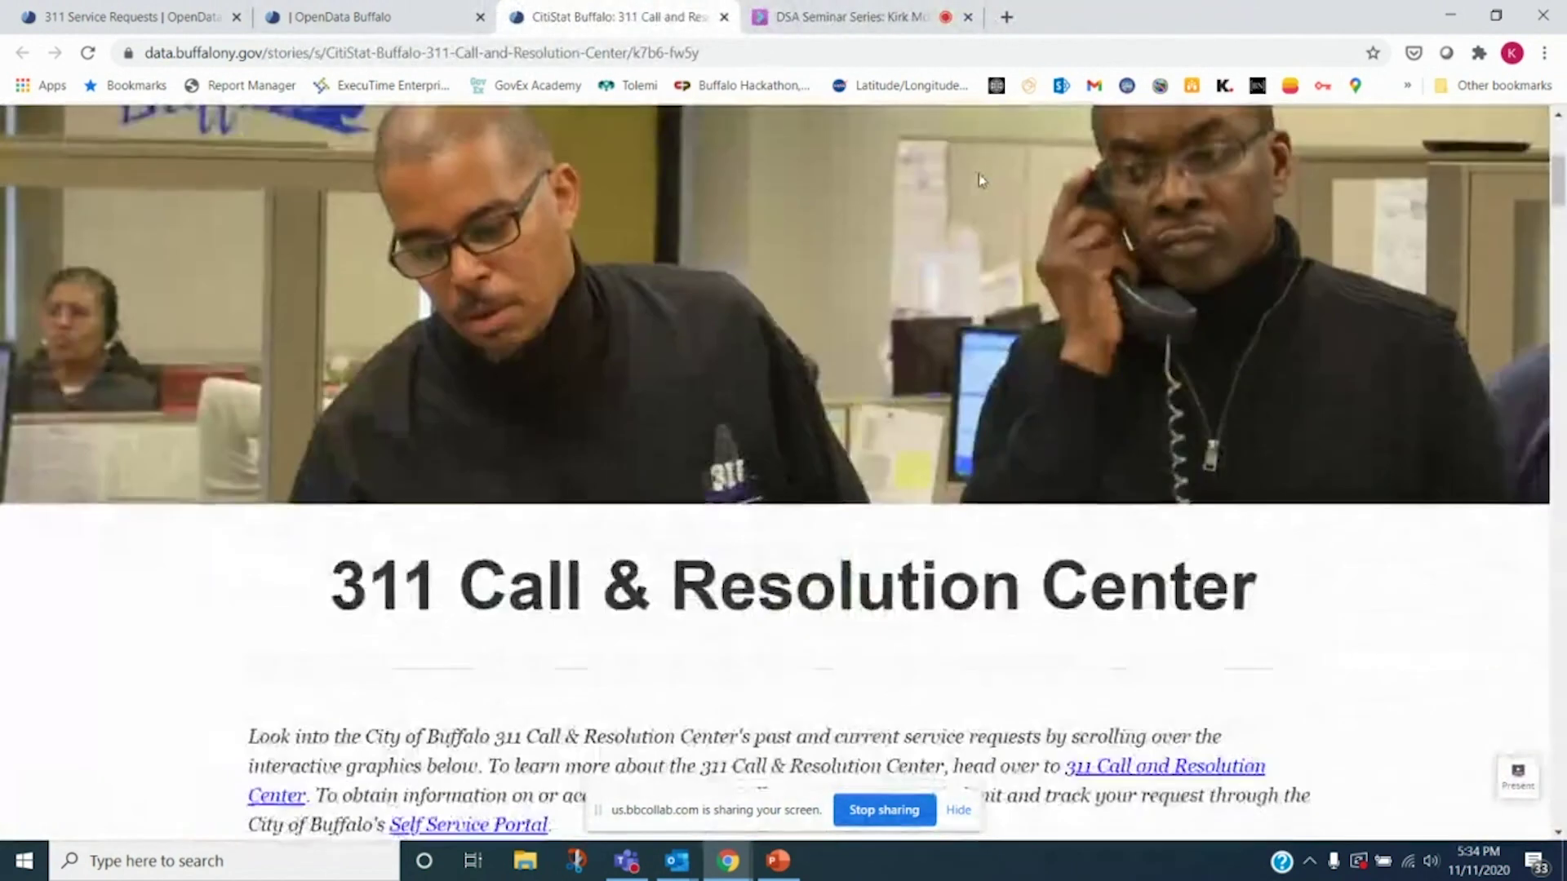
scroll(978, 182, down, 5)
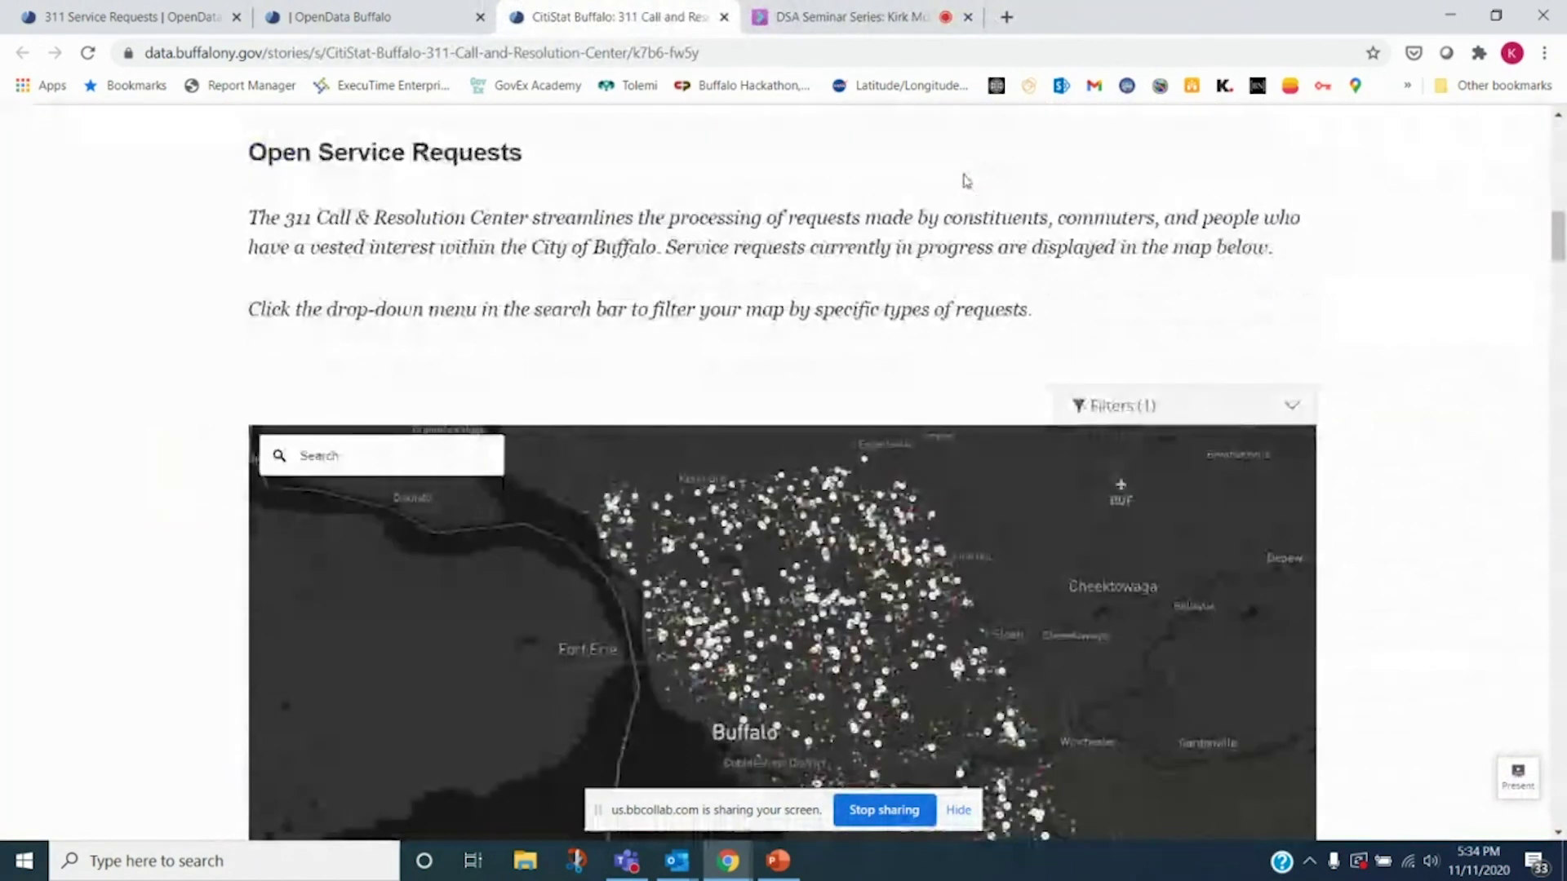
scroll(966, 181, up, 4)
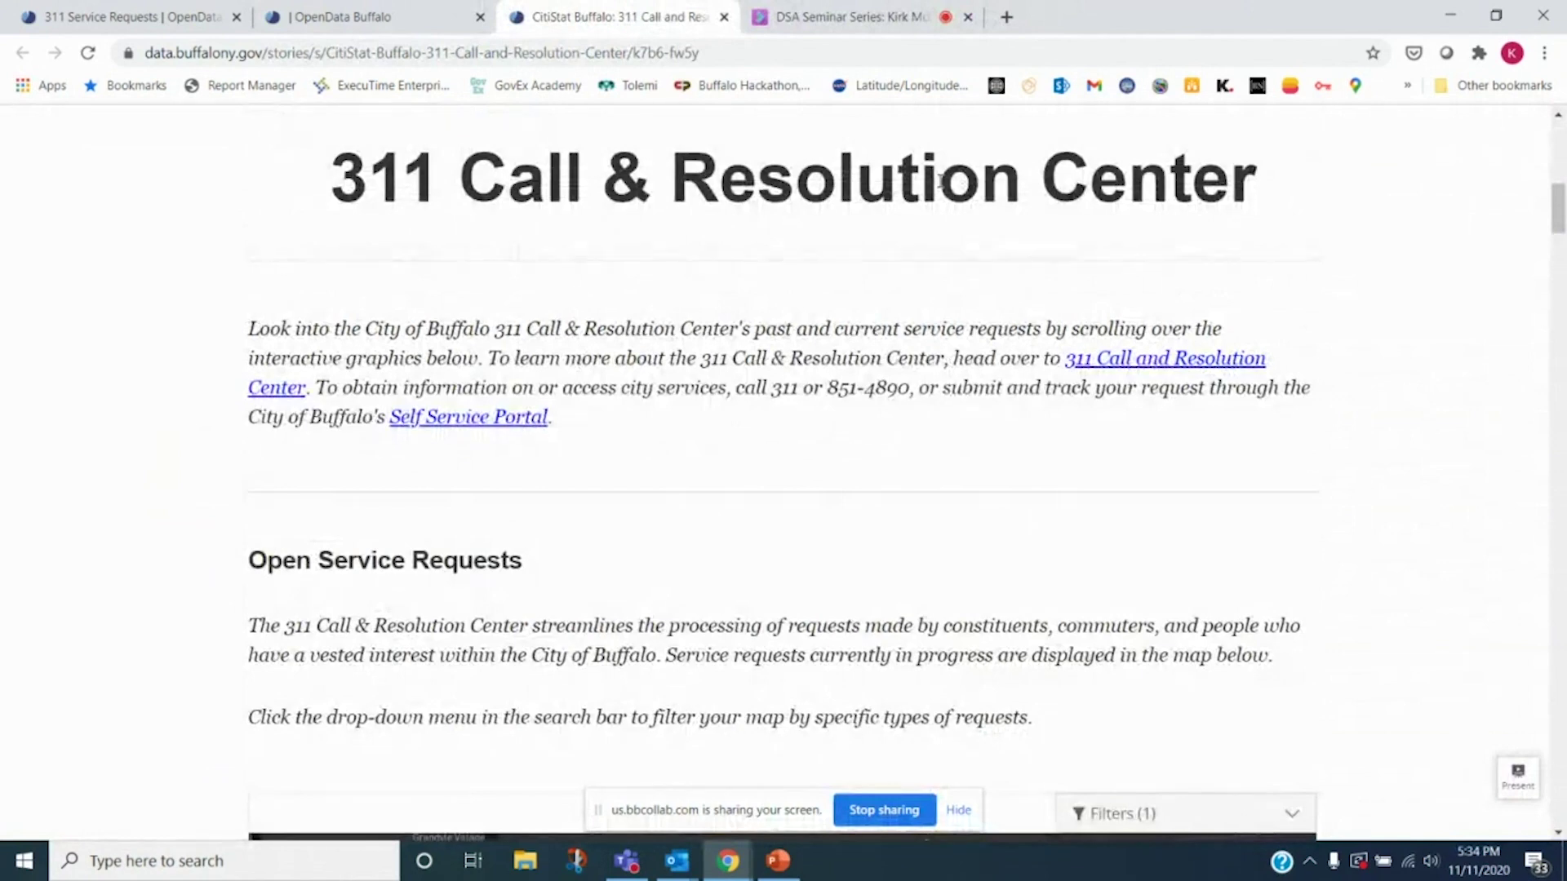
scroll(1461, 535, down, 3)
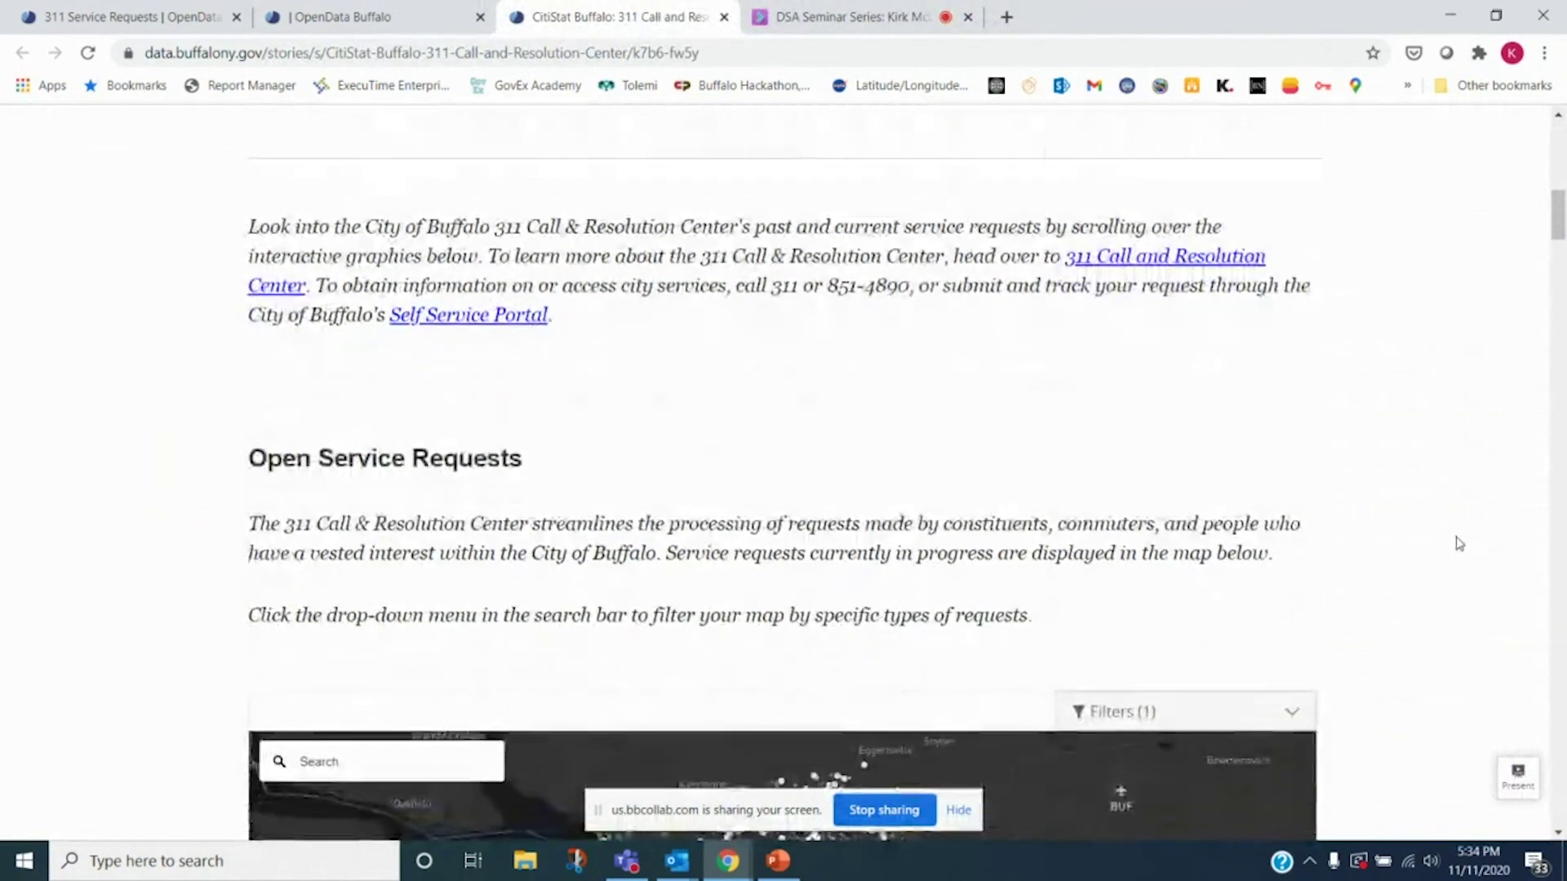
scroll(1449, 548, down, 3)
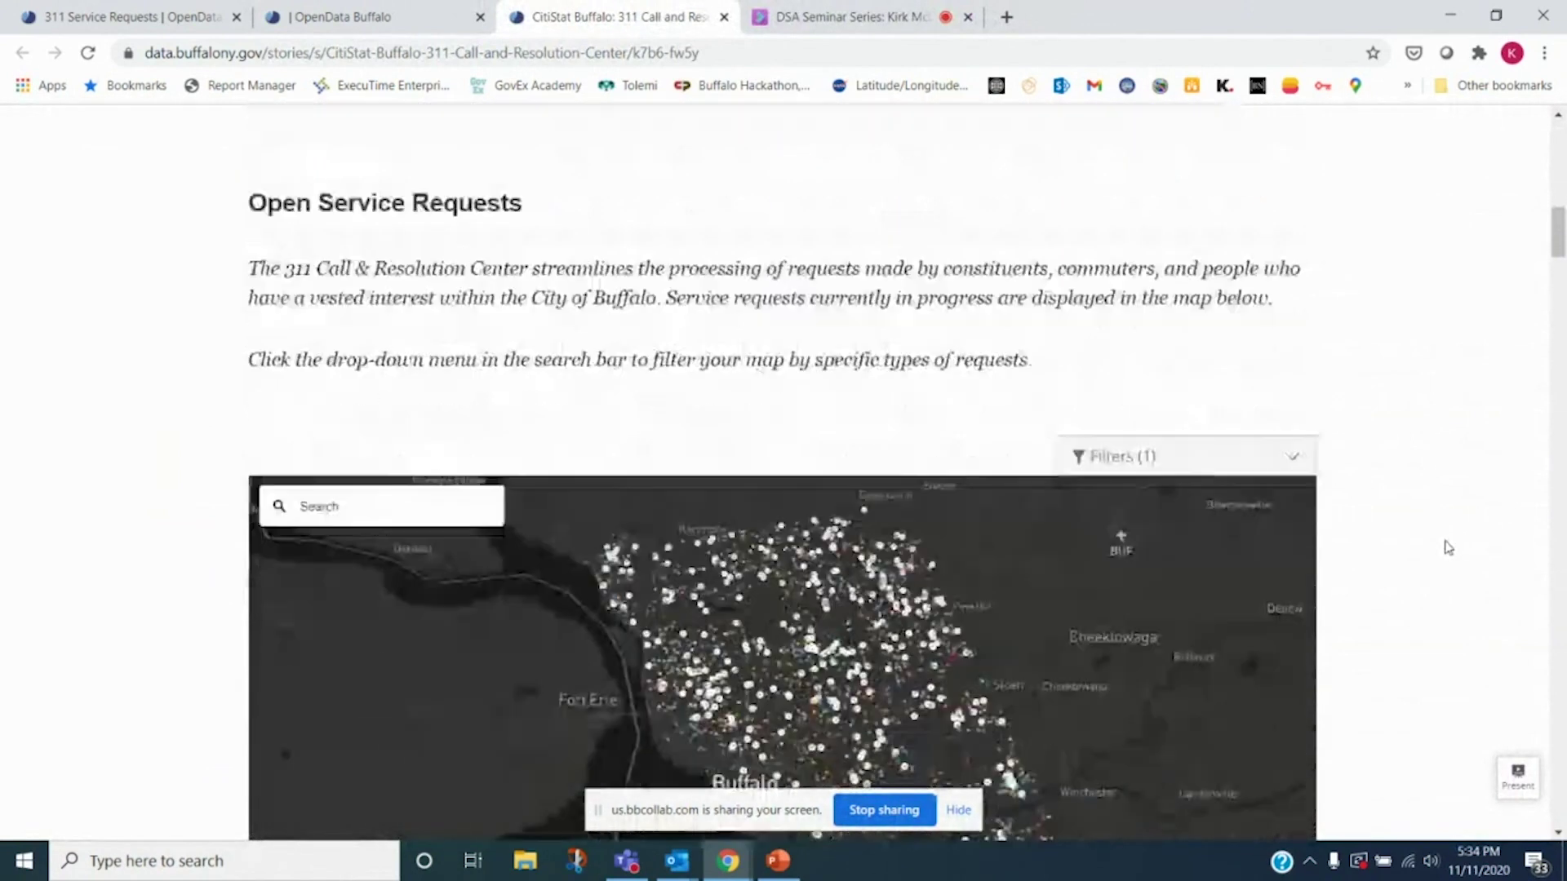
scroll(1430, 539, down, 3)
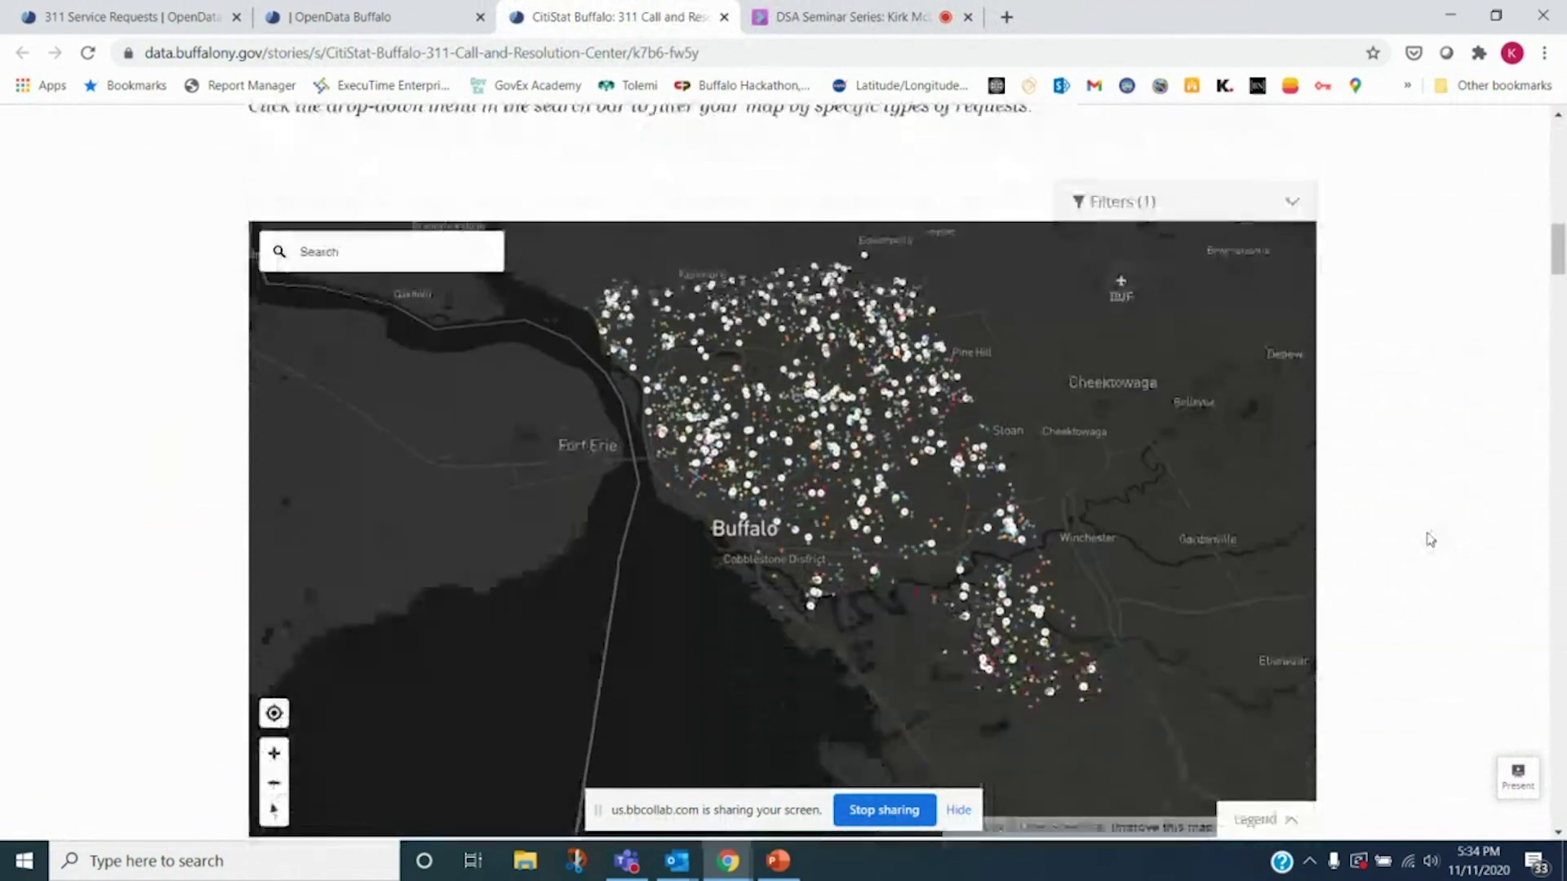
scroll(1408, 538, up, 3)
scroll(1387, 527, down, 1)
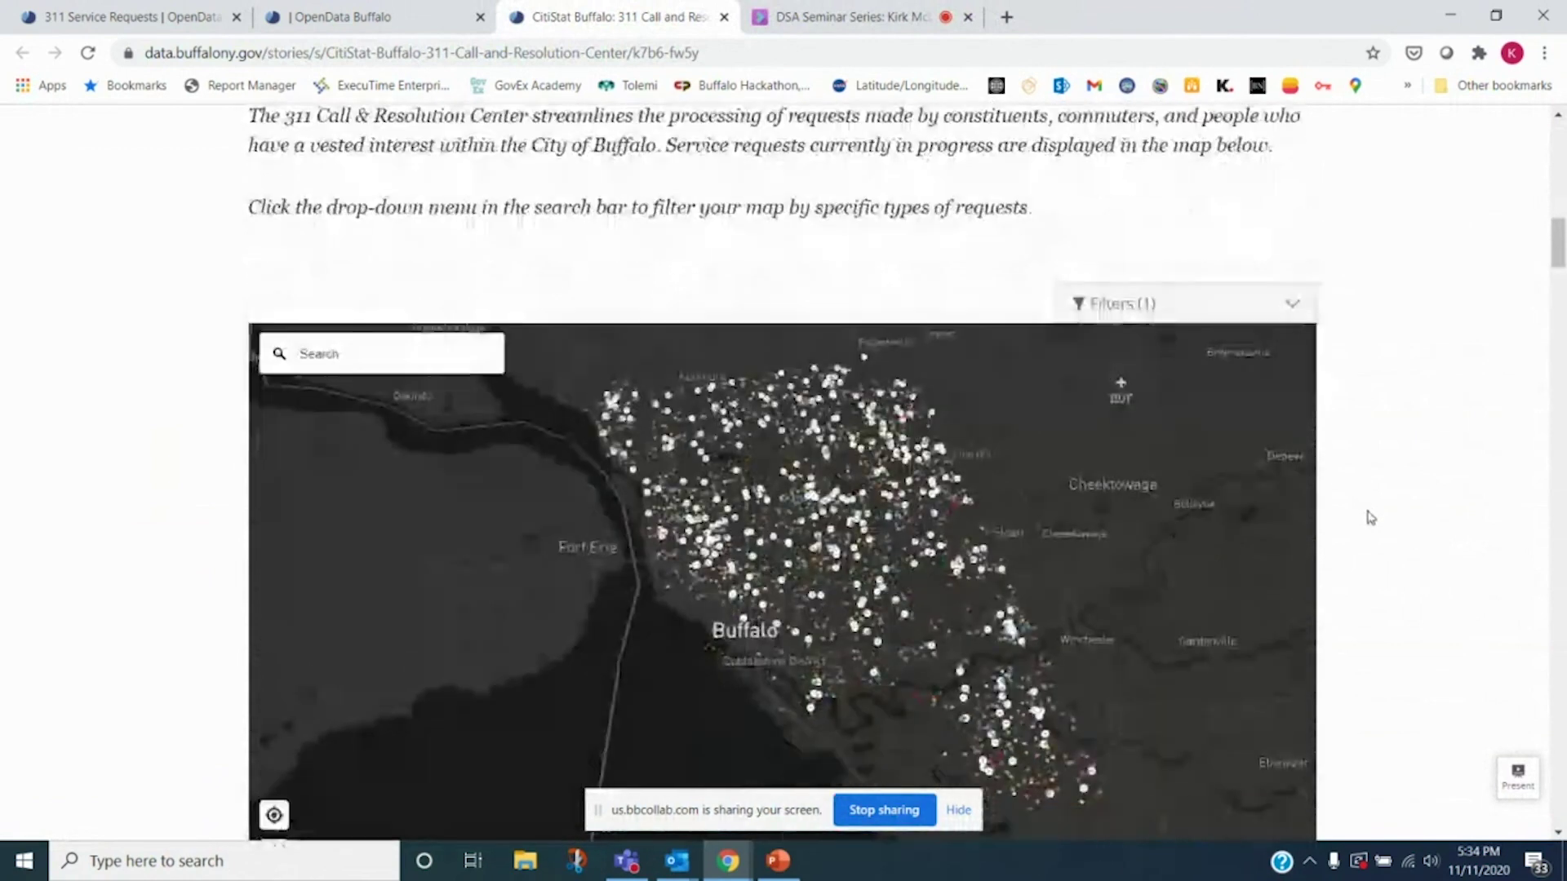
scroll(1371, 518, up, 2)
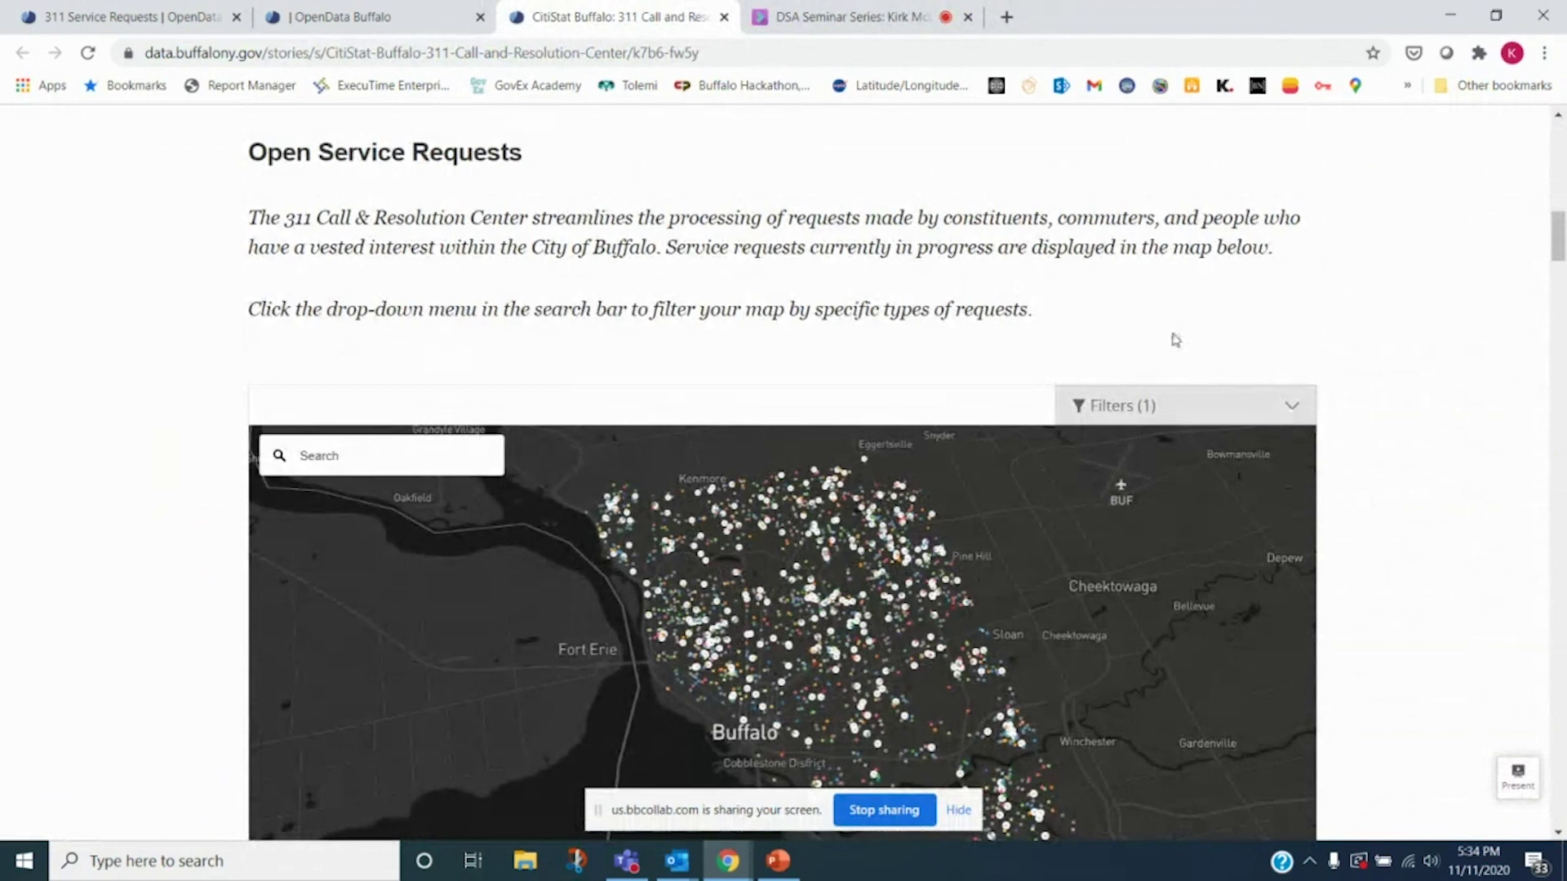
scroll(1347, 404, down, 2)
Filter the Open Service Requests map by TYPE to Totes Replace (Req_Serv)
click(1293, 304)
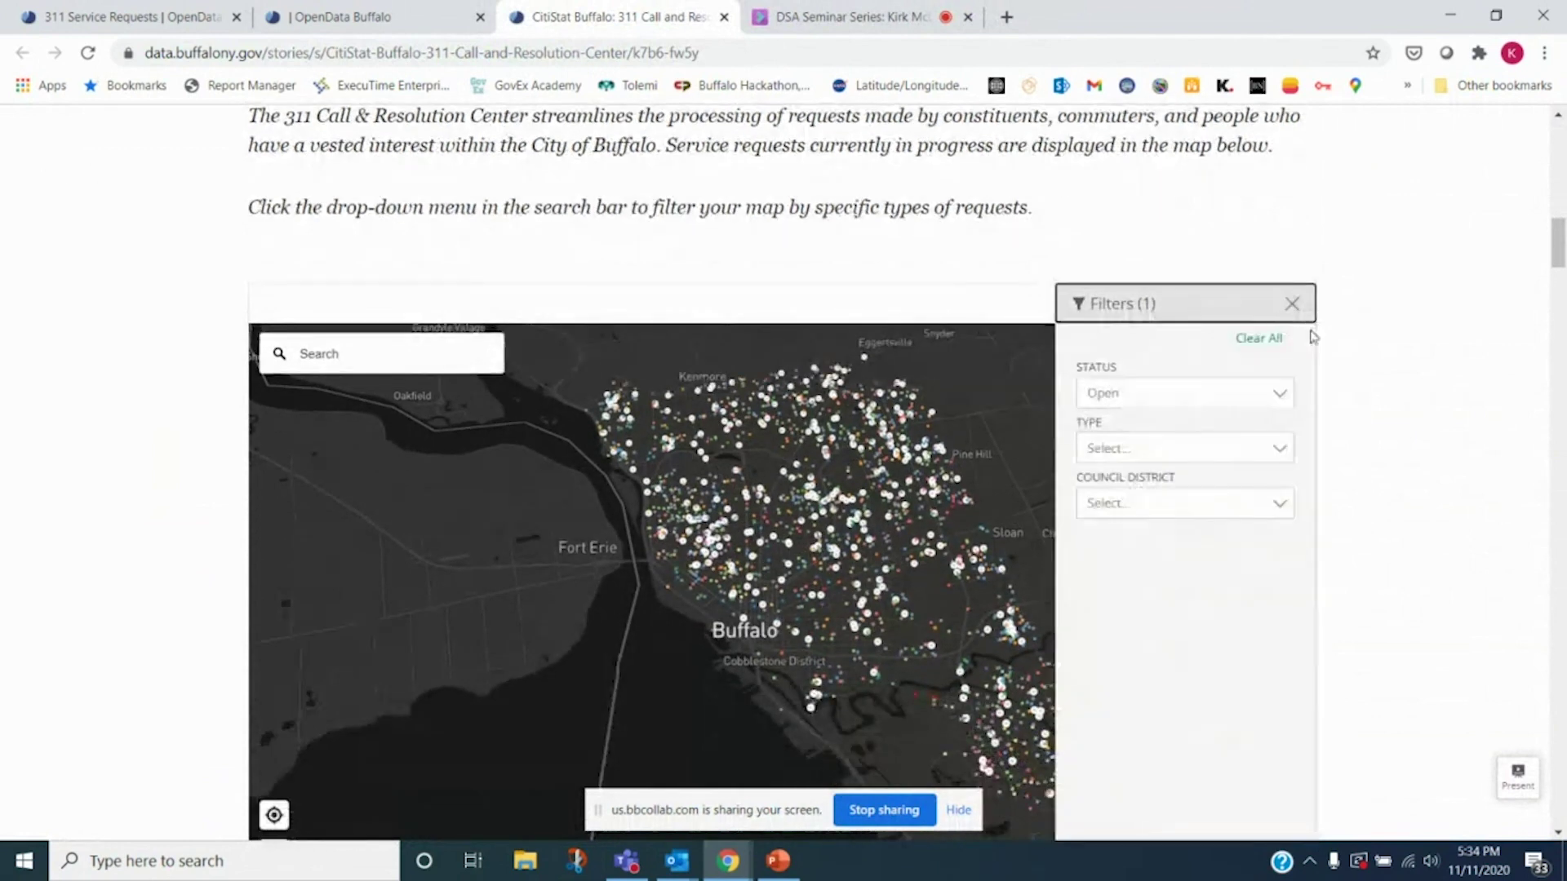
click(1307, 310)
scroll(1362, 340, down, 1)
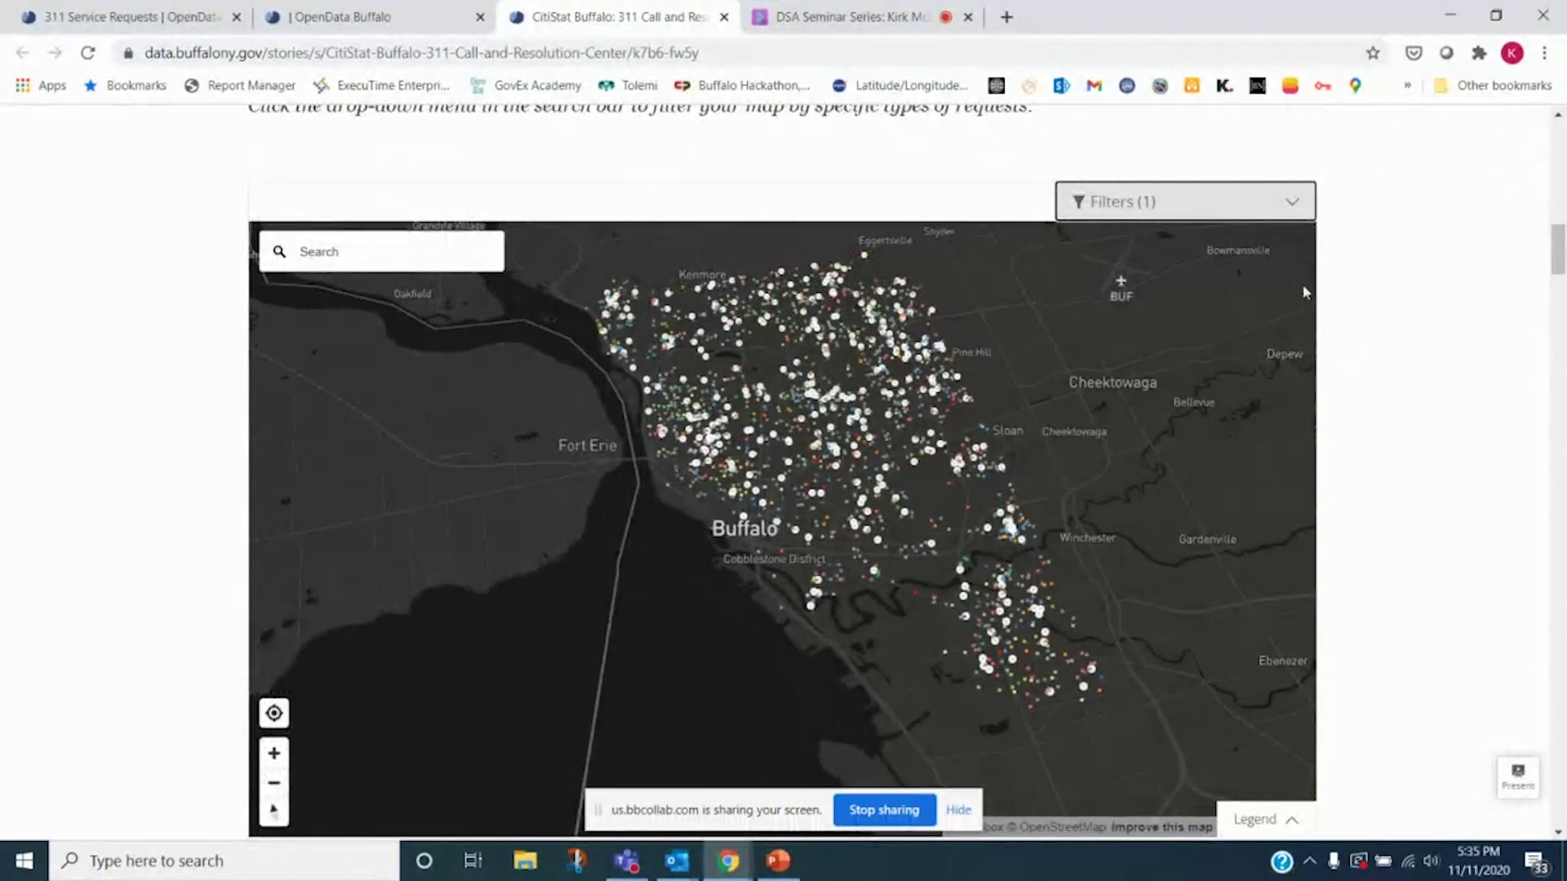
click(1303, 201)
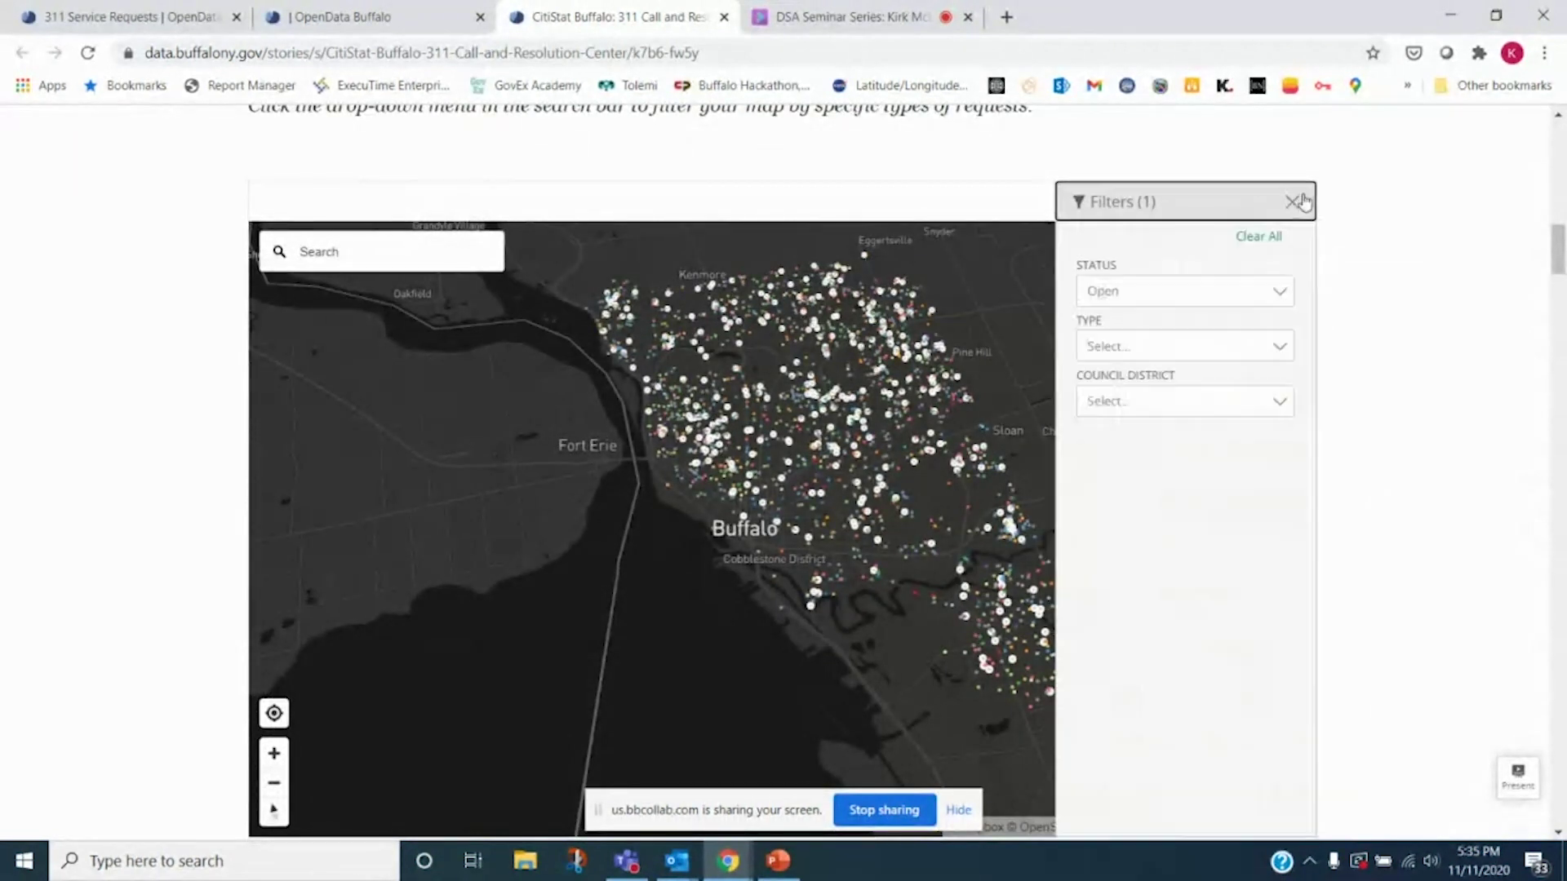
click(1254, 348)
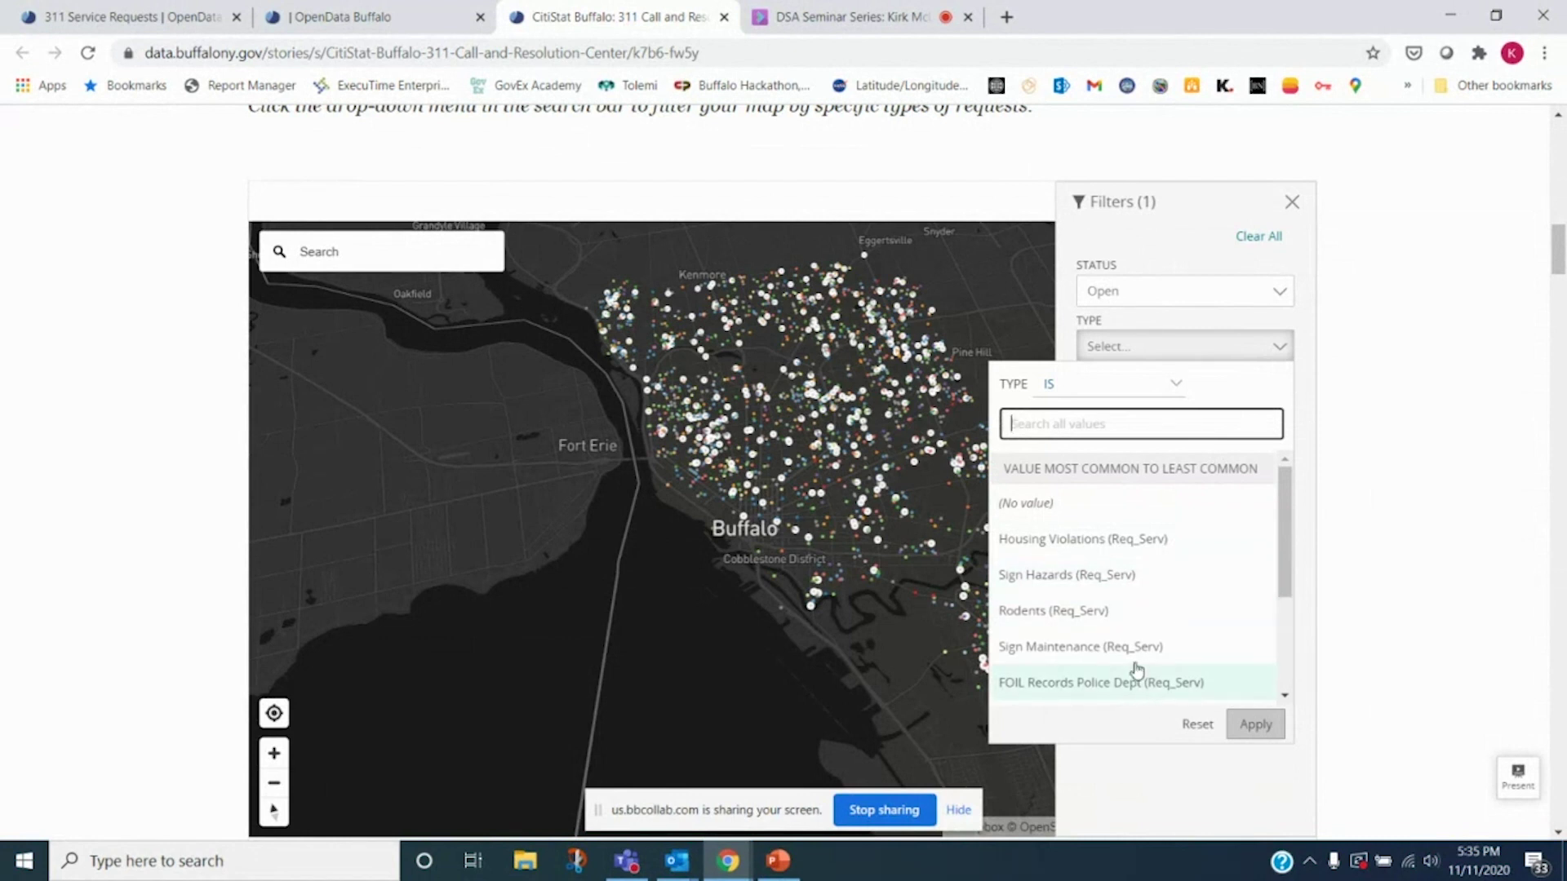
scroll(1131, 653, down, 2)
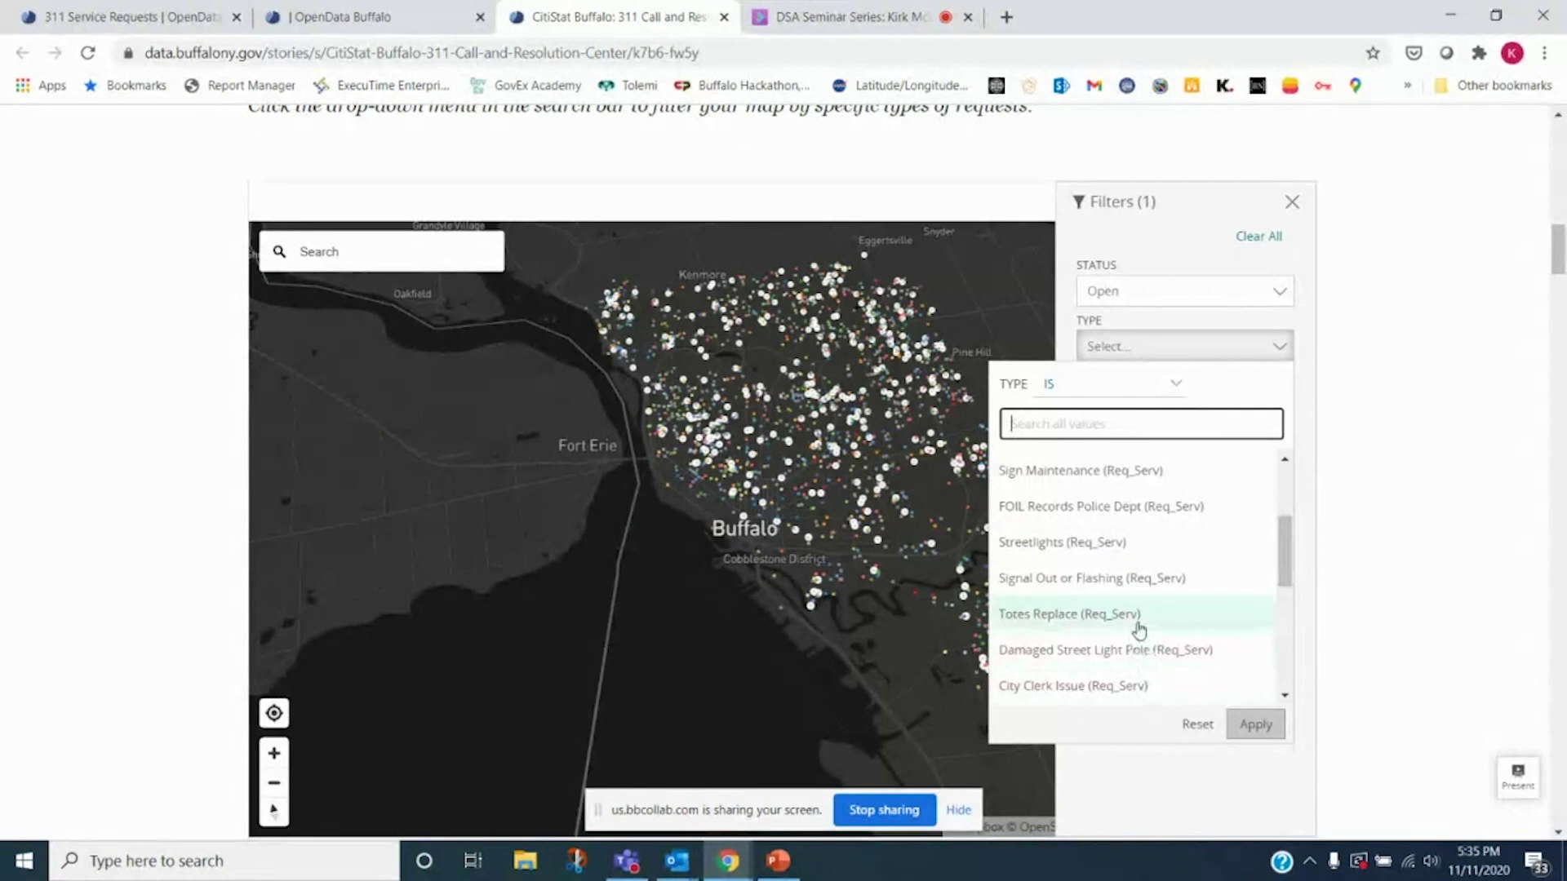
click(1140, 624)
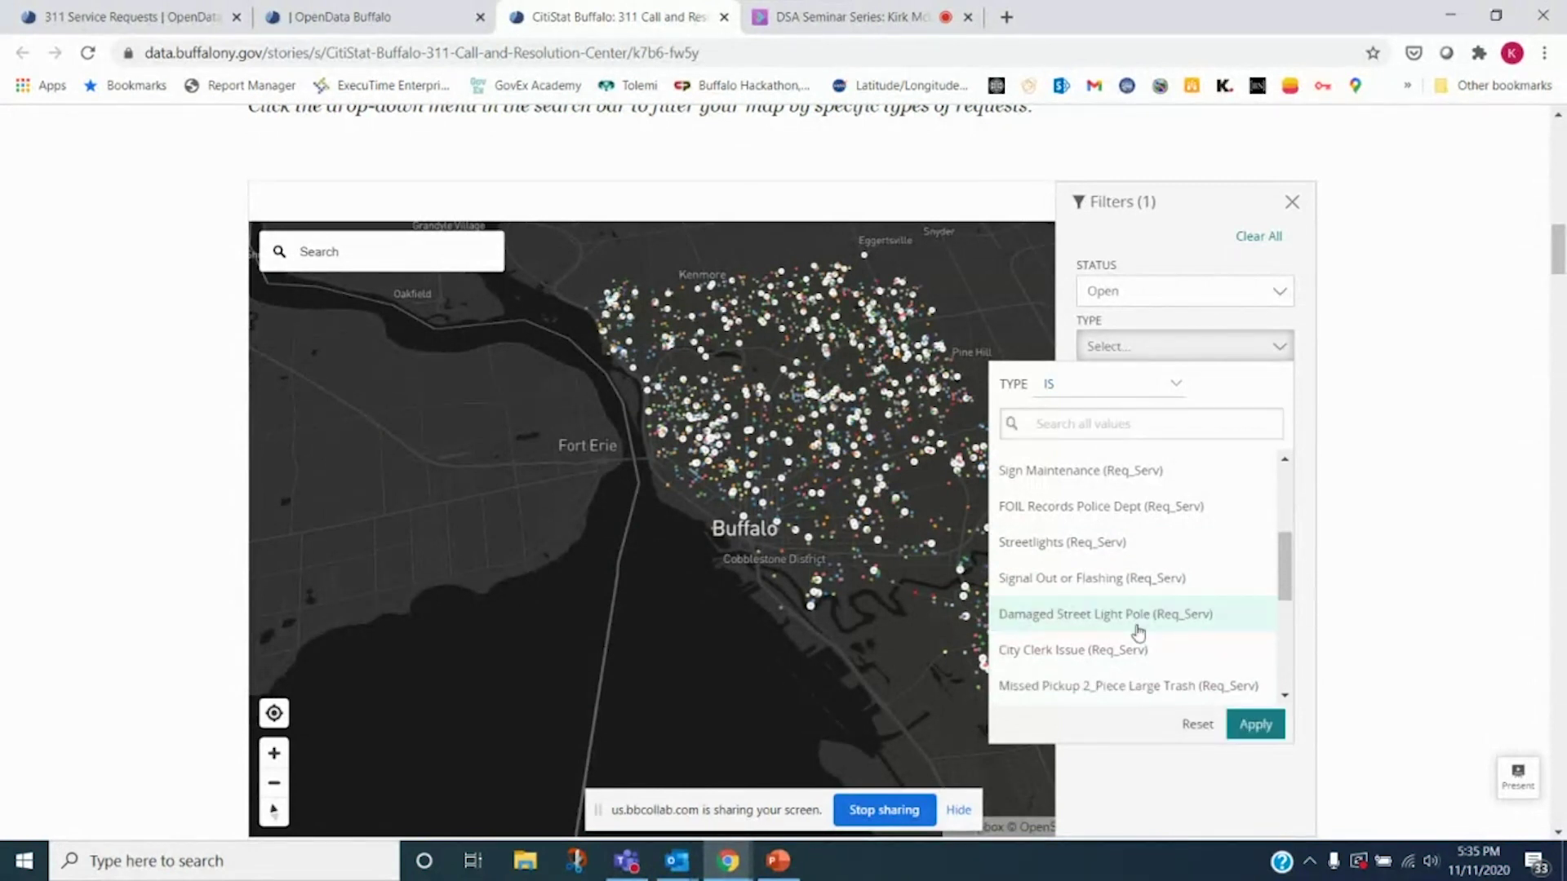
click(1262, 725)
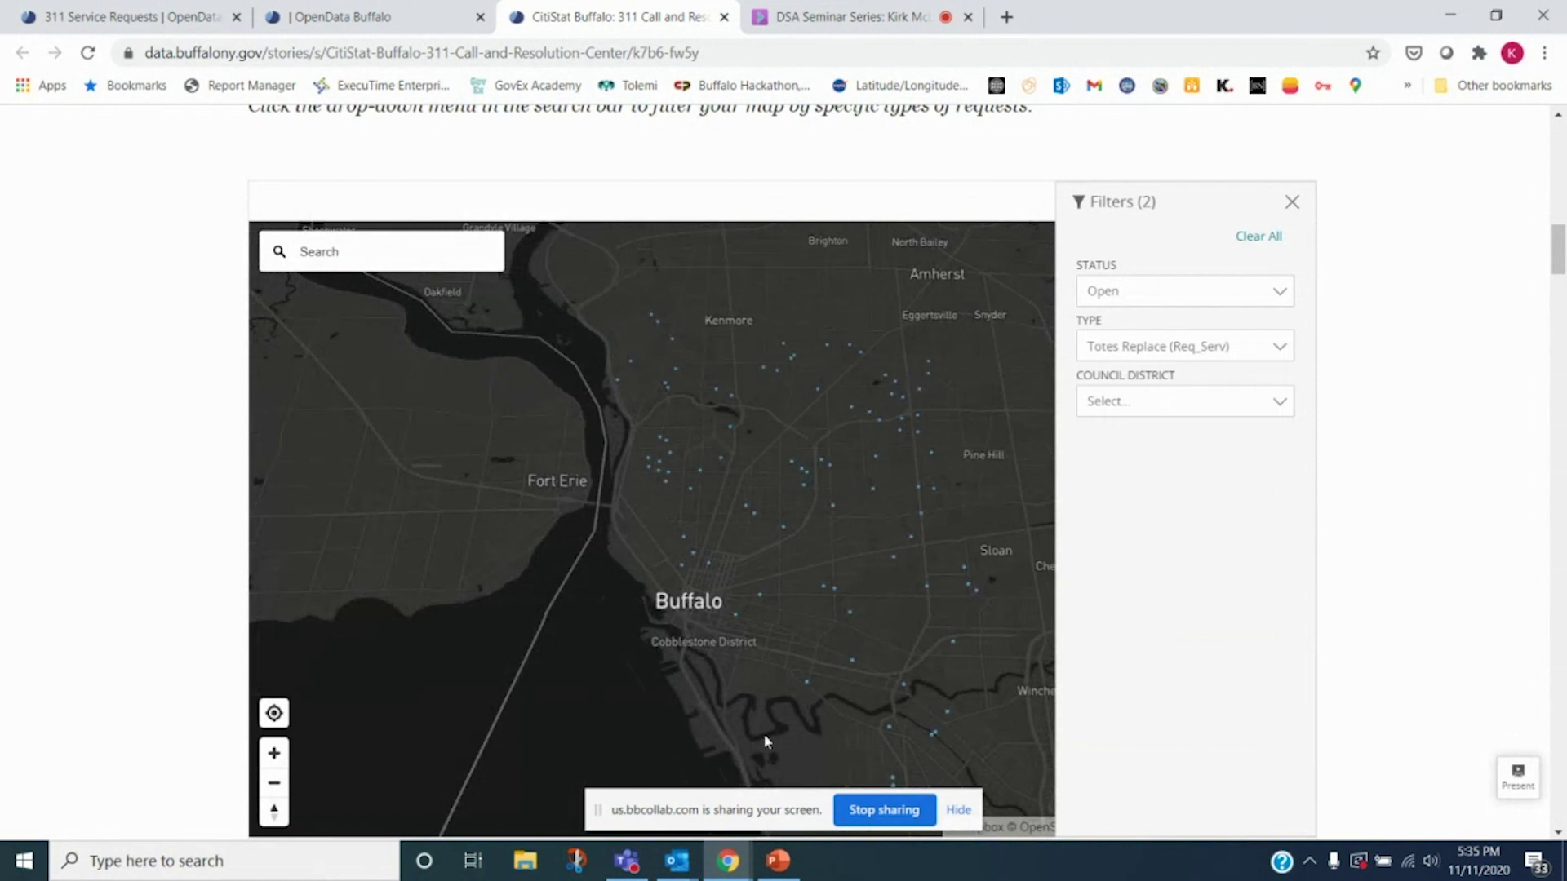
Limit the Open Service Requests map to the MASTEN council district and close the filters
click(1182, 414)
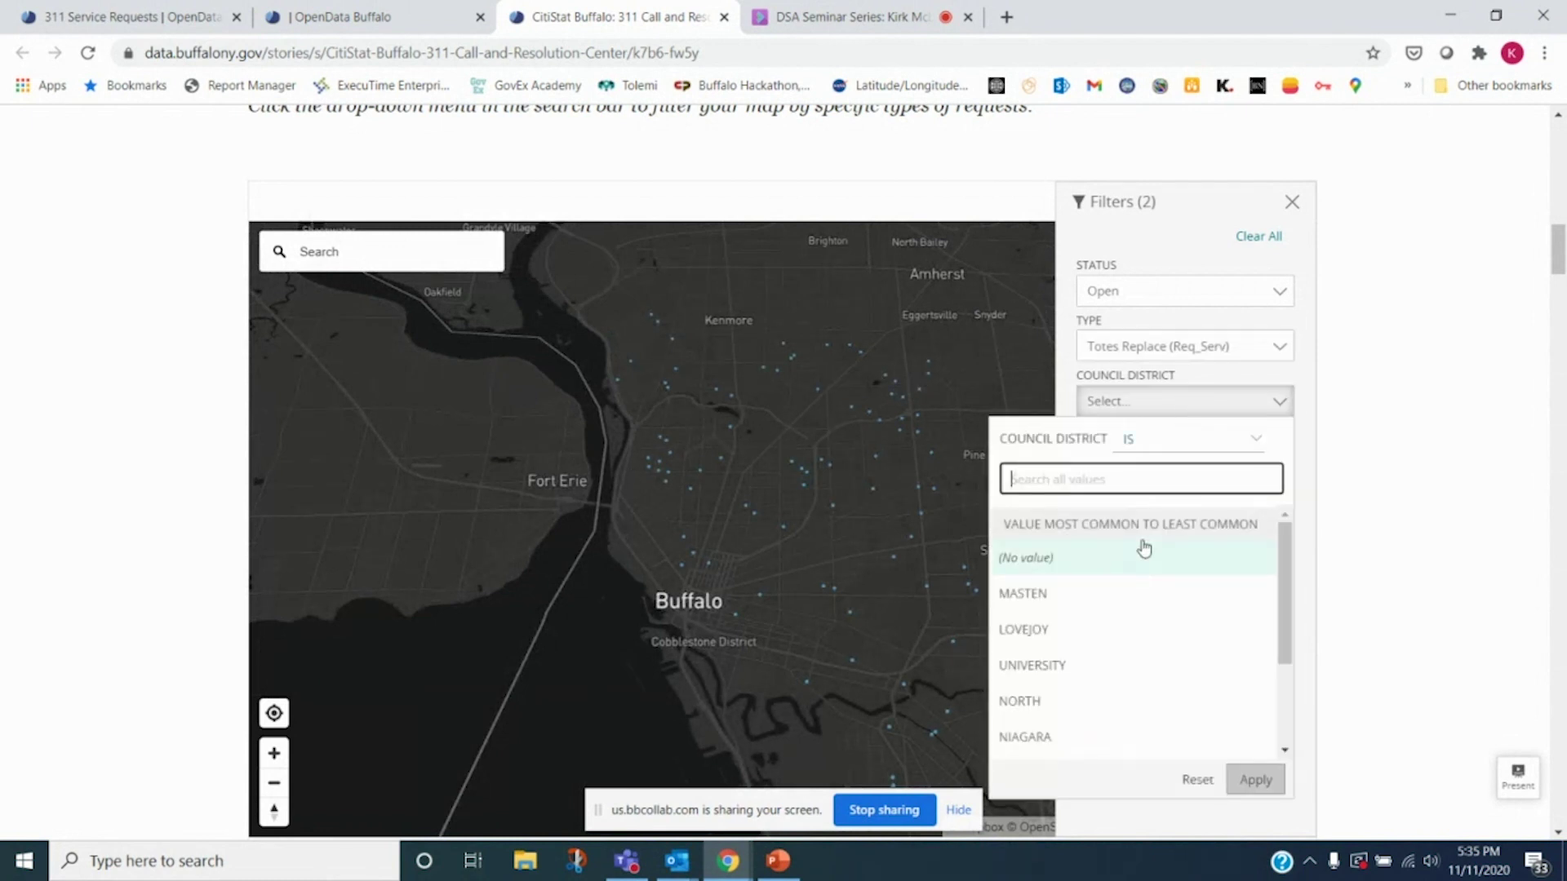
click(1030, 595)
click(1256, 780)
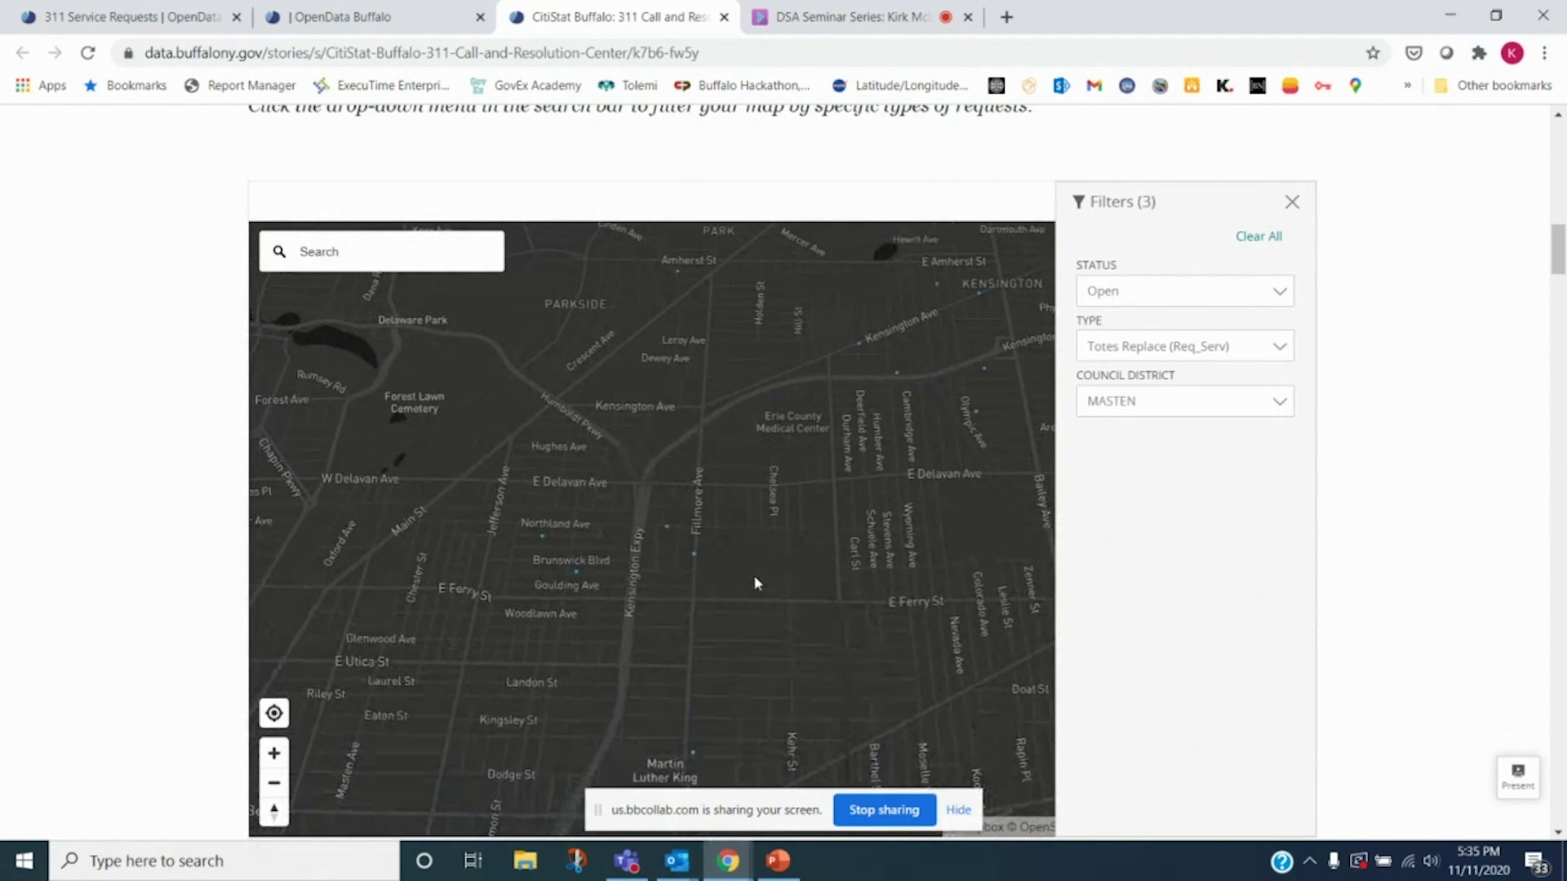
click(1292, 203)
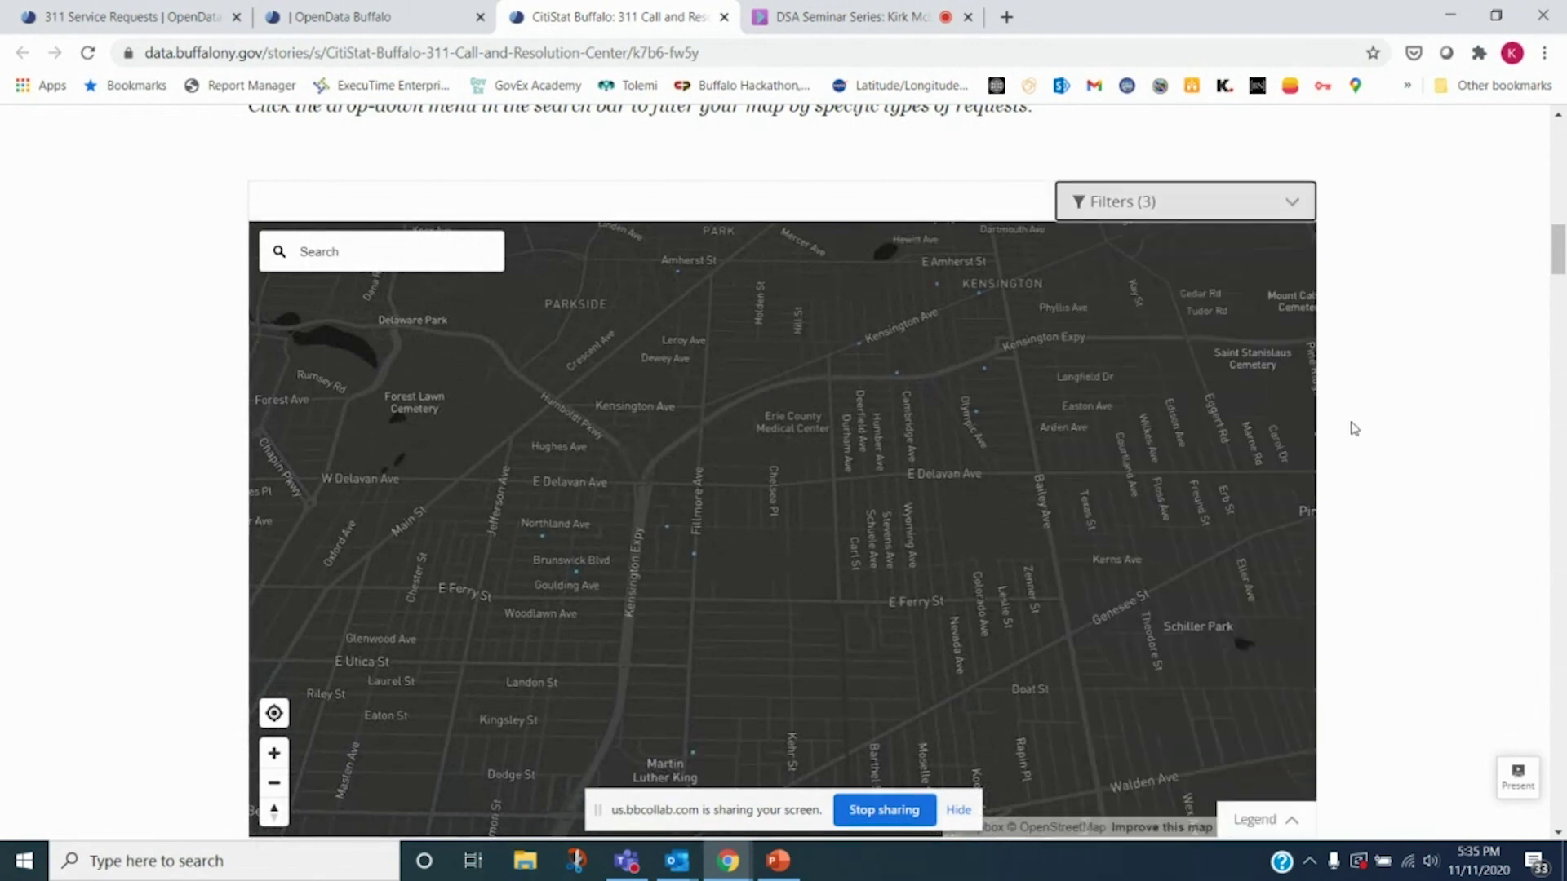
Examine the census tract and council district maps and the Service Requests by Month chart
scroll(1348, 428, down, 10)
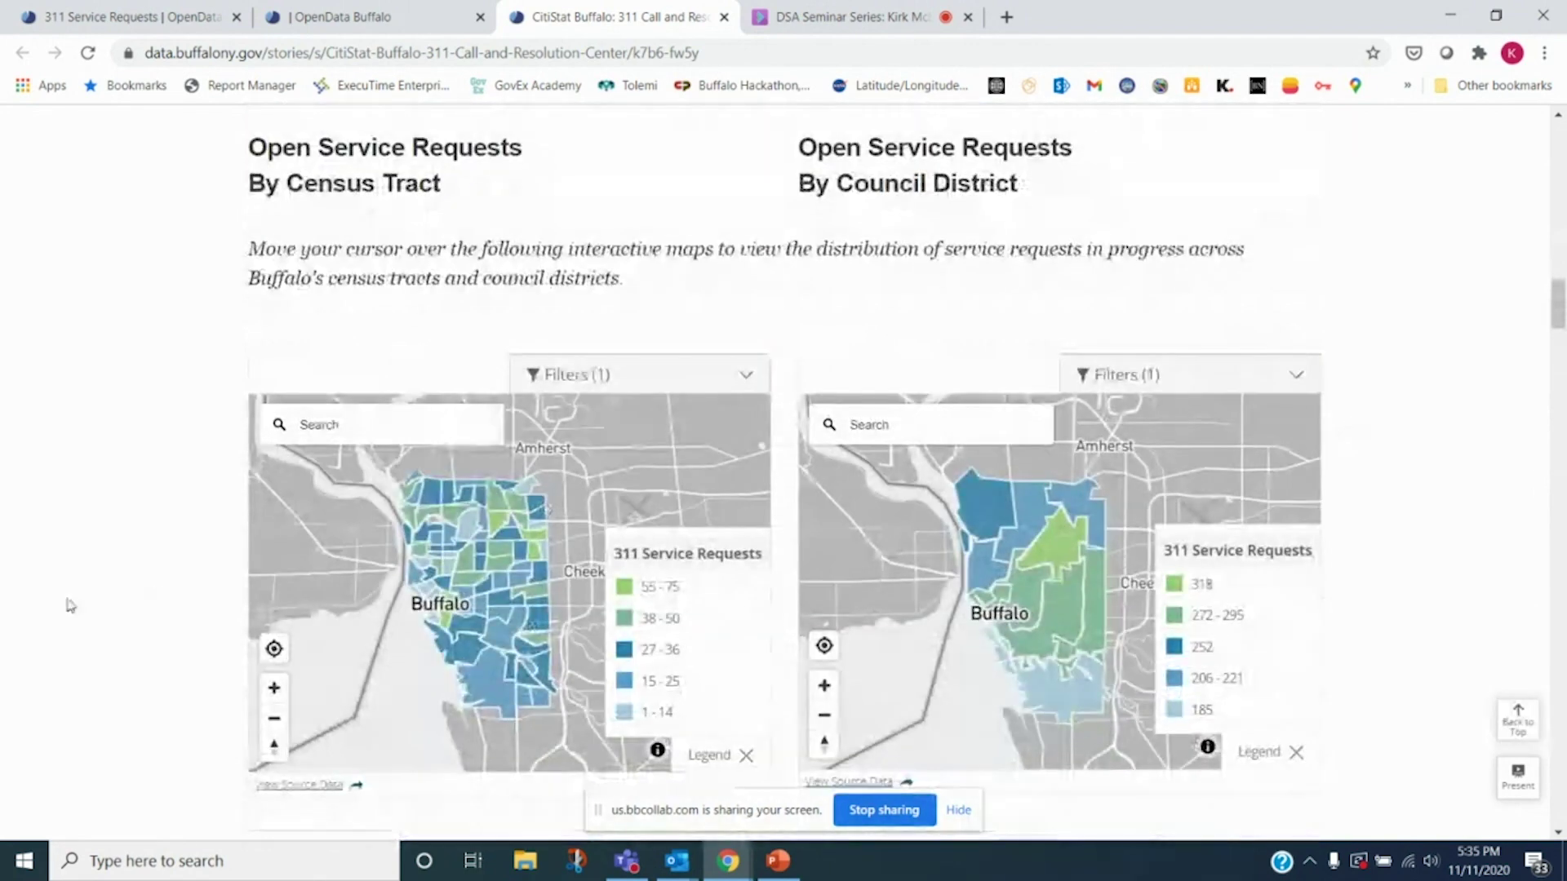
mouse_move(485, 570)
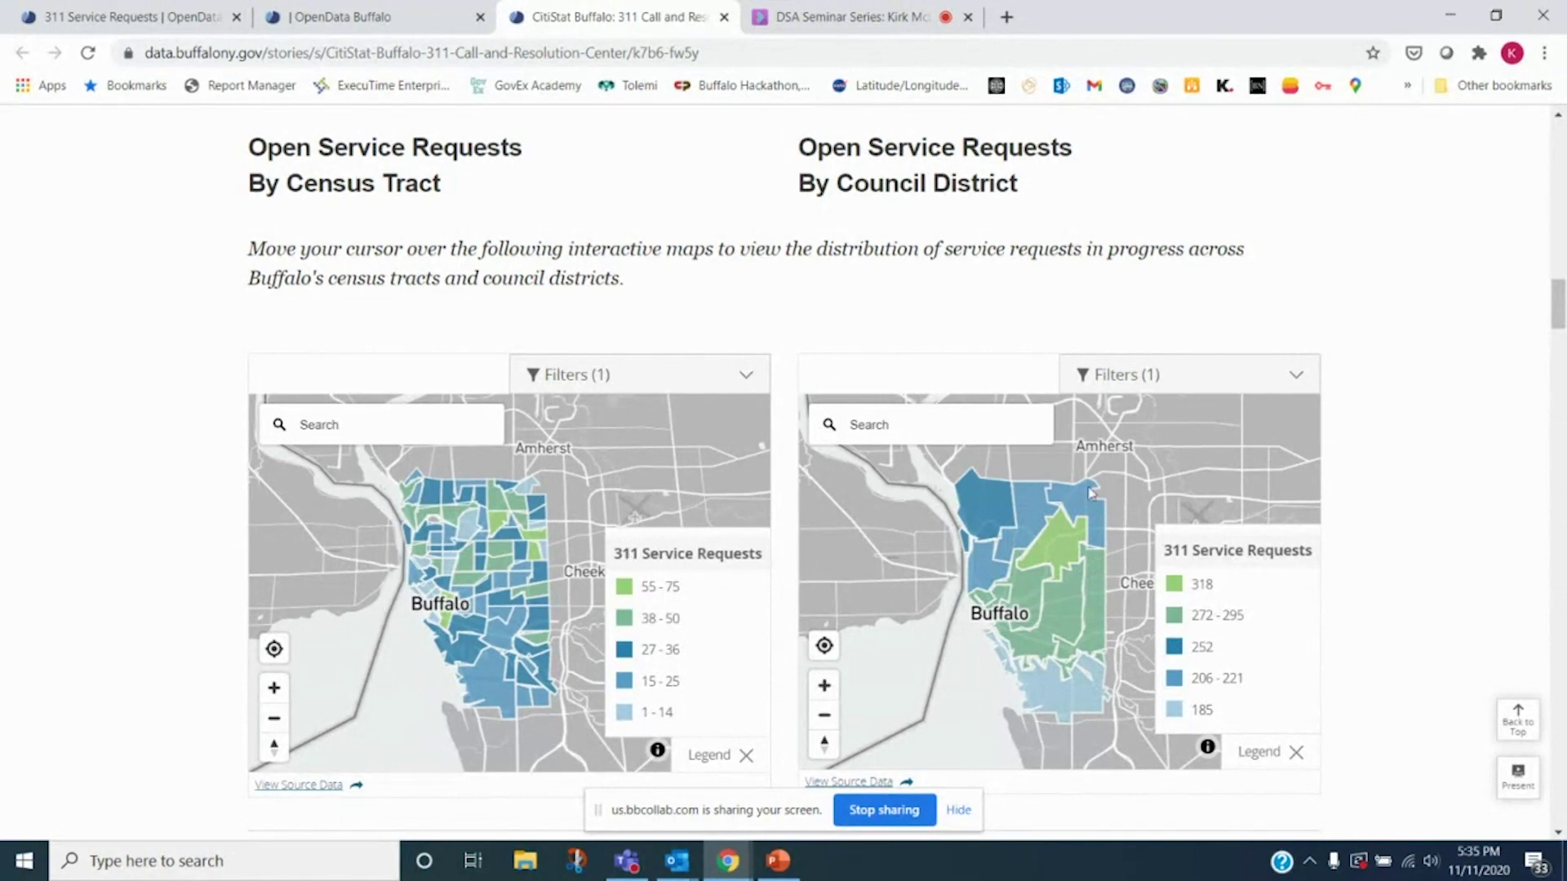
scroll(1496, 382, down, 8)
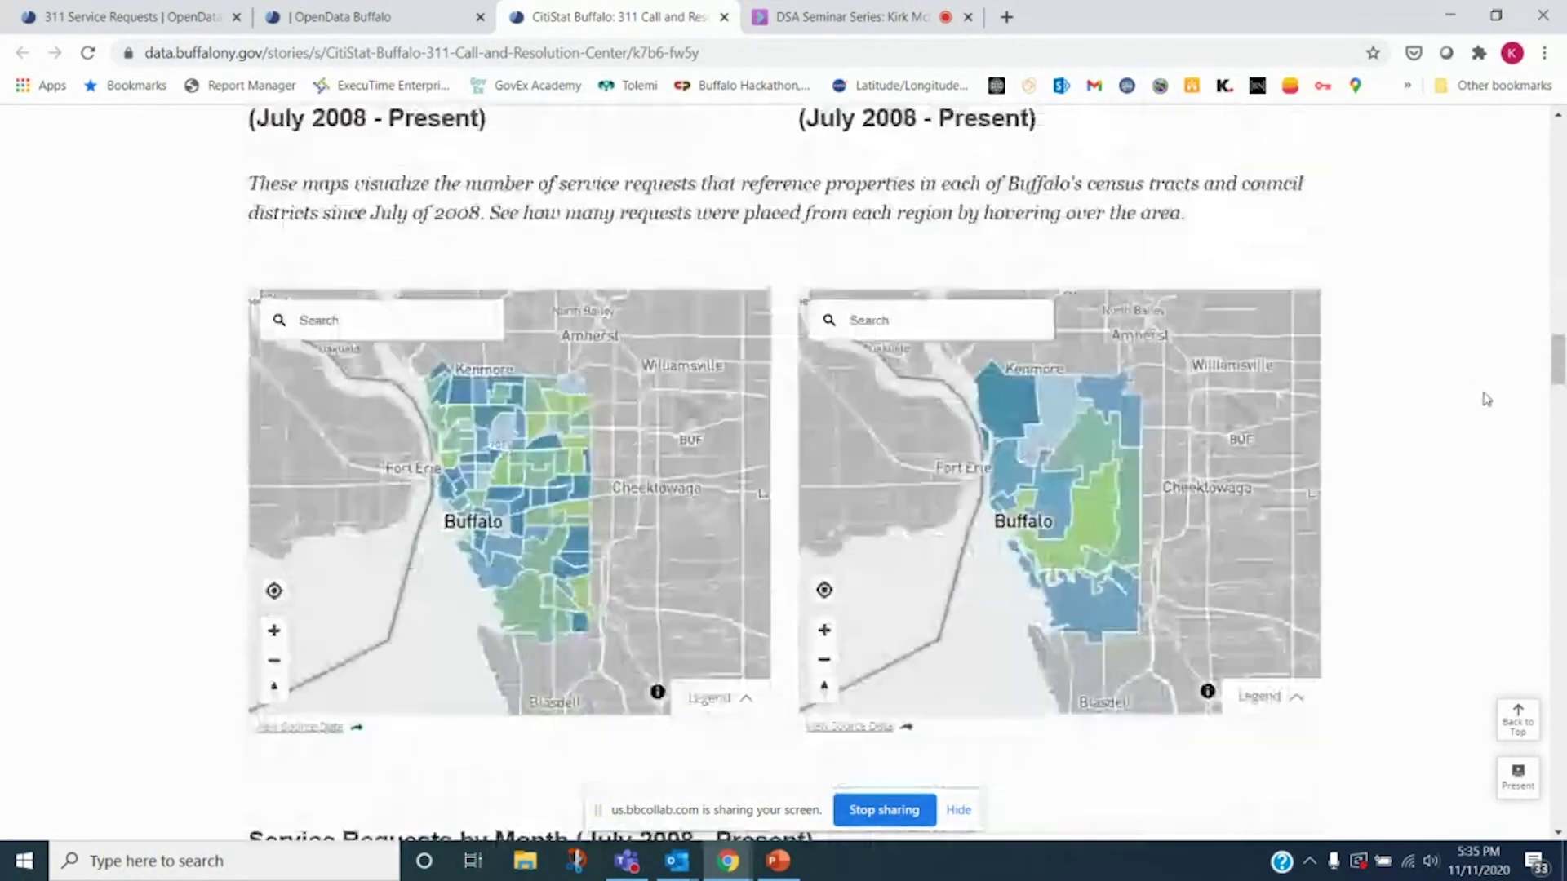
scroll(1485, 404, down, 12)
scroll(1489, 417, up, 2)
scroll(1487, 416, down, 1)
scroll(1364, 460, down, 1)
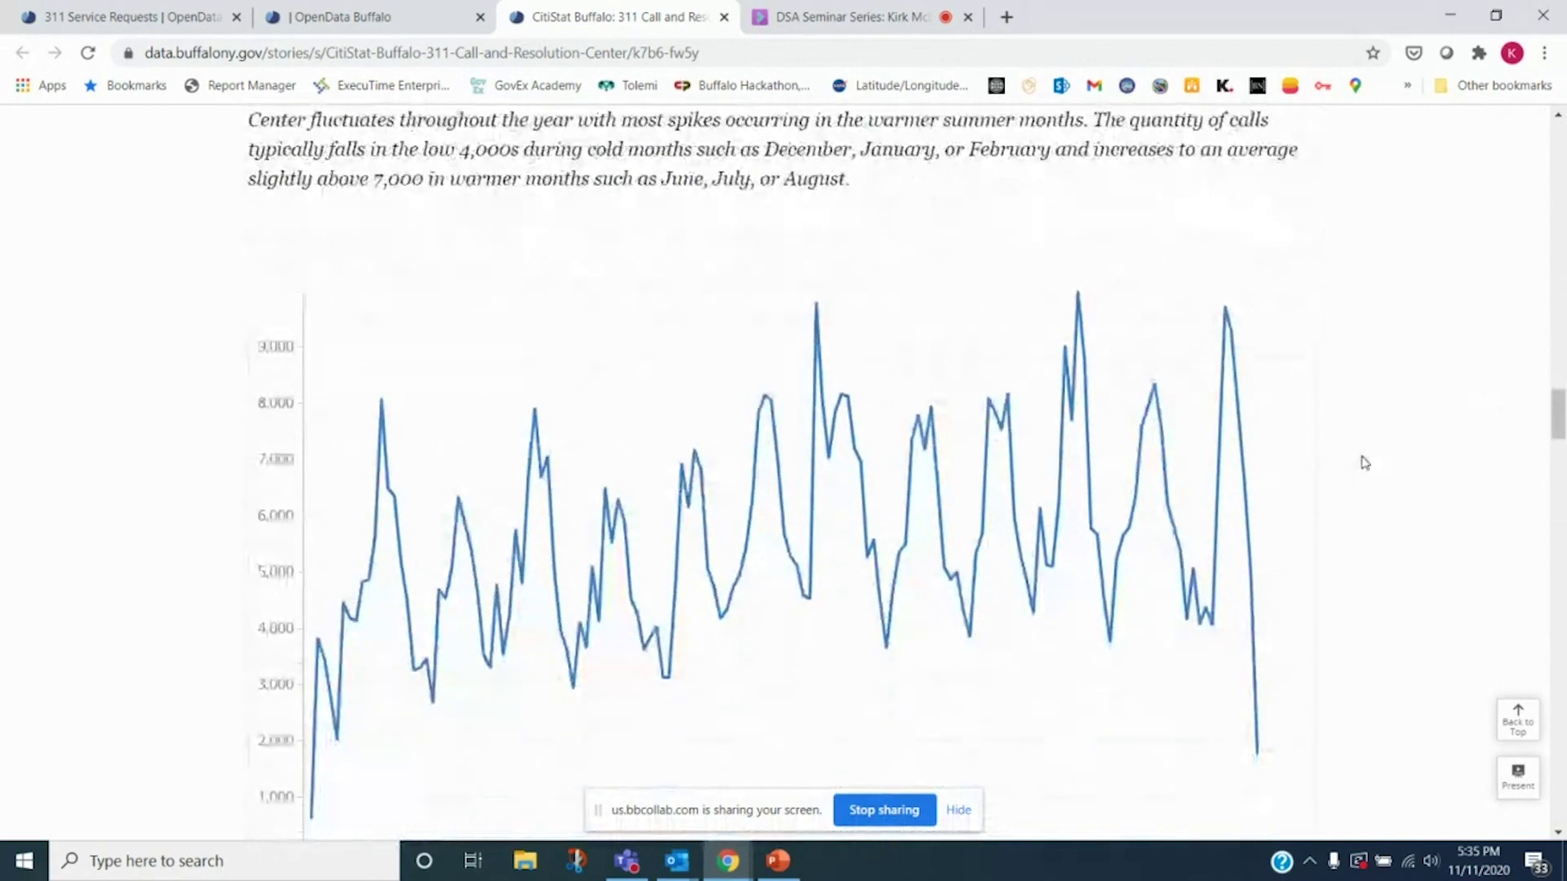
mouse_move(318, 673)
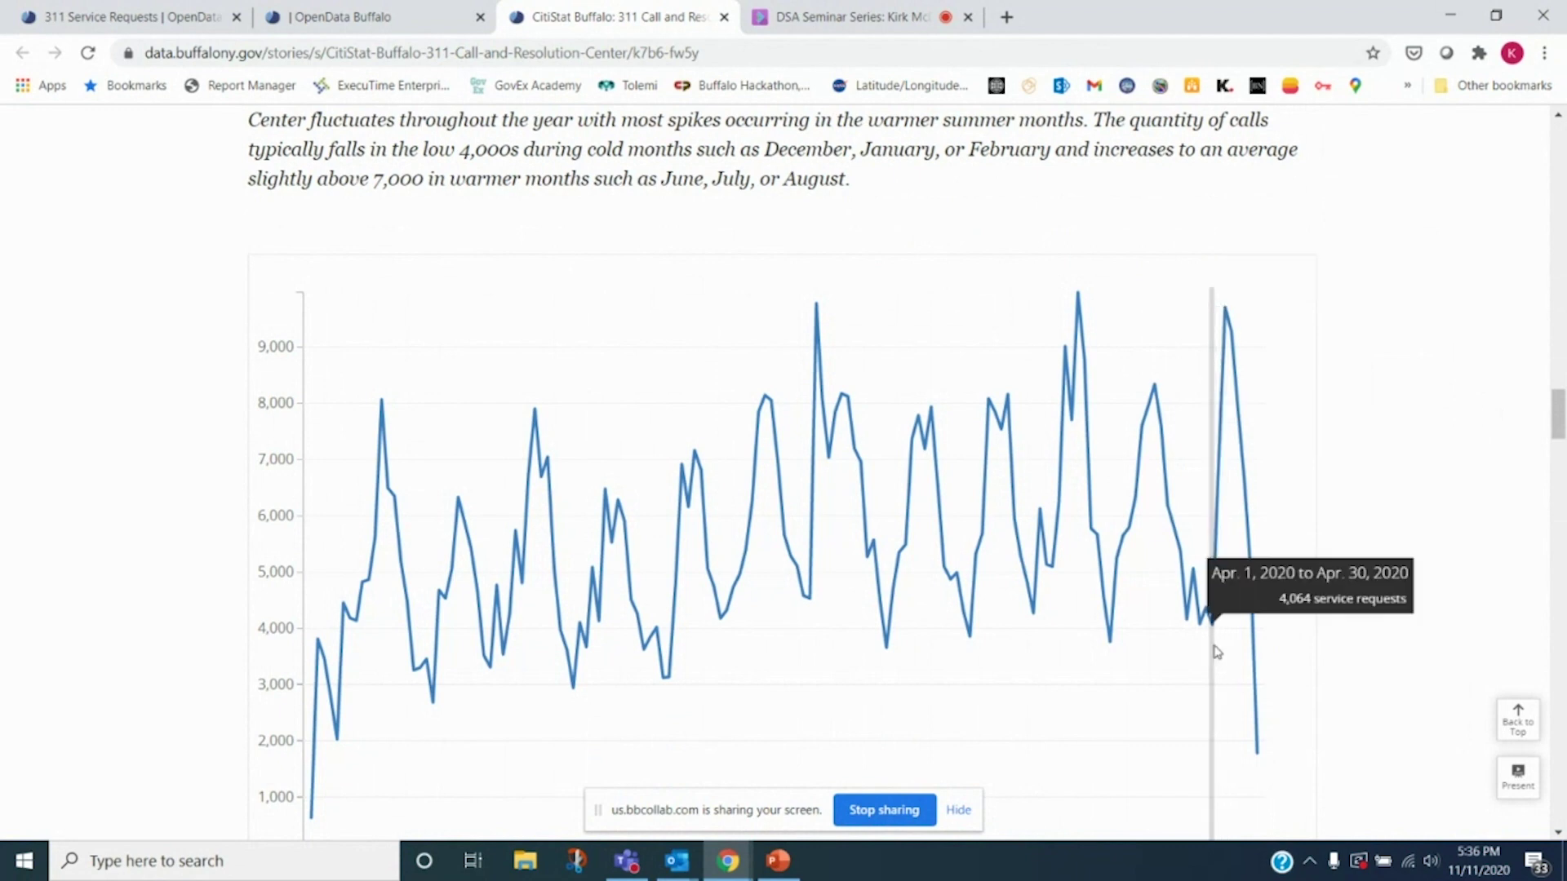
Examine the Top Five Case Referrals by Month chart, plus the 2018 charts of frequent request types and types by council district
scroll(1326, 542, down, 10)
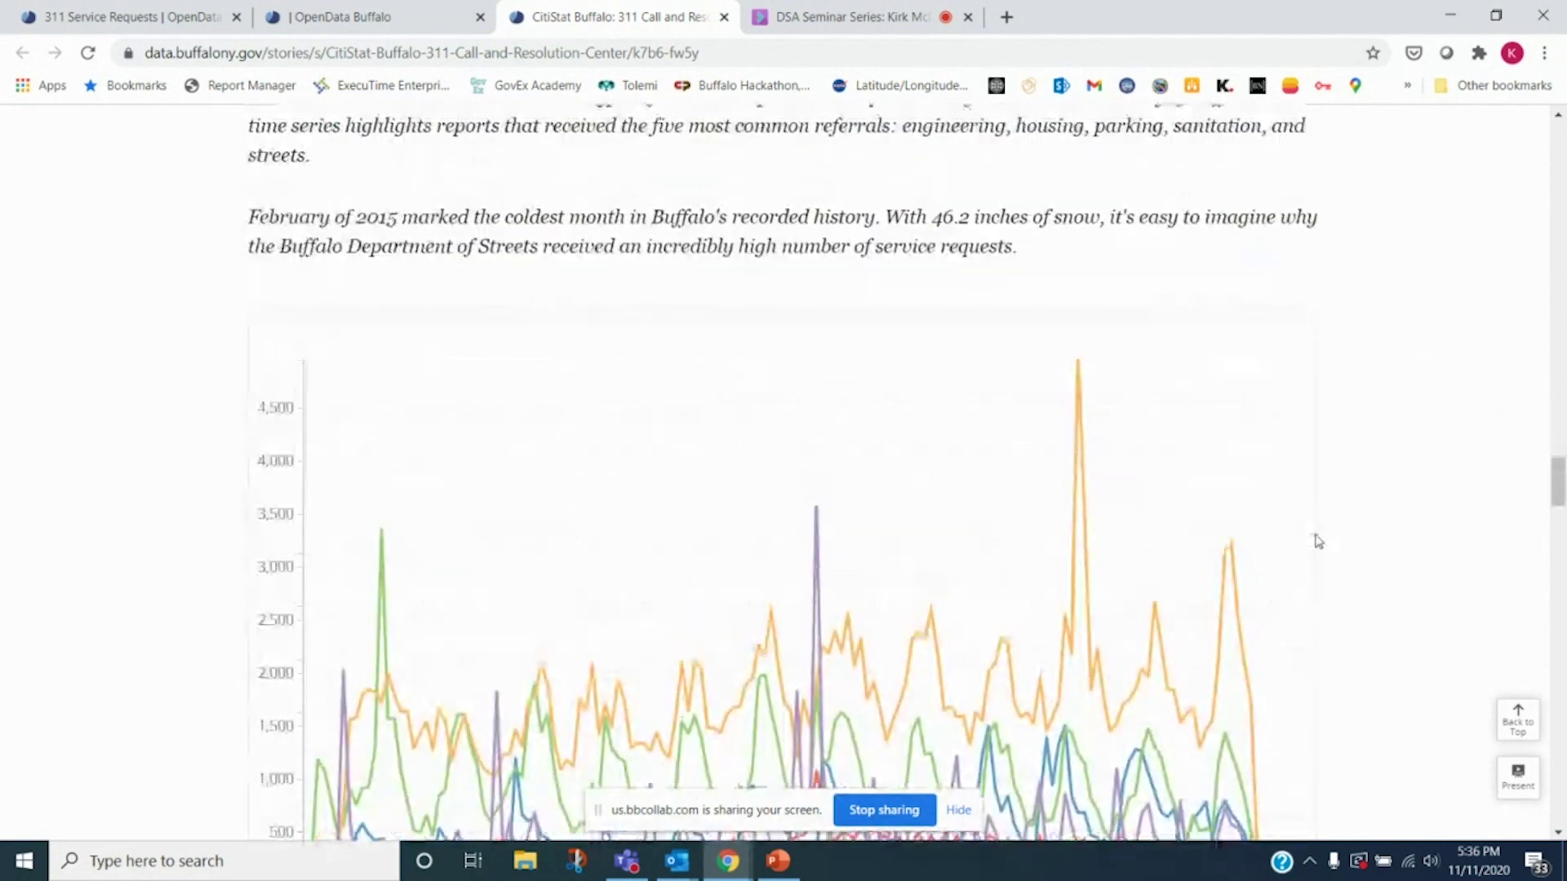
scroll(1306, 539, down, 1)
mouse_move(990, 604)
scroll(992, 608, up, 3)
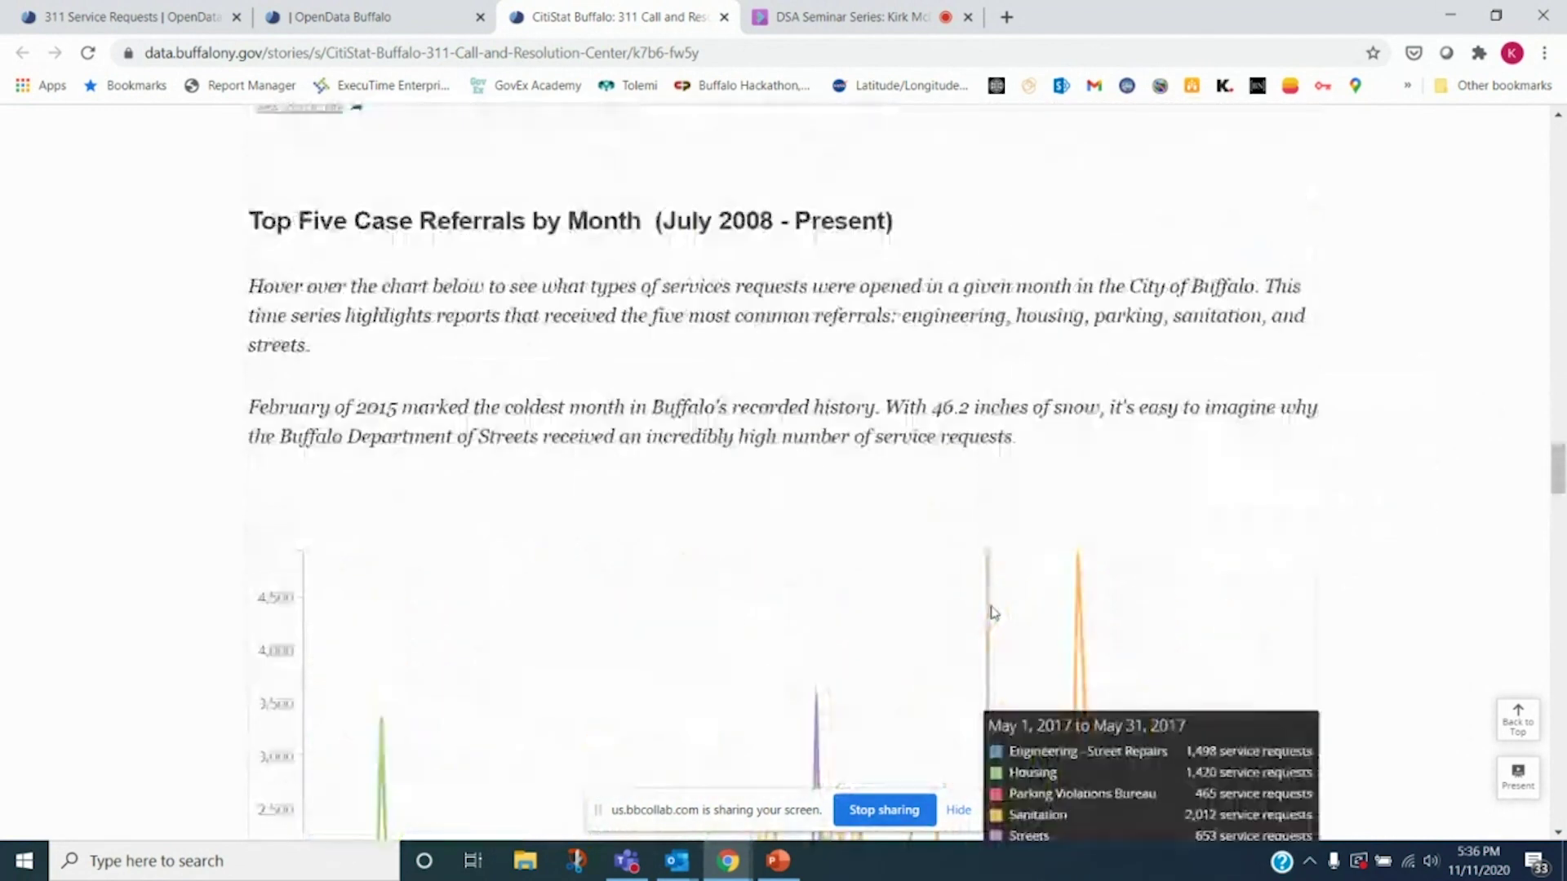
scroll(992, 610, down, 1)
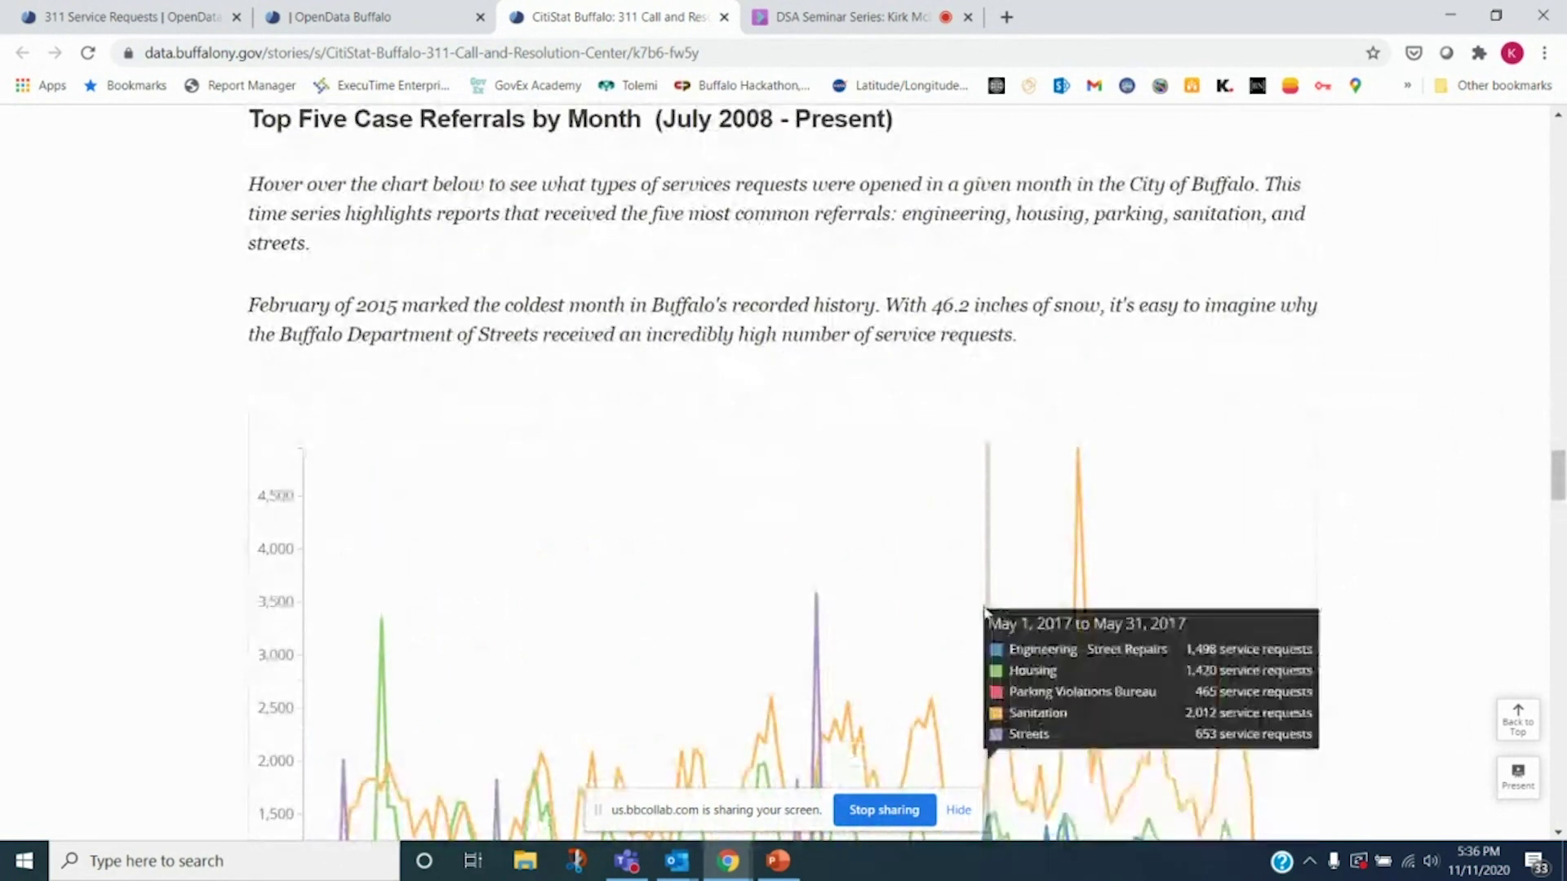
scroll(971, 612, down, 1)
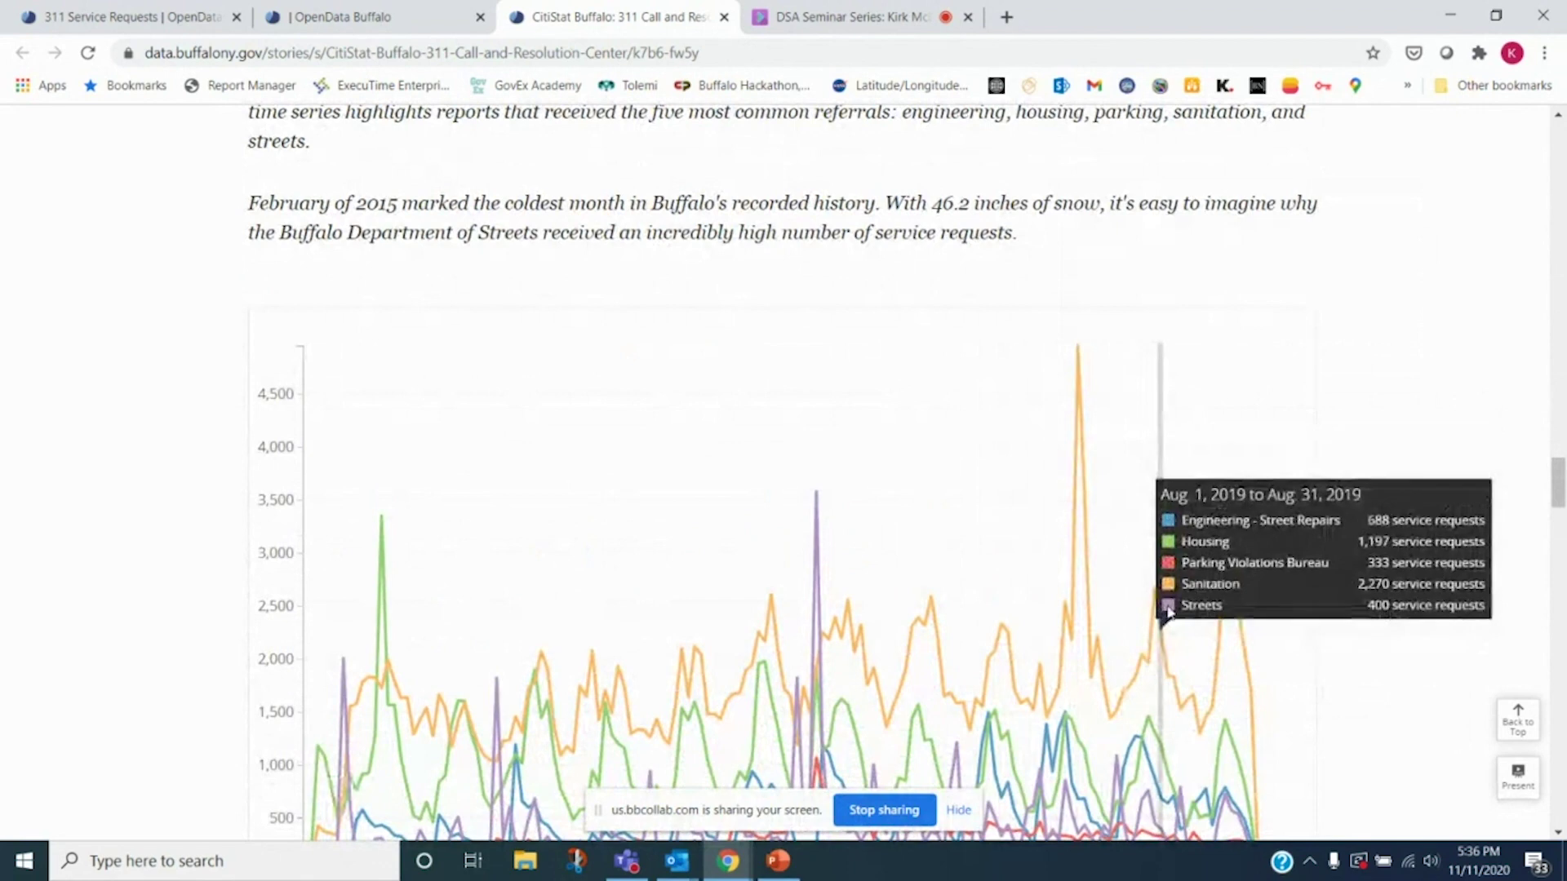
scroll(1314, 587, down, 10)
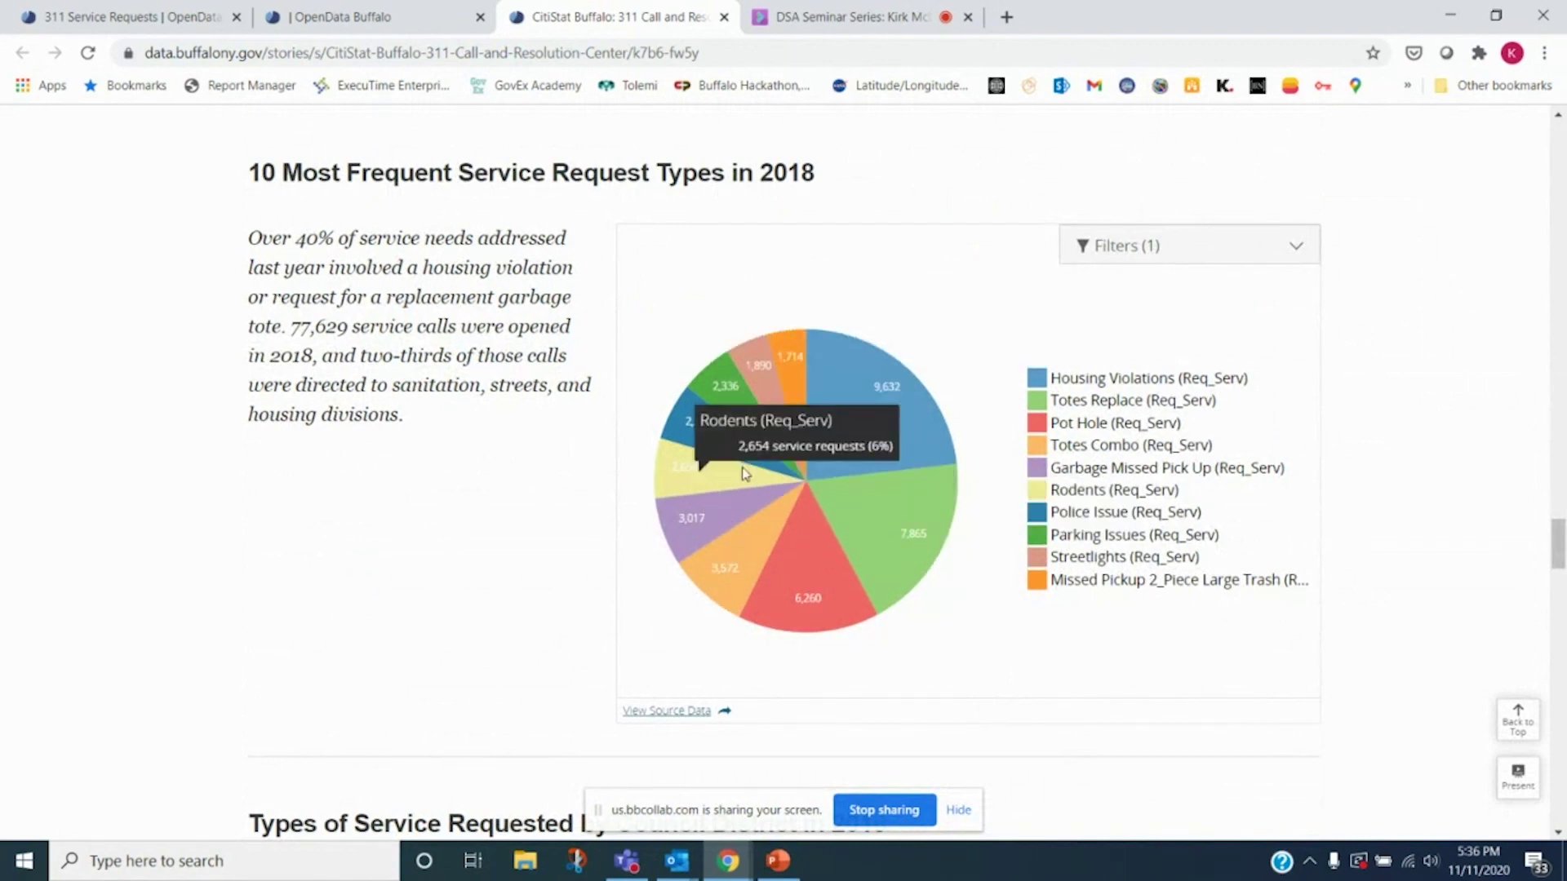
scroll(1465, 398, down, 2)
scroll(1465, 399, down, 10)
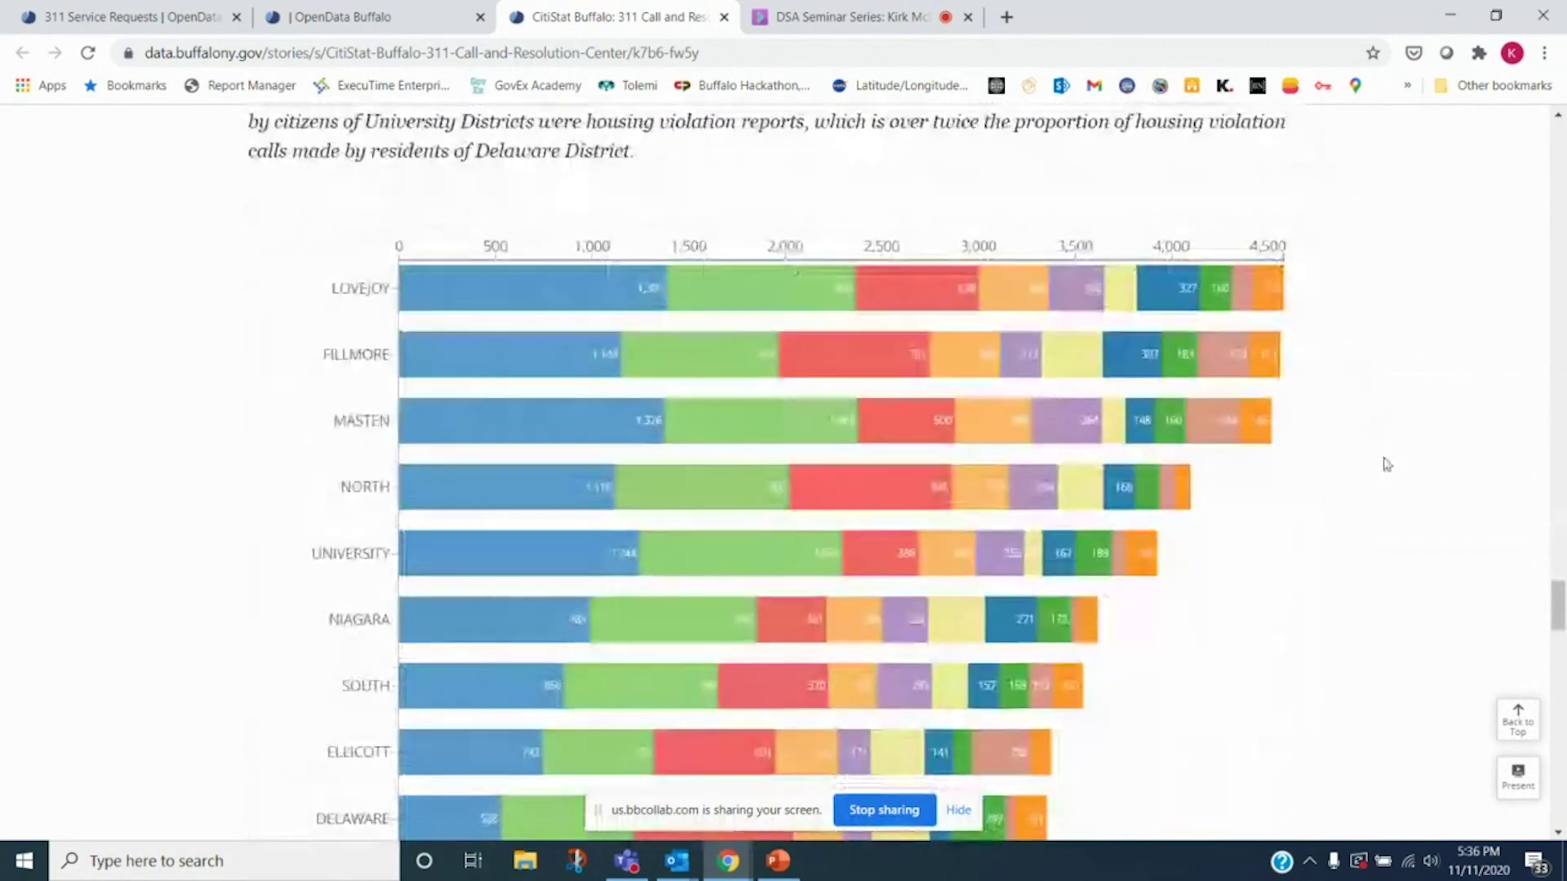
Examine the request-type breakdown for individual districts such as Lovejoy, Masten and North in the 2018 council district chart
scroll(1427, 493, up, 4)
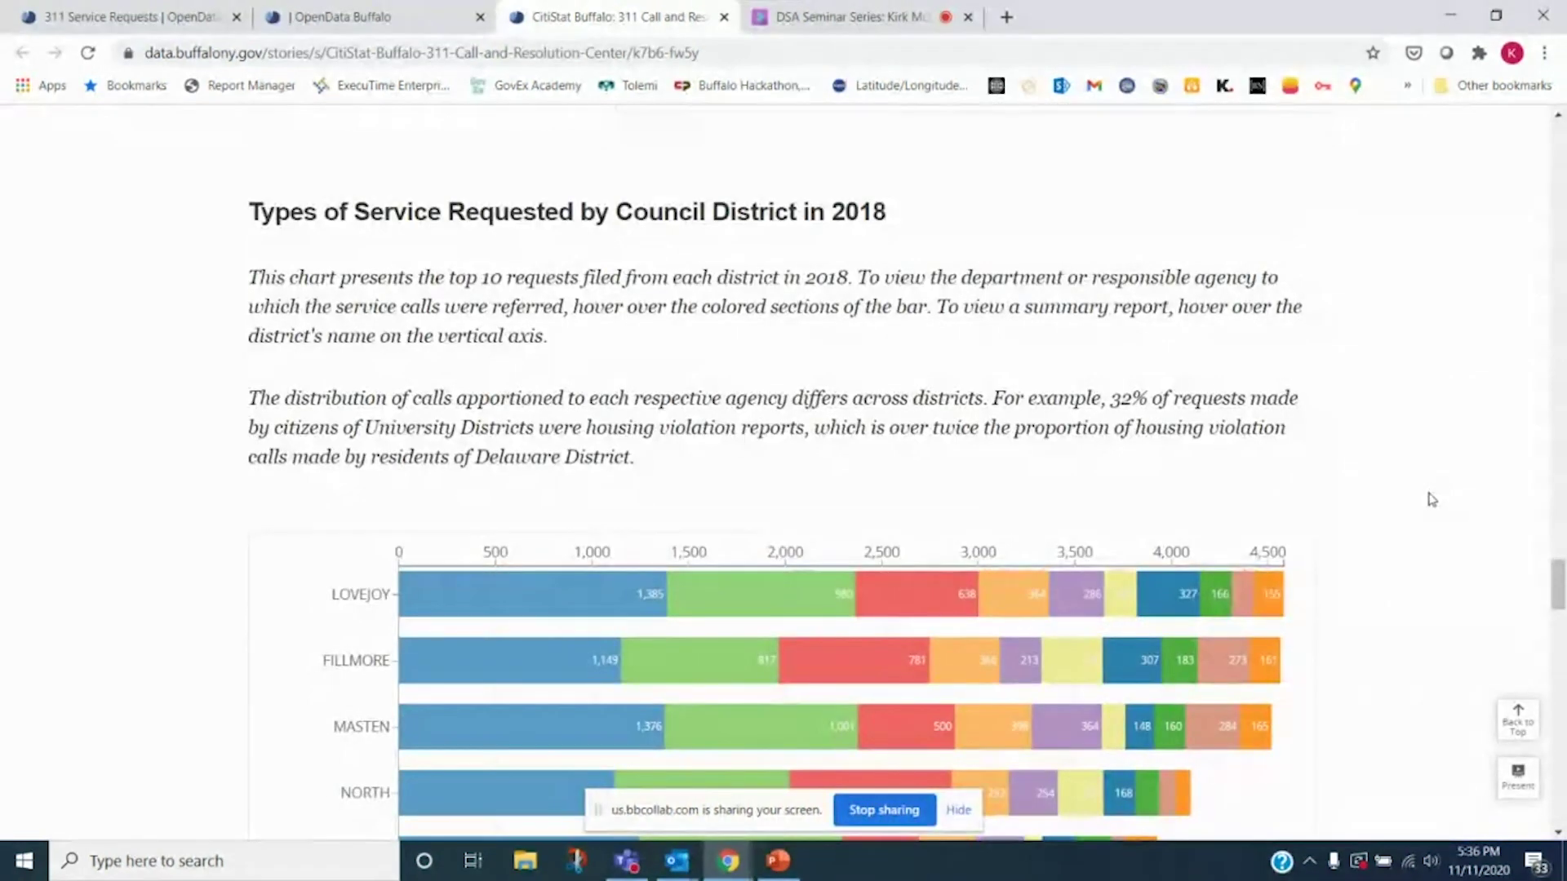
scroll(1433, 500, down, 1)
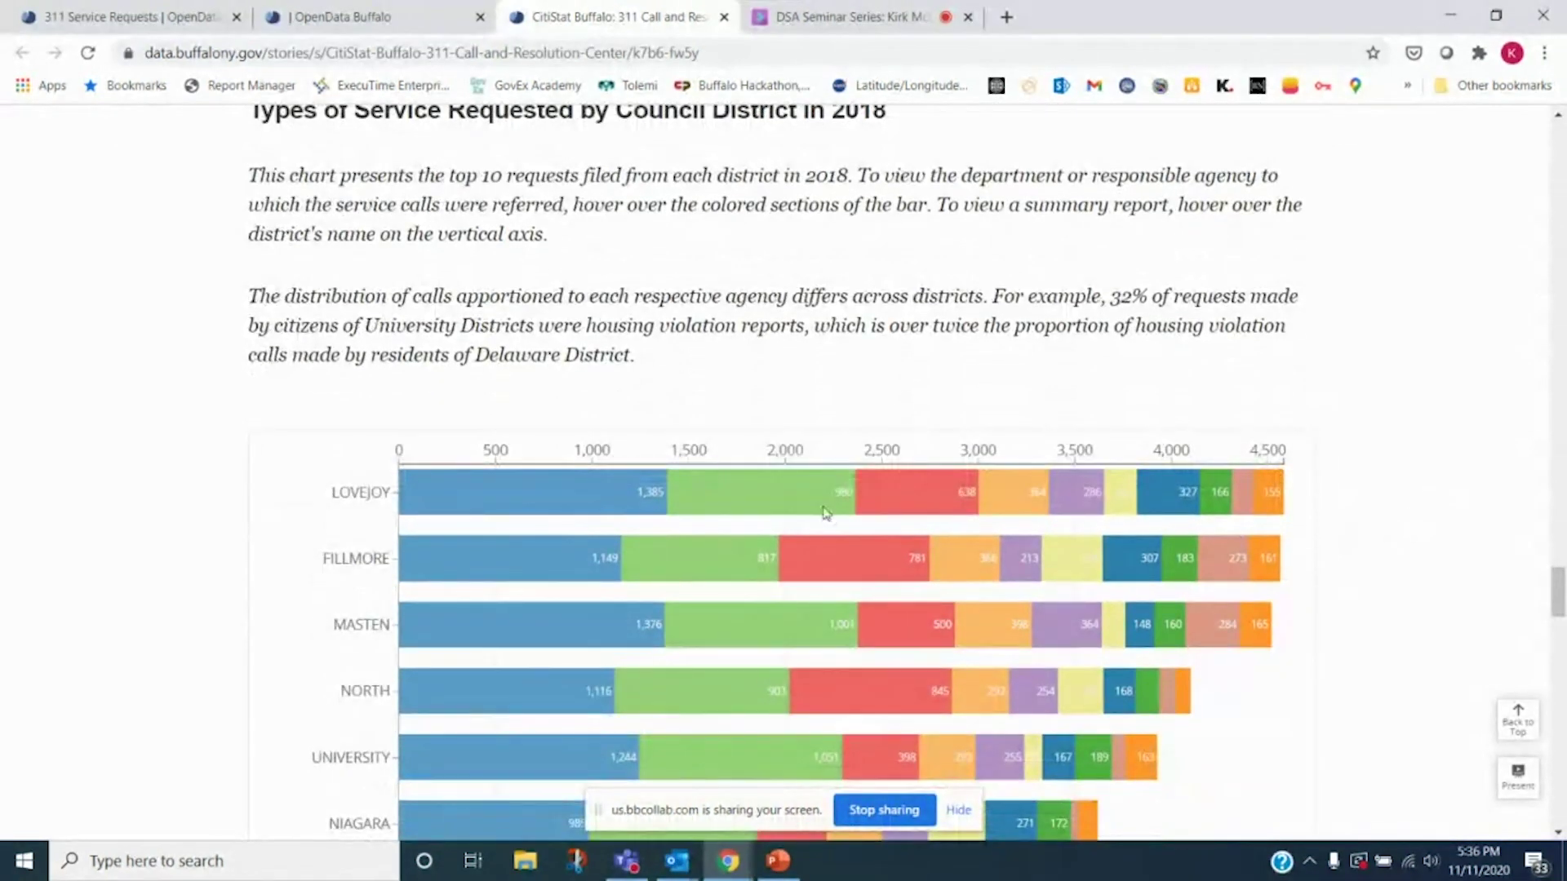
mouse_move(623, 491)
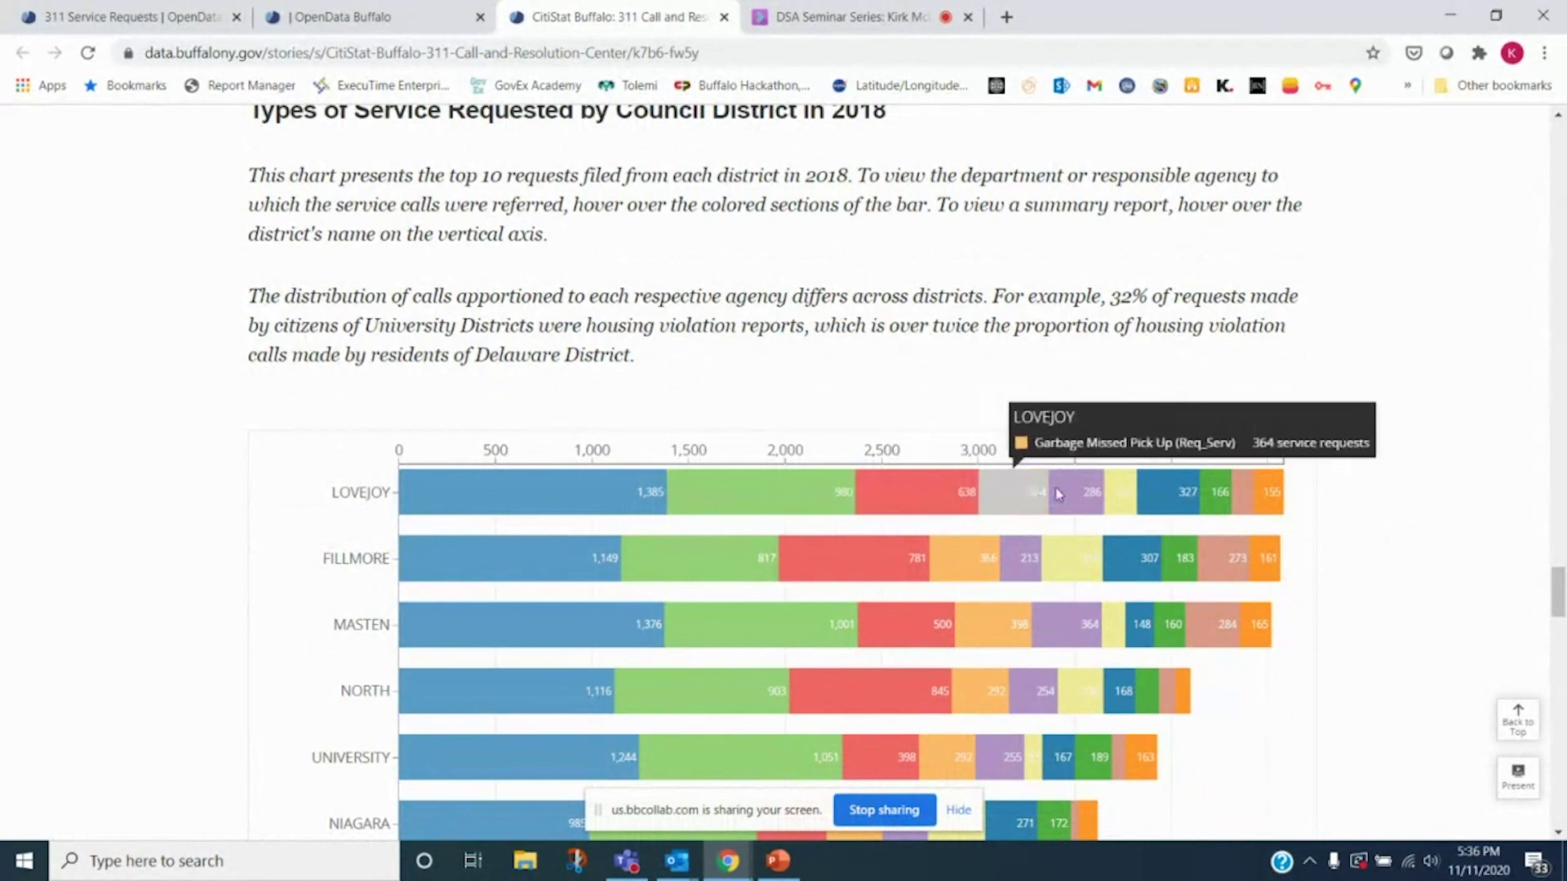
mouse_move(1257, 493)
scroll(897, 457, down, 2)
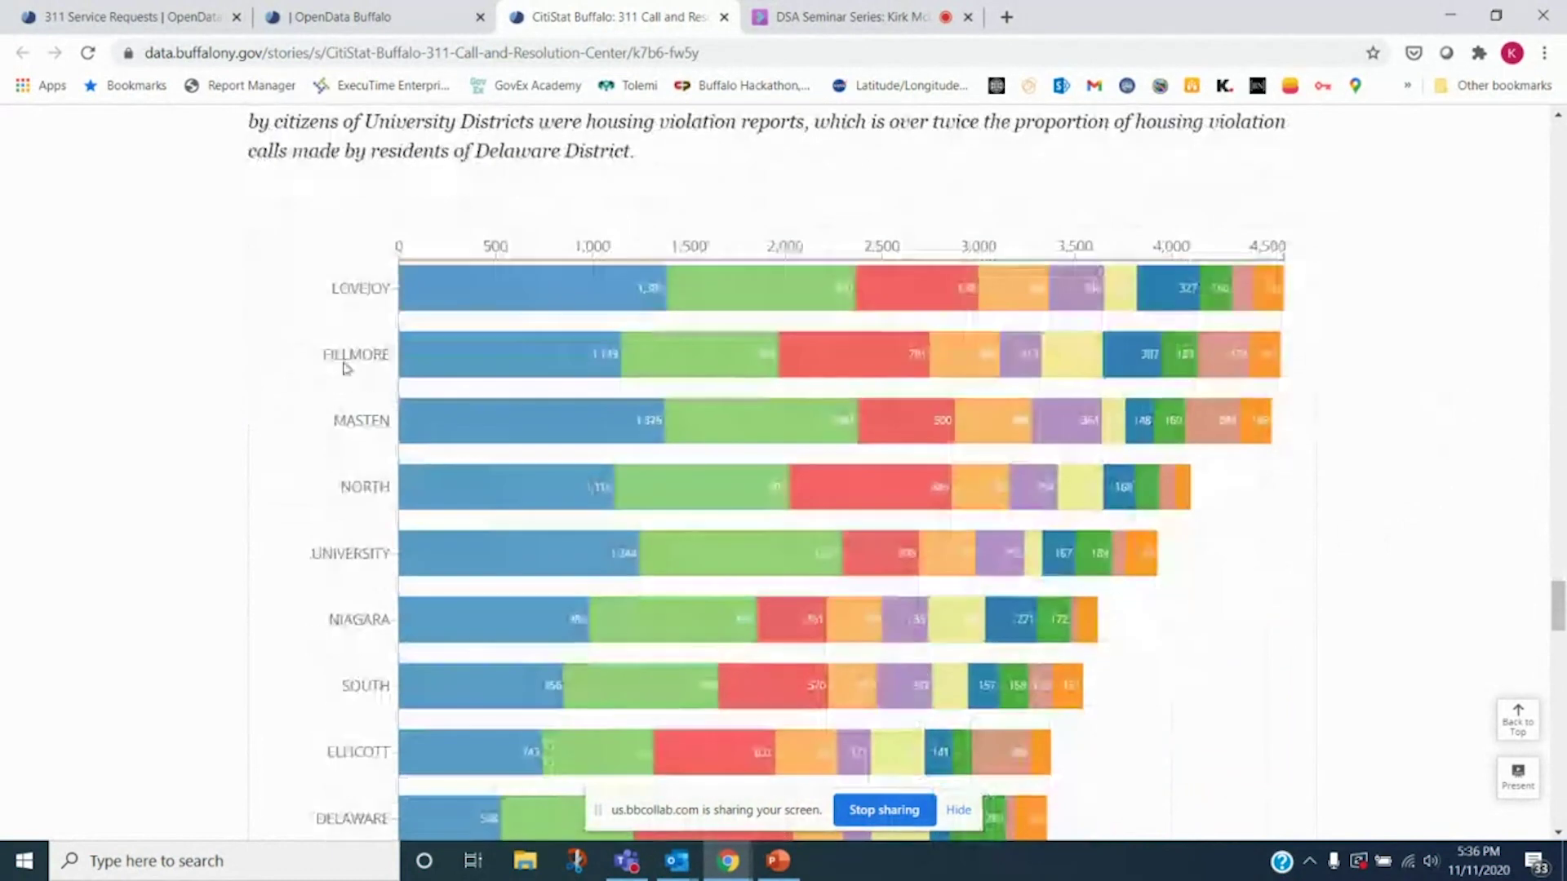
mouse_move(363, 365)
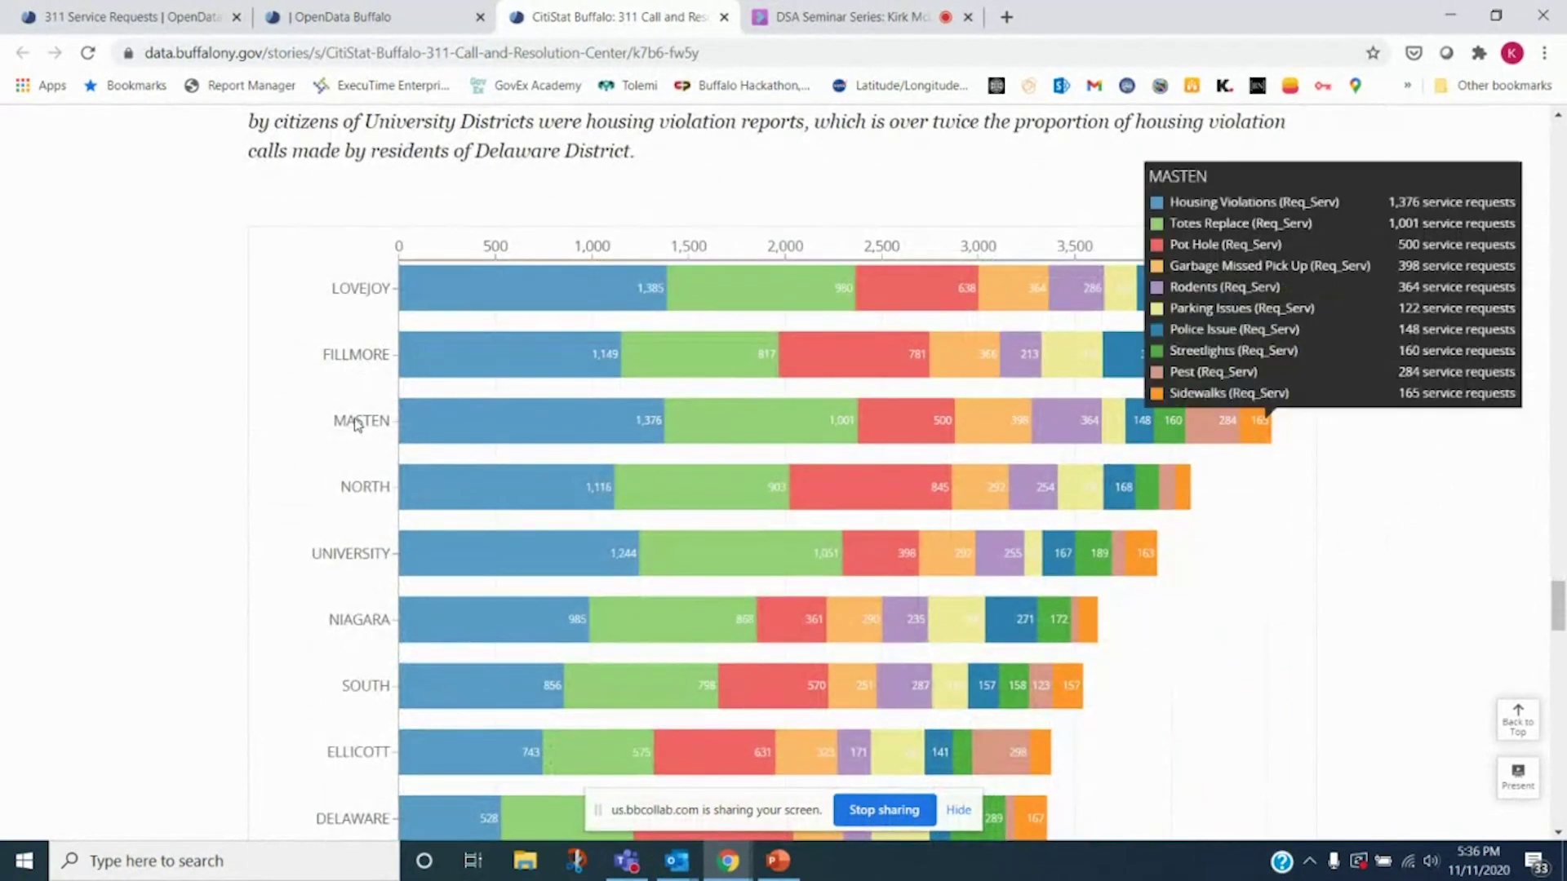
mouse_move(346, 493)
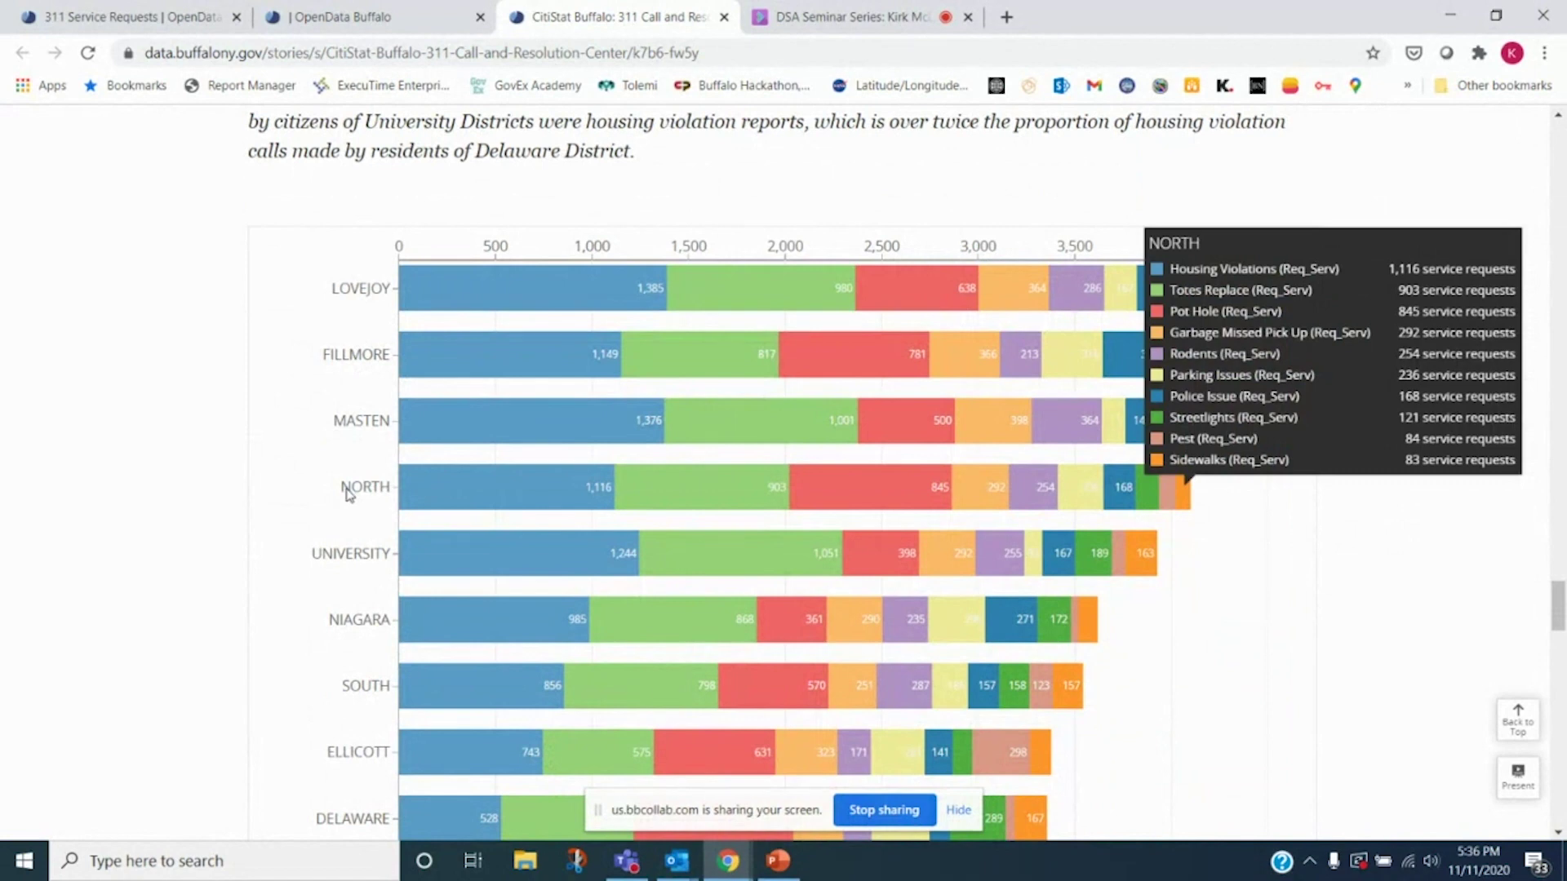
mouse_move(345, 627)
Review the all-years request types chart, the Housing Violation and Tote Replacement maps, and the 2018 Cases Opened by Day chart
scroll(1388, 236, down, 10)
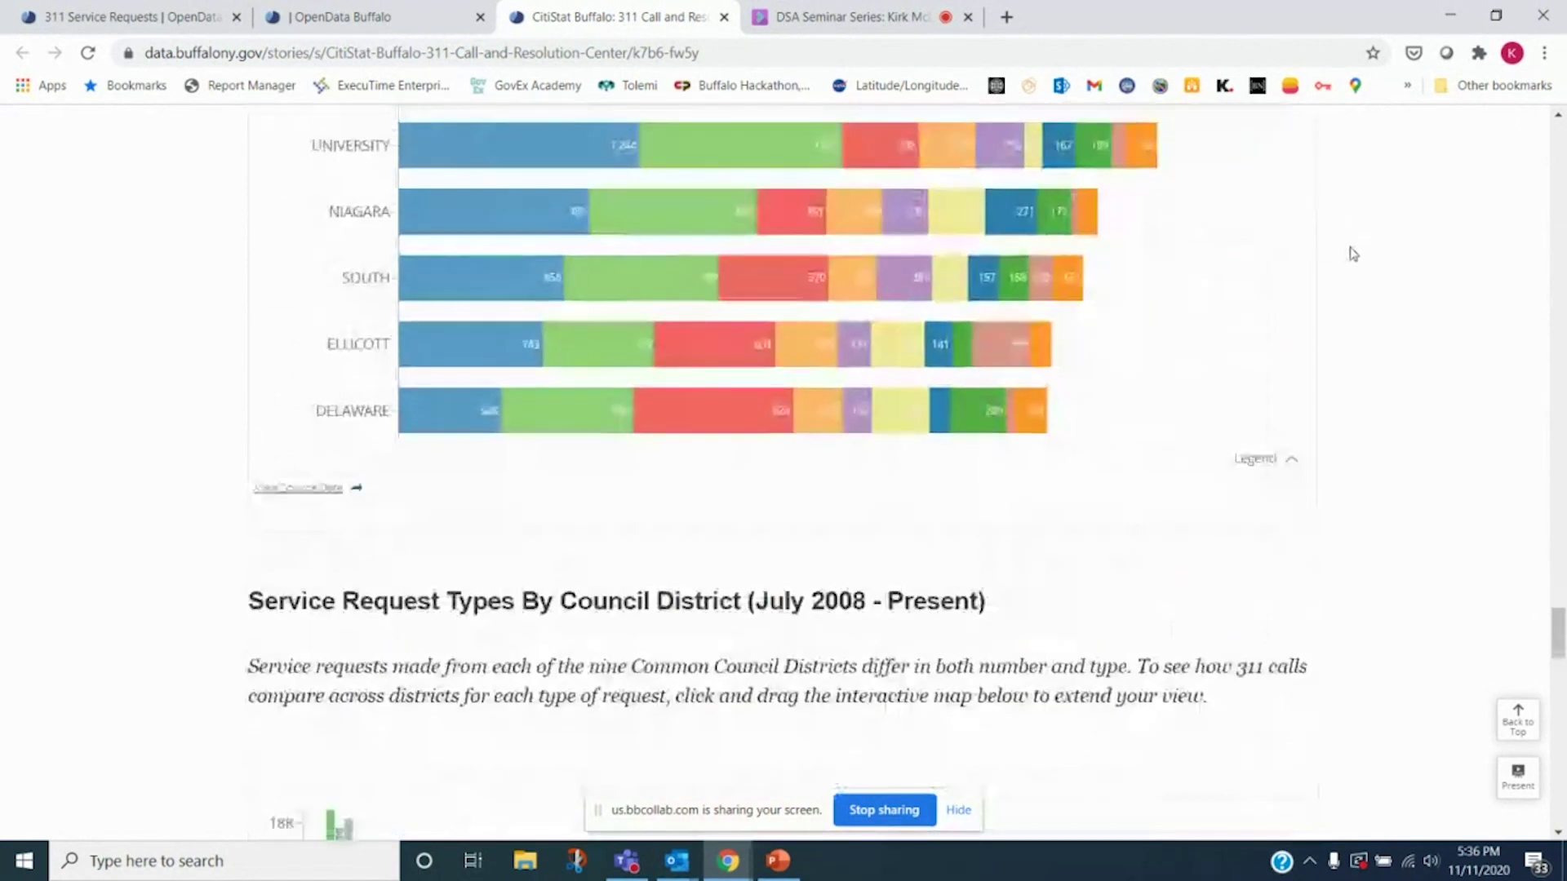
scroll(1359, 274, up, 3)
scroll(1361, 280, down, 3)
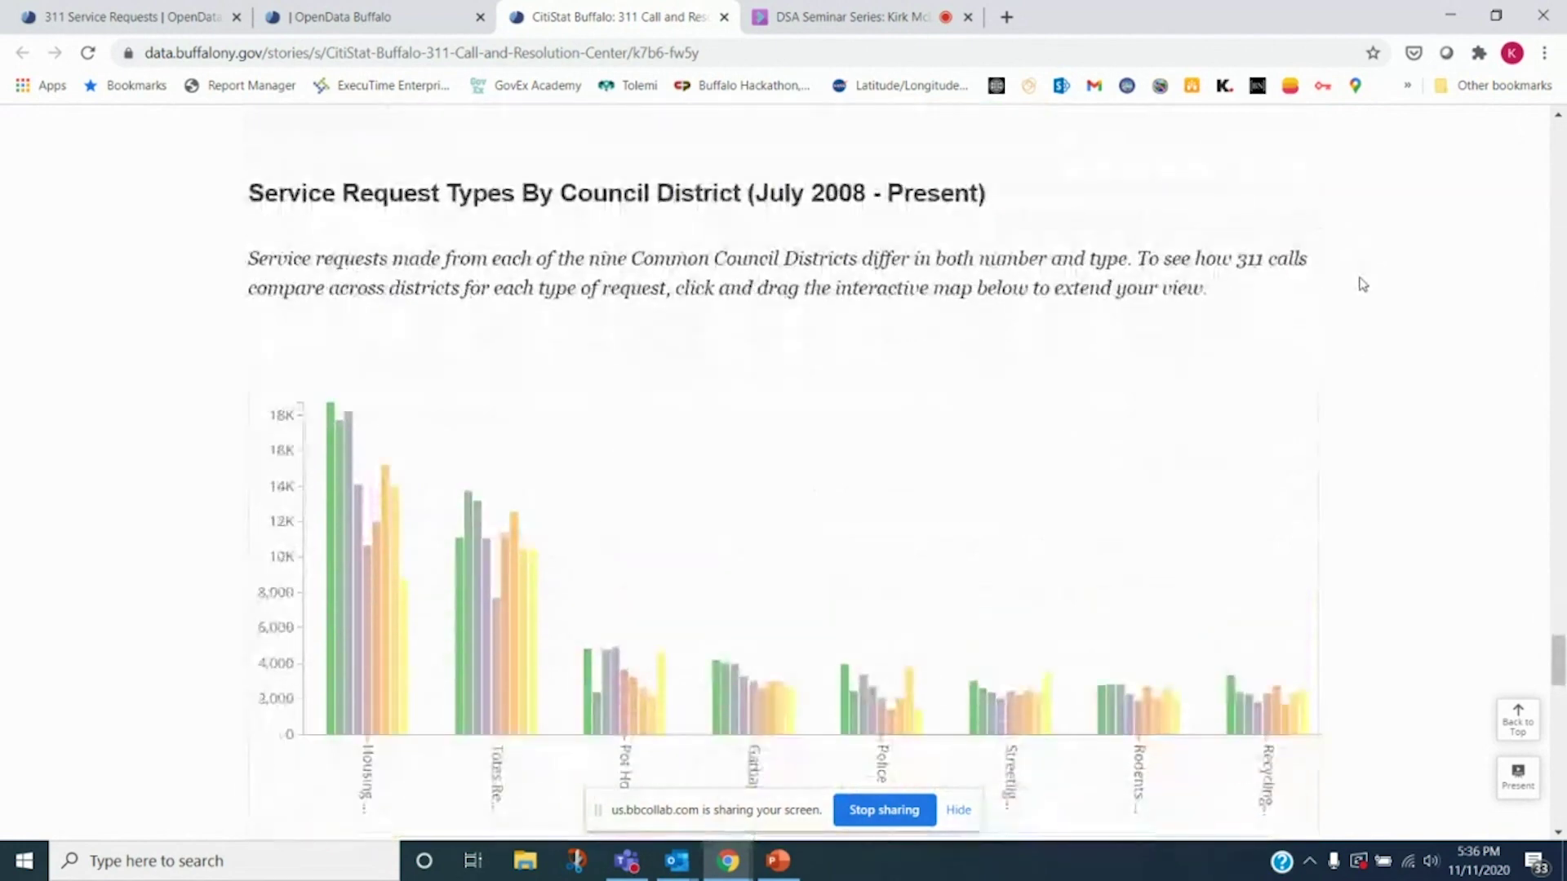
scroll(1363, 285, down, 7)
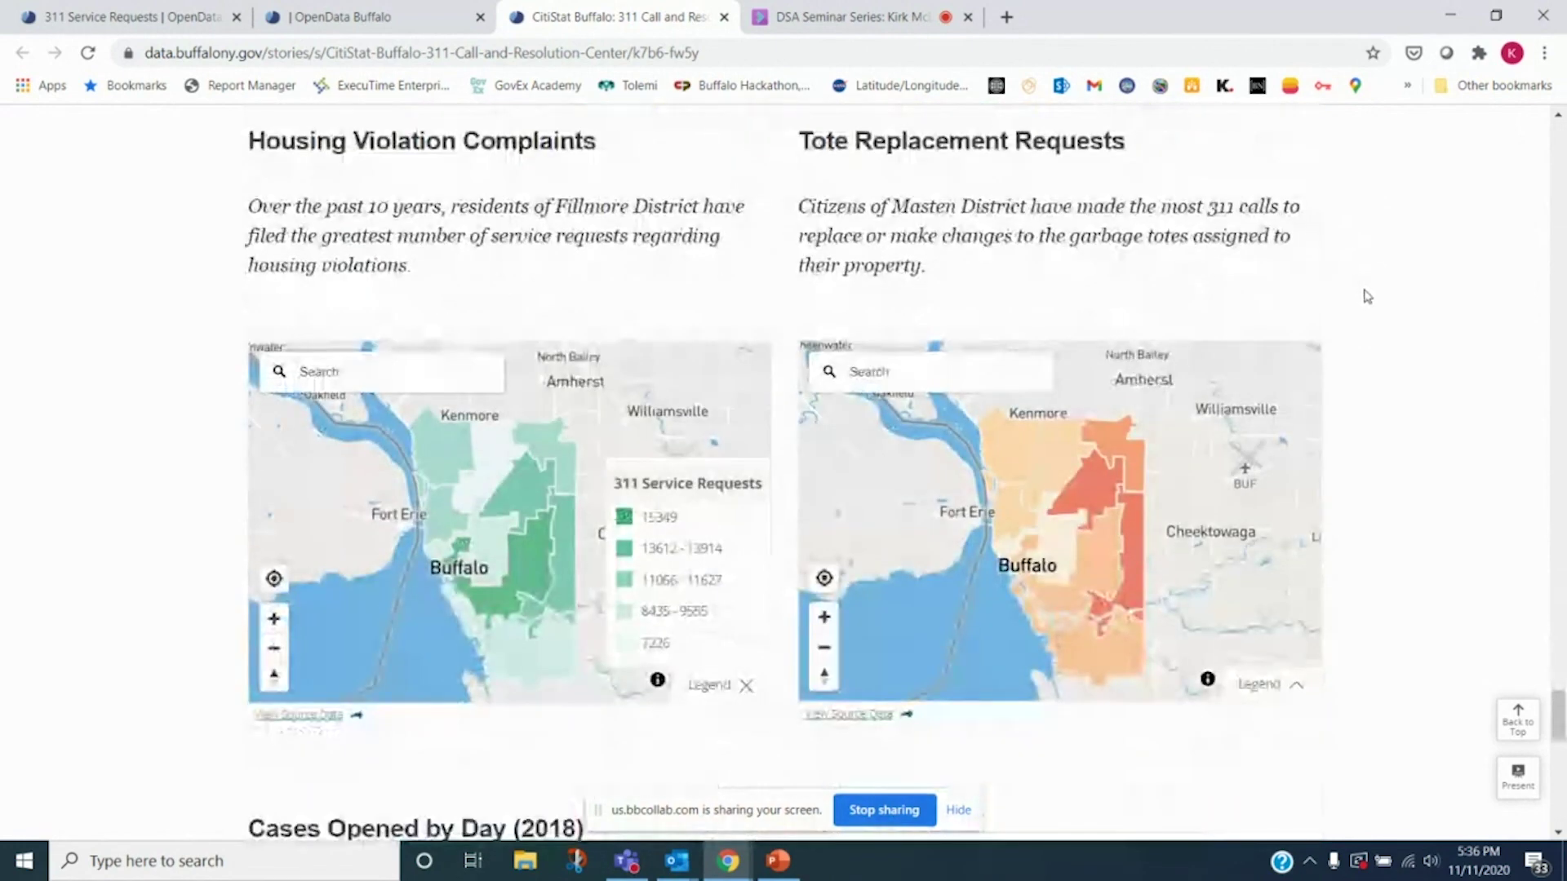
mouse_move(563, 521)
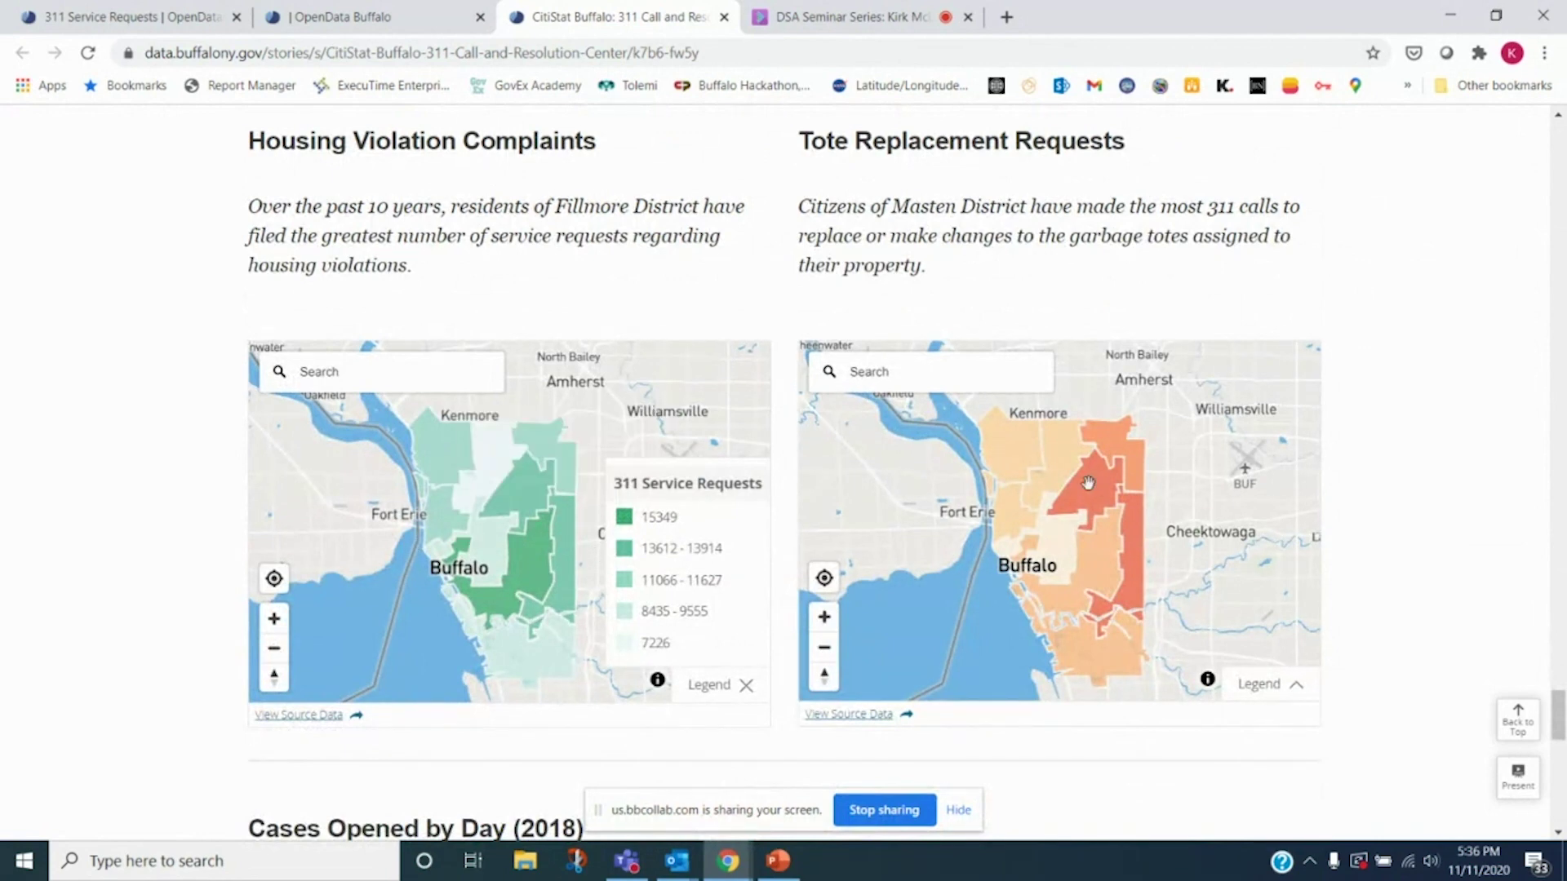
scroll(1449, 445, down, 1)
scroll(1449, 445, down, 6)
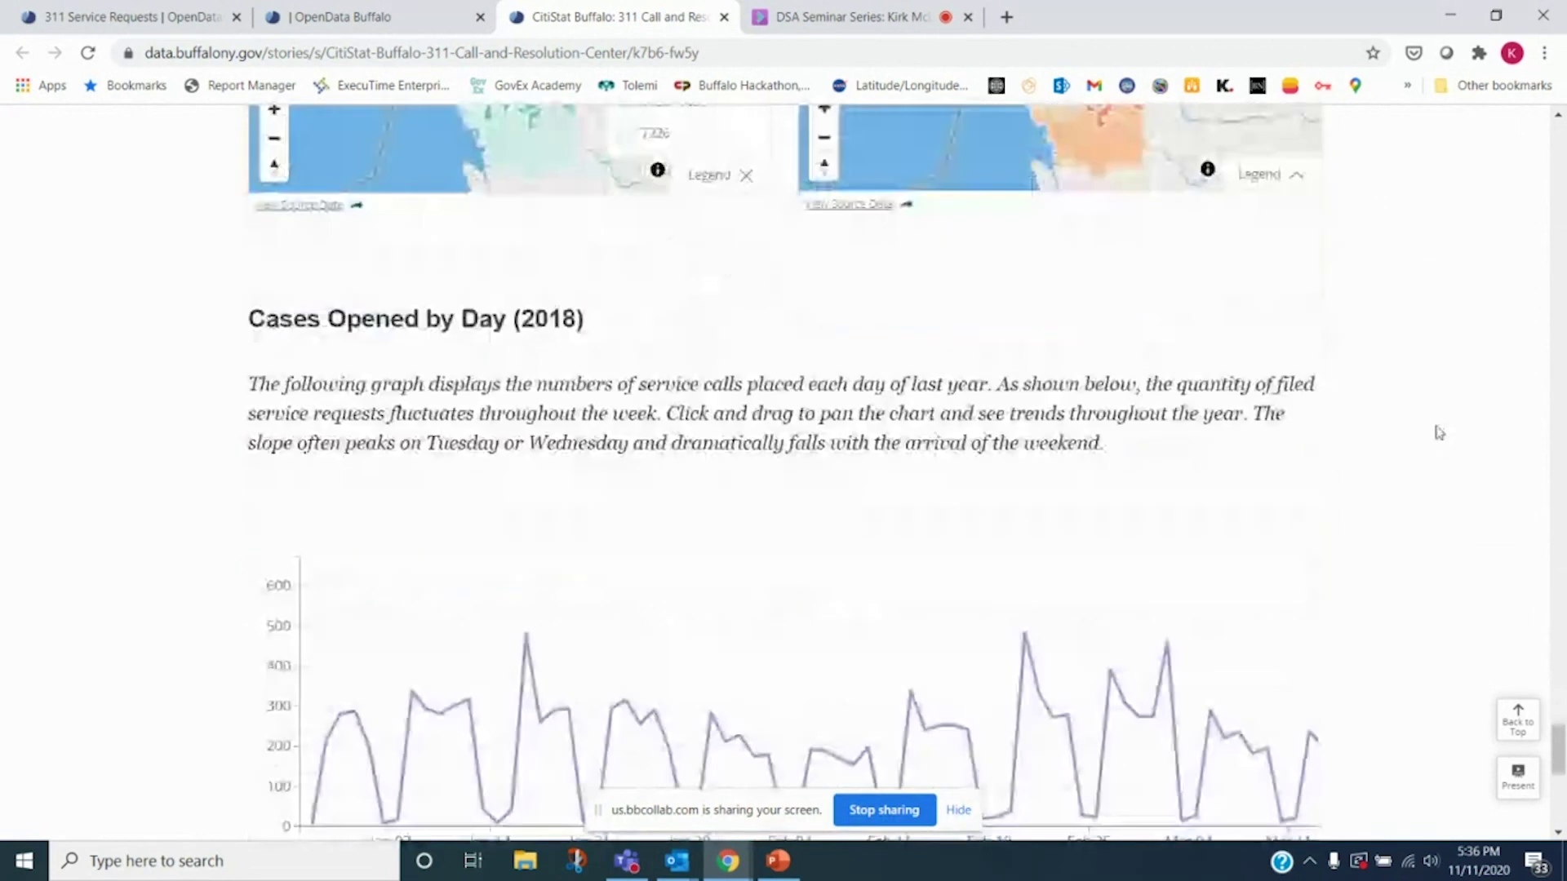
scroll(1459, 457, up, 15)
scroll(1488, 525, up, 20)
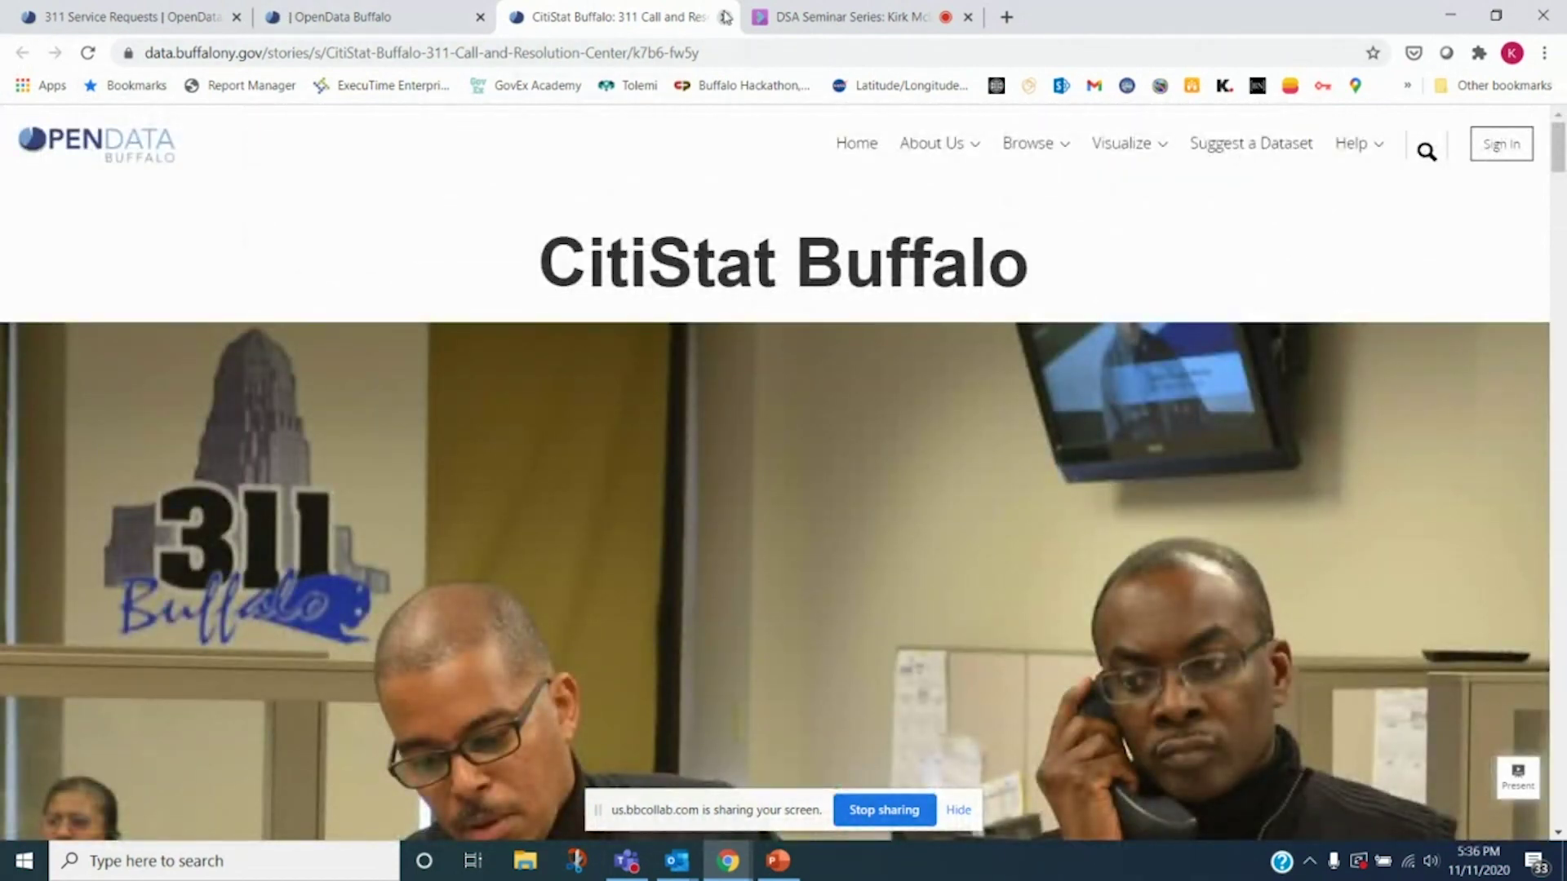
Close the map visualization and the 311 story page, and return to the full-width 311 Service Requests data table
click(436, 13)
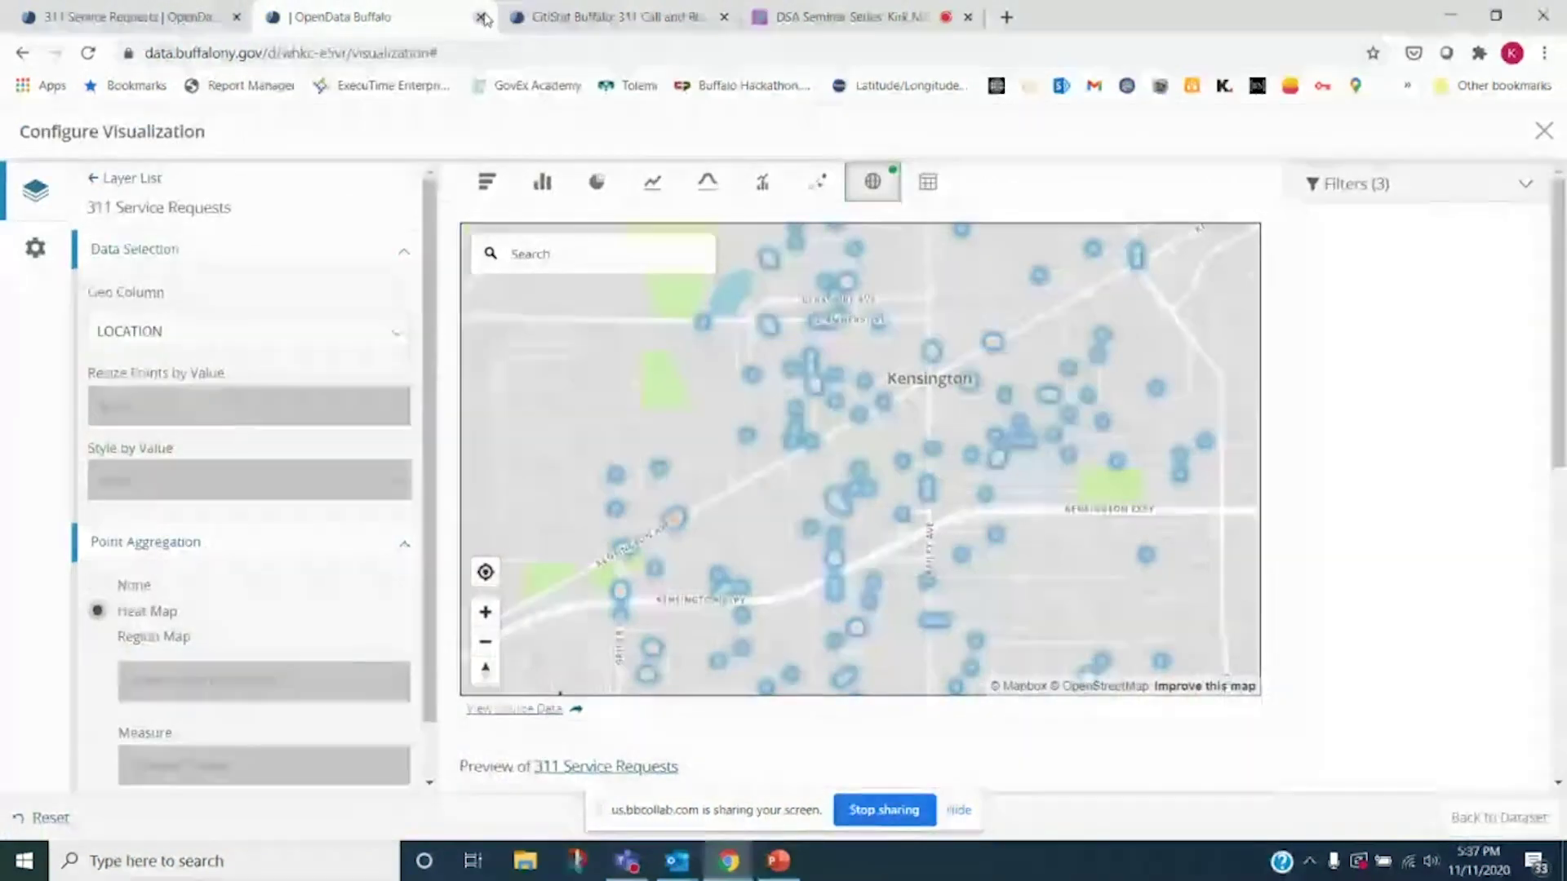
click(480, 16)
click(480, 17)
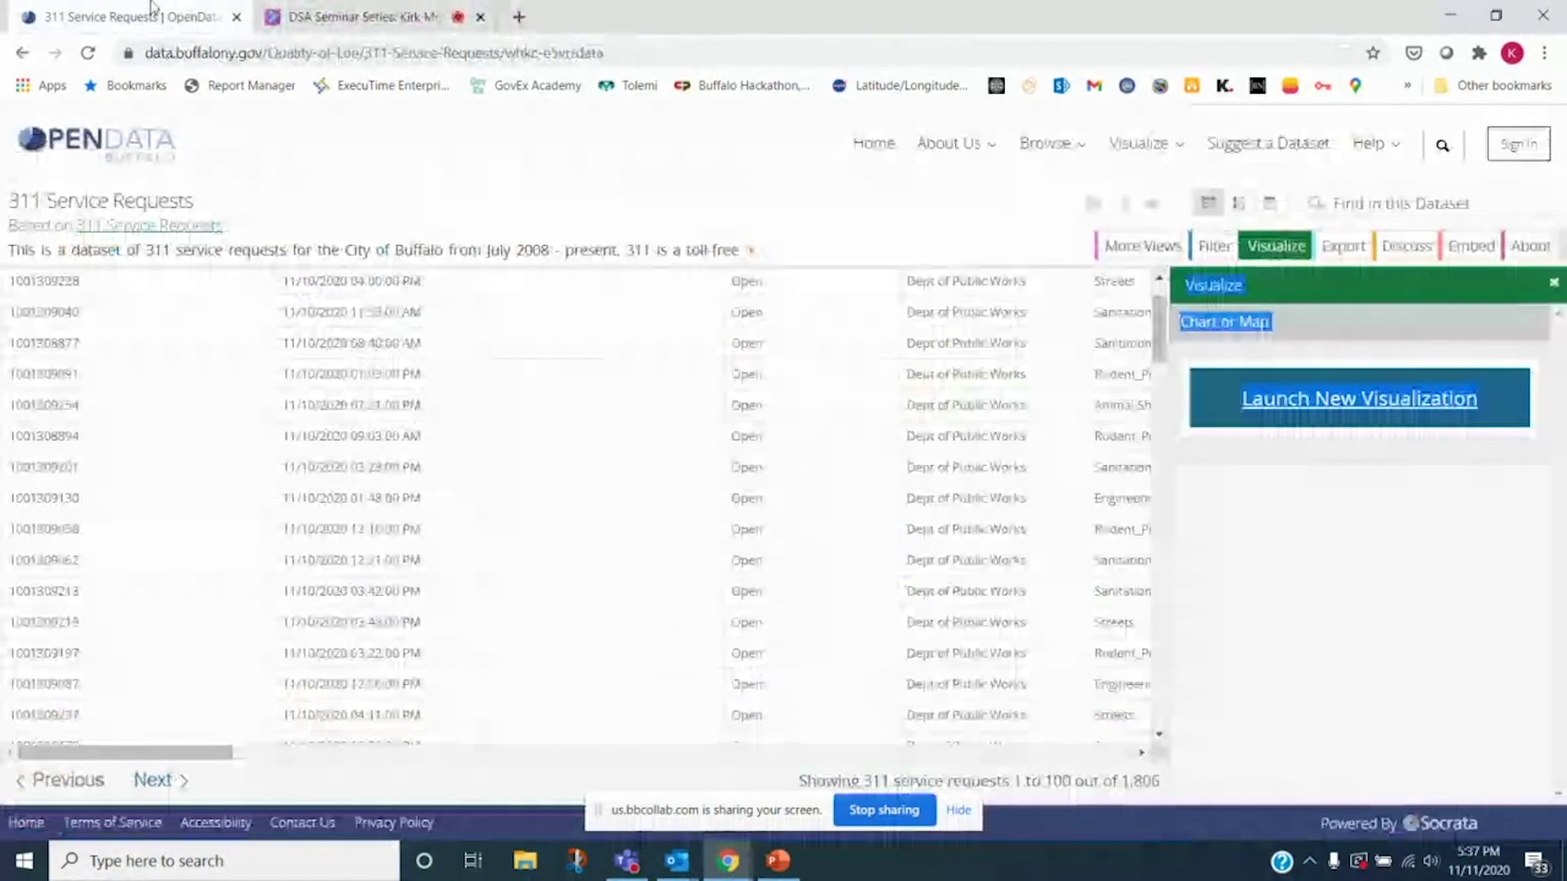
click(1553, 283)
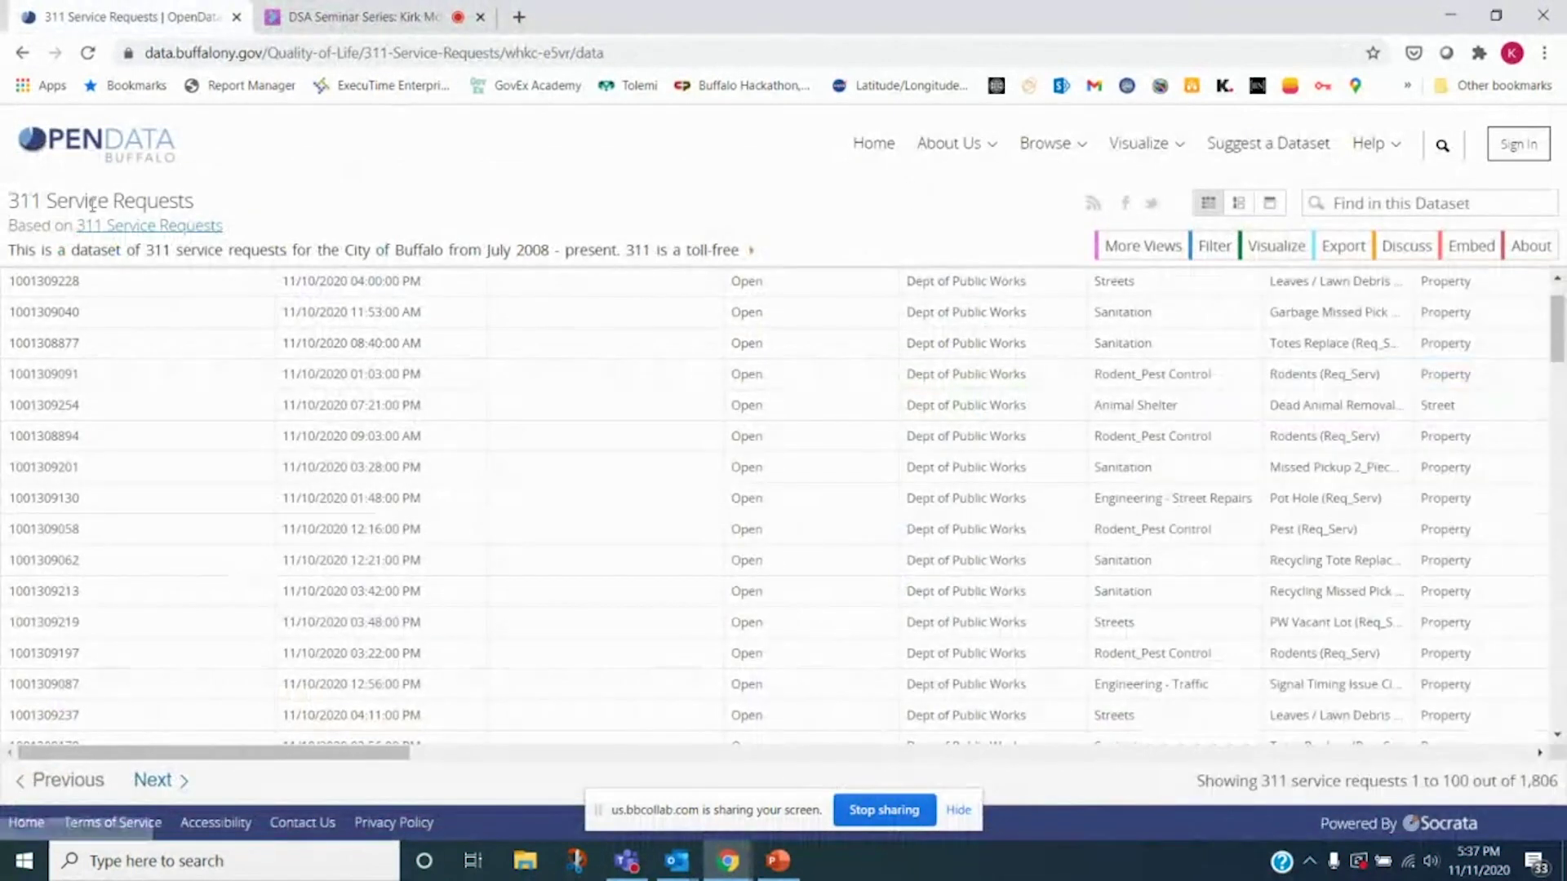
Search the portal for "tree inventory" and open the CitiStat Buffalo: Bureau of Forestry story from the Tree Inventory dataset
click(1440, 146)
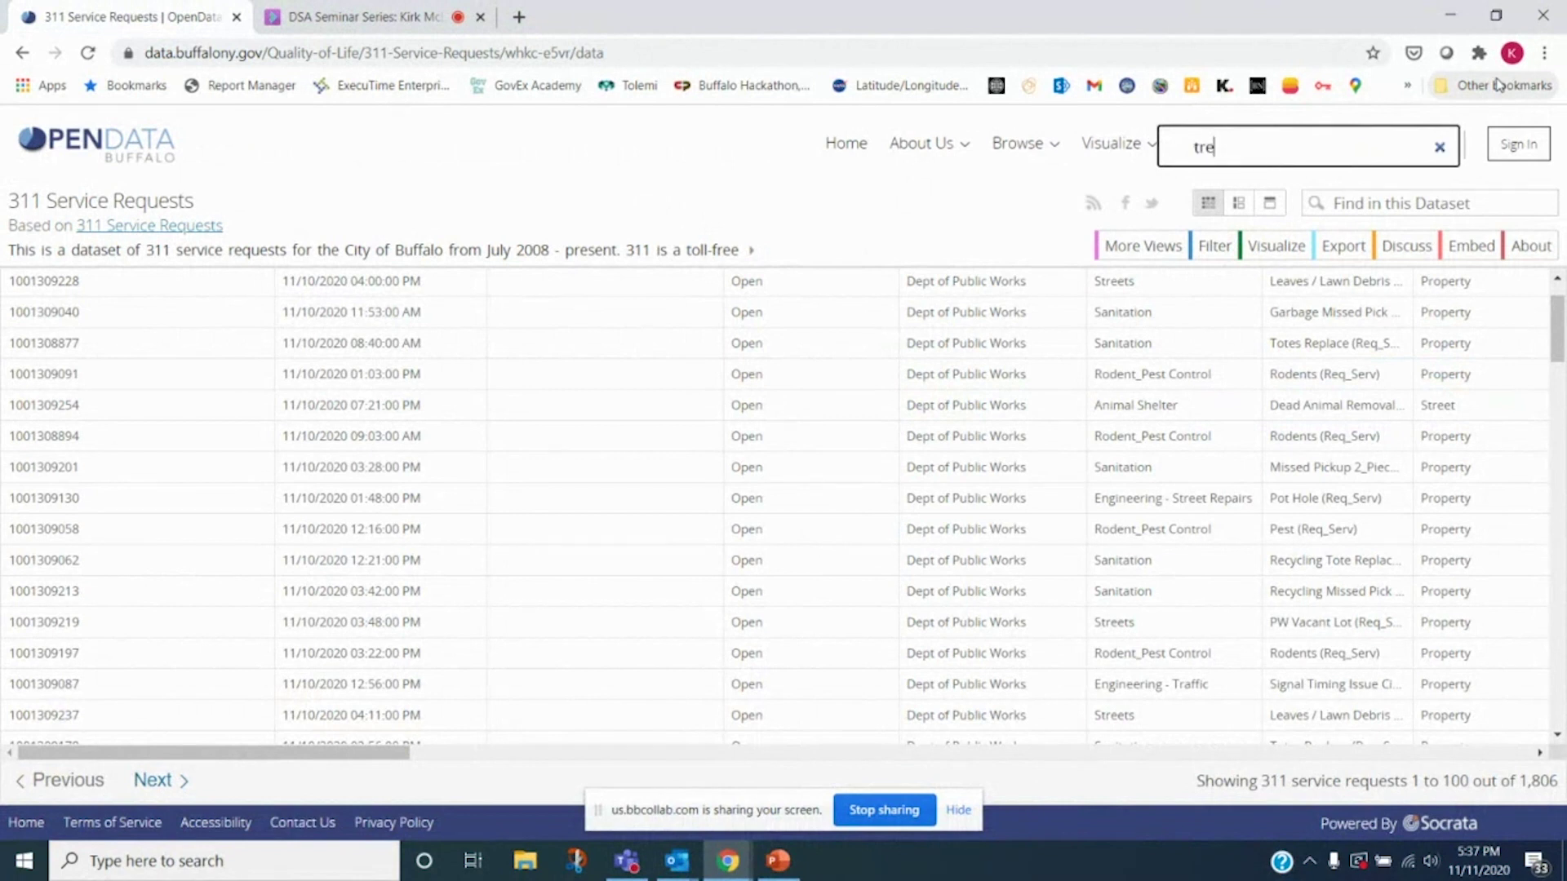
text(tree inventory)
key(Return)
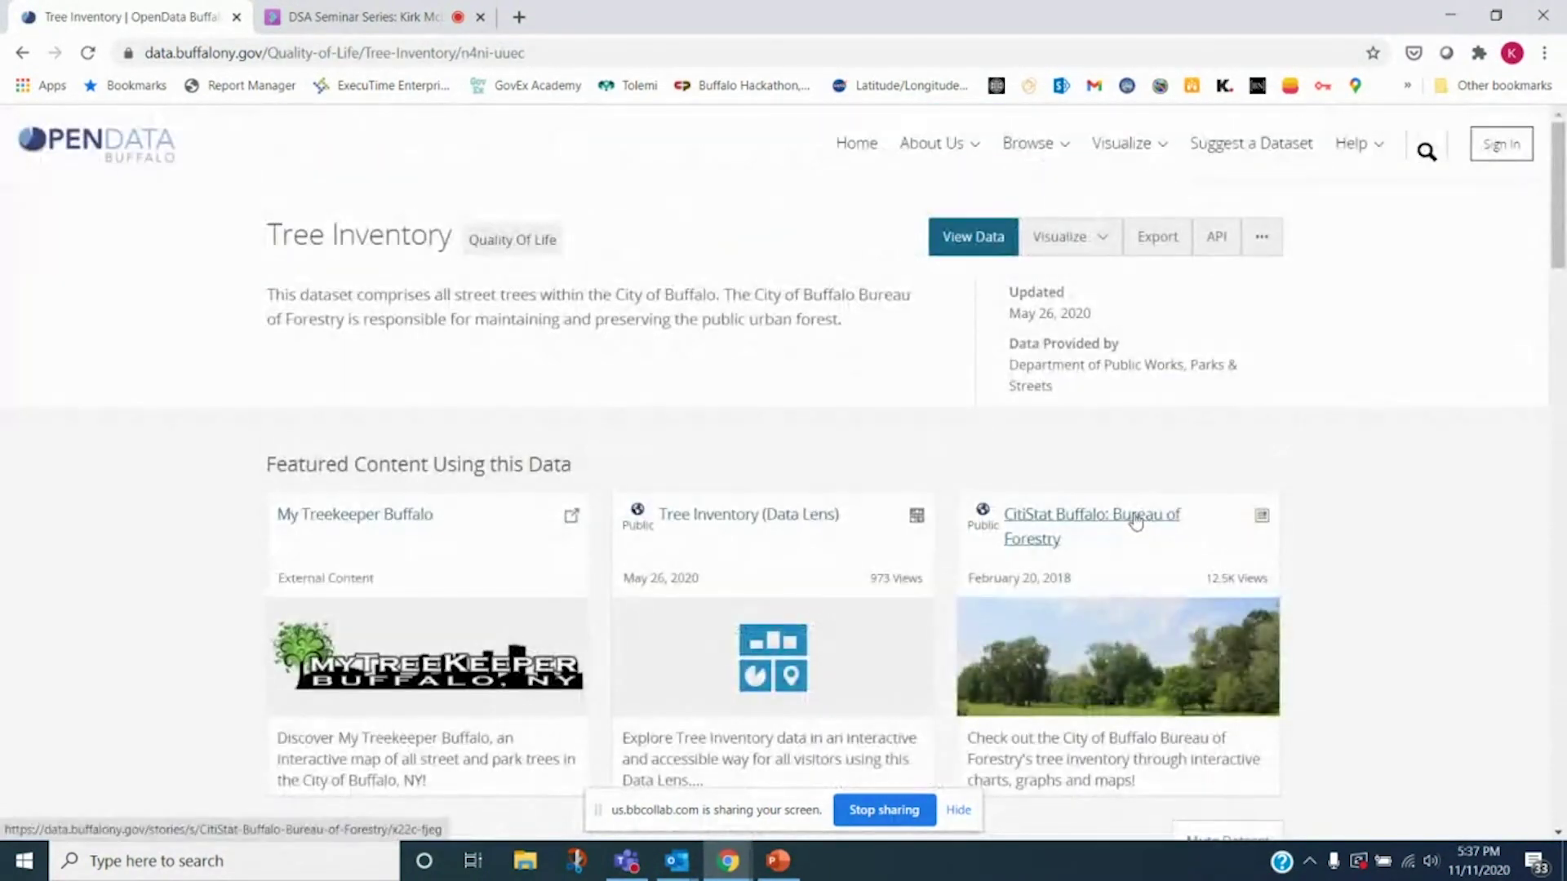
click(1136, 522)
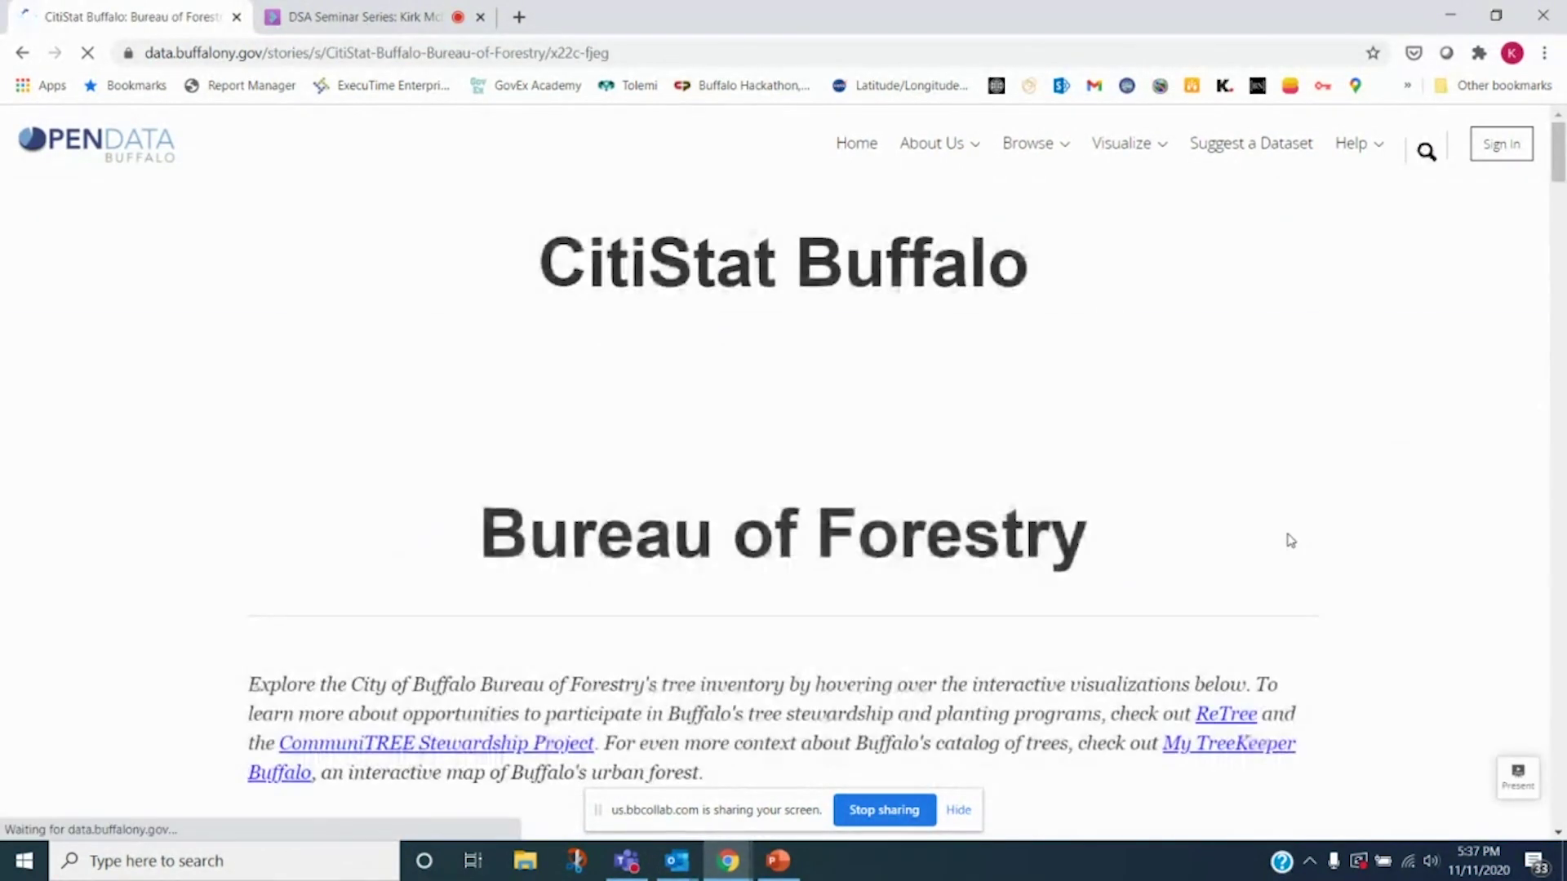
Examine the Top 10 Trees in Buffalo pie chart, including the details of its Norway maple slice
scroll(1292, 539, down, 4)
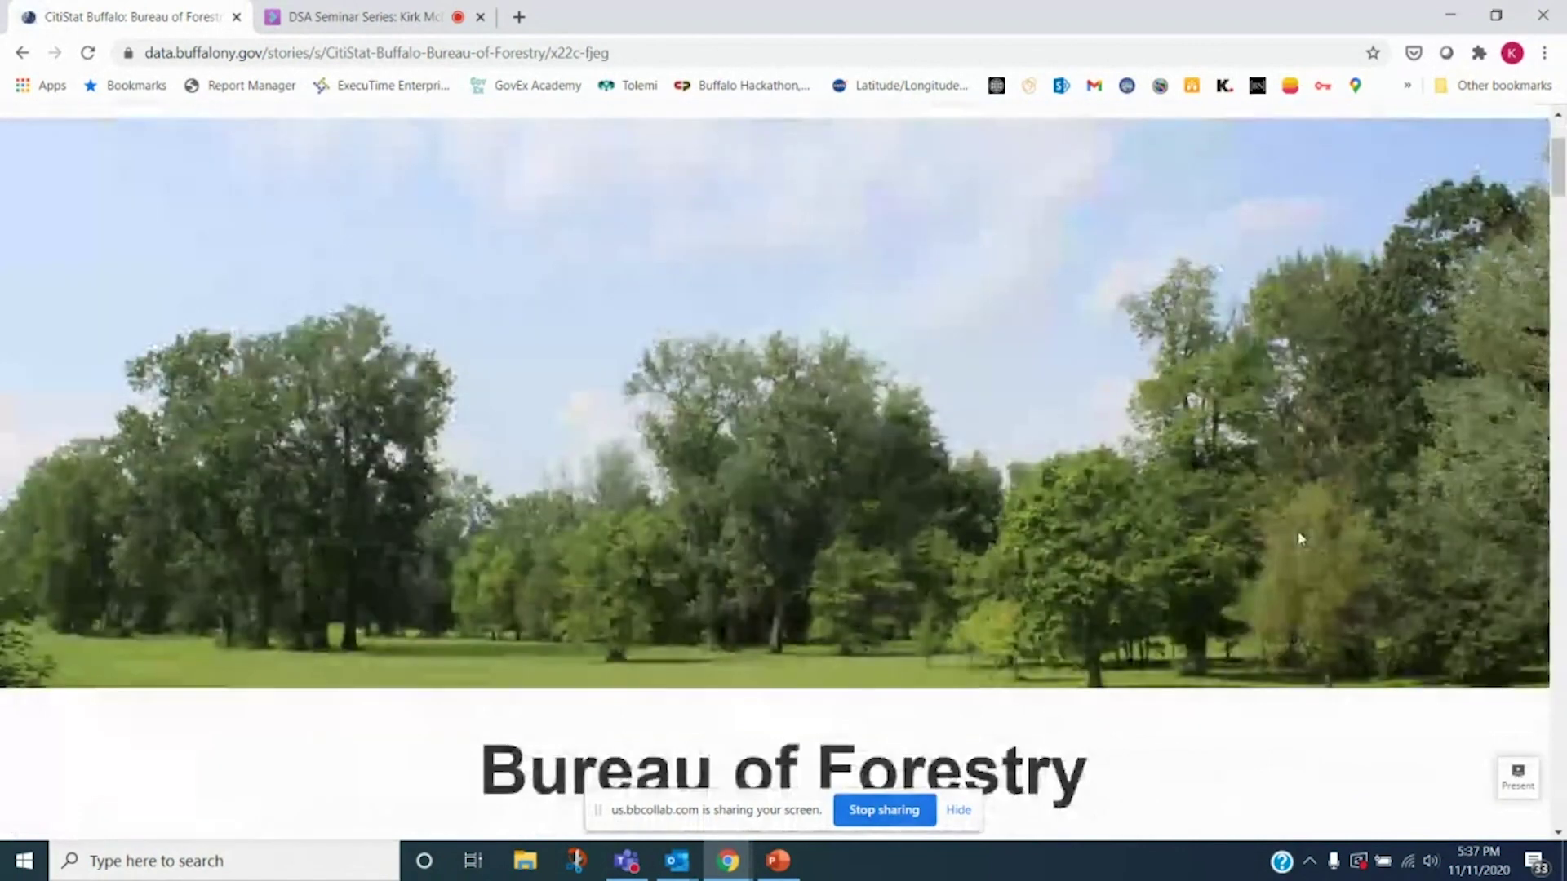
scroll(1294, 536, down, 4)
scroll(1347, 501, down, 5)
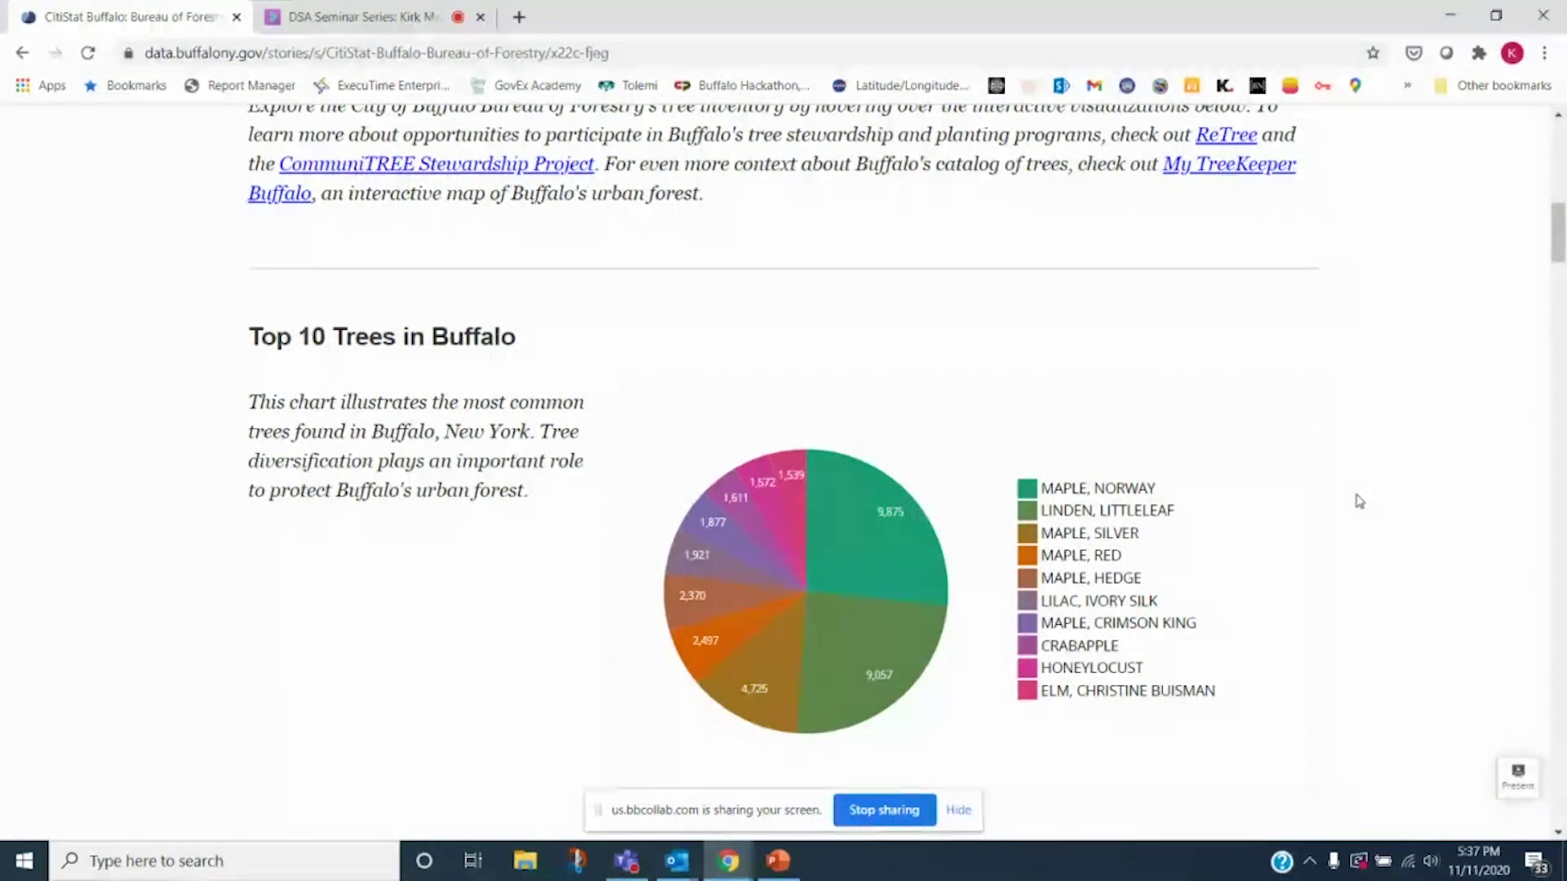
scroll(1347, 500, up, 1)
scroll(1333, 507, down, 3)
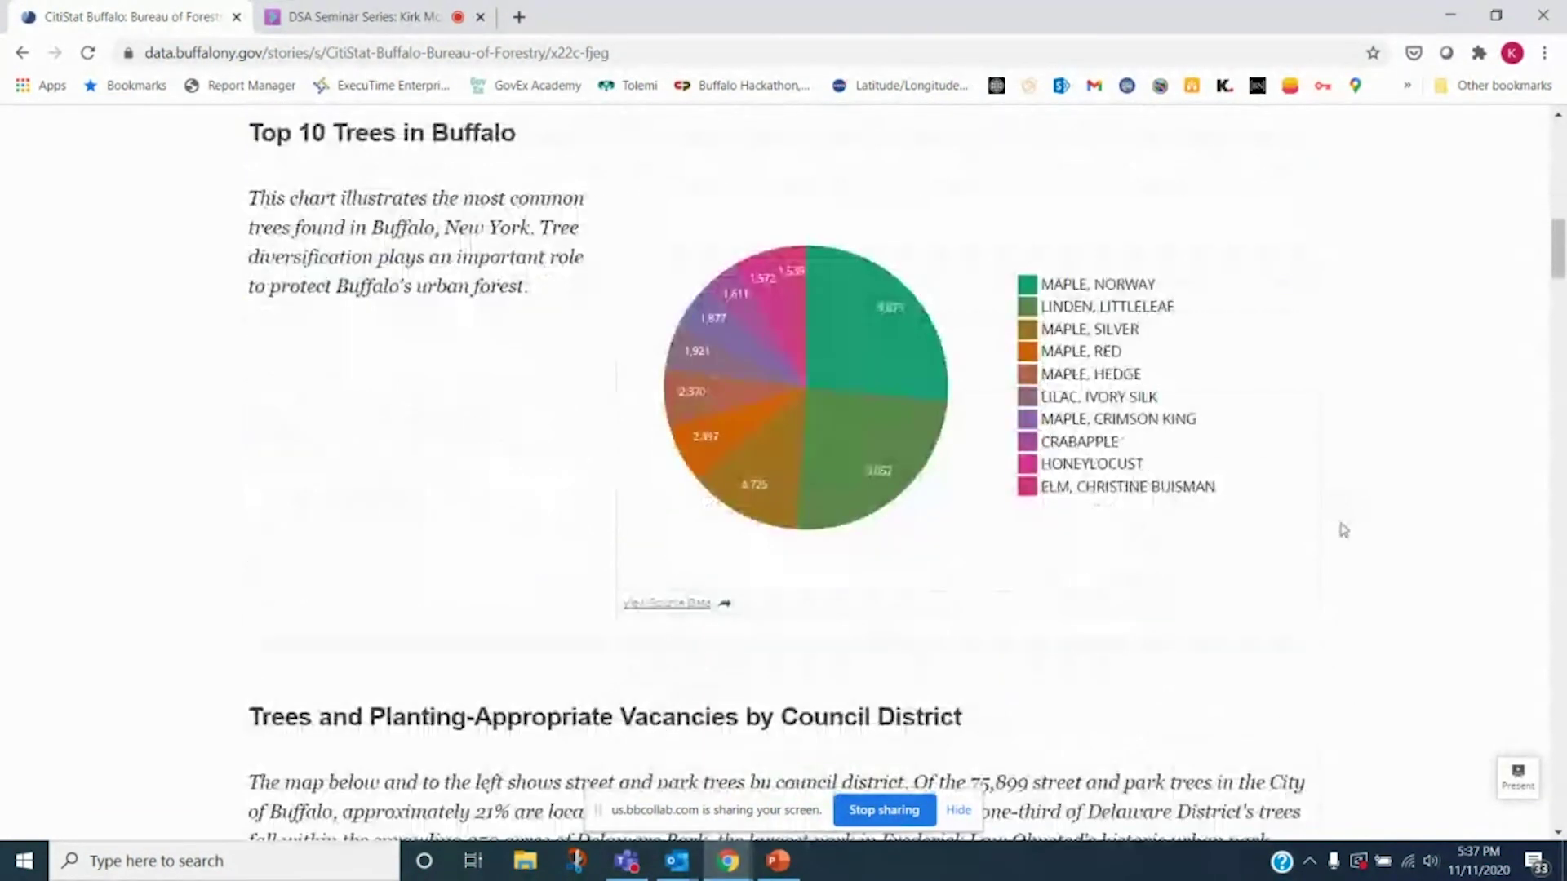
scroll(1339, 528, up, 1)
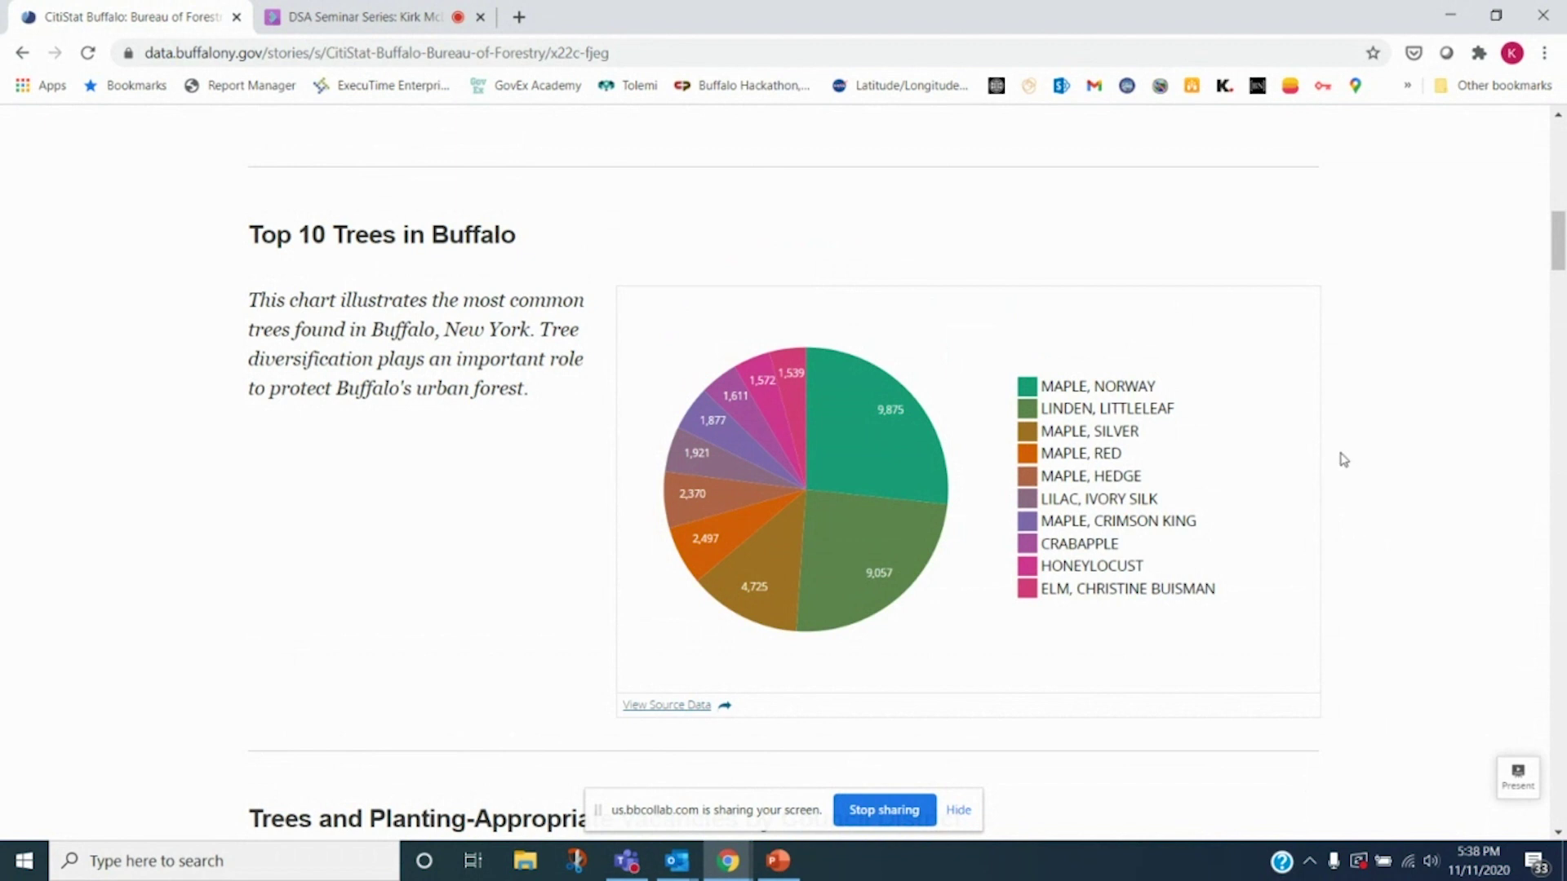
scroll(1348, 486, down, 1)
mouse_move(822, 297)
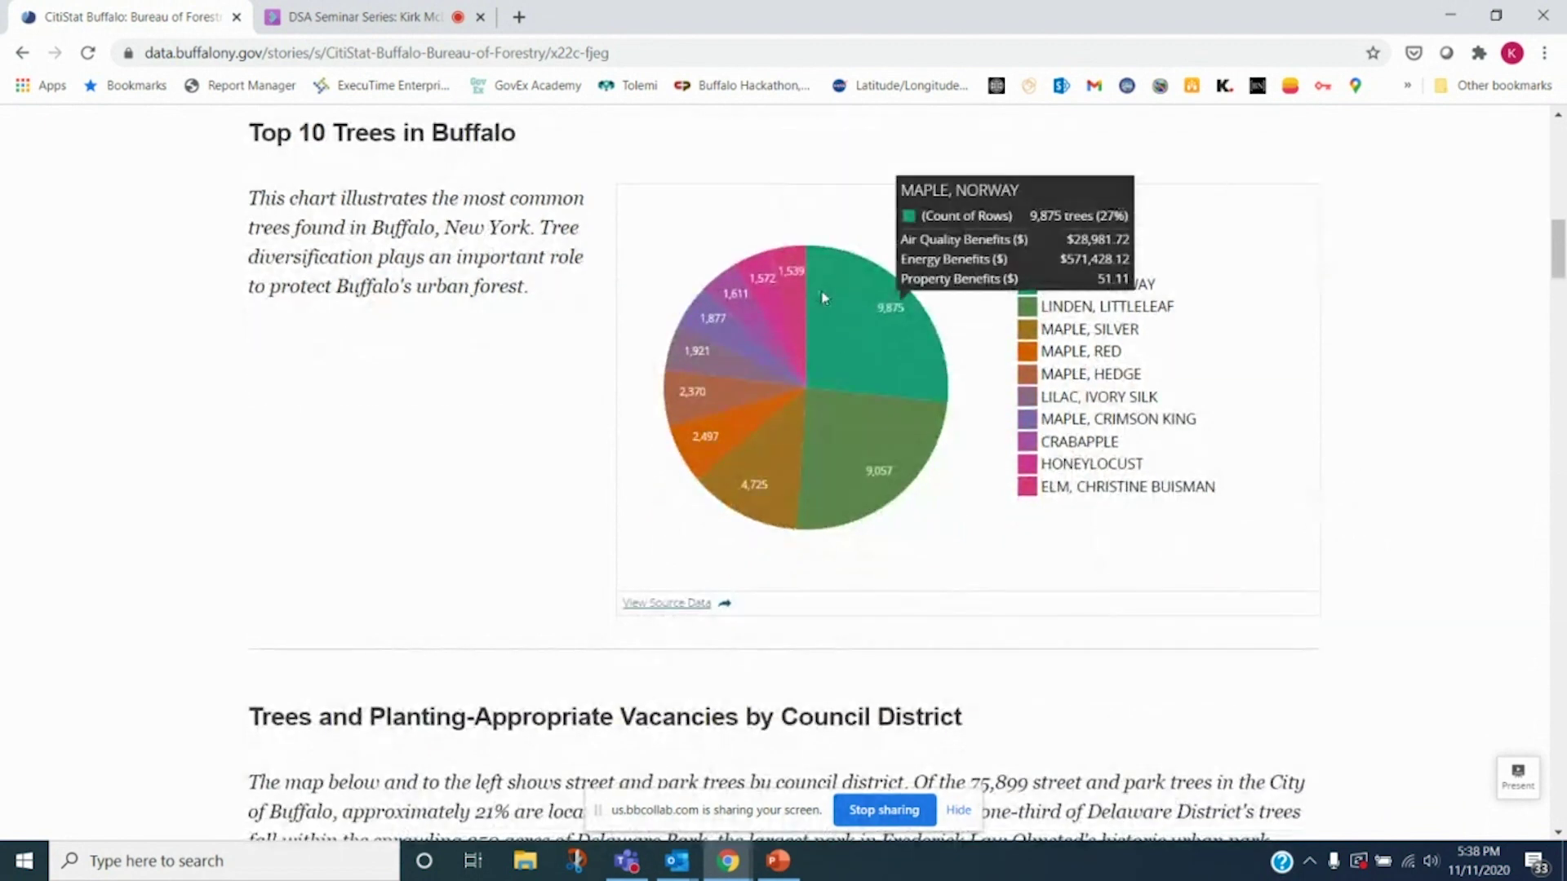
mouse_move(851, 440)
Examine the council district maps of trees and planting-appropriate vacancies, checking the Fillmore district's vacancies
scroll(885, 328, down, 9)
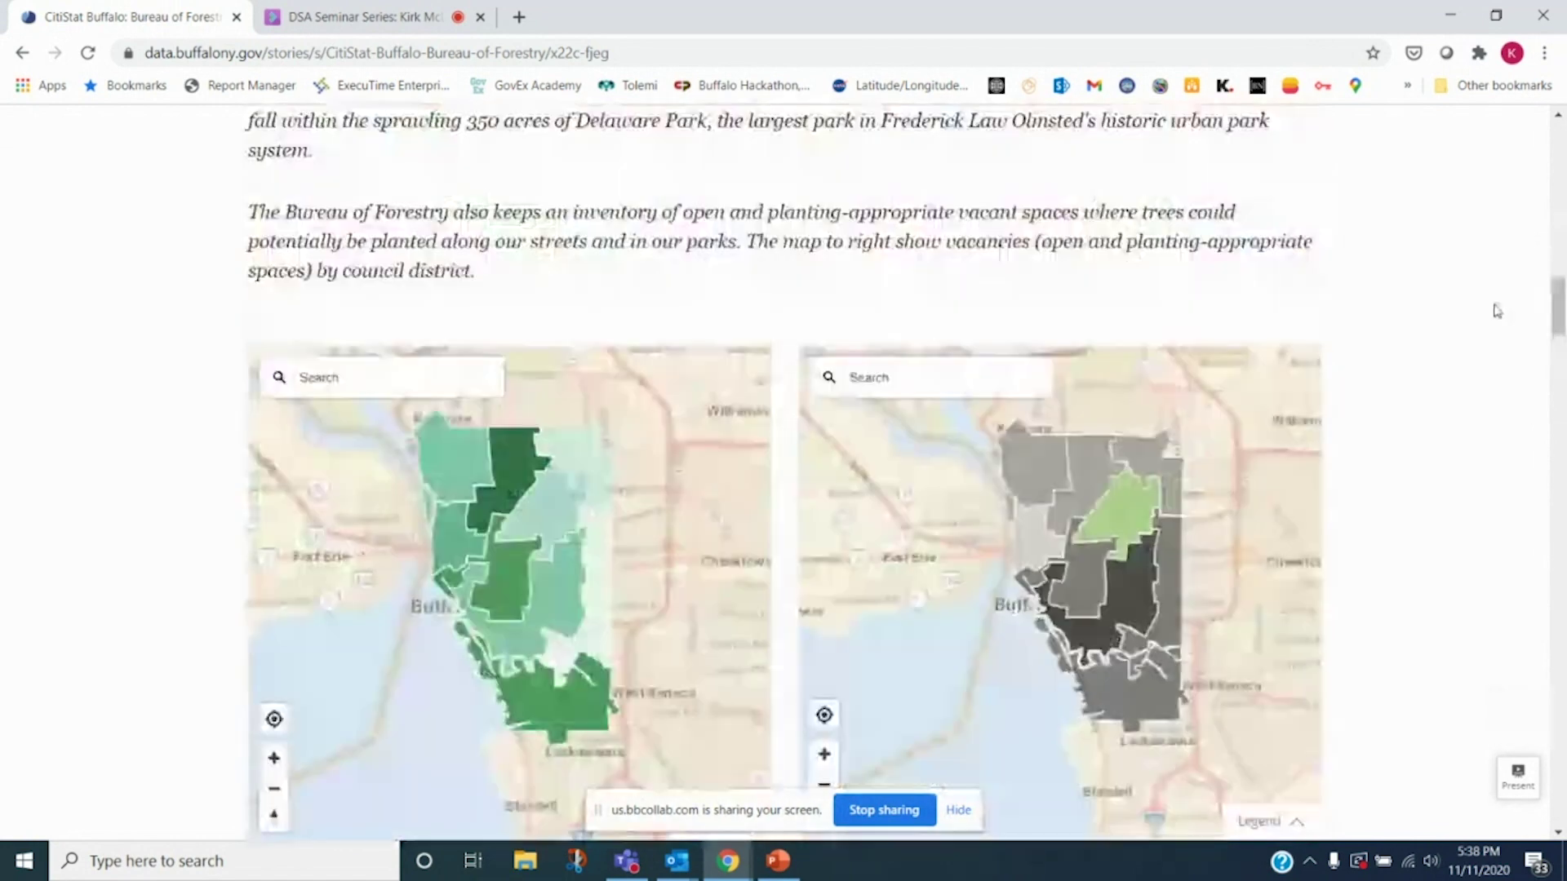
scroll(1497, 311, up, 3)
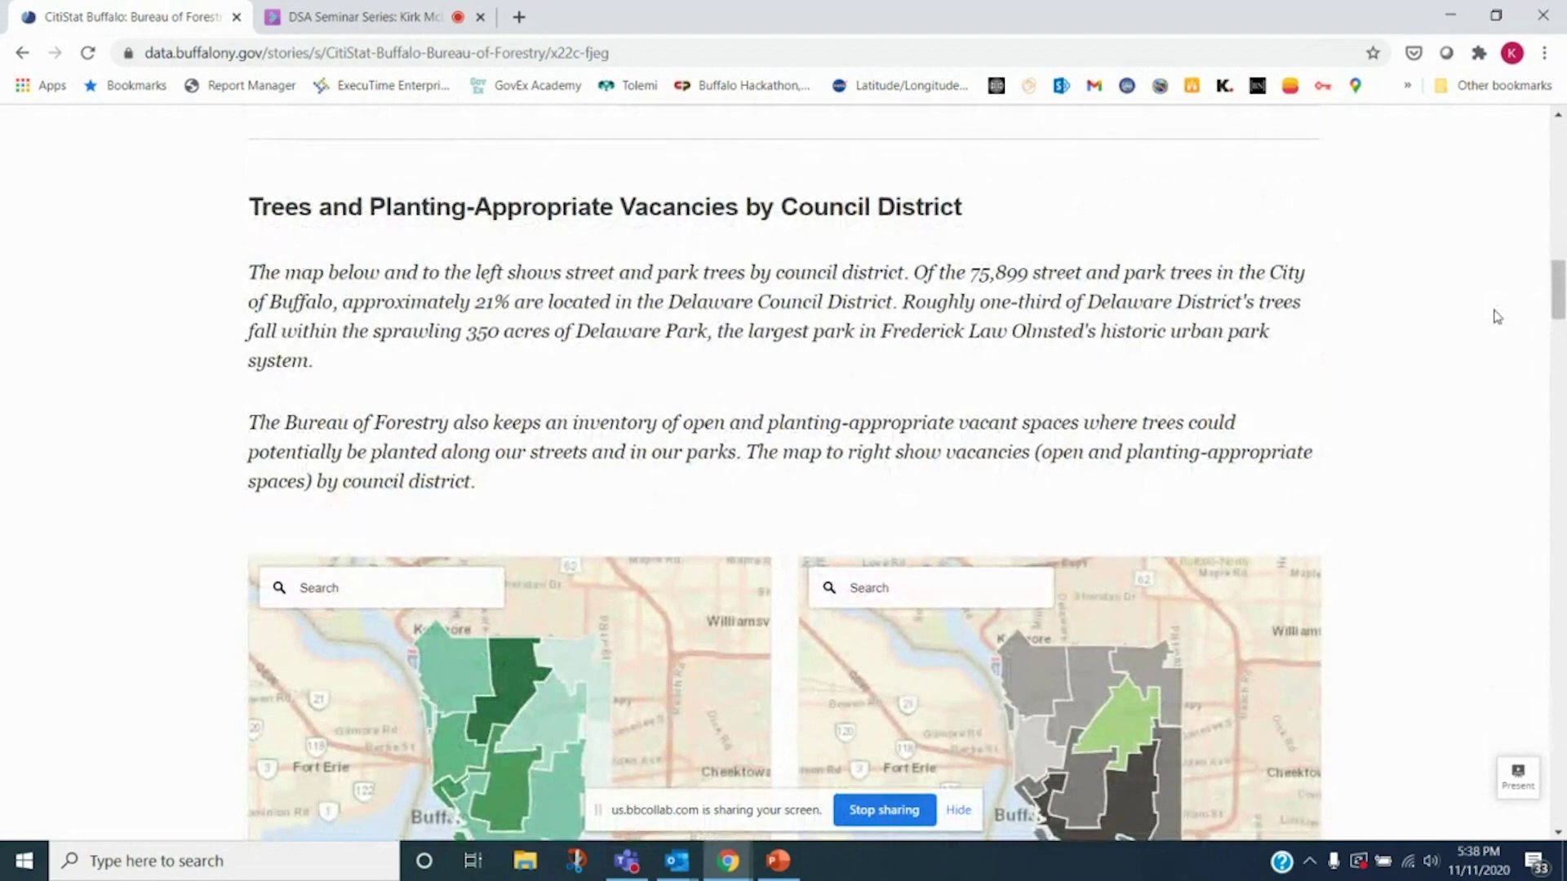
scroll(1498, 317, down, 4)
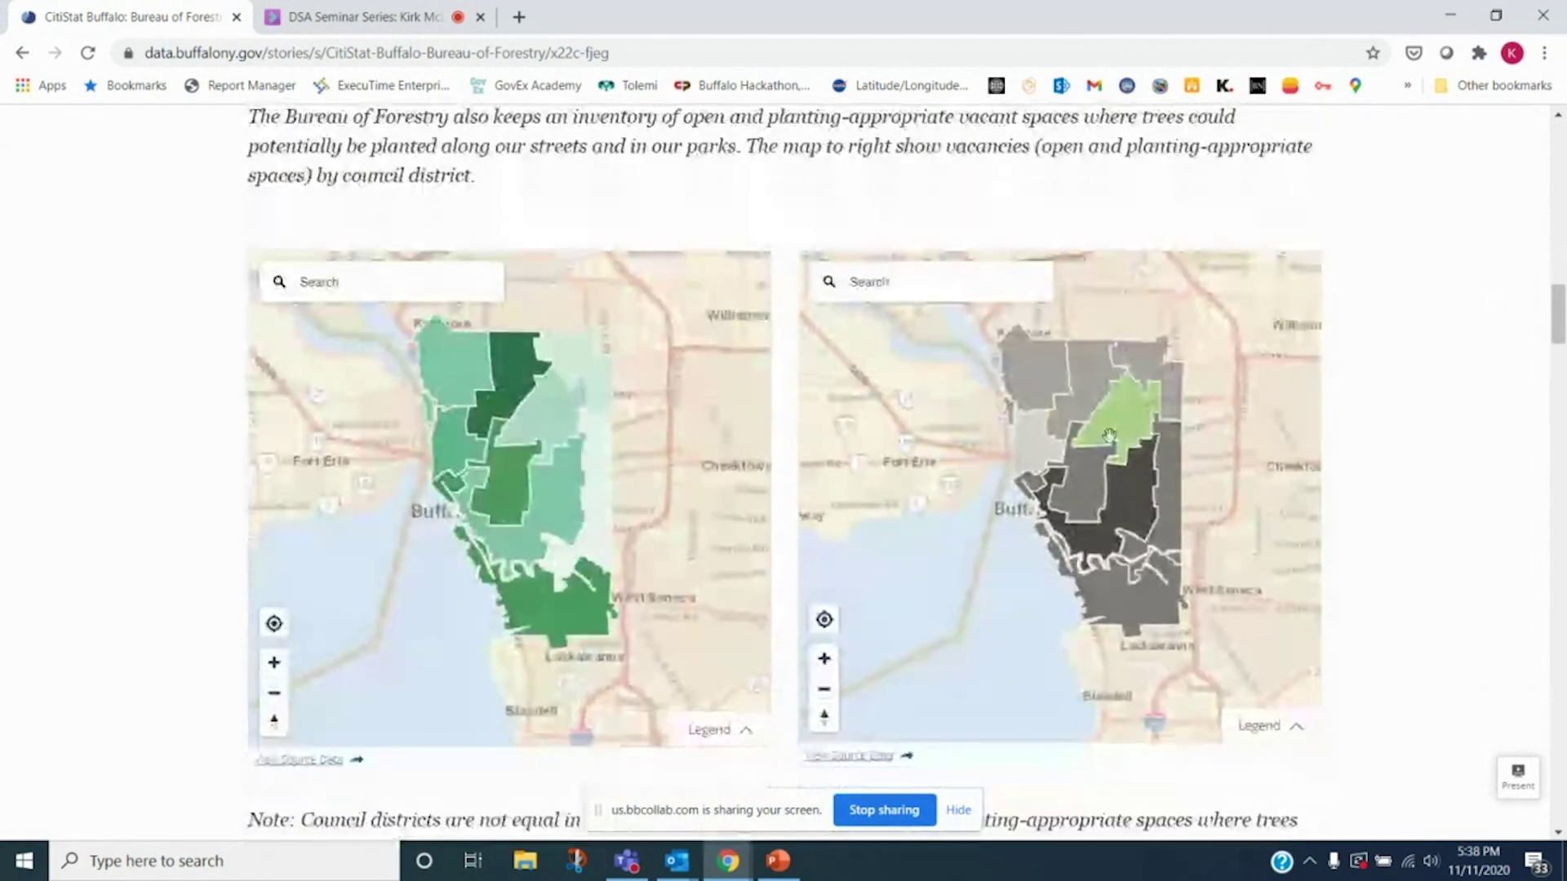
mouse_move(1138, 507)
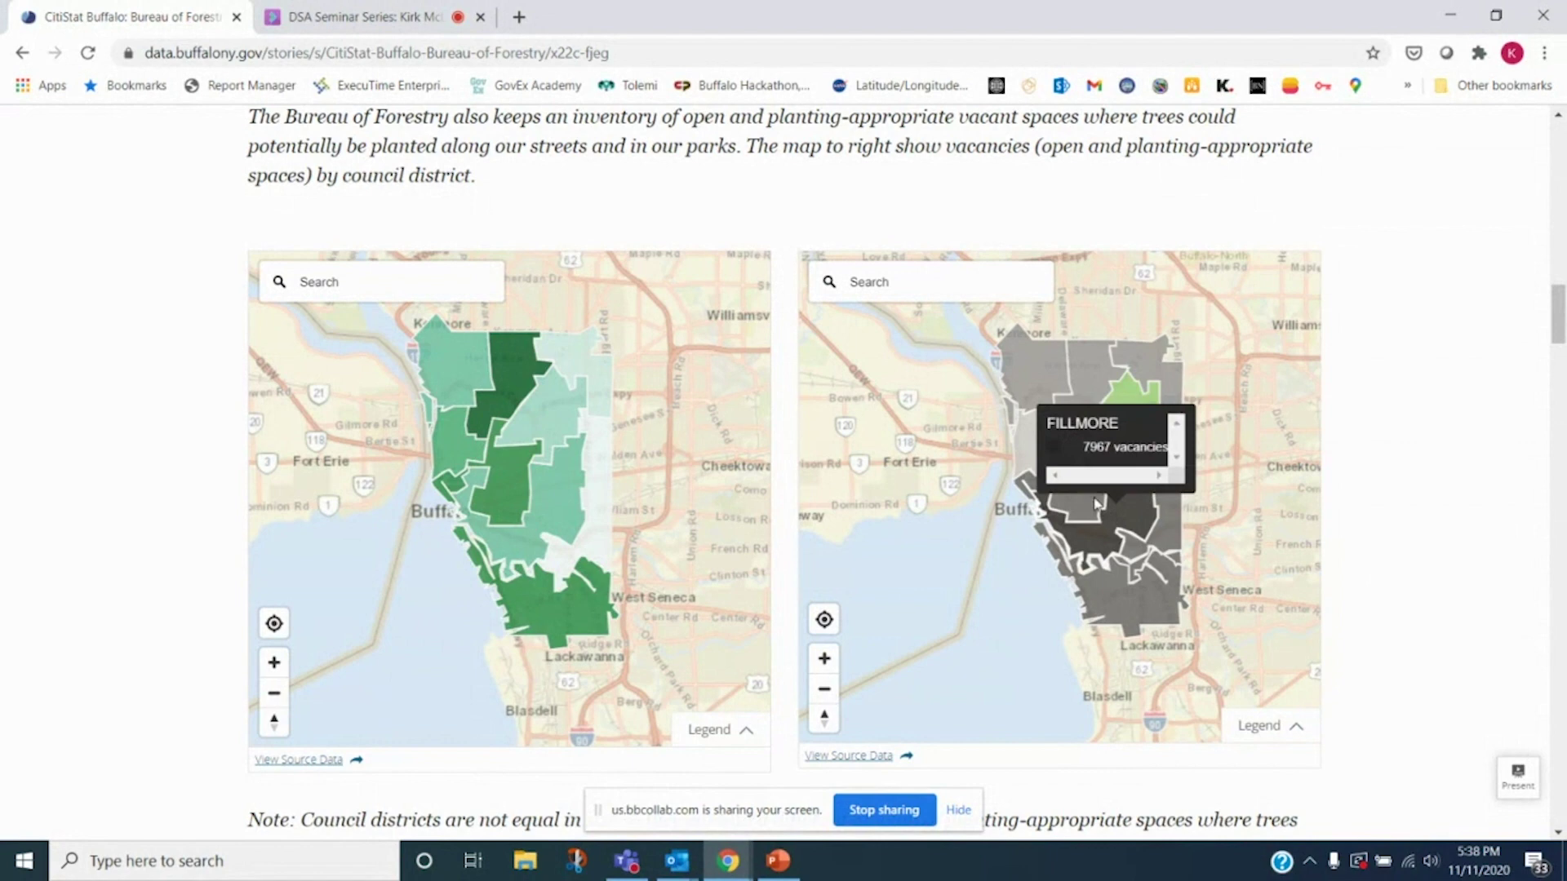
scroll(1385, 471, down, 1)
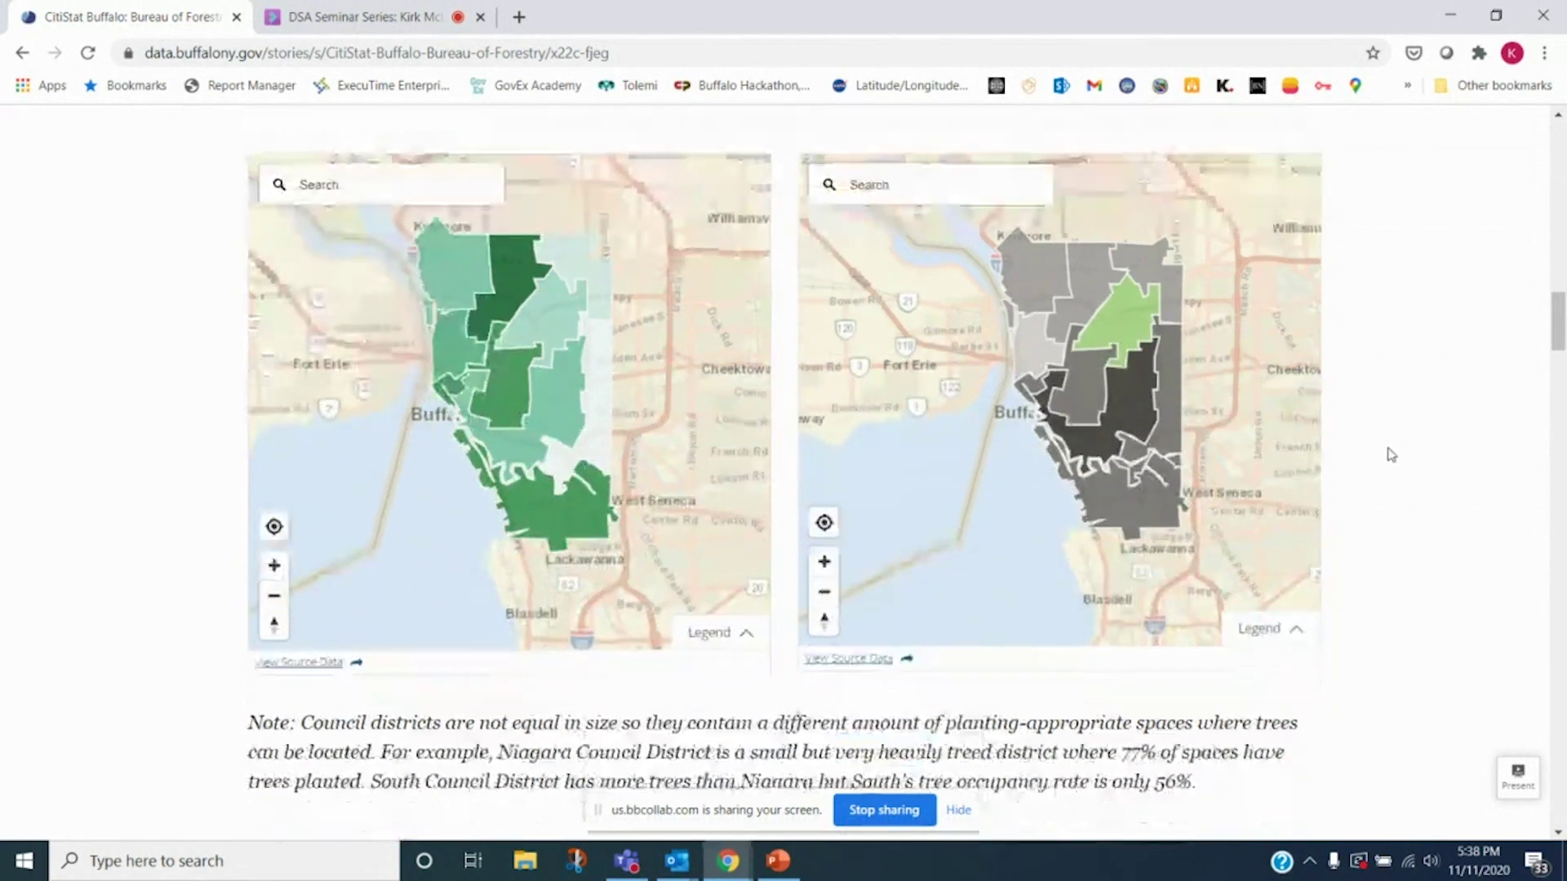
scroll(1387, 458, down, 2)
Highlight the DBH and Leaf Surface Area terms in the tree species chart's title, and pan the chart across more species
scroll(1390, 452, down, 6)
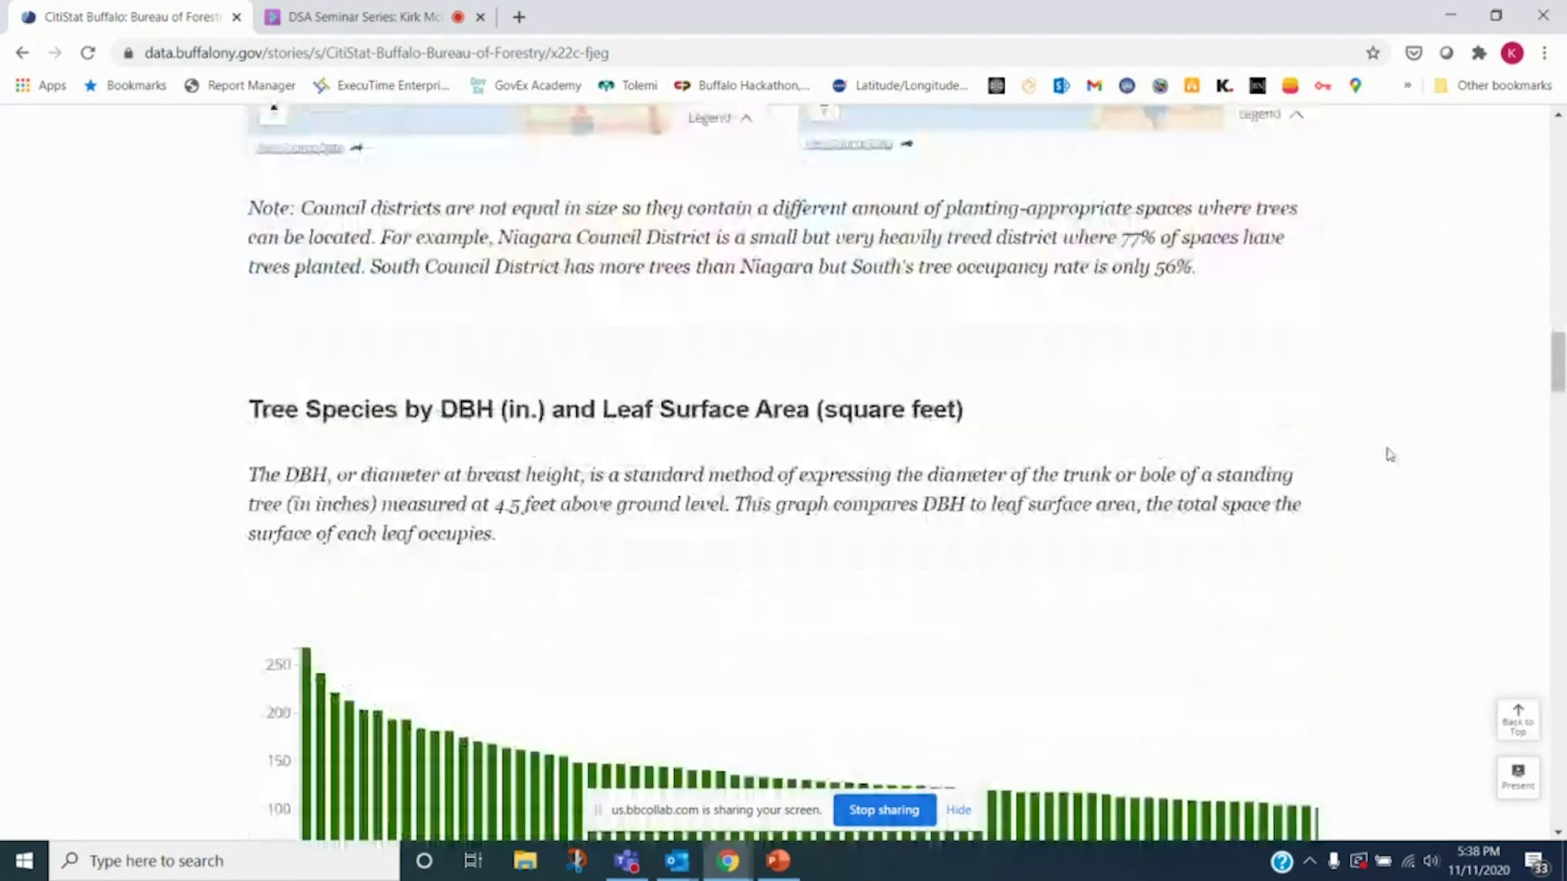
scroll(400, 377, up, 2)
scroll(245, 455, down, 1)
drag(301, 205, 538, 204)
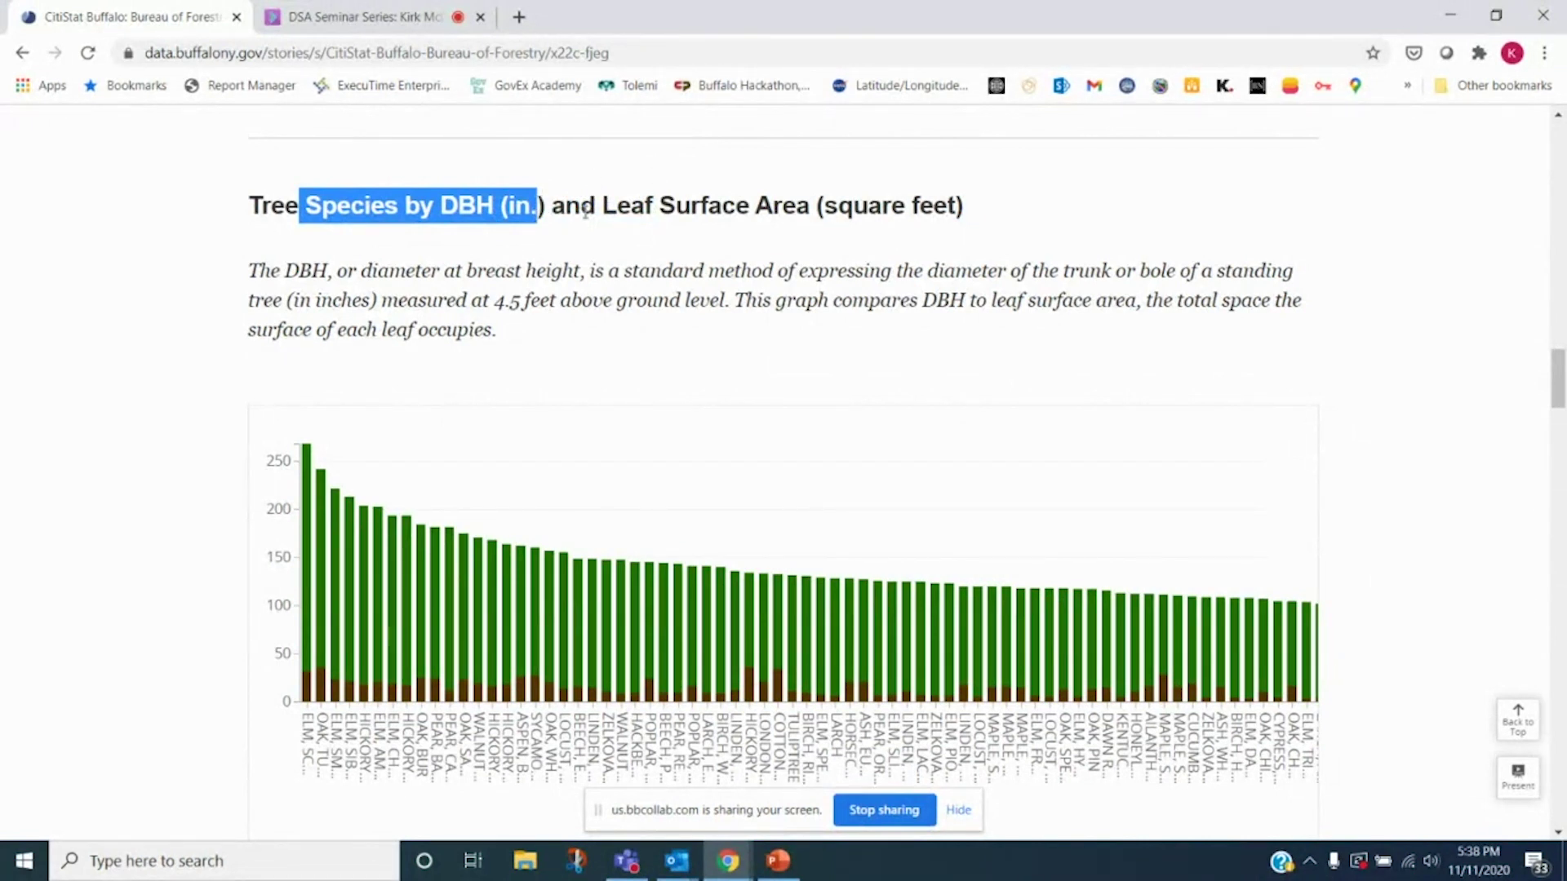
drag(608, 204, 808, 202)
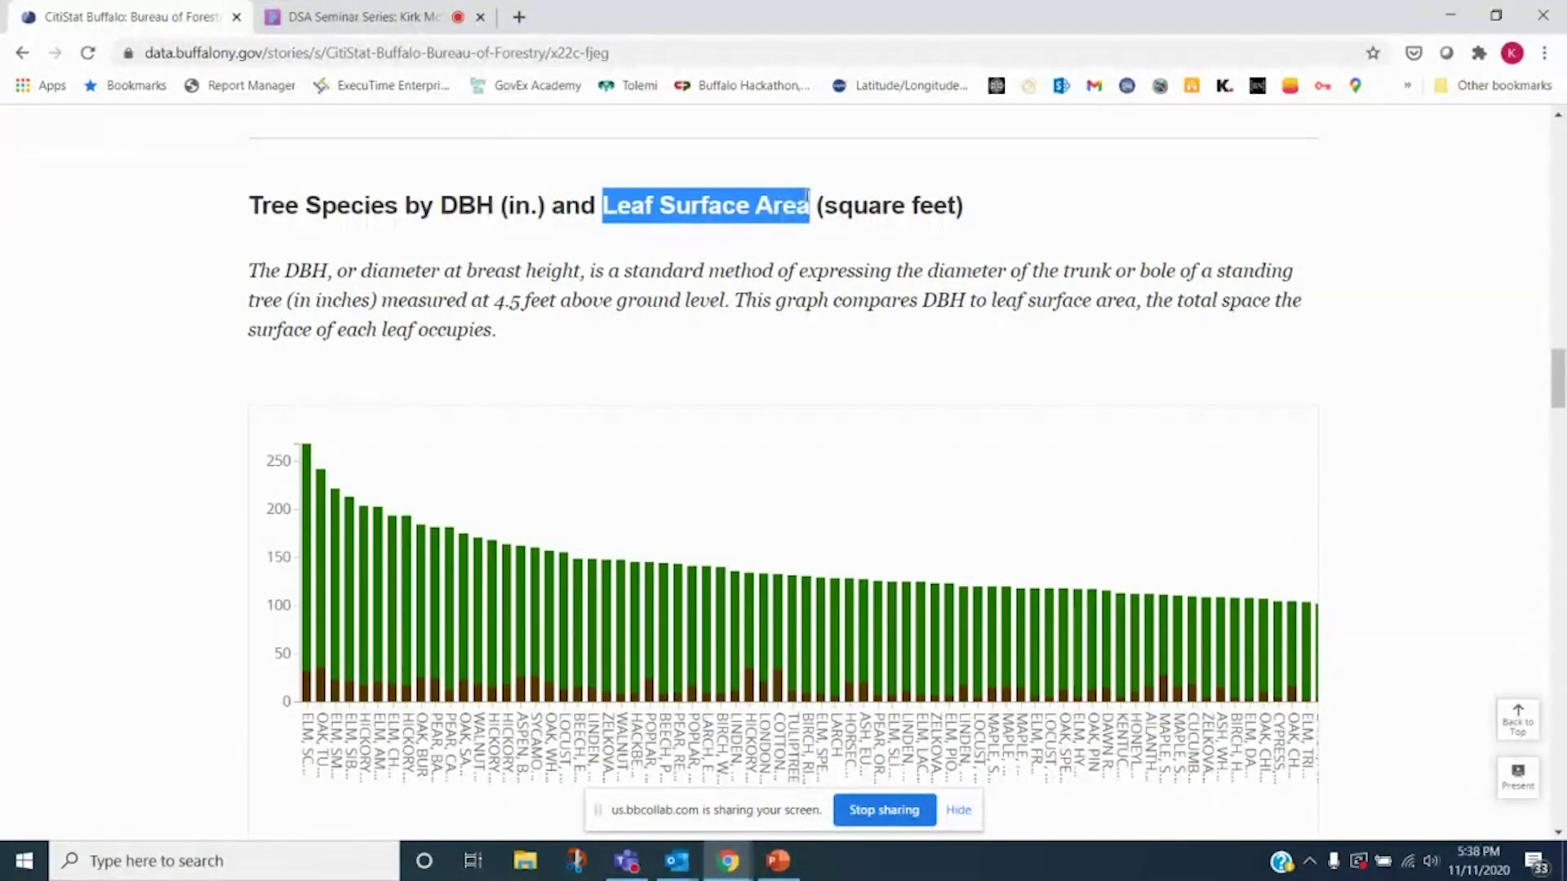
mouse_move(309, 541)
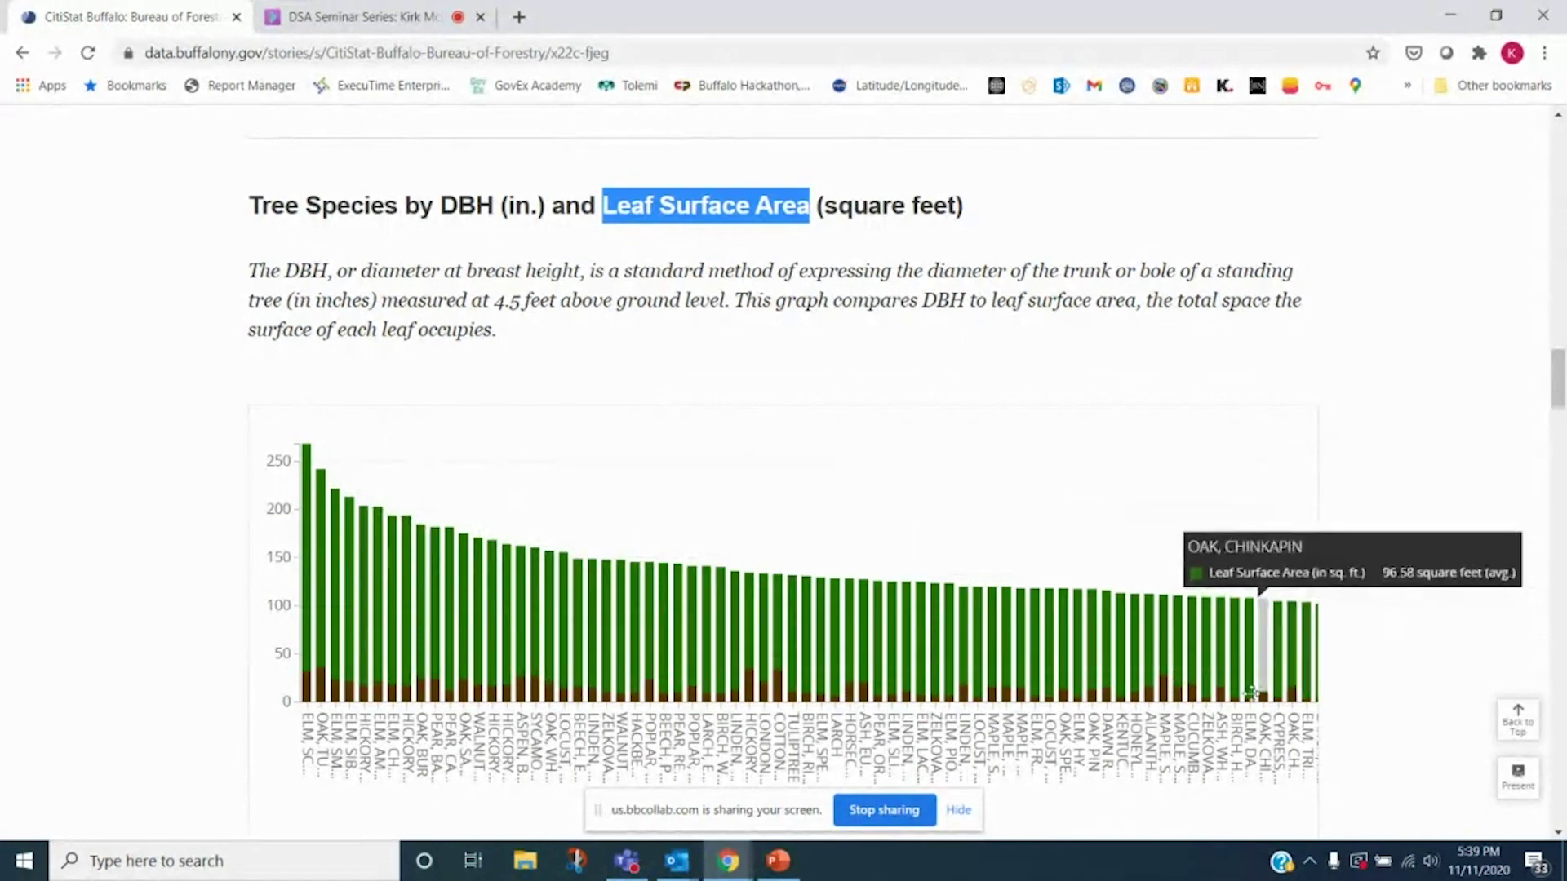
scroll(1233, 694, right, 5)
drag(1298, 744, 132, 744)
Examine the tree points around Delaware Park on the Best Shade in Olmsted Parks map
scroll(1483, 441, down, 10)
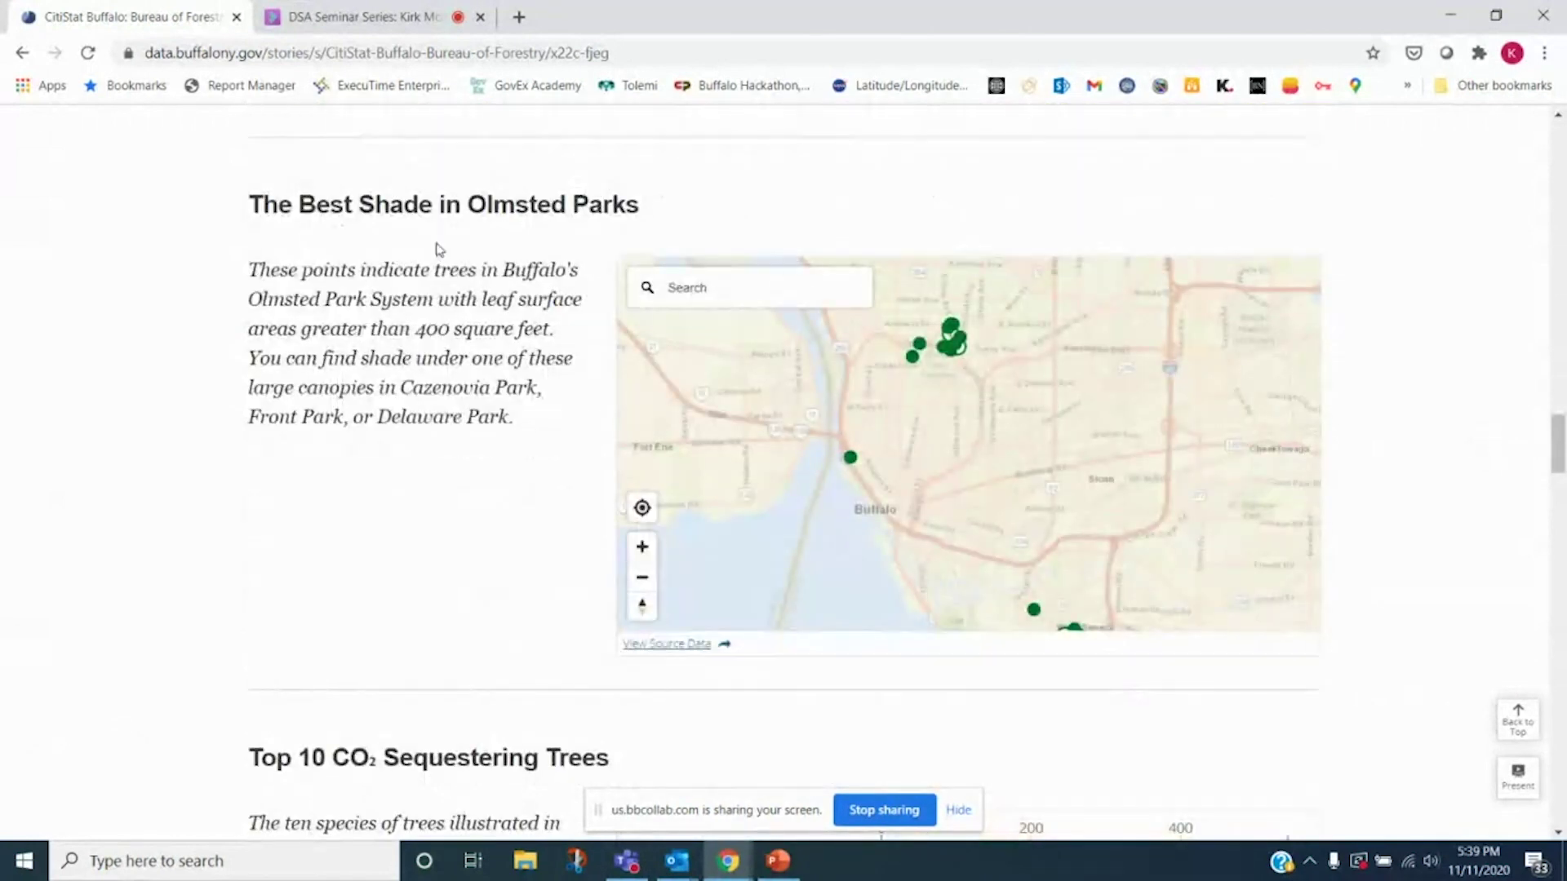
scroll(1337, 404, up, 2)
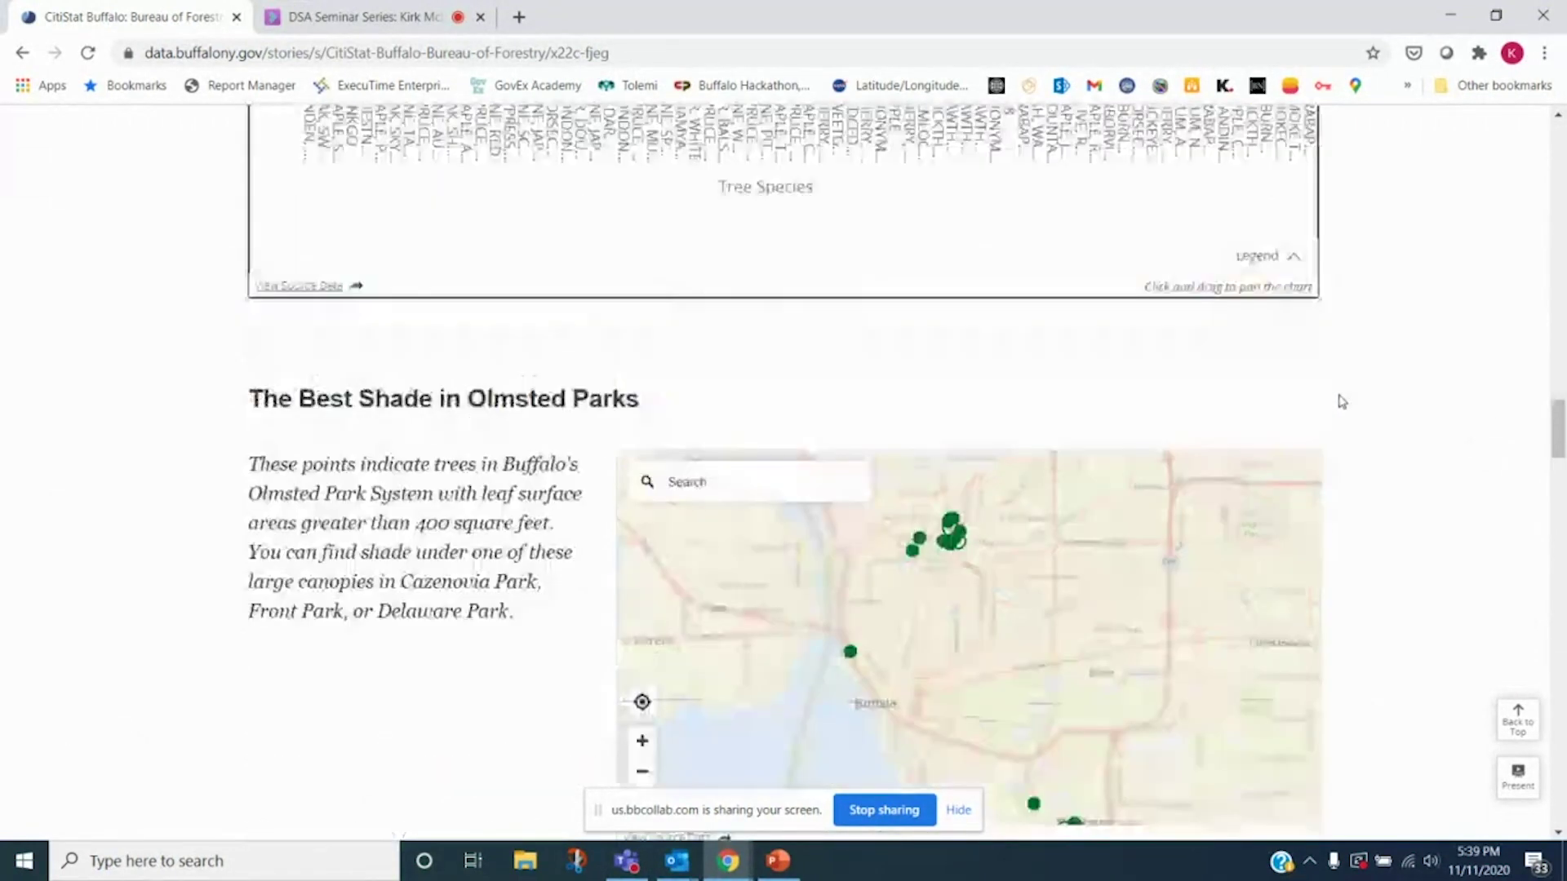
scroll(1224, 416, down, 2)
scroll(848, 457, up, 1)
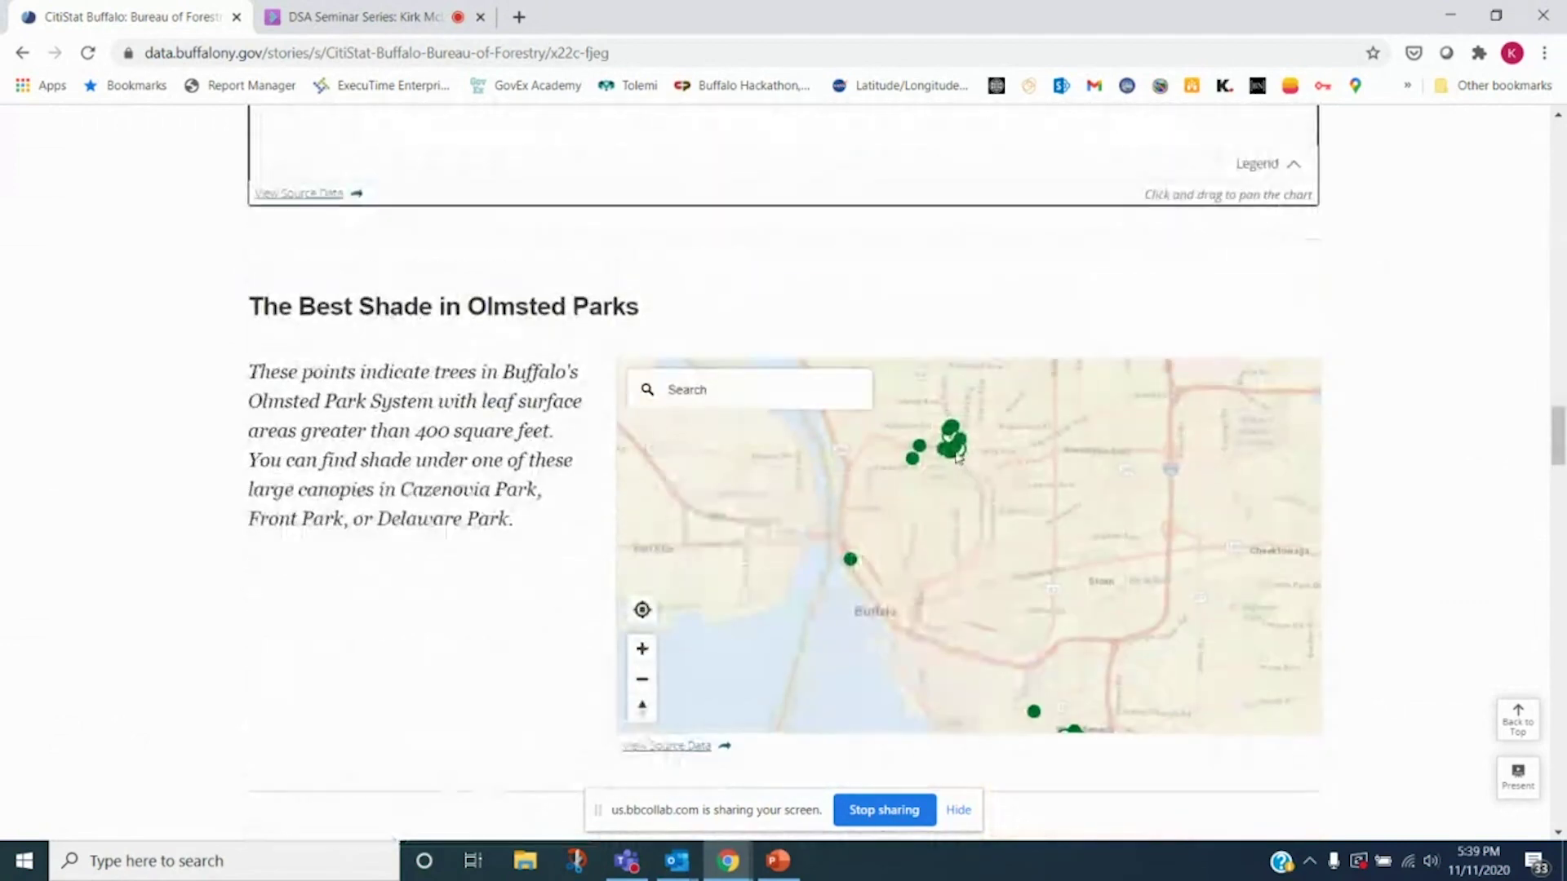
scroll(1469, 412, up, 6)
scroll(1189, 427, down, 6)
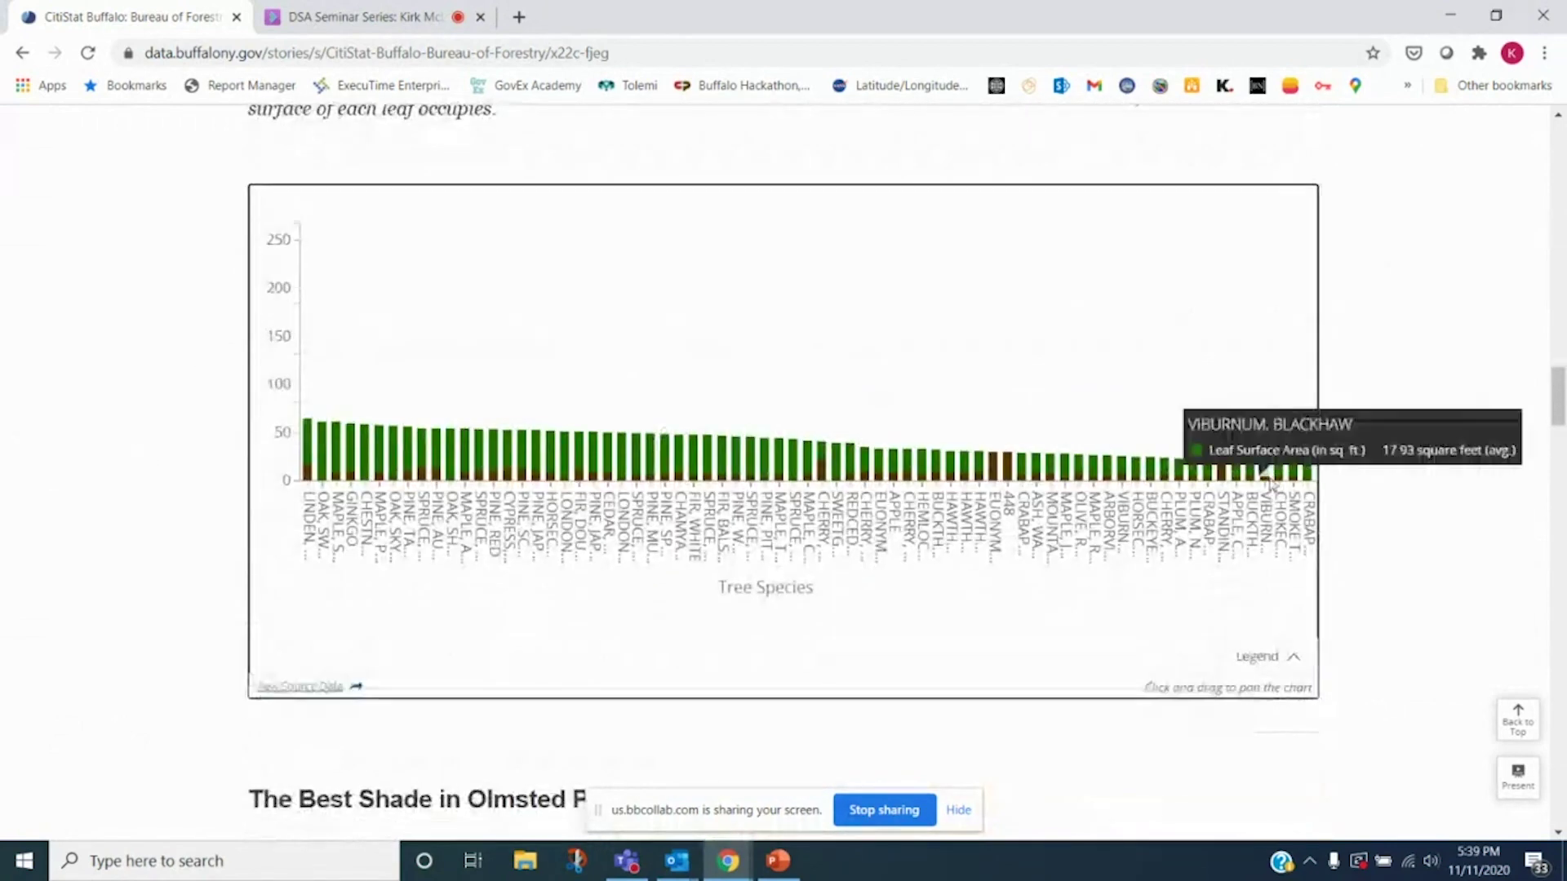
scroll(897, 530, up, 1)
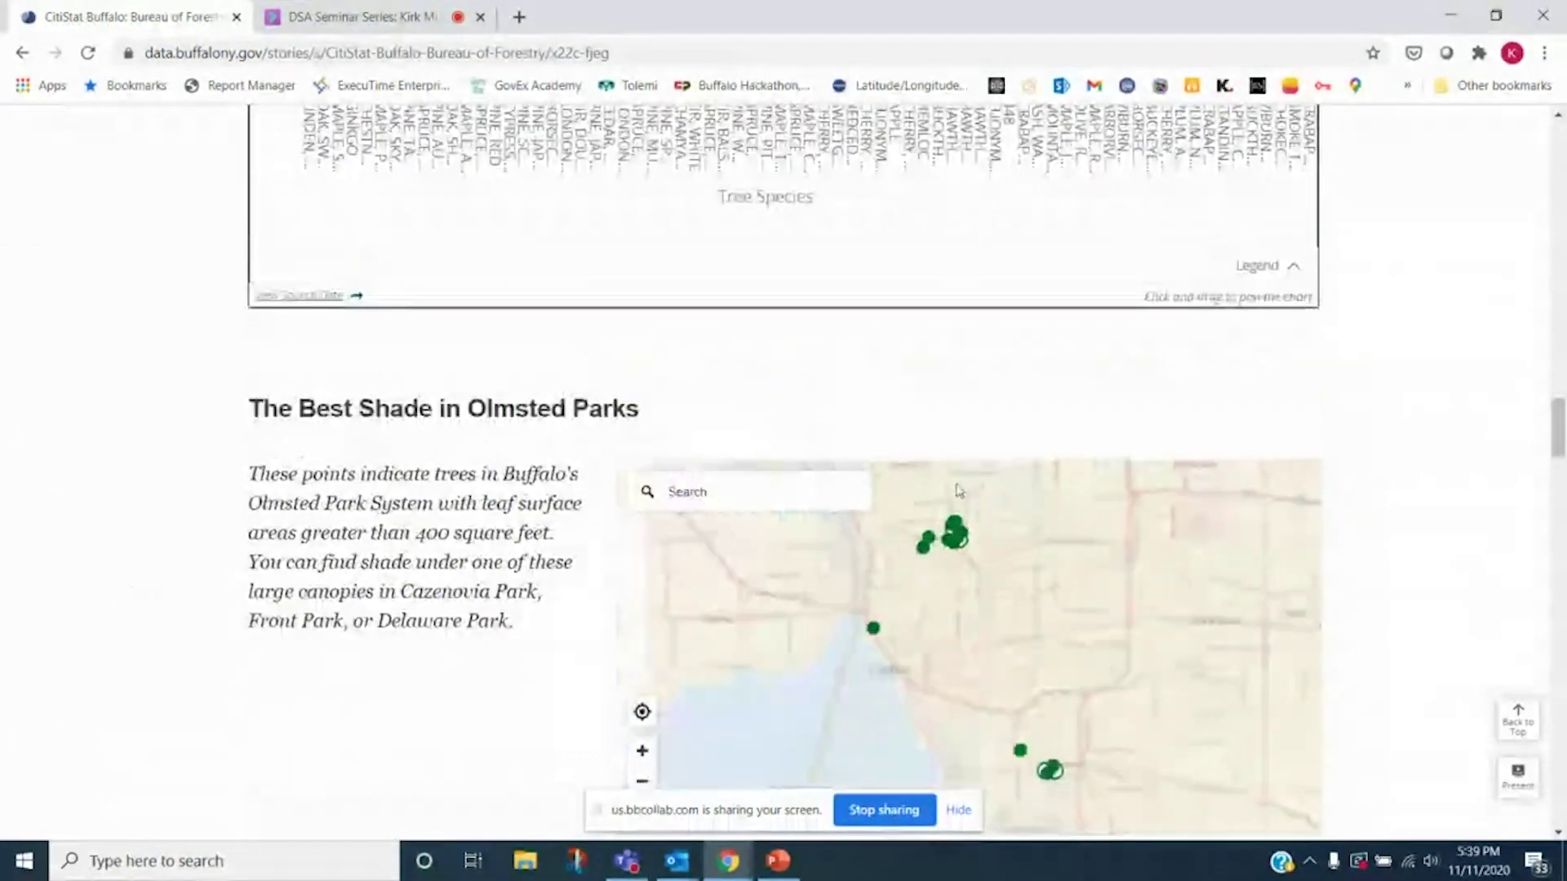
scroll(871, 502, up, 1)
scroll(924, 618, up, 3)
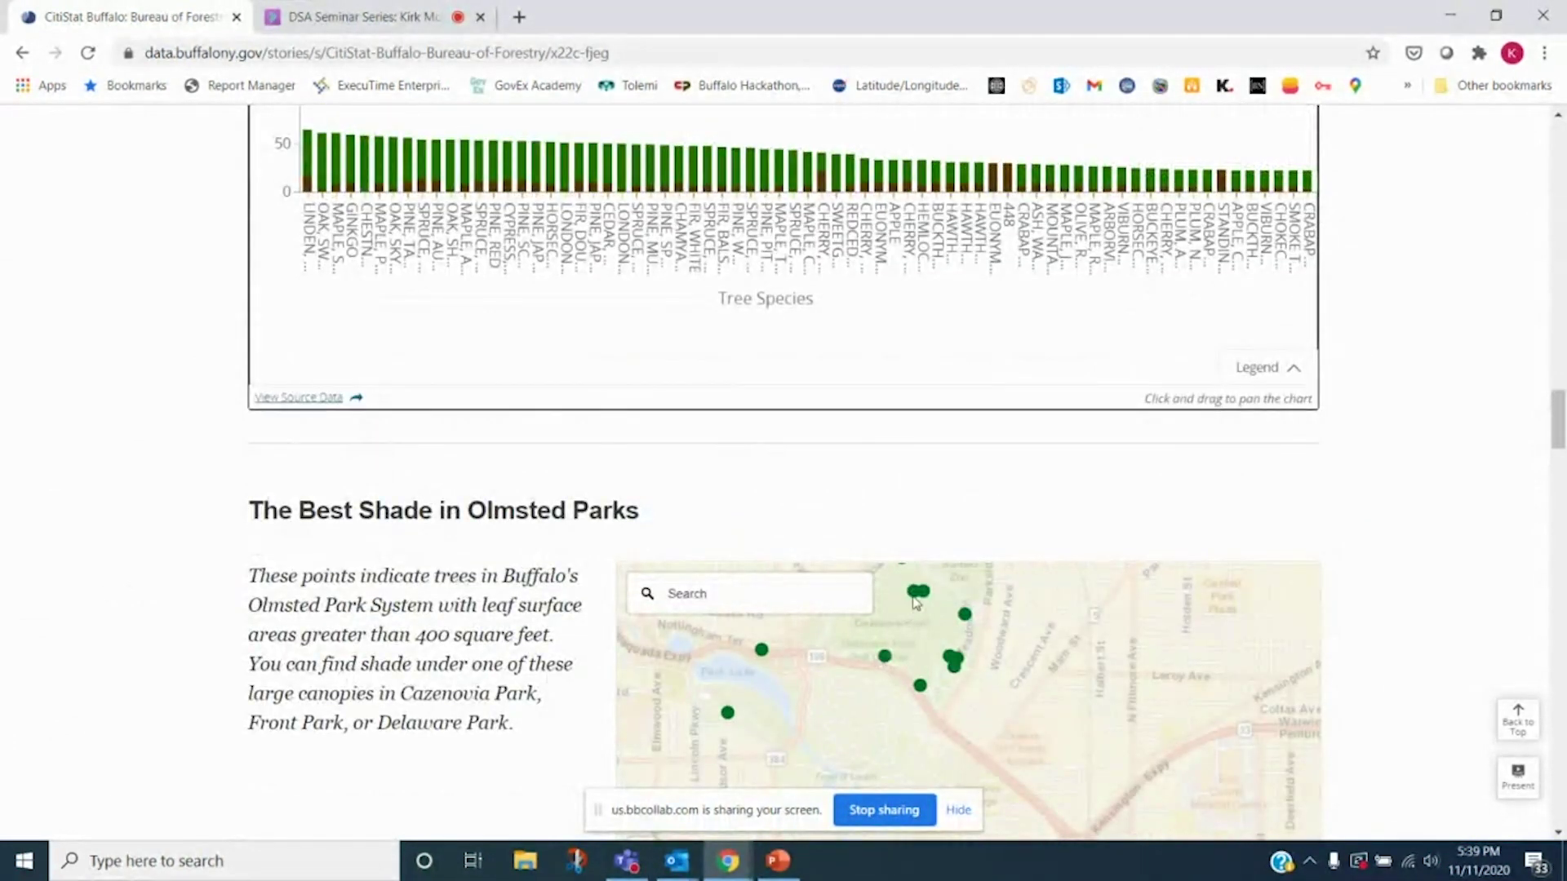
mouse_move(923, 598)
Examine the Top 10 CO₂ Sequestering Trees chart, including the details of its Christine Buisman elm bar
scroll(1454, 387, down, 9)
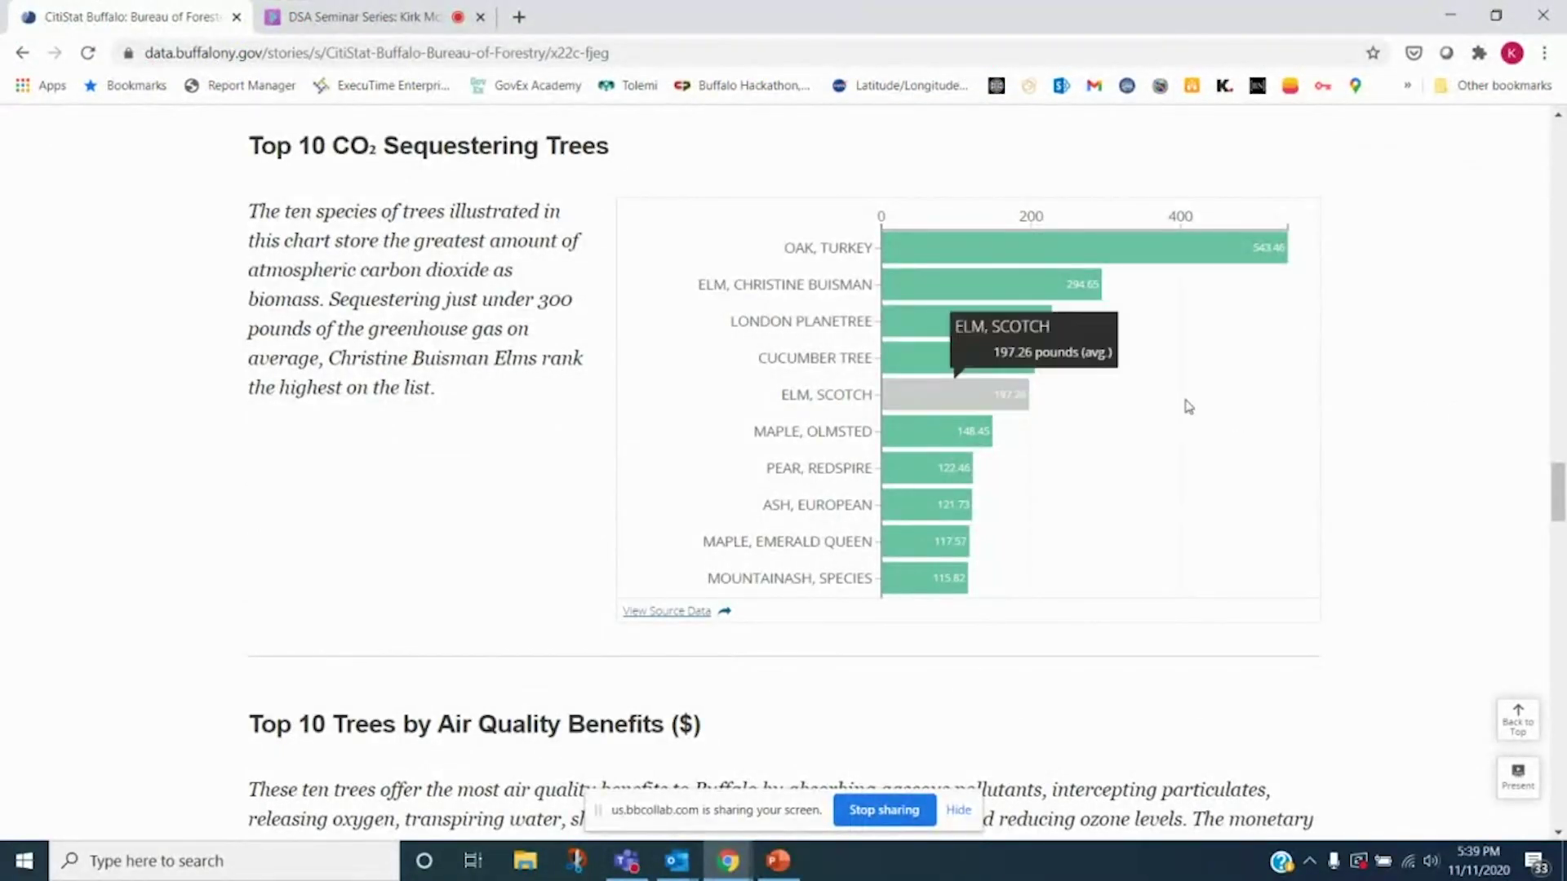
mouse_move(1188, 253)
mouse_move(998, 283)
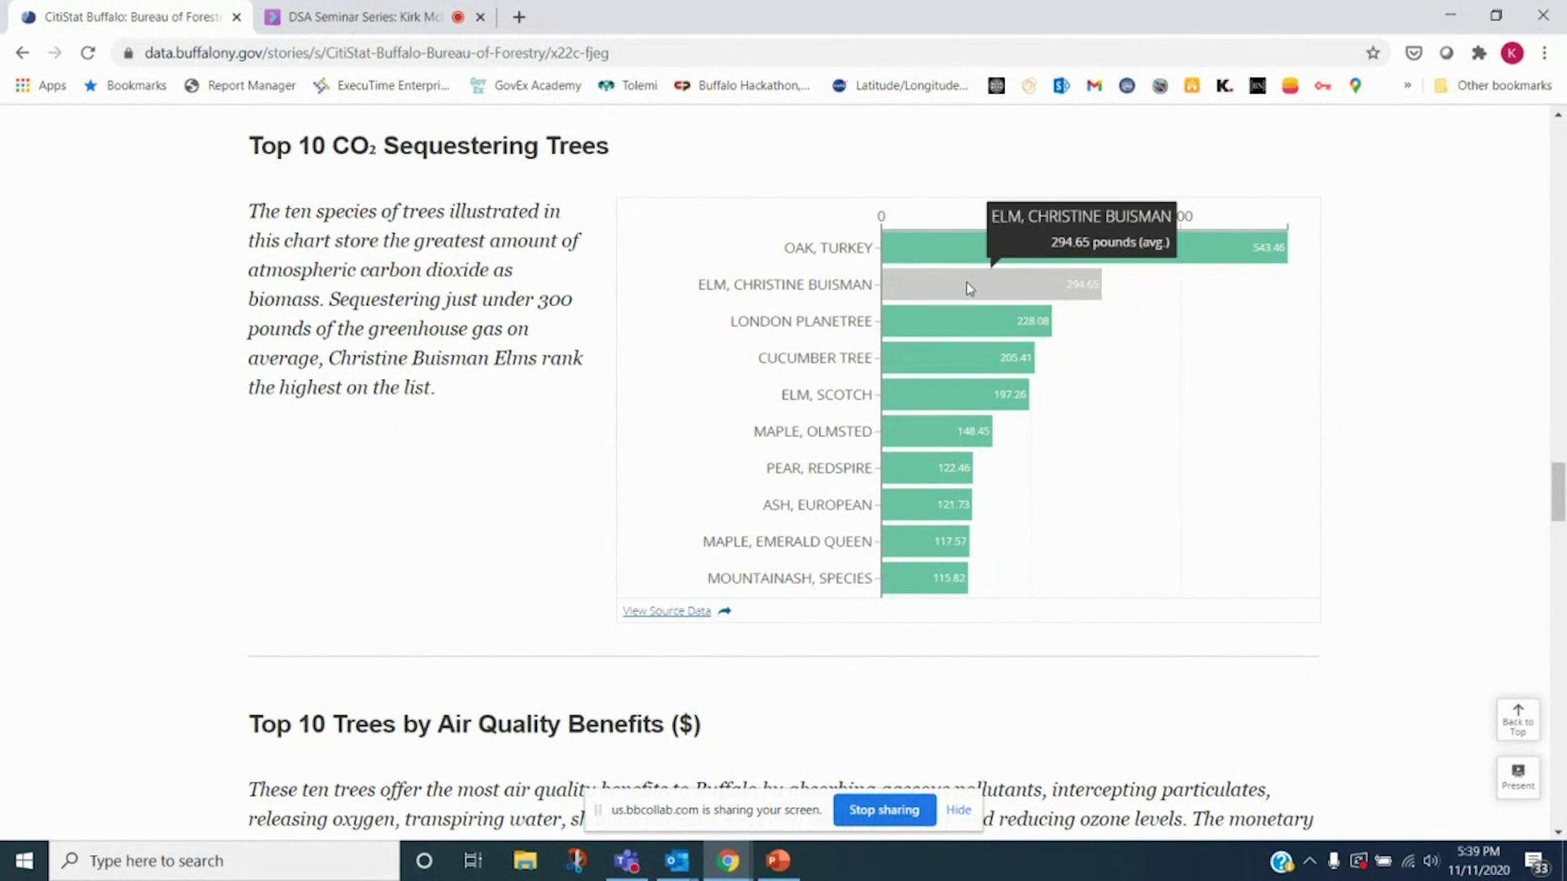
mouse_move(955, 264)
mouse_move(945, 377)
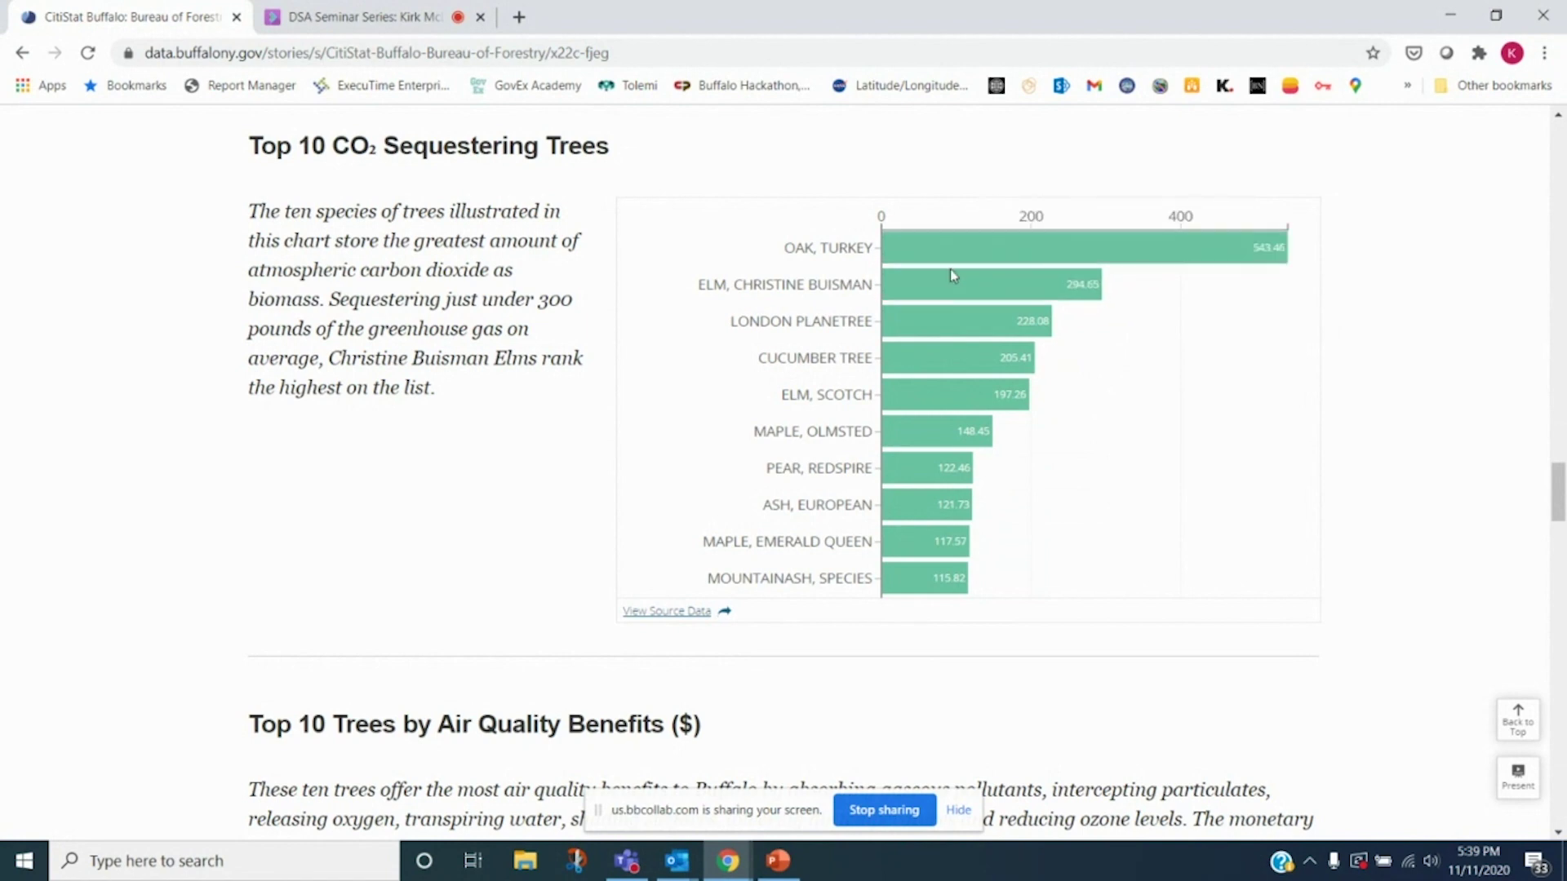
mouse_move(947, 320)
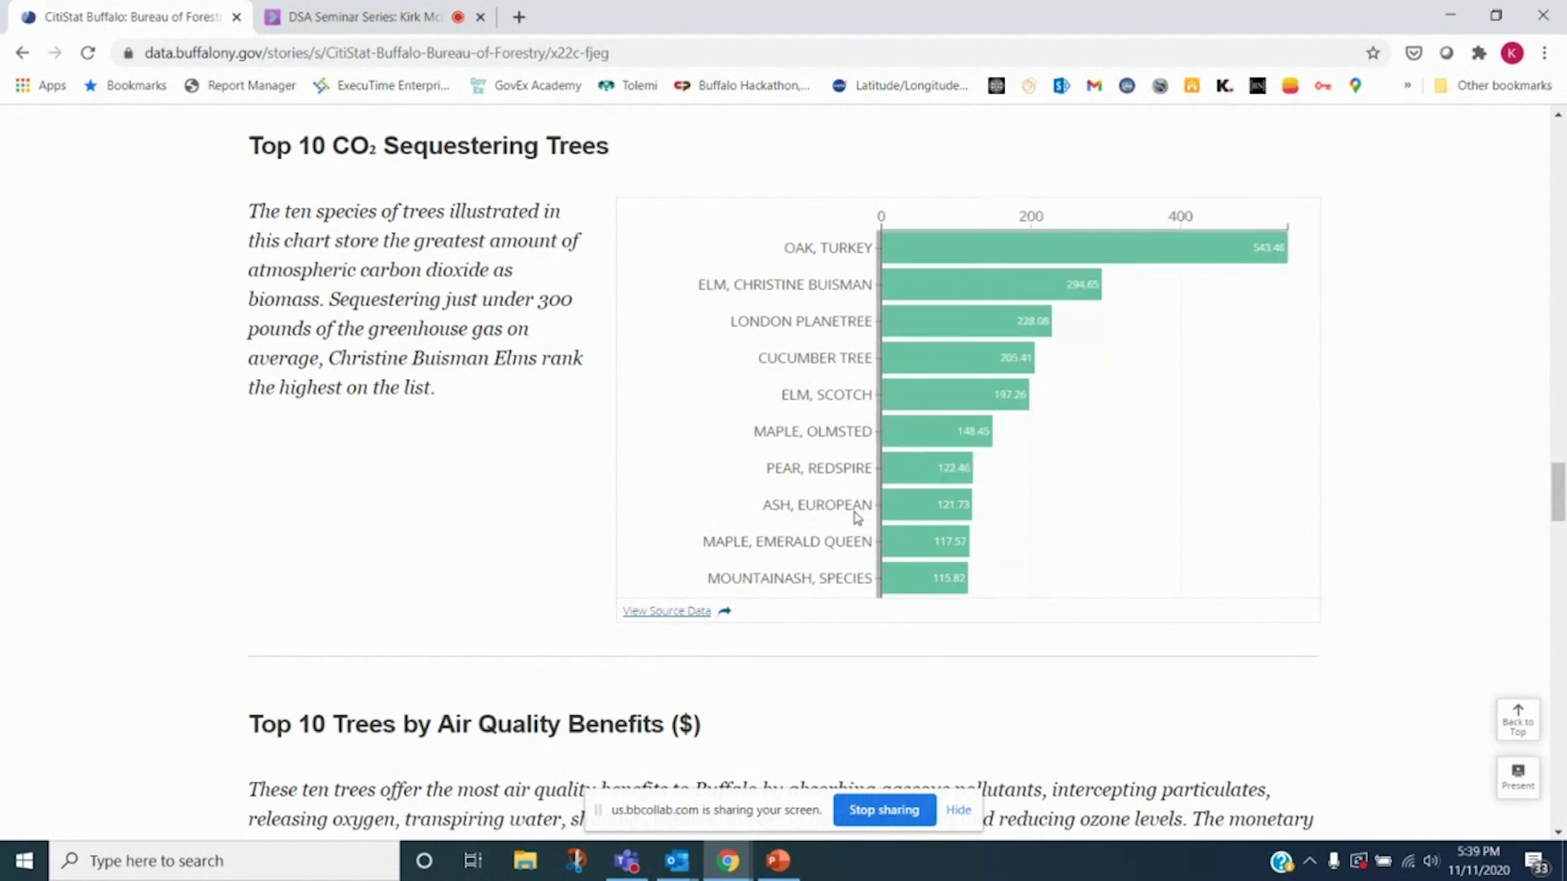
Review the Top 10 Trees by Air Quality Benefits chart and the Yearly Ecological Benefits by District chart
scroll(801, 349, down, 8)
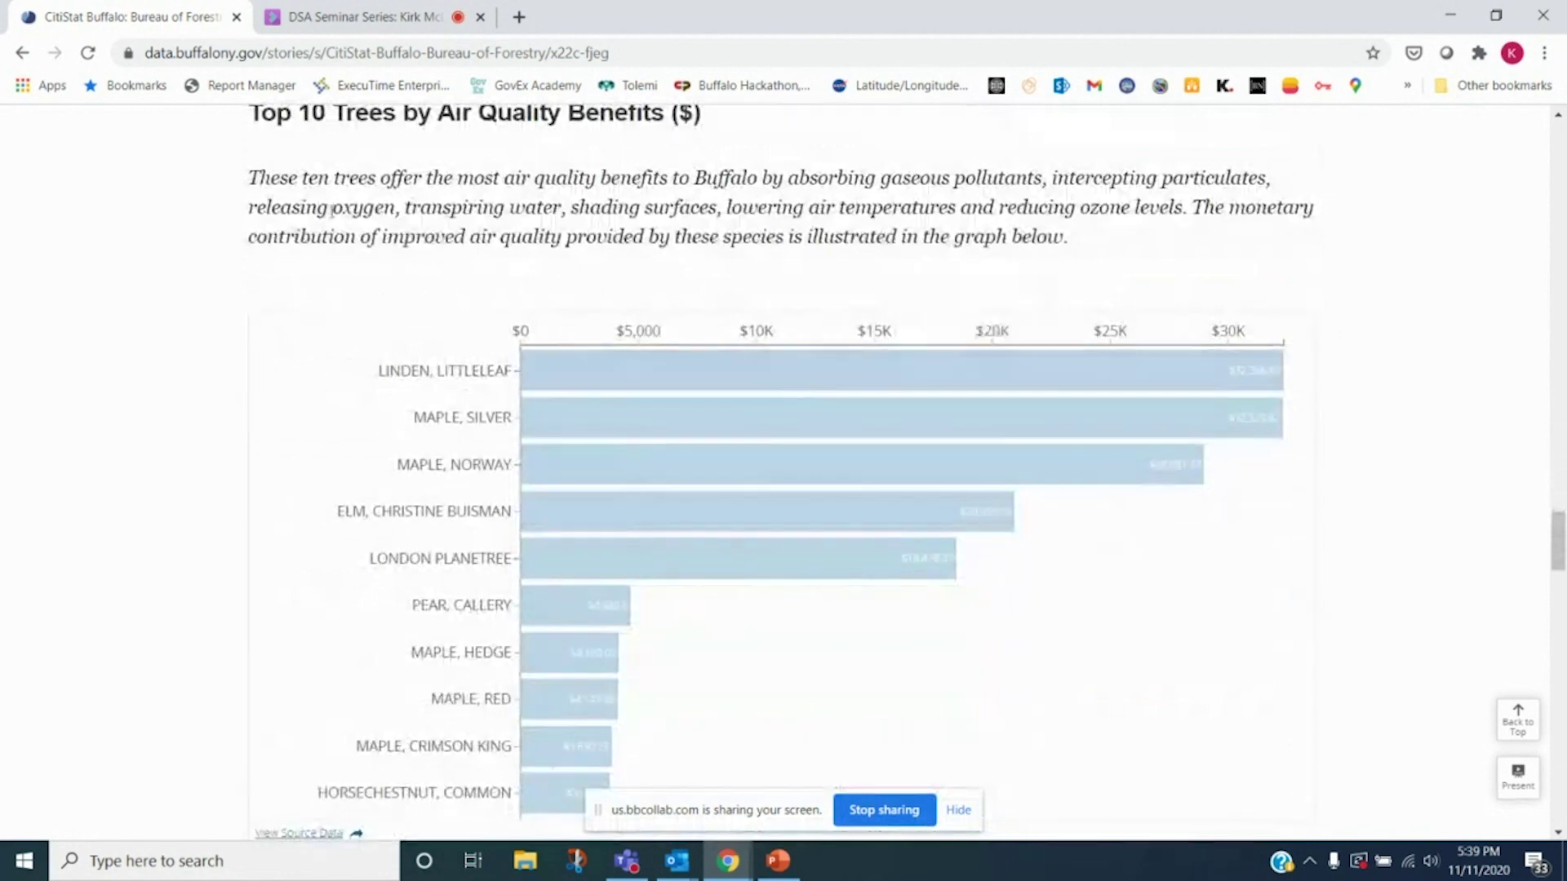
scroll(816, 367, up, 3)
scroll(979, 449, down, 3)
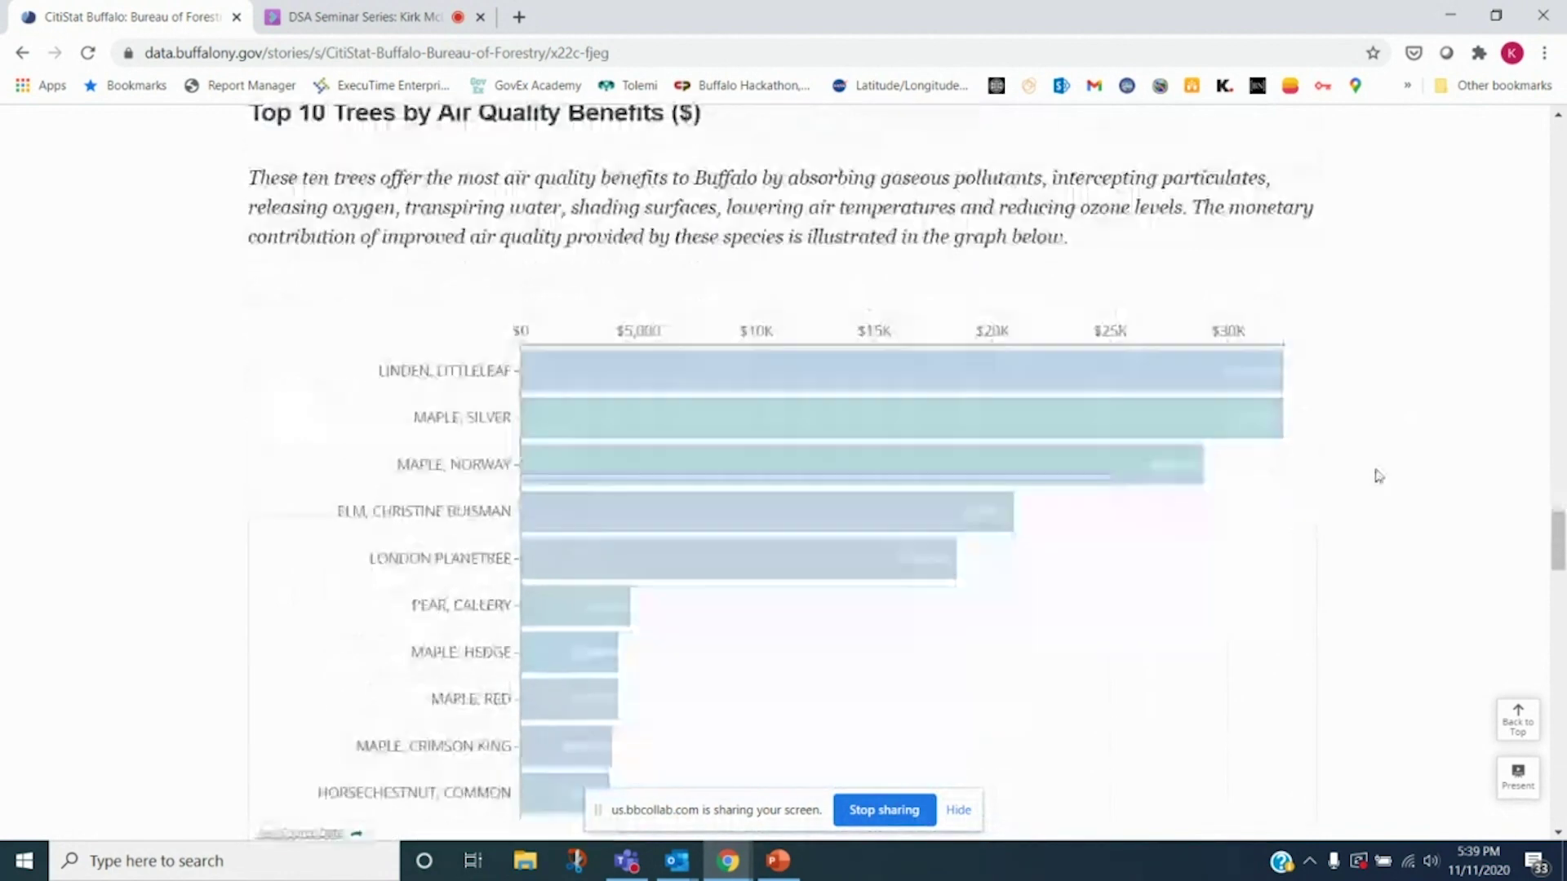
scroll(1347, 527, down, 10)
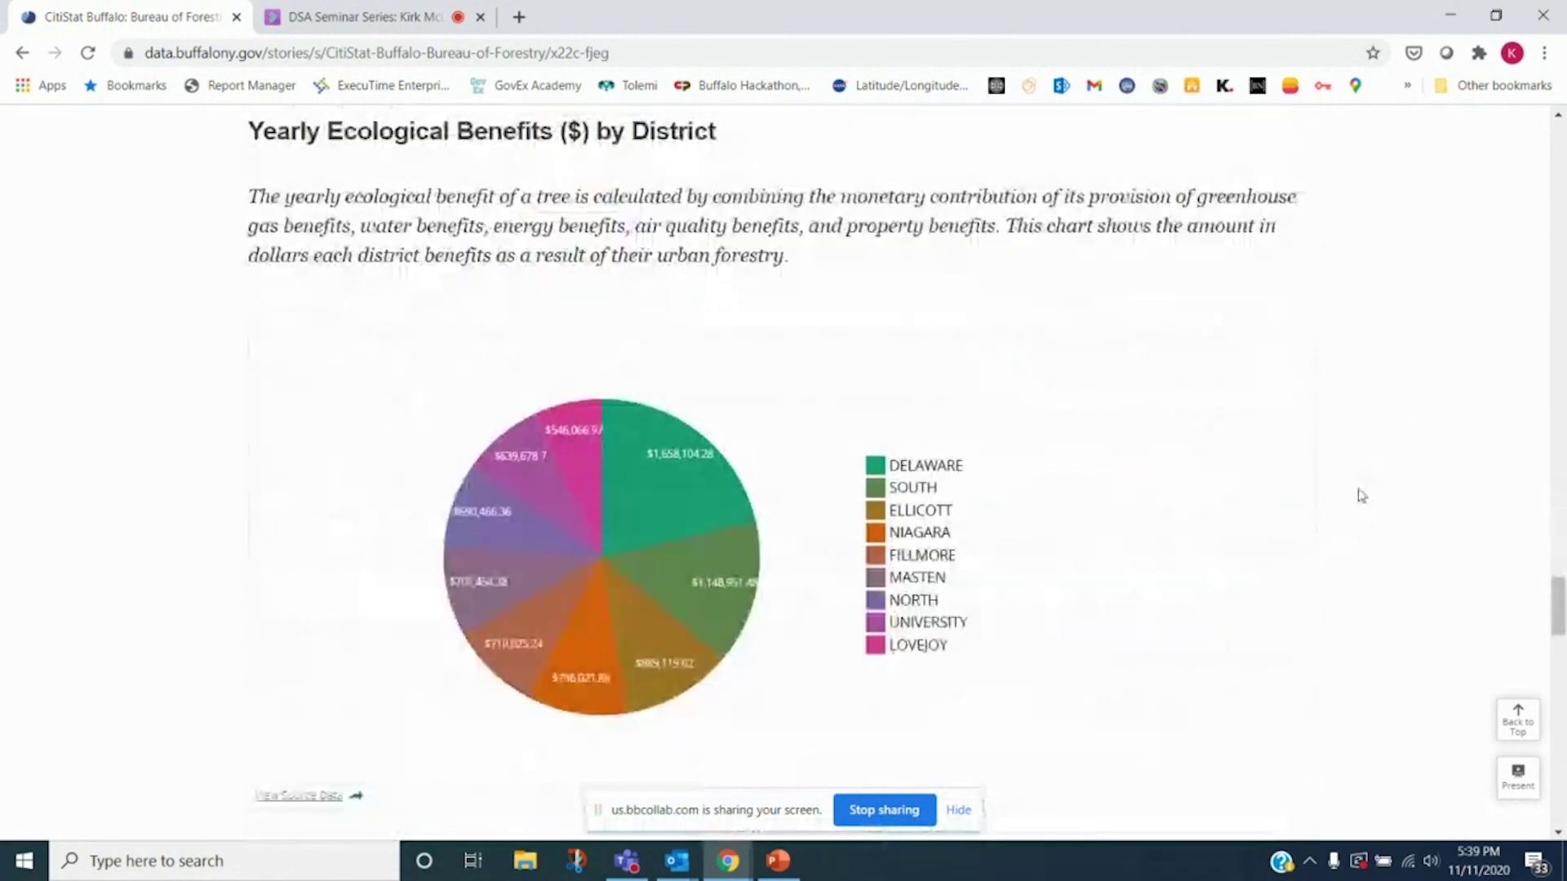
Check the council district breakdown for Delaware Av in the Buffalo Streets With the Highest Number of Trees chart
scroll(1356, 501, down, 9)
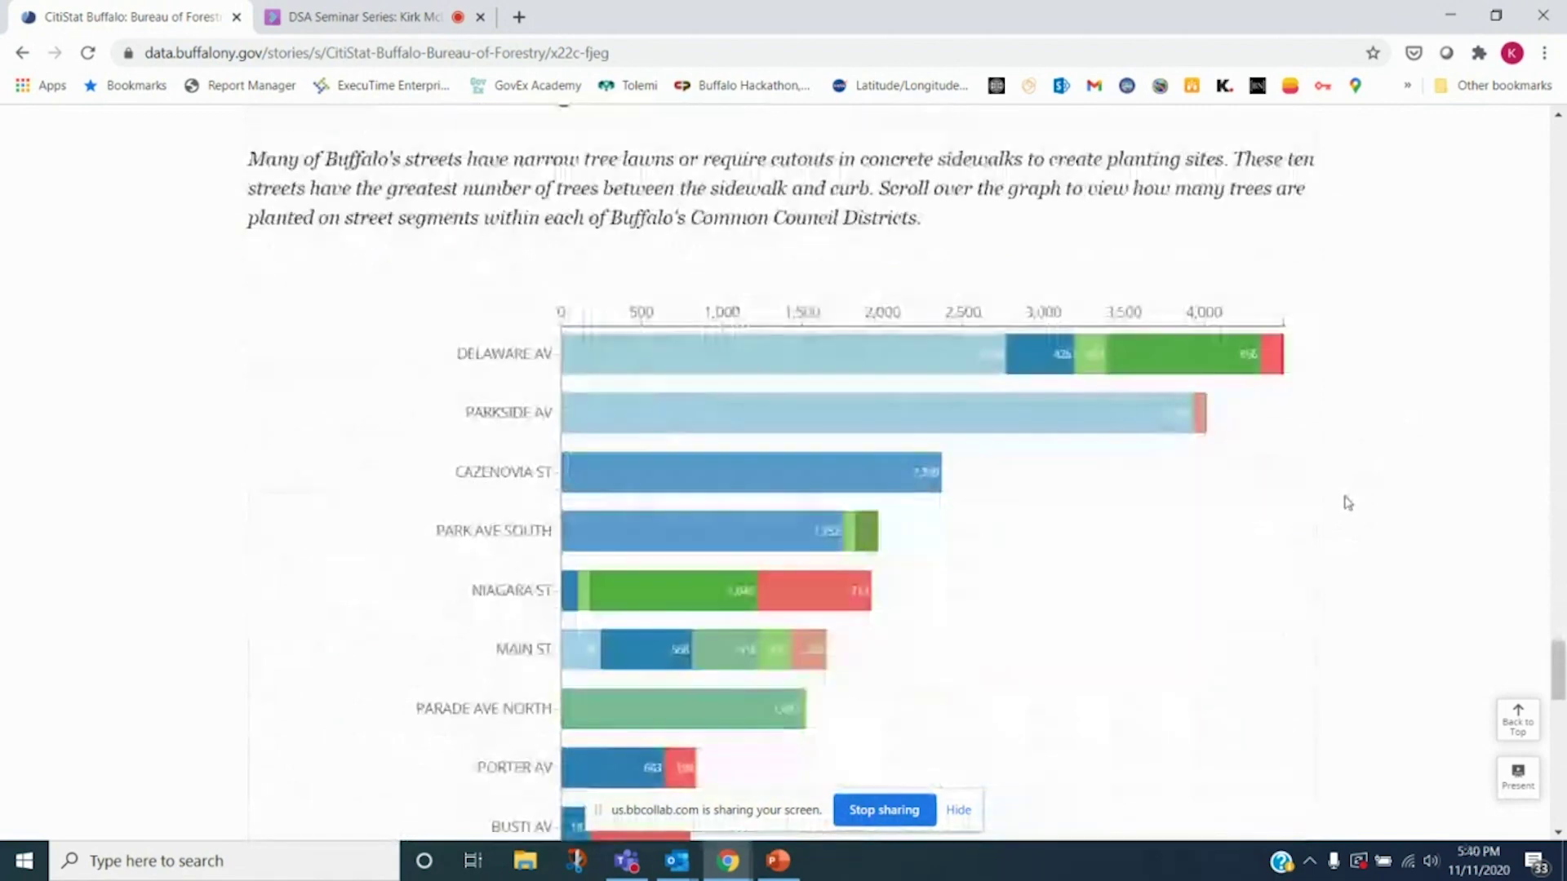
scroll(1348, 503, up, 1)
mouse_move(523, 461)
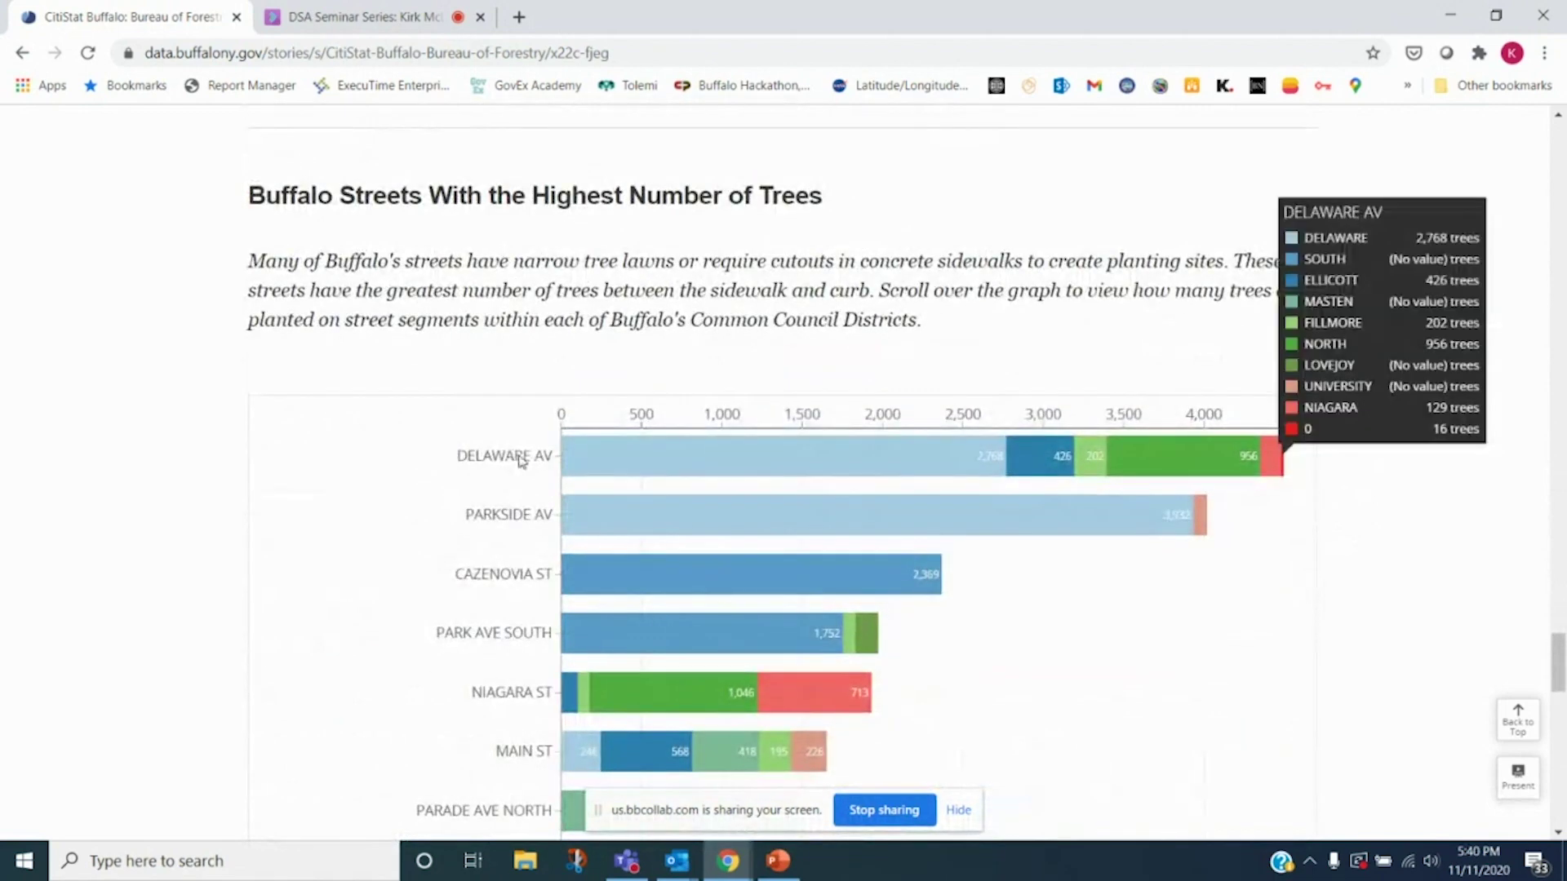
Examine the Tree Distribution in Olmsted Parks charts, including the park slices of the pie chart
scroll(520, 462, down, 7)
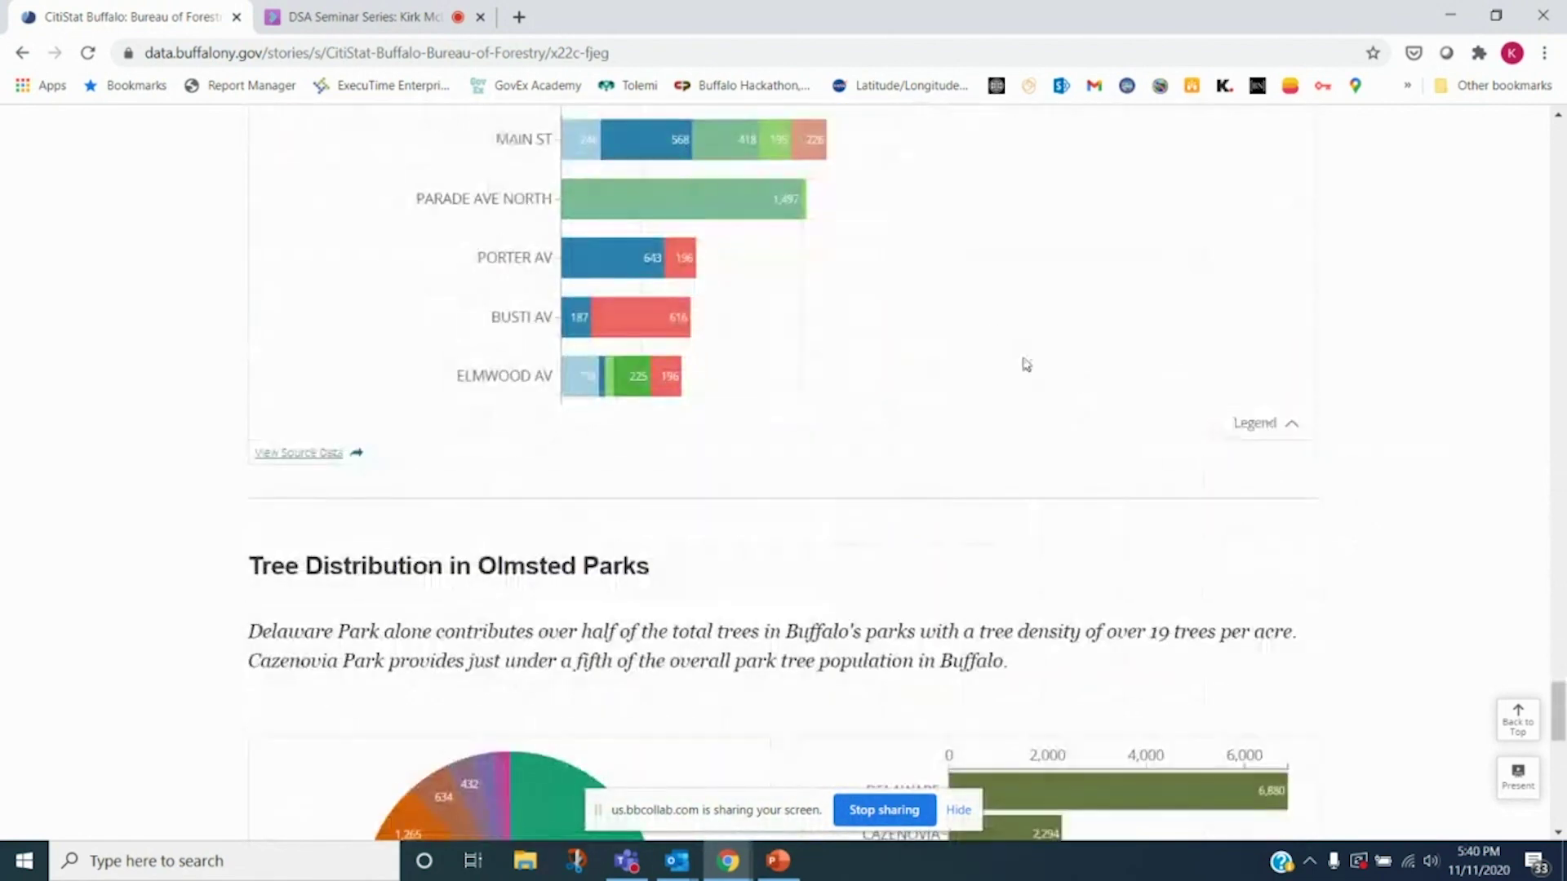
scroll(1375, 655, down, 6)
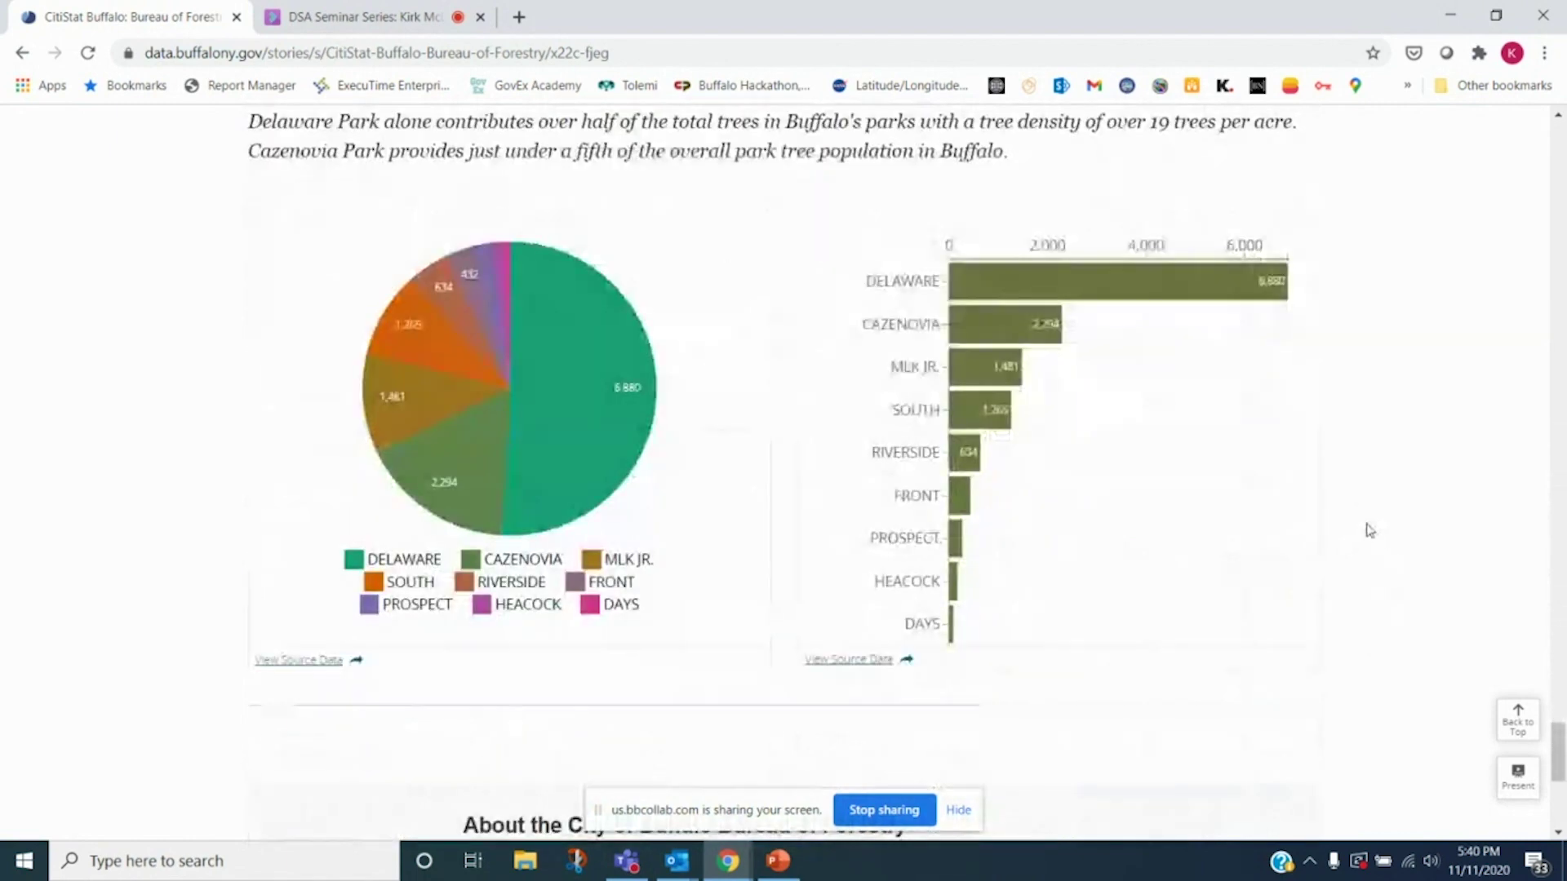
mouse_move(546, 306)
scroll(572, 370, up, 1)
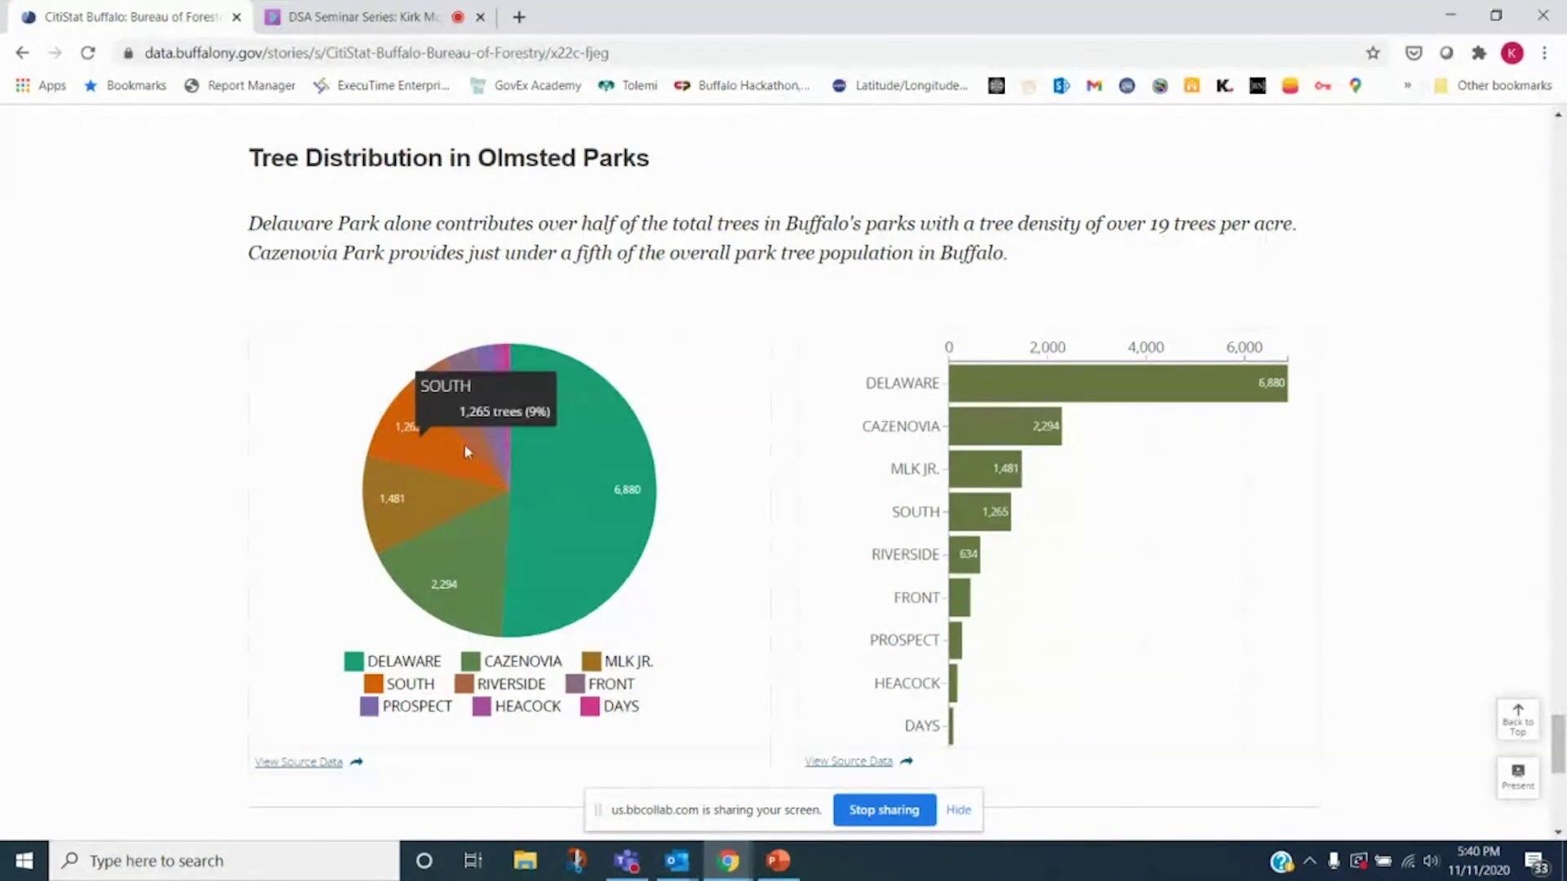
scroll(1358, 444, down, 1)
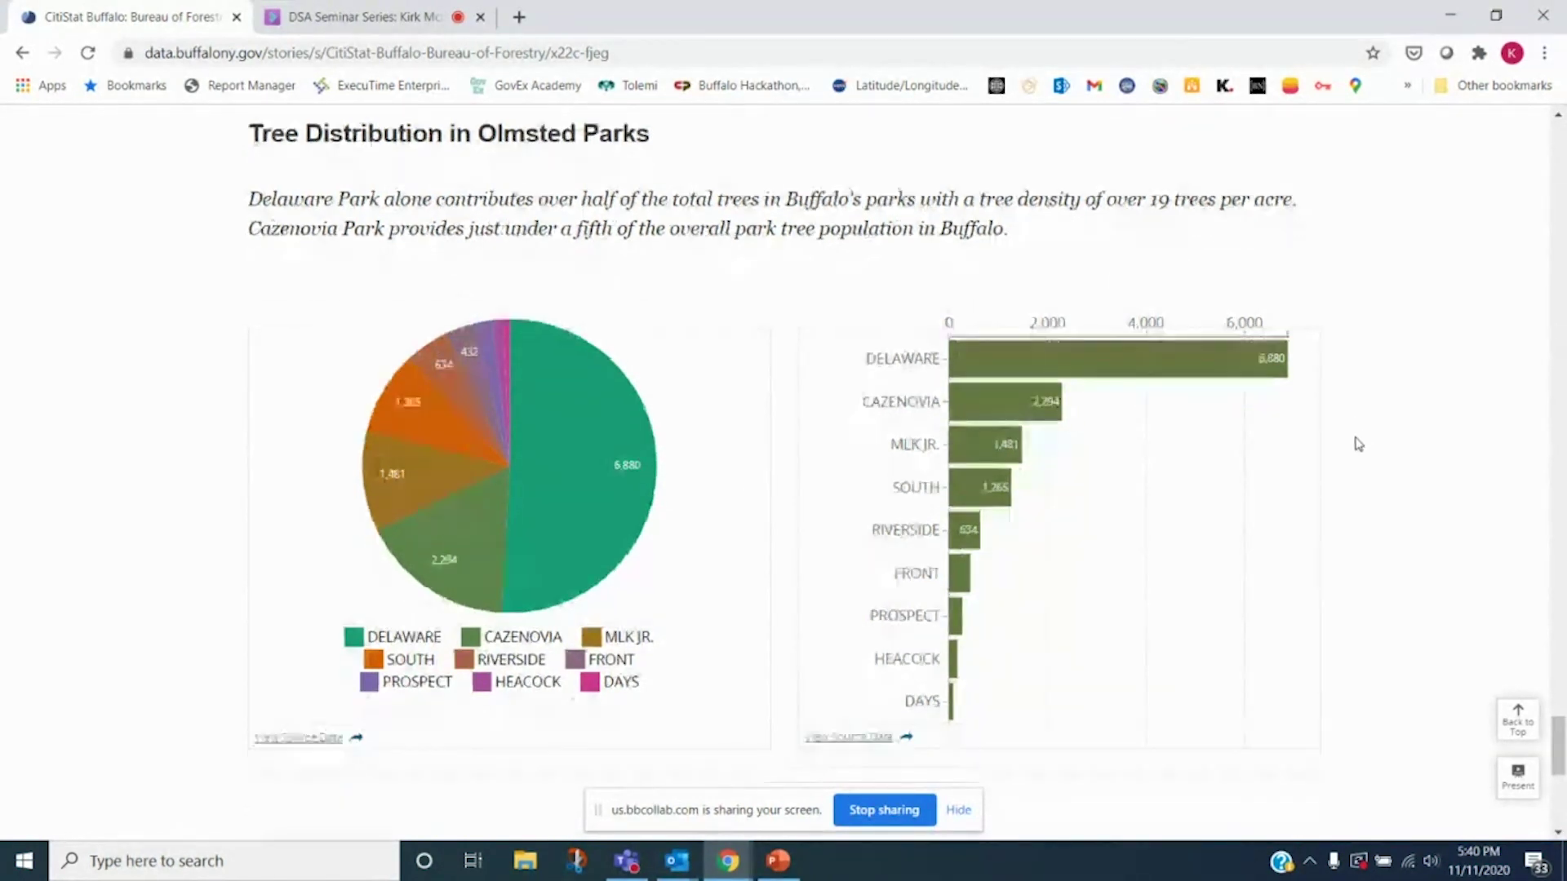
Leave the Bureau of Forestry story for the portal's home page and open the All Data catalog
scroll(1358, 444, down, 6)
scroll(1347, 539, up, 15)
scroll(1445, 573, up, 20)
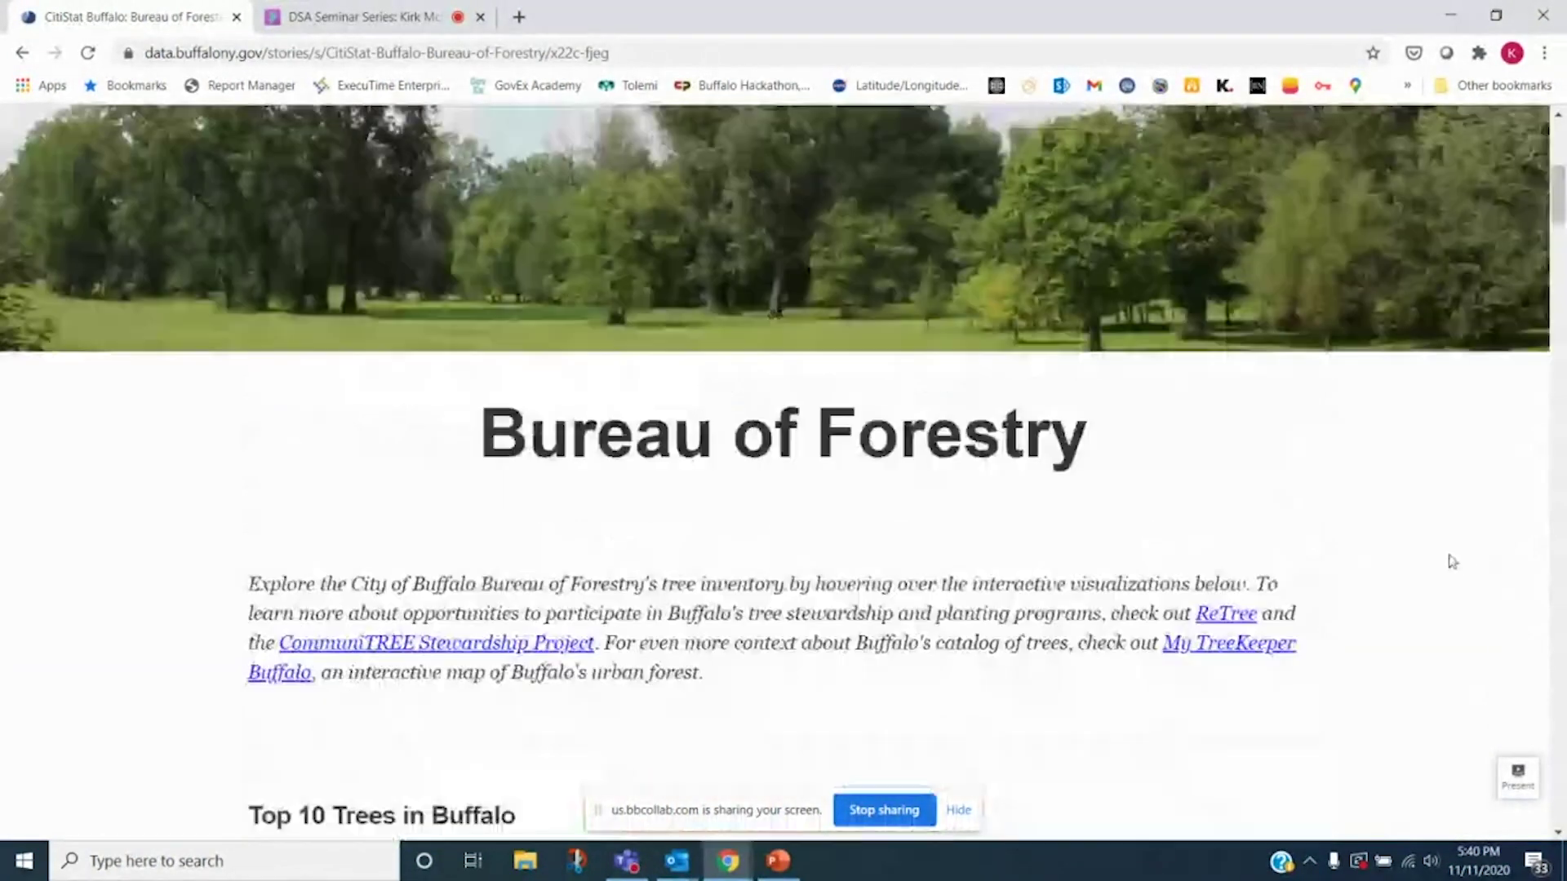
scroll(1453, 562, up, 5)
click(856, 143)
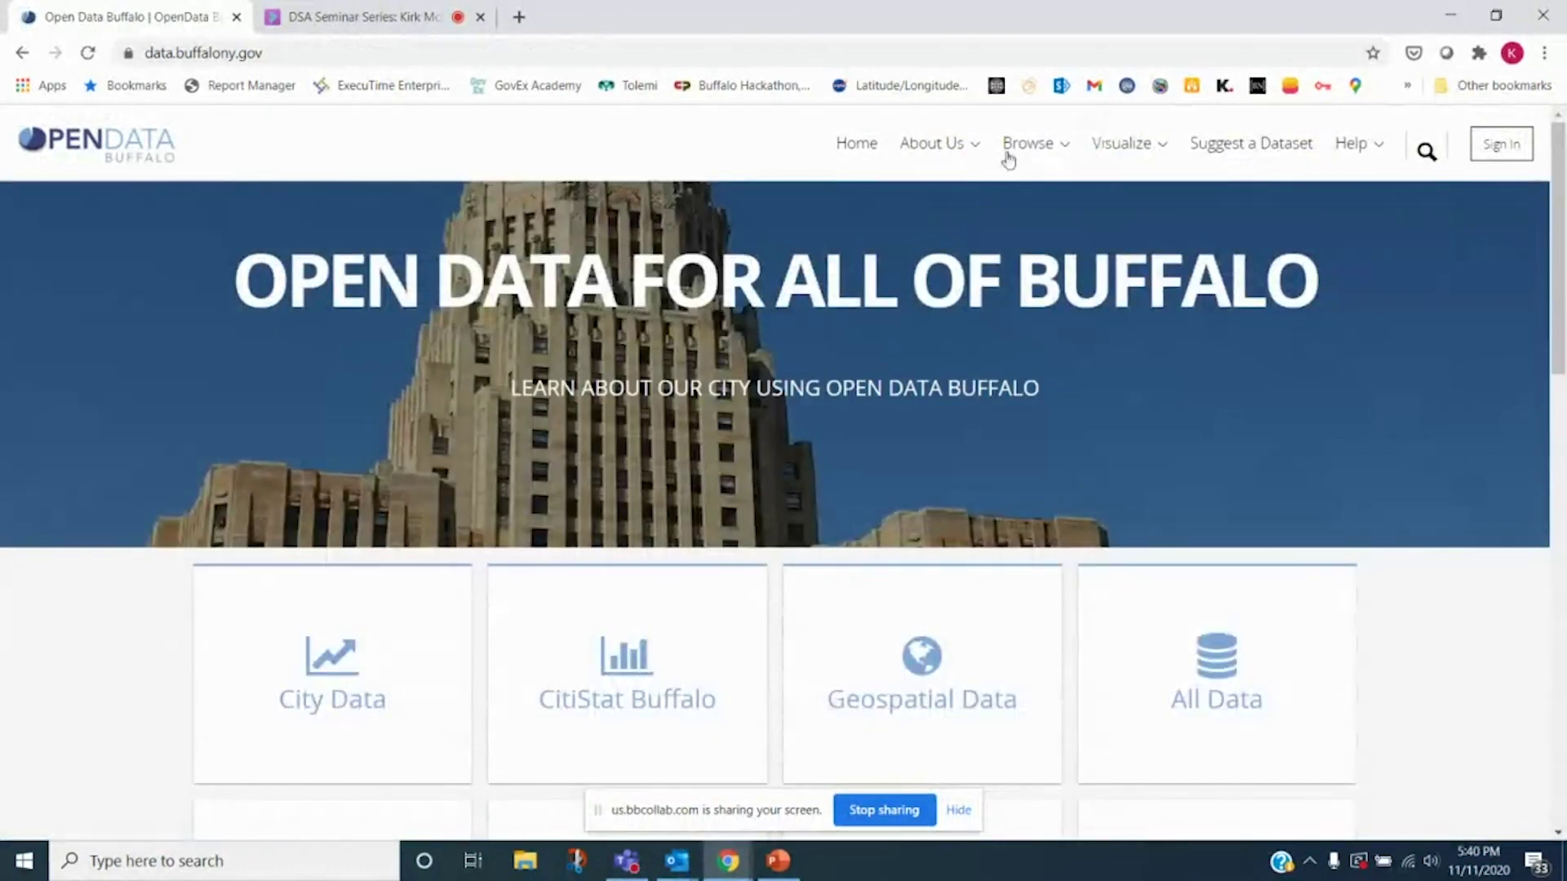
click(962, 147)
click(1030, 145)
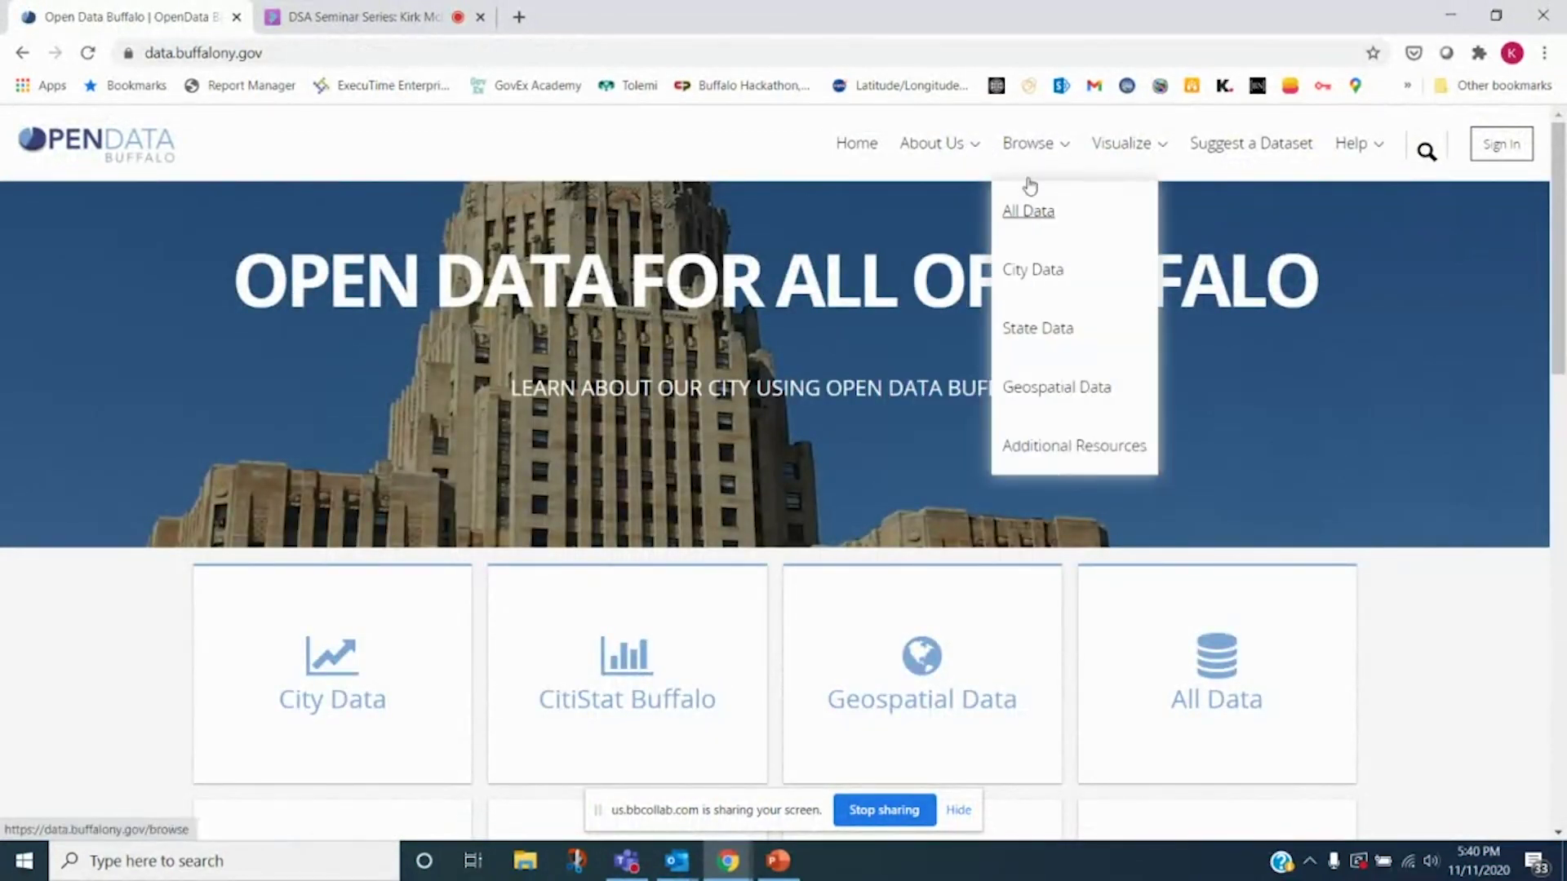
click(1030, 212)
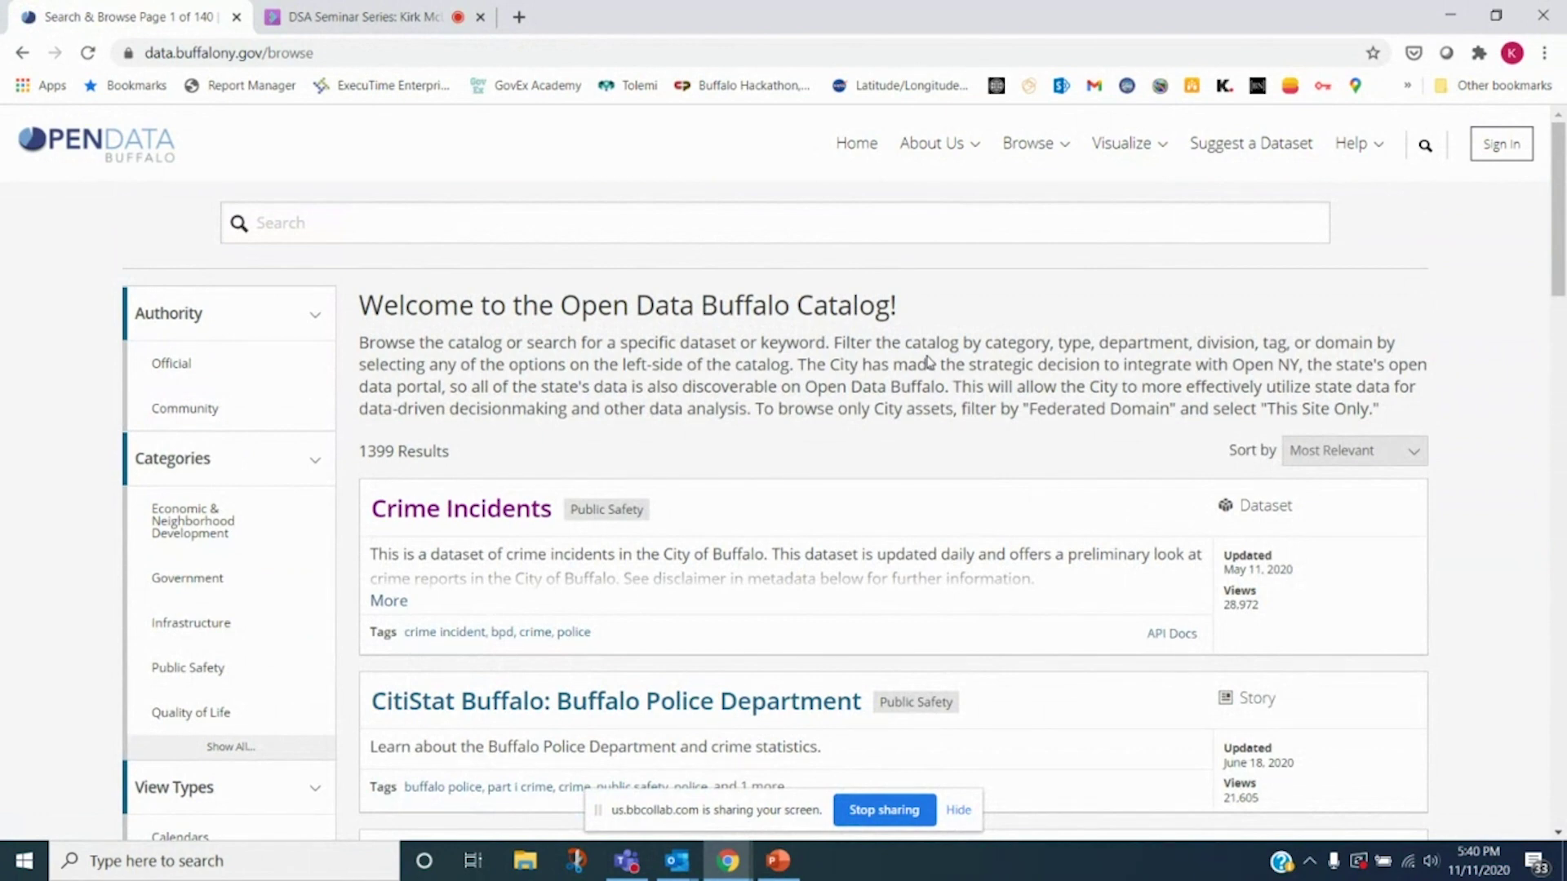
Filter the catalog by the Datasets view type, look through the first page, and go to the second page of results
scroll(477, 250, down, 10)
click(199, 155)
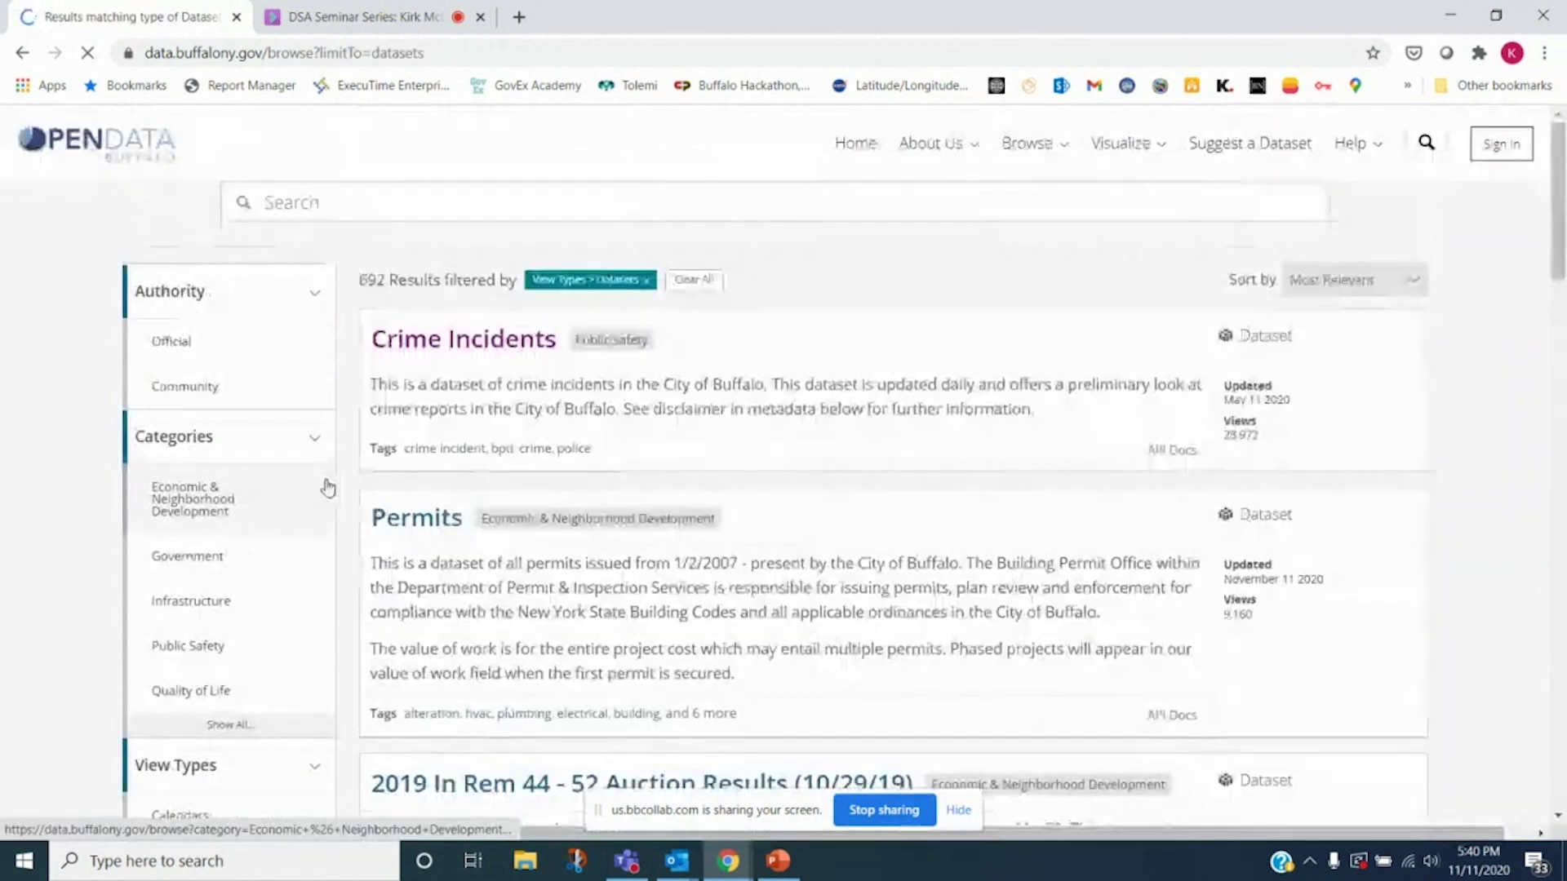
scroll(342, 435, down, 9)
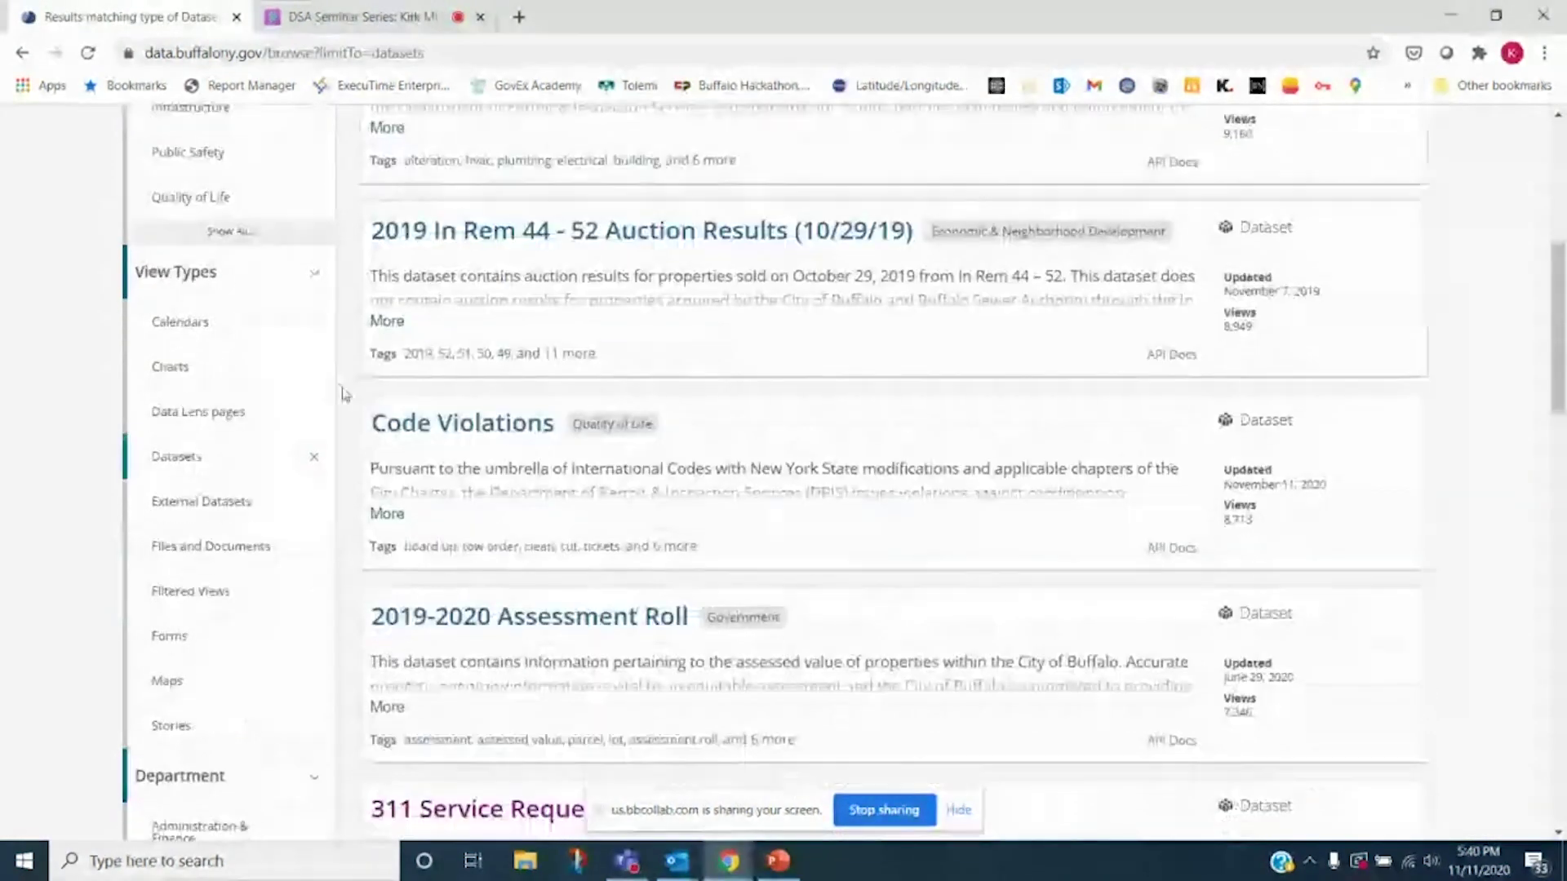
scroll(350, 391, down, 3)
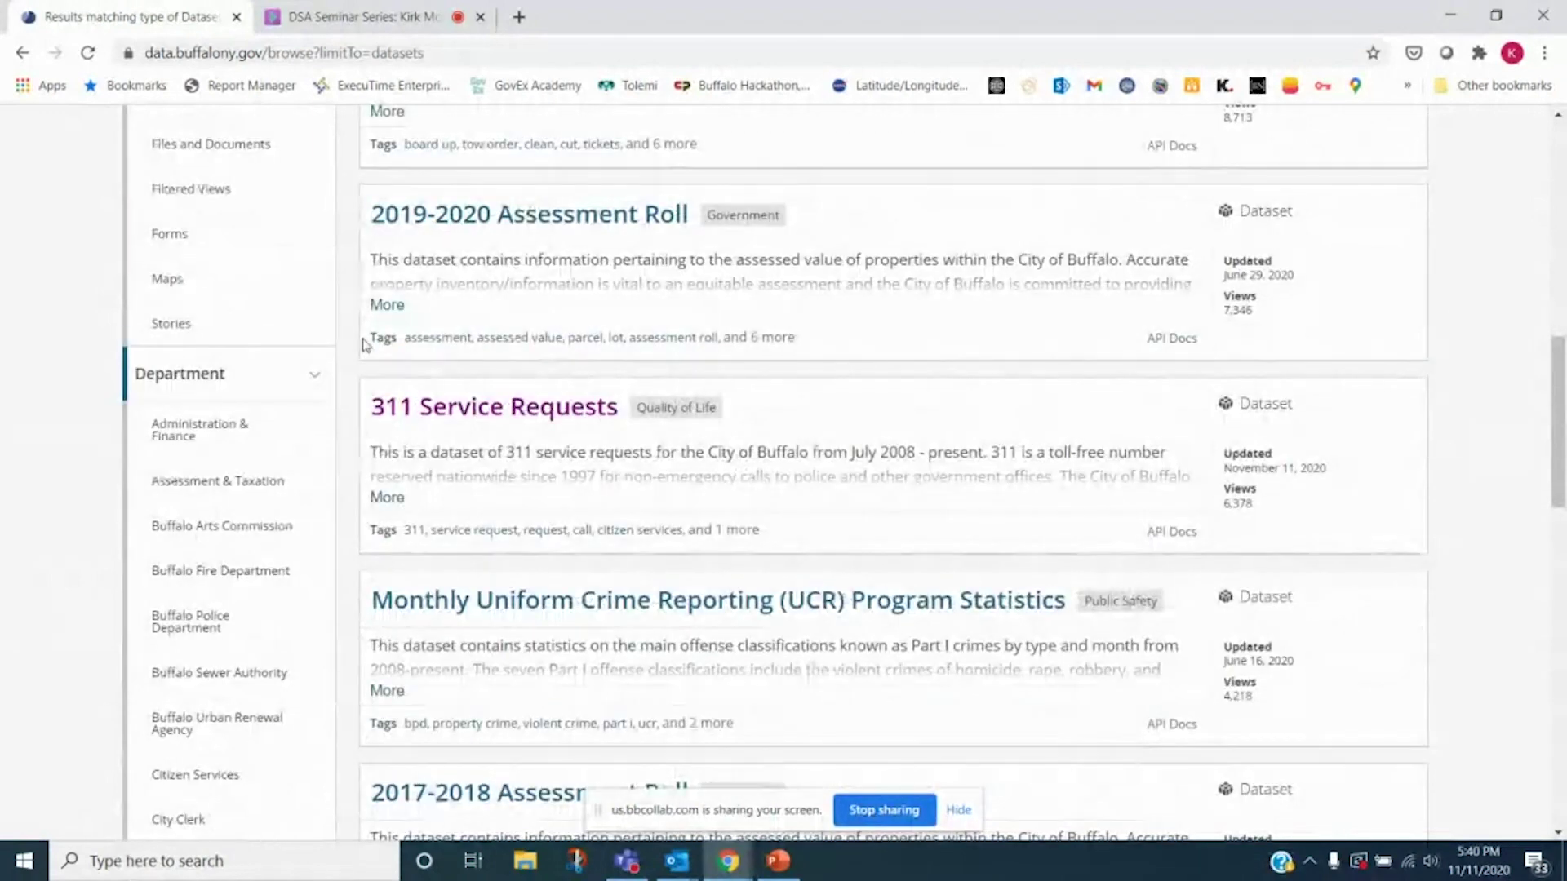
scroll(363, 343, down, 5)
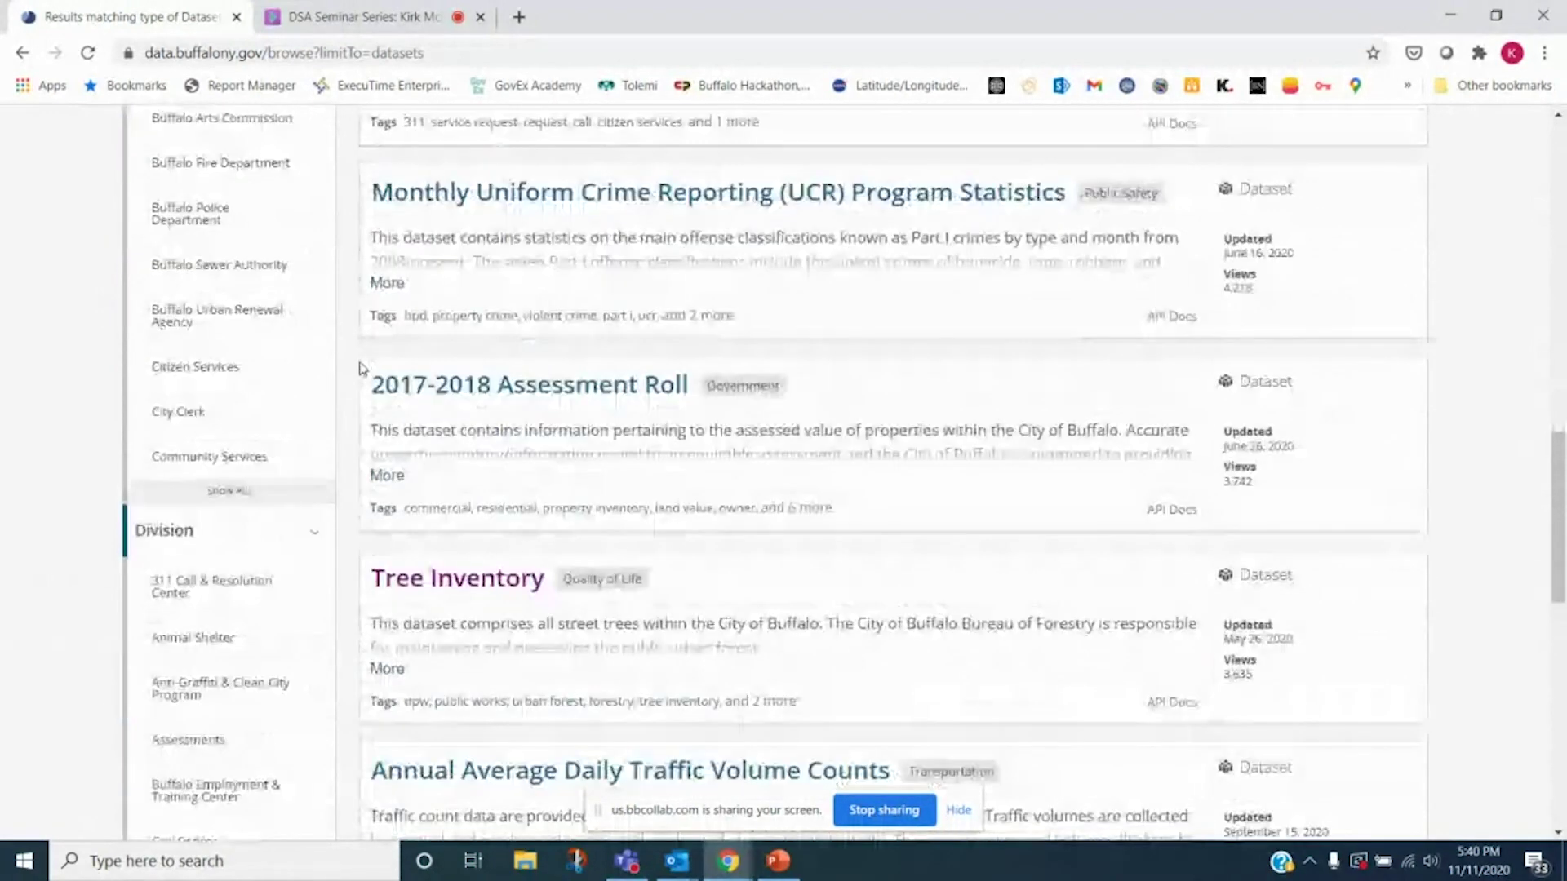
scroll(359, 368, down, 1)
scroll(360, 368, down, 3)
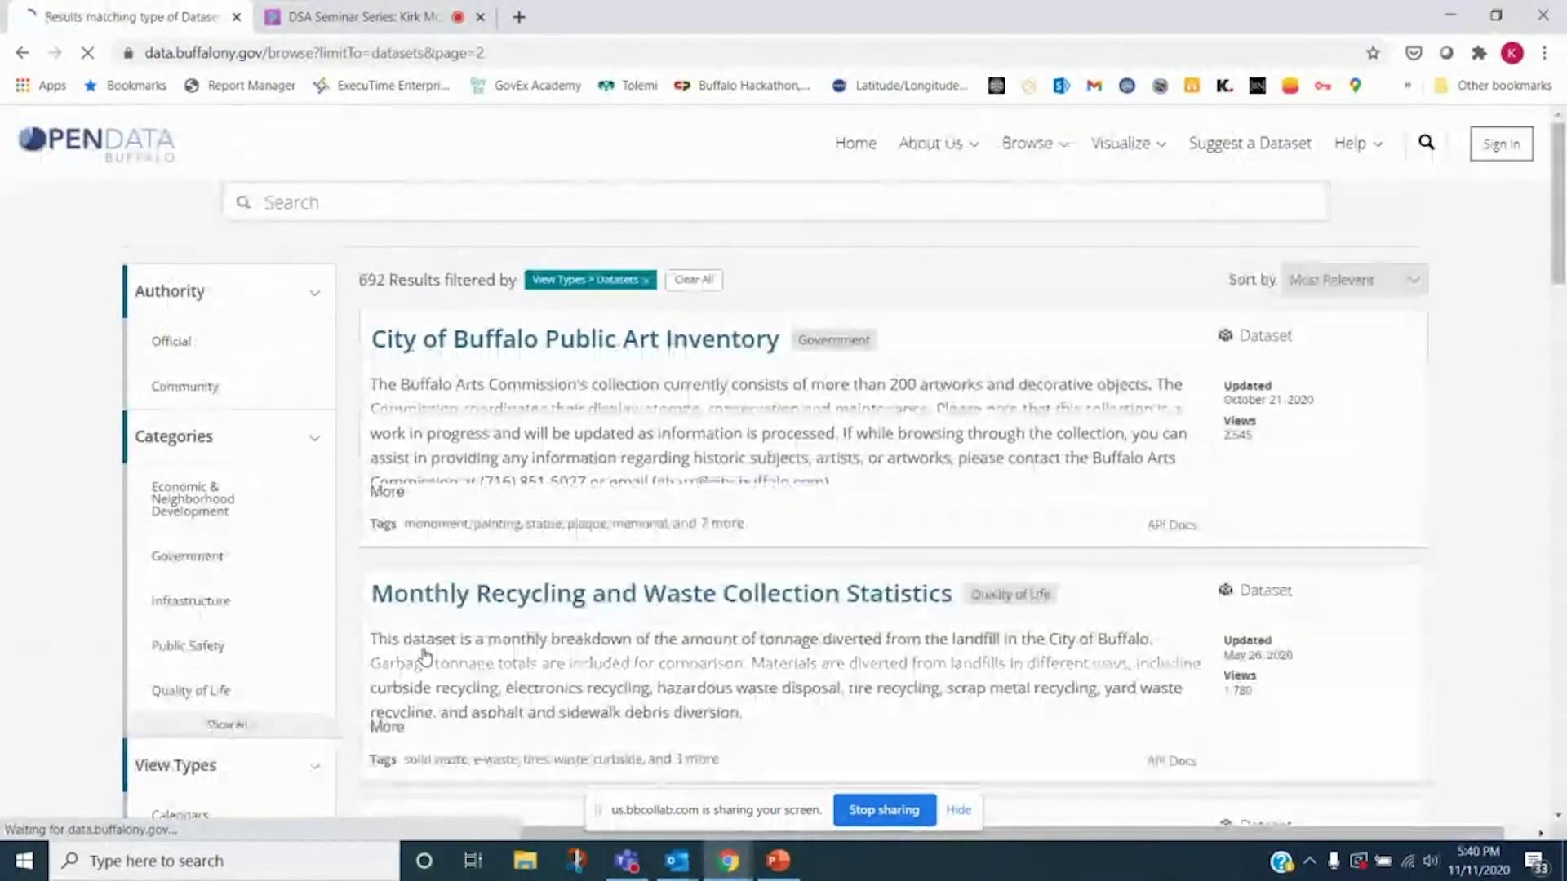
Look through the second page of datasets, including Tows, Rental Registry, Housing Court Cases and Licensed Contractors
scroll(376, 547, down, 4)
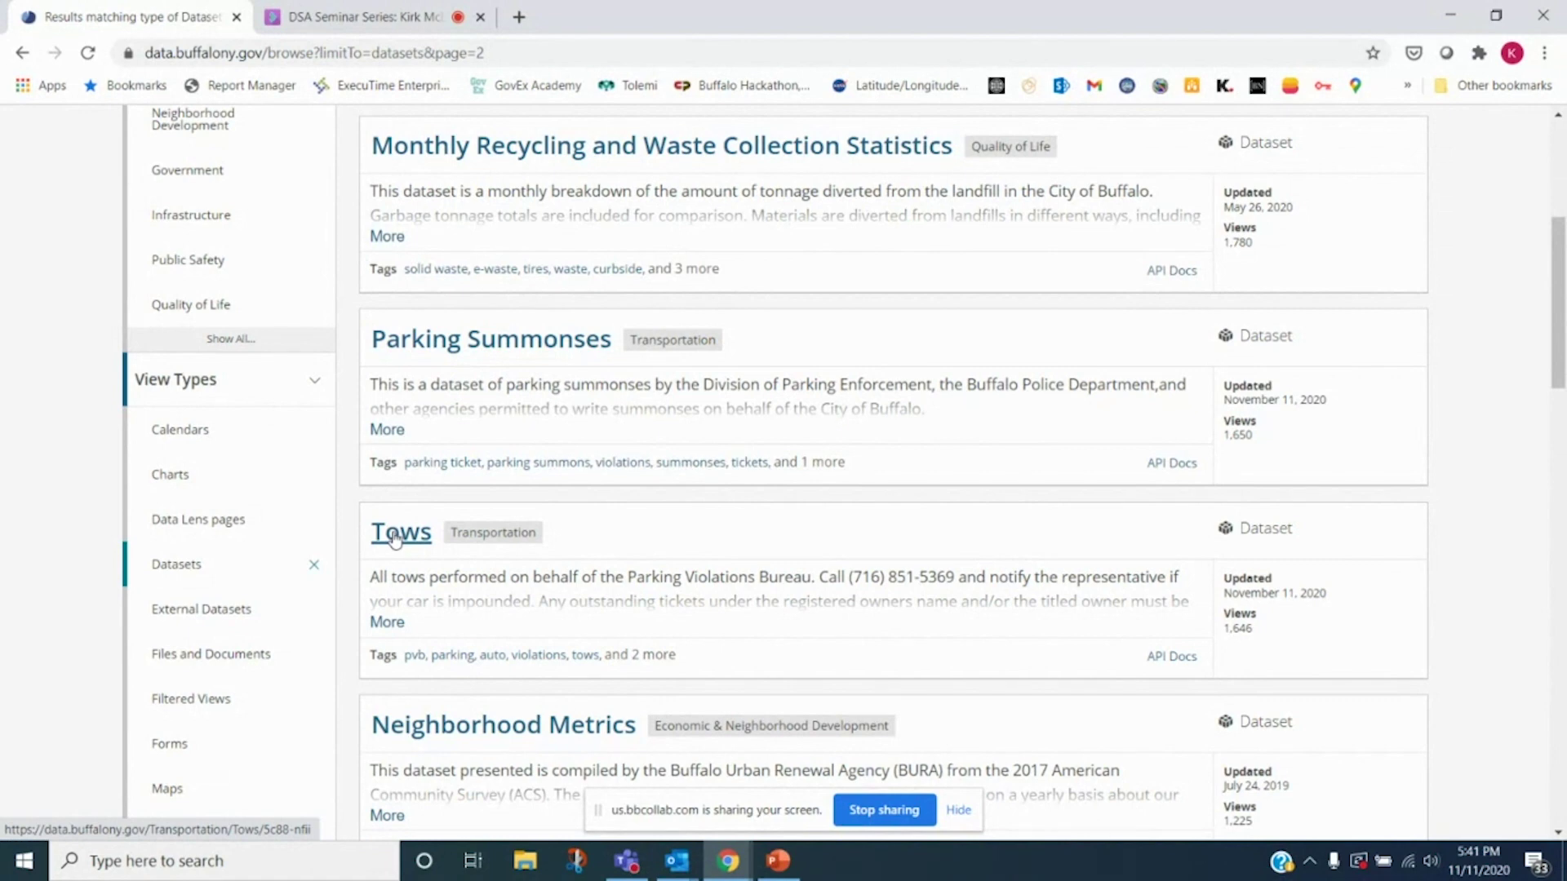
scroll(394, 526, down, 5)
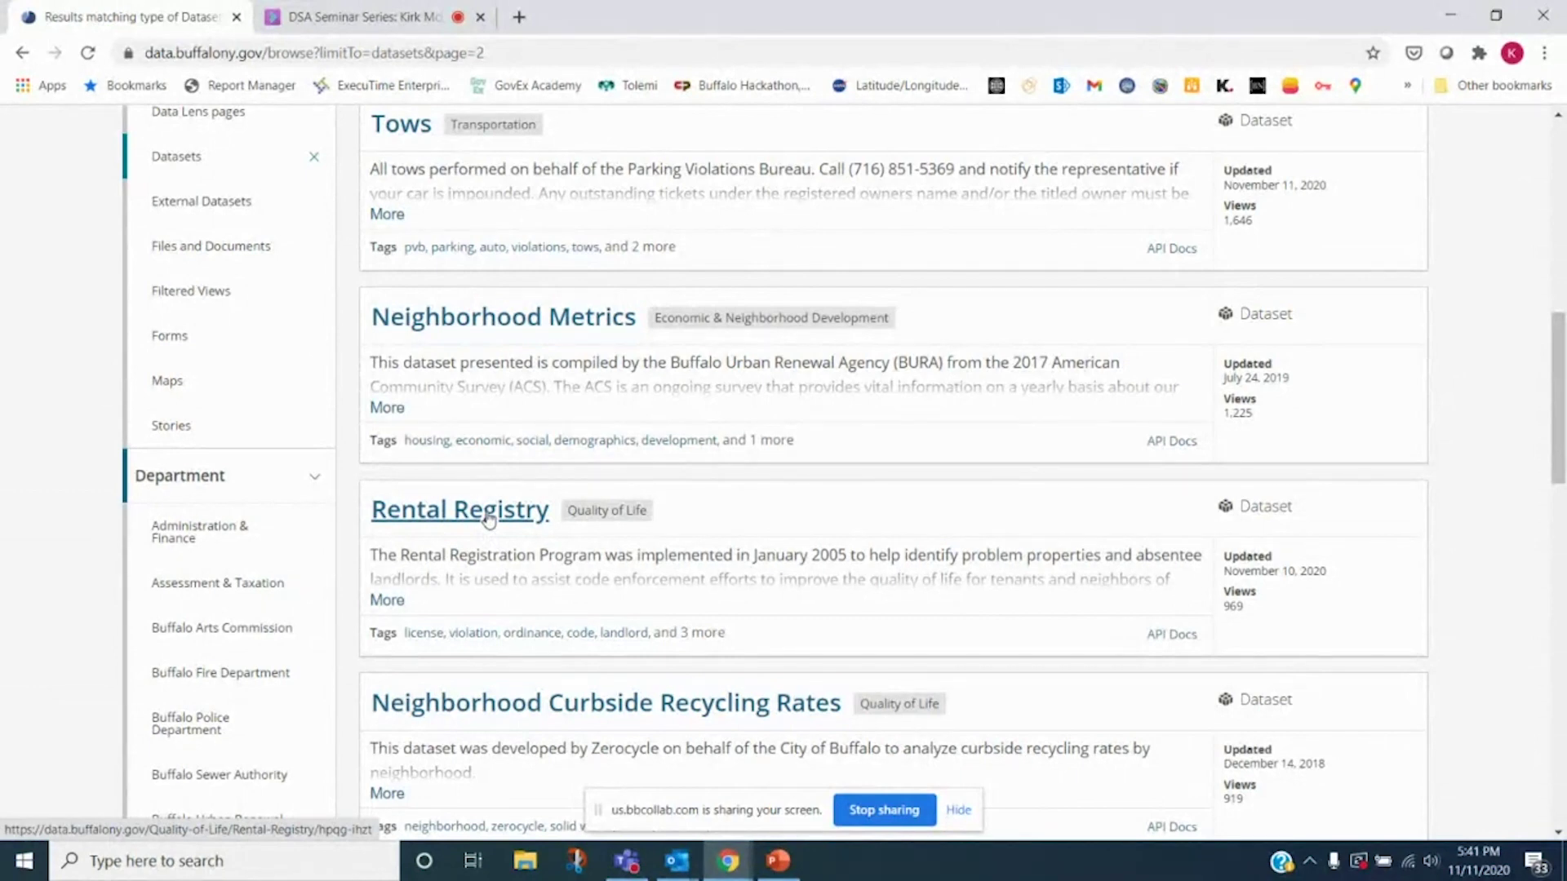
scroll(488, 519, down, 5)
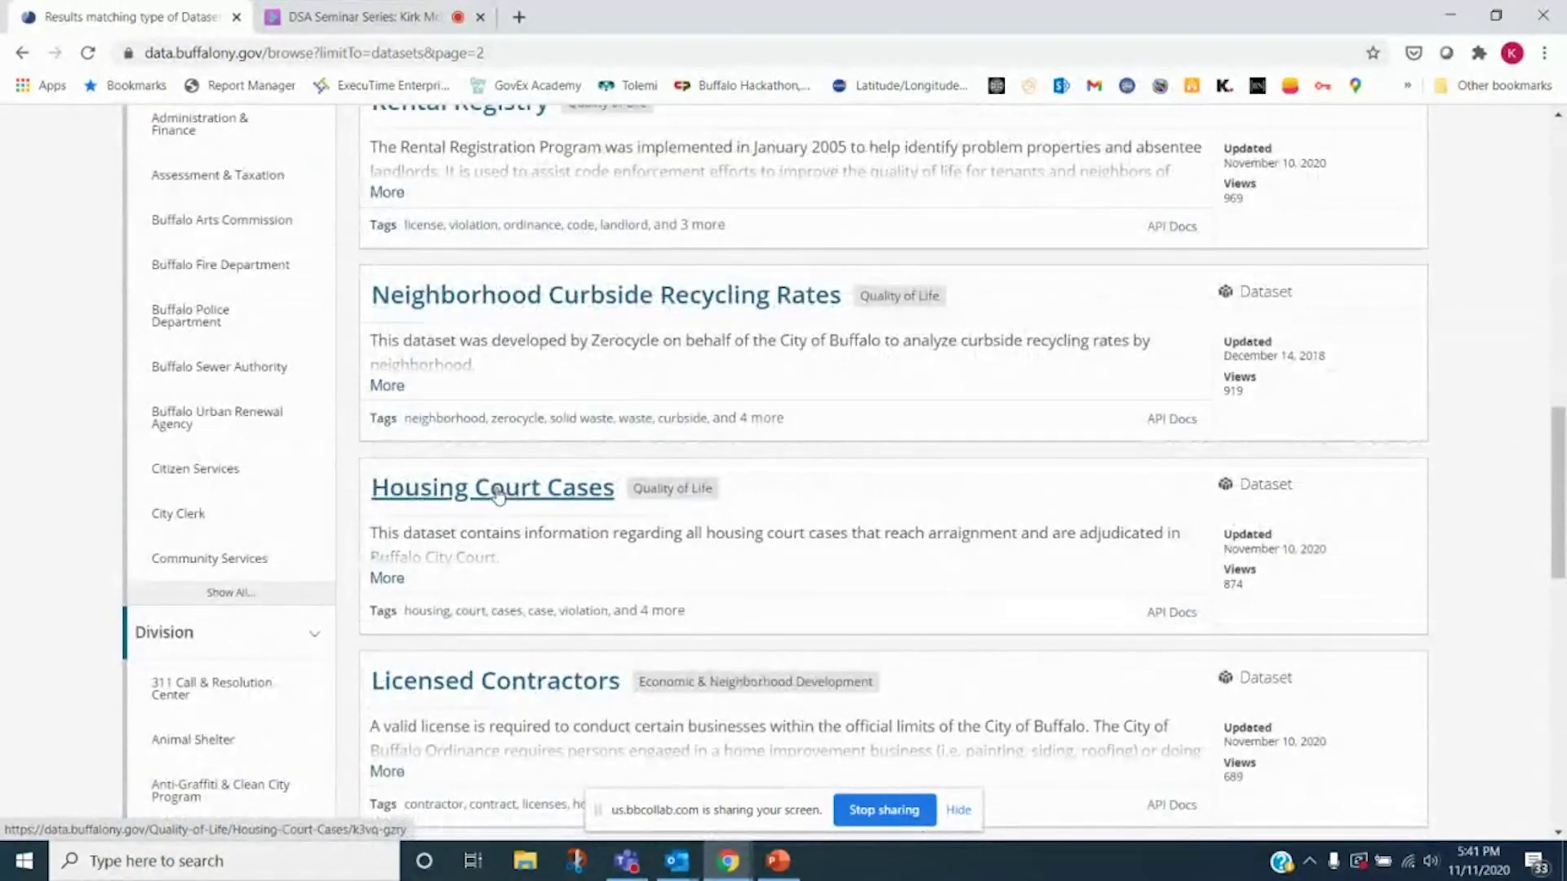
scroll(498, 496, down, 2)
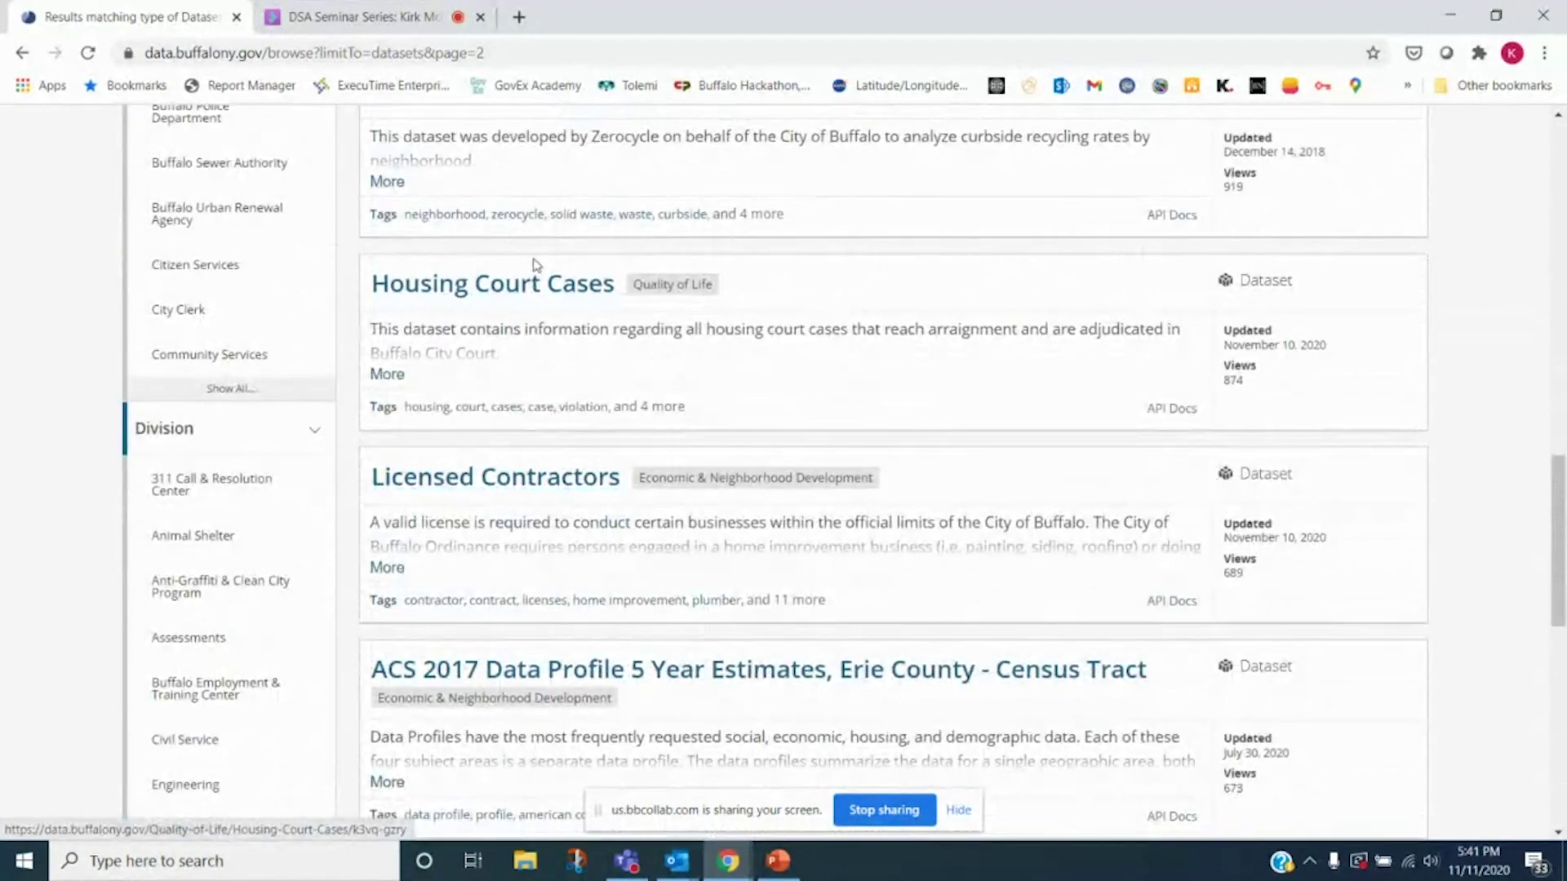
scroll(538, 481, down, 4)
Go to the third page of results and look through its datasets, from Business Licenses to Tax Districts
click(555, 465)
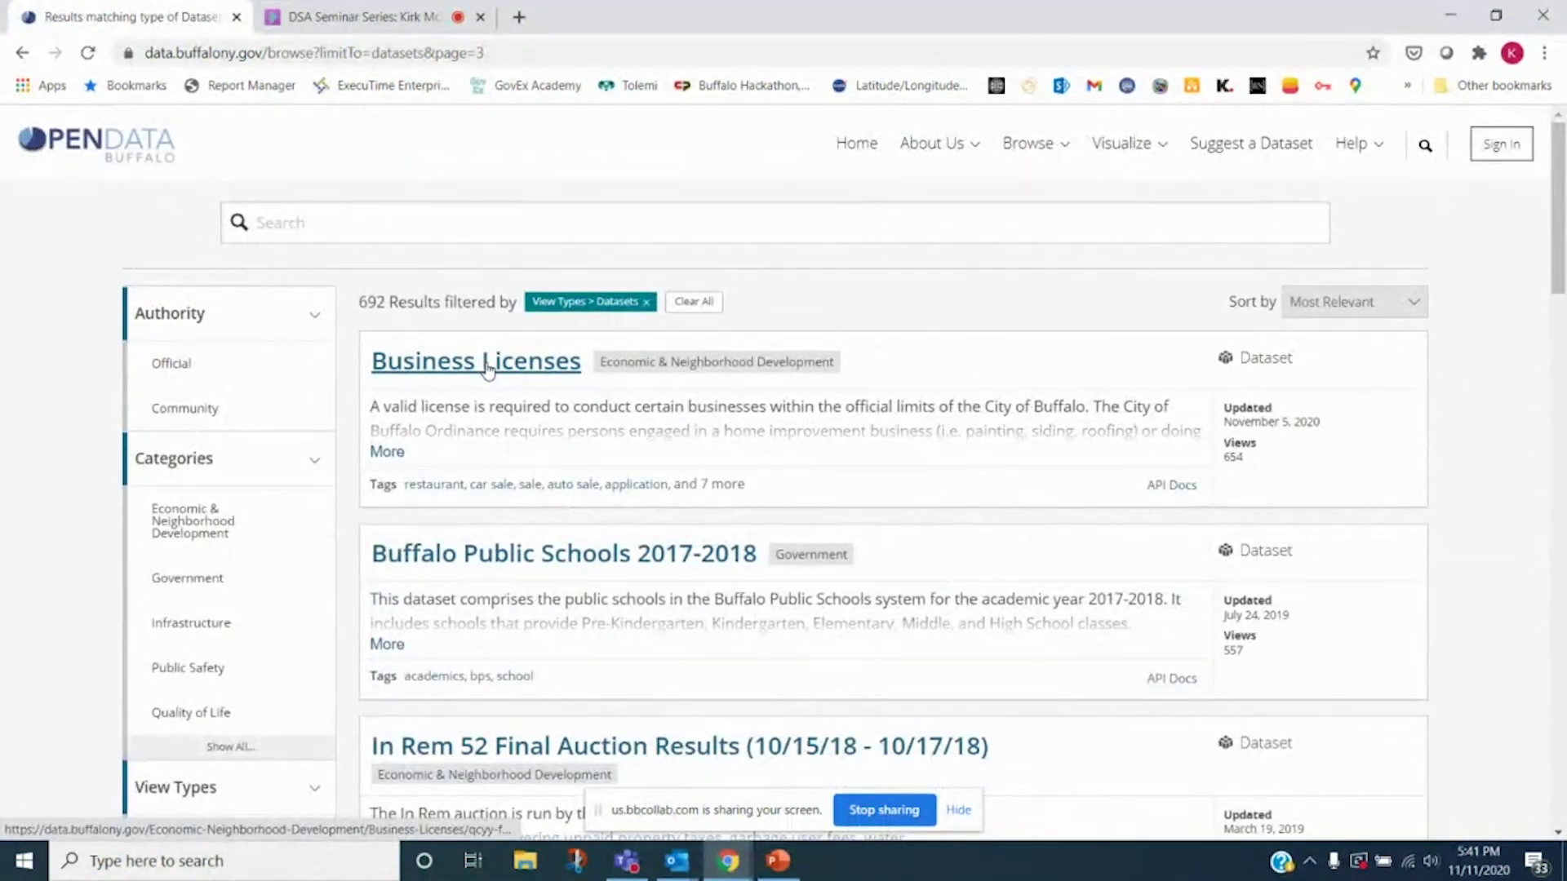
scroll(487, 374, down, 3)
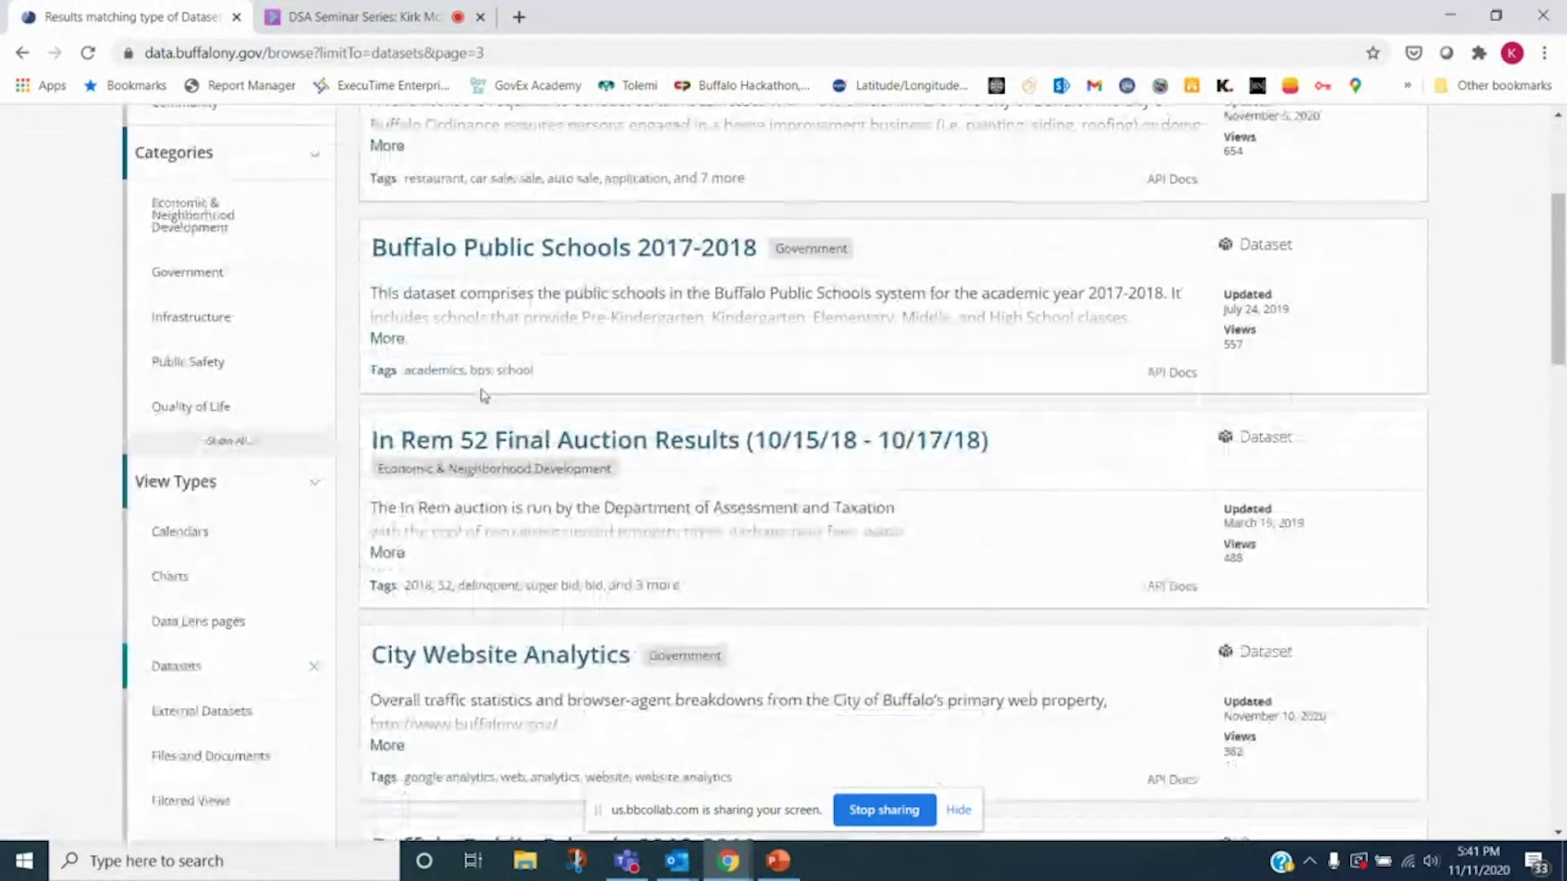
scroll(499, 366, down, 2)
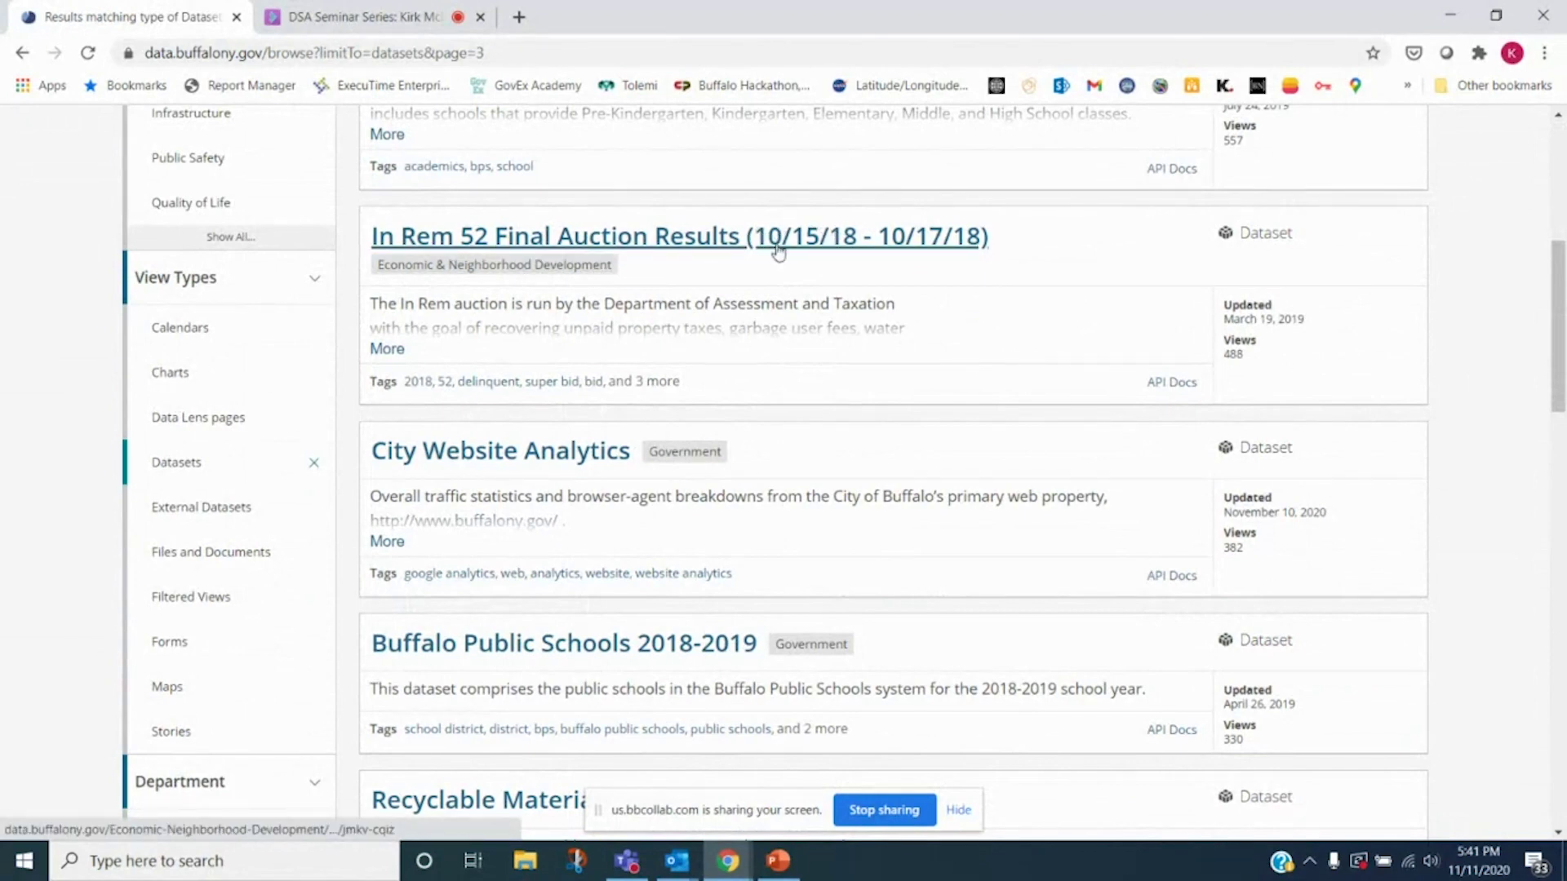
scroll(578, 297, down, 4)
scroll(408, 373, down, 3)
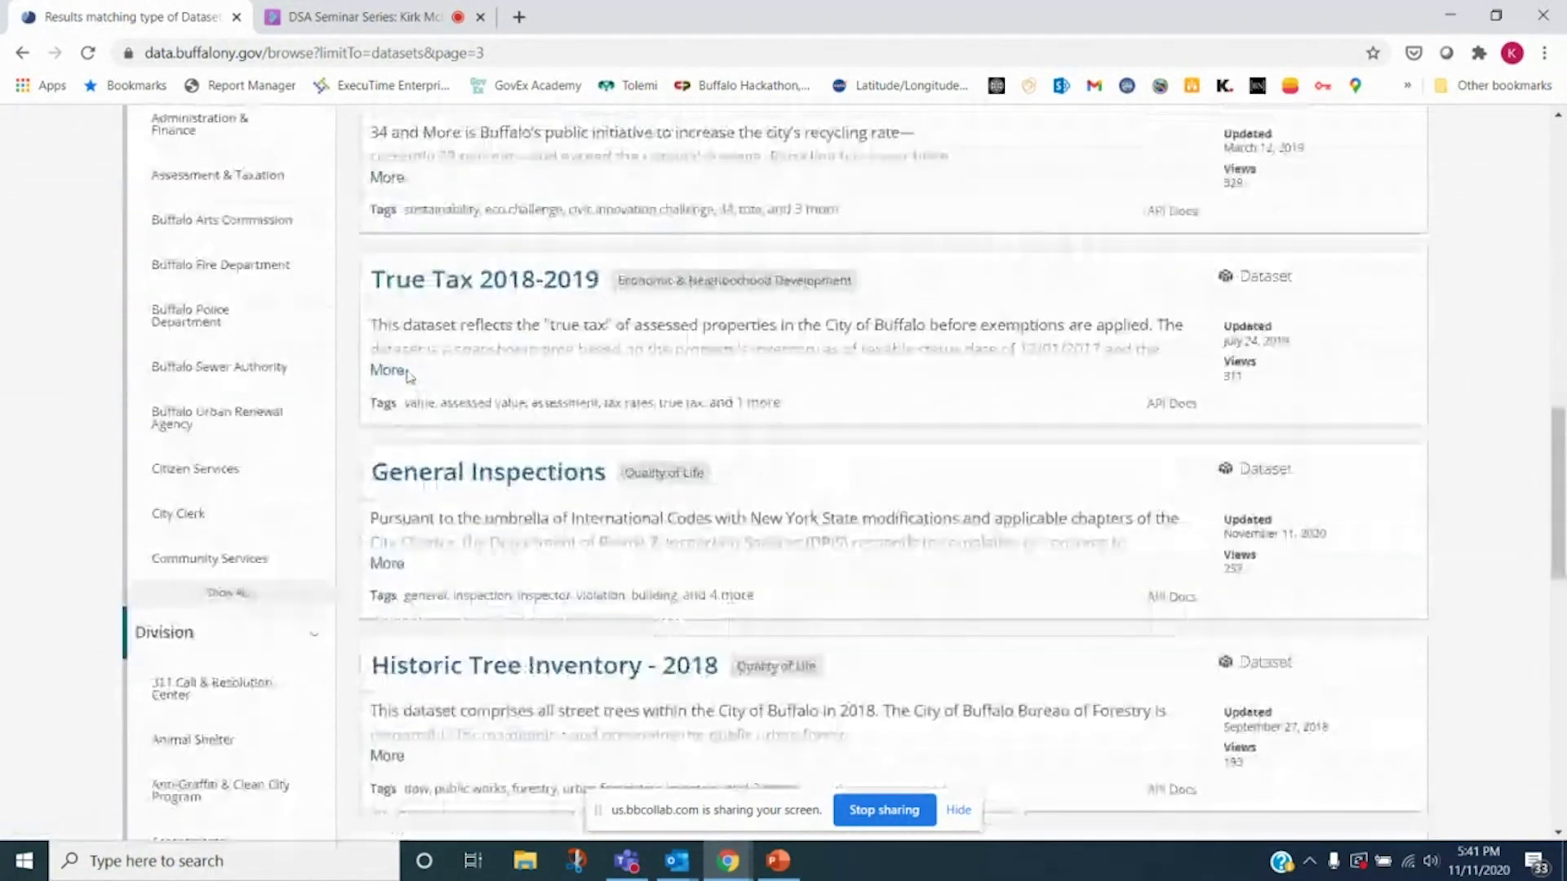
scroll(559, 400, up, 3)
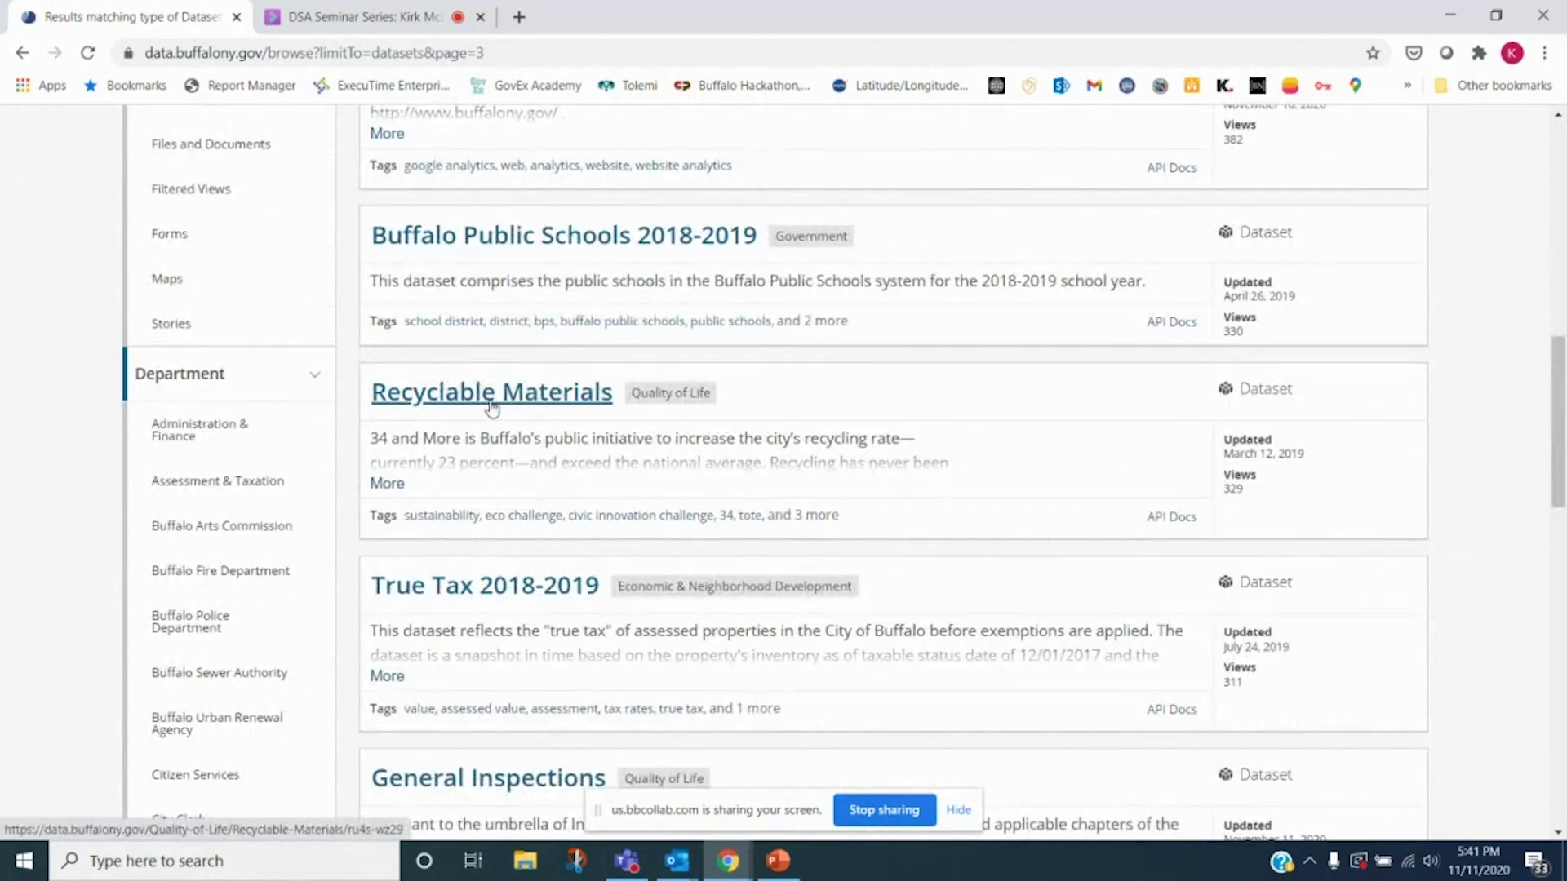
scroll(492, 408, down, 5)
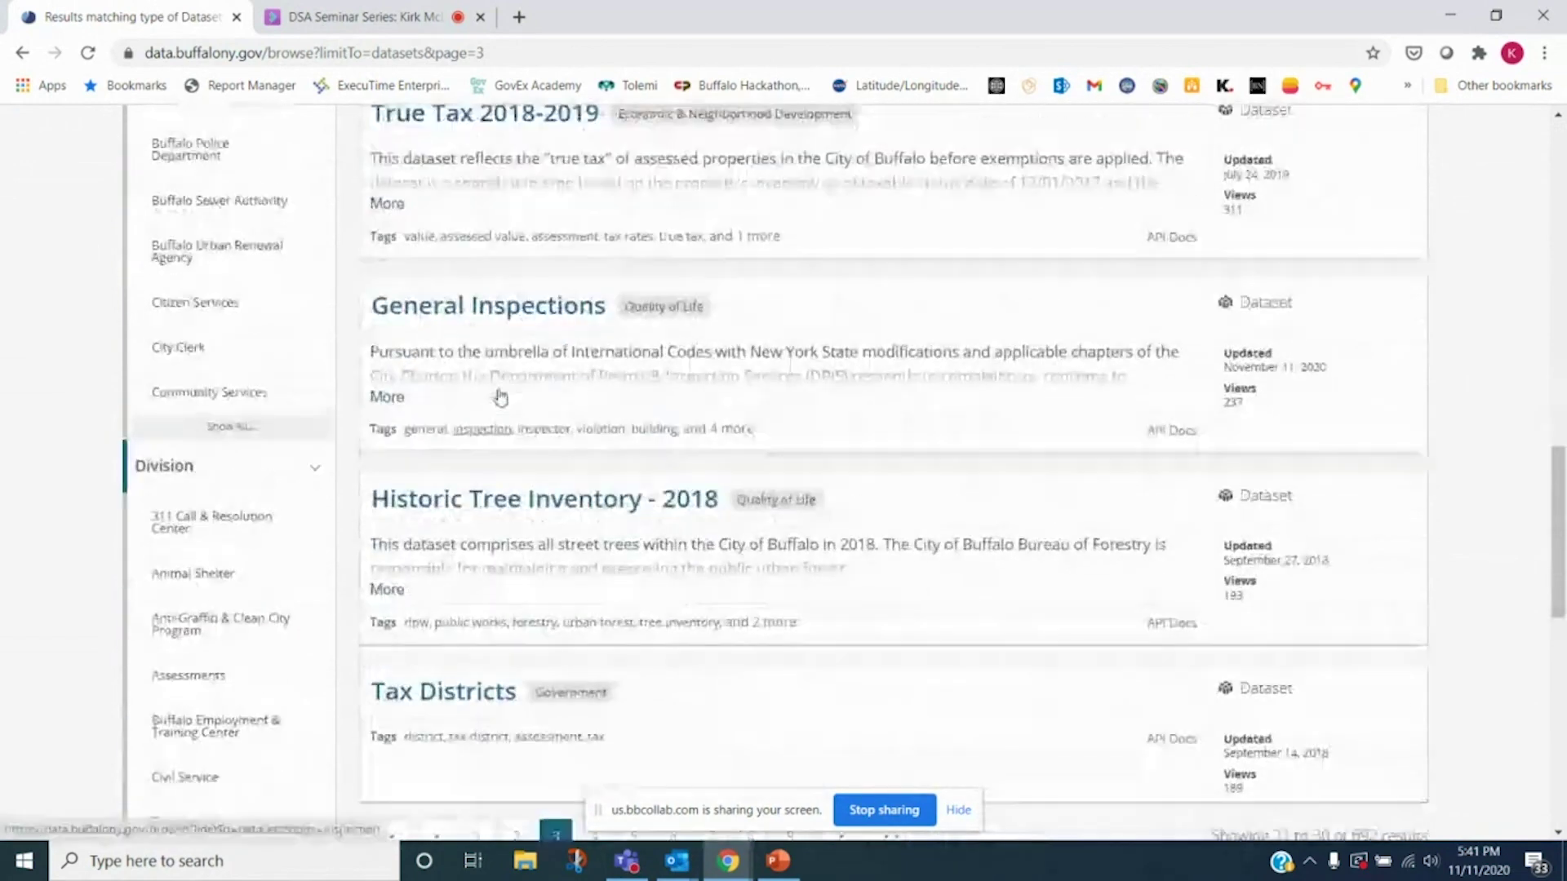
scroll(500, 397, up, 2)
scroll(553, 288, down, 4)
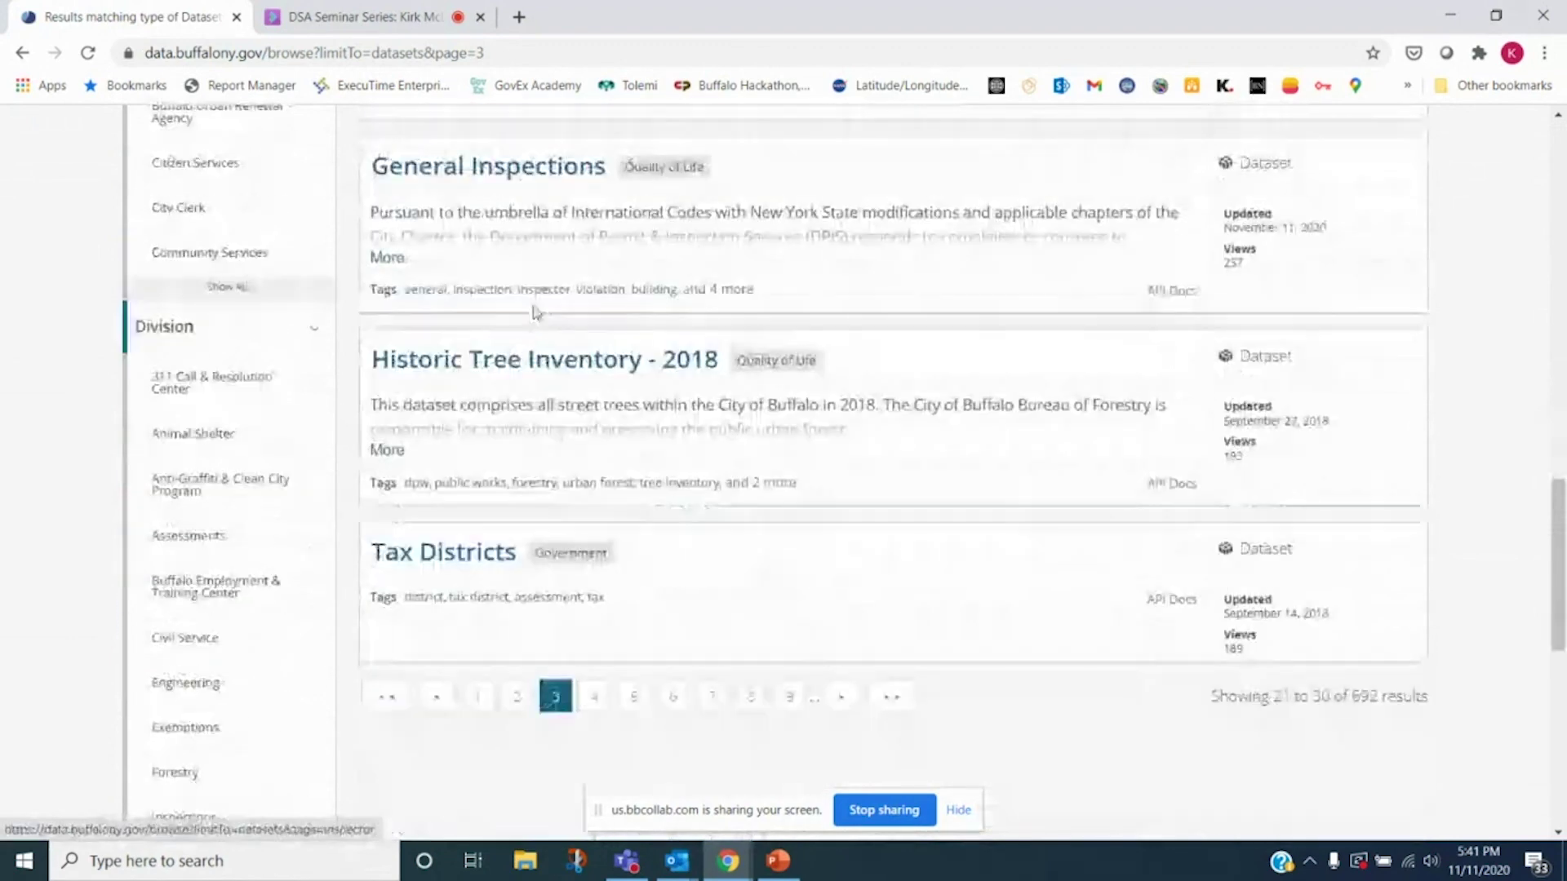
scroll(547, 367, up, 2)
scroll(543, 378, down, 1)
scroll(542, 378, down, 1)
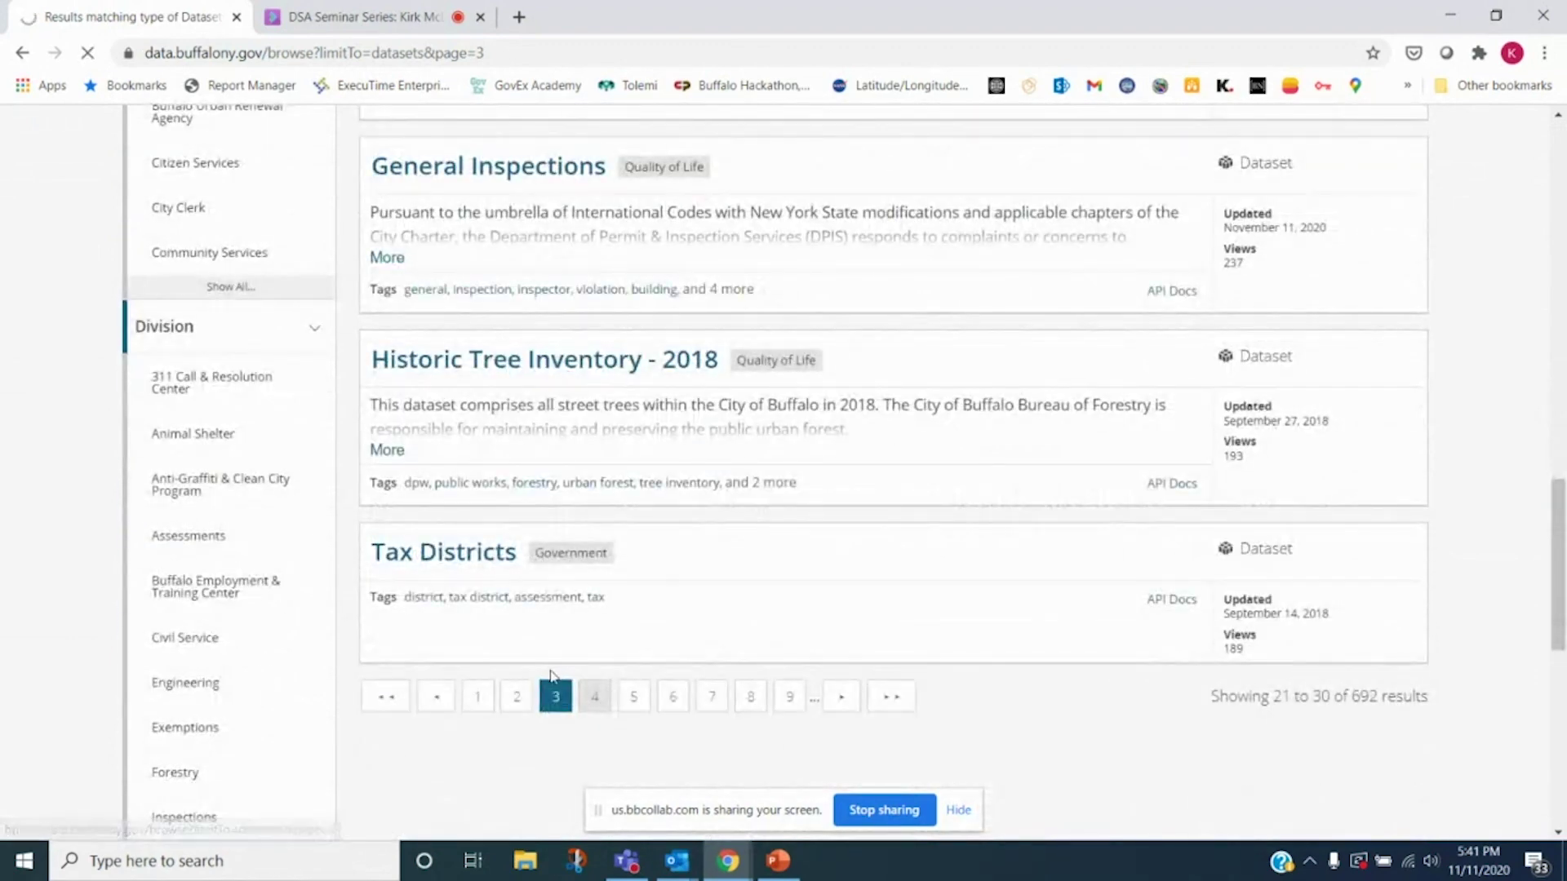
Go to the fourth page of results and open the Historic Local Landmarks dataset
scroll(403, 630, down, 7)
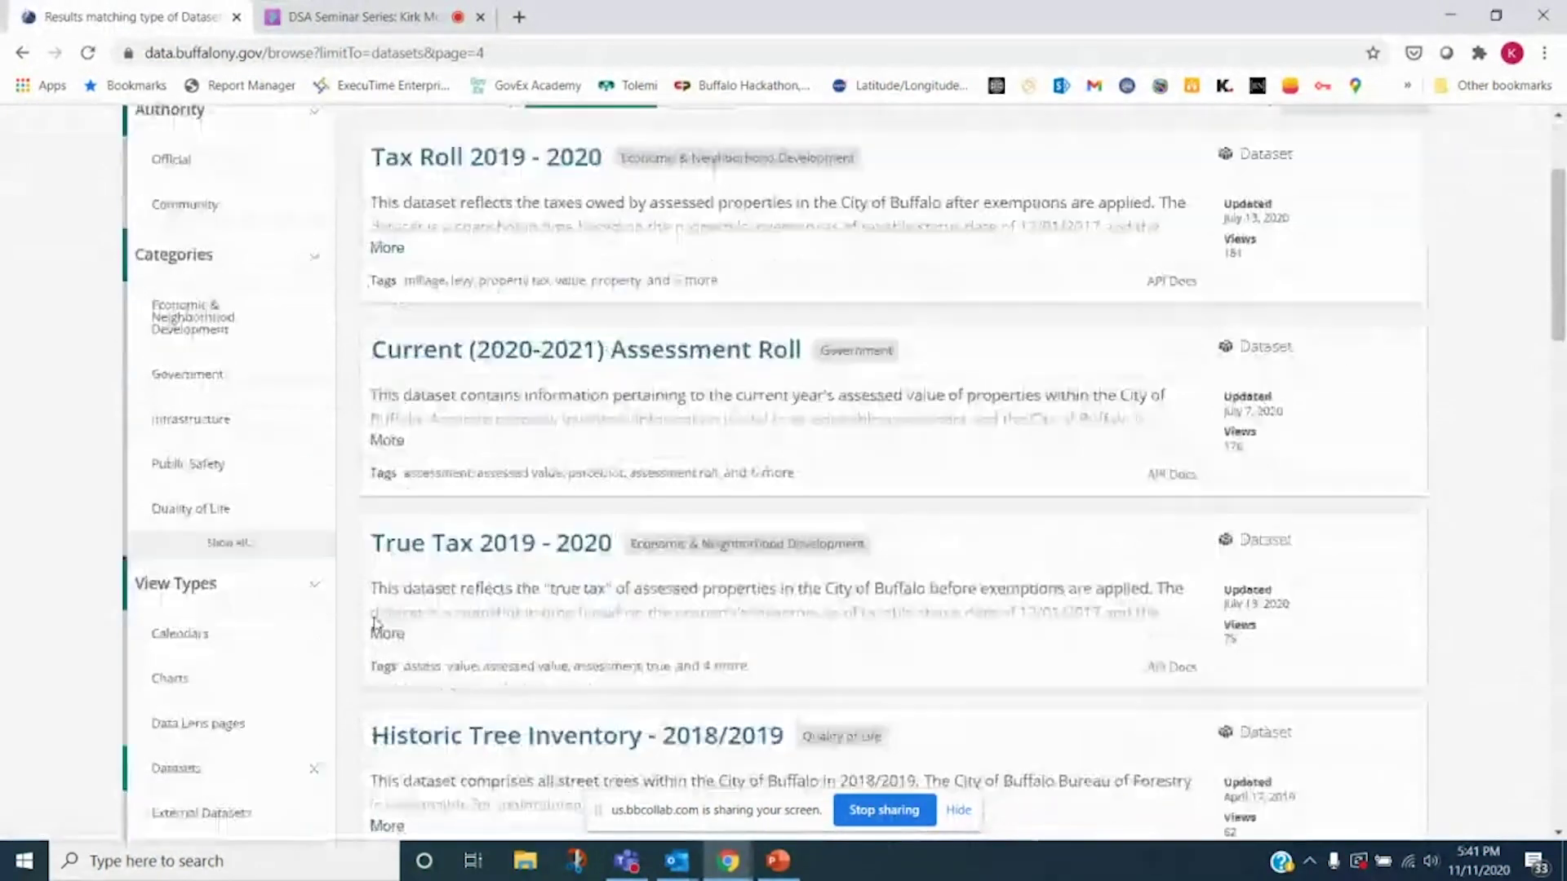
scroll(367, 613, down, 5)
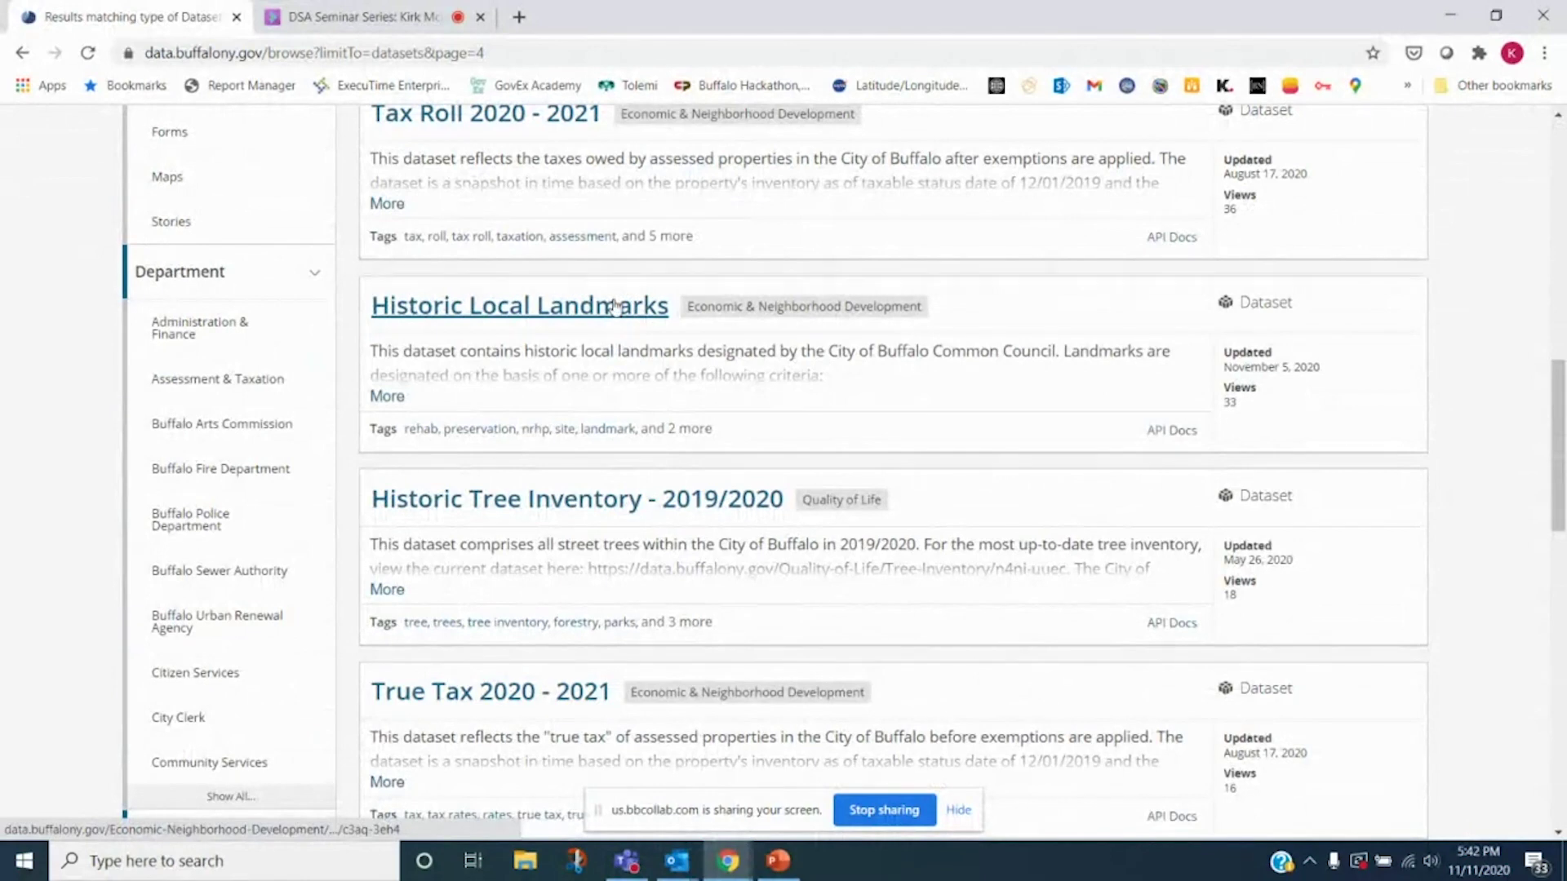
click(543, 314)
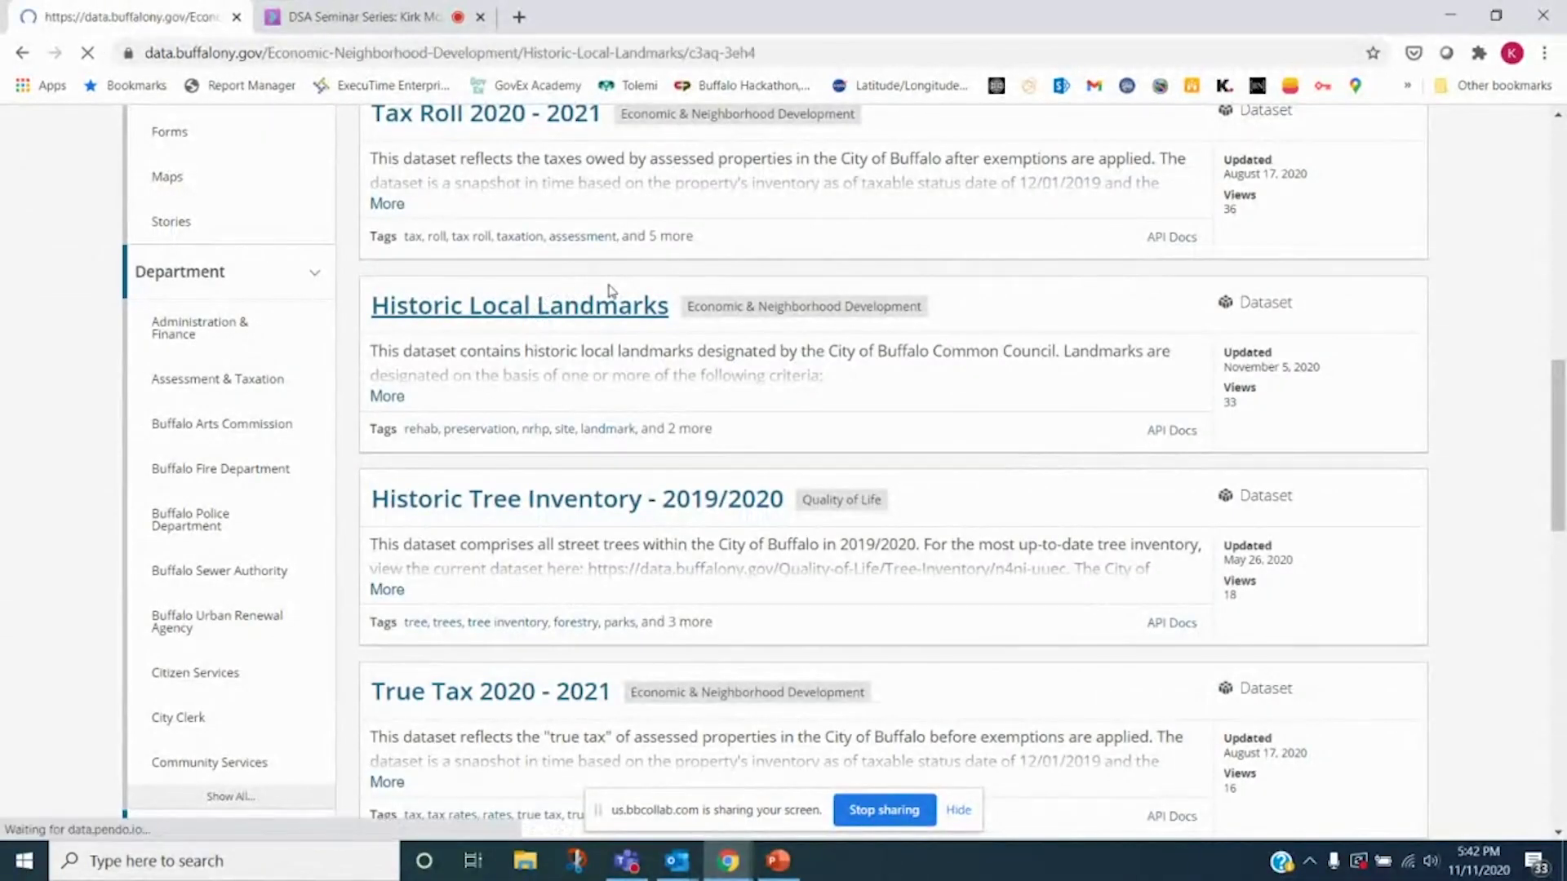
Expand the full Historic Local Landmarks description and look through the dataset's information, column list and table preview
click(286, 430)
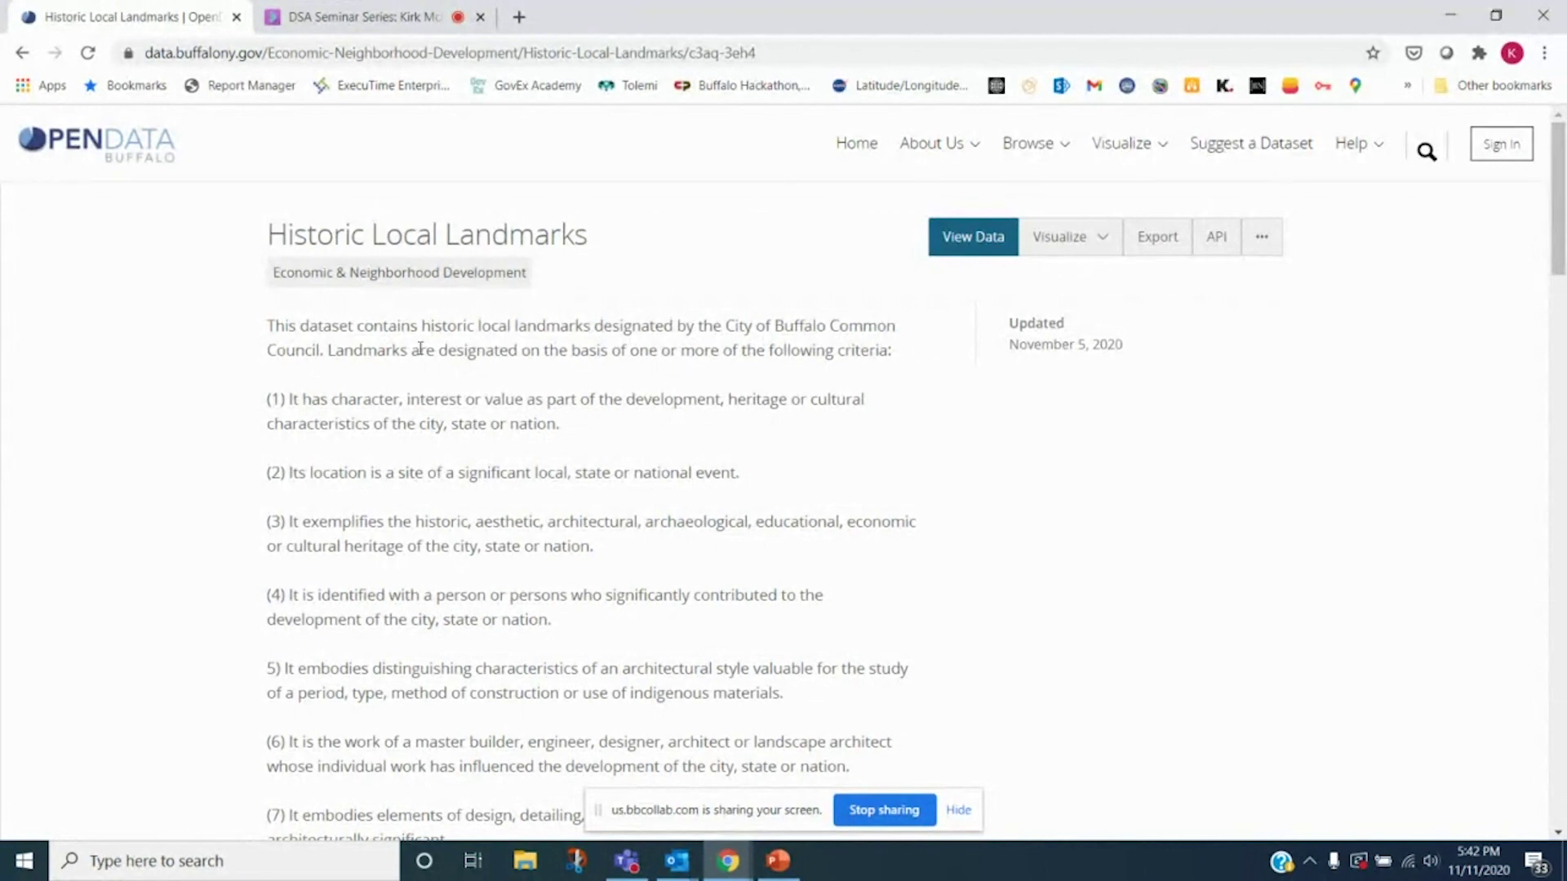
scroll(310, 387, down, 15)
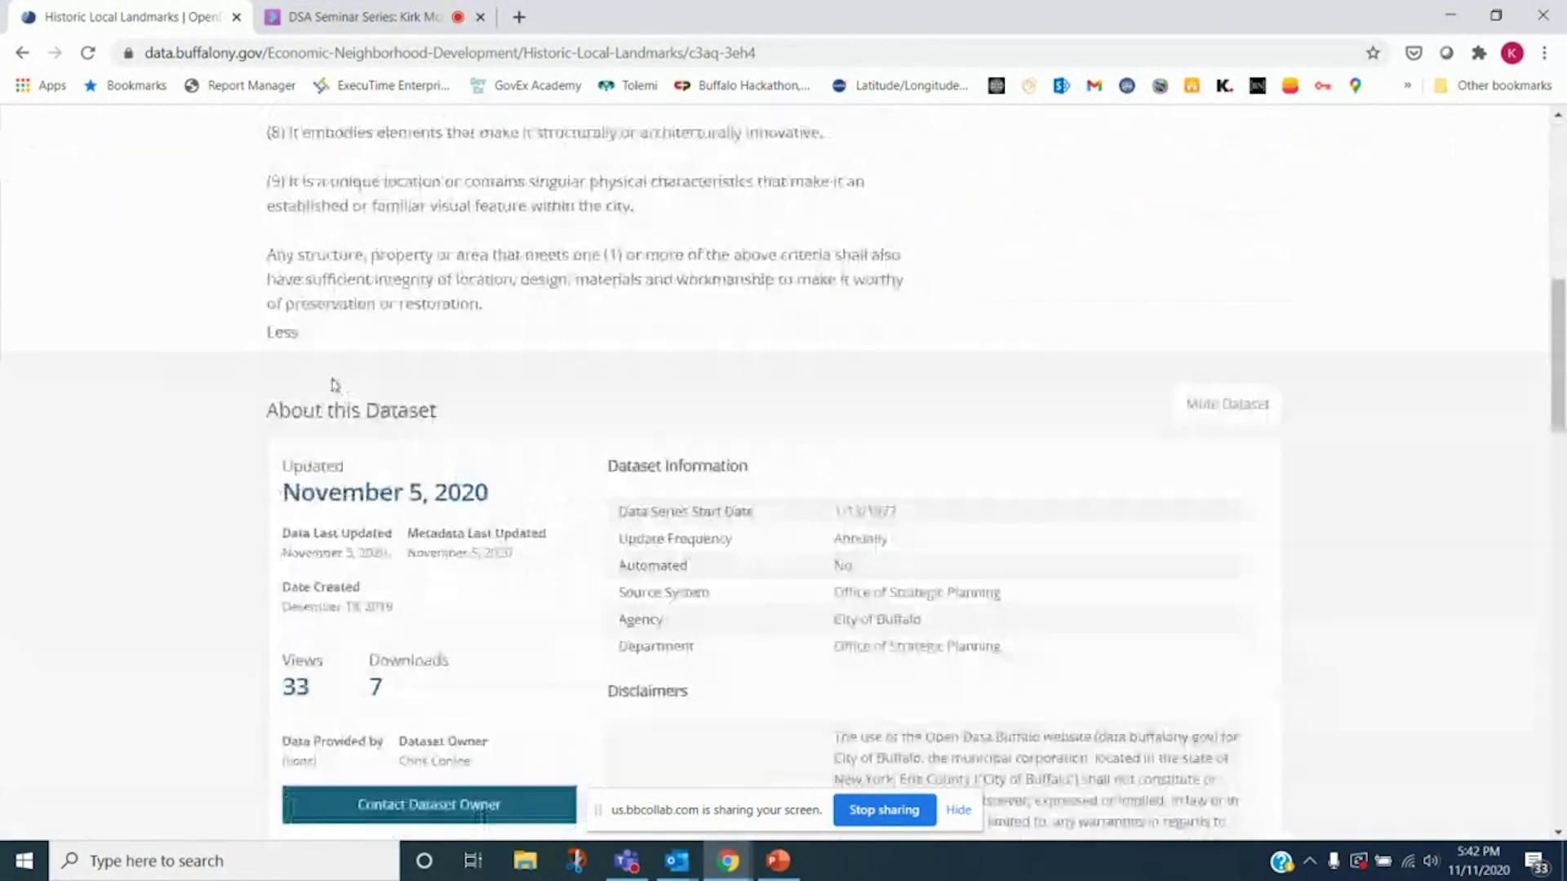
scroll(310, 387, down, 10)
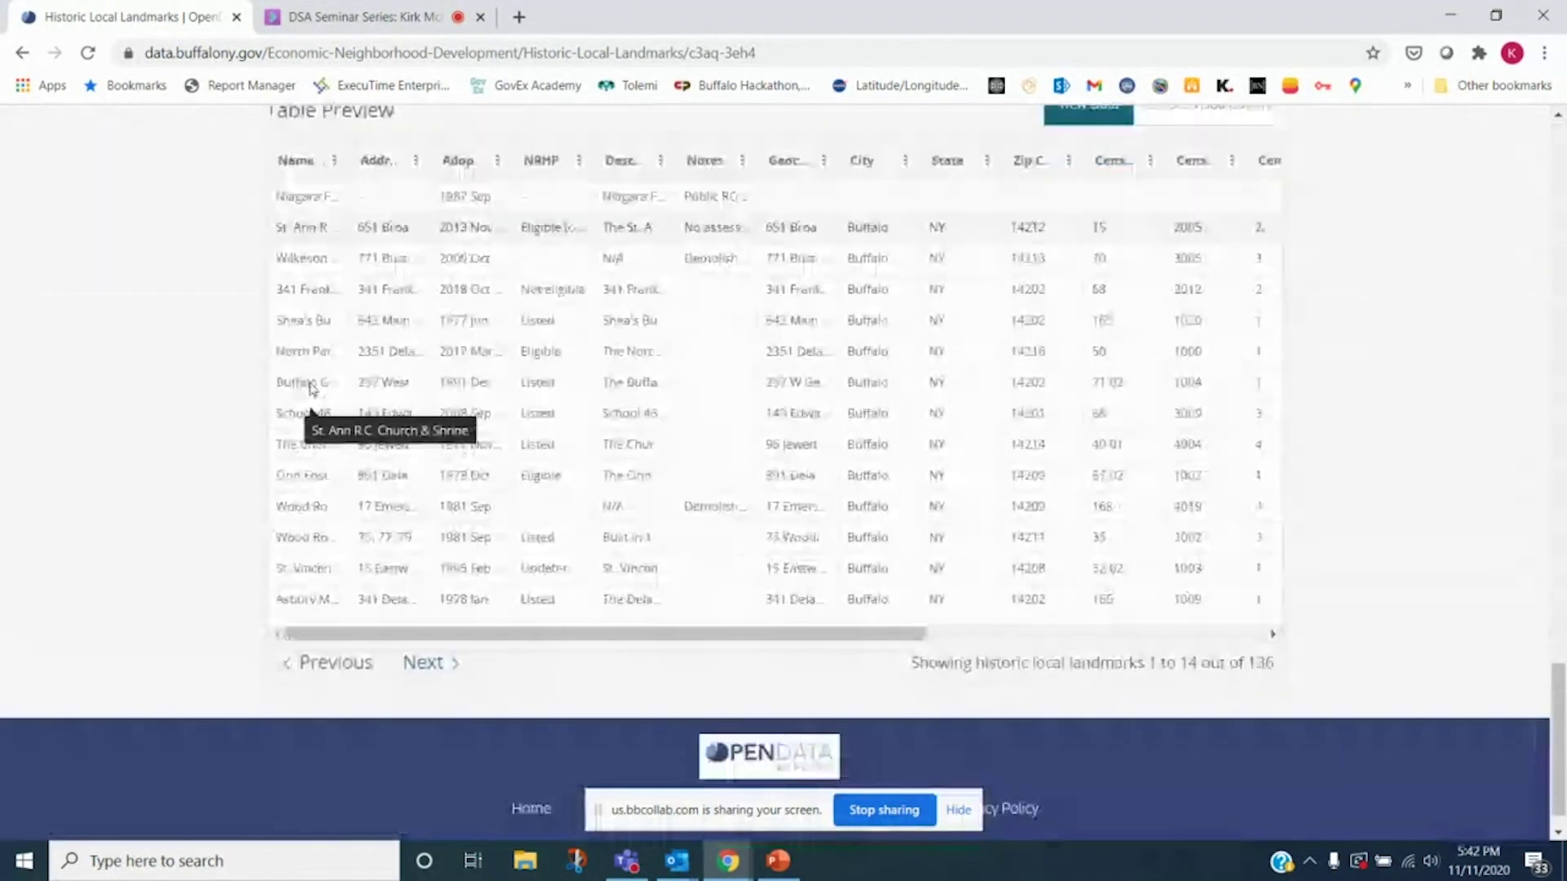
drag(547, 586, 391, 587)
scroll(294, 483, up, 3)
scroll(294, 483, up, 9)
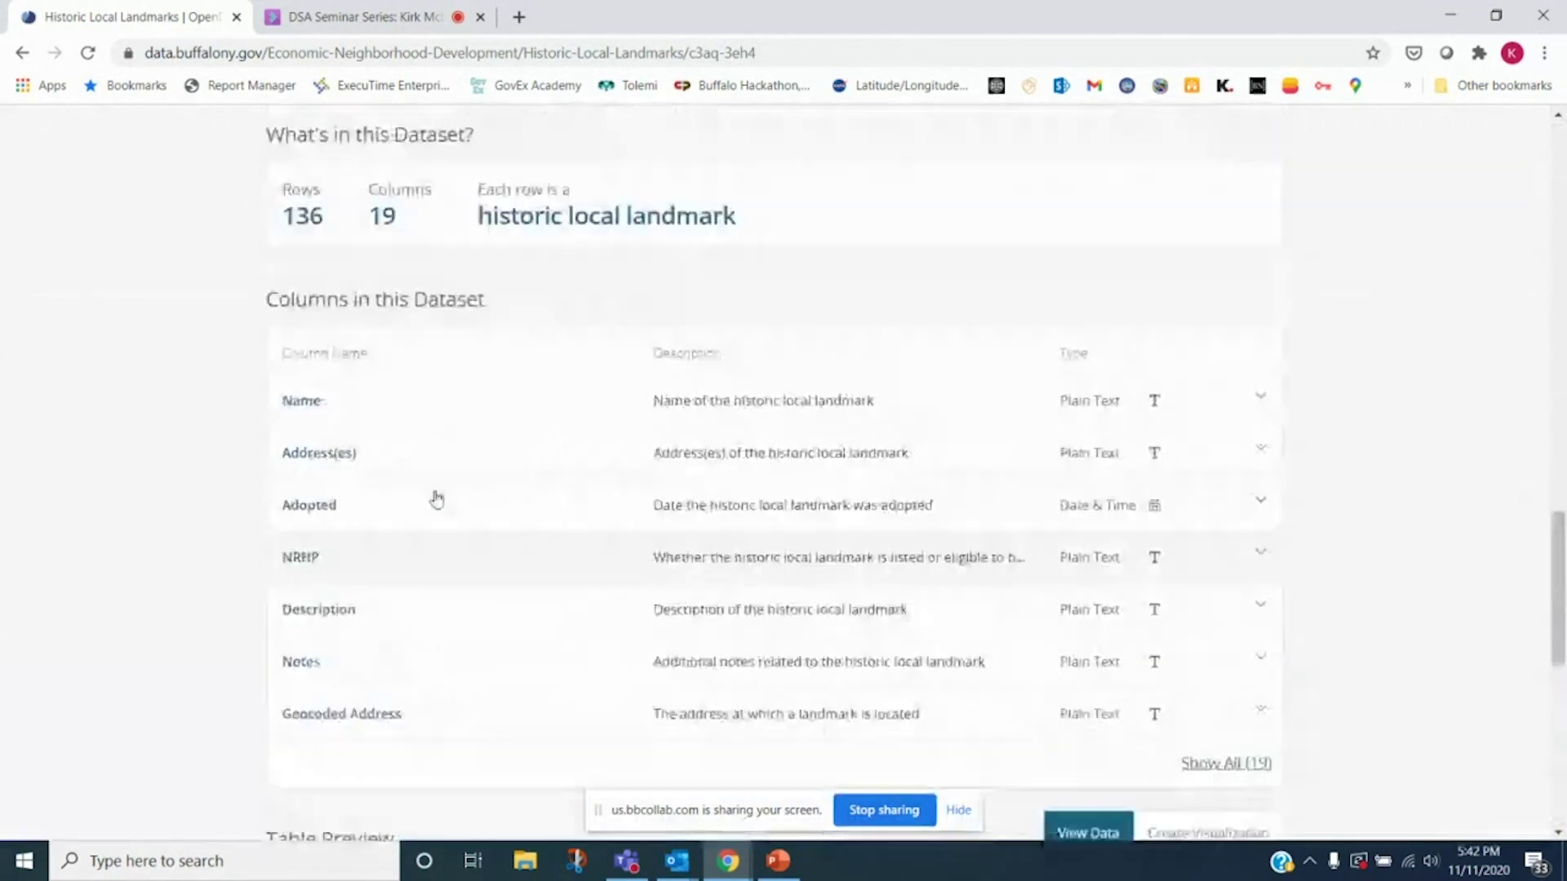
Return to the fourth page of results and look through the remaining datasets down to the New York lottery entries
key(alt+Left)
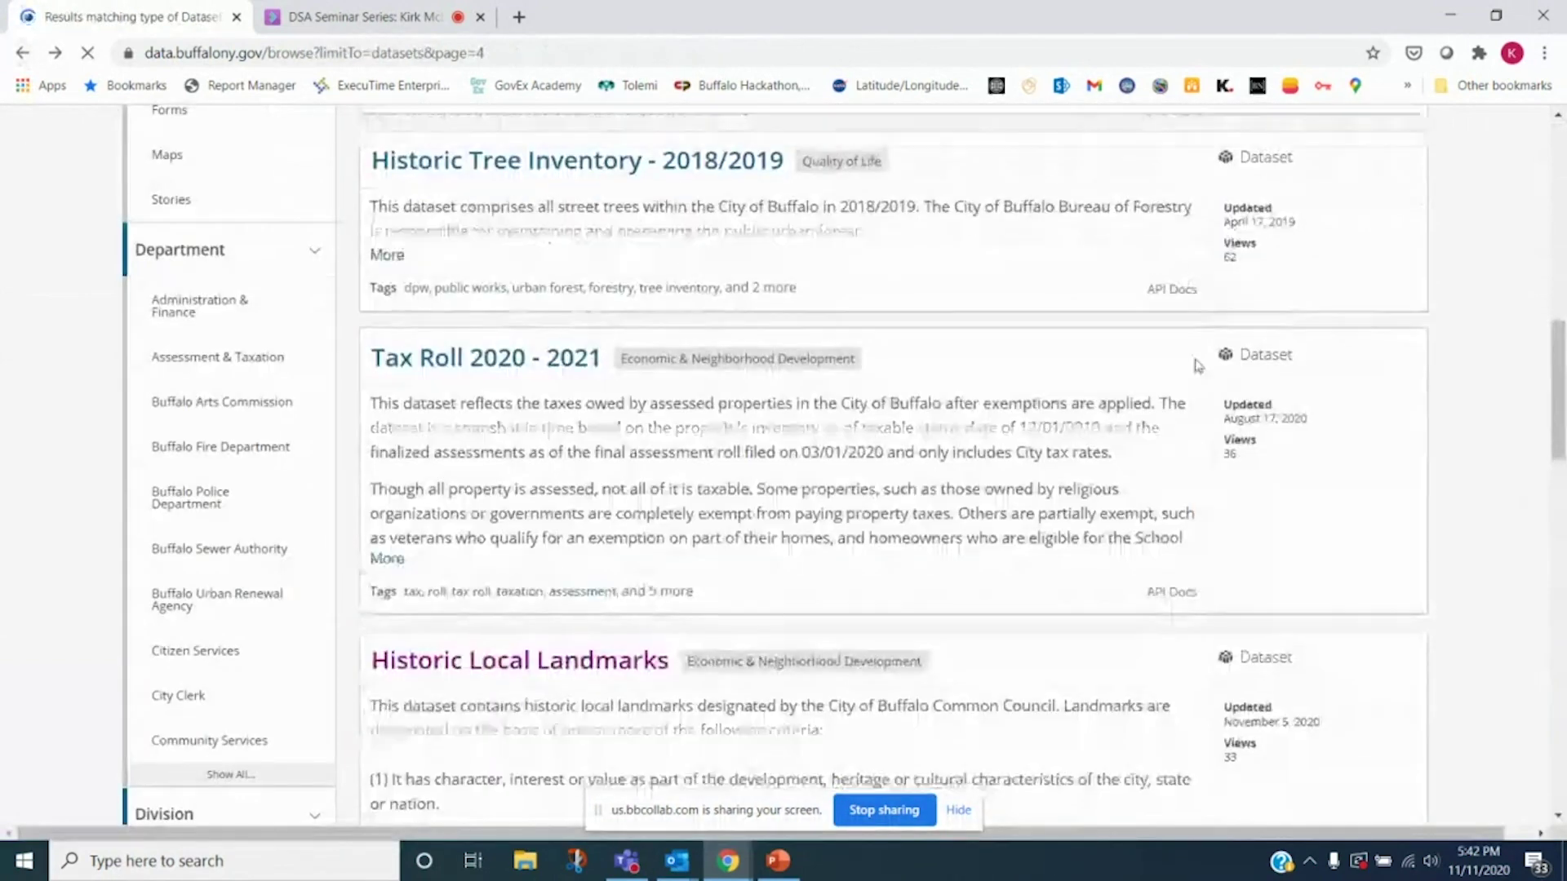
scroll(1024, 388, down, 5)
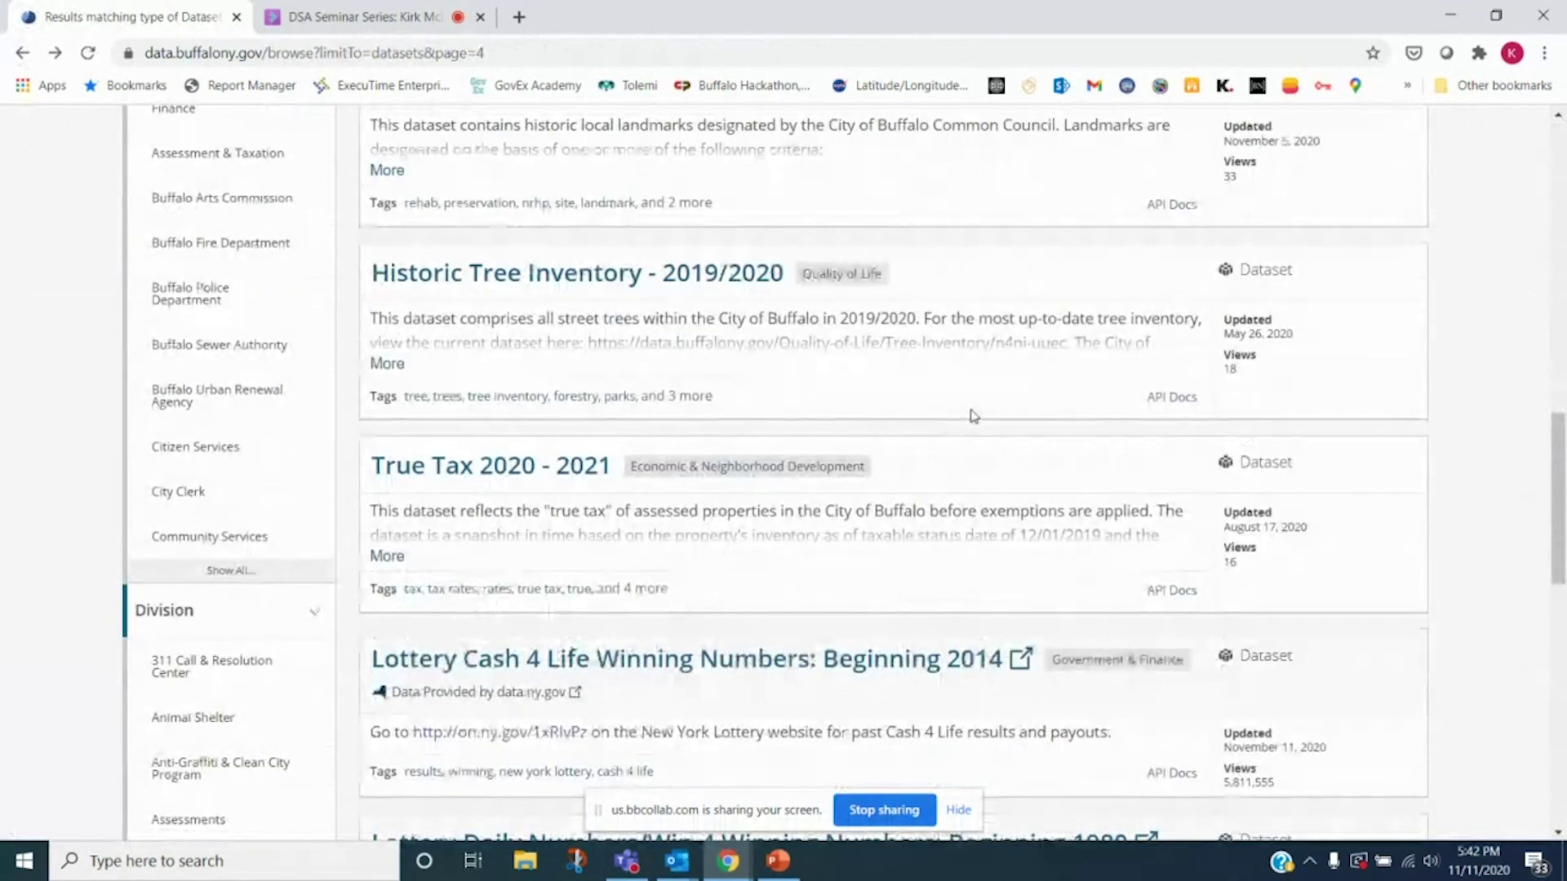
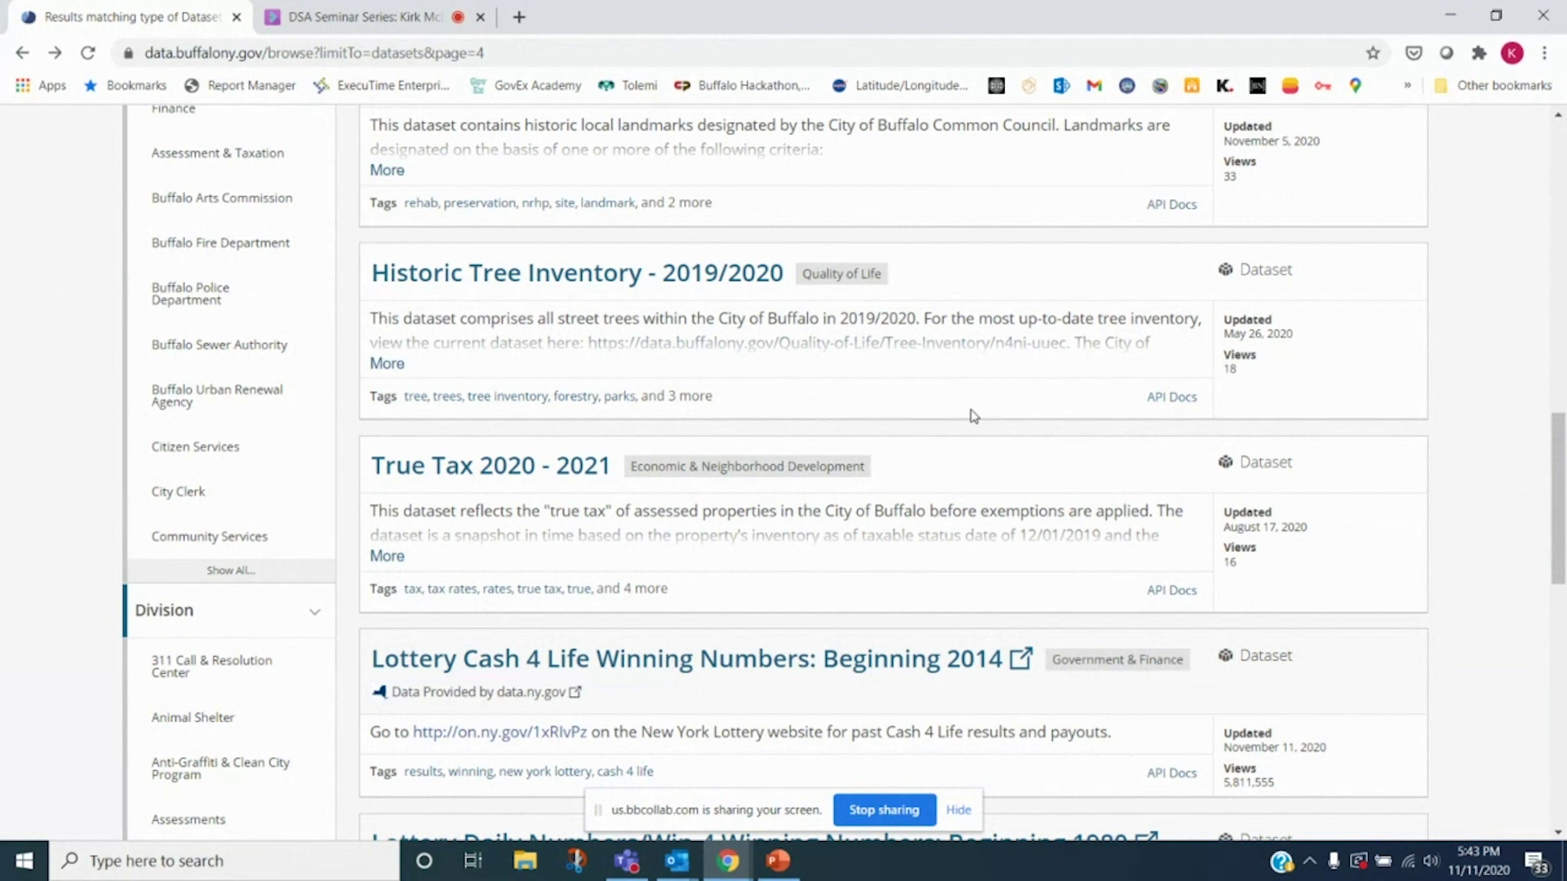
scroll(974, 417, down, 5)
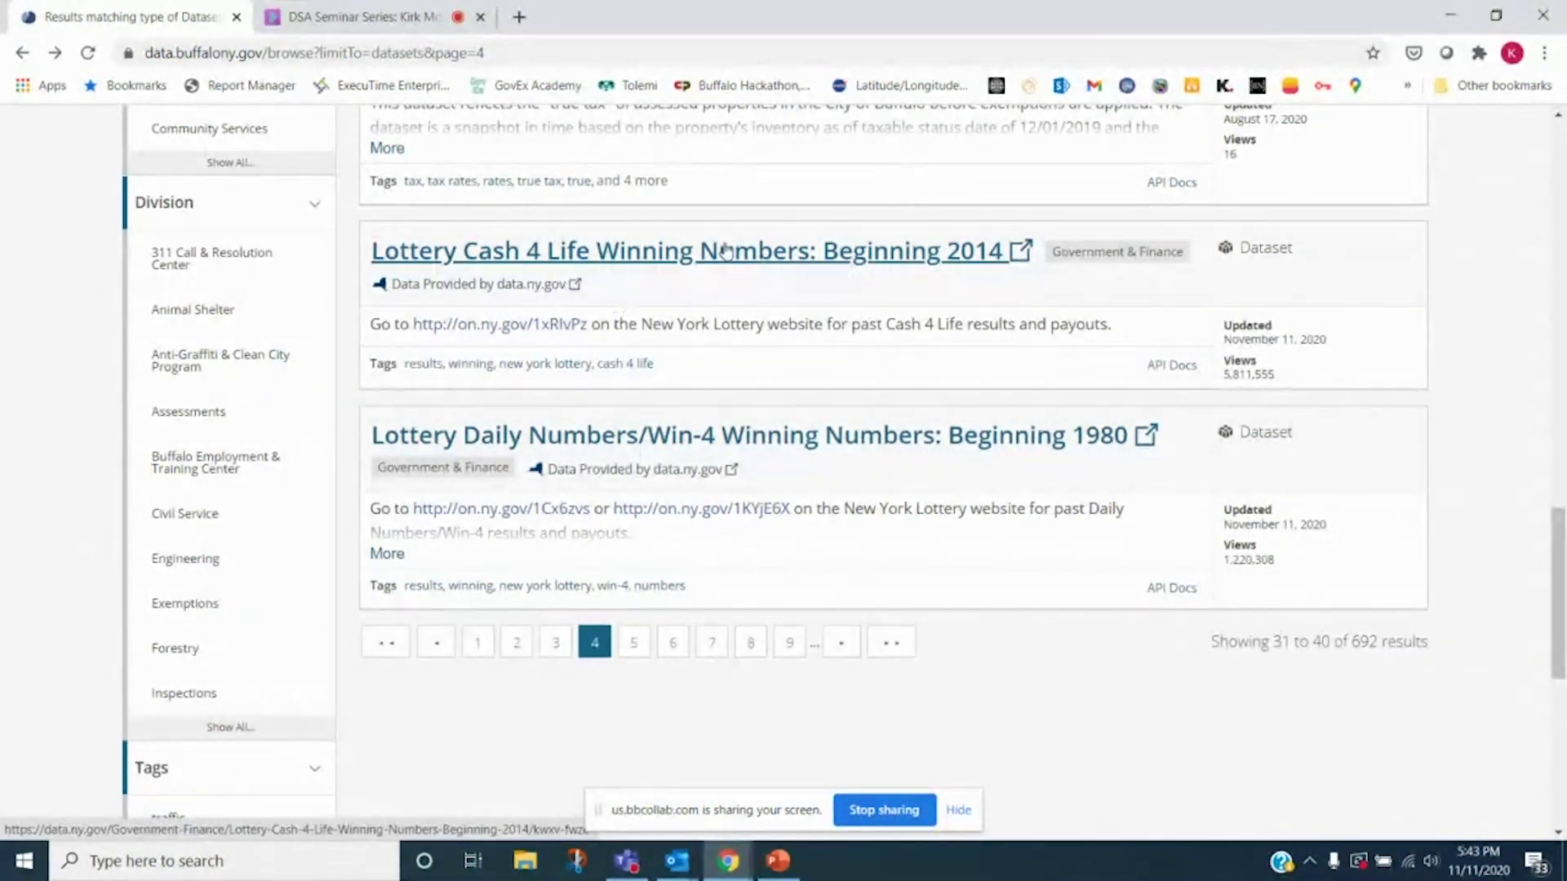
Go to the fifth page of results and look through the datasets provided by data.ny.gov
click(634, 653)
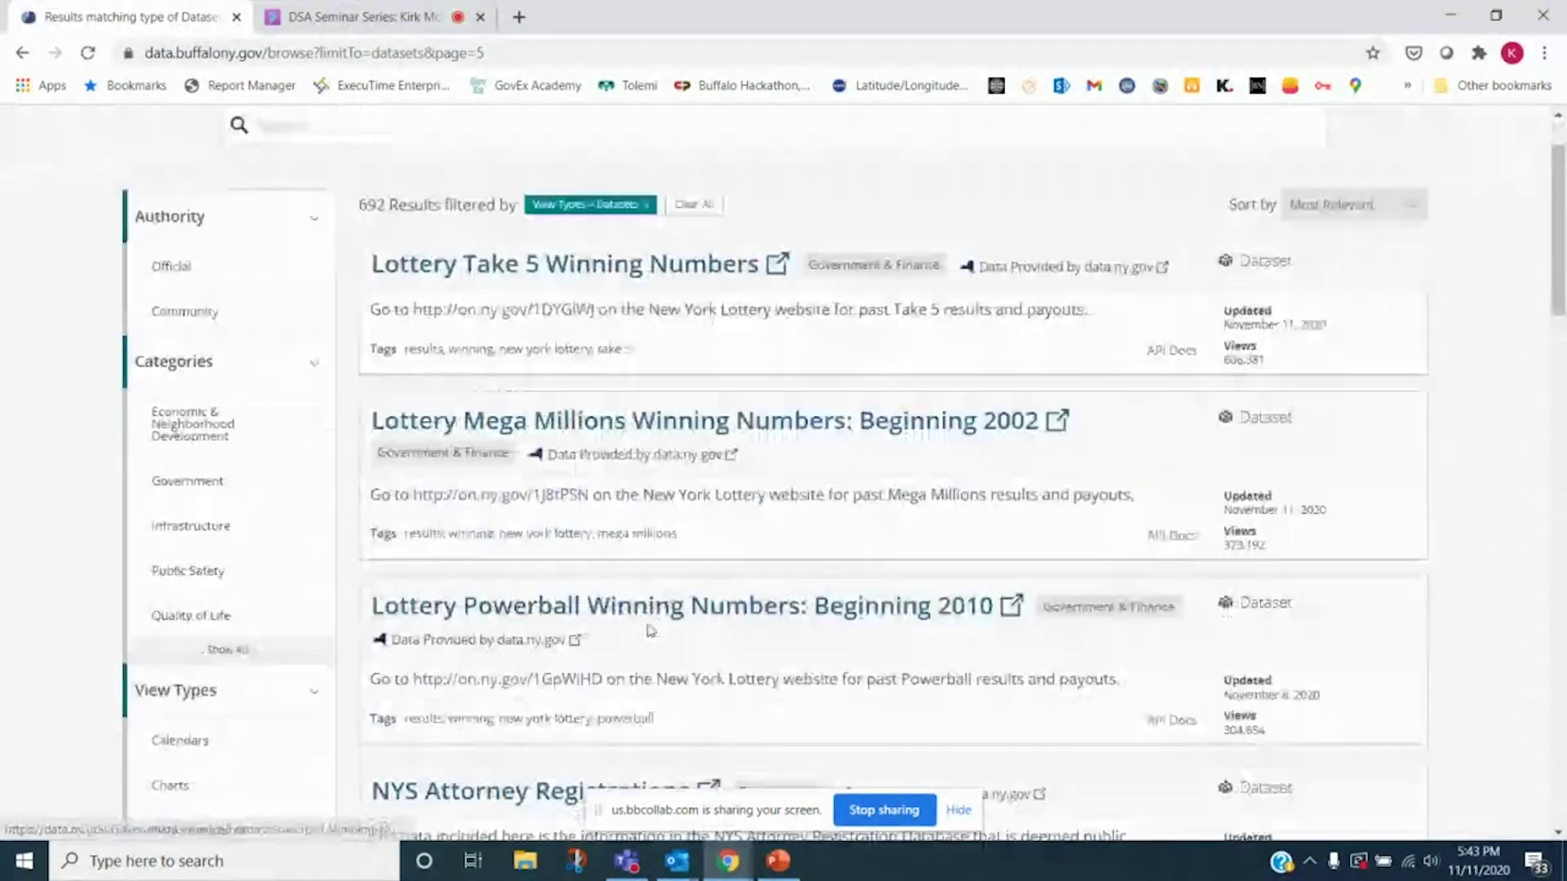
scroll(651, 627, down, 5)
scroll(650, 627, down, 3)
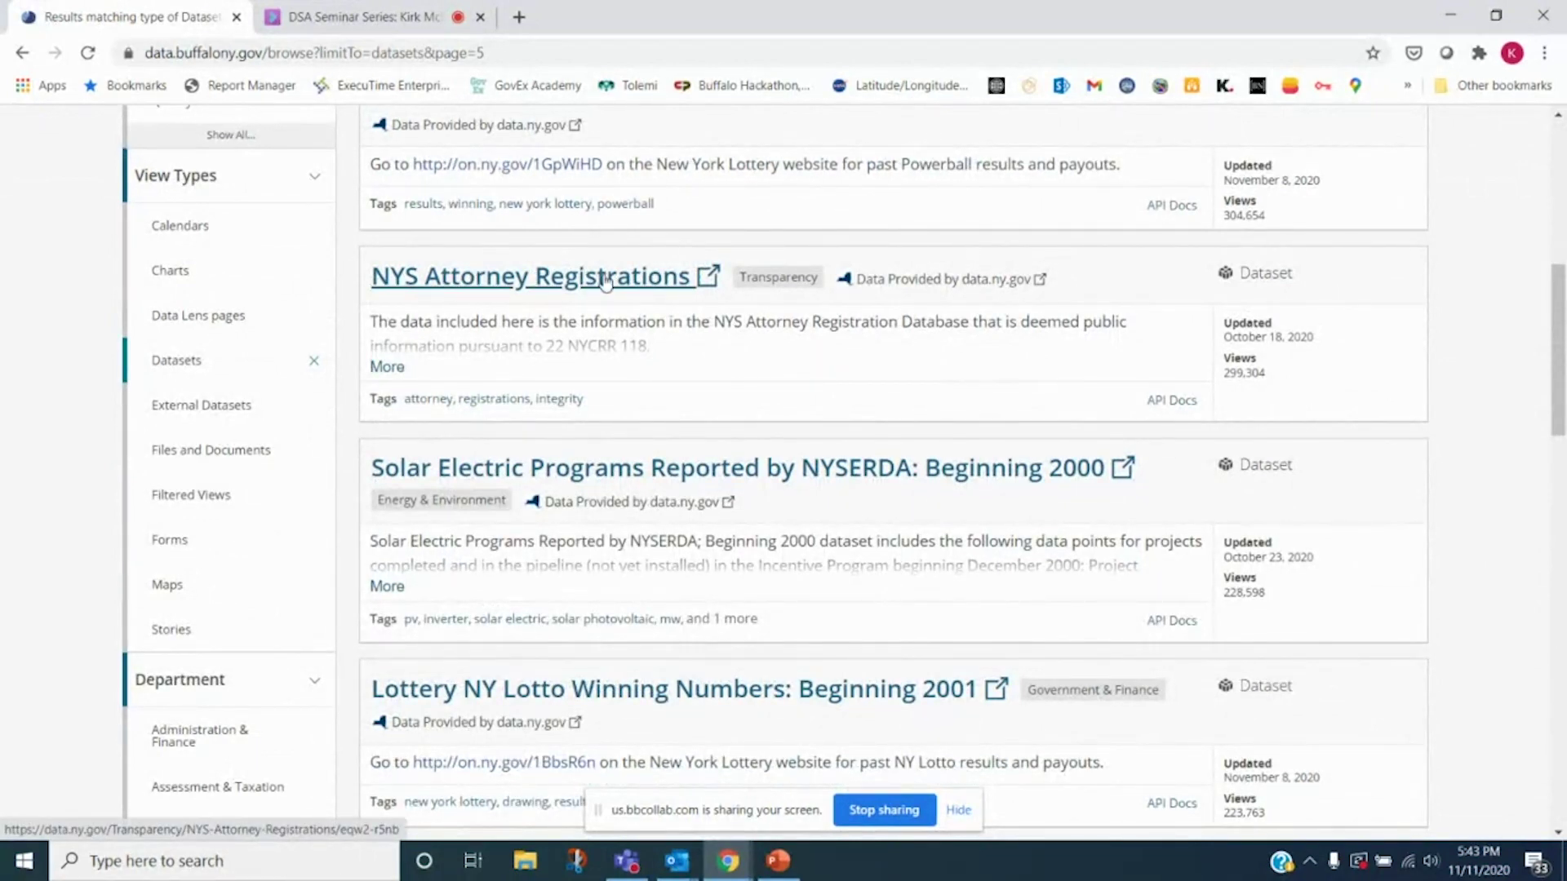
scroll(658, 333, down, 5)
scroll(690, 327, down, 1)
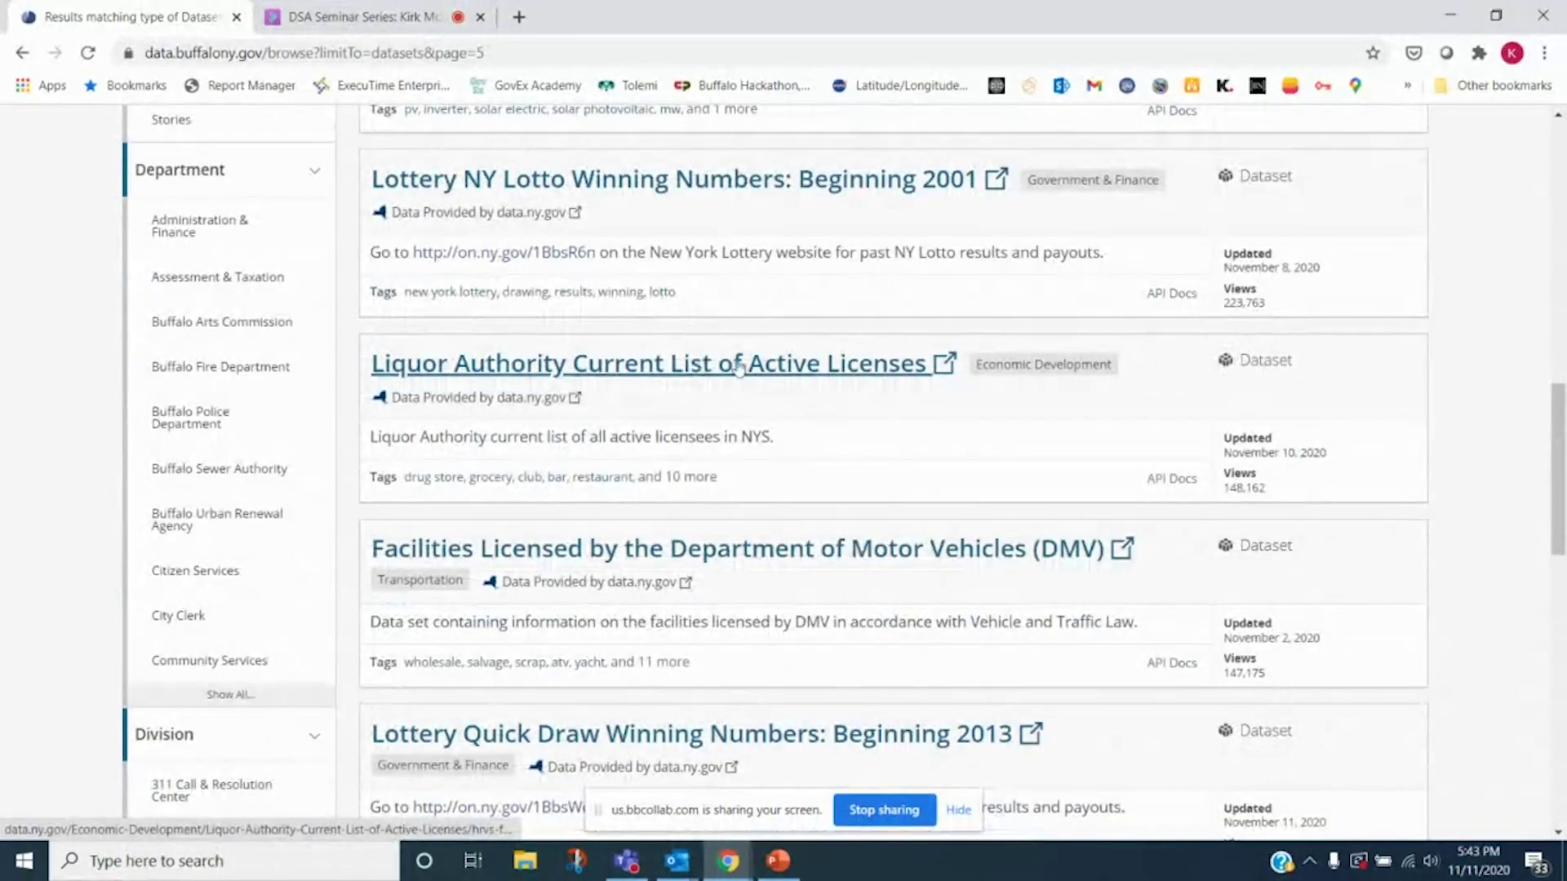
Leave the dataset results and return to the portal's home page
scroll(661, 452, up, 11)
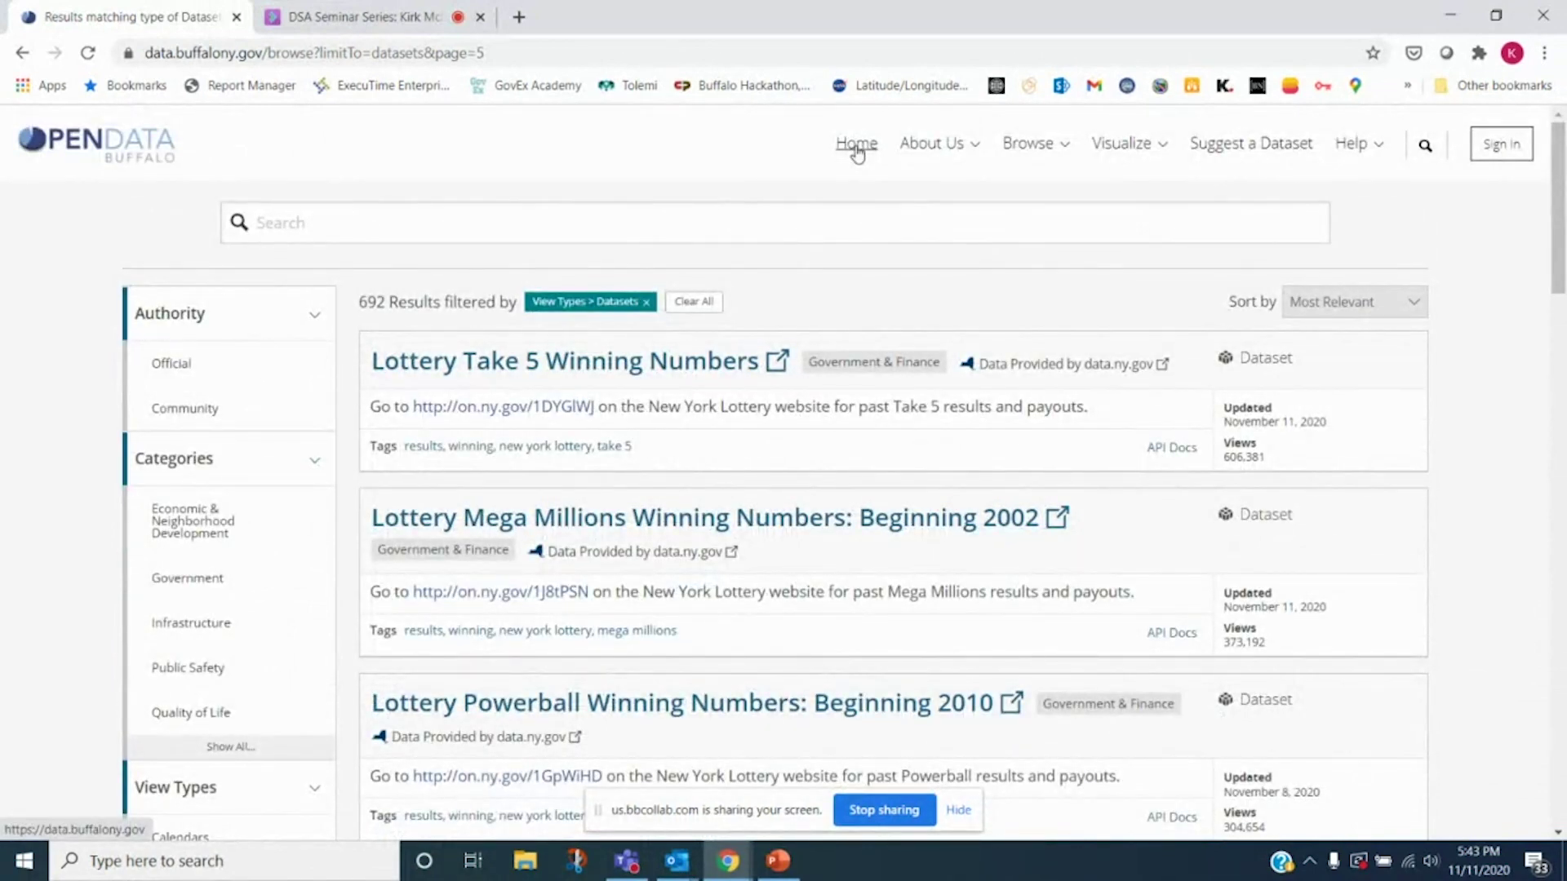
click(856, 152)
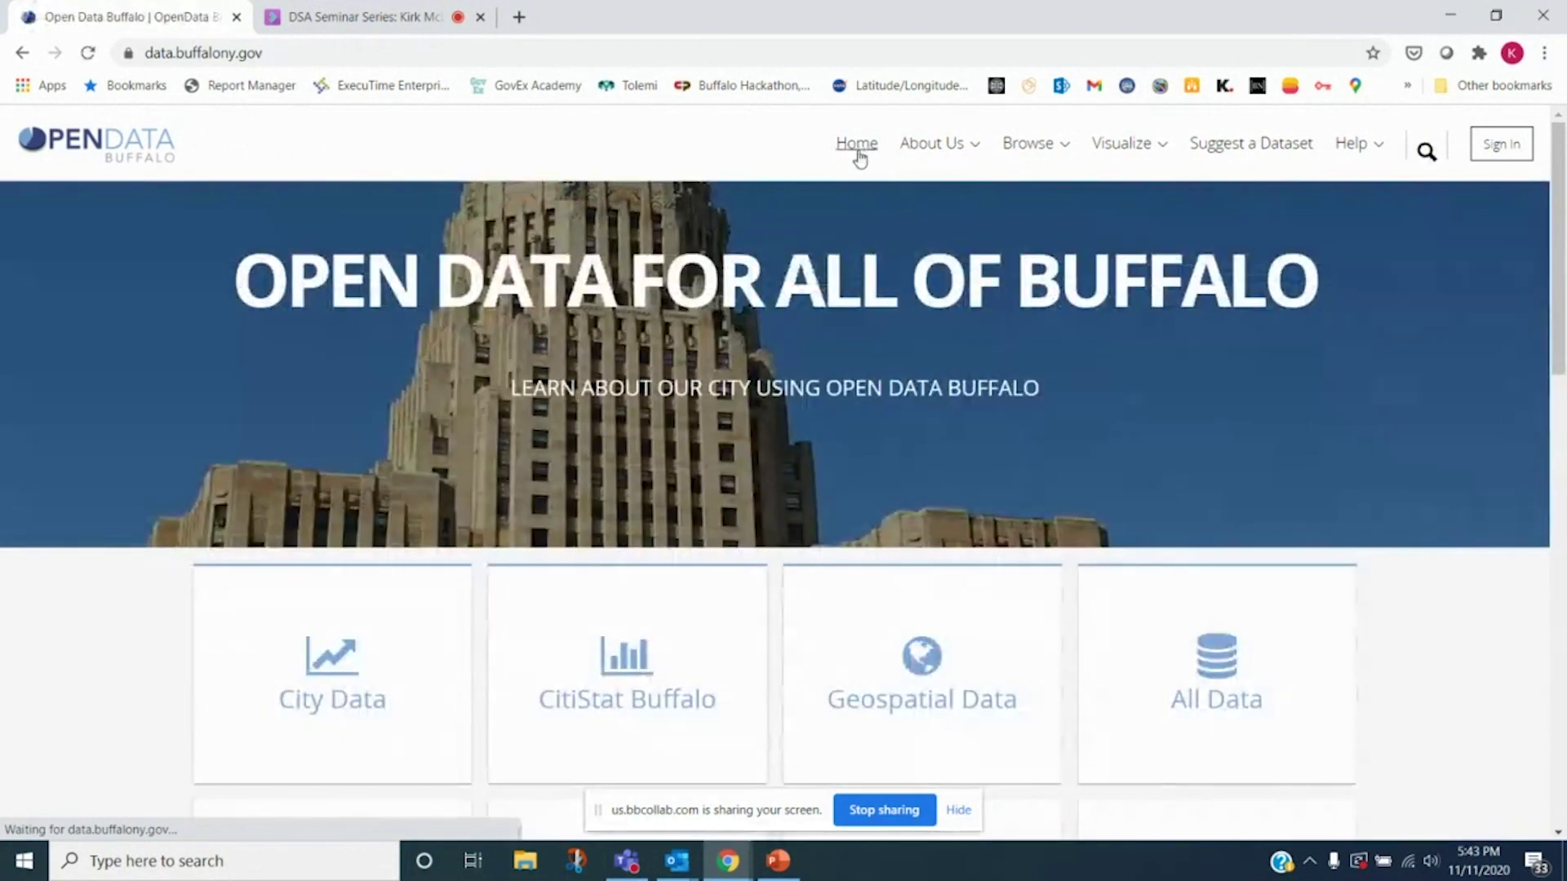